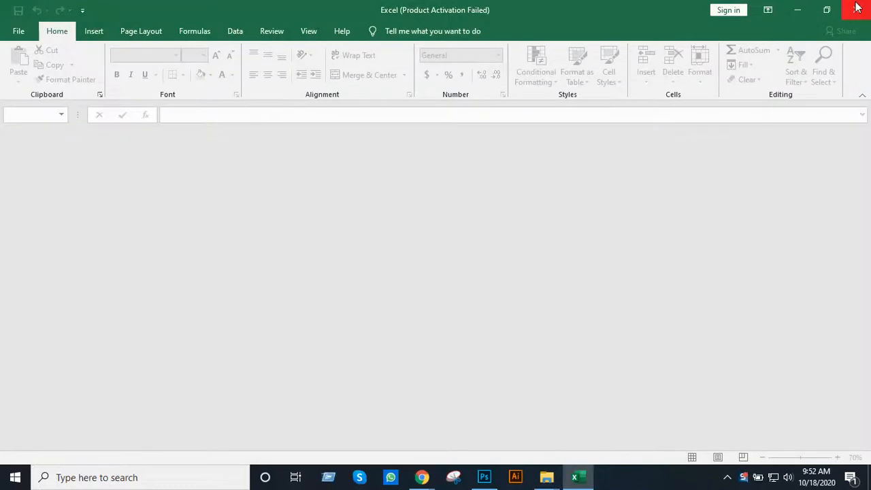
# Close the empty Excel window and switch to the blank Untitled-1 document in Photoshop
pyautogui.click(856, 8)
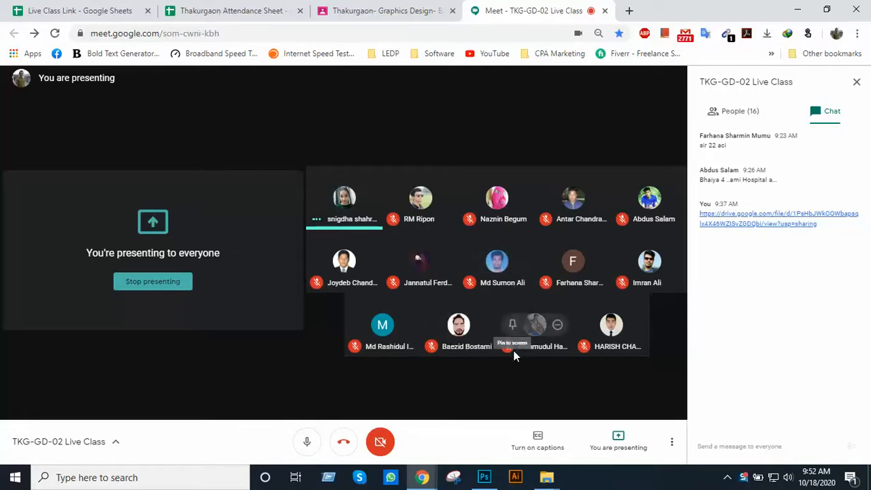
pyautogui.click(497, 482)
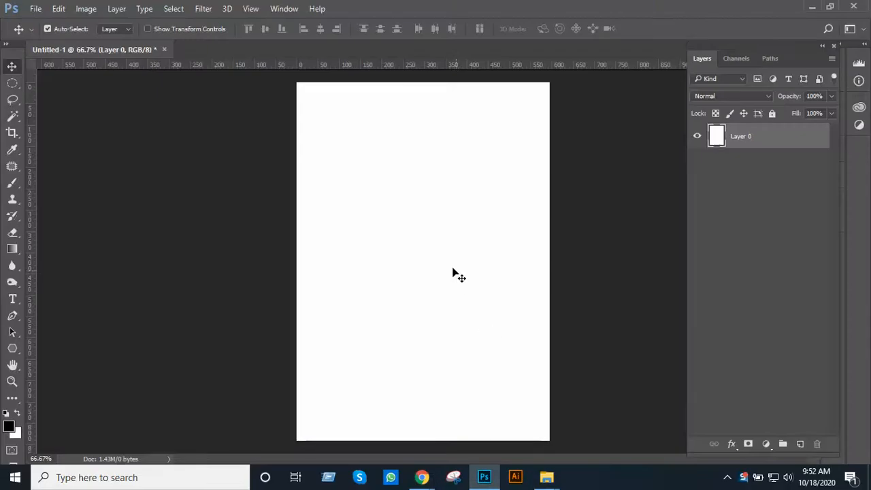
# Add the red Tahoma Bold 72 pt heading "UI (USER INTERFACE)" near the top of the blank page
pyautogui.click(437, 181)
pyautogui.moveTo(410, 181); pyautogui.dragTo(422, 288)
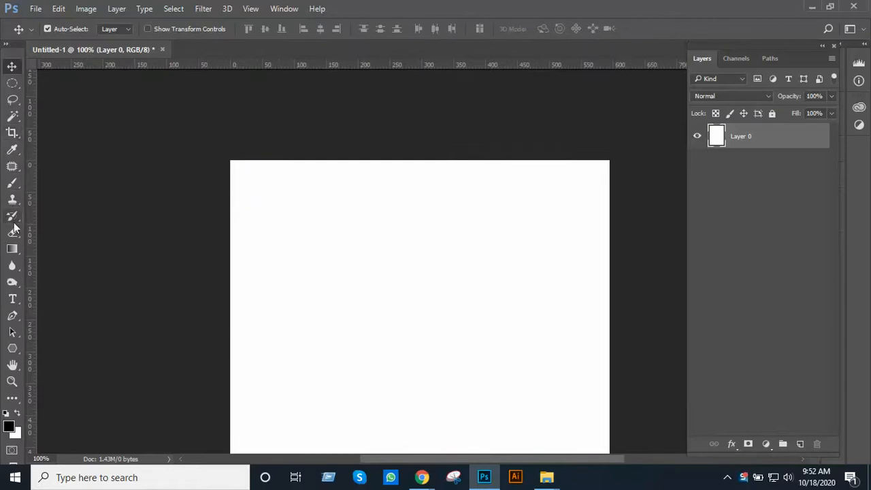
pyautogui.press('t')
pyautogui.click(281, 201)
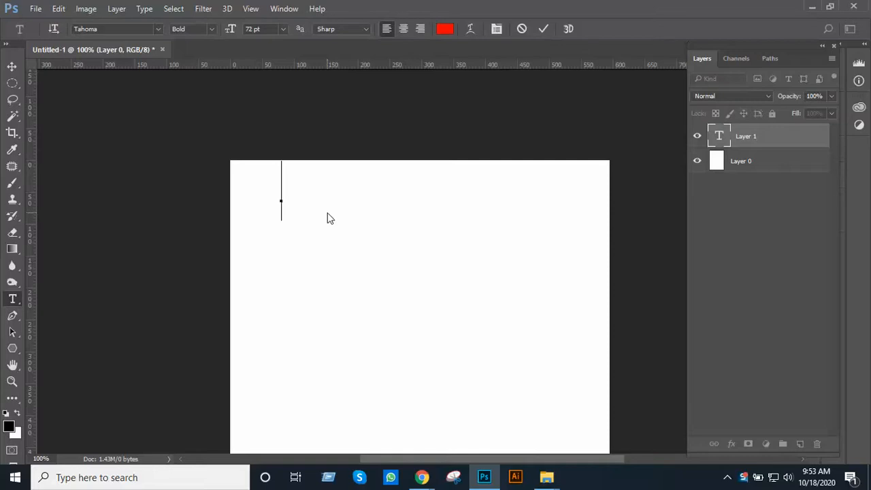
pyautogui.write('UI')
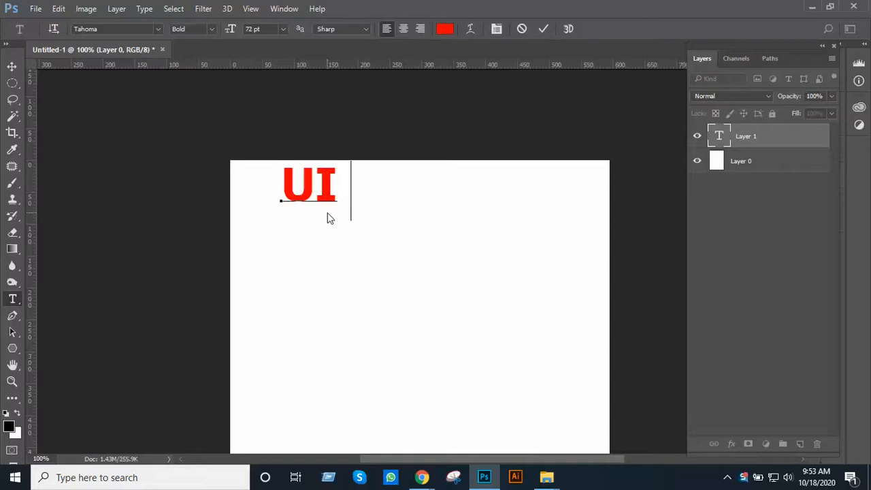
pyautogui.write(' (')
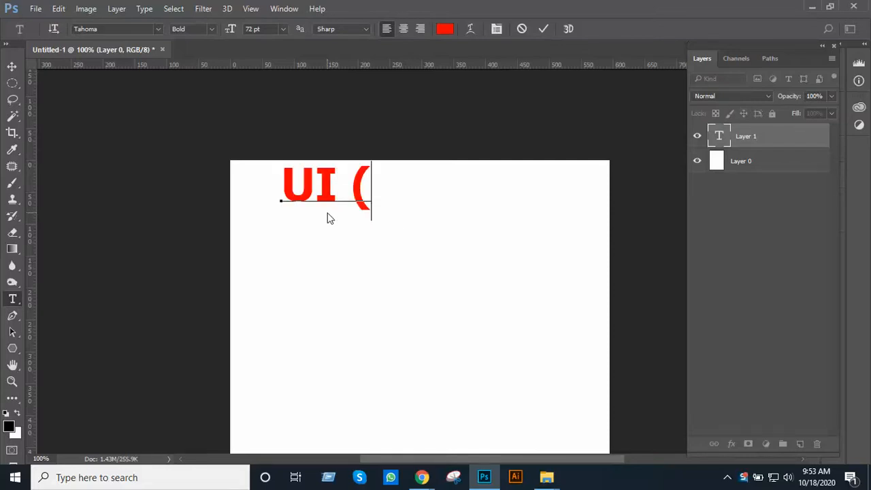
pyautogui.write('USER ')
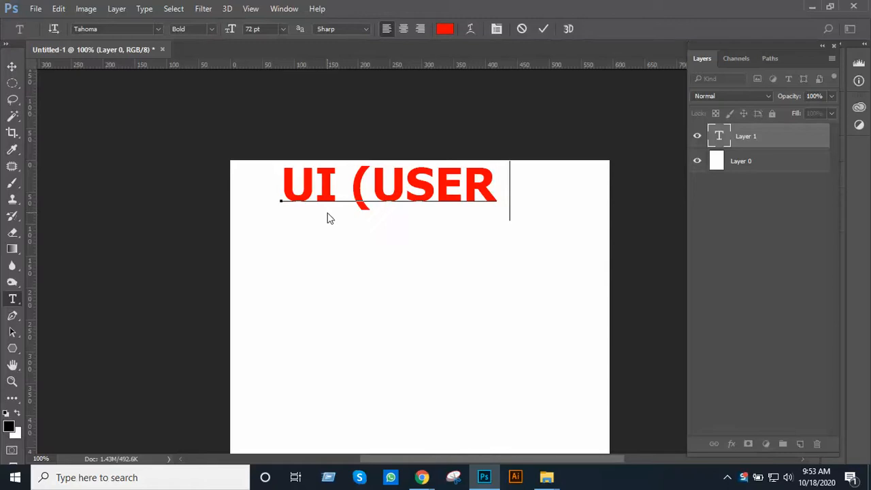
pyautogui.write('INTE')
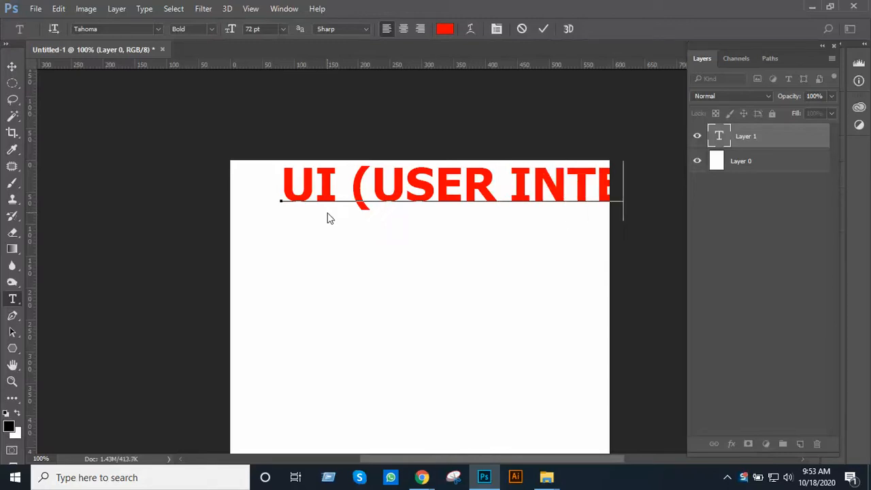
pyautogui.write('RFA')
pyautogui.press('Home')
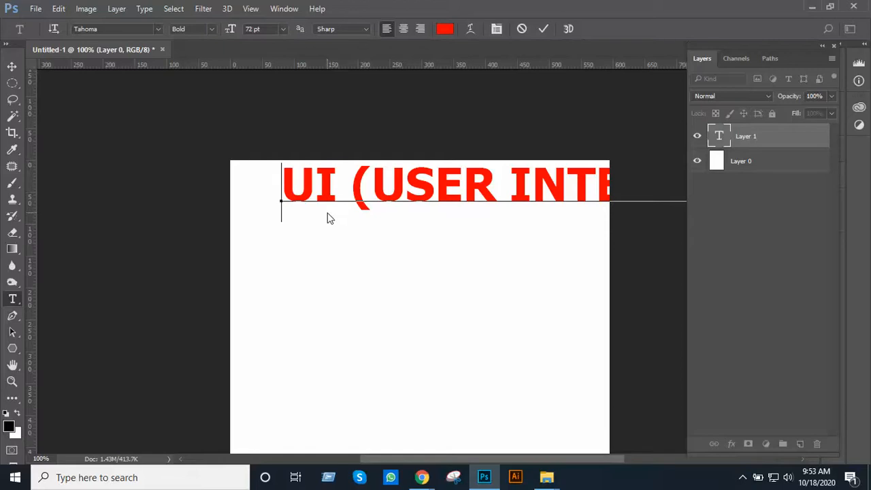
pyautogui.press('Right')
pyautogui.press('Left')
pyautogui.click(12, 66)
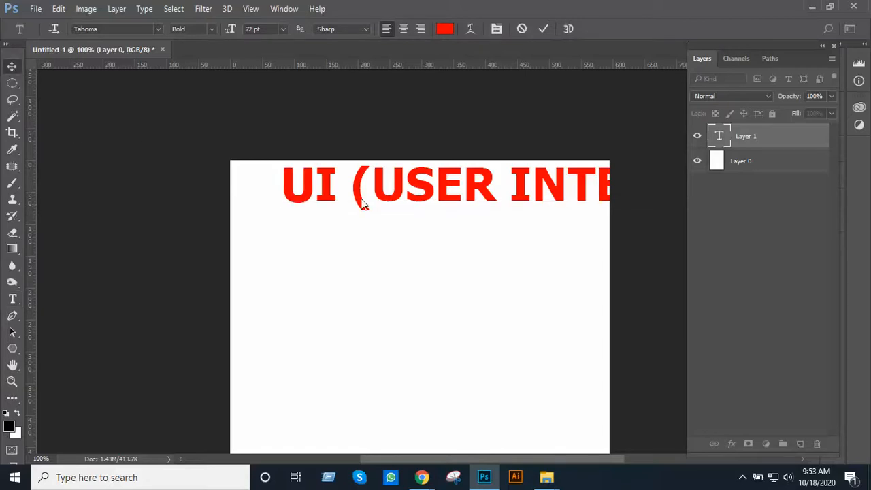
# Move the heading down toward the page's left edge and scale it proportionally to about 53%
pyautogui.moveTo(400, 196); pyautogui.dragTo(344, 260)
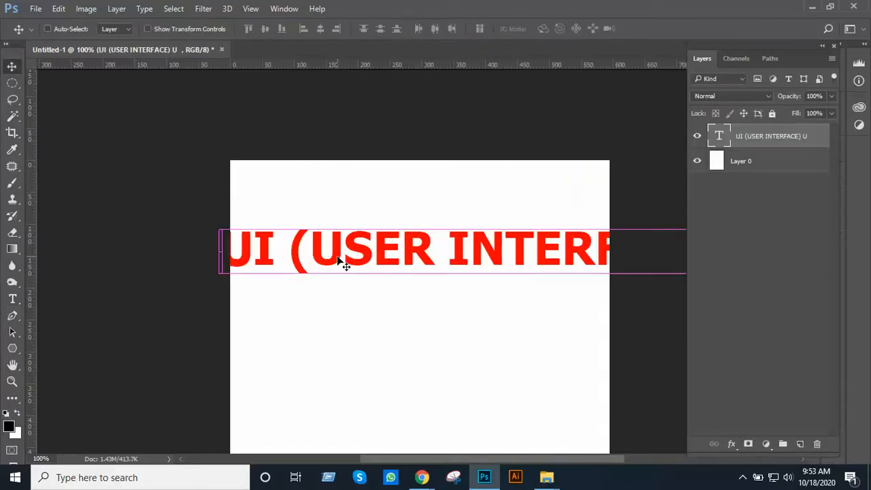
pyautogui.hotkey('ctrl', 't')
pyautogui.scroll(-1, 504, 241)
pyautogui.scroll(-1, 504, 241)
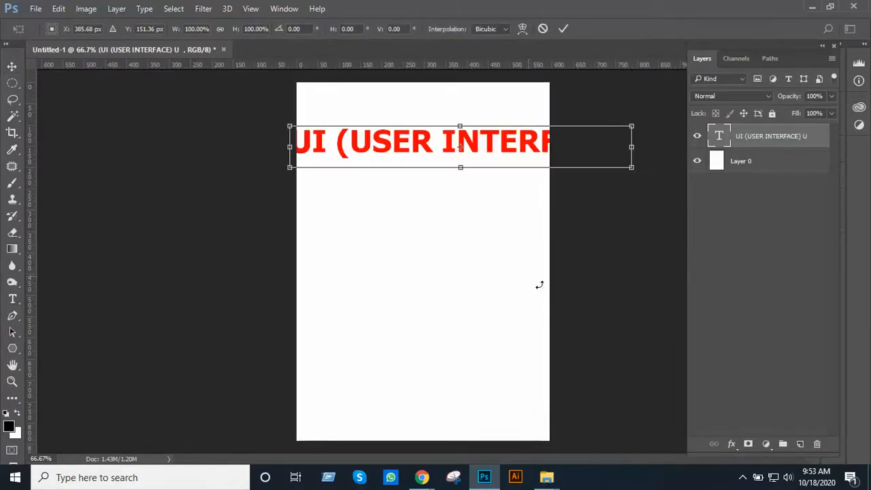
pyautogui.moveTo(632, 169); pyautogui.dragTo(479, 114)
pyautogui.scroll(1, 455, 153)
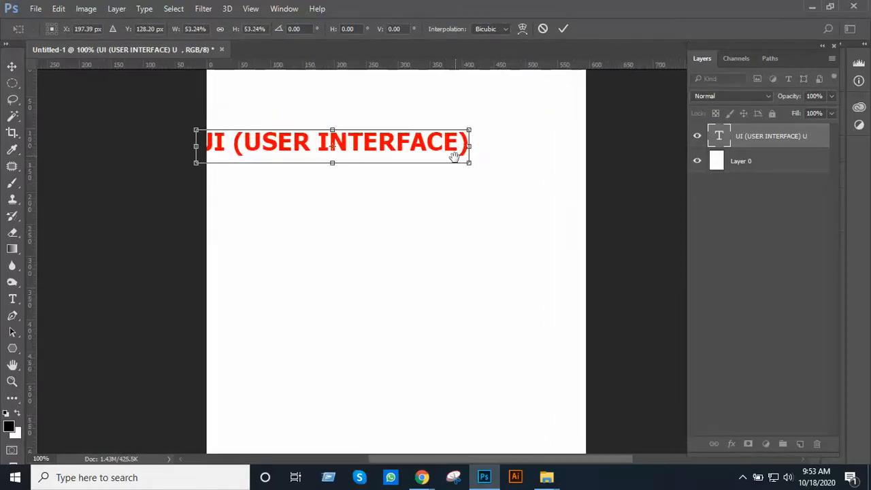
pyautogui.scroll(1, 451, 286)
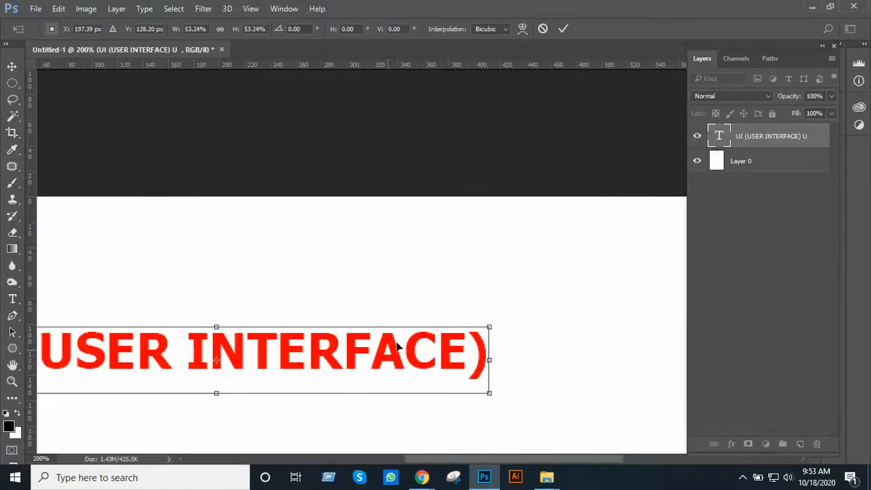
# Position the heading near the page's upper-left corner and reduce it to about 41% of its original size
pyautogui.moveTo(398, 347); pyautogui.dragTo(462, 246)
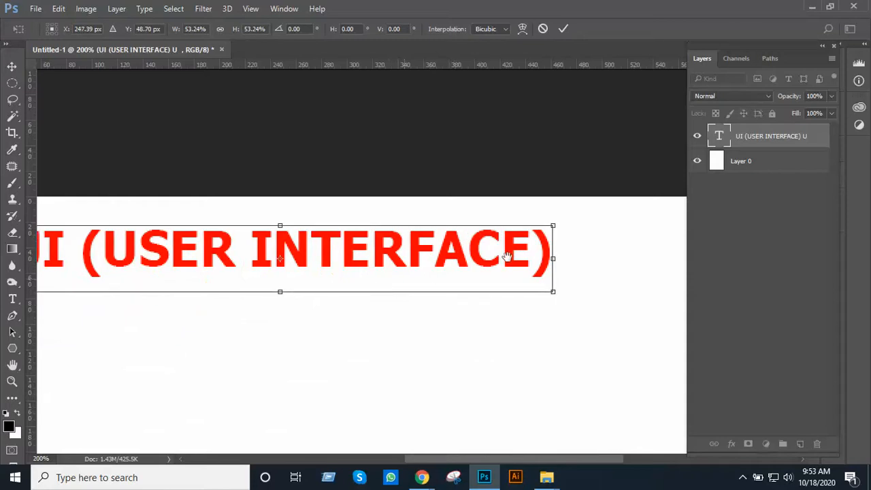
pyautogui.moveTo(305, 281); pyautogui.dragTo(498, 255)
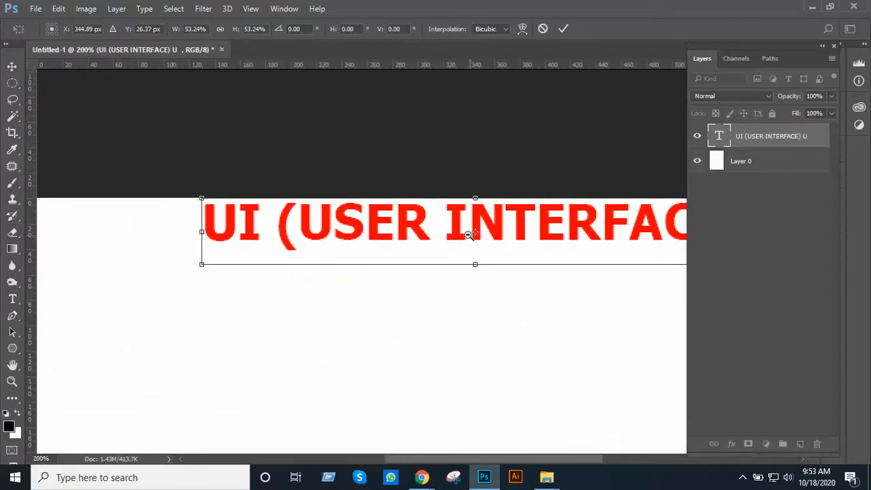
pyautogui.keyDown('alt'); pyautogui.click(468, 235); pyautogui.keyUp('alt')
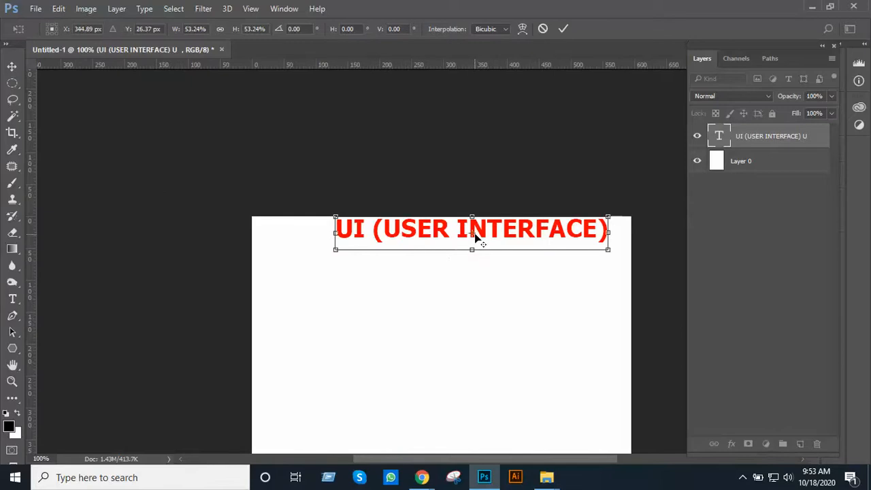
pyautogui.moveTo(486, 235); pyautogui.dragTo(423, 262)
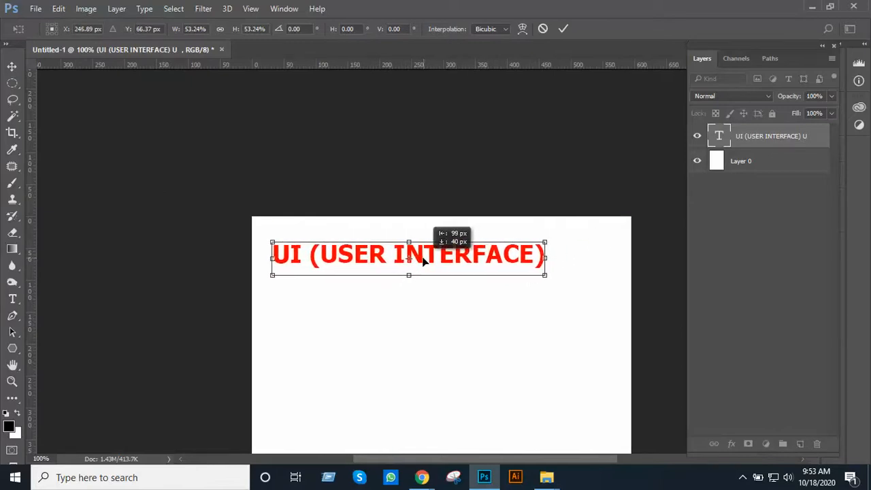
pyautogui.moveTo(545, 277); pyautogui.dragTo(483, 268)
pyautogui.keyDown('ctrl'); pyautogui.click(475, 261); pyautogui.keyUp('ctrl')
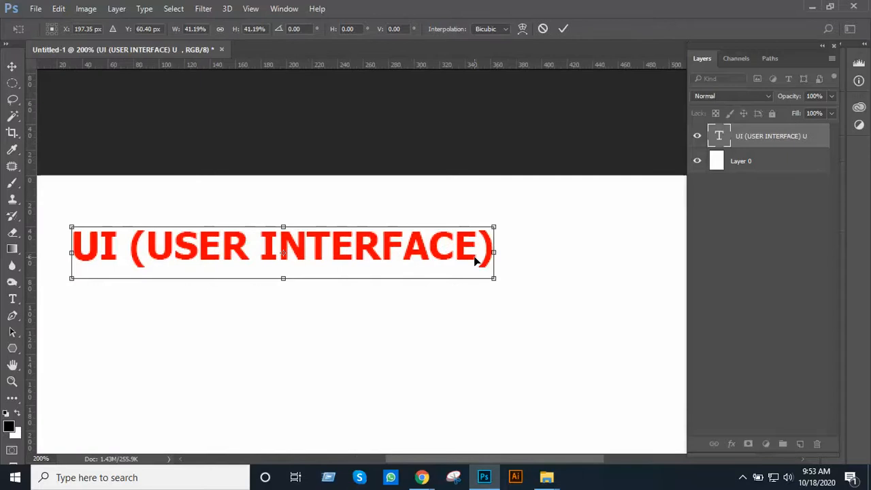
pyautogui.press('Return')
pyautogui.press('t')
pyautogui.click(496, 256)
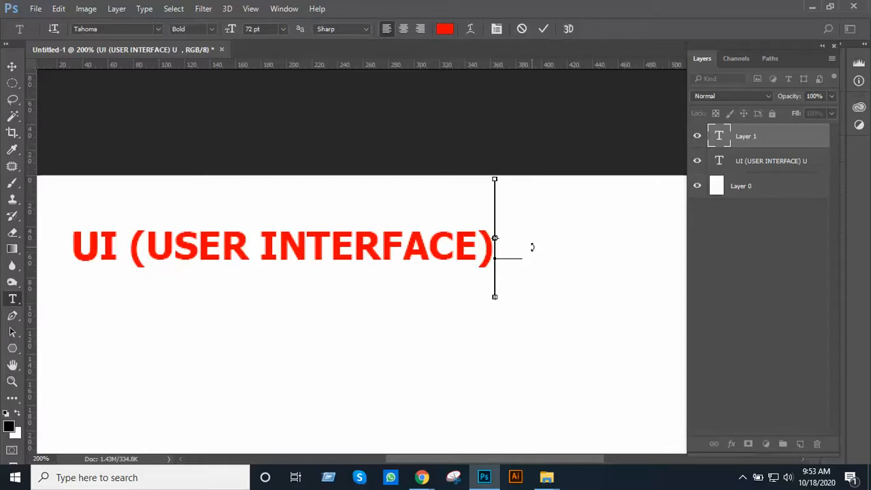
pyautogui.click(247, 250)
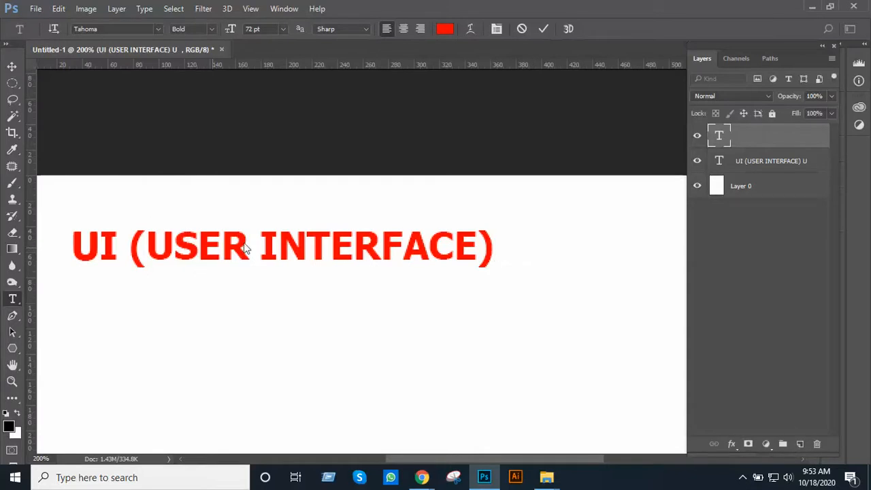
pyautogui.click(305, 243)
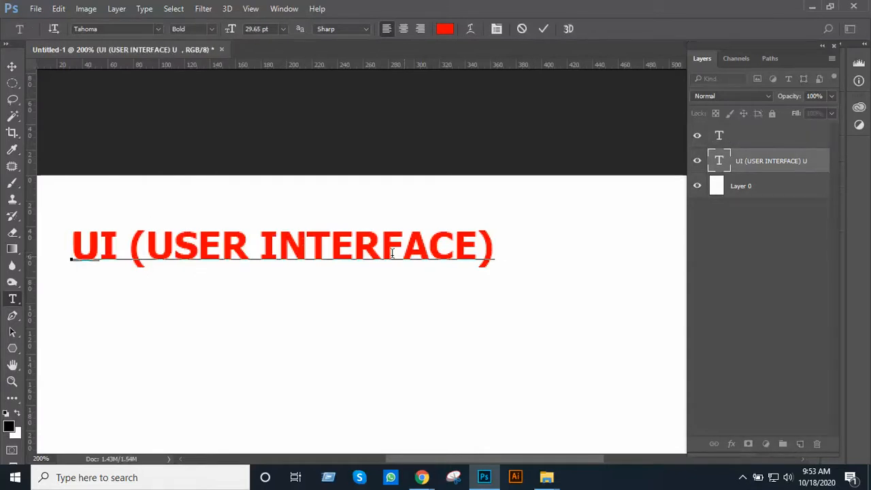
pyautogui.click(12, 67)
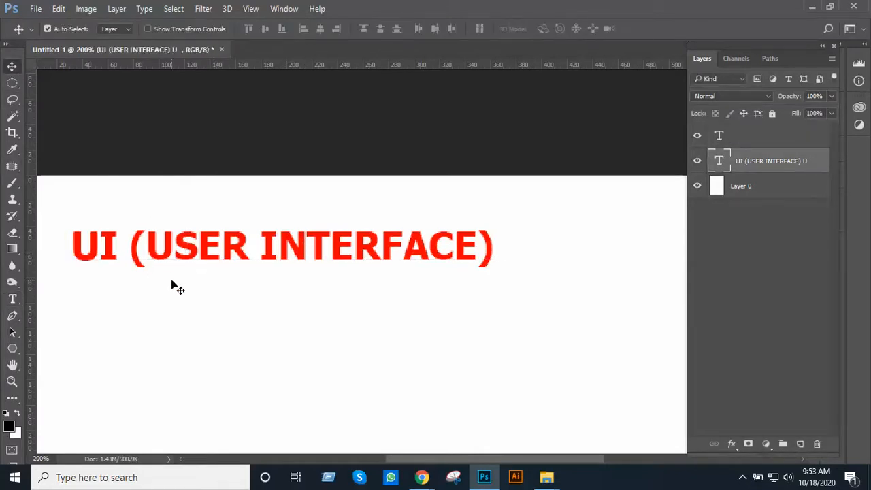
pyautogui.moveTo(184, 253); pyautogui.dragTo(385, 235)
pyautogui.press('t')
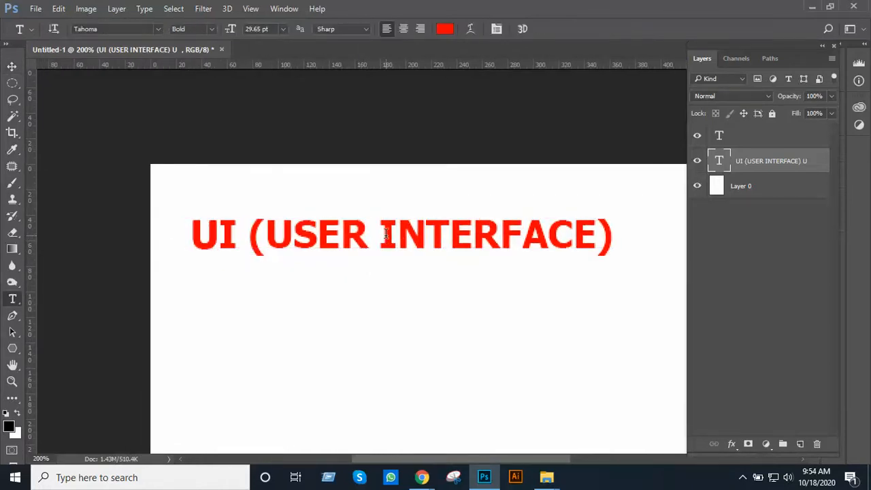
pyautogui.click(767, 140)
pyautogui.press('Delete')
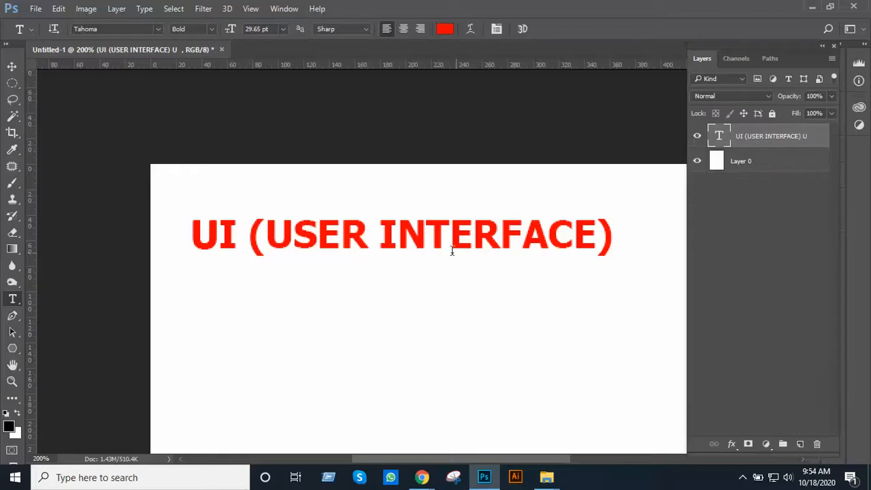
# Try to edit the characters at the beginning of the existing heading text
pyautogui.click(337, 249)
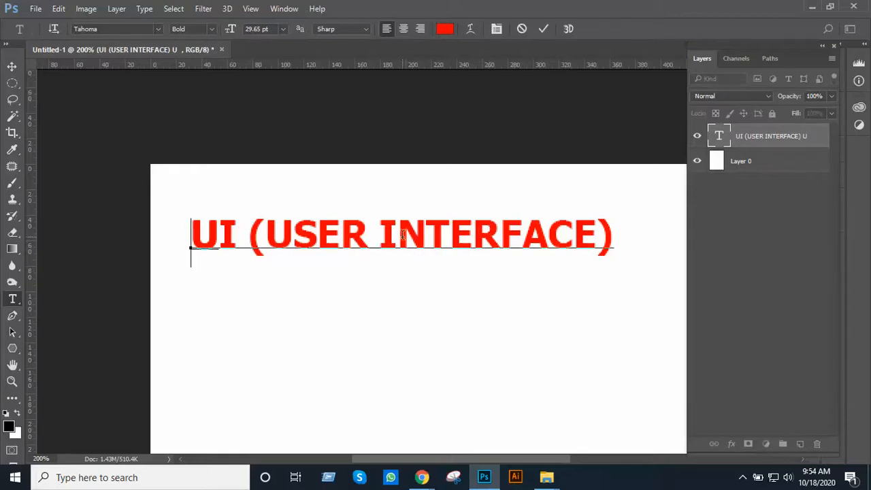
pyautogui.hotkey('shift', 'Right')
pyautogui.press('BackSpace')
pyautogui.click(542, 31)
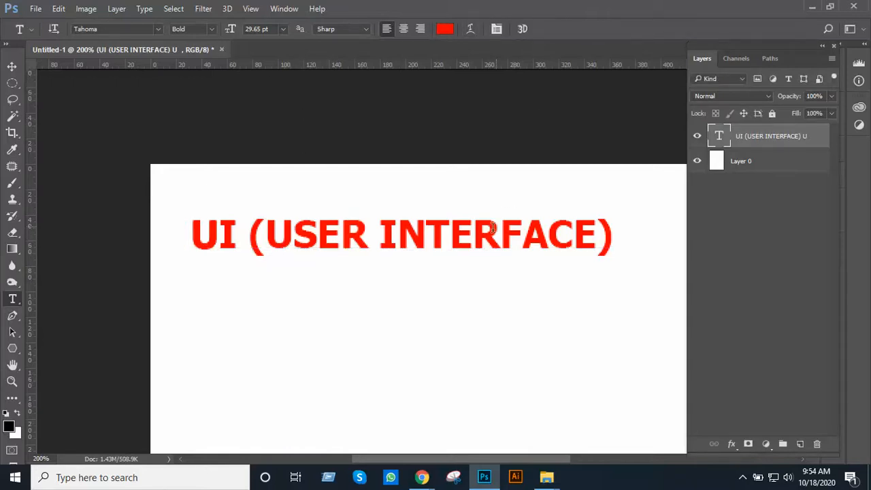
pyautogui.click(457, 227)
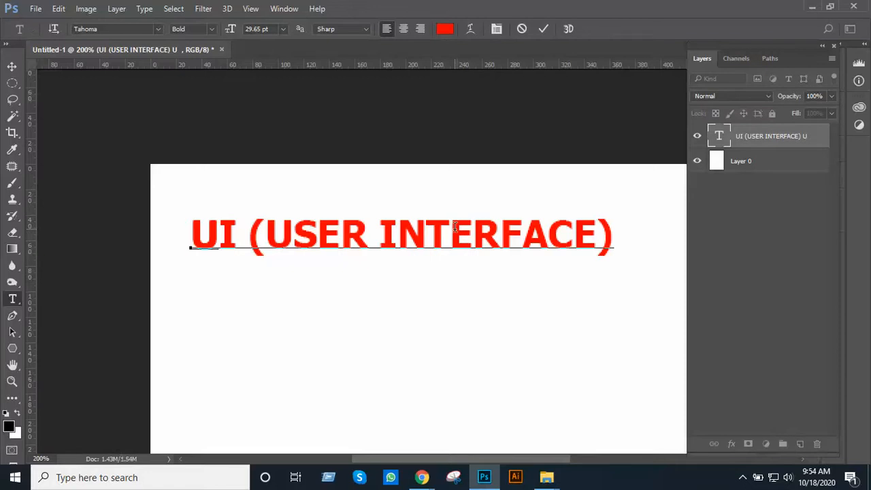
pyautogui.hotkey('shift', 'Right')
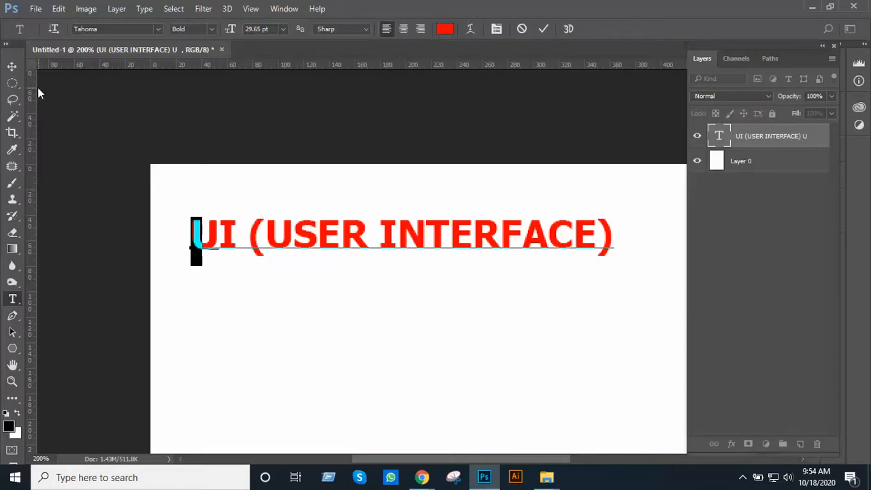
pyautogui.click(12, 66)
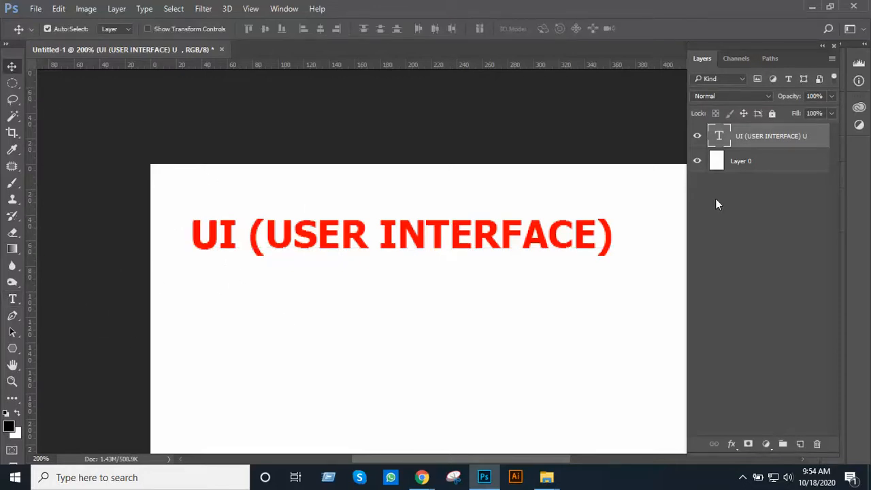
# Start a new text line on its own layer just below the heading and set its font size to 30 pt
pyautogui.click(800, 448)
pyautogui.press('t')
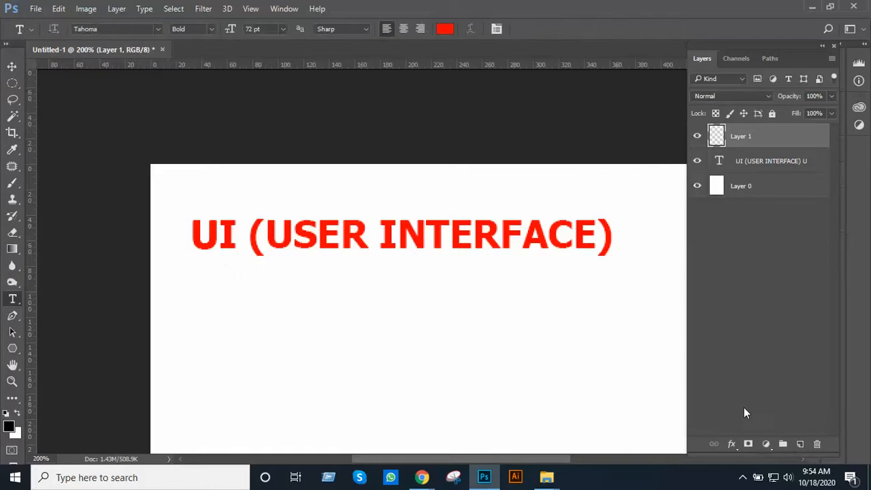
pyautogui.click(199, 290)
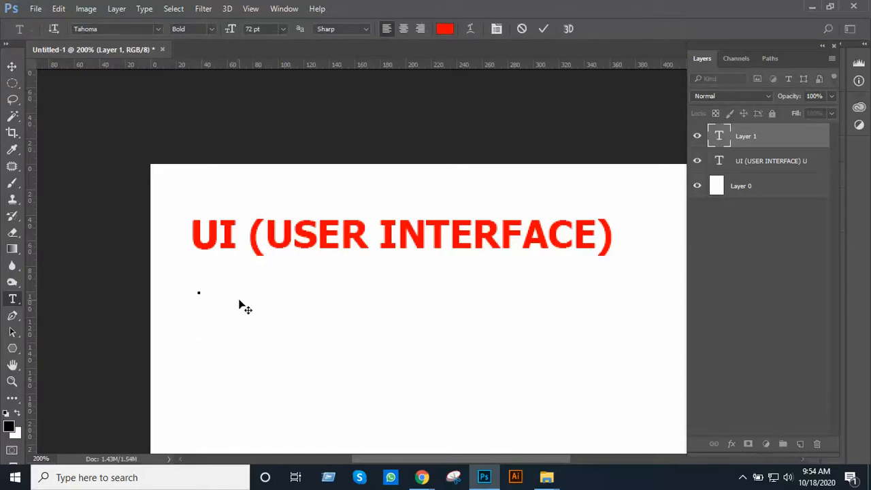
pyautogui.click(279, 33)
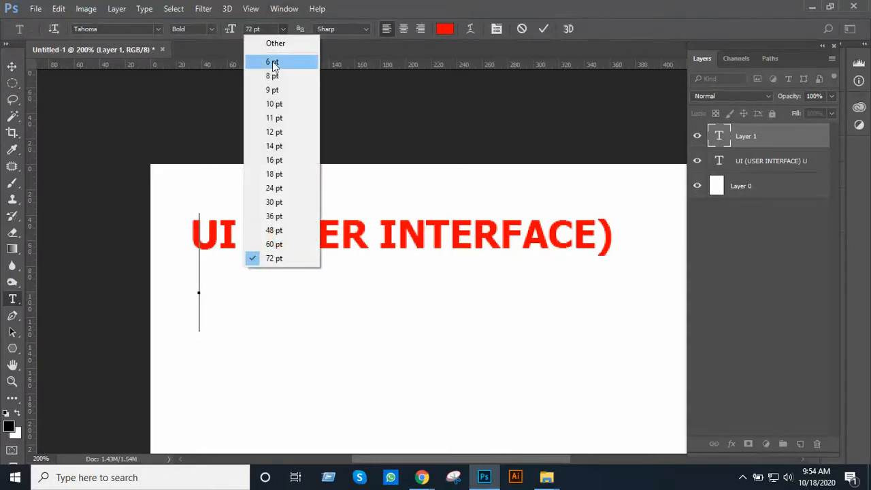
pyautogui.click(276, 202)
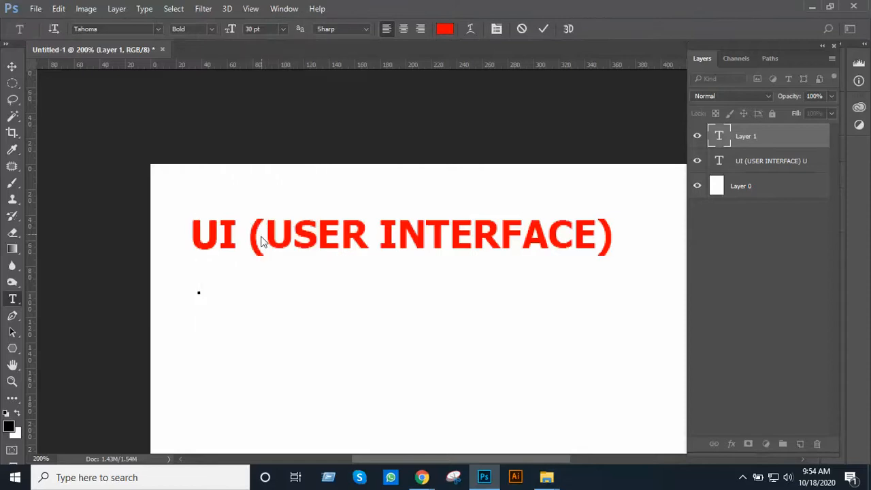
# Enter "UX (User Experience)" as the second text line and commit the text
pyautogui.write('U')
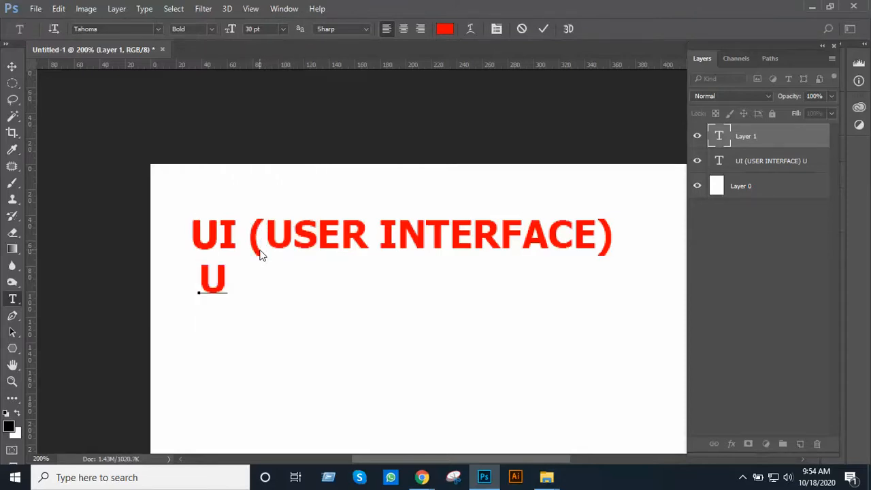
pyautogui.write('X')
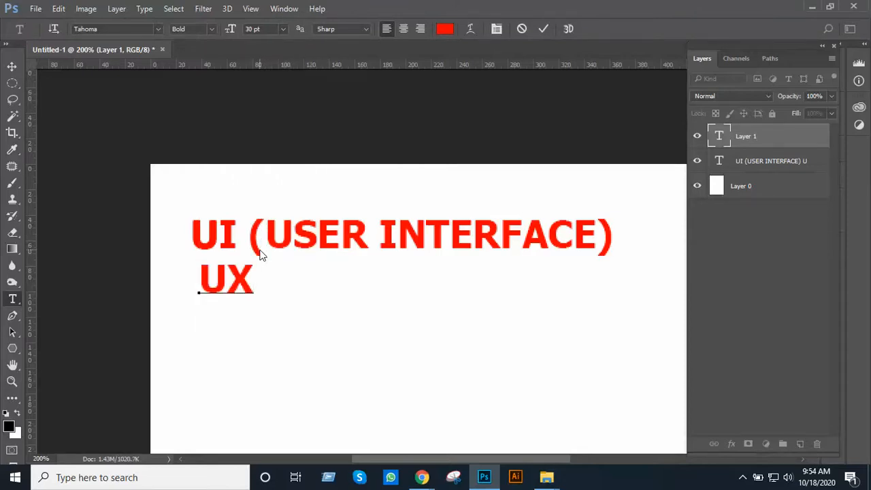
pyautogui.write(' (U')
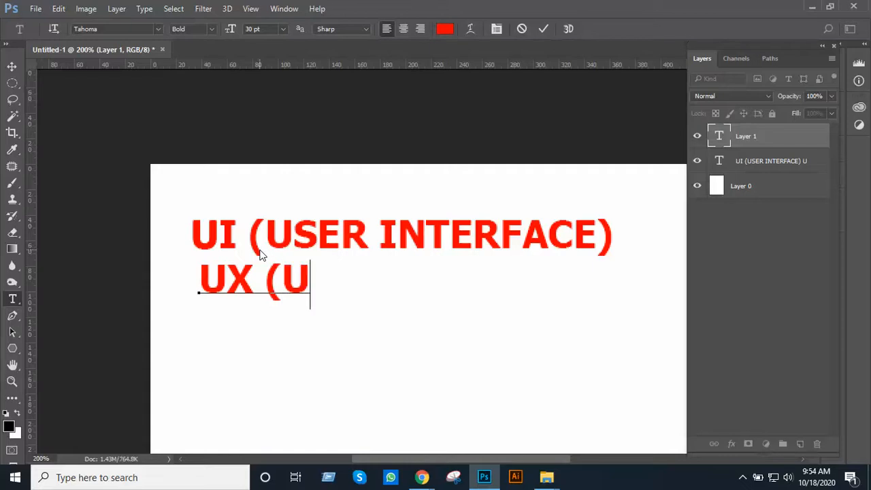
pyautogui.write('ser')
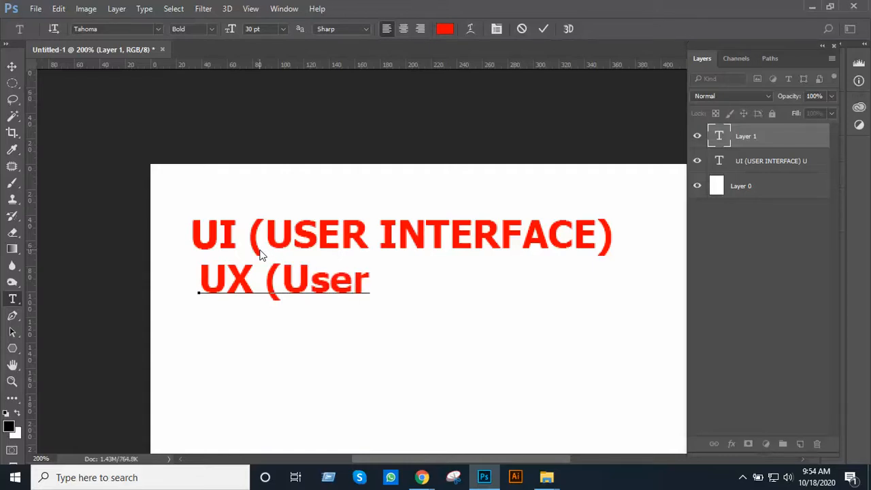
pyautogui.write(' Exper')
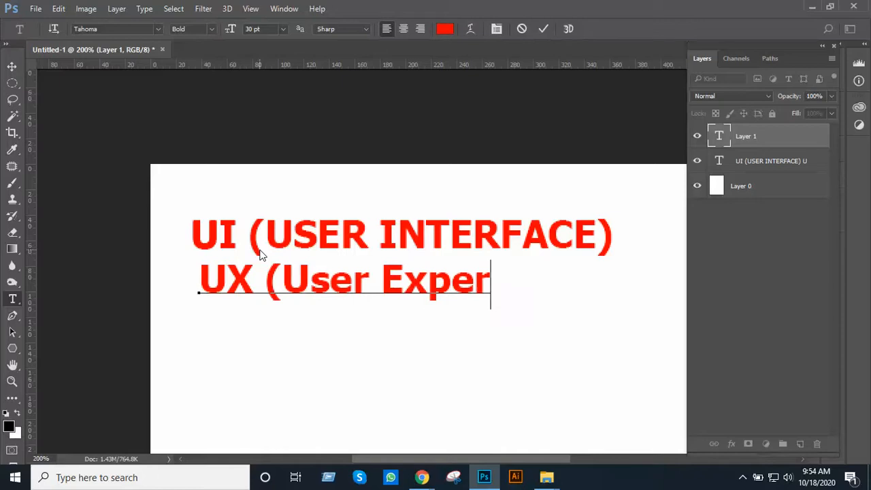
pyautogui.write('ience')
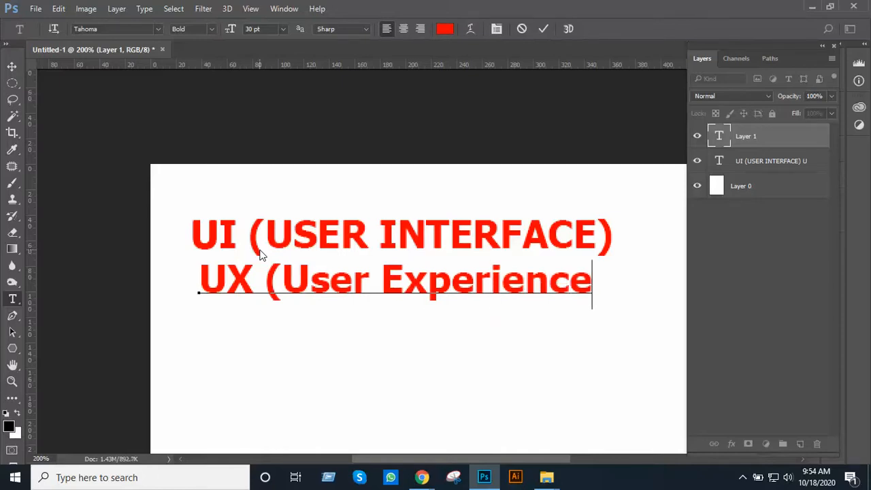
pyautogui.write(')')
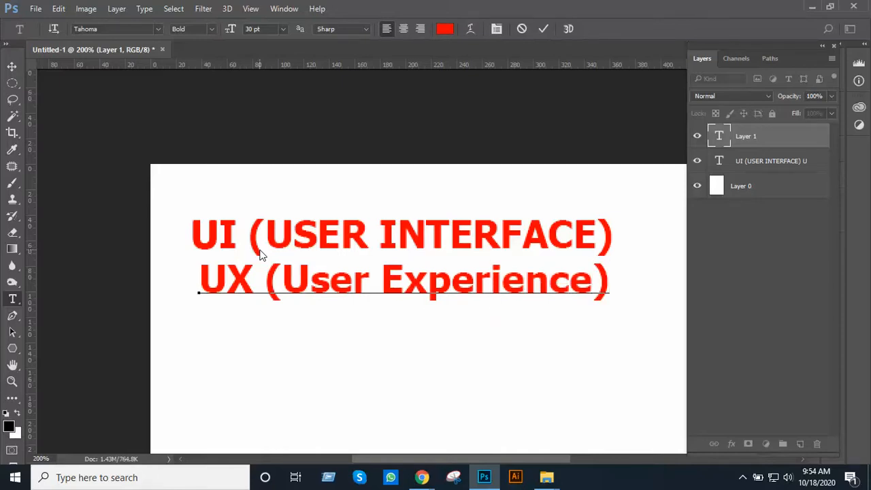
pyautogui.click(12, 66)
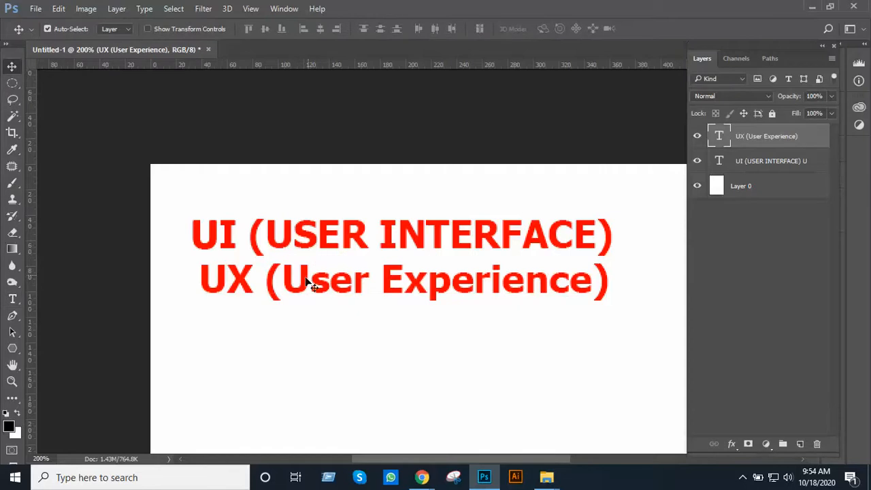
# Move the "UX (User Experience)" line slightly down and toward the page's left edge so it sits beneath the heading
pyautogui.moveTo(271, 295); pyautogui.dragTo(255, 304)
pyautogui.click(380, 352)
pyautogui.keyDown('ctrl'); pyautogui.click(411, 306); pyautogui.keyUp('ctrl')
pyautogui.moveTo(411, 307); pyautogui.dragTo(385, 357)
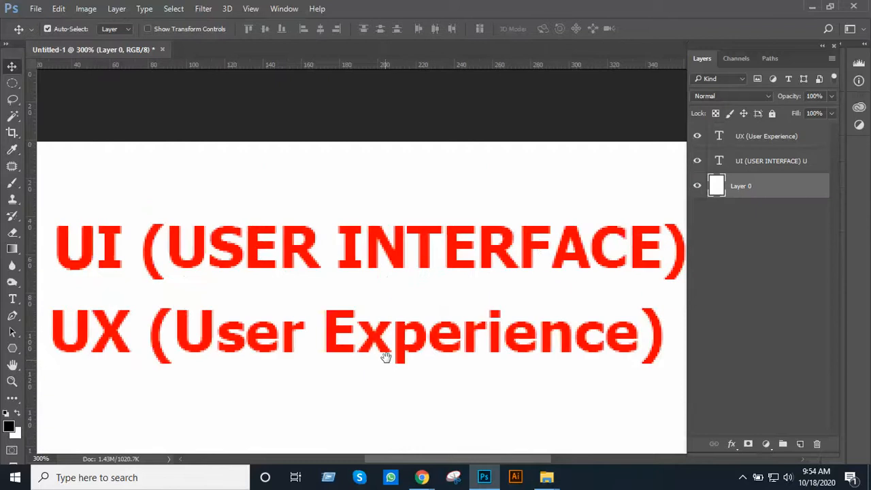
pyautogui.keyDown('ctrl'); pyautogui.keyDown('alt'); pyautogui.click(455, 334); pyautogui.keyUp('alt'); pyautogui.keyUp('ctrl')
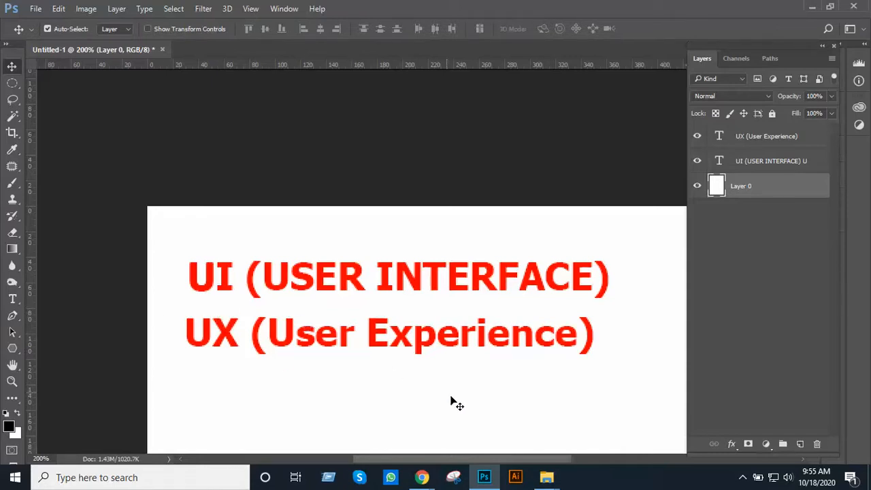
# Switch to Chrome, search Google for "LE" in a new tab and dismiss the translation popup
pyautogui.moveTo(422, 476)
pyautogui.click(371, 442)
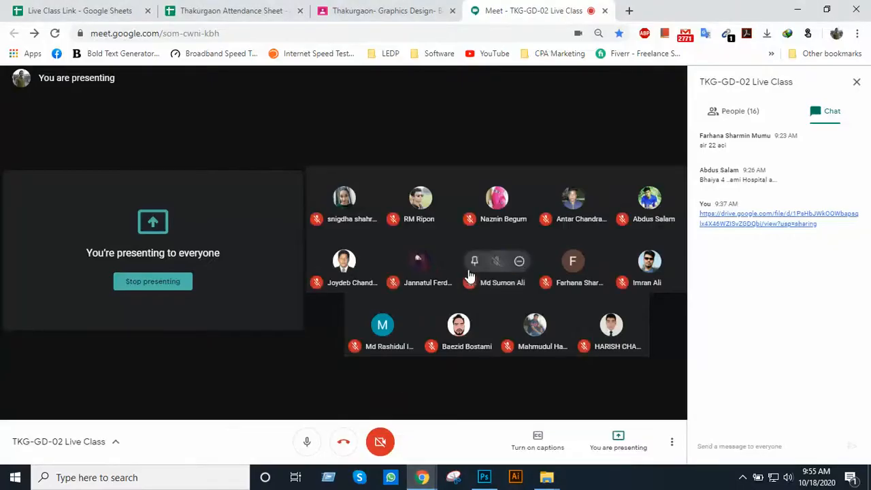
pyautogui.click(628, 11)
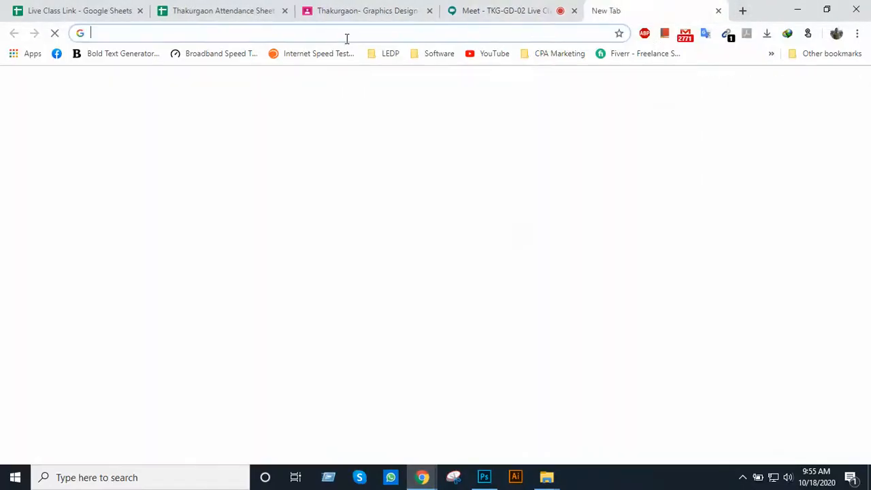
pyautogui.write('LE')
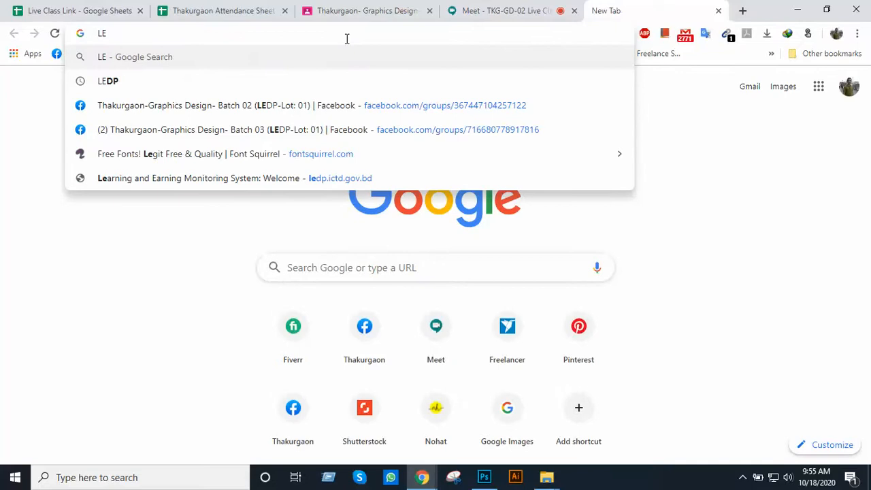
pyautogui.press('Return')
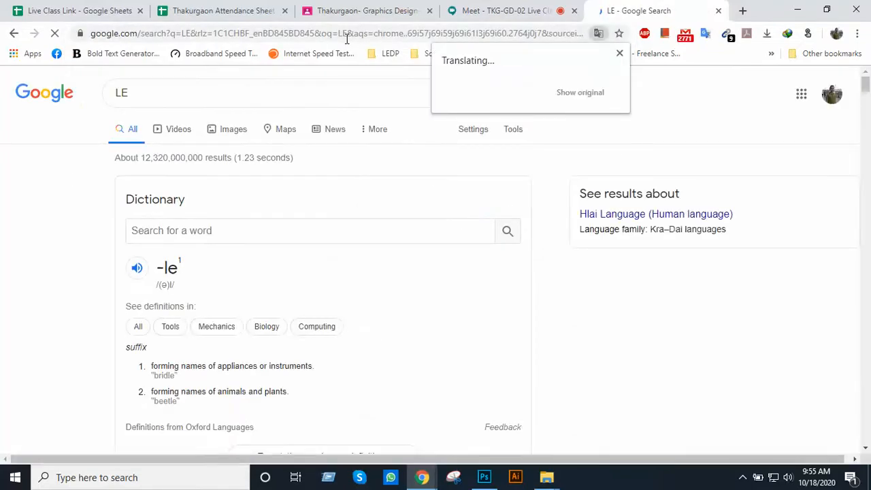
pyautogui.click(619, 54)
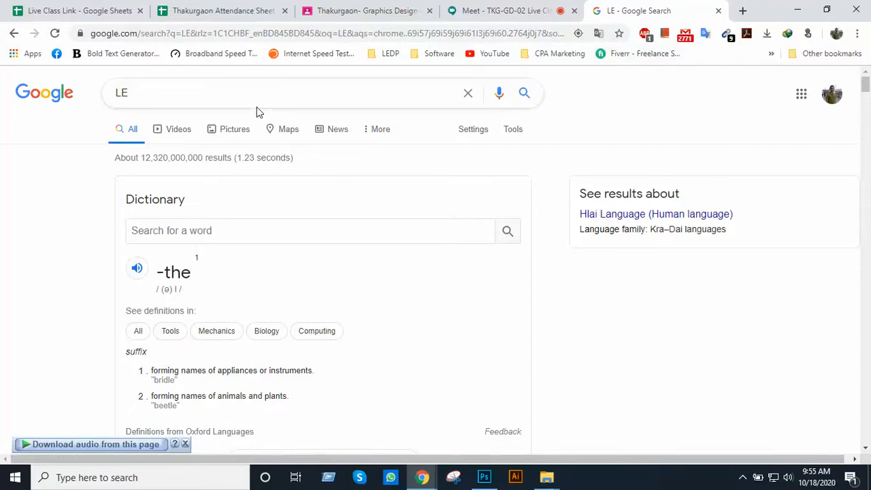
# Search Google for "ledp" and open the LEDP website at ledp.ictd.gov.bd
pyautogui.click(243, 92)
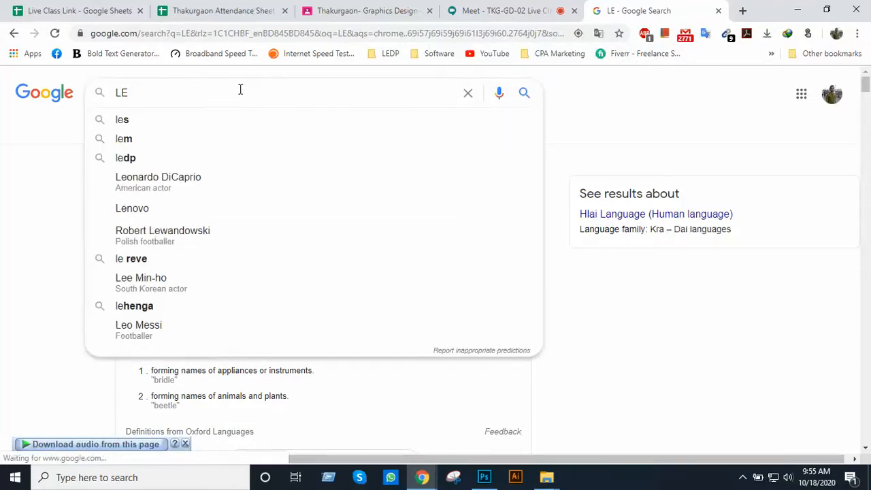
pyautogui.write('D')
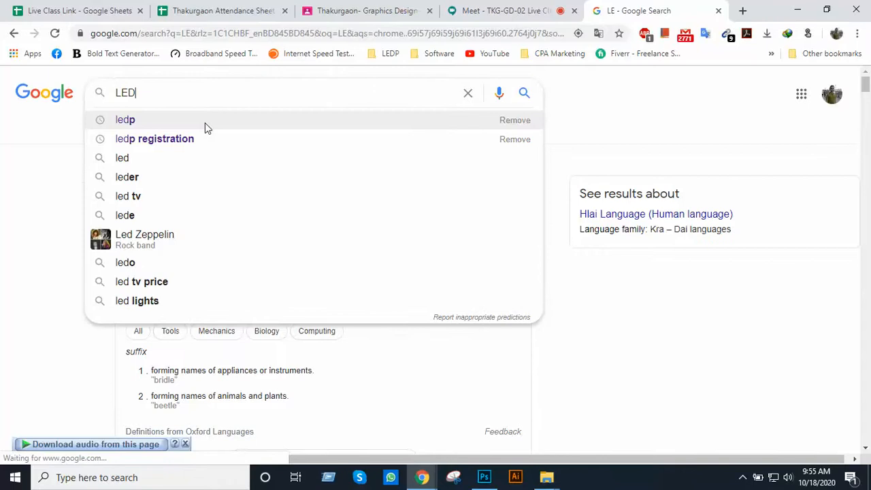
pyautogui.click(205, 122)
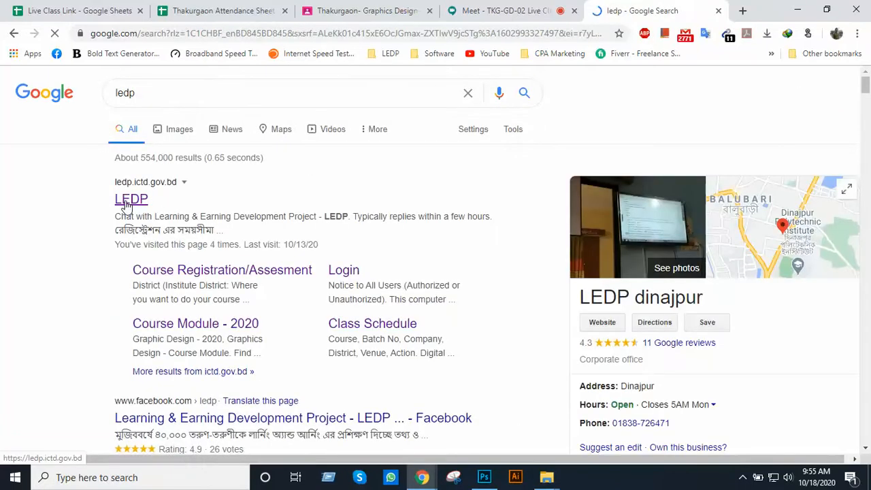
pyautogui.click(213, 194)
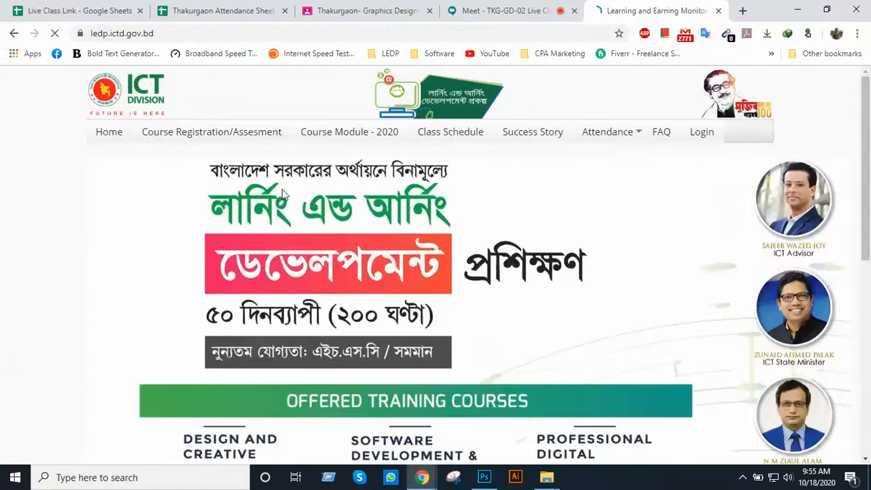
# Look over the LEDP home page's banner slides and offered training courses, and minimise the Messenger chat window
pyautogui.scroll(-1, 289, 194)
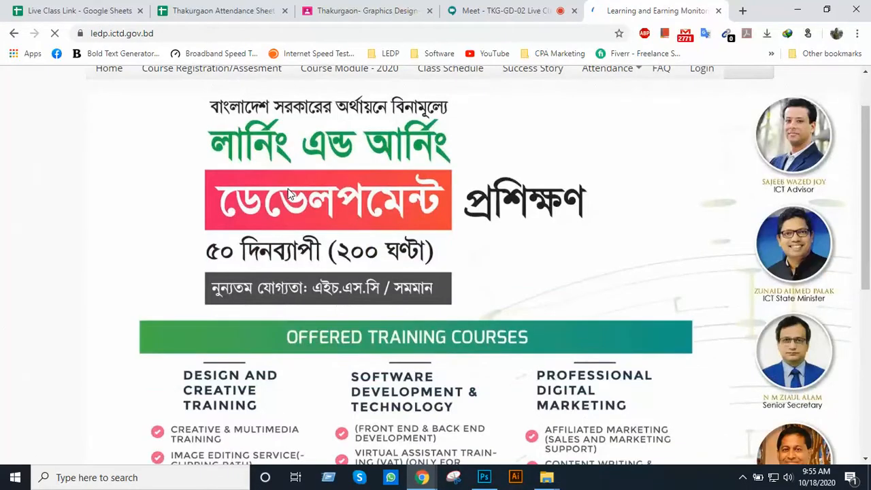
pyautogui.scroll(-2, 361, 180)
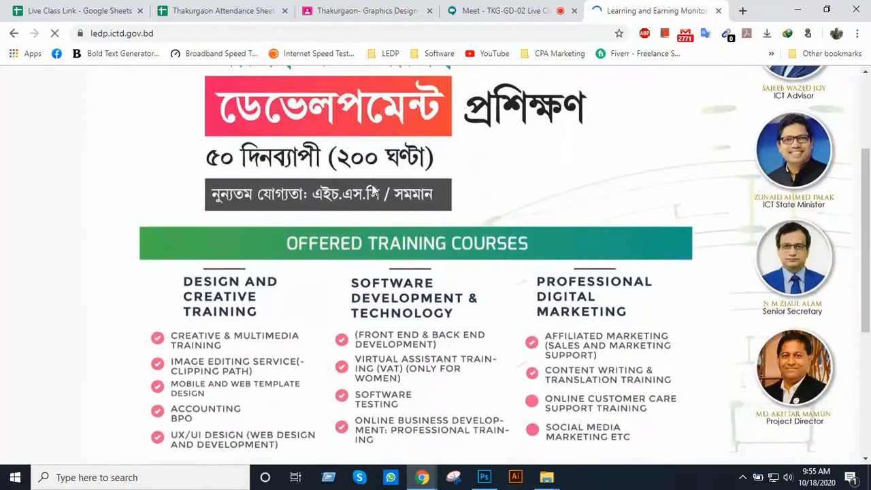
pyautogui.scroll(4, 373, 191)
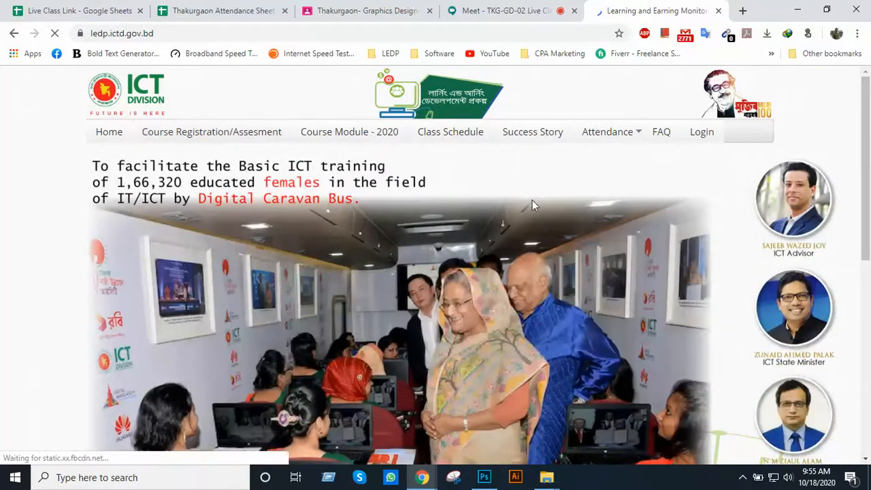
pyautogui.scroll(-3, 532, 200)
pyautogui.scroll(-4, 259, 286)
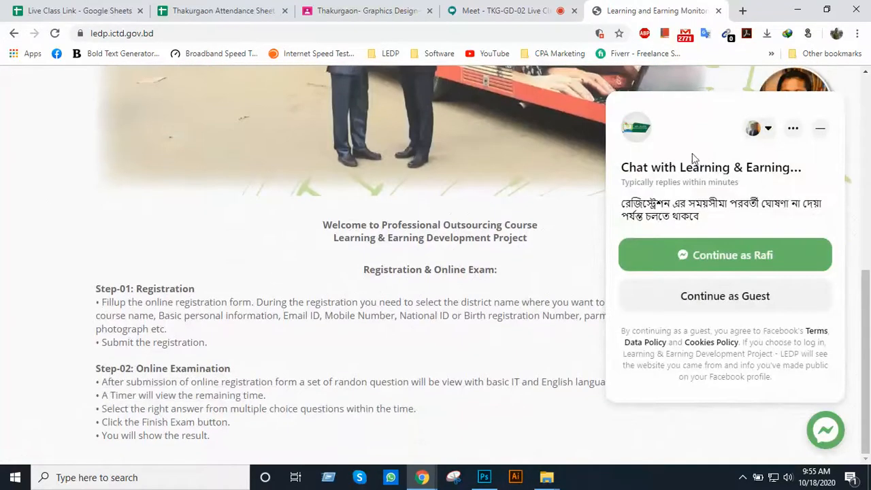
pyautogui.click(822, 126)
# Examine the home page's offered training courses, layout and the Registration & Online Exam instructions
pyautogui.scroll(6, 263, 218)
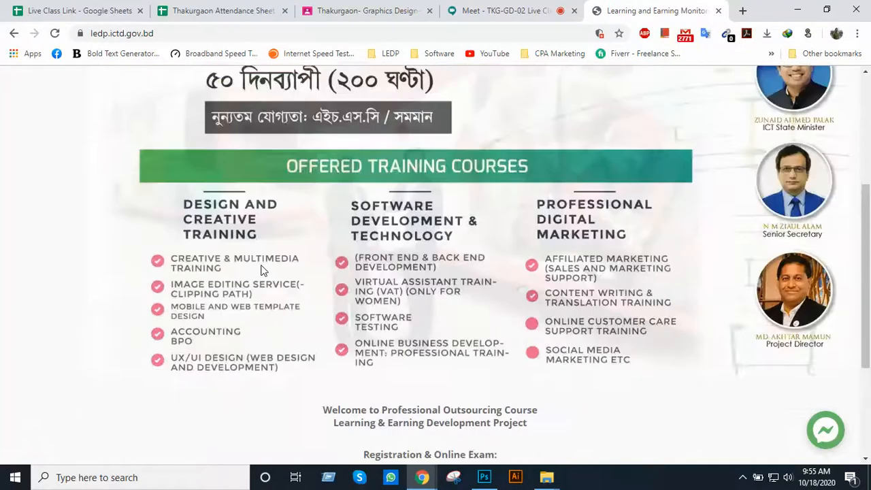
pyautogui.scroll(2, 225, 238)
pyautogui.scroll(-4, 245, 245)
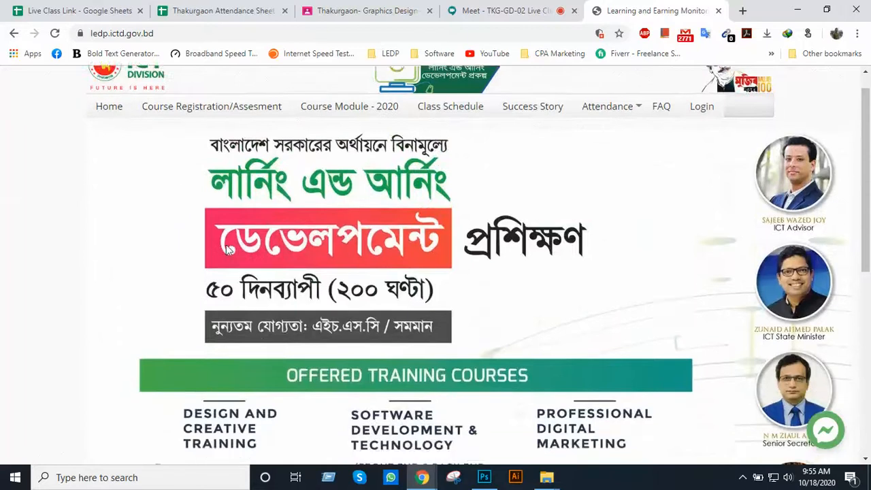
pyautogui.scroll(-3, 248, 246)
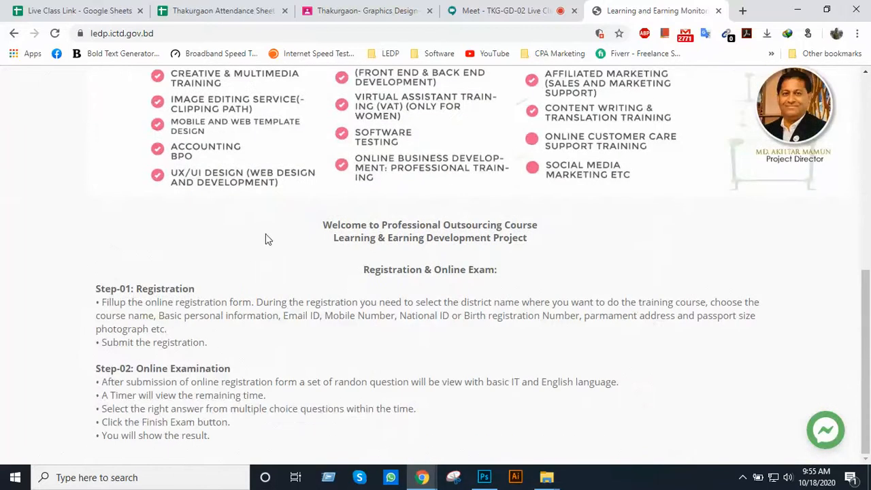
pyautogui.scroll(2, 519, 219)
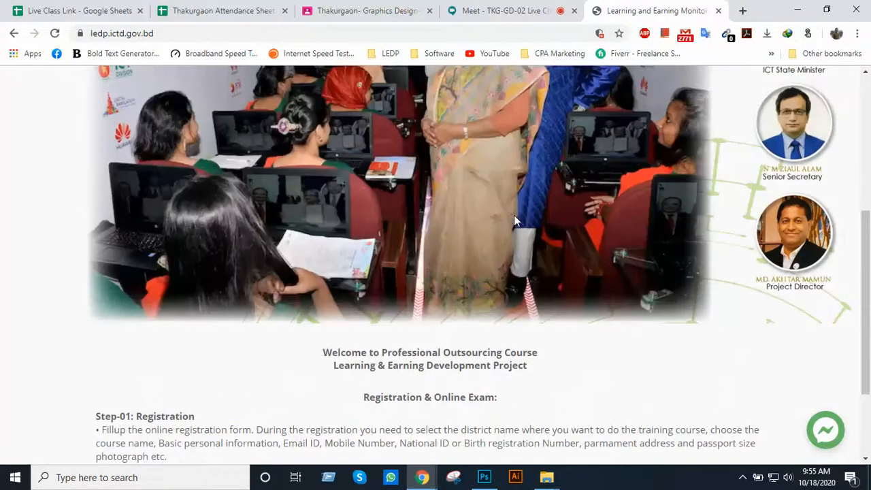
pyautogui.scroll(4, 510, 211)
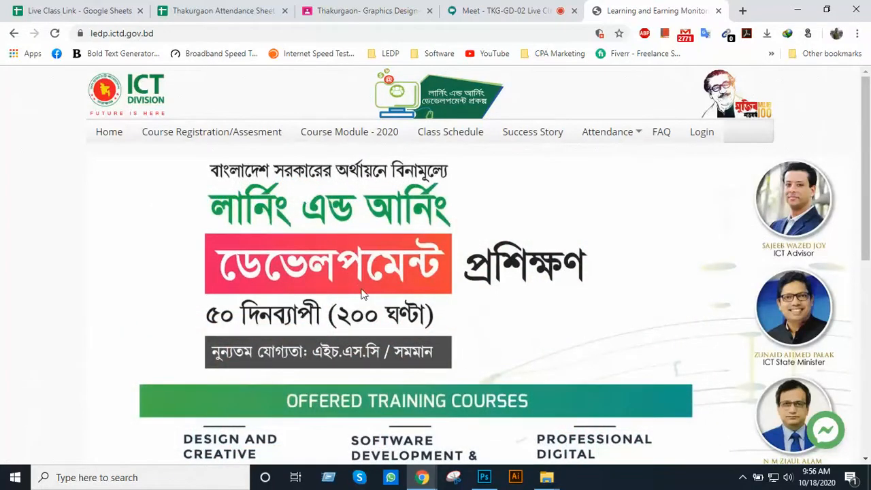
pyautogui.scroll(-3, 363, 289)
pyautogui.scroll(-2, 374, 275)
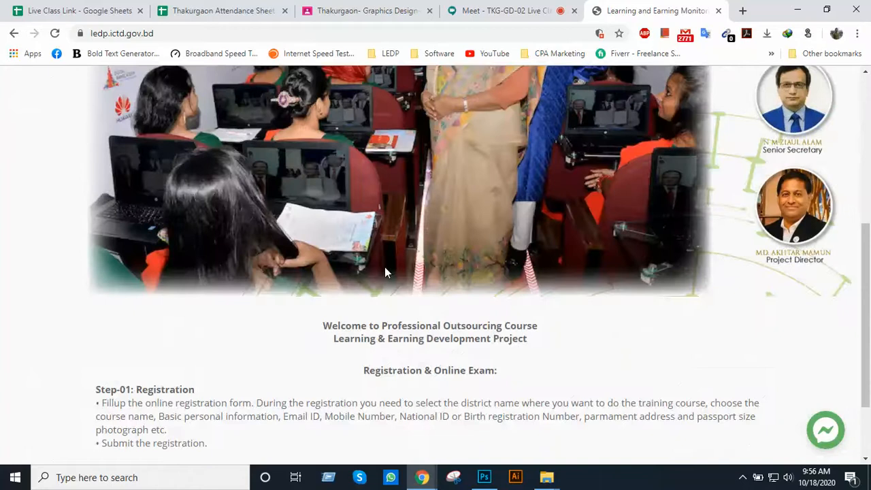
pyautogui.scroll(2, 385, 269)
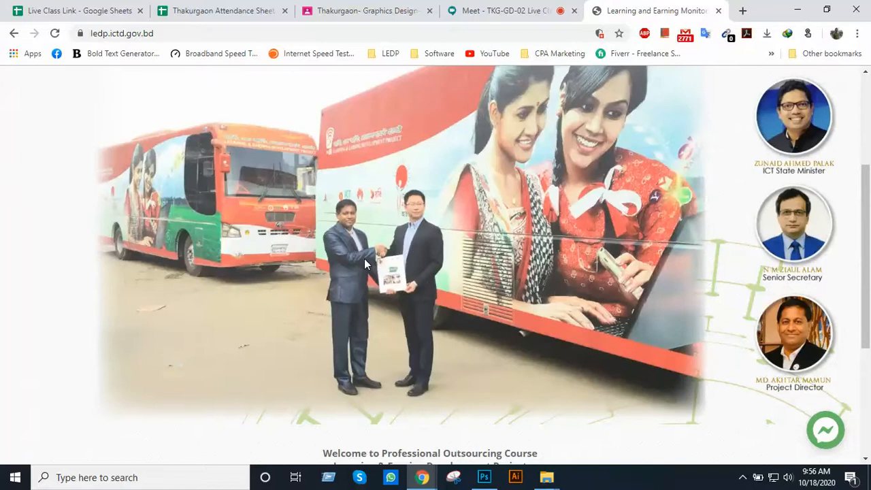
pyautogui.scroll(-2, 382, 253)
pyautogui.scroll(-2, 382, 252)
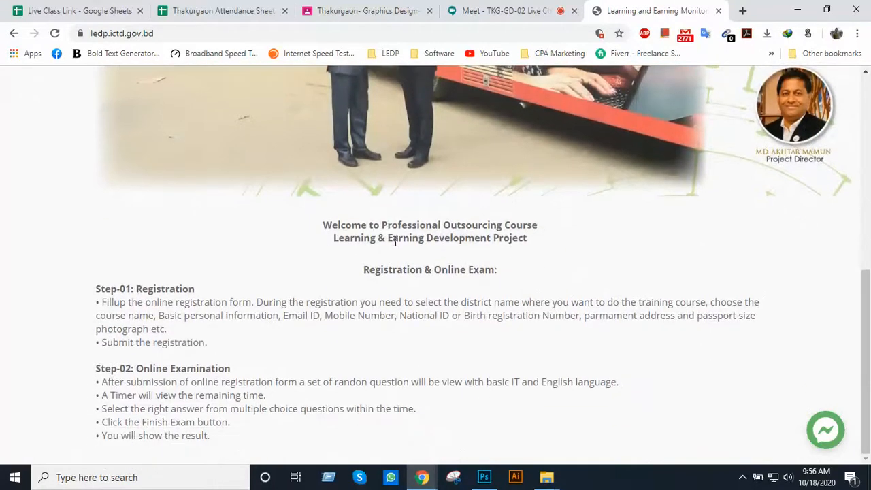
# Review the LEDP home page again, from its navigation and banner slides down to the offered training courses
pyautogui.scroll(6, 401, 235)
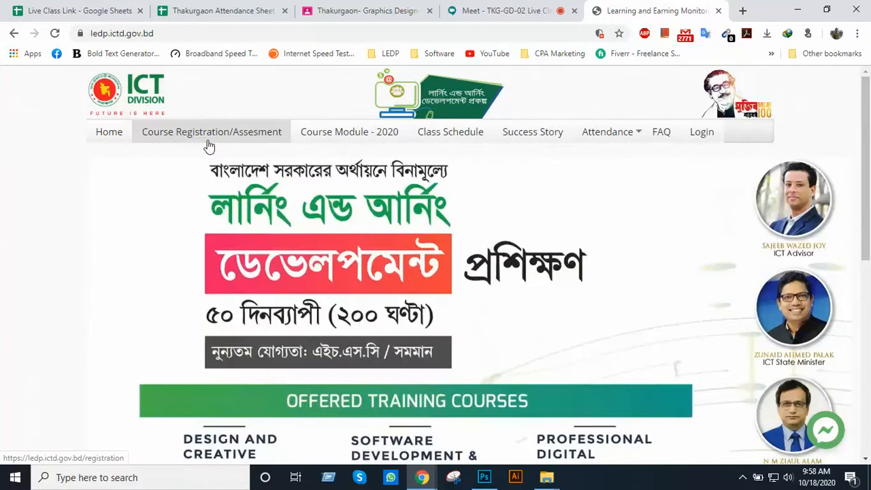
pyautogui.scroll(-2, 299, 180)
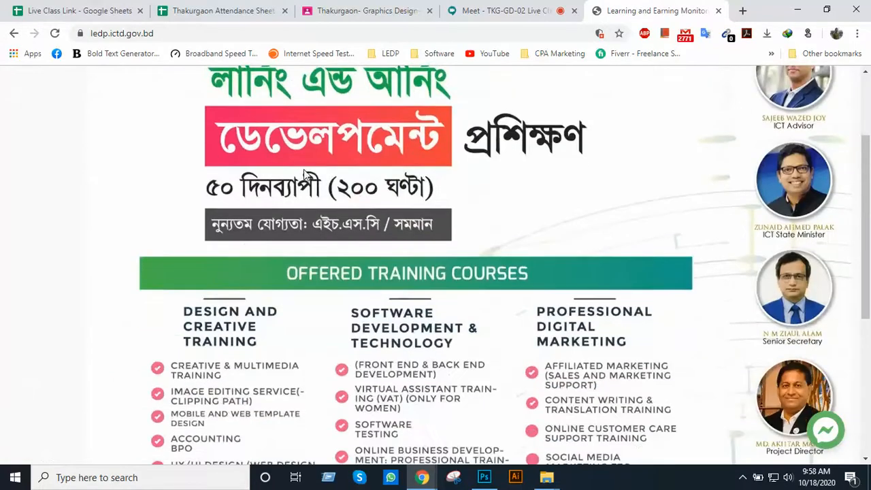
pyautogui.scroll(2, 305, 174)
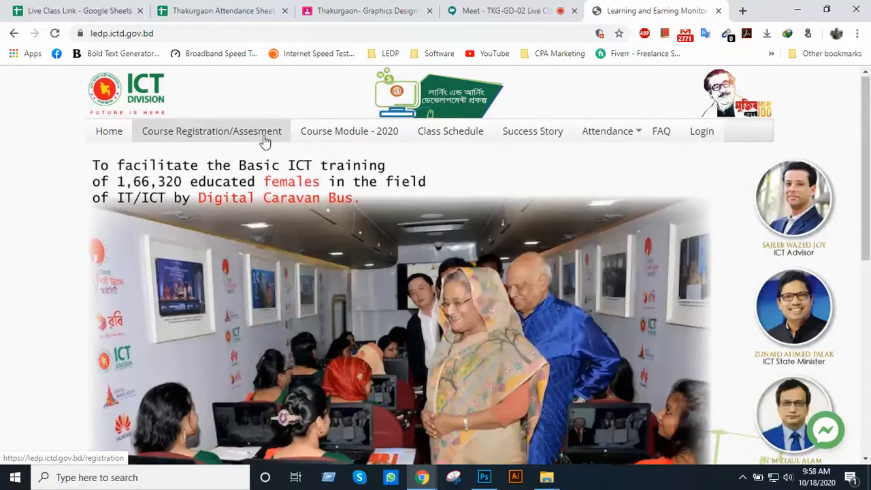
pyautogui.scroll(-1, 263, 133)
pyautogui.scroll(1, 263, 121)
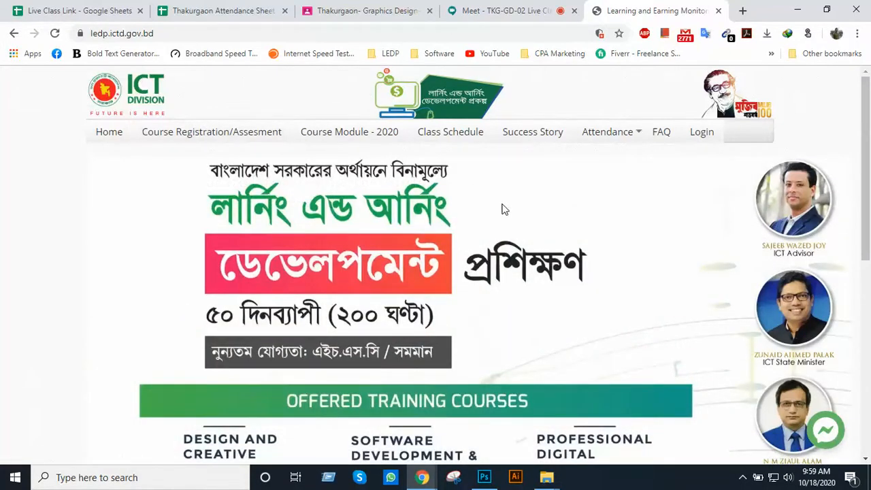
pyautogui.scroll(-4, 424, 249)
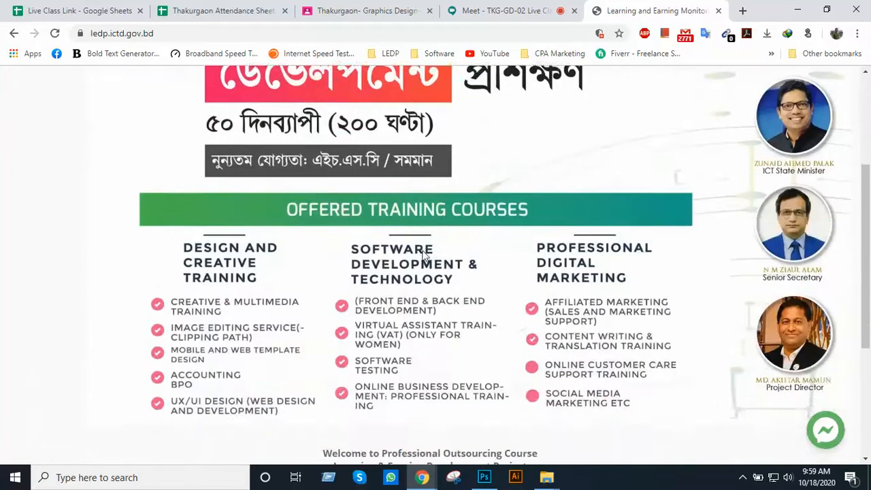
pyautogui.scroll(3, 422, 250)
pyautogui.scroll(1, 422, 250)
pyautogui.scroll(-2, 480, 242)
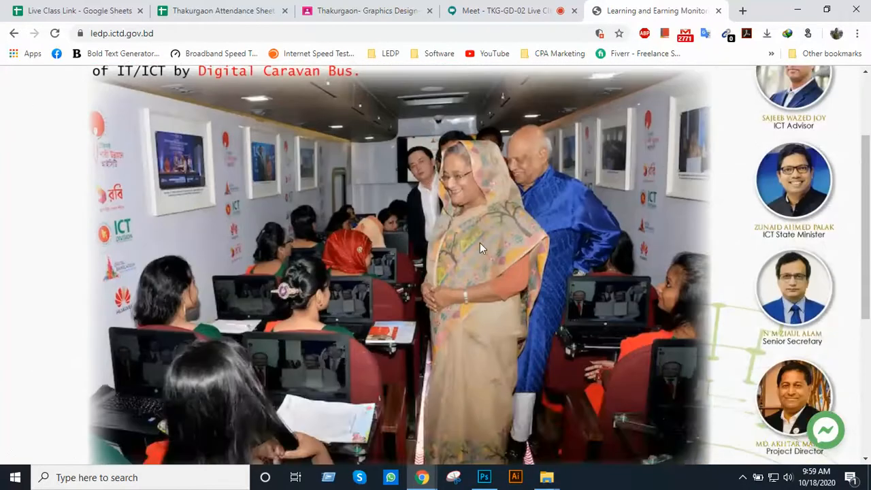
pyautogui.scroll(2, 479, 240)
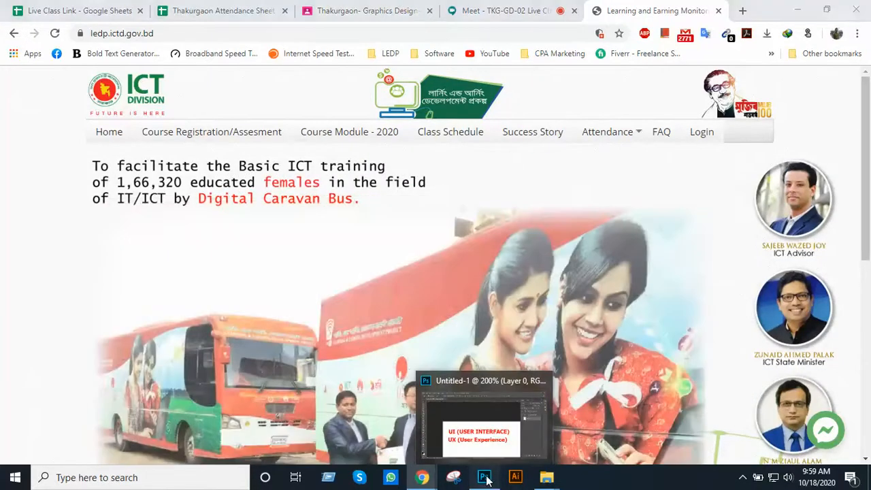
# Switch to Photoshop and get the Brush tool ready with a light blue #6691ff foreground colour
pyautogui.click(496, 476)
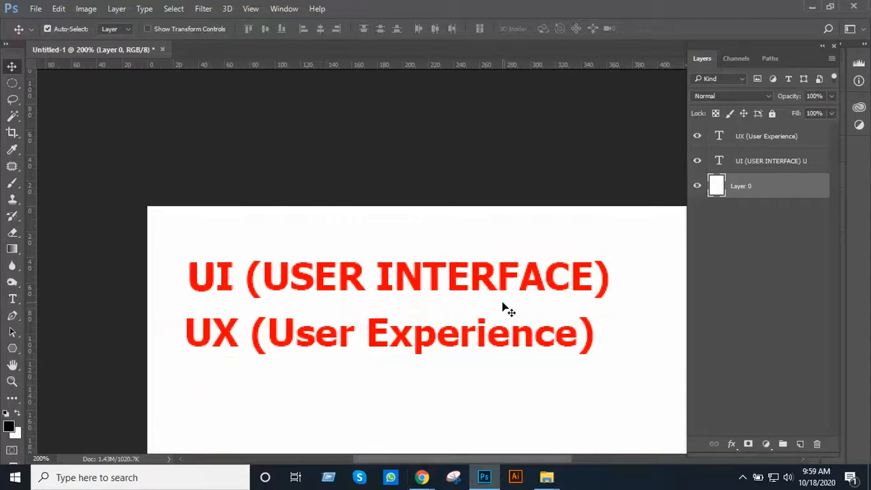
pyautogui.keyDown('alt'); pyautogui.click(423, 291); pyautogui.keyUp('alt')
pyautogui.moveTo(446, 346); pyautogui.dragTo(387, 91)
pyautogui.keyDown('alt'); pyautogui.click(428, 161); pyautogui.keyUp('alt')
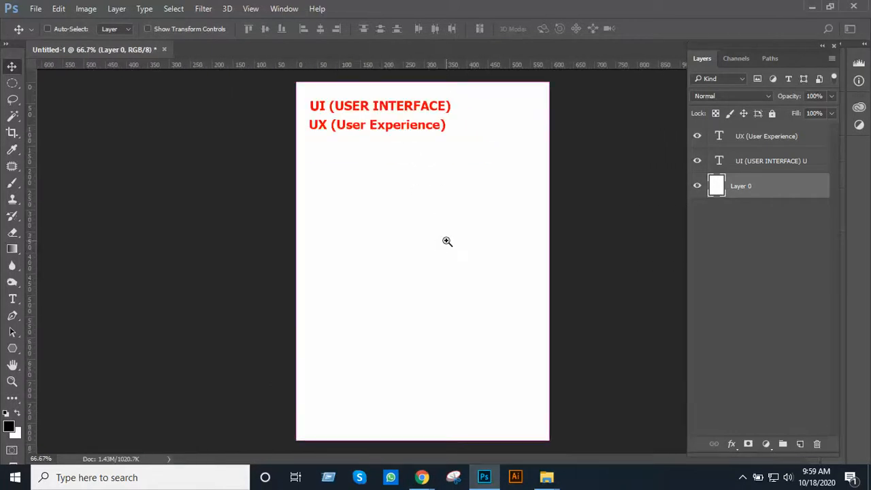
pyautogui.keyDown('ctrl'); pyautogui.click(447, 241); pyautogui.keyUp('ctrl')
pyautogui.moveTo(446, 240); pyautogui.dragTo(427, 190)
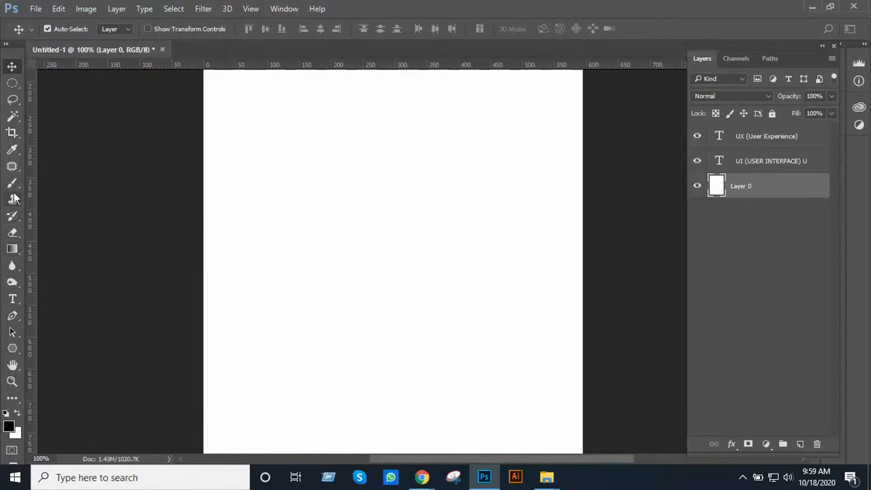
pyautogui.click(12, 183)
pyautogui.click(9, 427)
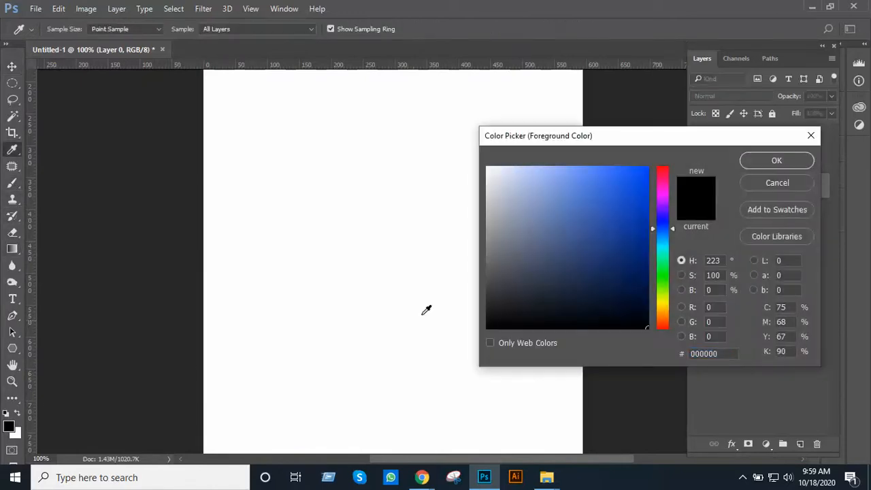
pyautogui.moveTo(635, 208); pyautogui.dragTo(583, 163)
pyautogui.click(777, 160)
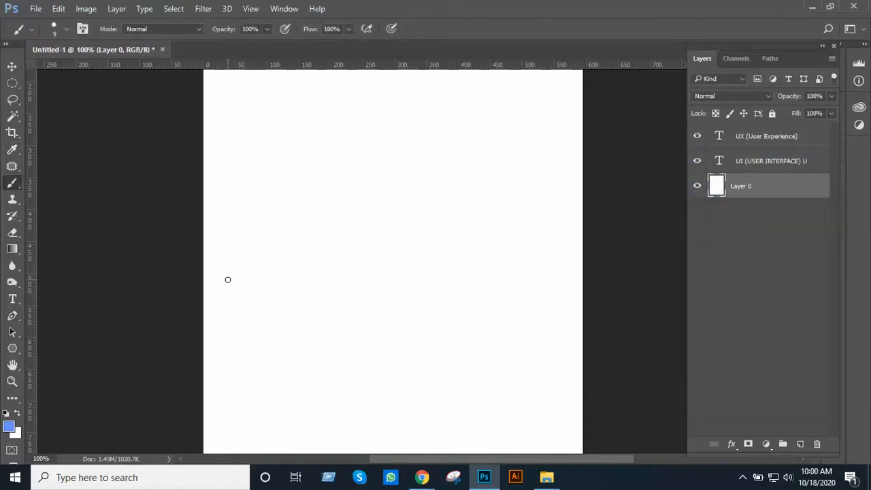
# Paint eight wavy light blue lines across the middle of the page, below the headings, running off its right edge
pyautogui.keyDown('alt'); pyautogui.click(312, 279); pyautogui.keyUp('alt')
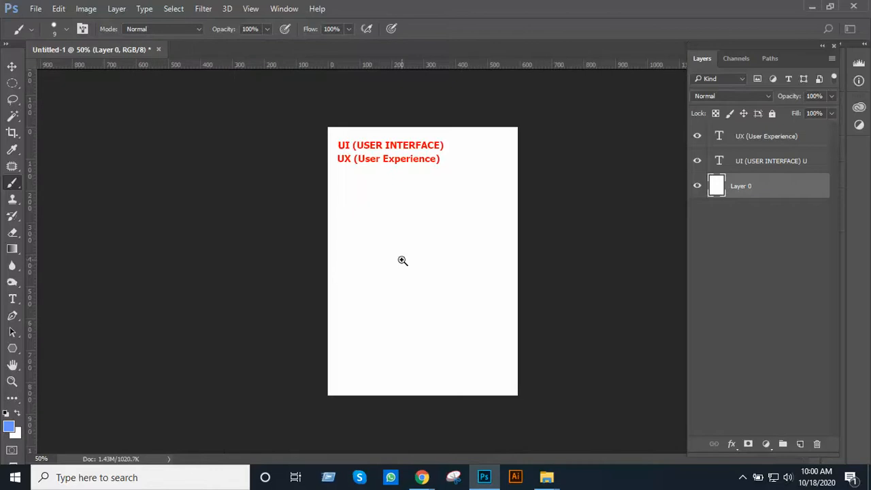
pyautogui.keyDown('ctrl'); pyautogui.click(403, 260); pyautogui.keyUp('ctrl')
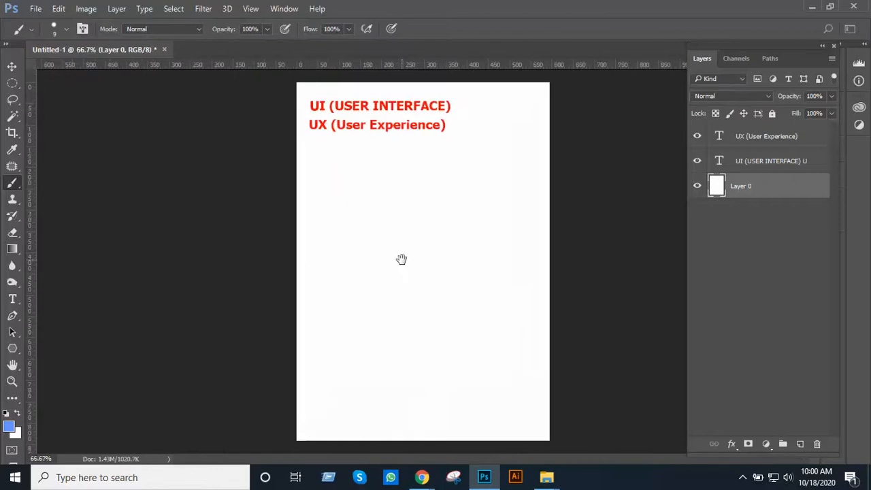
pyautogui.moveTo(310, 246)
pyautogui.mouseDown()
pyautogui.moveTo(351, 249)
pyautogui.moveTo(555, 227)
pyautogui.mouseUp()
pyautogui.click(311, 275)
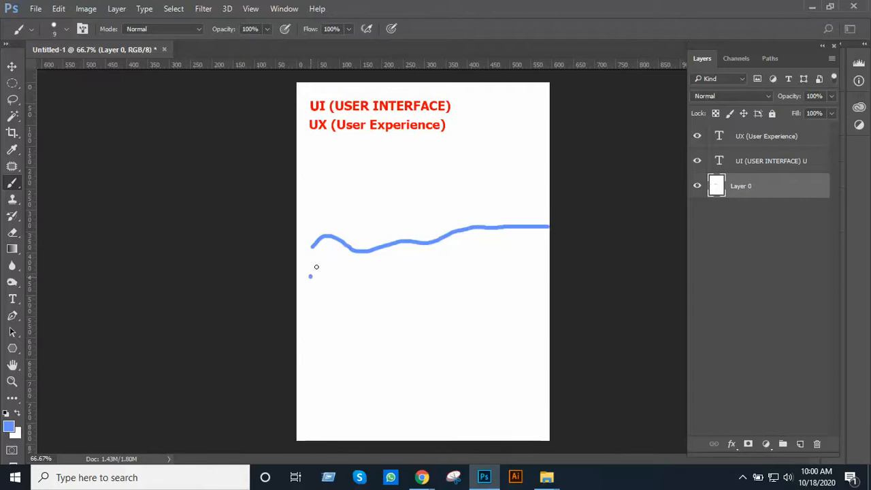
pyautogui.moveTo(317, 266)
pyautogui.mouseDown()
pyautogui.moveTo(348, 276)
pyautogui.moveTo(553, 253)
pyautogui.mouseUp()
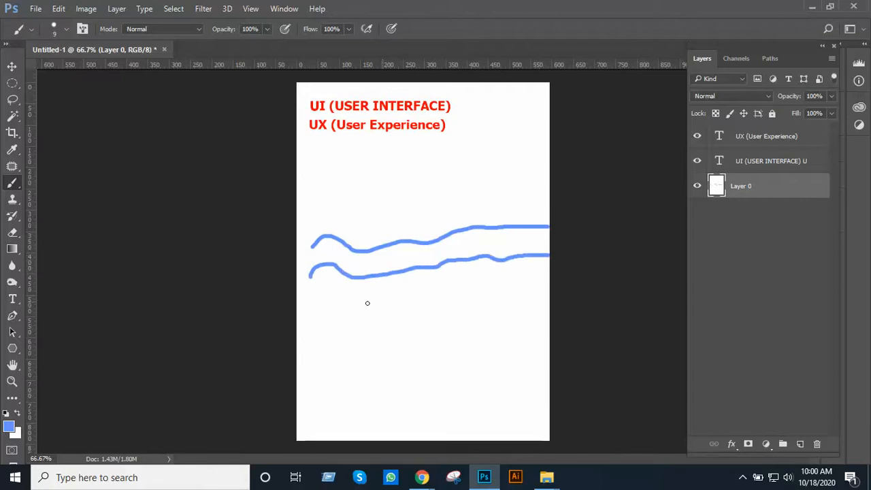
pyautogui.moveTo(315, 304)
pyautogui.mouseDown()
pyautogui.moveTo(505, 273)
pyautogui.moveTo(554, 255)
pyautogui.mouseUp()
pyautogui.moveTo(358, 267)
pyautogui.mouseDown()
pyautogui.moveTo(460, 242)
pyautogui.moveTo(552, 236)
pyautogui.mouseUp()
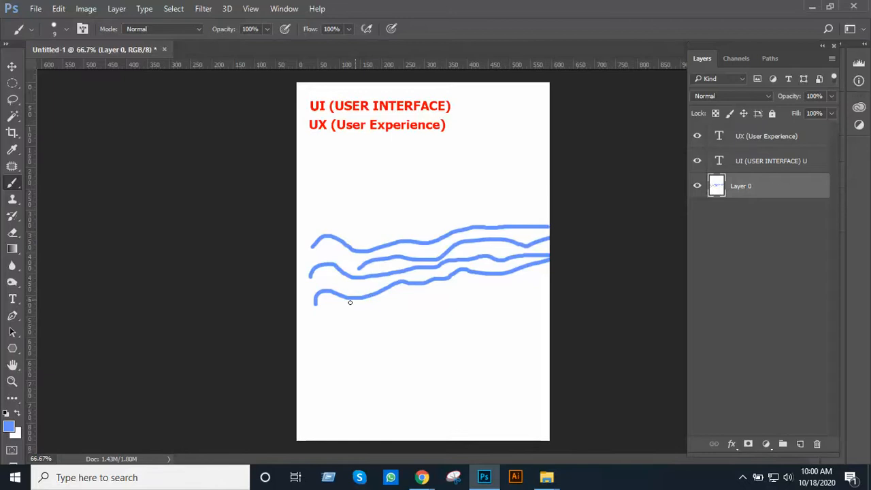
pyautogui.moveTo(329, 317)
pyautogui.mouseDown()
pyautogui.moveTo(439, 284)
pyautogui.moveTo(553, 264)
pyautogui.mouseUp()
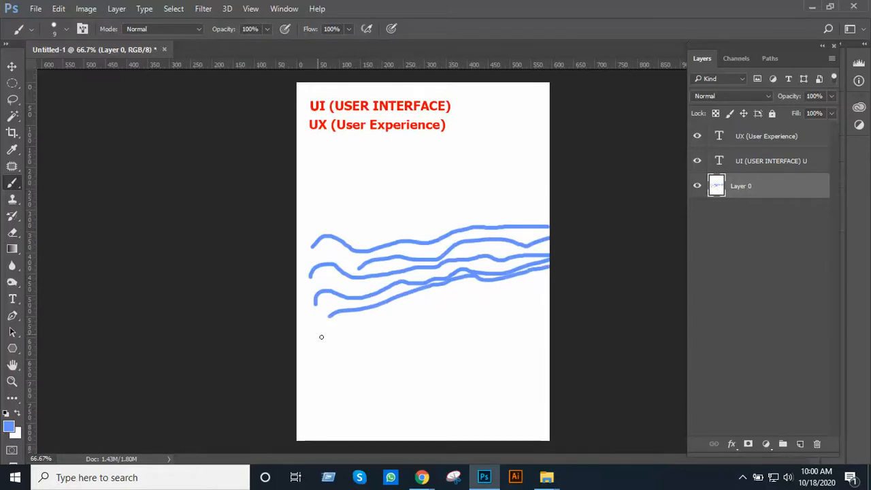
pyautogui.moveTo(322, 337)
pyautogui.mouseDown()
pyautogui.moveTo(420, 315)
pyautogui.moveTo(561, 309)
pyautogui.mouseUp()
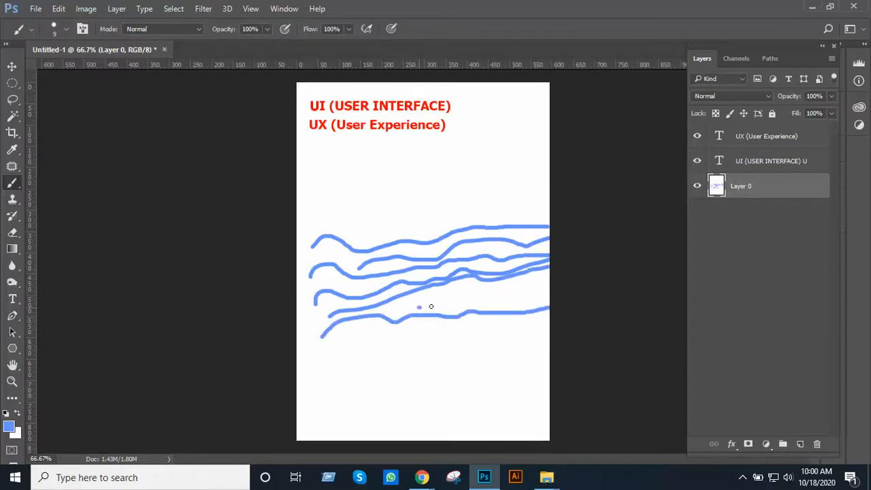
pyautogui.moveTo(431, 306); pyautogui.dragTo(554, 291)
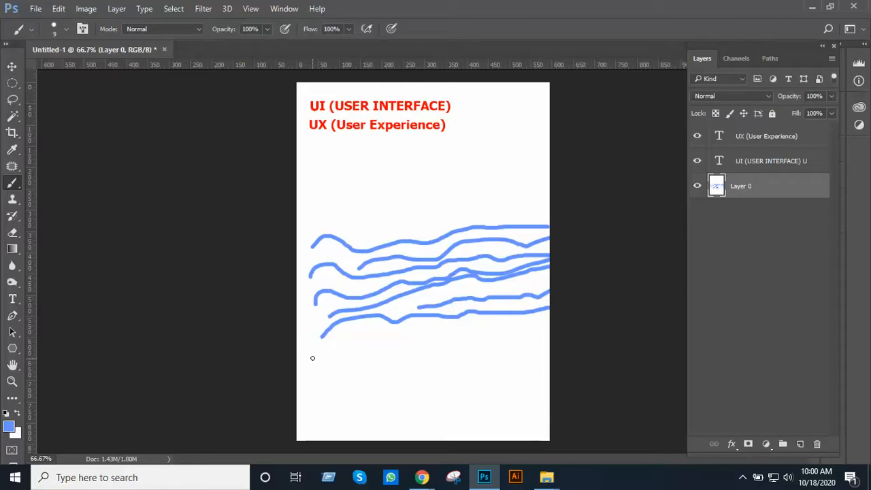
pyautogui.moveTo(313, 358)
pyautogui.mouseDown()
pyautogui.moveTo(535, 324)
pyautogui.moveTo(566, 342)
pyautogui.mouseUp()
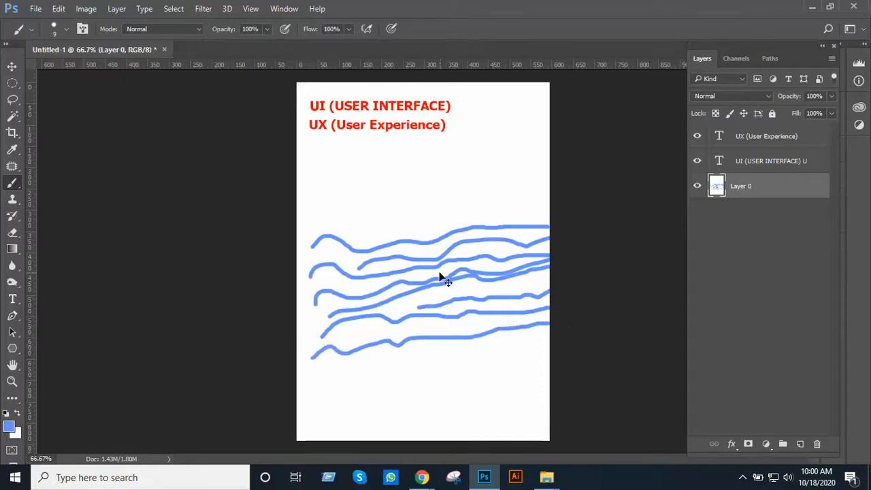
# Change the brush's foreground colour to a bright green
pyautogui.scroll(1, 439, 275)
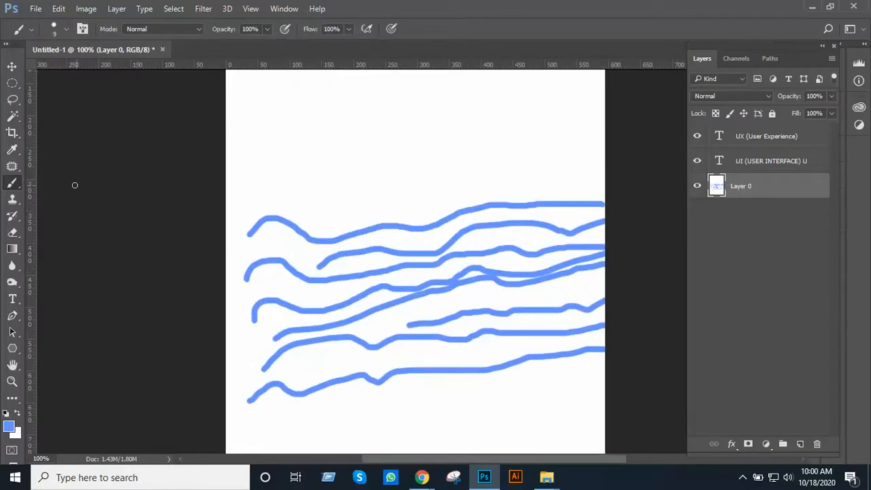
pyautogui.click(10, 427)
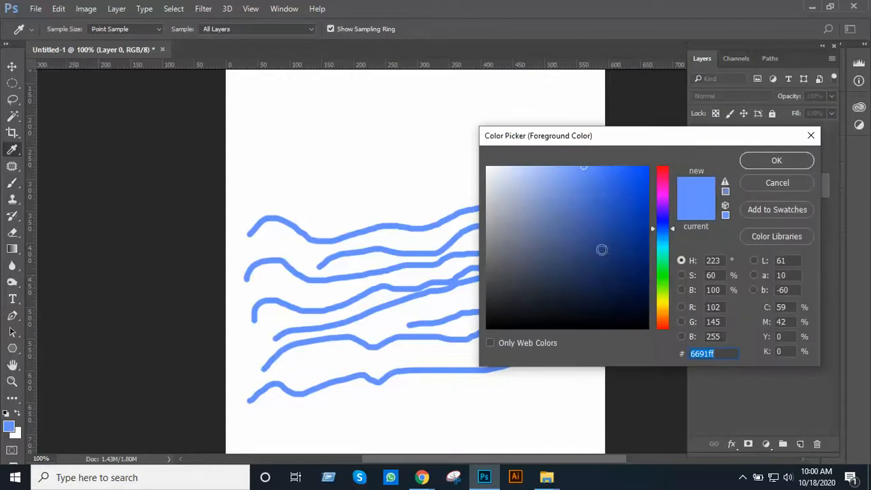
pyautogui.click(664, 275)
pyautogui.moveTo(578, 169); pyautogui.dragTo(637, 168)
pyautogui.click(776, 162)
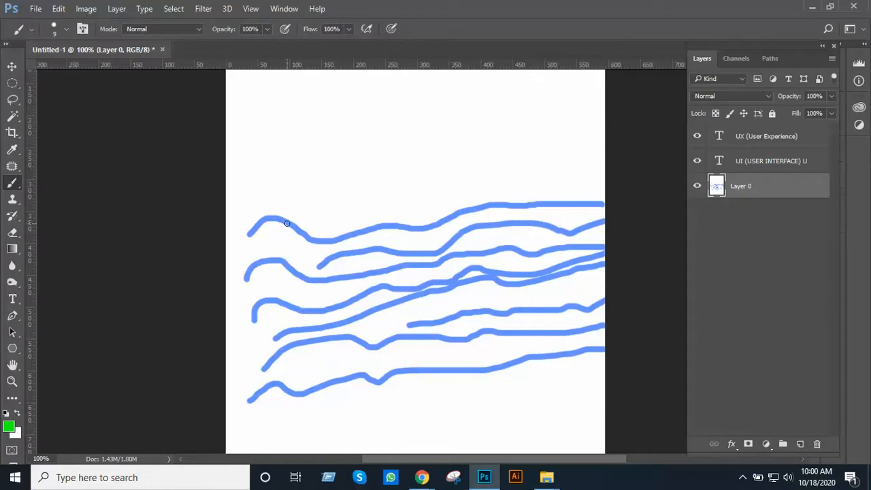
pyautogui.moveTo(292, 224); pyautogui.dragTo(324, 166)
pyautogui.moveTo(365, 198)
pyautogui.mouseDown()
pyautogui.moveTo(375, 158)
pyautogui.moveTo(400, 139)
pyautogui.moveTo(438, 188)
pyautogui.moveTo(447, 117)
pyautogui.moveTo(473, 73)
pyautogui.moveTo(521, 134)
pyautogui.moveTo(525, 174)
pyautogui.mouseUp()
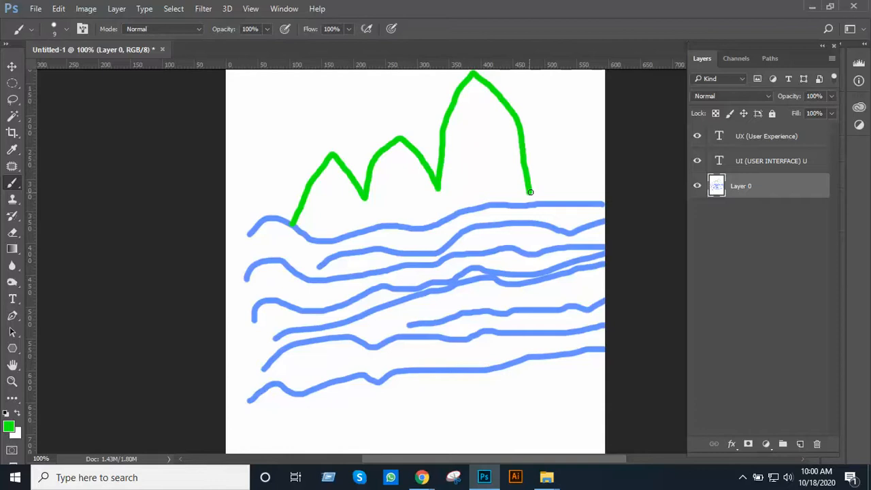
pyautogui.hotkey('ctrl', 'z')
# Paint a green mountain outline with five peaks along the uppermost blue line, below the UX heading
pyautogui.hotkey('ctrl', '-')
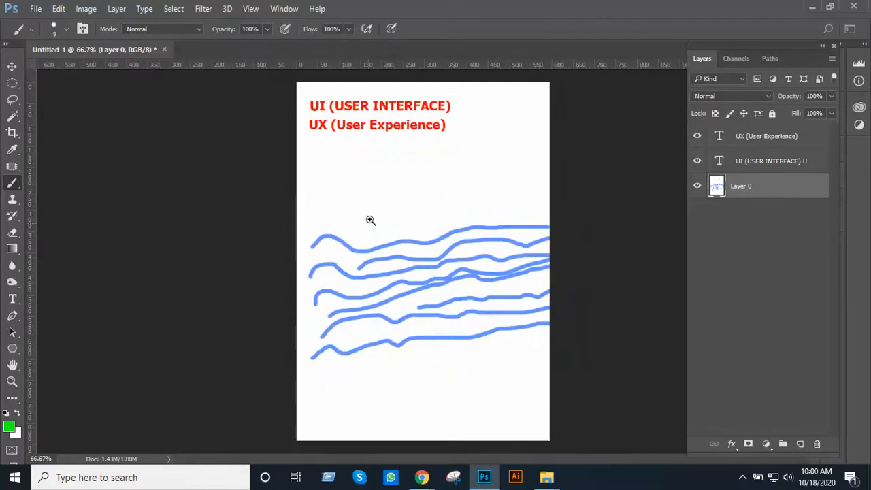
pyautogui.click(370, 219)
pyautogui.moveTo(303, 256)
pyautogui.mouseDown()
pyautogui.moveTo(338, 210)
pyautogui.moveTo(365, 246)
pyautogui.moveTo(392, 165)
pyautogui.moveTo(431, 138)
pyautogui.moveTo(443, 145)
pyautogui.moveTo(463, 189)
pyautogui.moveTo(469, 226)
pyautogui.moveTo(488, 107)
pyautogui.moveTo(510, 110)
pyautogui.moveTo(531, 140)
pyautogui.moveTo(547, 228)
pyautogui.moveTo(559, 167)
pyautogui.moveTo(584, 210)
pyautogui.moveTo(603, 183)
pyautogui.moveTo(636, 240)
pyautogui.mouseUp()
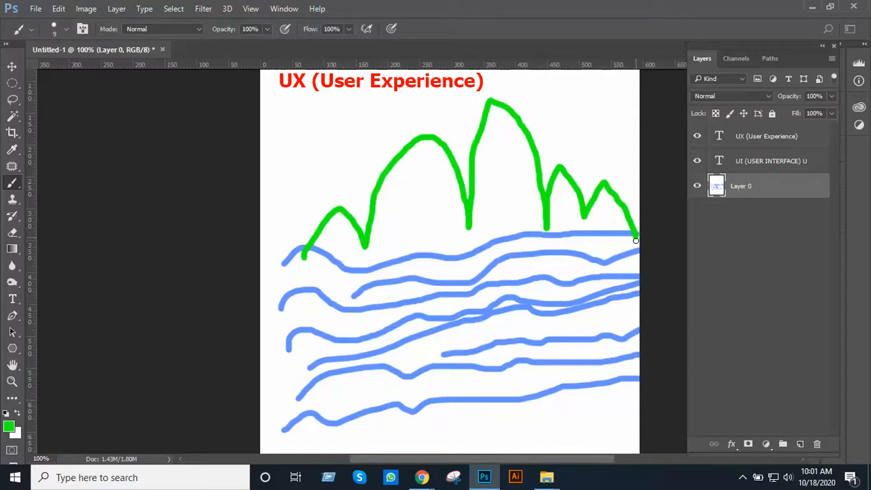
pyautogui.click(511, 213)
pyautogui.keyDown('alt'); pyautogui.click(503, 227); pyautogui.keyUp('alt')
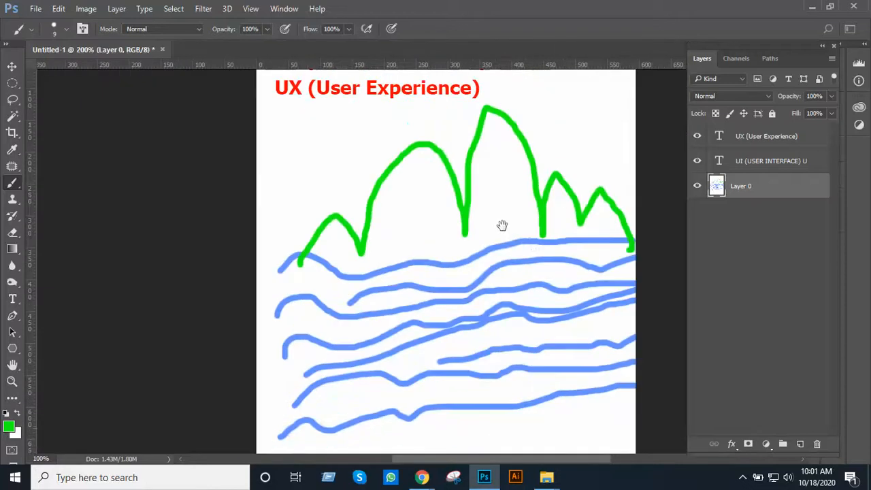
pyautogui.keyDown('alt'); pyautogui.click(525, 245); pyautogui.keyUp('alt')
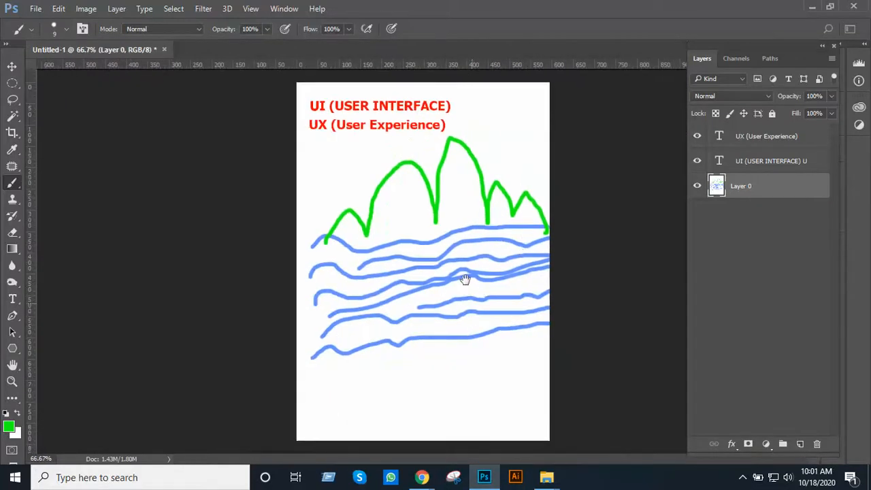
# Change the brush's foreground colour to a dark olive yellow
pyautogui.click(8, 428)
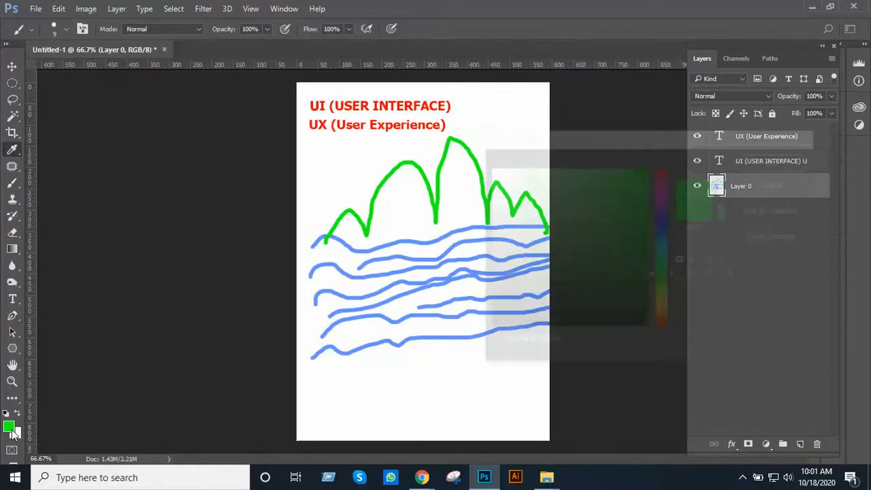
pyautogui.click(665, 223)
pyautogui.moveTo(665, 222); pyautogui.dragTo(673, 302)
pyautogui.moveTo(646, 198); pyautogui.dragTo(646, 224)
pyautogui.click(776, 160)
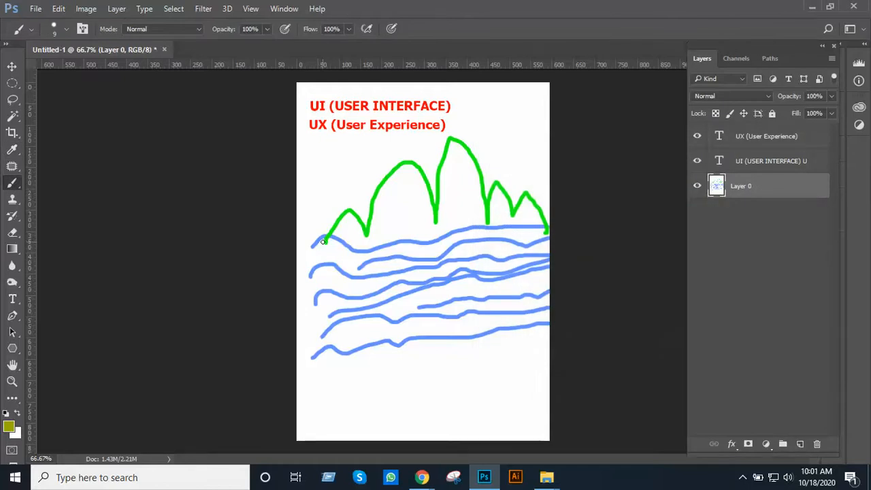
# Paint an olive outline from the mountains' left end down through three rounded lobes and up the page's right edge
pyautogui.moveTo(326, 240)
pyautogui.mouseDown()
pyautogui.moveTo(311, 278)
pyautogui.moveTo(305, 357)
pyautogui.moveTo(335, 426)
pyautogui.moveTo(356, 424)
pyautogui.moveTo(384, 379)
pyautogui.moveTo(391, 422)
pyautogui.moveTo(416, 437)
pyautogui.moveTo(438, 417)
pyautogui.moveTo(443, 381)
pyautogui.moveTo(427, 269)
pyautogui.moveTo(456, 348)
pyautogui.moveTo(500, 421)
pyautogui.moveTo(517, 428)
pyautogui.moveTo(553, 360)
pyautogui.mouseUp()
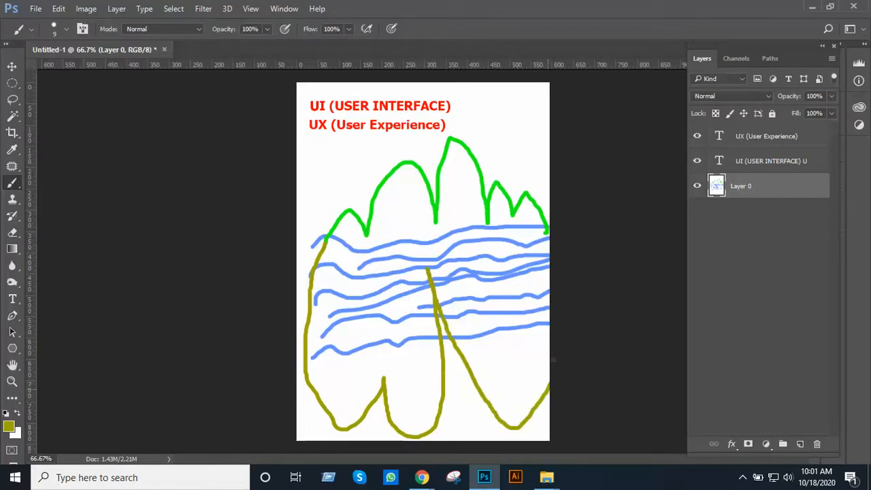
pyautogui.moveTo(557, 281)
pyautogui.mouseDown()
pyautogui.moveTo(533, 241)
pyautogui.moveTo(538, 223)
pyautogui.mouseUp()
pyautogui.moveTo(550, 259)
pyautogui.mouseDown()
pyautogui.moveTo(546, 379)
pyautogui.moveTo(560, 389)
pyautogui.mouseUp()
pyautogui.scroll(2, 500, 331)
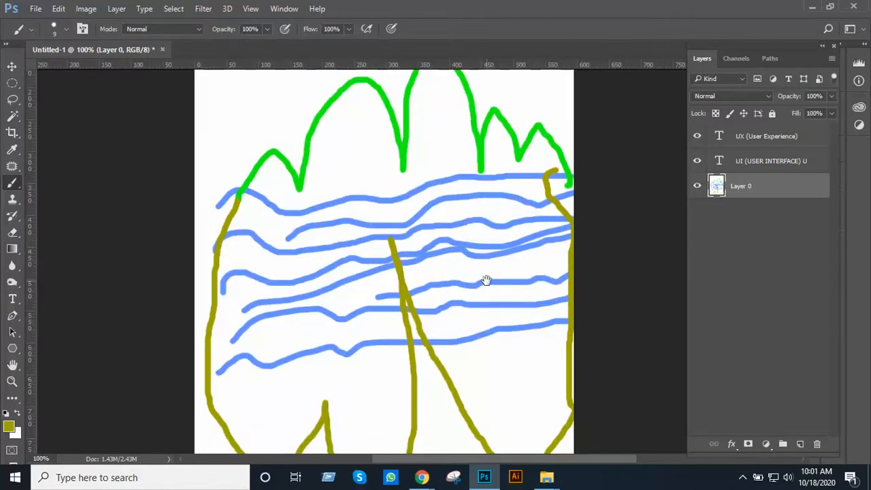
pyautogui.moveTo(486, 282); pyautogui.dragTo(472, 331)
pyautogui.scroll(-3, 424, 259)
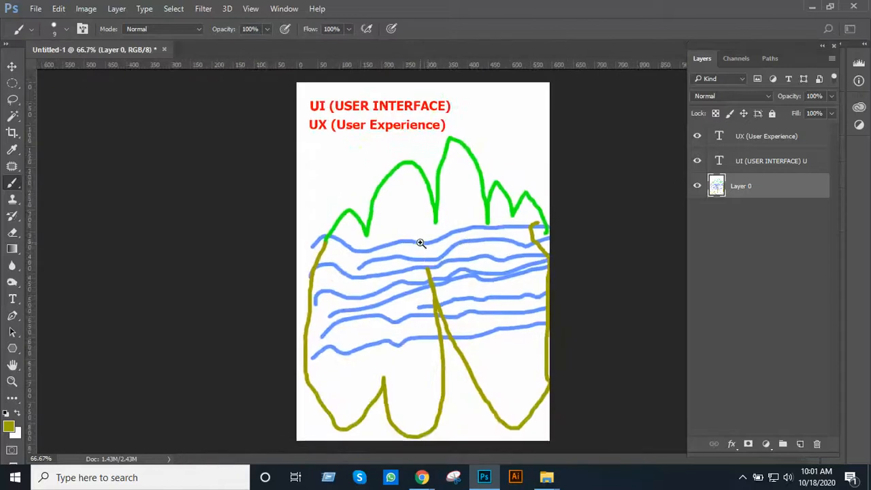
pyautogui.scroll(2, 420, 242)
pyautogui.scroll(3, 421, 242)
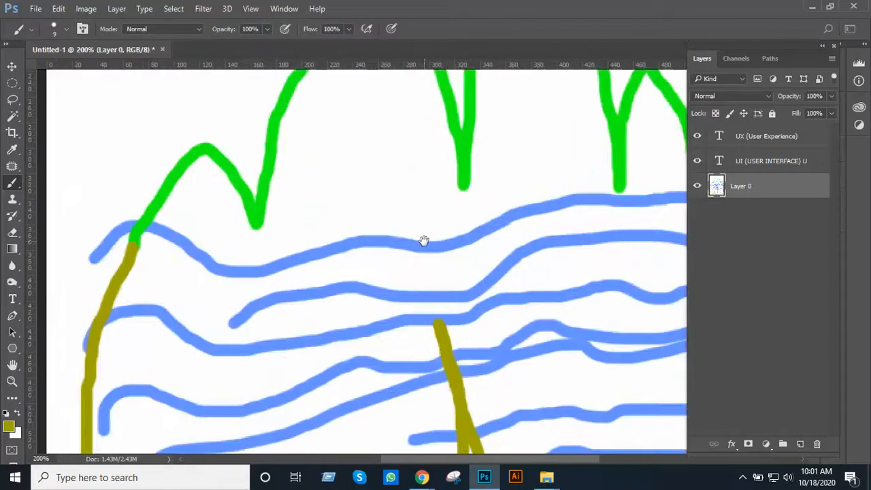
# Hand-letter "Hill" in olive above the leftmost green peak and paint an arrow from it to the second peak
pyautogui.moveTo(424, 241)
pyautogui.mouseDown()
pyautogui.moveTo(437, 292)
pyautogui.moveTo(414, 297)
pyautogui.mouseUp()
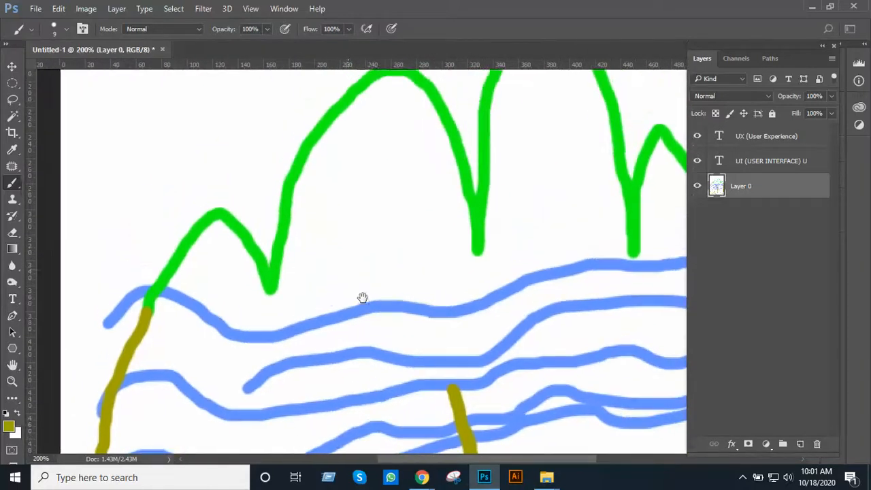
pyautogui.moveTo(361, 297); pyautogui.dragTo(412, 330)
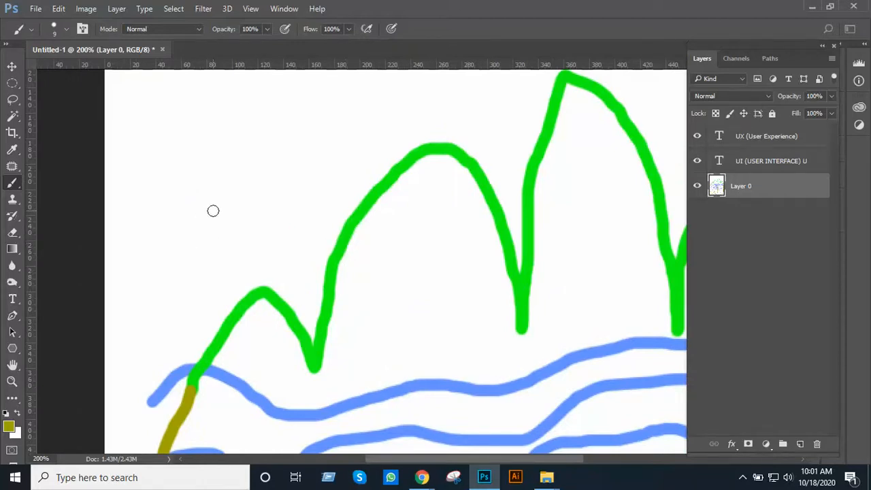
pyautogui.moveTo(188, 166); pyautogui.dragTo(208, 230)
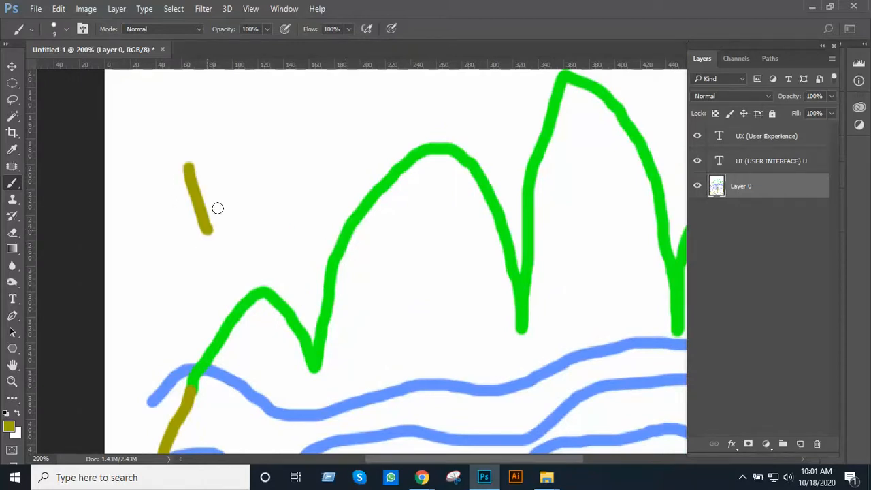
pyautogui.moveTo(214, 158); pyautogui.dragTo(216, 221)
pyautogui.hotkey('ctrl', 'z')
pyautogui.moveTo(210, 164)
pyautogui.mouseDown()
pyautogui.moveTo(227, 211)
pyautogui.moveTo(233, 183)
pyautogui.moveTo(244, 198)
pyautogui.mouseUp()
pyautogui.click(224, 161)
pyautogui.moveTo(236, 140)
pyautogui.mouseDown()
pyautogui.moveTo(251, 185)
pyautogui.moveTo(262, 196)
pyautogui.moveTo(278, 188)
pyautogui.moveTo(290, 208)
pyautogui.mouseUp()
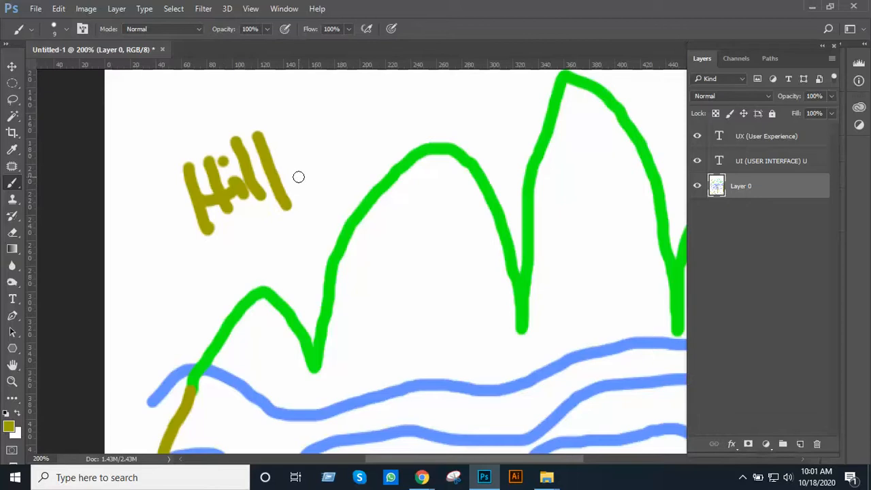
pyautogui.moveTo(294, 176); pyautogui.dragTo(336, 212)
pyautogui.moveTo(338, 181); pyautogui.dragTo(351, 220)
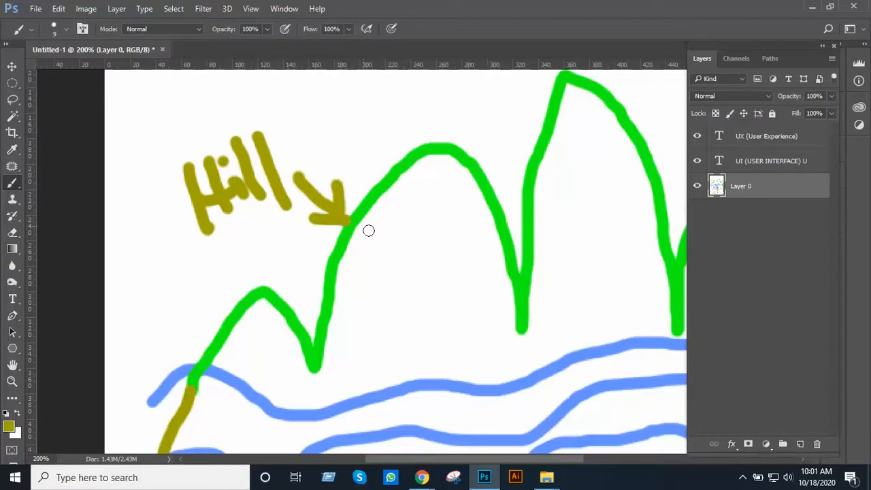
# Change the brush's foreground colour to bright green 1fe205
pyautogui.moveTo(396, 302); pyautogui.dragTo(417, 311)
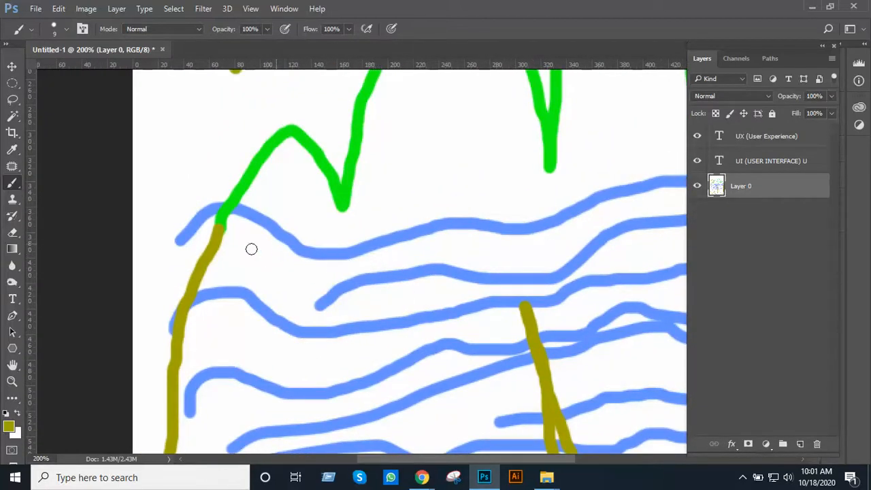
pyautogui.click(9, 425)
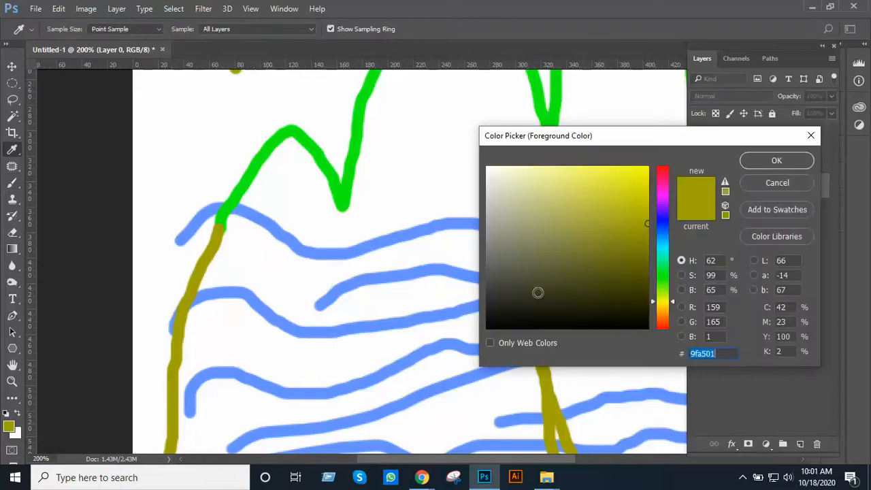
pyautogui.moveTo(664, 220); pyautogui.dragTo(657, 280)
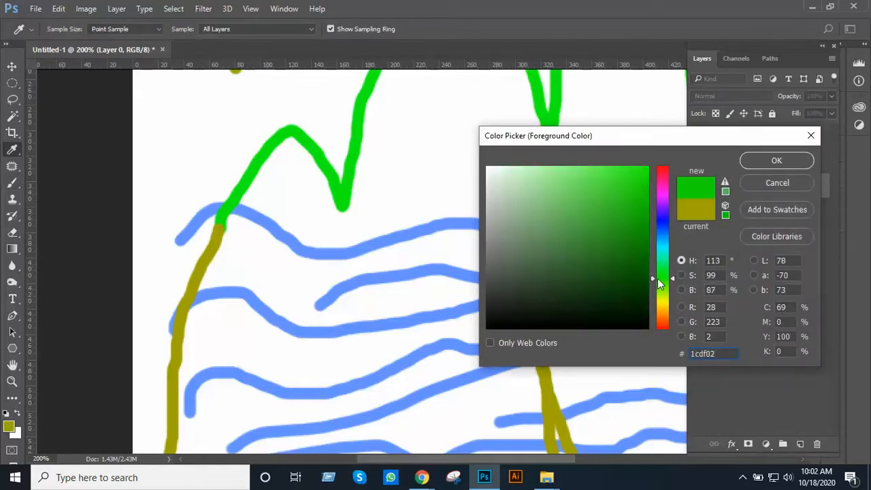
pyautogui.moveTo(643, 177); pyautogui.dragTo(645, 184)
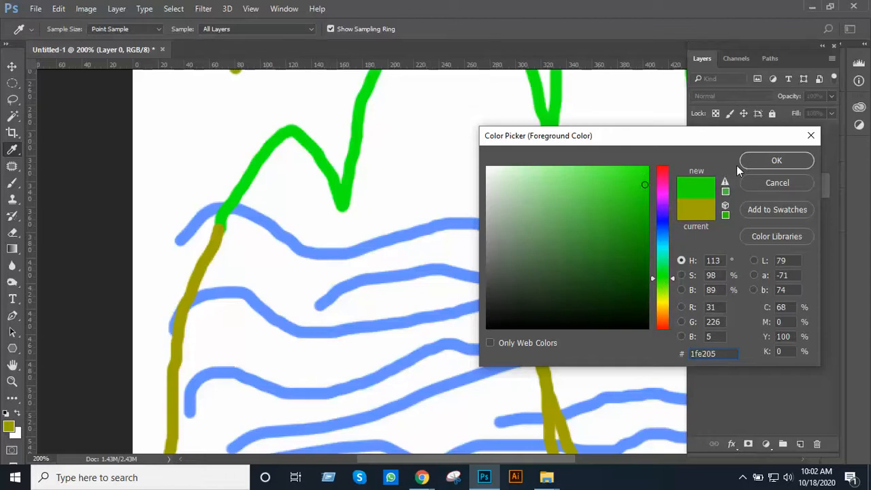
pyautogui.click(769, 161)
pyautogui.press('b')
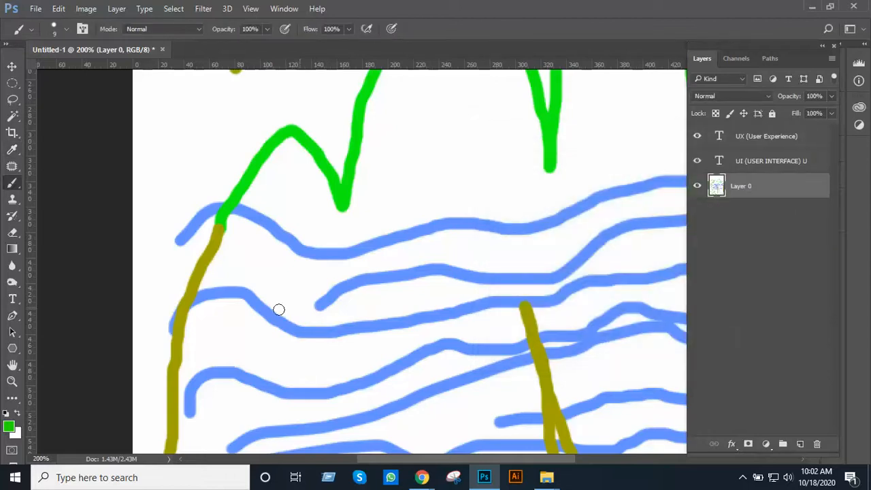
# Hand-letter "SEA" in green over the blue water lines near their left end
pyautogui.keyDown('alt'); pyautogui.click(324, 258); pyautogui.keyUp('alt')
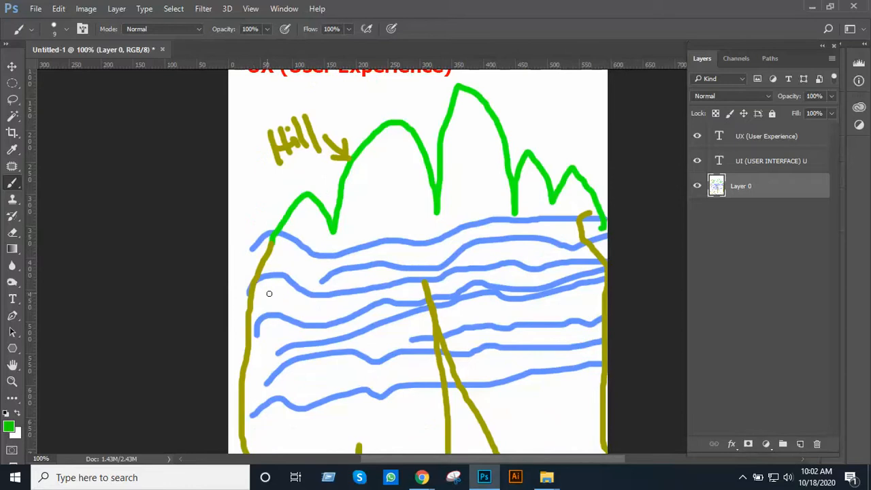
pyautogui.moveTo(266, 291)
pyautogui.mouseDown()
pyautogui.moveTo(284, 310)
pyautogui.moveTo(275, 337)
pyautogui.moveTo(298, 306)
pyautogui.moveTo(306, 322)
pyautogui.moveTo(316, 312)
pyautogui.moveTo(287, 288)
pyautogui.moveTo(304, 278)
pyautogui.moveTo(325, 297)
pyautogui.moveTo(328, 313)
pyautogui.moveTo(350, 291)
pyautogui.moveTo(350, 305)
pyautogui.moveTo(339, 285)
pyautogui.mouseUp()
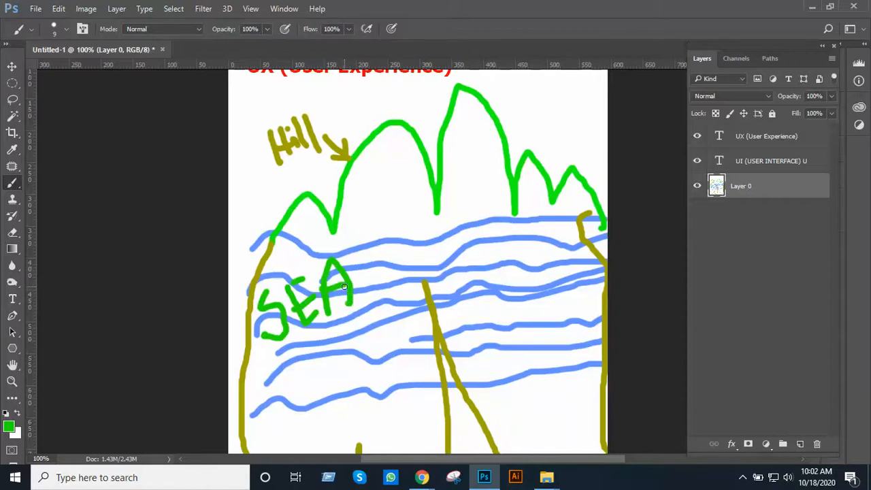
pyautogui.moveTo(417, 368)
pyautogui.mouseDown()
pyautogui.moveTo(451, 217)
pyautogui.moveTo(423, 359)
pyautogui.mouseUp()
pyautogui.hotkey('ctrl', '-')
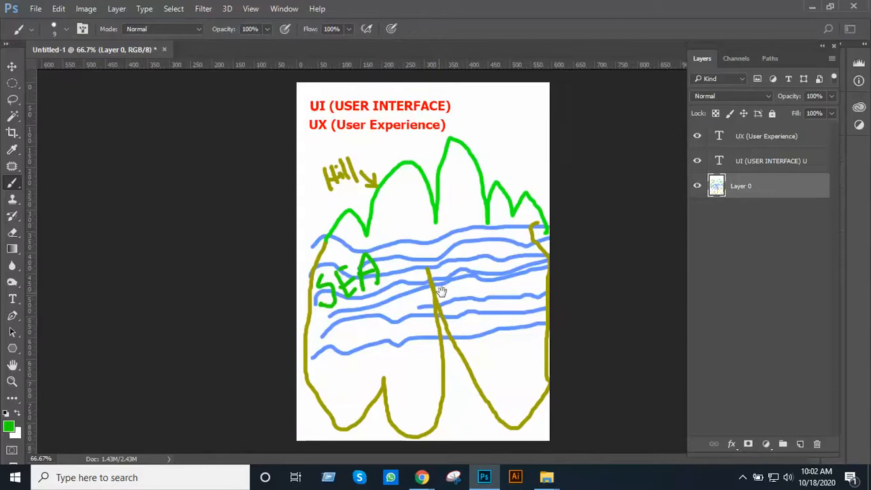
# Hand-letter "Ice" in green at the page's left edge, just before the olive "Hill" label
pyautogui.keyDown('ctrl'); pyautogui.click(481, 244); pyautogui.keyUp('ctrl')
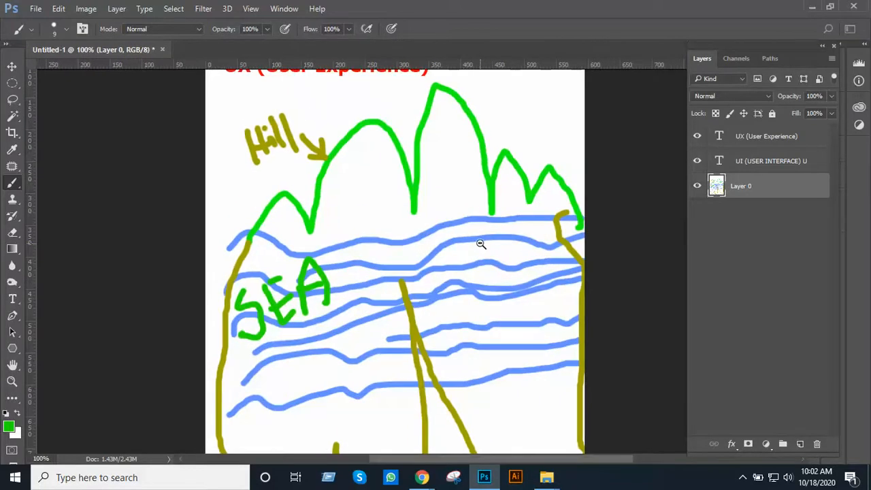
pyautogui.keyDown('alt'); pyautogui.click(480, 244); pyautogui.keyUp('alt')
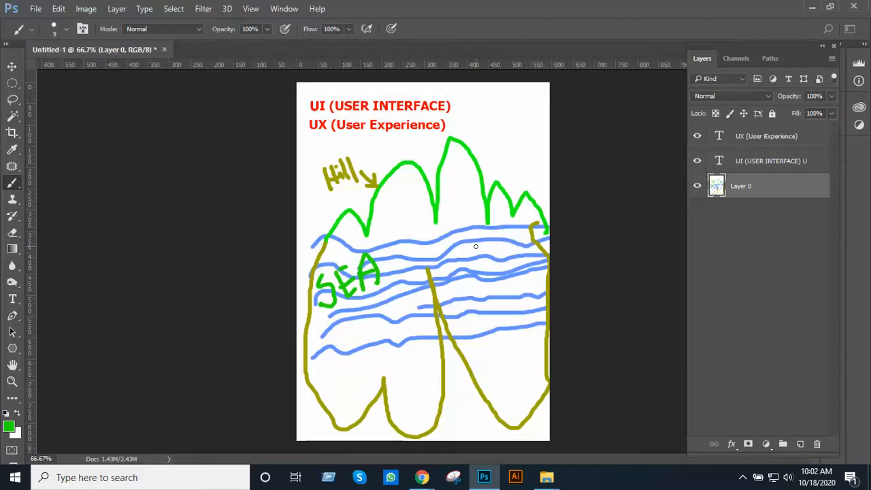
pyautogui.click(436, 211)
pyautogui.keyDown('ctrl'); pyautogui.click(420, 199); pyautogui.keyUp('ctrl')
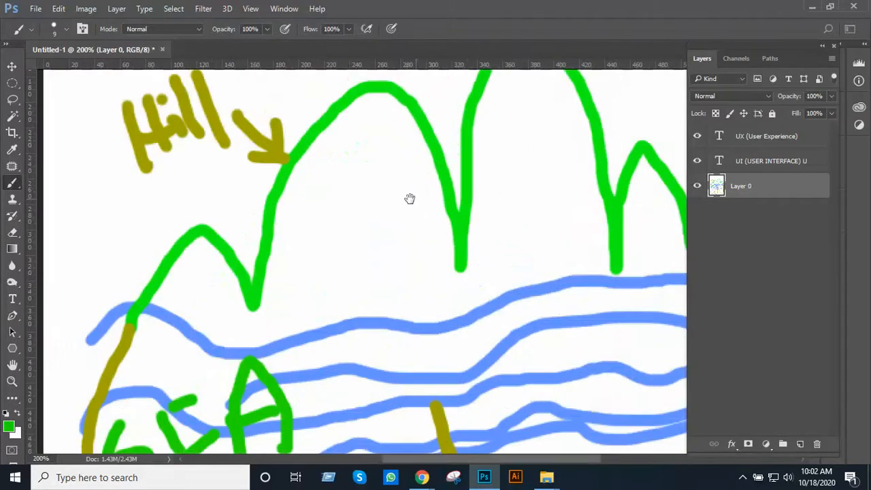
pyautogui.moveTo(396, 198); pyautogui.dragTo(531, 188)
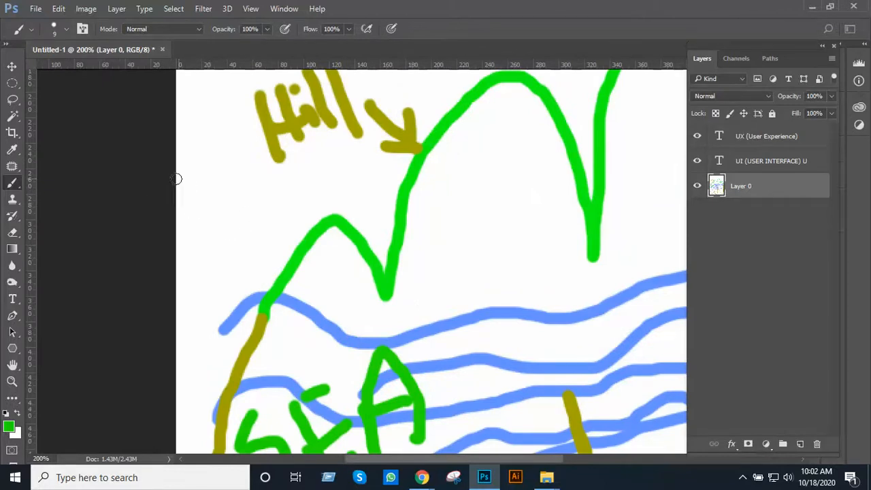
pyautogui.moveTo(175, 174); pyautogui.dragTo(203, 257)
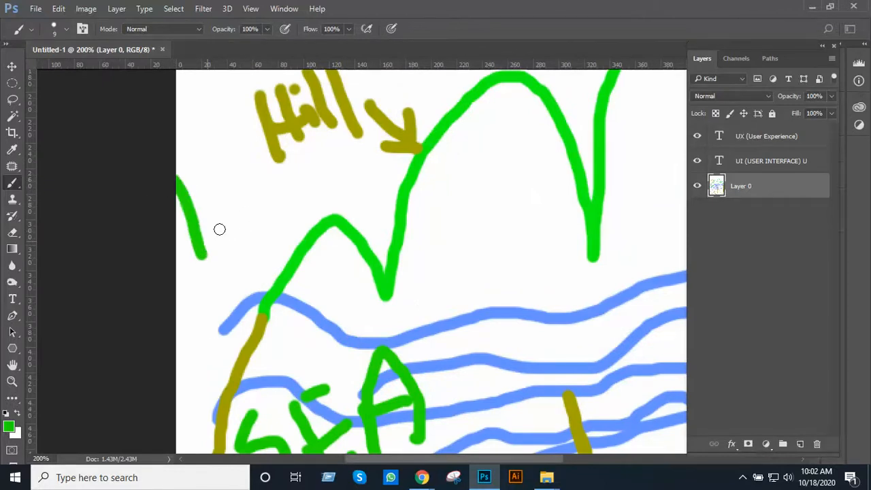
pyautogui.moveTo(204, 192)
pyautogui.mouseDown()
pyautogui.moveTo(215, 224)
pyautogui.moveTo(230, 168)
pyautogui.moveTo(290, 175)
pyautogui.mouseUp()
# Examine the sketch with its Ice, Hill and SEA labels, both as a whole page and up close
pyautogui.keyDown('alt'); pyautogui.click(442, 191); pyautogui.keyUp('alt')
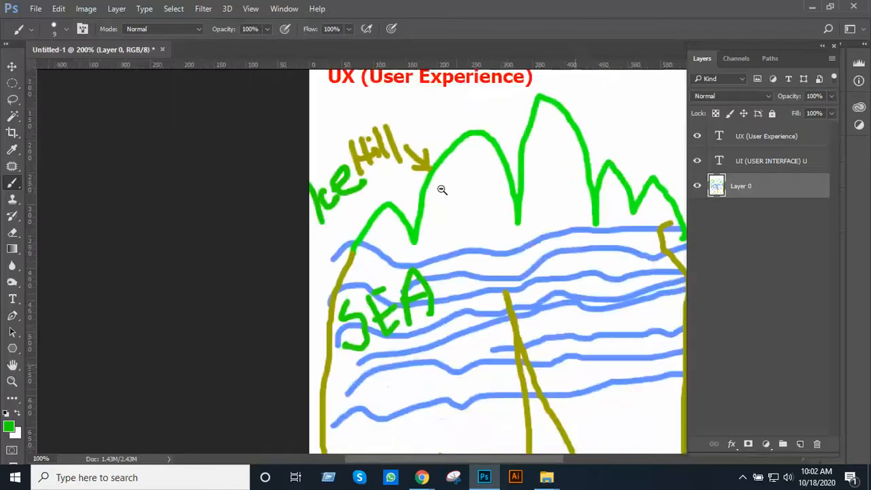
pyautogui.keyDown('alt'); pyautogui.click(443, 191); pyautogui.keyUp('alt')
pyautogui.keyDown('ctrl'); pyautogui.click(451, 221); pyautogui.keyUp('ctrl')
pyautogui.keyDown('ctrl'); pyautogui.click(452, 221); pyautogui.keyUp('ctrl')
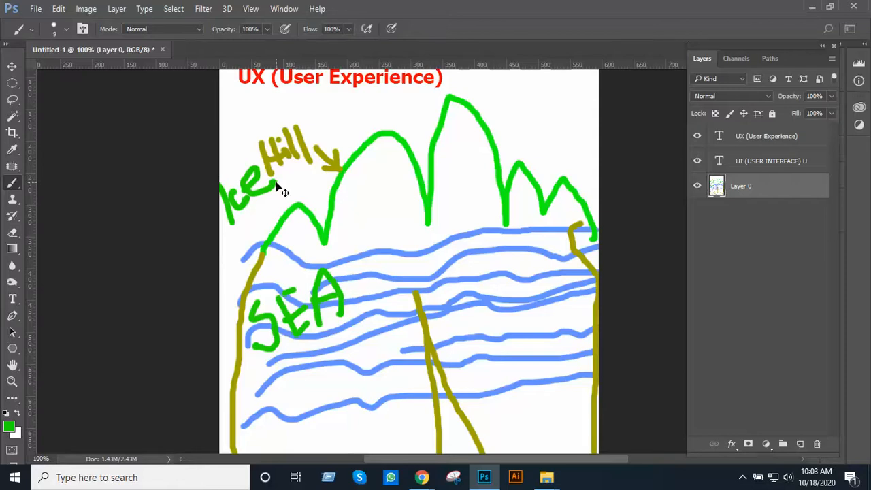
pyautogui.hotkey('ctrl', '-')
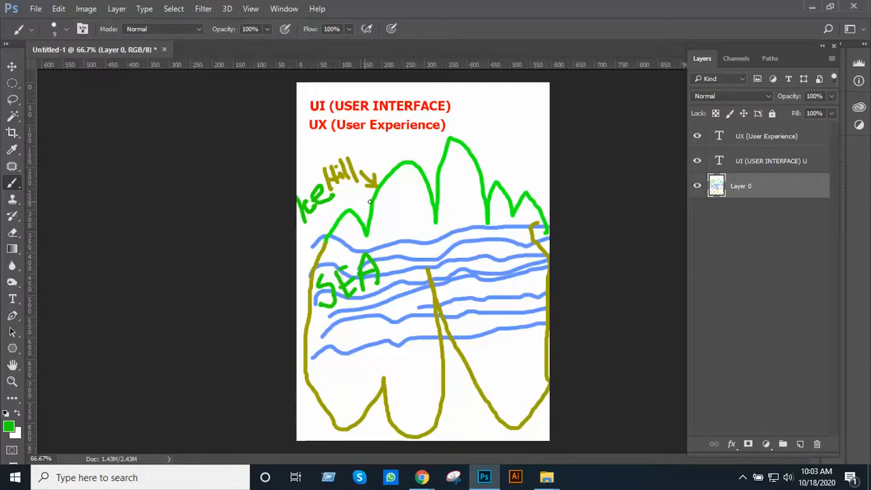
pyautogui.scroll(1, 395, 204)
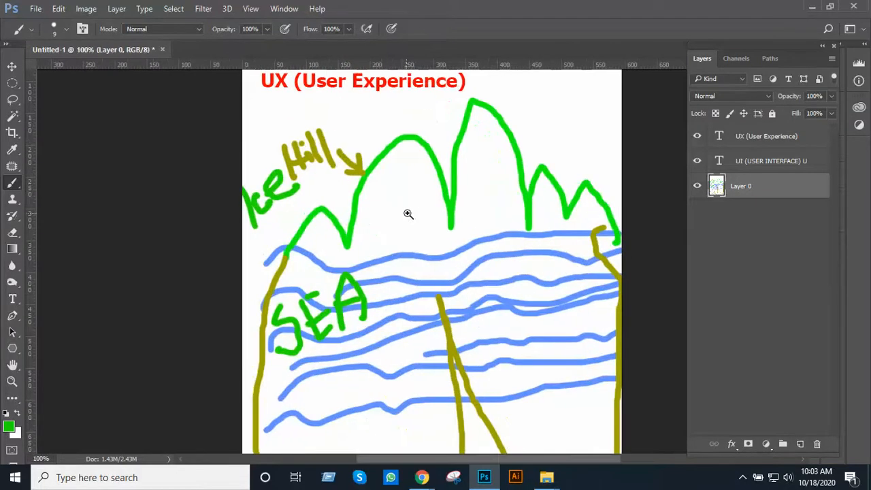
pyautogui.scroll(1, 404, 214)
pyautogui.scroll(-2, 397, 302)
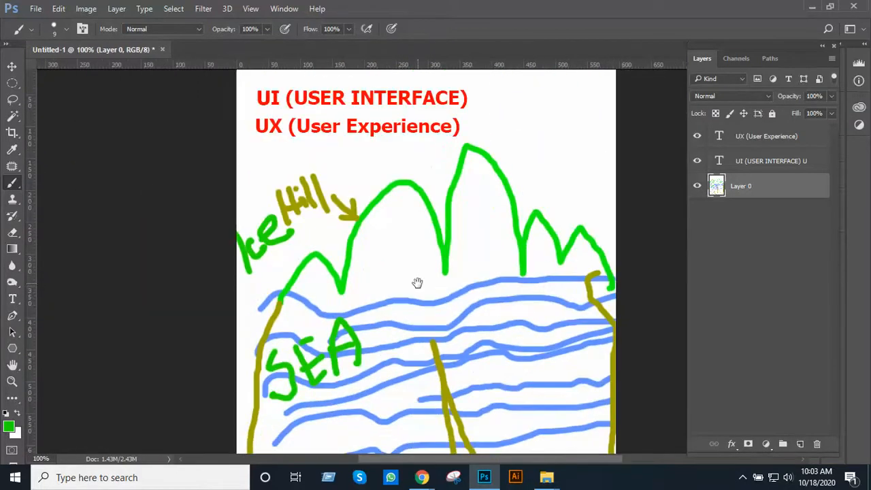
pyautogui.moveTo(337, 281); pyautogui.dragTo(372, 264)
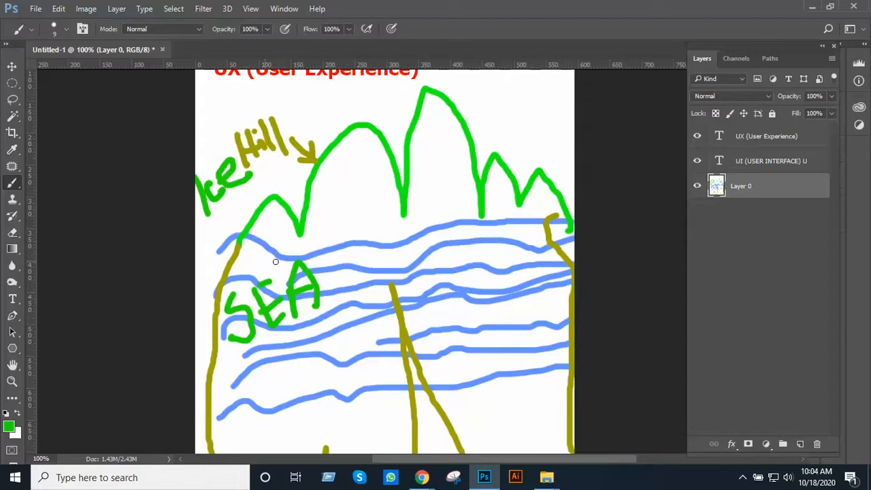
pyautogui.keyDown('alt'); pyautogui.click(480, 290); pyautogui.keyUp('alt')
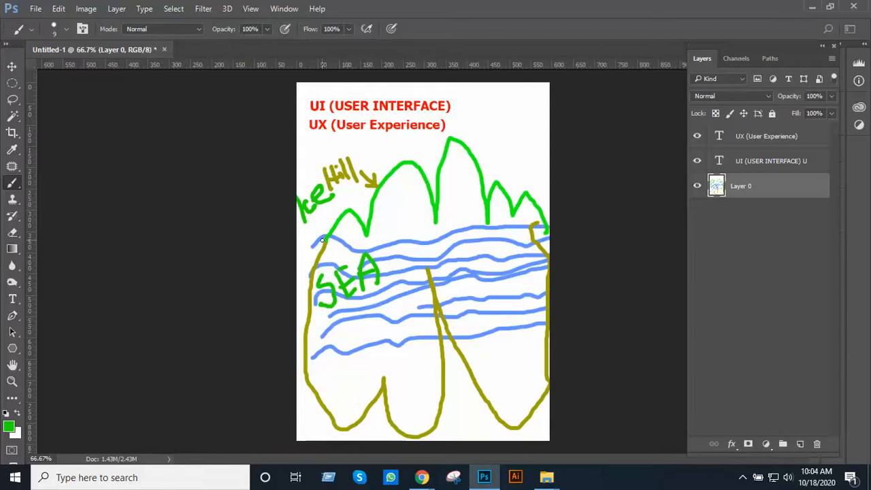
# Paint a short horizontal green stroke at the left foot of the mountain outline, above the SEA label
pyautogui.moveTo(326, 241); pyautogui.dragTo(347, 242)
pyautogui.hotkey('ctrl', '-')
pyautogui.hotkey('ctrl', '+')
pyautogui.hotkey('ctrl', '+')
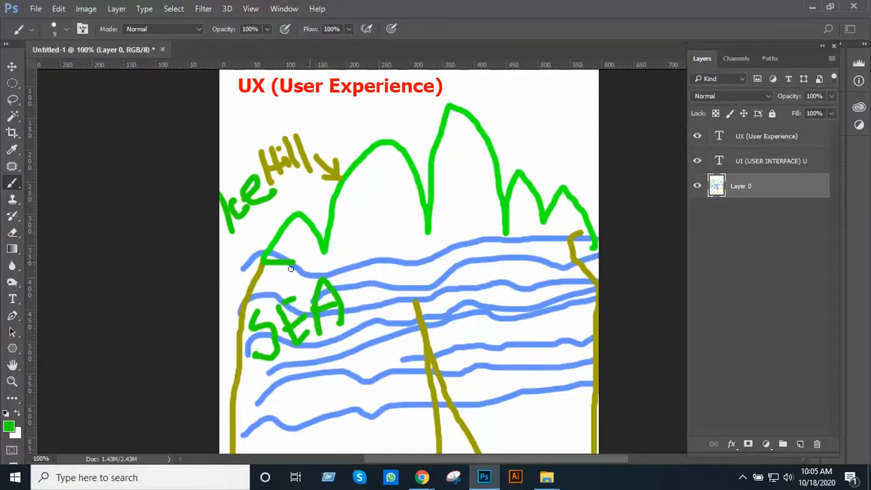
pyautogui.keyDown('ctrl'); pyautogui.keyDown('alt'); pyautogui.click(352, 258); pyautogui.keyUp('alt'); pyautogui.keyUp('ctrl')
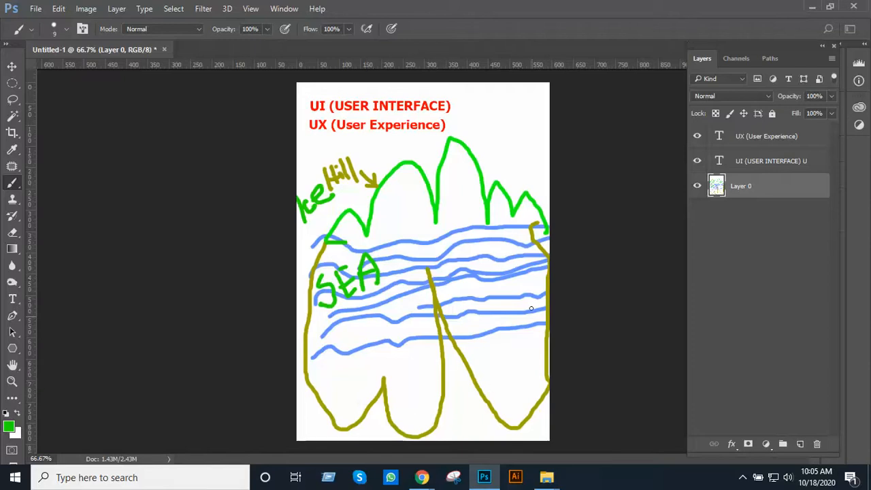
pyautogui.keyDown('ctrl'); pyautogui.click(441, 240); pyautogui.keyUp('ctrl')
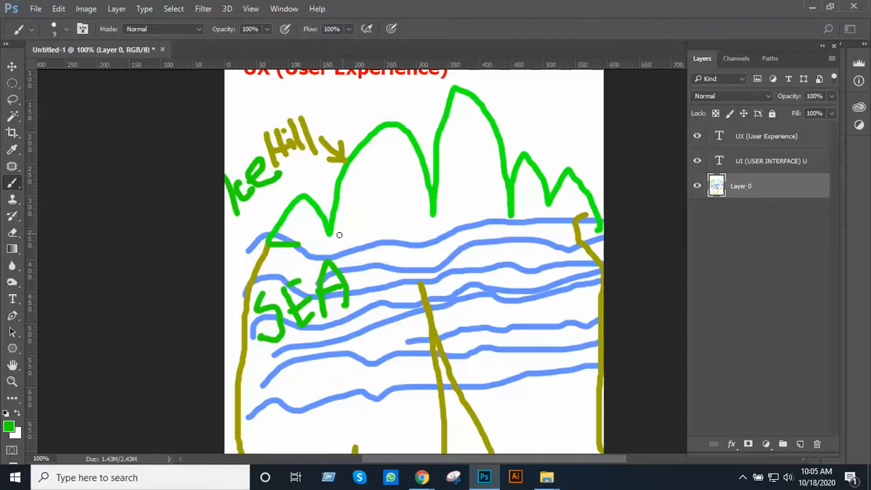
pyautogui.keyDown('alt'); pyautogui.click(471, 198); pyautogui.keyUp('alt')
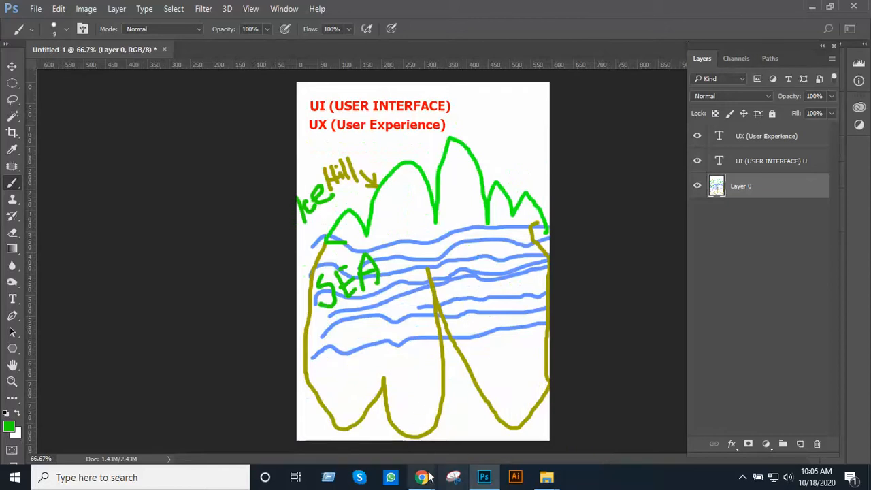
# Switch to Chrome, search Google for "mountain size" in a new tab and browse the image results
pyautogui.moveTo(422, 477)
pyautogui.click(353, 425)
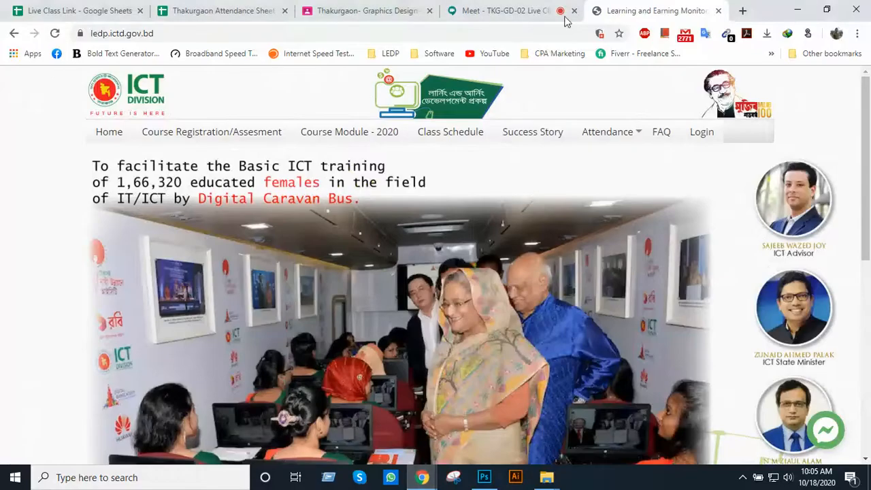
pyautogui.click(742, 10)
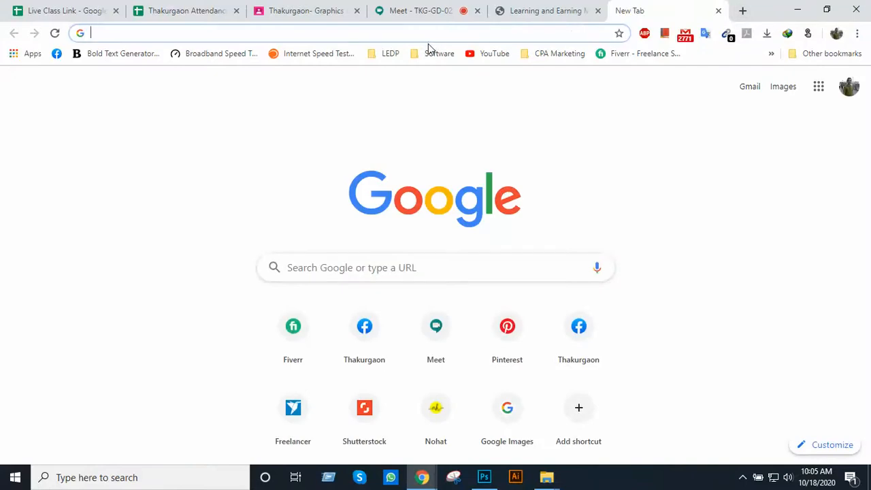
pyautogui.write('Moun')
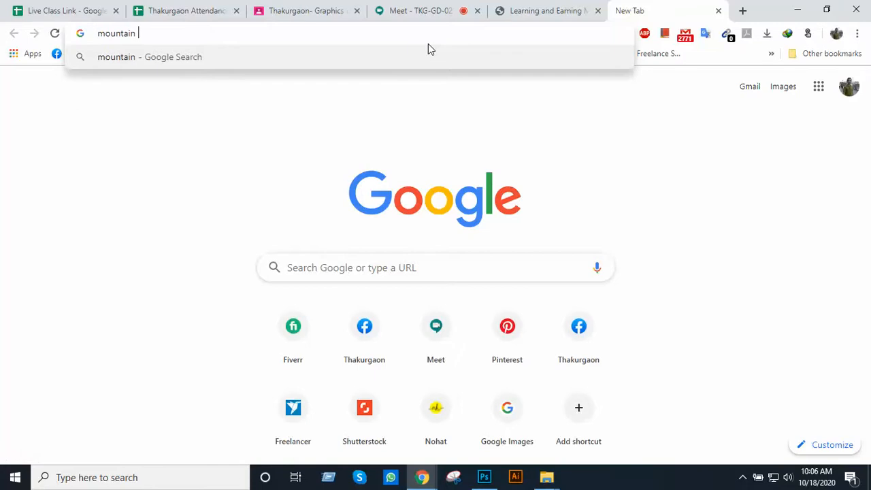
pyautogui.write('size')
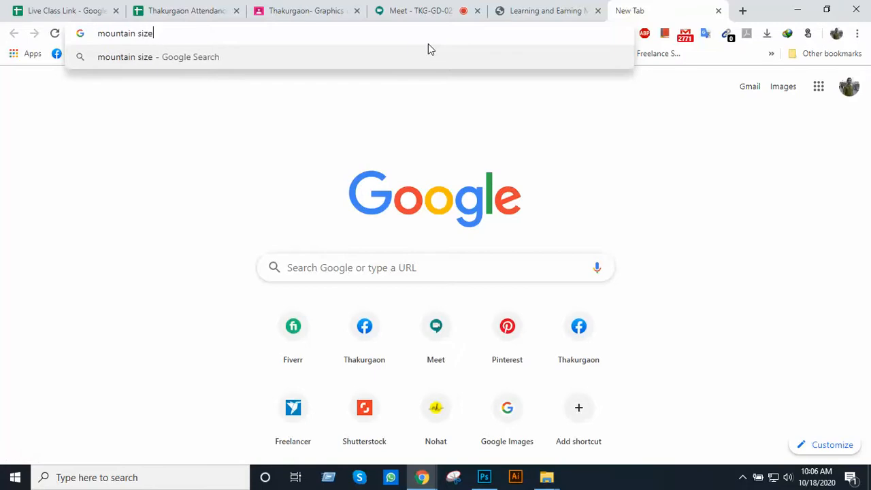
pyautogui.press('Return')
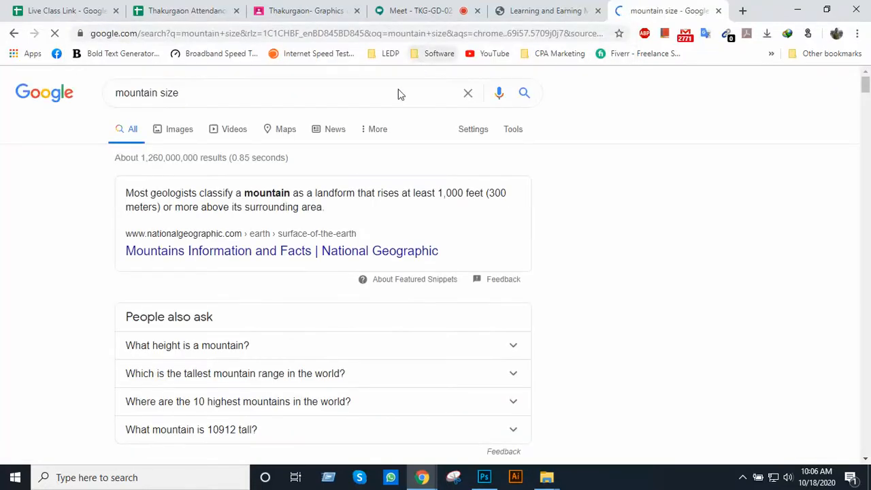
pyautogui.click(181, 137)
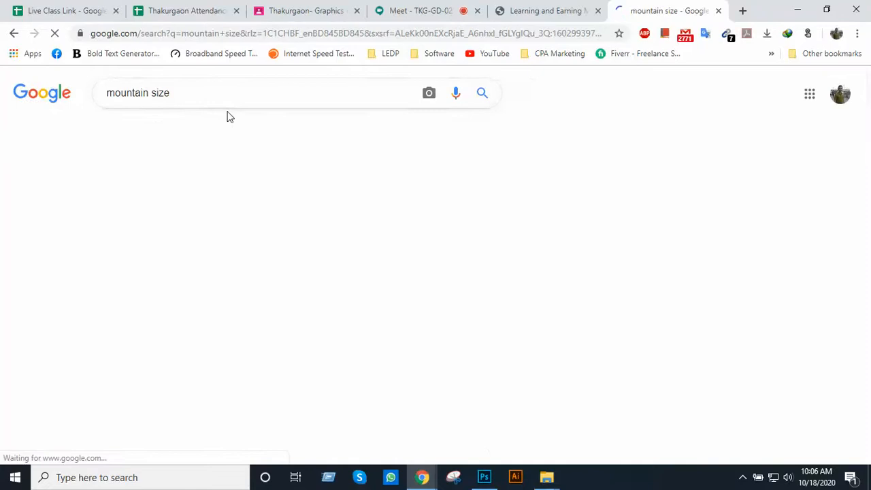
pyautogui.scroll(-3, 286, 245)
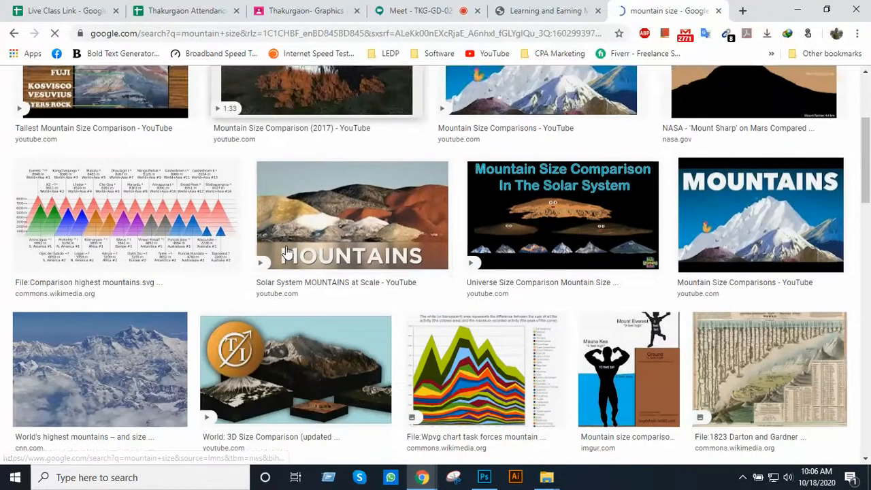
# Examine the "mountain size" image results for a picture comparing mountain heights
pyautogui.scroll(-1, 286, 251)
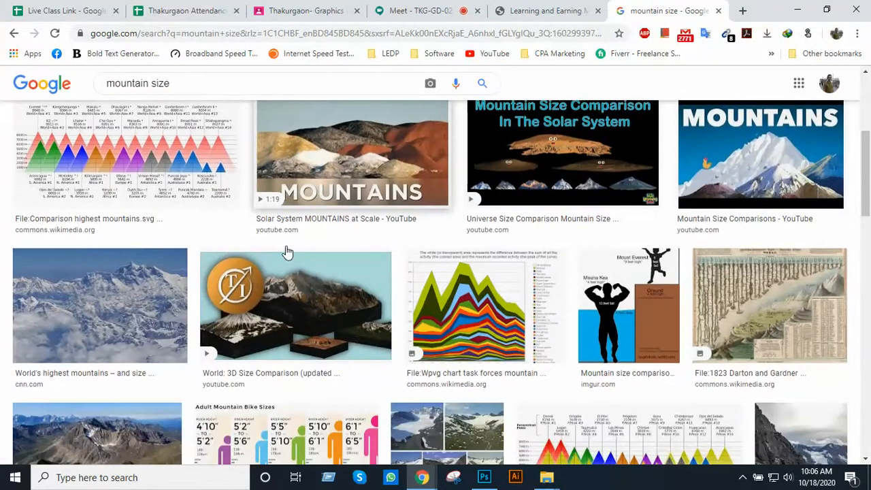
pyautogui.scroll(-5, 286, 251)
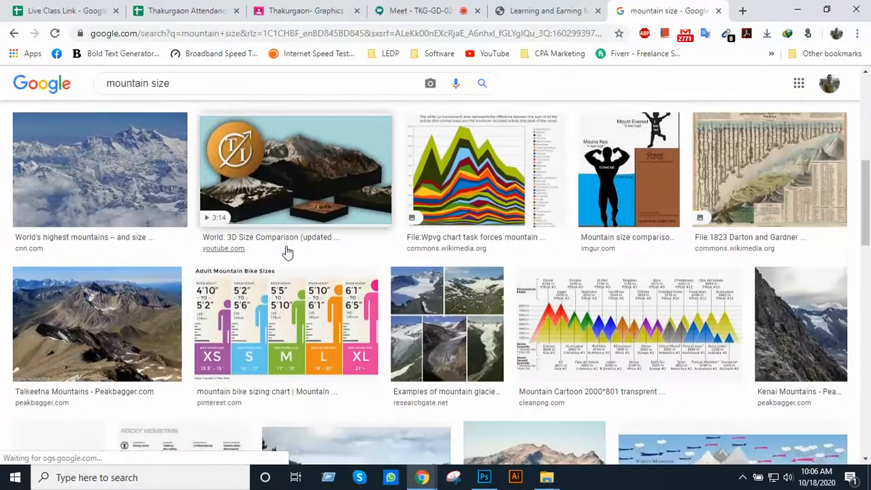
pyautogui.scroll(-4, 287, 253)
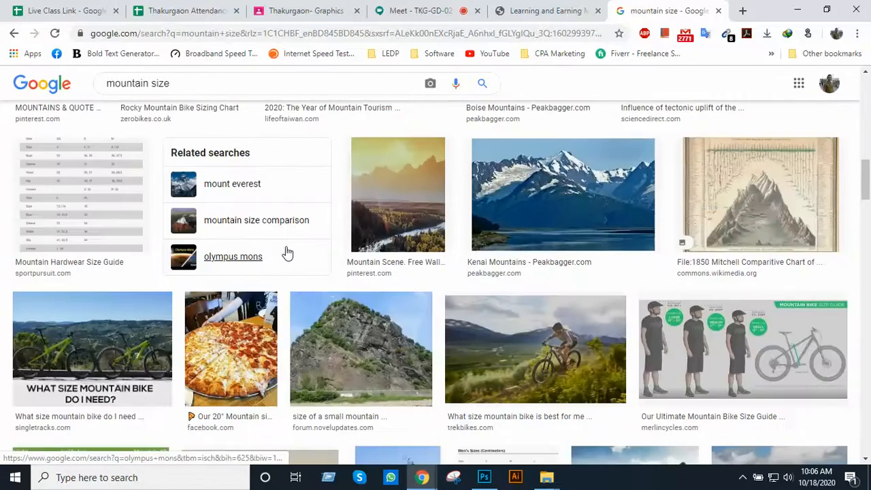
pyautogui.scroll(-6, 523, 241)
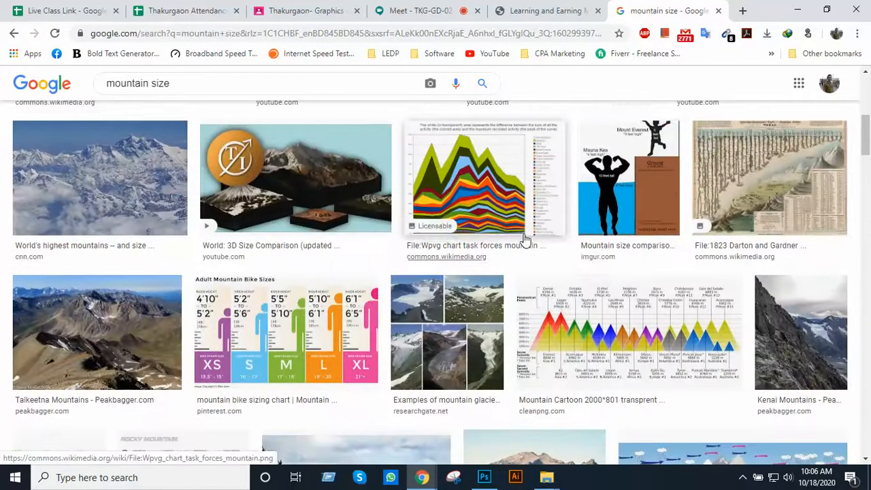
pyautogui.scroll(3, 590, 240)
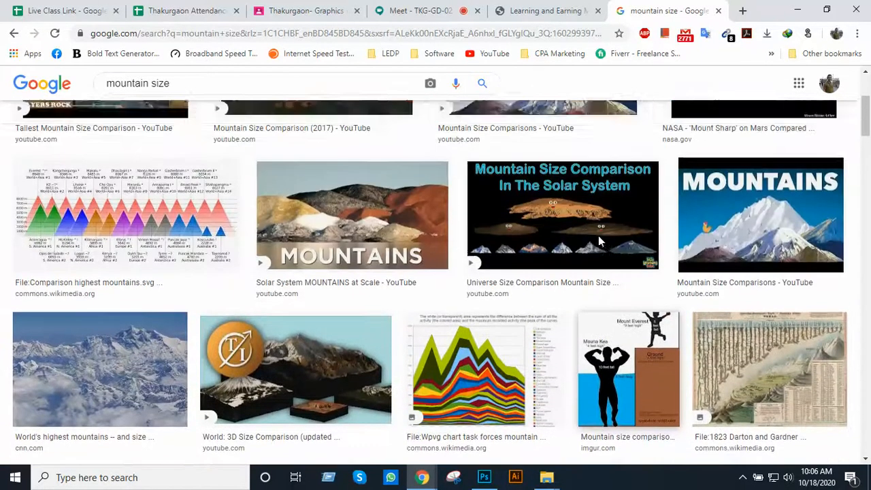
pyautogui.scroll(-5, 599, 242)
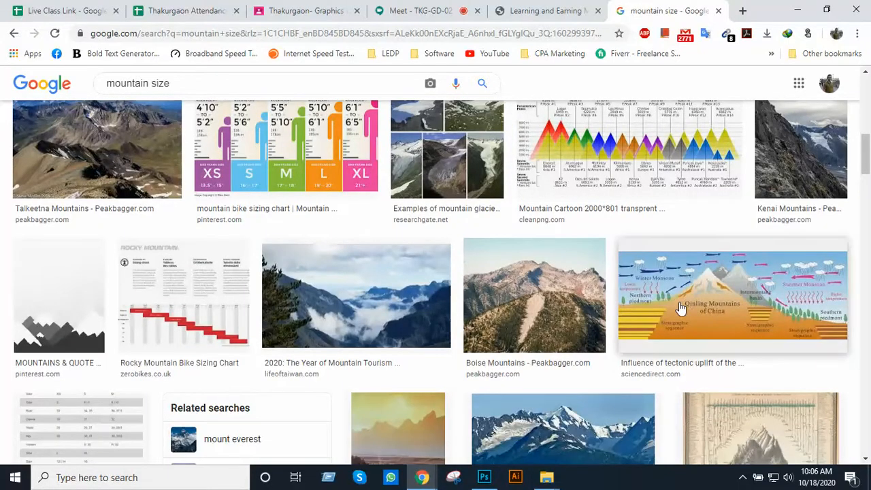
pyautogui.scroll(-5, 583, 340)
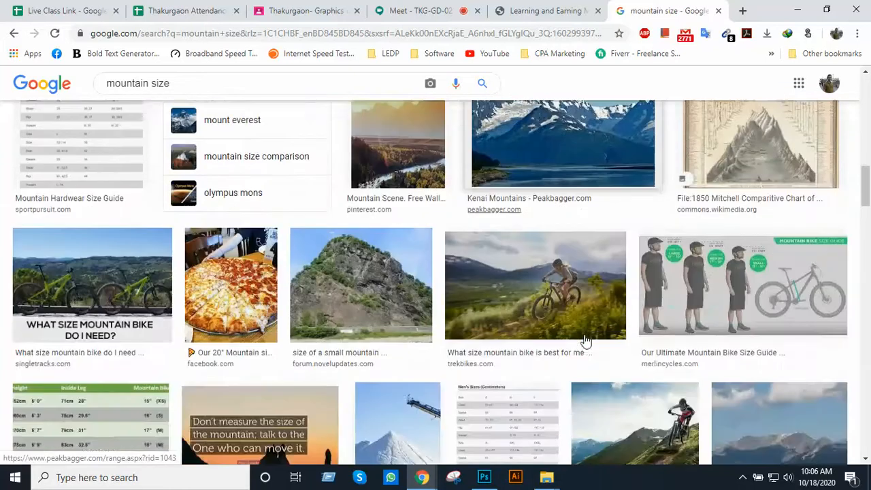
pyautogui.scroll(-2, 583, 341)
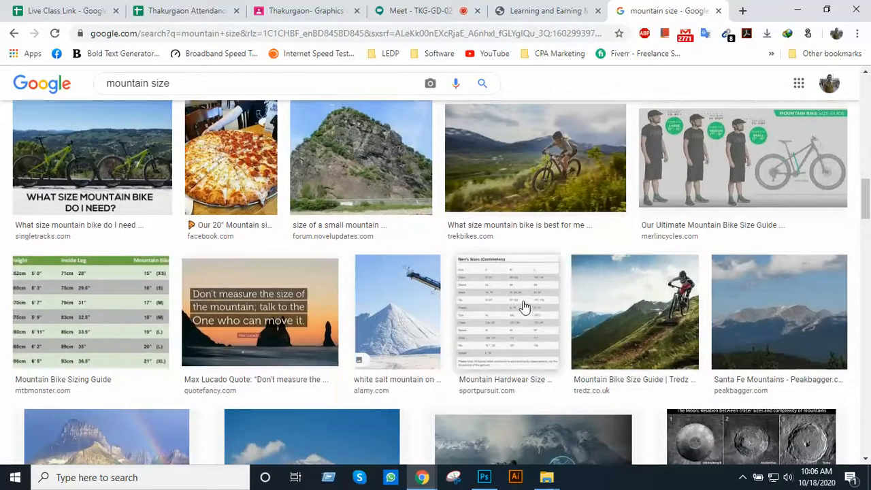
pyautogui.scroll(-2, 521, 306)
pyautogui.scroll(-1, 522, 306)
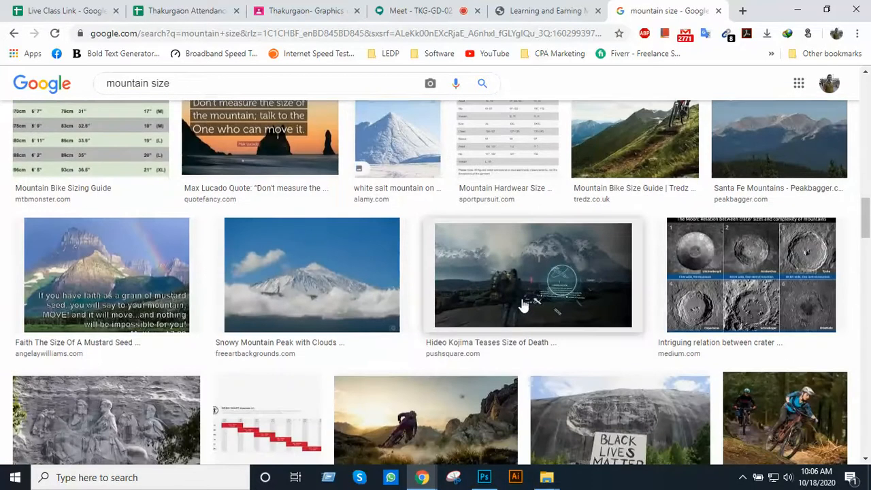
pyautogui.scroll(-4, 524, 305)
pyautogui.scroll(6, 522, 304)
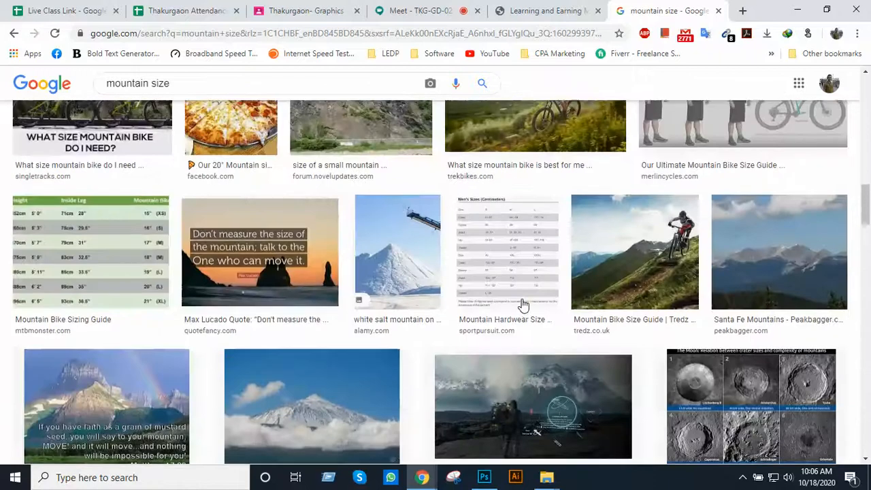
pyautogui.scroll(10, 523, 304)
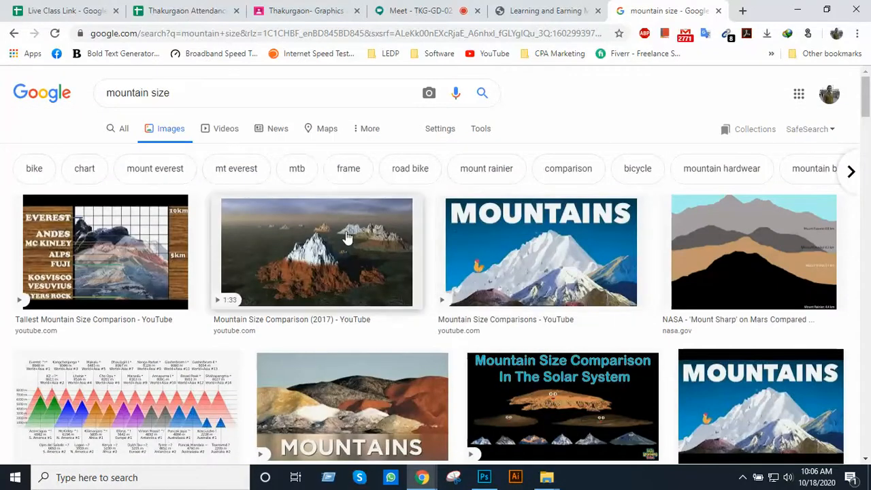
# Refine the image search to "mountain size from ground" and browse the results
pyautogui.click(214, 92)
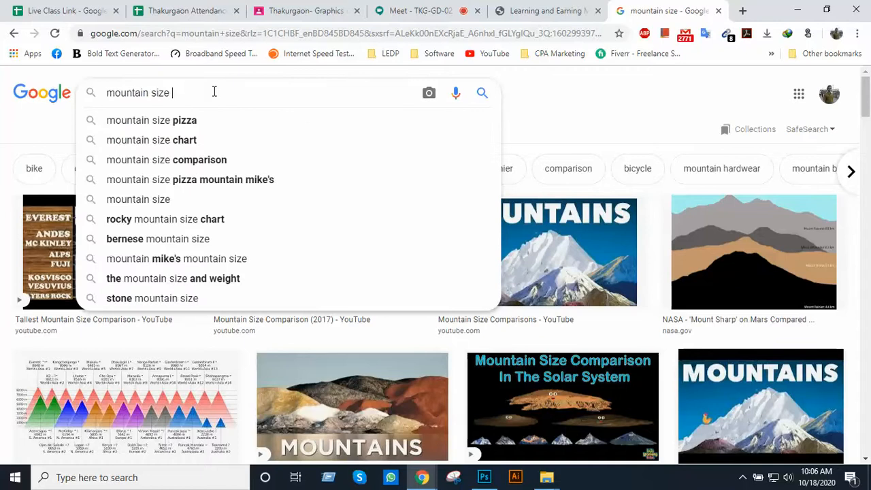
pyautogui.write('from ')
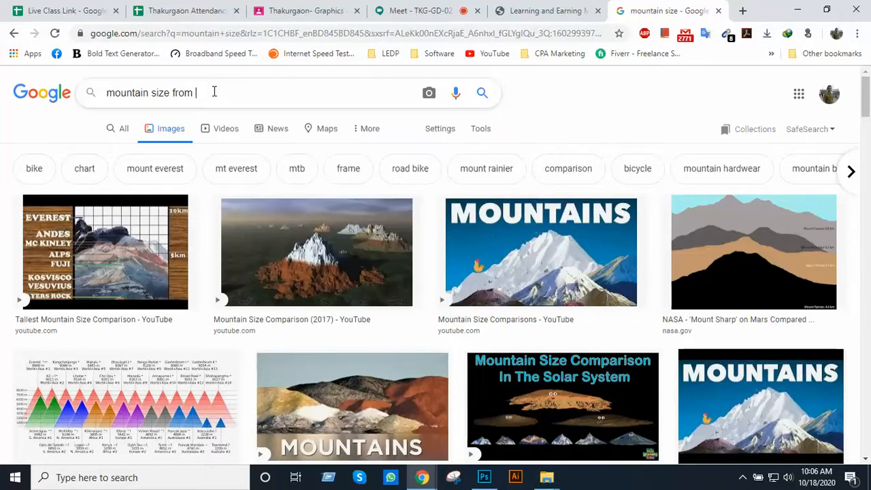
pyautogui.write('ground')
pyautogui.press('Return')
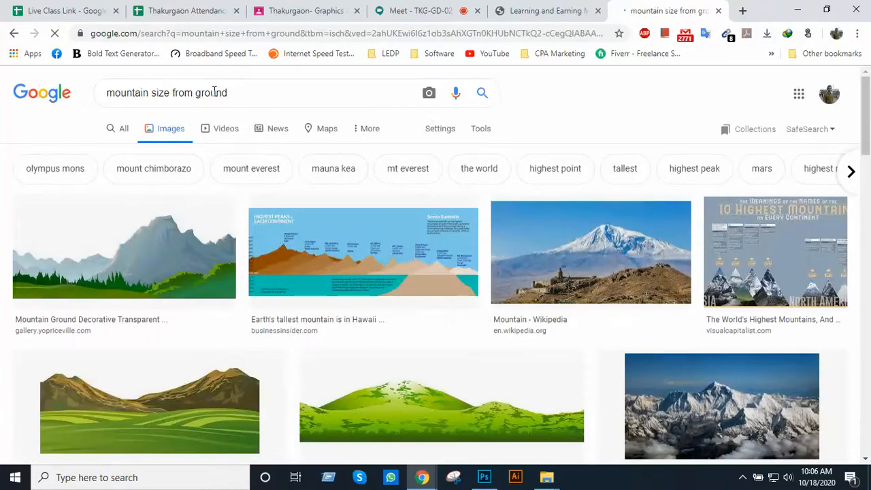
pyautogui.scroll(-1, 402, 254)
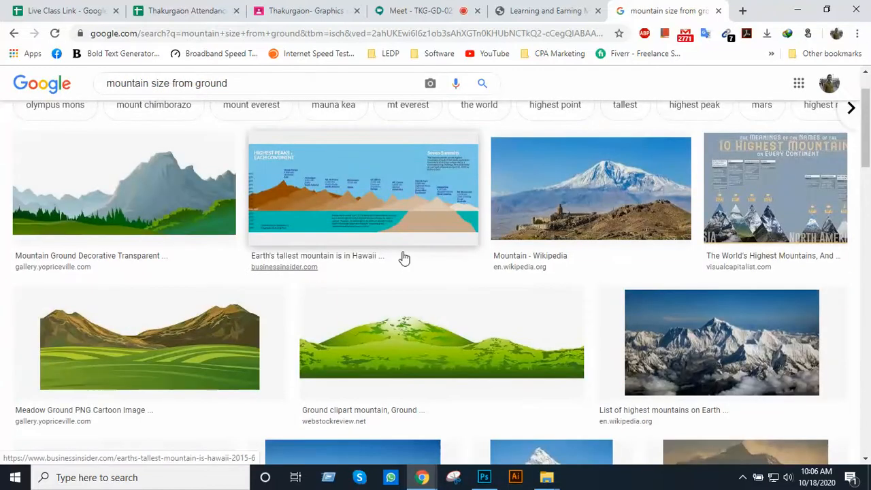
pyautogui.scroll(-4, 428, 263)
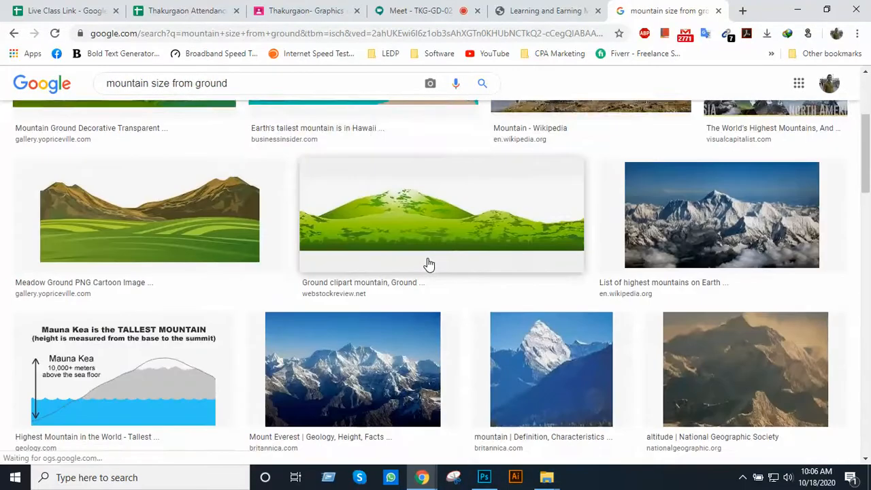
pyautogui.scroll(5, 428, 263)
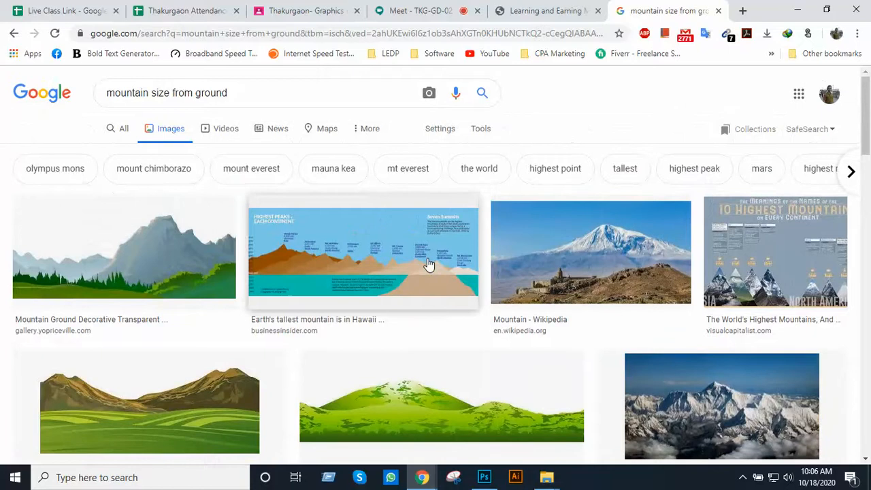
# Open the Business Insider "Earth's tallest mountain is in Hawaii" image and copy the picture
pyautogui.click(427, 263)
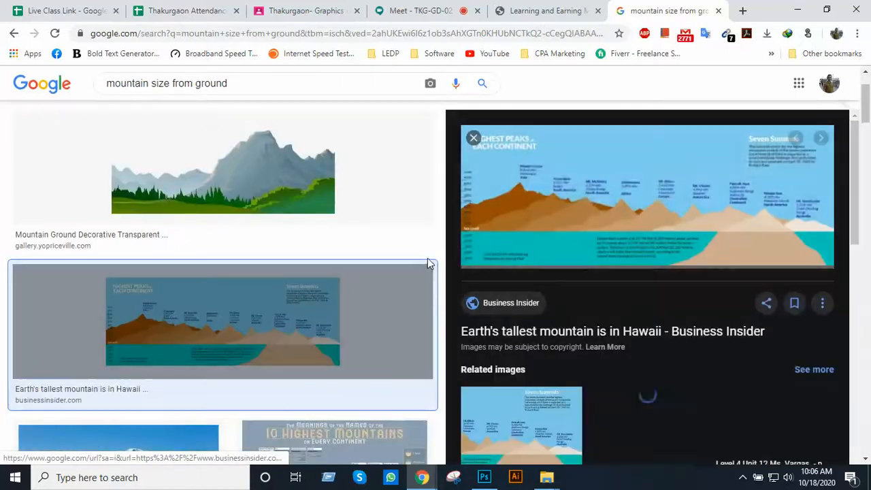
pyautogui.scroll(-1, 592, 320)
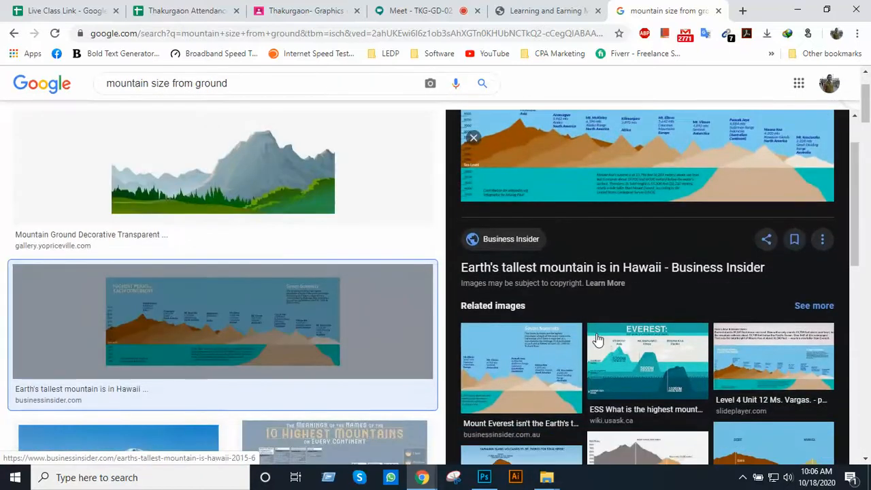
pyautogui.scroll(1, 598, 337)
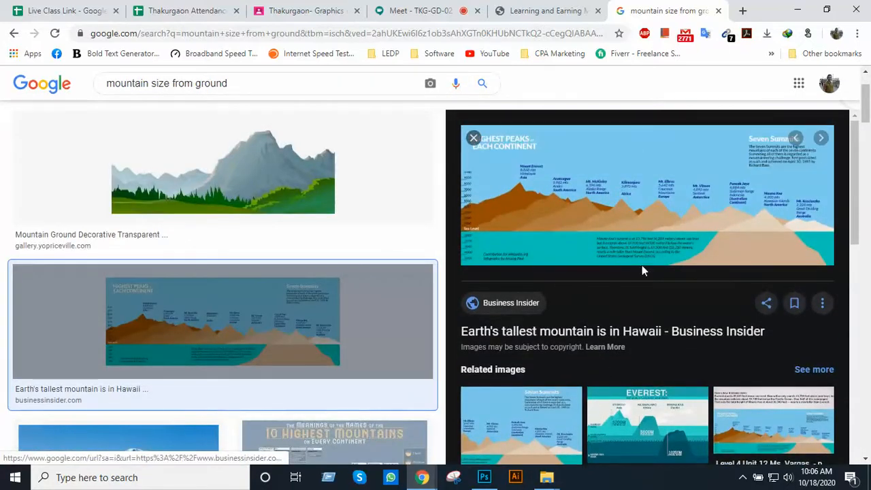
pyautogui.rightClick(644, 226)
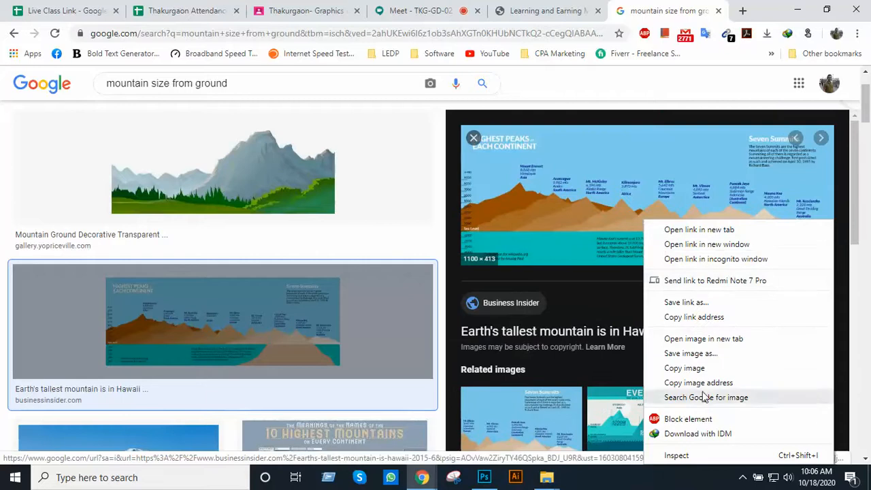
pyautogui.click(705, 368)
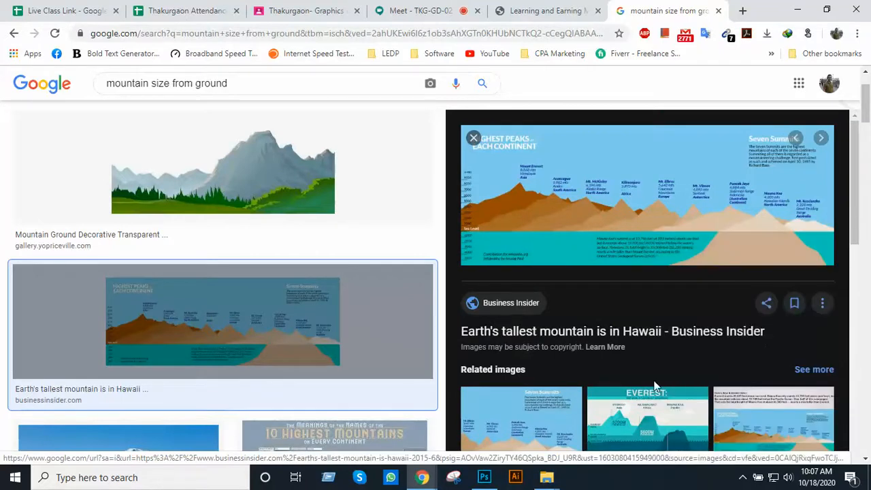
# Switch to Photoshop, create a new document at the copied image's size and paste the mountain infographic into it
pyautogui.click(484, 477)
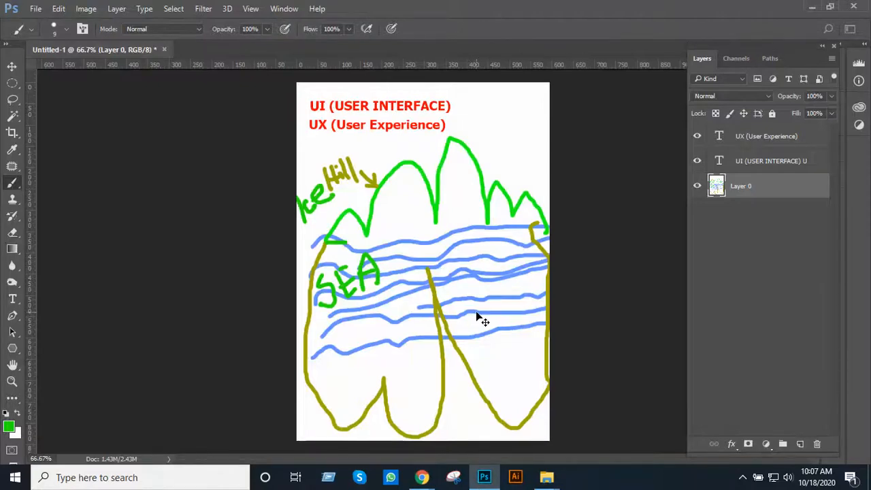
pyautogui.hotkey('ctrl', 'n')
pyautogui.press('Return')
pyautogui.hotkey('ctrl', 'v')
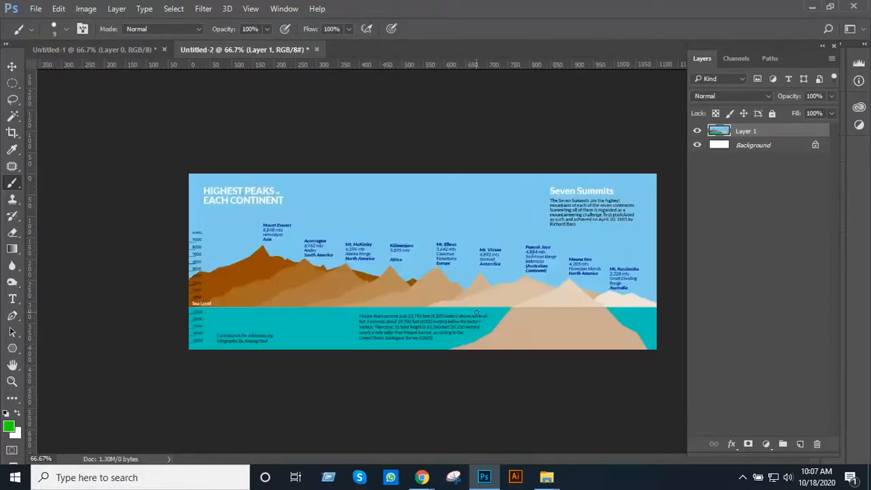
# Examine Mauna Kea up close in full-screen view, comparing its parts above and below sea level
pyautogui.keyDown('ctrl'); pyautogui.click(503, 255); pyautogui.keyUp('ctrl')
pyautogui.keyDown('ctrl'); pyautogui.click(544, 266); pyautogui.keyUp('ctrl')
pyautogui.press('f')
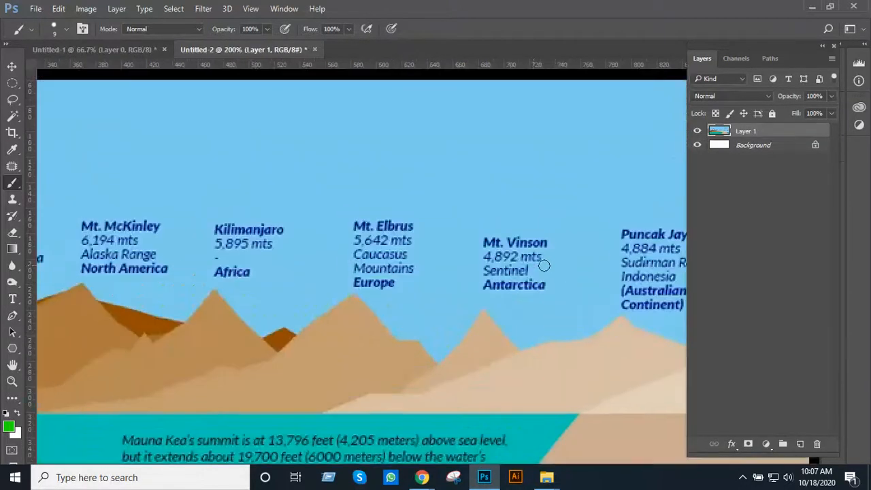
pyautogui.press('space')
pyautogui.moveTo(602, 317)
pyautogui.mouseDown()
pyautogui.moveTo(468, 264)
pyautogui.moveTo(472, 247)
pyautogui.moveTo(397, 212)
pyautogui.mouseUp()
pyautogui.keyDown('alt'); pyautogui.click(511, 273); pyautogui.keyUp('alt')
pyautogui.keyDown('ctrl'); pyautogui.click(474, 249); pyautogui.keyUp('ctrl')
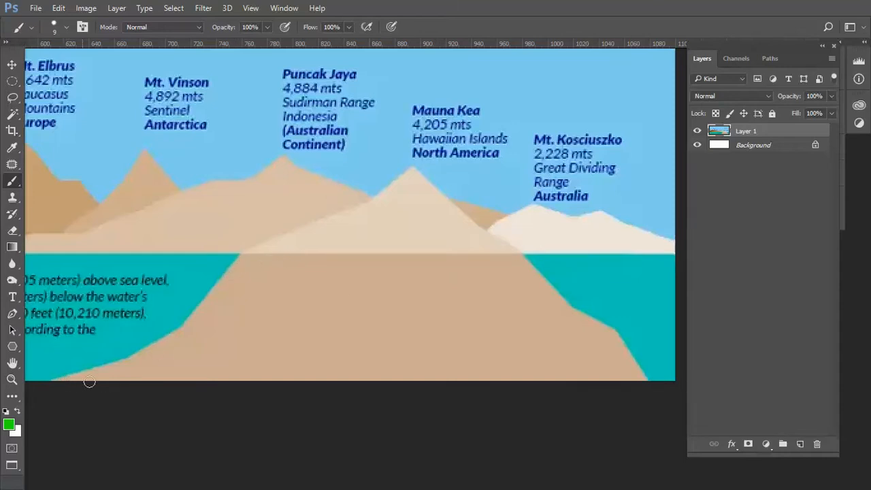
pyautogui.hotkey('ctrl', '-')
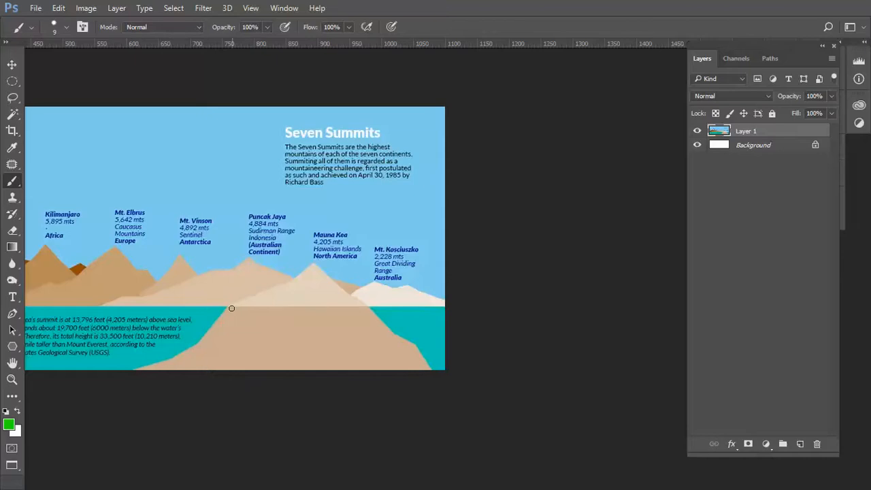
pyautogui.keyDown('ctrl'); pyautogui.click(275, 296); pyautogui.keyUp('ctrl')
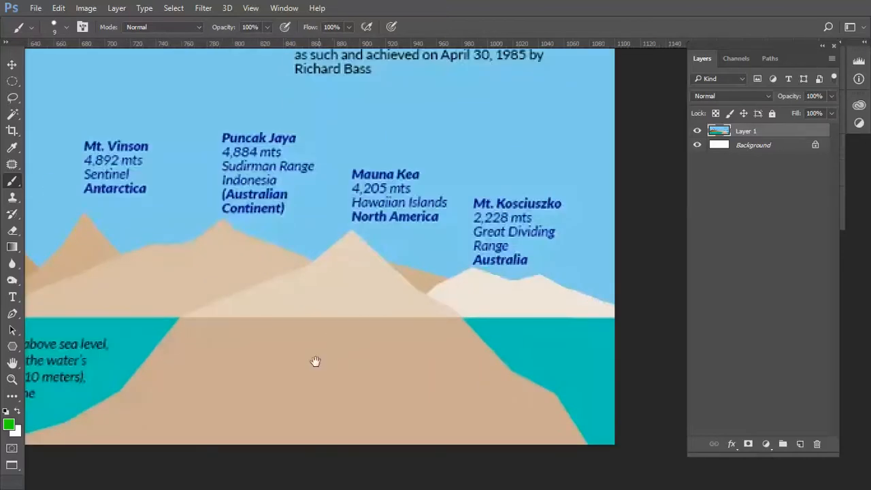
pyautogui.moveTo(315, 361)
pyautogui.mouseDown()
pyautogui.moveTo(436, 254)
pyautogui.moveTo(423, 269)
pyautogui.mouseUp()
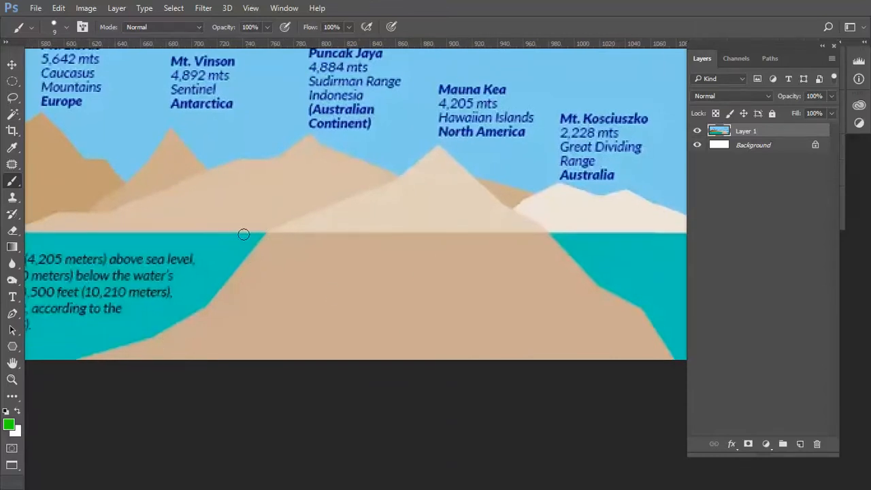
# Paint short green strokes where both Mauna Kea slopes meet sea level, and one in the sky just left of its summit
pyautogui.moveTo(232, 234); pyautogui.dragTo(267, 235)
pyautogui.moveTo(562, 231); pyautogui.dragTo(512, 236)
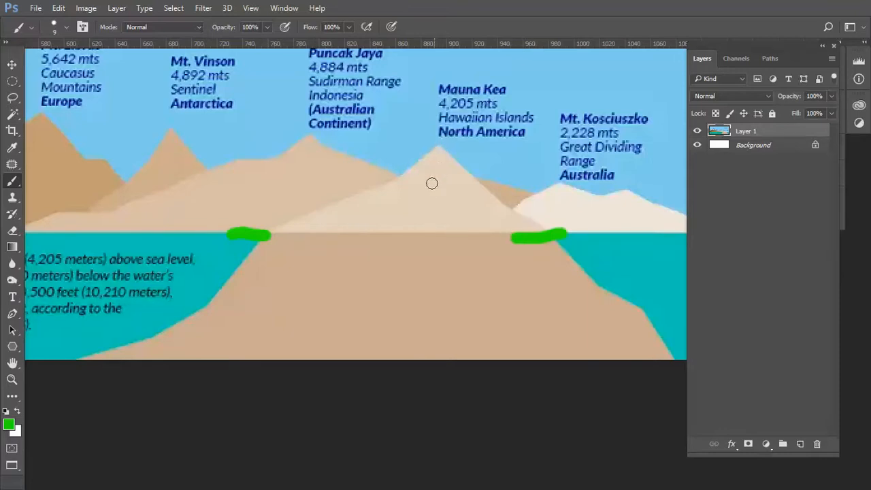
pyautogui.moveTo(419, 146); pyautogui.dragTo(458, 142)
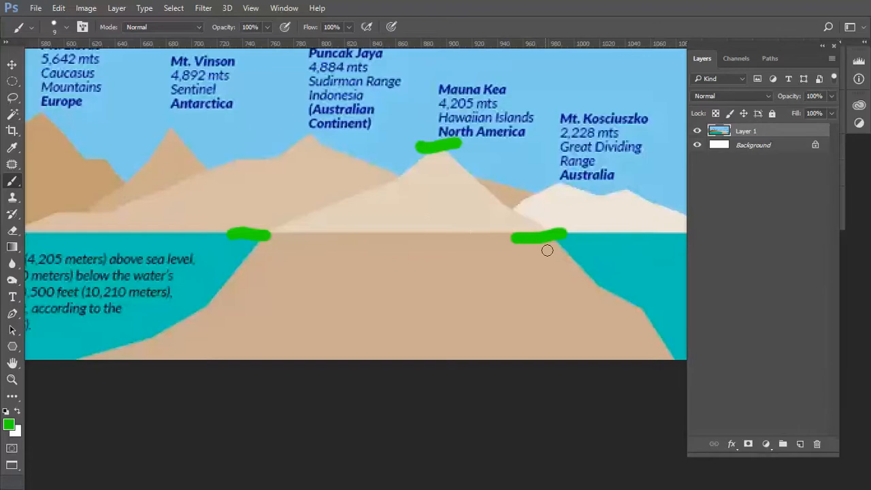
pyautogui.hotkey('ctrl', 'z')
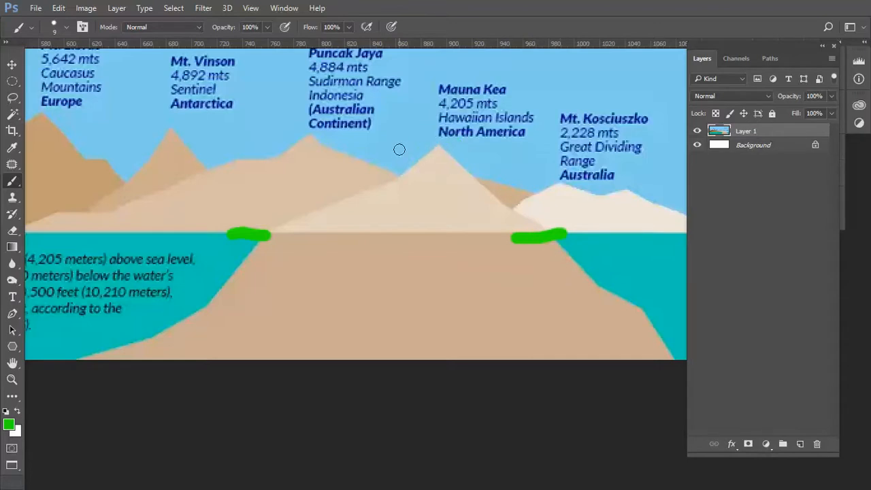
pyautogui.moveTo(397, 151); pyautogui.dragTo(429, 143)
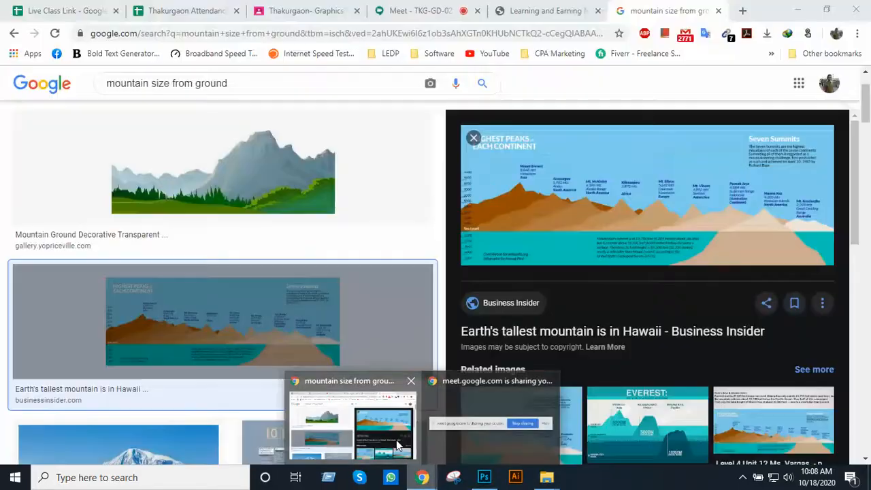
# Switch to Chrome to view the source infographic, and return to Photoshop
pyautogui.click(407, 435)
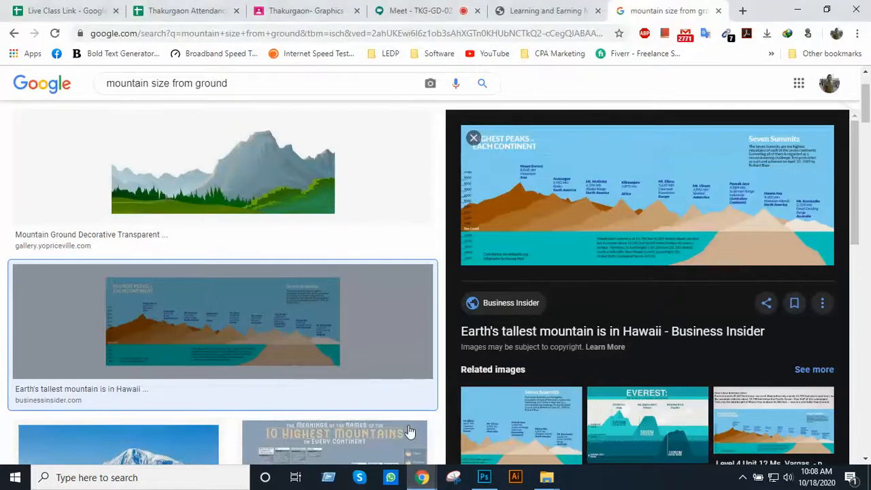
pyautogui.click(482, 474)
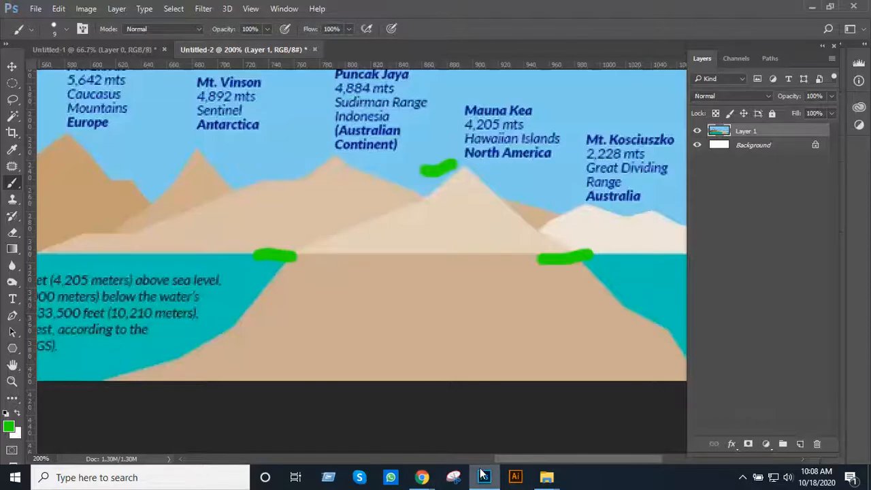
# In the ice-hill-sea sketch, paint a green arrow pointing away from the tallest peak and letter "UI" beside it
pyautogui.click(131, 45)
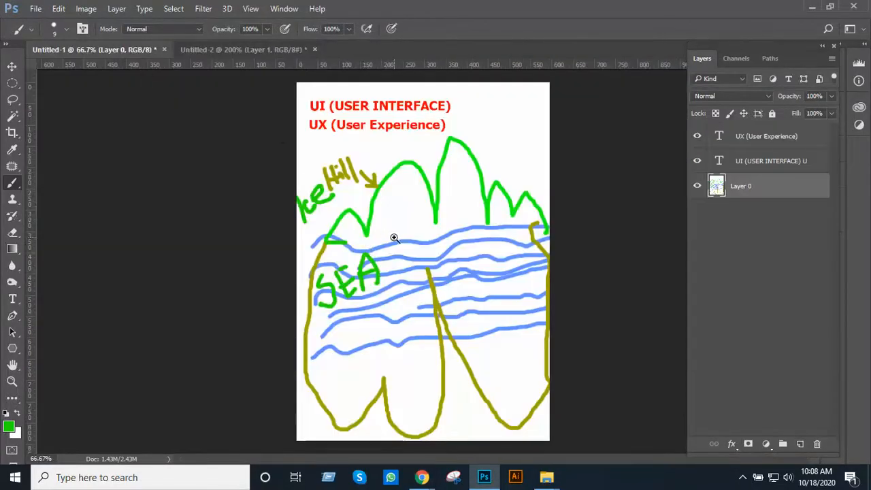
pyautogui.hotkey('ctrl', '1')
pyautogui.moveTo(412, 297); pyautogui.dragTo(414, 385)
pyautogui.keyDown('ctrl'); pyautogui.click(411, 203); pyautogui.keyUp('ctrl')
pyautogui.moveTo(451, 287); pyautogui.dragTo(343, 342)
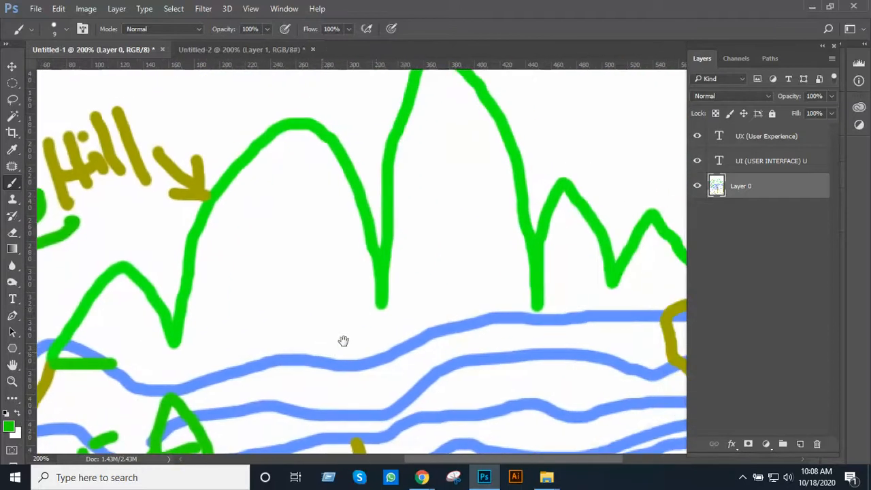
pyautogui.keyDown('alt'); pyautogui.click(377, 310); pyautogui.keyUp('alt')
pyautogui.keyDown('alt'); pyautogui.click(376, 310); pyautogui.keyUp('alt')
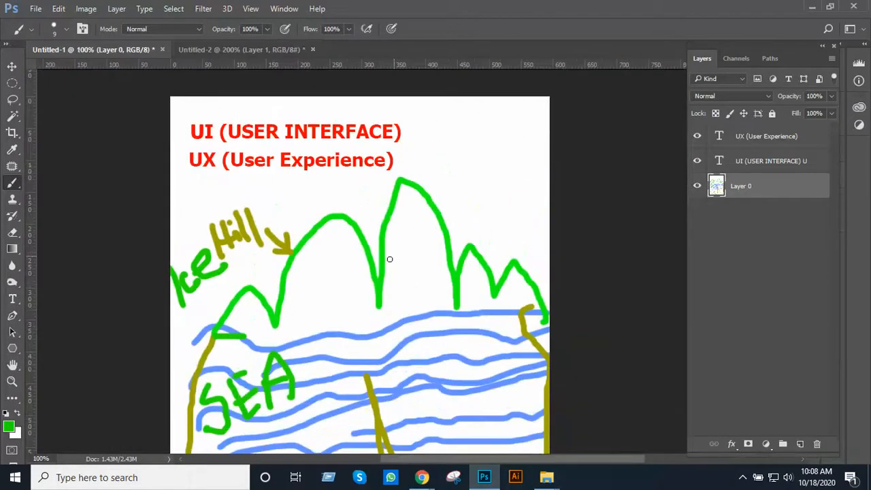
pyautogui.moveTo(386, 261)
pyautogui.mouseDown()
pyautogui.moveTo(475, 226)
pyautogui.moveTo(468, 240)
pyautogui.mouseUp()
pyautogui.moveTo(480, 187)
pyautogui.mouseDown()
pyautogui.moveTo(521, 205)
pyautogui.moveTo(505, 174)
pyautogui.moveTo(517, 173)
pyautogui.moveTo(534, 177)
pyautogui.moveTo(545, 198)
pyautogui.mouseUp()
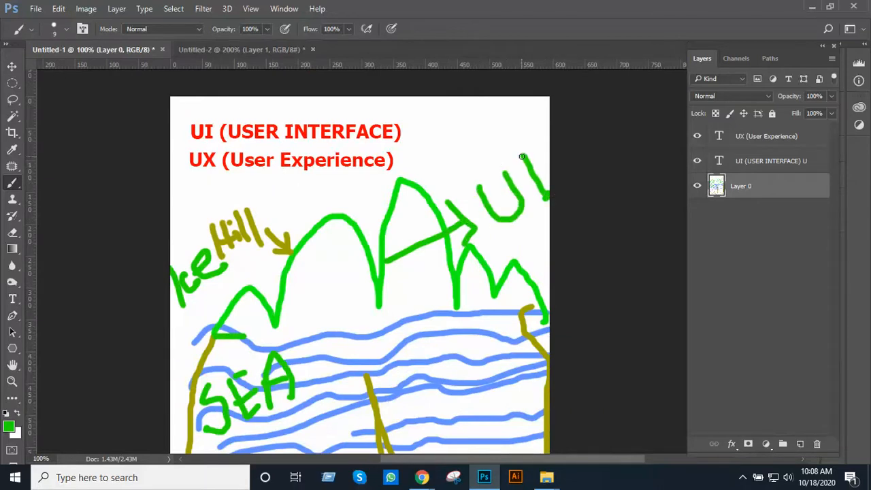
pyautogui.moveTo(521, 157); pyautogui.dragTo(535, 149)
# Paint a long green line from the sea surface down through the submerged part and letter "UX" at its lower end
pyautogui.scroll(-10, 499, 190)
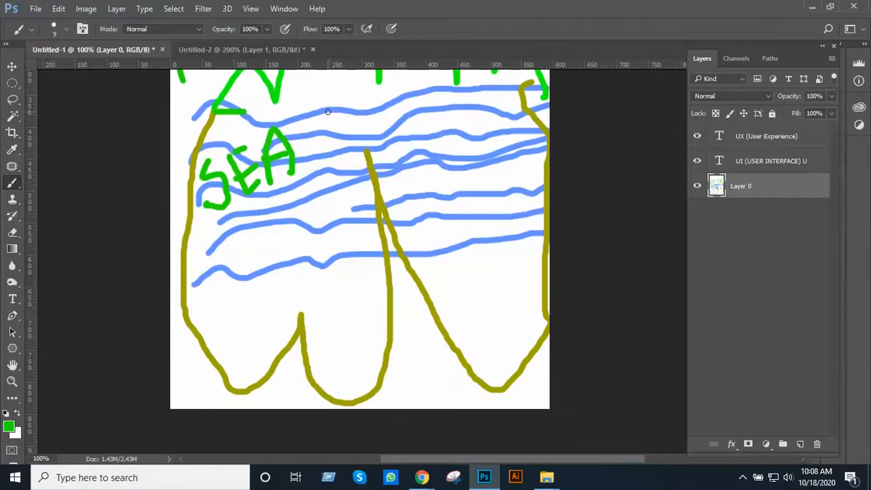
pyautogui.moveTo(328, 112); pyautogui.dragTo(379, 378)
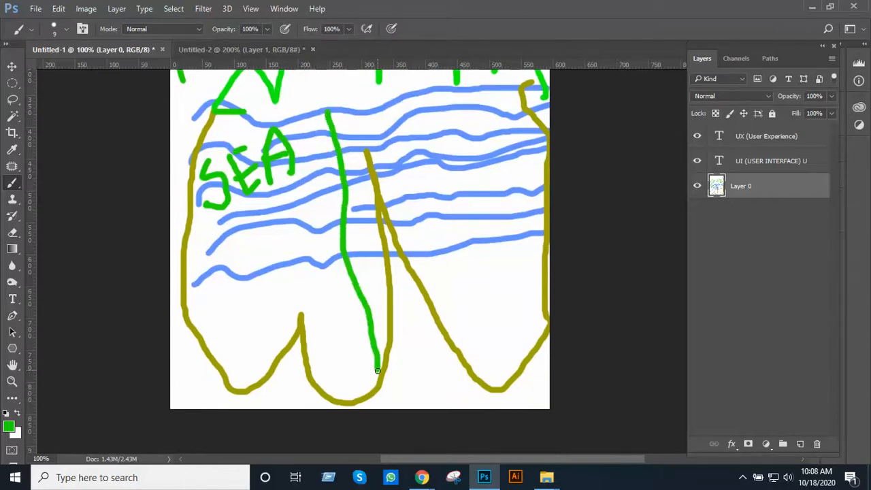
pyautogui.scroll(-1, 424, 343)
pyautogui.scroll(-2, 424, 343)
pyautogui.moveTo(407, 336)
pyautogui.mouseDown()
pyautogui.moveTo(432, 327)
pyautogui.moveTo(433, 295)
pyautogui.mouseUp()
pyautogui.moveTo(475, 287); pyautogui.dragTo(447, 344)
pyautogui.moveTo(436, 297); pyautogui.dragTo(532, 333)
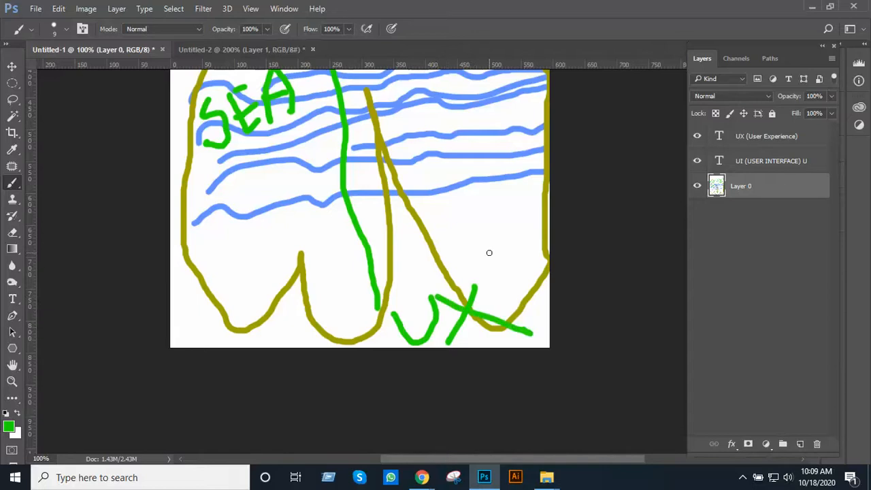
pyautogui.keyDown('alt'); pyautogui.click(500, 214); pyautogui.keyUp('alt')
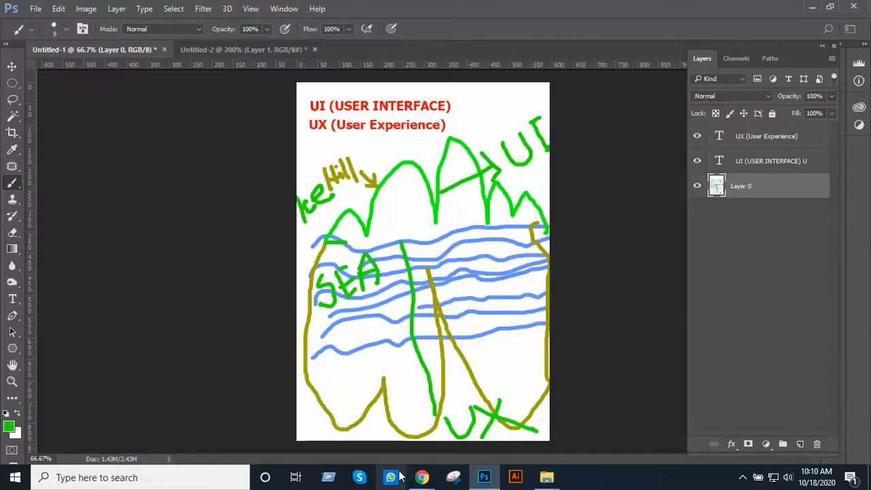
# Switch to Chrome and examine the LEDP homepage from its navigation and banner slides down to the registration and online exam instructions
pyautogui.moveTo(422, 476)
pyautogui.click(377, 432)
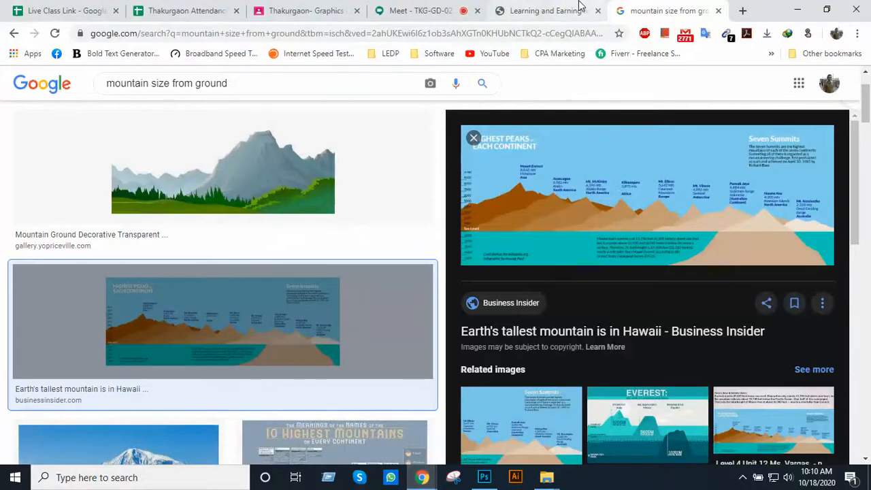
pyautogui.click(544, 10)
pyautogui.scroll(-3, 252, 178)
pyautogui.scroll(-4, 252, 178)
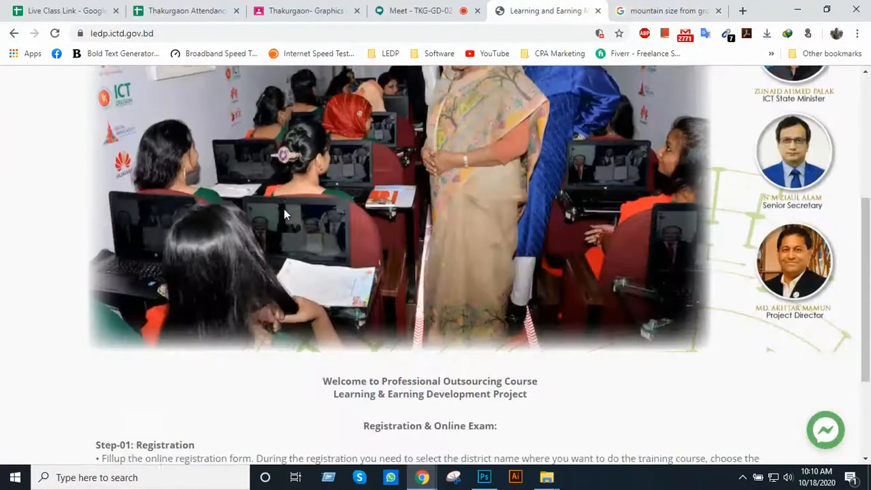
pyautogui.scroll(8, 307, 219)
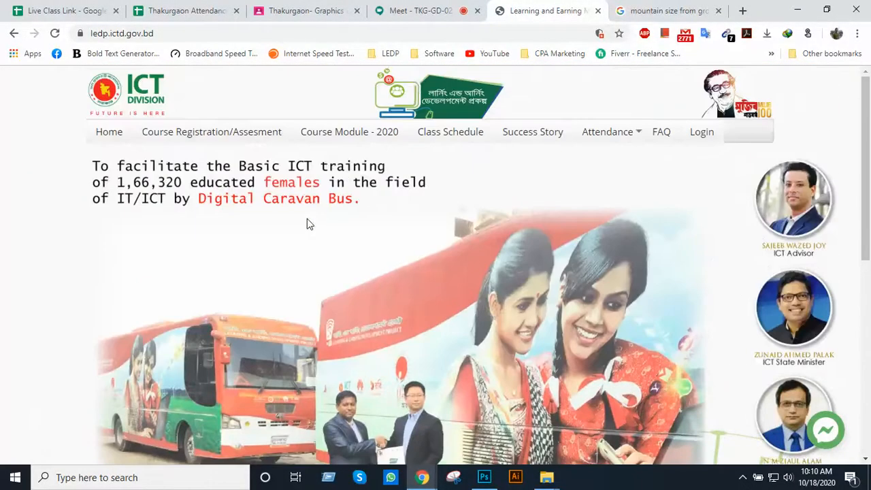
pyautogui.scroll(-1, 410, 139)
pyautogui.scroll(-5, 409, 139)
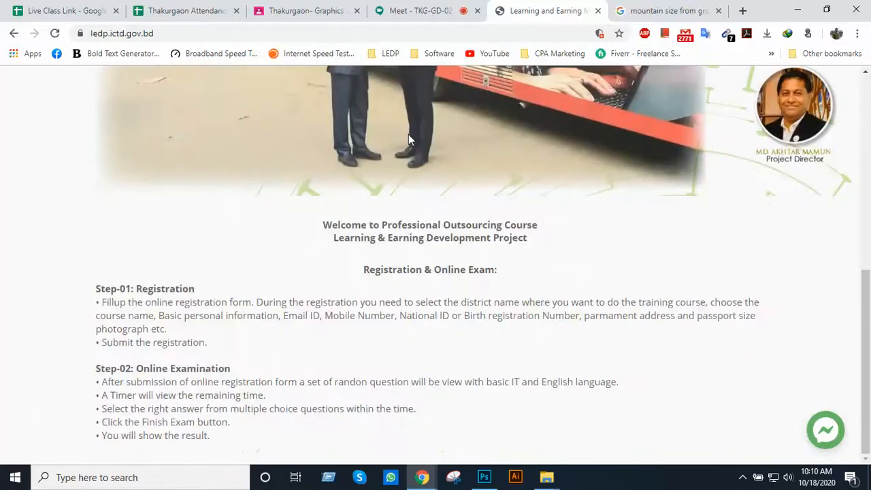
pyautogui.scroll(6, 409, 139)
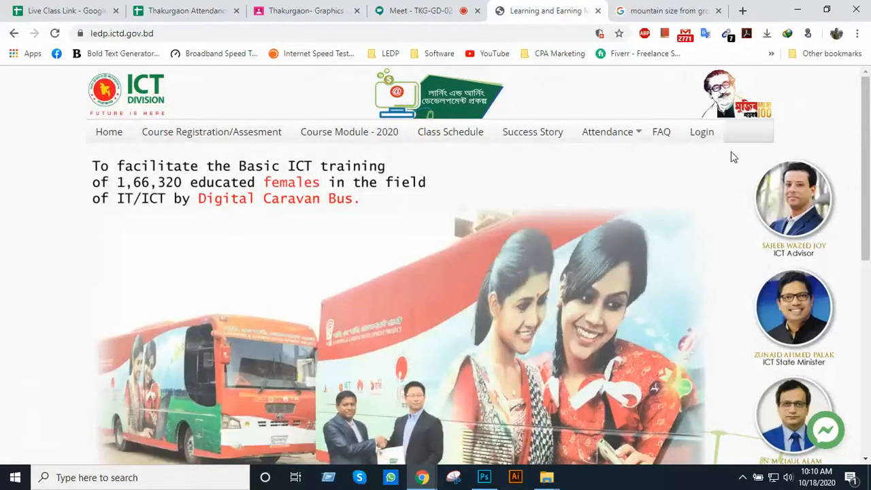
pyautogui.scroll(-3, 161, 191)
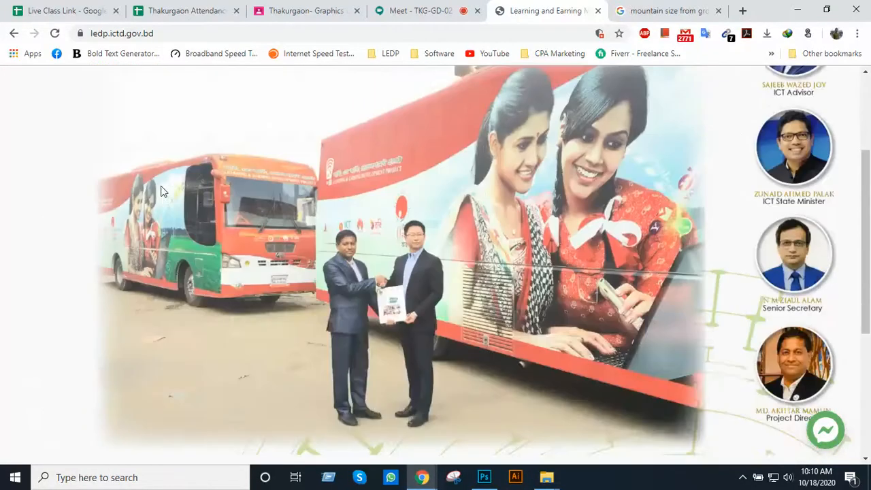
pyautogui.scroll(-4, 164, 191)
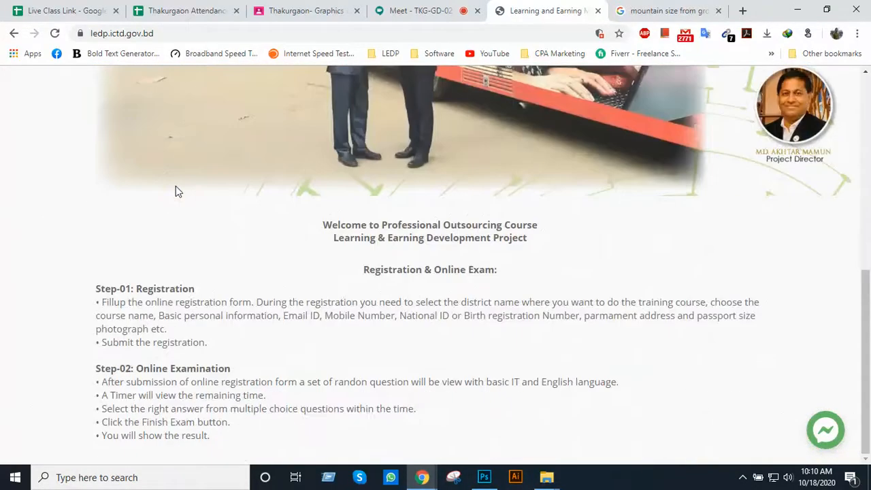
pyautogui.scroll(5, 176, 191)
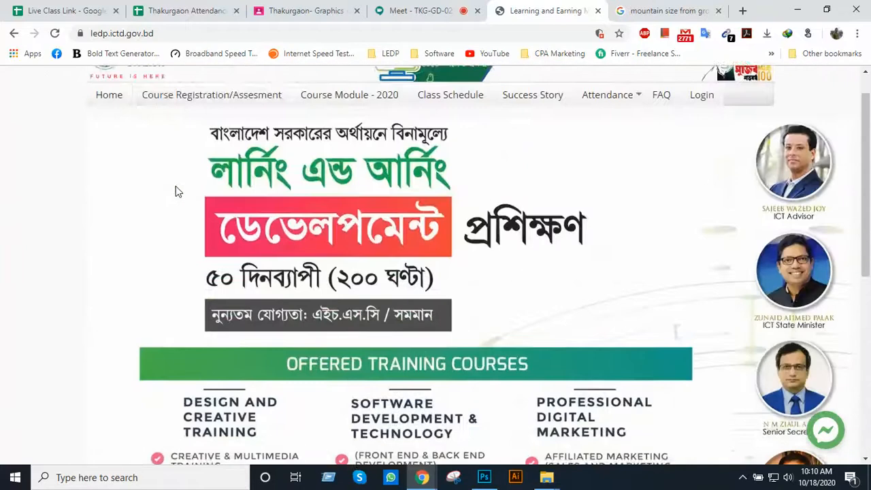
pyautogui.scroll(1, 176, 191)
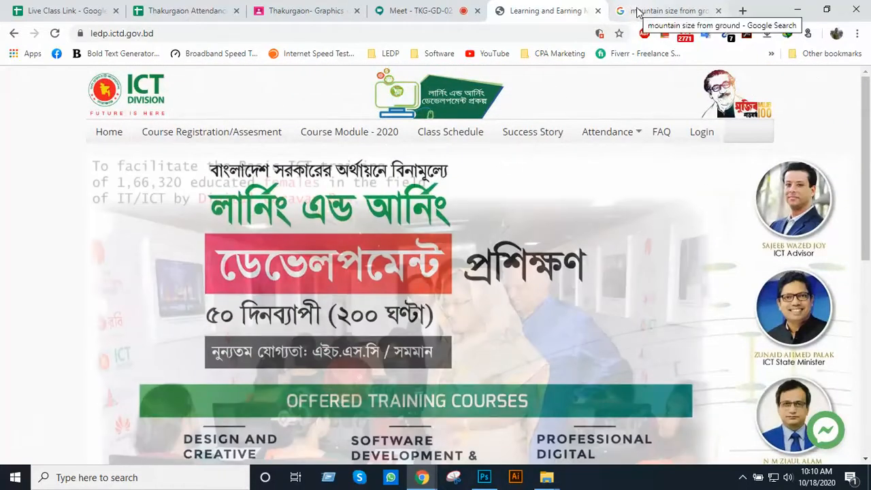
# View the mountain infographic's search result, and return to the LEDP homepage to look over its full length again
pyautogui.click(632, 14)
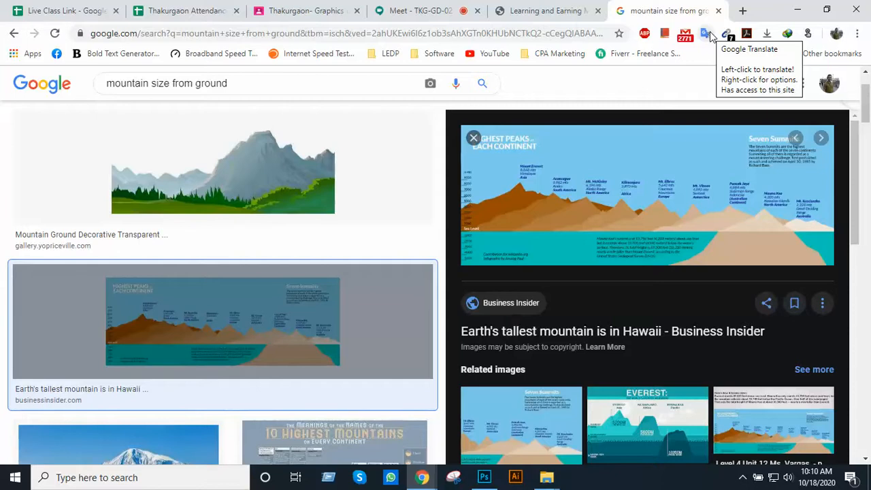
pyautogui.click(544, 11)
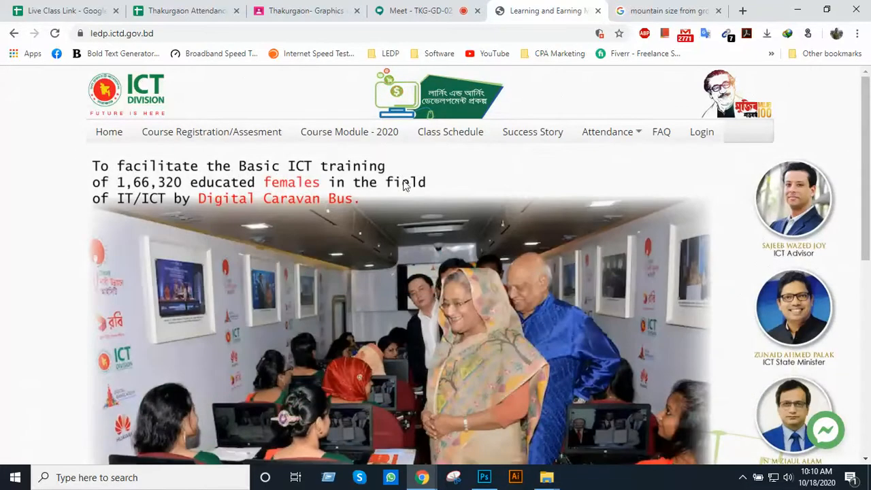
pyautogui.scroll(-5, 696, 174)
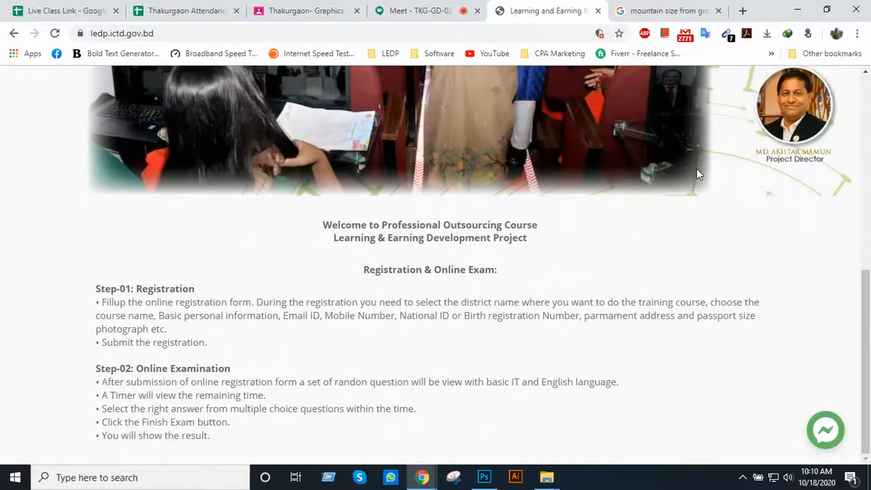
pyautogui.scroll(6, 696, 168)
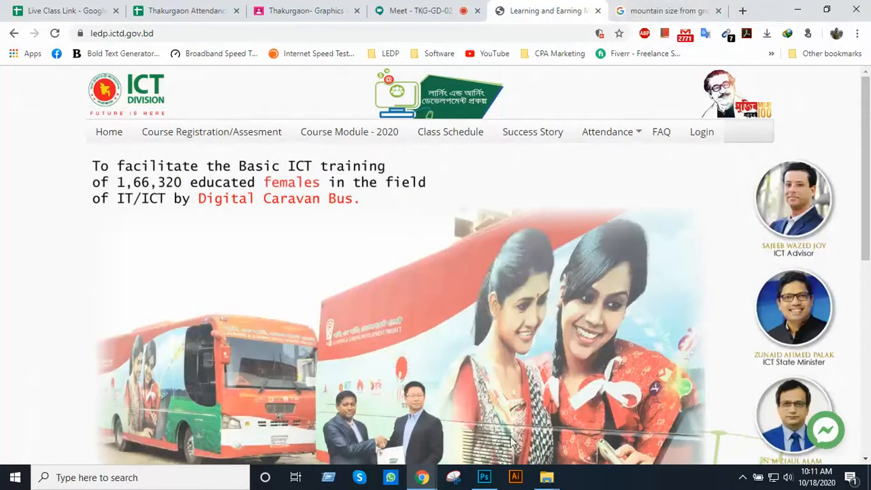
# Switch to Photoshop and replace the sketch layer with a new white-filled layer beneath the UI and UX text headings
pyautogui.click(484, 477)
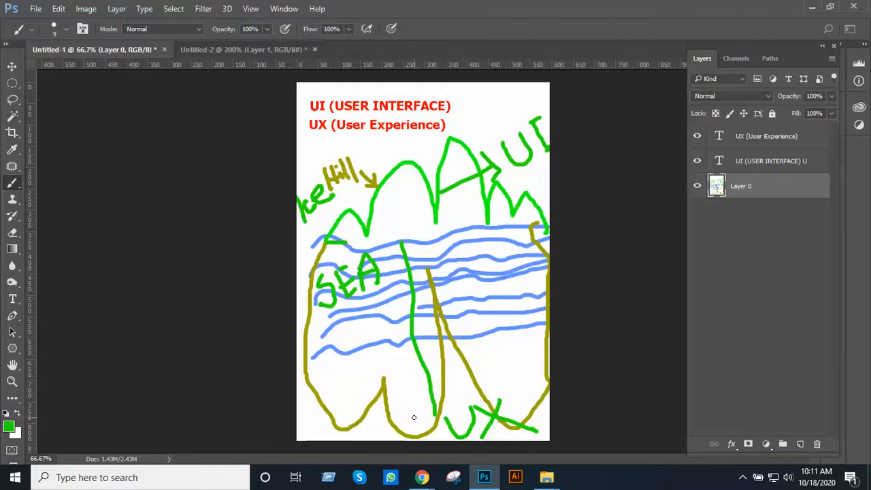
pyautogui.moveTo(752, 186); pyautogui.dragTo(817, 443)
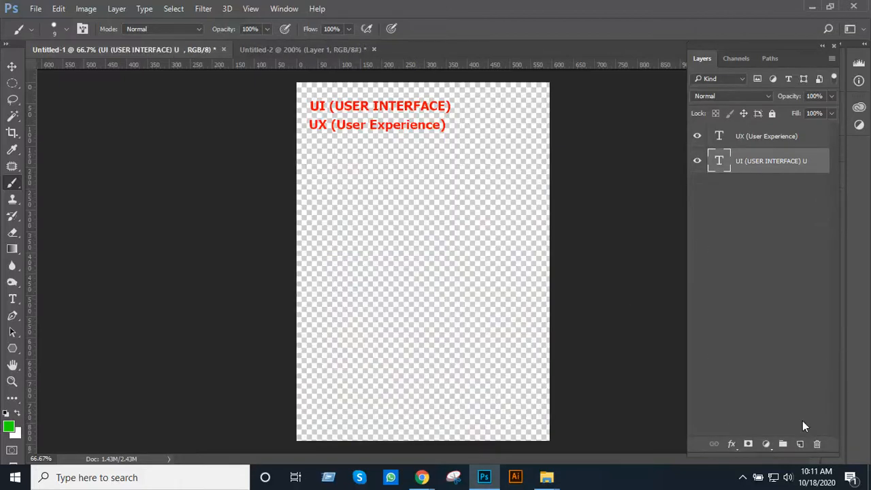
pyautogui.click(774, 138)
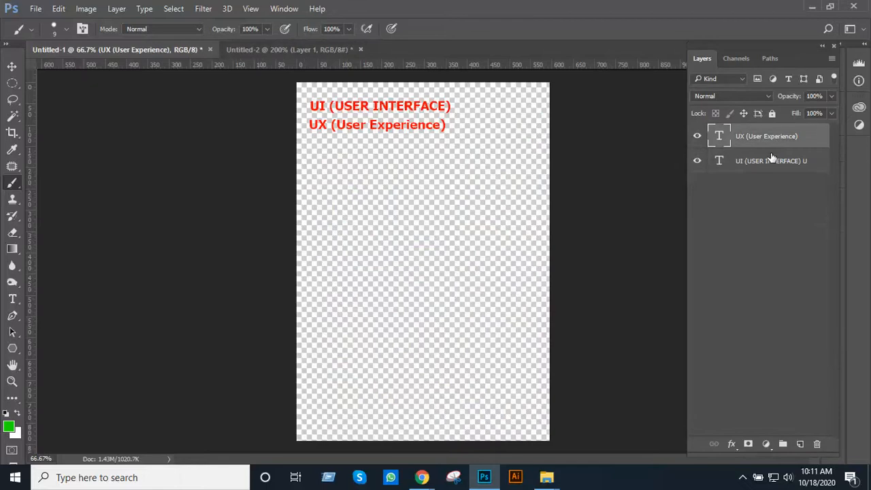
pyautogui.keyDown('shift'); pyautogui.click(771, 160); pyautogui.keyUp('shift')
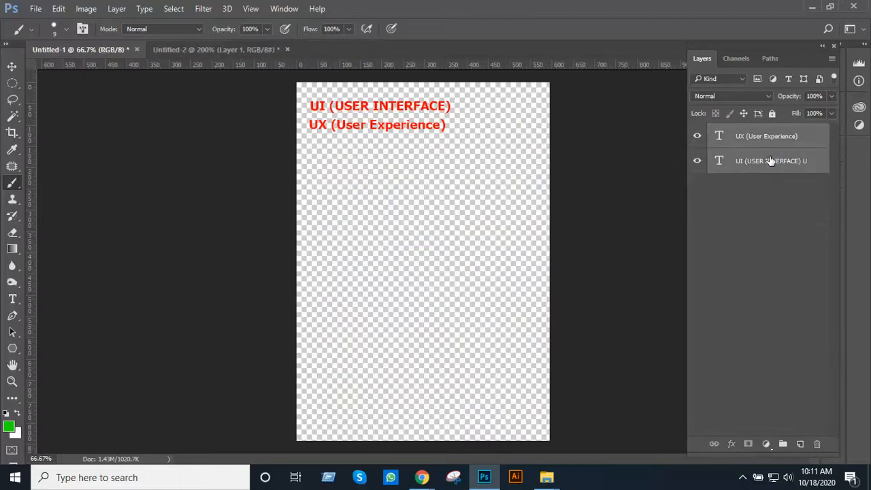
pyautogui.click(801, 443)
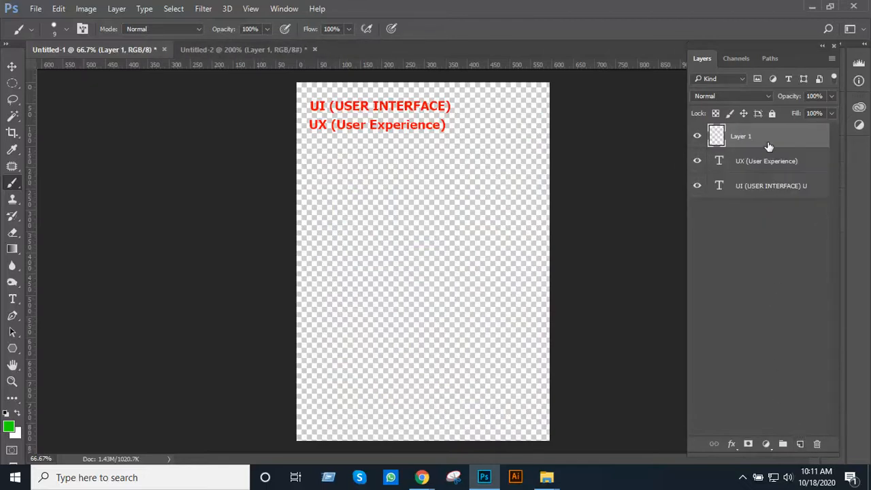
pyautogui.moveTo(767, 145); pyautogui.dragTo(767, 207)
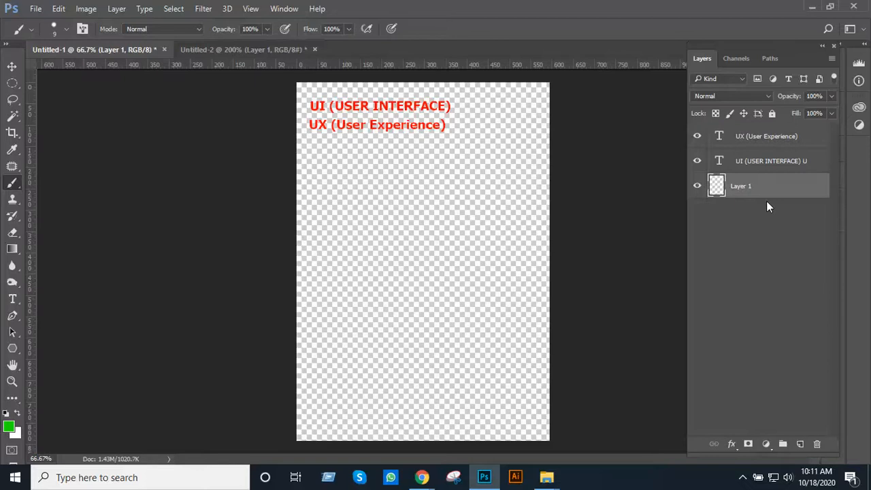
pyautogui.hotkey('ctrl', 'BackSpace')
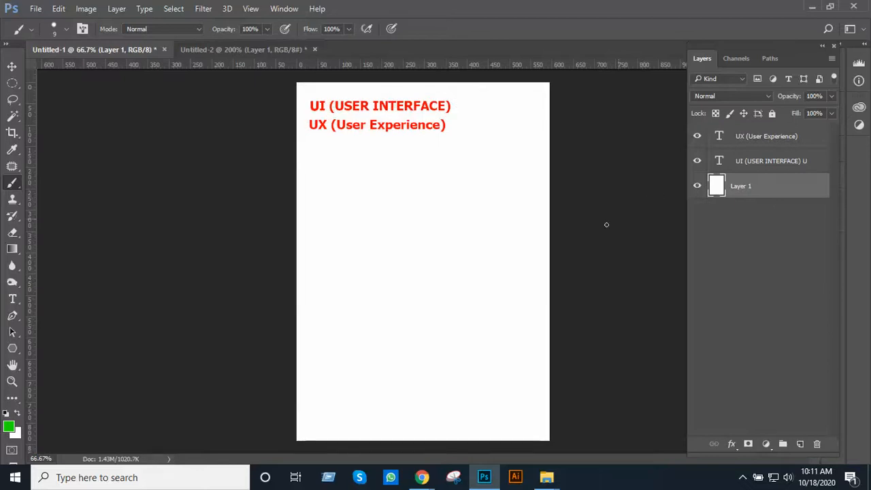
pyautogui.press('t')
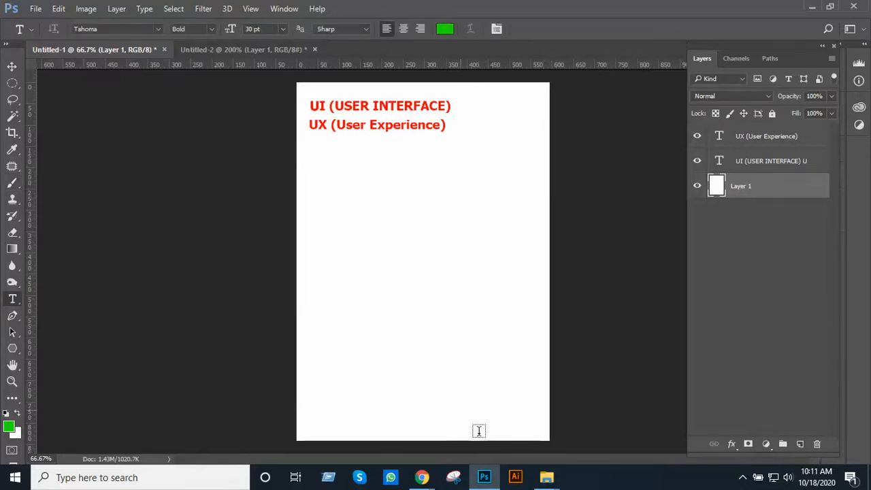
pyautogui.click(742, 477)
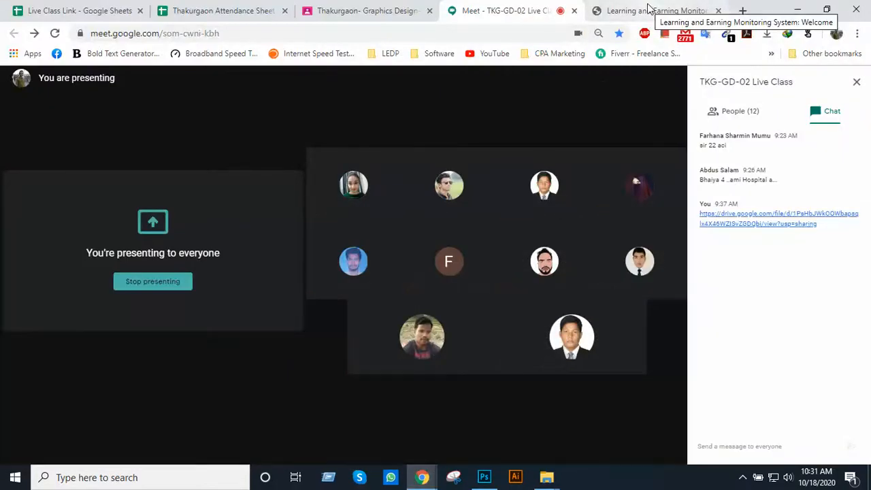
# Look over the LEDP homepage's header, banner slides and lower content, checking the Meet class in between
pyautogui.click(648, 8)
pyautogui.scroll(-2, 596, 229)
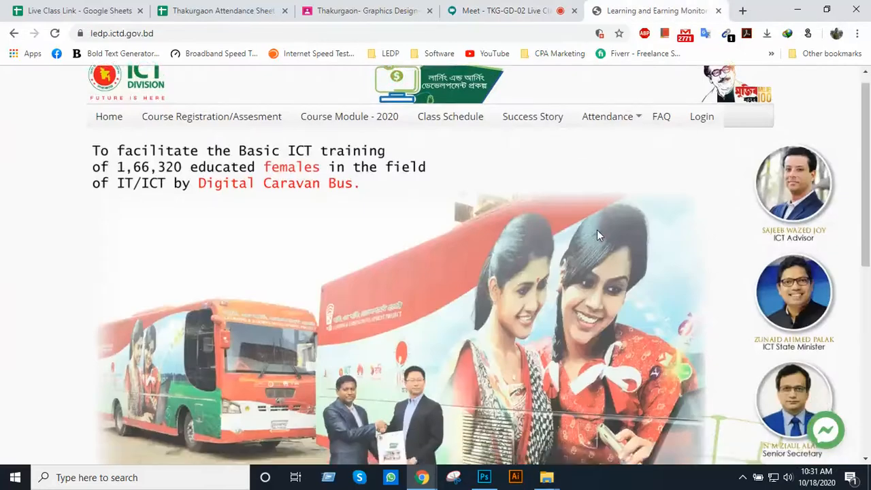
pyautogui.scroll(3, 597, 233)
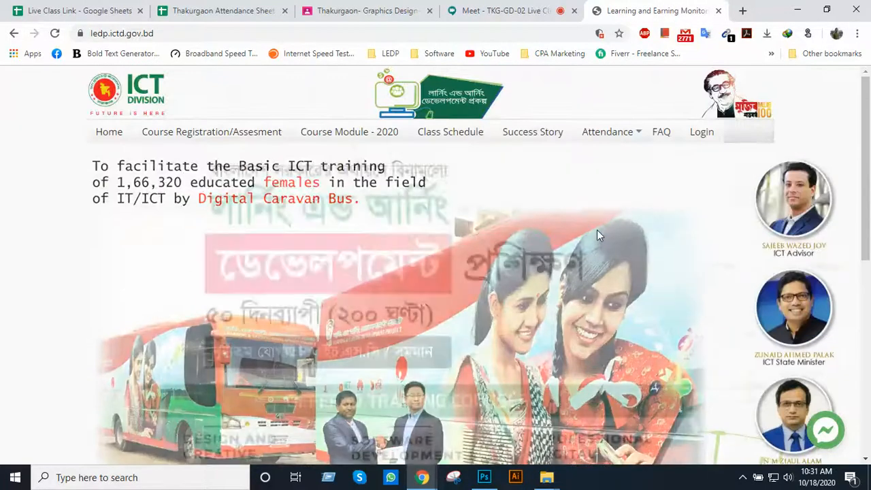
pyautogui.scroll(-1, 597, 232)
pyautogui.scroll(-1, 597, 235)
pyautogui.scroll(3, 597, 234)
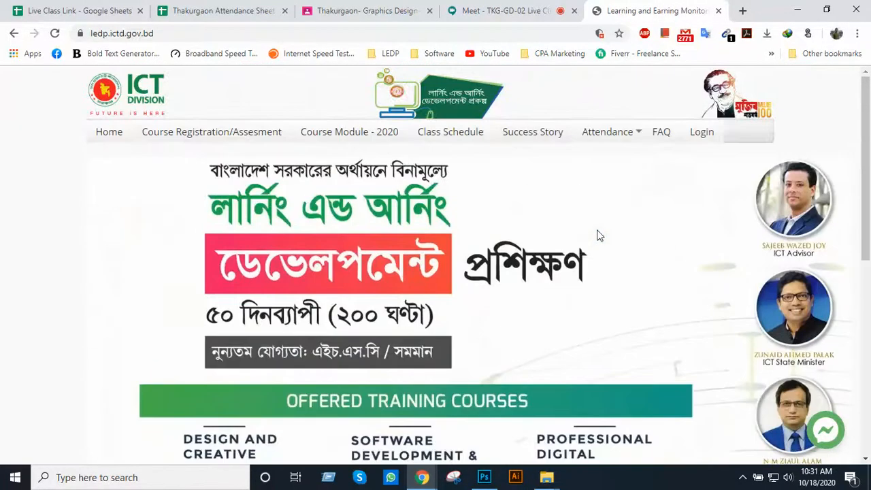
pyautogui.click(509, 8)
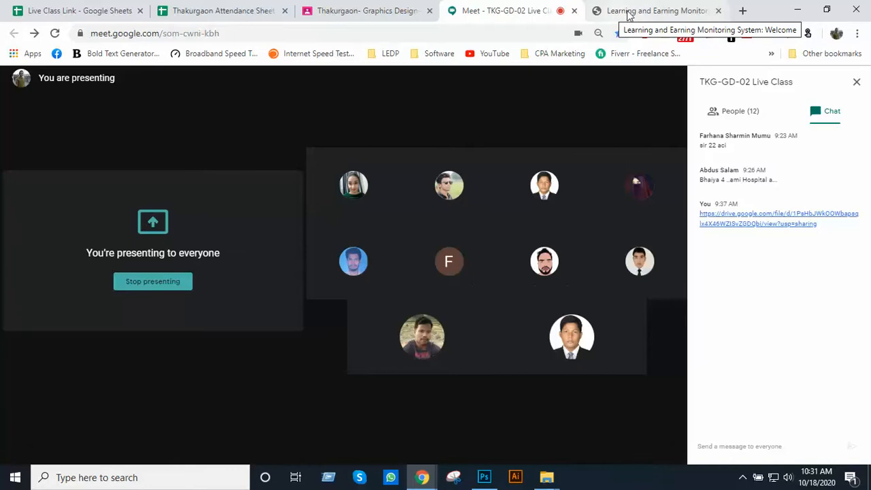
pyautogui.click(627, 15)
pyautogui.scroll(-3, 558, 172)
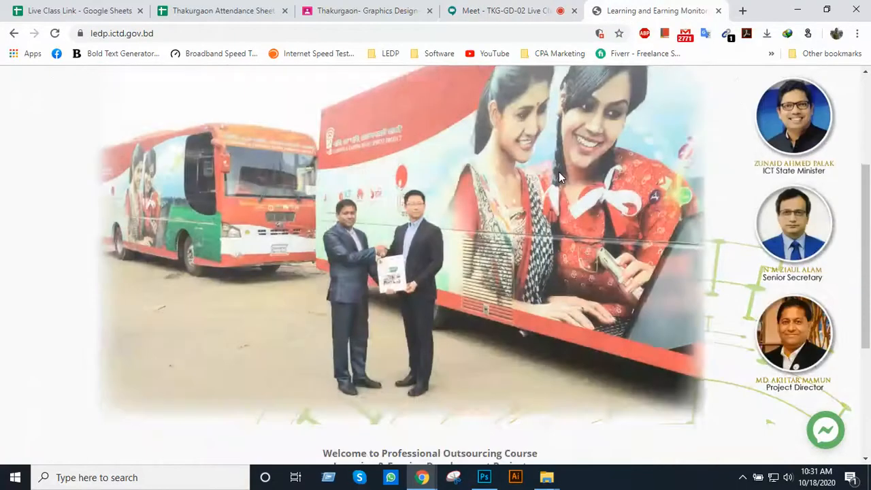
# Look over the LEDP homepage's header, offered training courses banner and registration and online exam instructions
pyautogui.scroll(3, 559, 175)
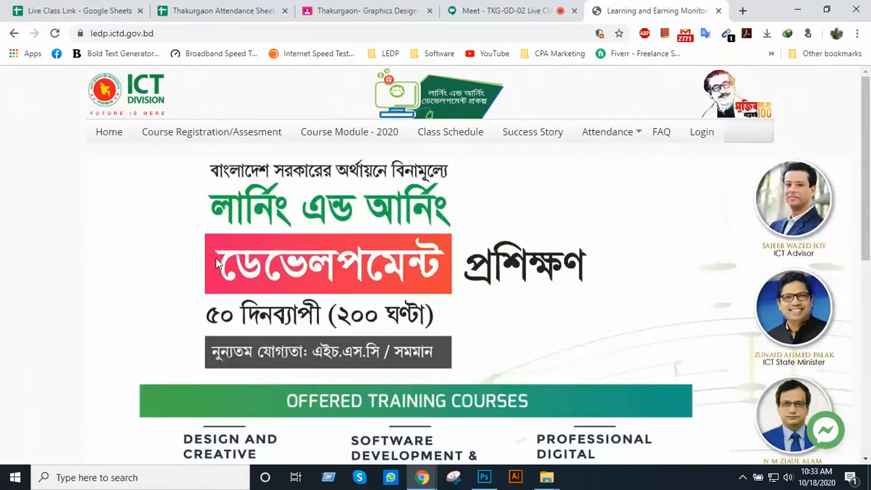
pyautogui.moveTo(608, 133)
pyautogui.scroll(-3, 567, 207)
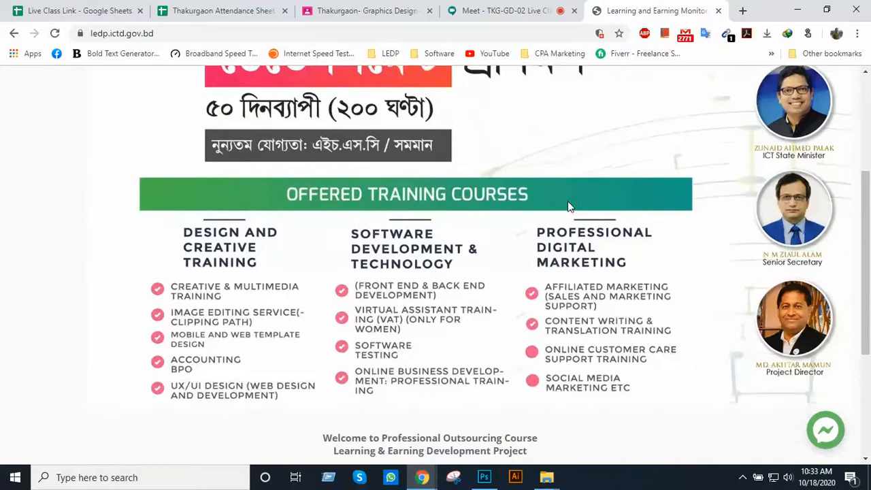
pyautogui.scroll(-3, 568, 201)
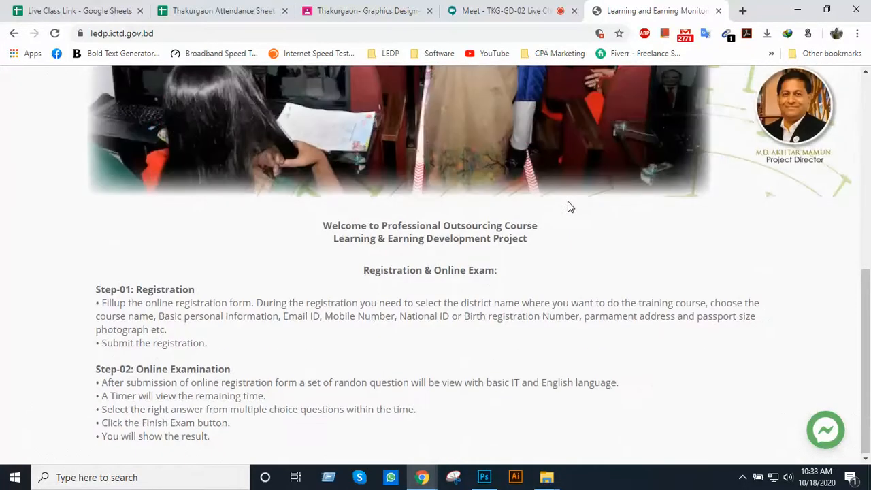
pyautogui.scroll(6, 569, 204)
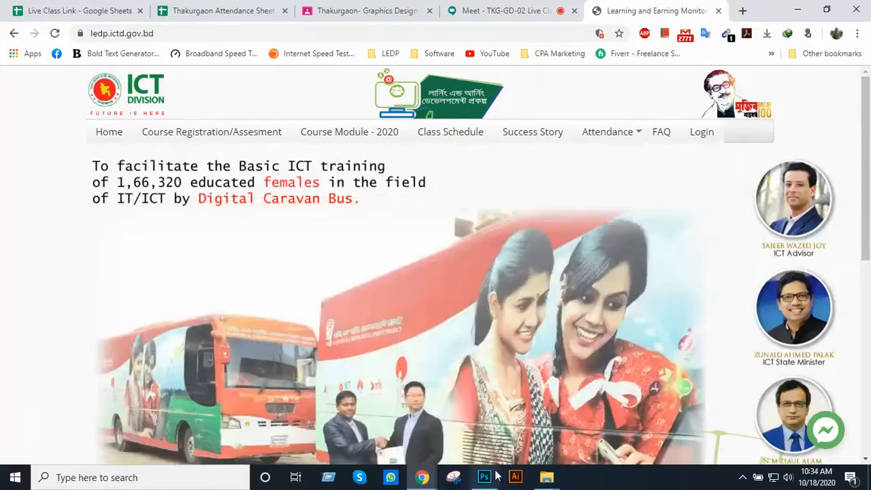
# Switch to Photoshop and close the Untitled-2 infographic and the Untitled-1 BREAK document without saving either
pyautogui.click(491, 477)
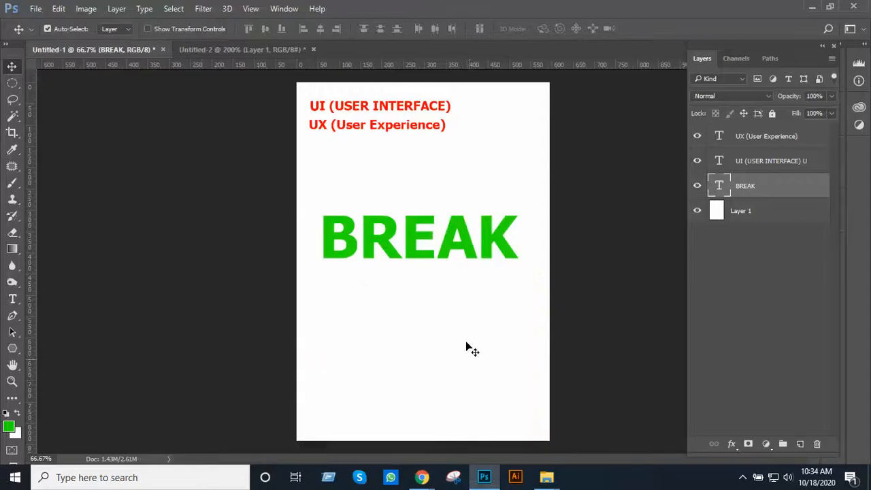
pyautogui.click(268, 53)
pyautogui.click(314, 50)
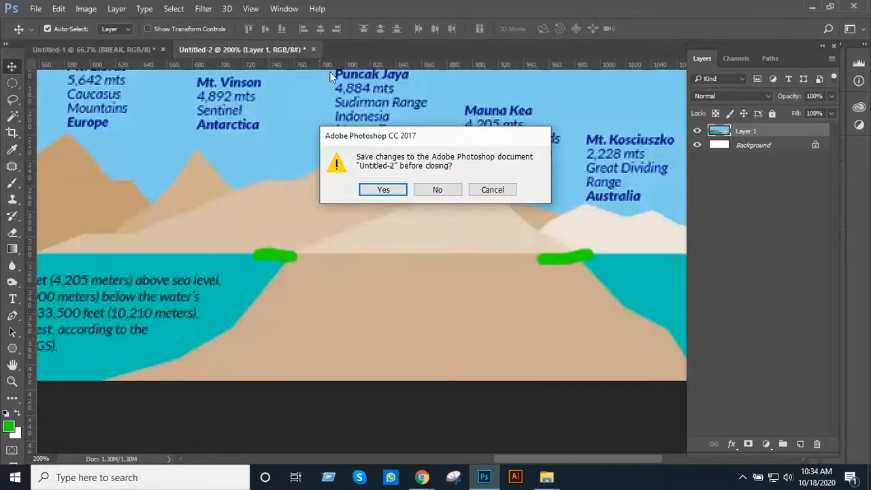
pyautogui.click(431, 187)
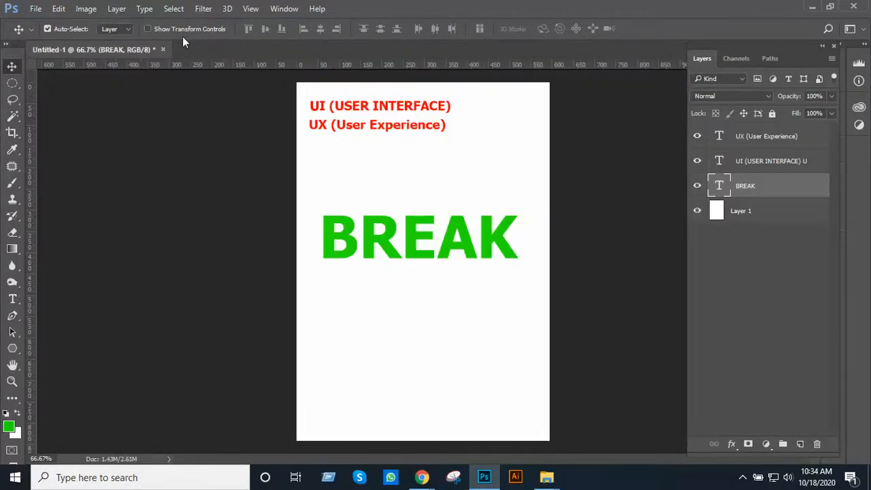
pyautogui.click(163, 50)
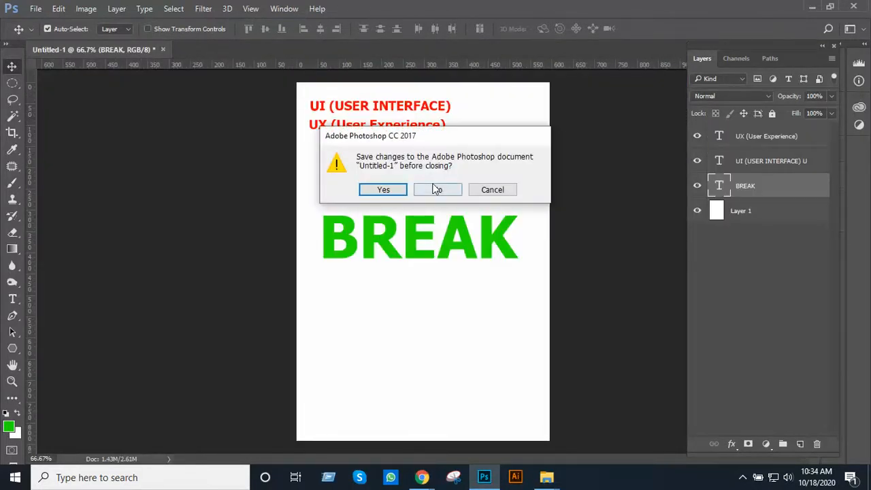
pyautogui.click(432, 188)
# Create a new white RGB document 1920 px wide and 1200 px high at 72 pixels/inch
pyautogui.click(36, 9)
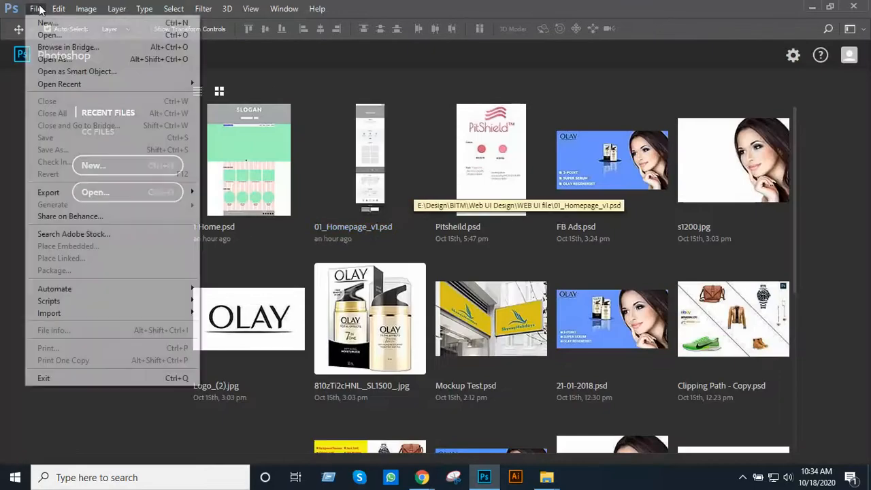
pyautogui.click(47, 24)
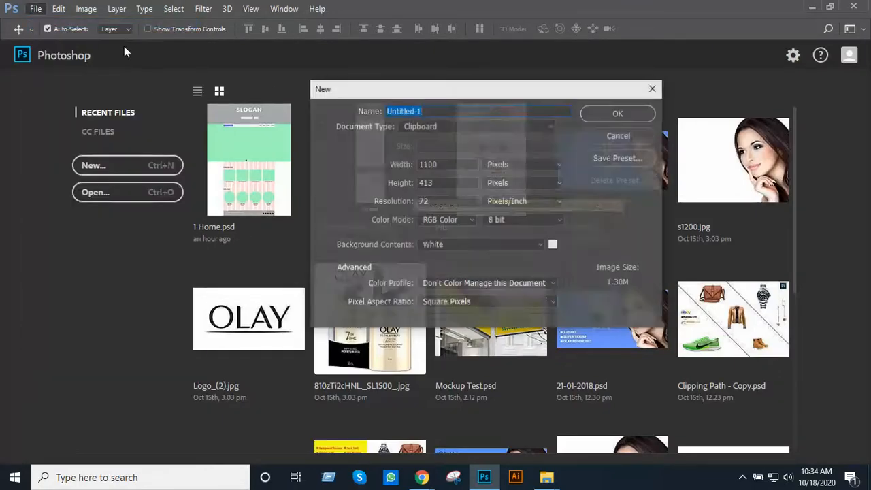
pyautogui.doubleClick(456, 164)
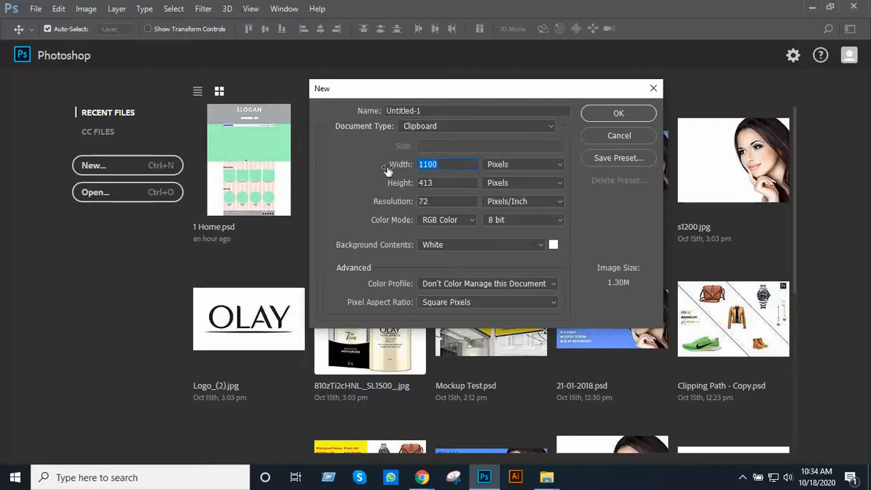
pyautogui.write('1920')
pyautogui.press('Tab')
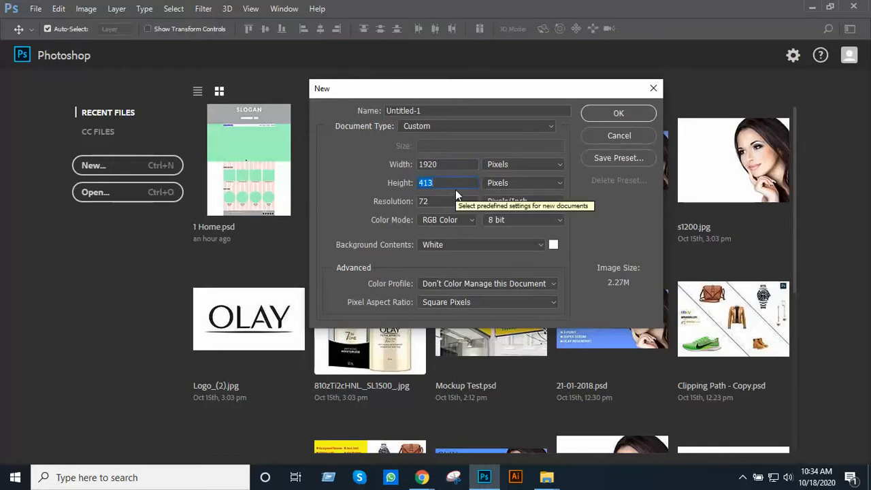
pyautogui.write('1200')
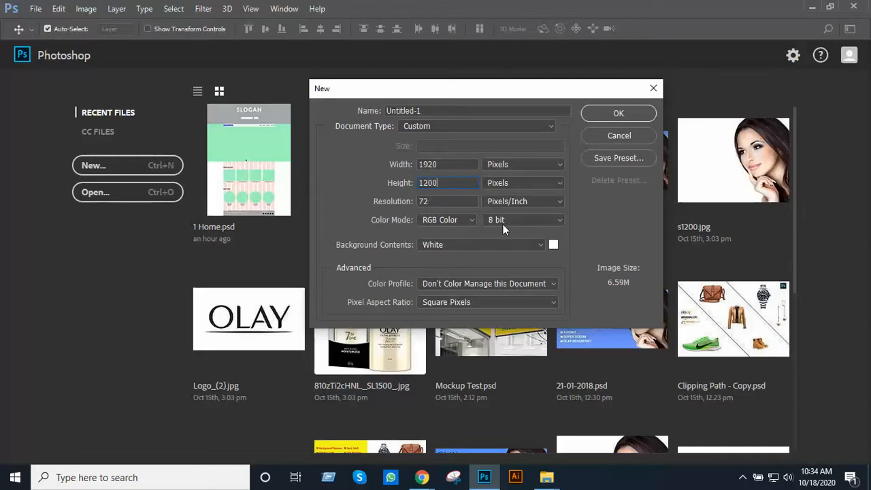
pyautogui.click(601, 114)
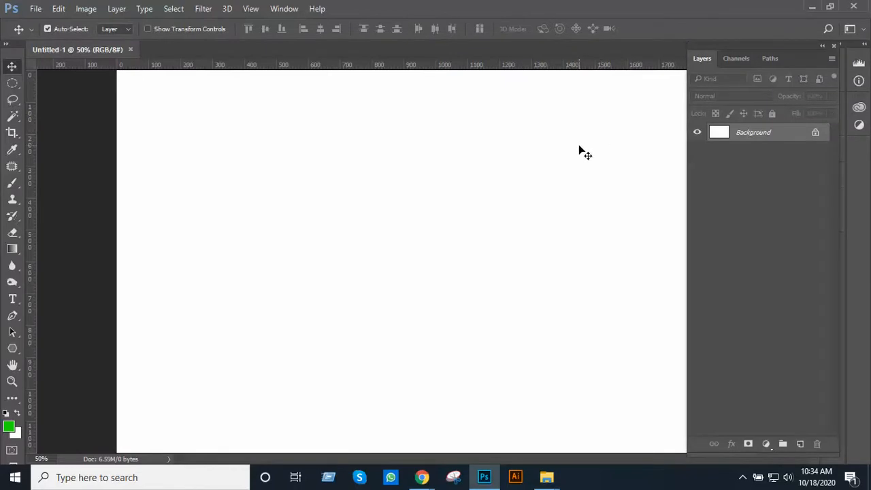
# Extend the canvas vertically at both ends with the Crop tool to about 2200 px high, keeping the width
pyautogui.keyDown('ctrl'); pyautogui.keyDown('alt'); pyautogui.click(548, 162); pyautogui.keyUp('alt'); pyautogui.keyUp('ctrl')
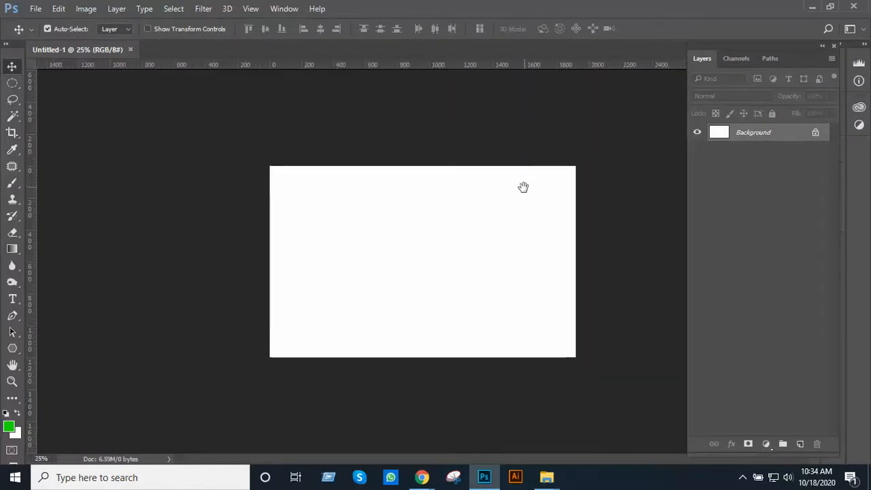
pyautogui.keyDown('ctrl'); pyautogui.click(524, 189); pyautogui.keyUp('ctrl')
pyautogui.hotkey('ctrl', '+')
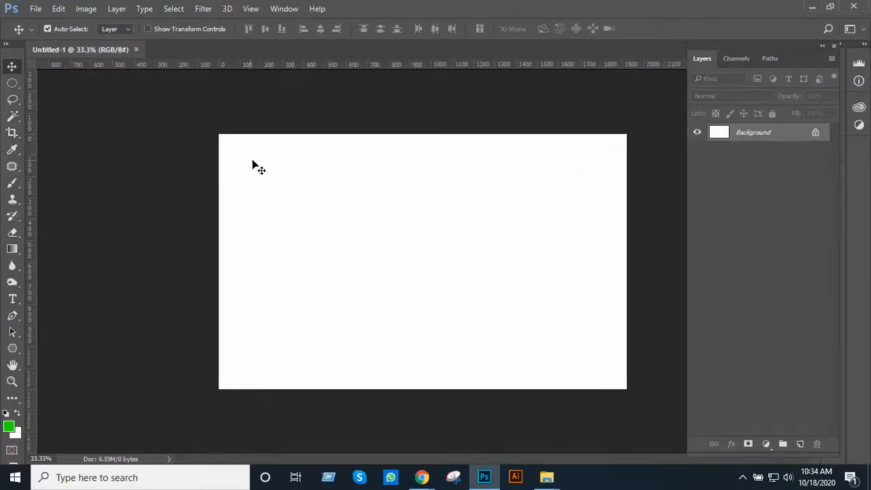
pyautogui.keyDown('ctrl'); pyautogui.keyDown('alt'); pyautogui.click(455, 210); pyautogui.keyUp('alt'); pyautogui.keyUp('ctrl')
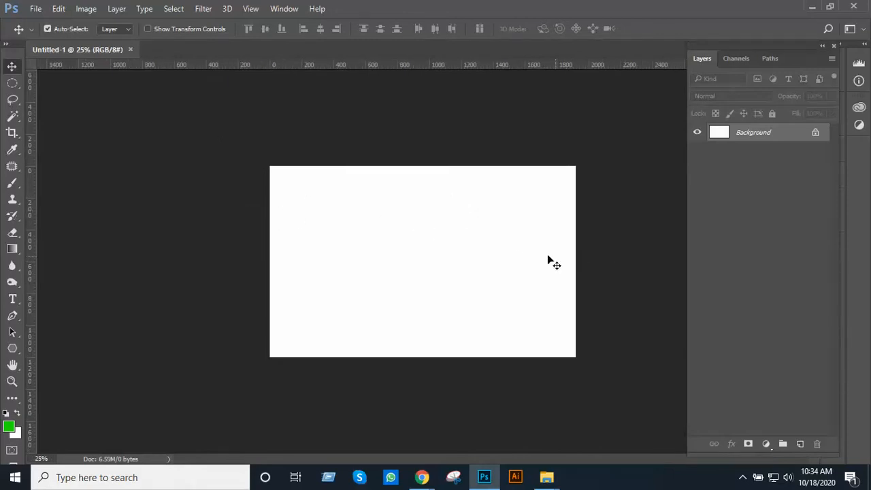
pyautogui.keyDown('ctrl'); pyautogui.keyDown('alt'); pyautogui.click(437, 233); pyautogui.keyUp('alt'); pyautogui.keyUp('ctrl')
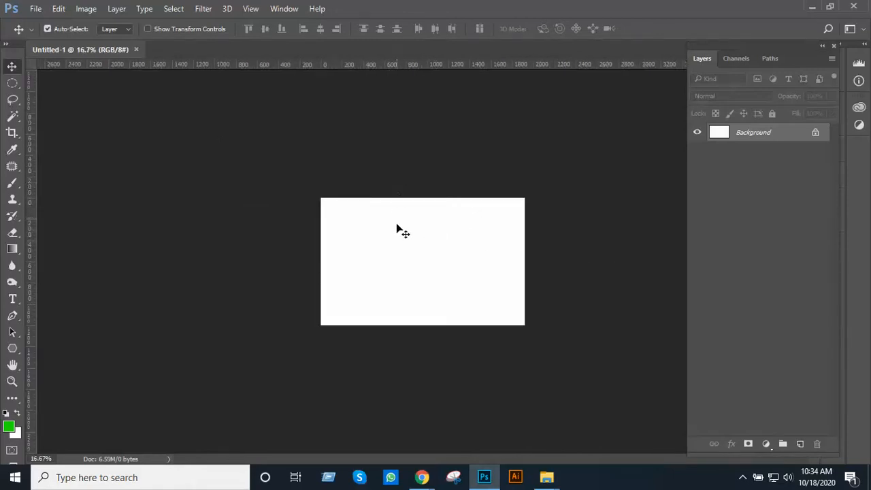
pyautogui.click(12, 132)
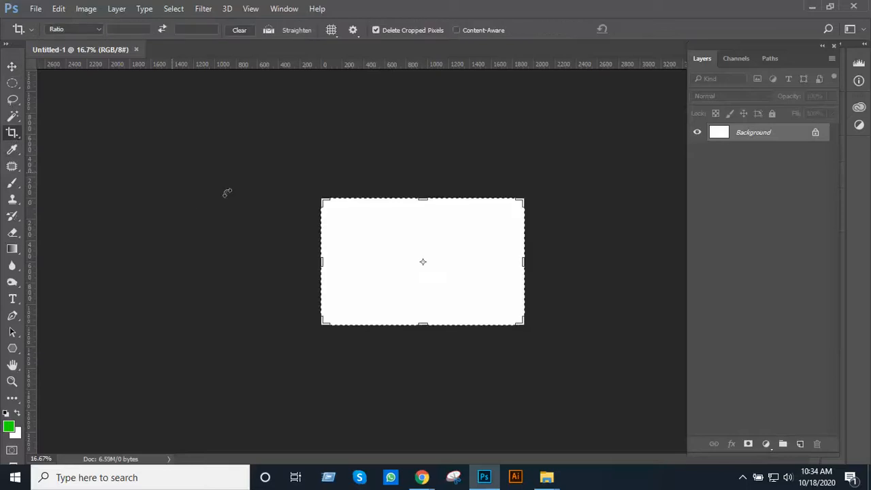
pyautogui.moveTo(419, 327); pyautogui.dragTo(422, 378)
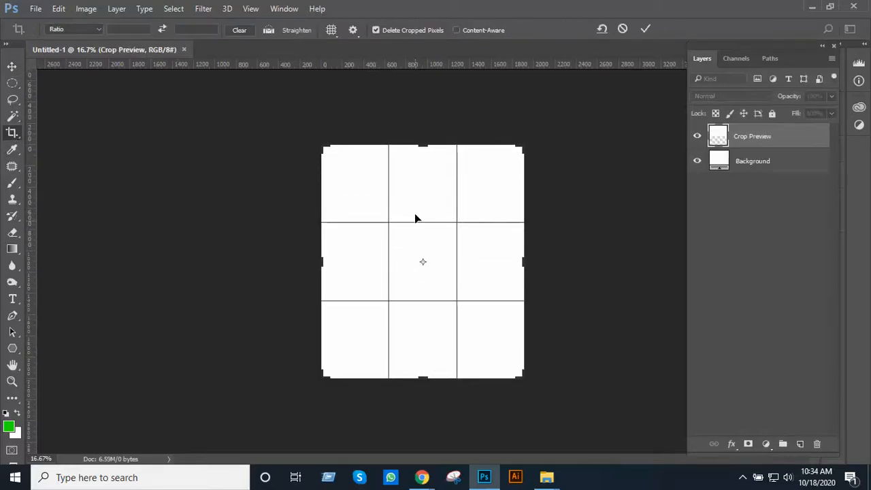
pyautogui.press('Return')
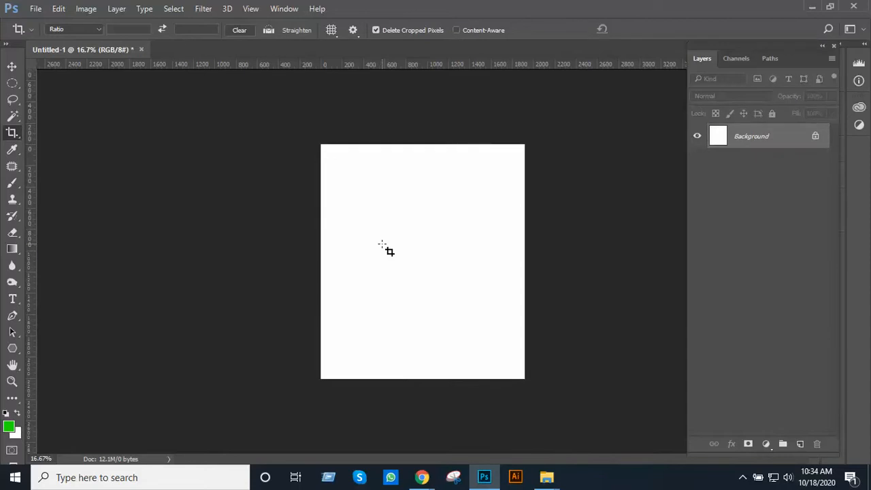
# Display the canvas in full screen mode with the menu bar, and unlock the Background layer
pyautogui.keyDown('ctrl'); pyautogui.click(416, 200); pyautogui.keyUp('ctrl')
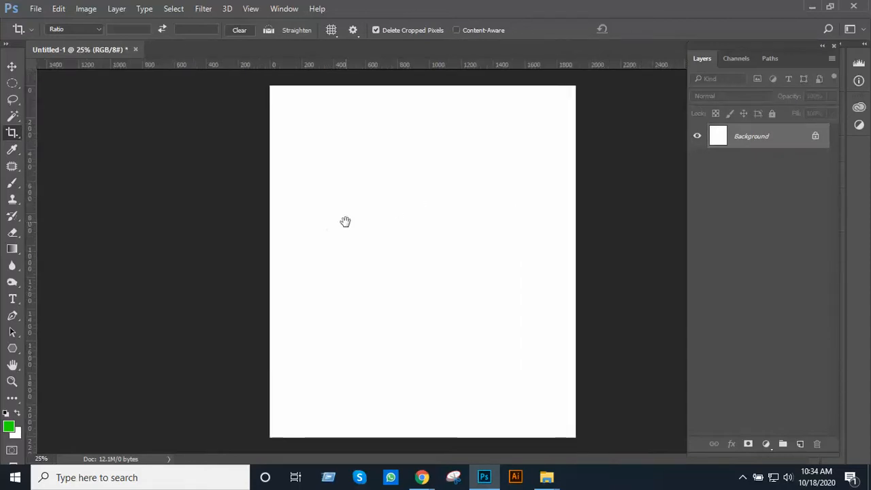
pyautogui.press('f')
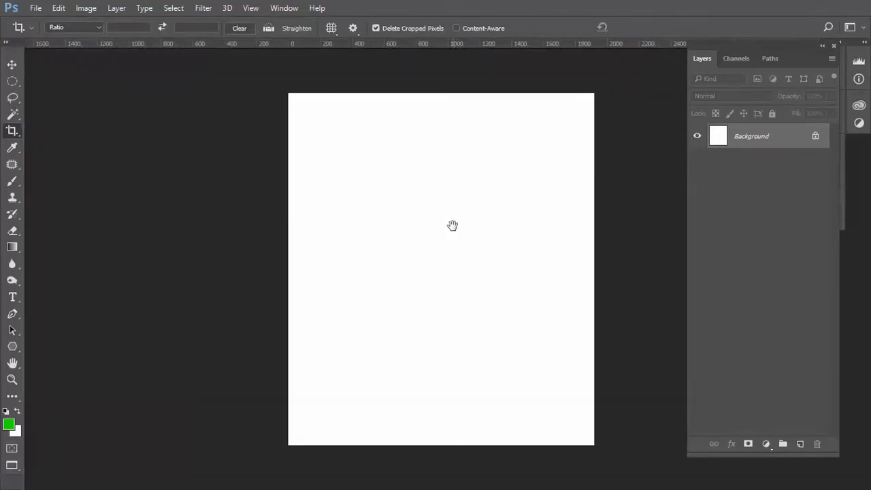
pyautogui.moveTo(453, 226); pyautogui.dragTo(364, 237)
pyautogui.moveTo(532, 221); pyautogui.dragTo(608, 212)
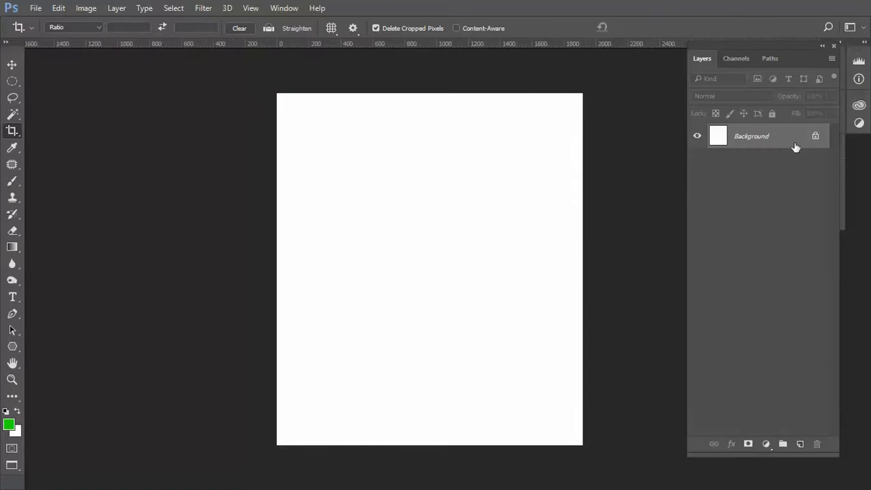
pyautogui.click(815, 136)
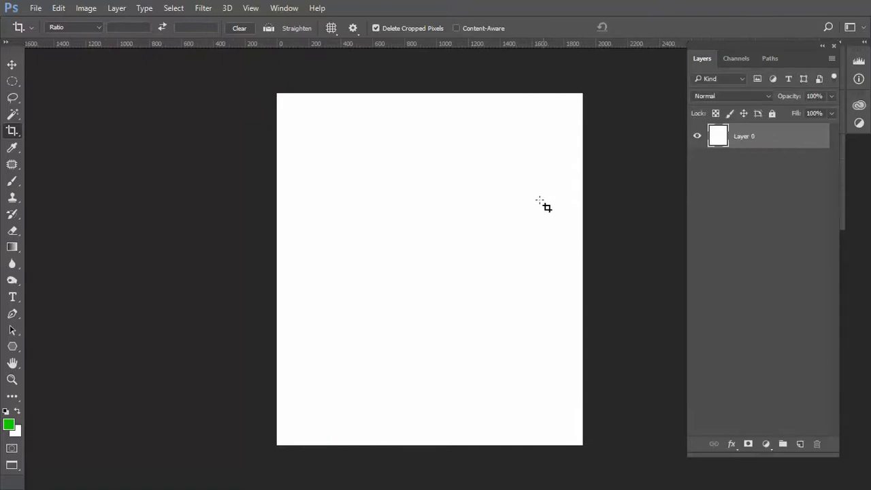
# Start a new guide layout for the canvas and turn off its row guides
pyautogui.moveTo(543, 204); pyautogui.dragTo(483, 224)
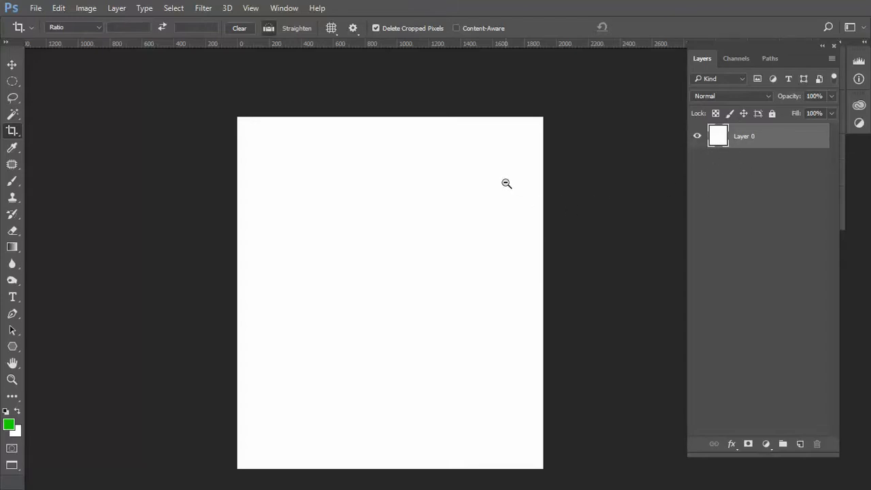
pyautogui.moveTo(505, 183); pyautogui.dragTo(454, 213)
pyautogui.moveTo(404, 275); pyautogui.dragTo(297, 233)
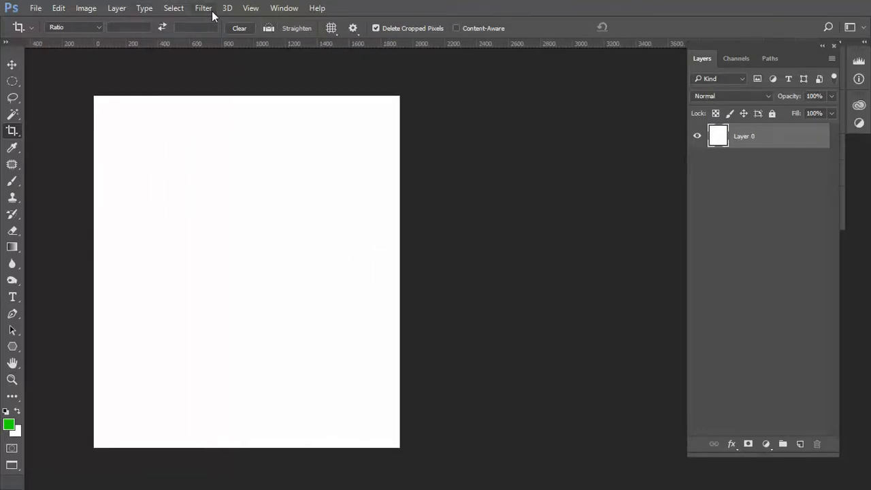
pyautogui.click(250, 8)
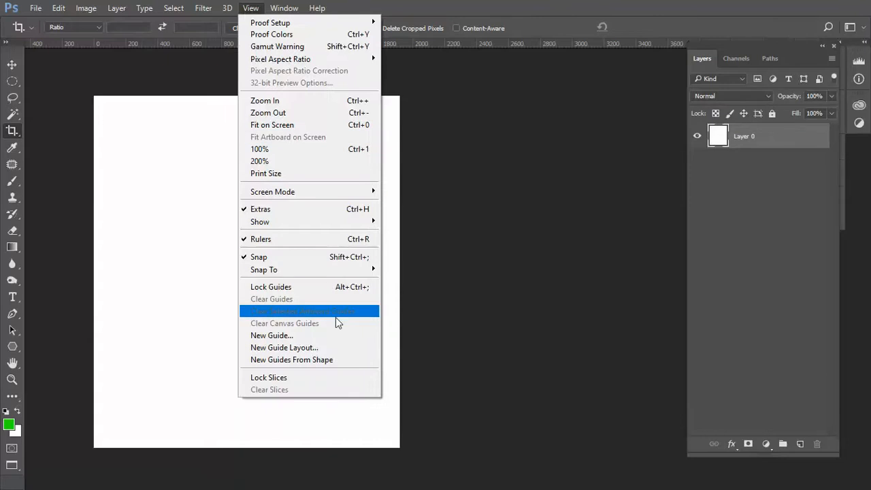
pyautogui.click(301, 348)
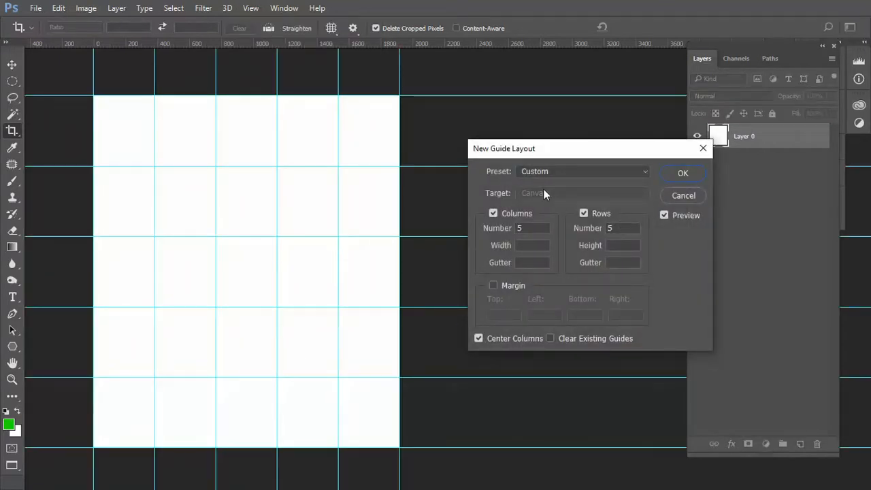
pyautogui.doubleClick(612, 229)
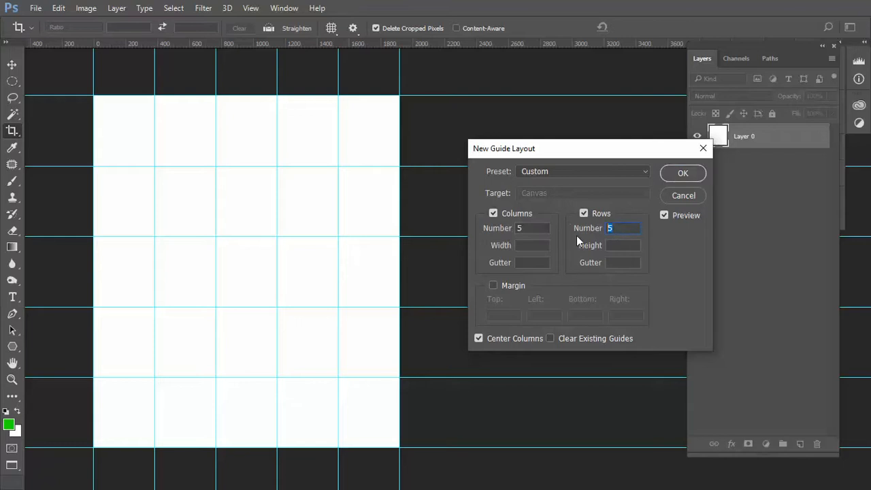
pyautogui.press('BackSpace')
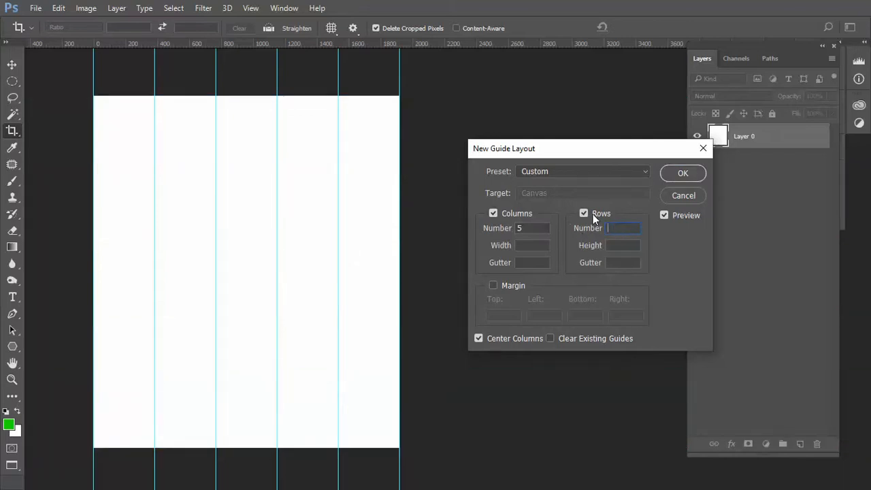
pyautogui.click(584, 213)
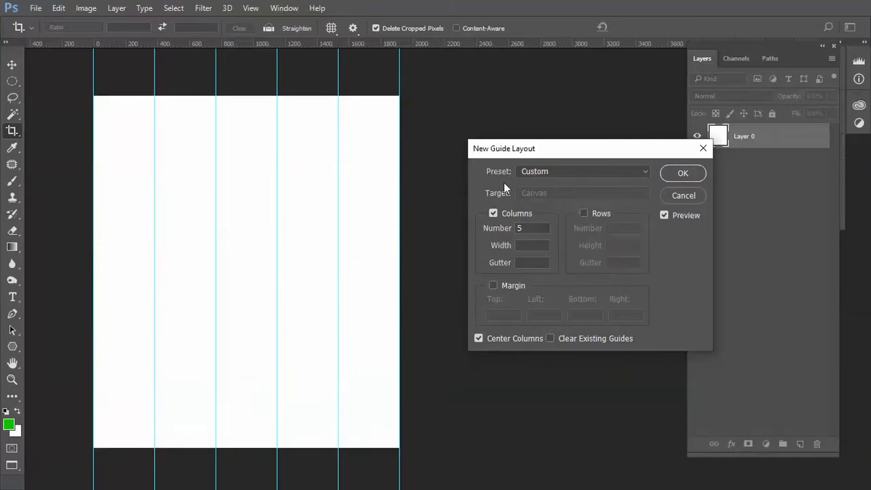
# Set the guide layout to 12 columns, each 70 px wide, with a 30 px gutter
pyautogui.click(499, 233)
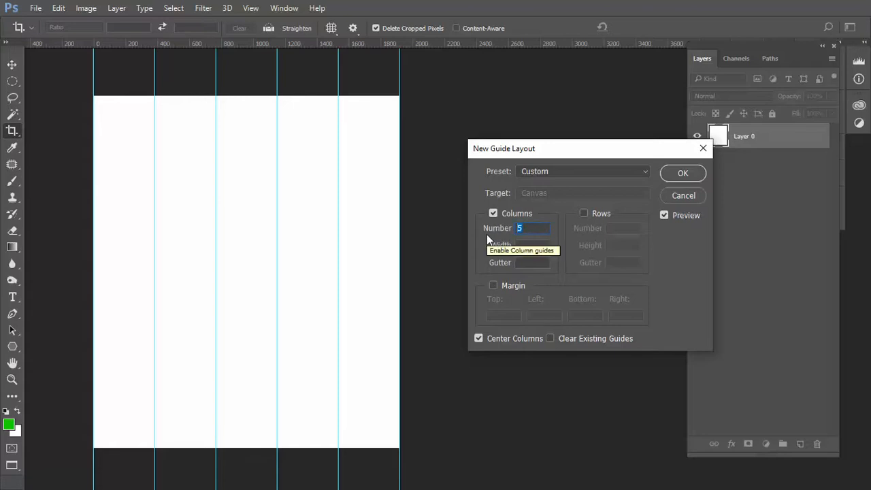
pyautogui.write('12')
pyautogui.press('Tab')
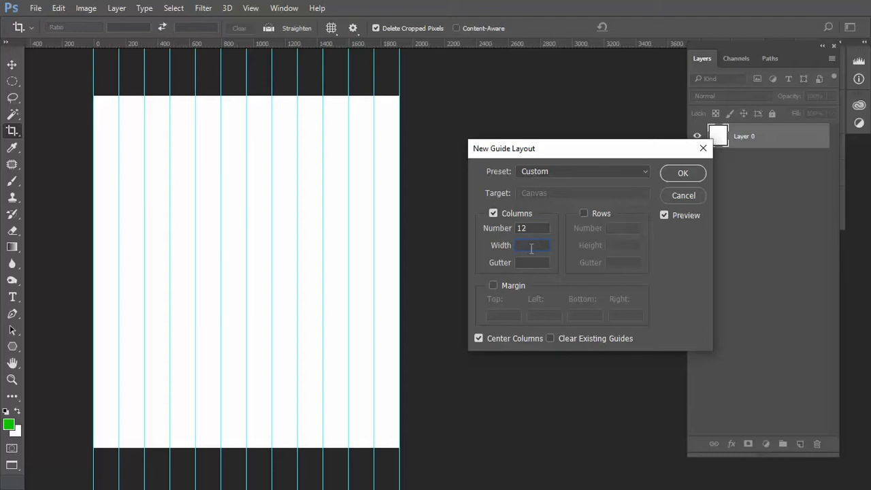
pyautogui.write('70')
pyautogui.press('Tab')
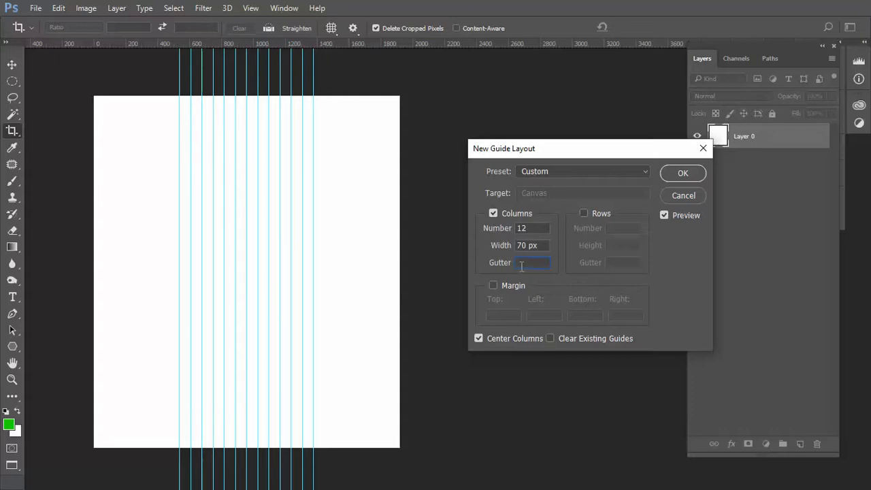
pyautogui.write('30')
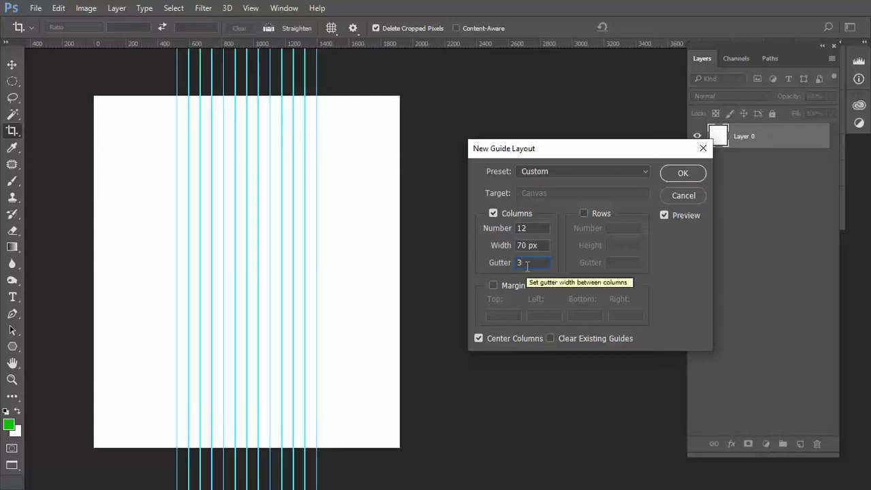
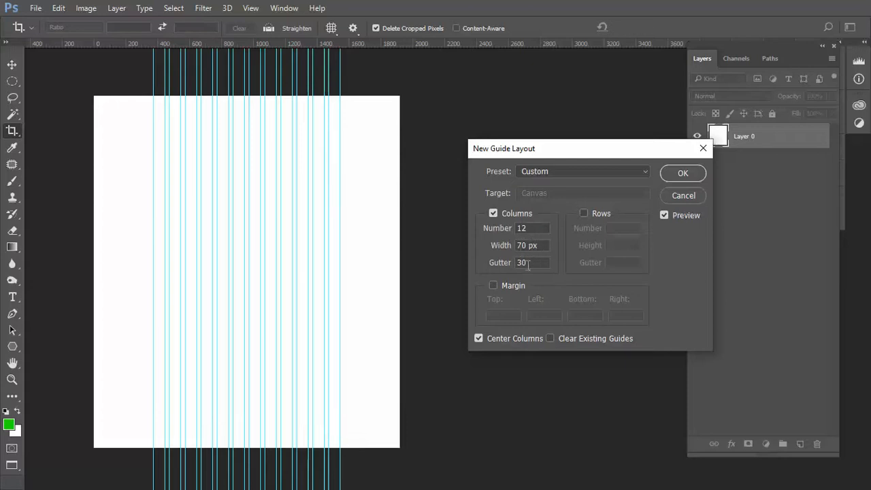
# Apply the 12-column guide layout to the canvas
pyautogui.click(682, 173)
# Examine the column and gutter guides across the page up close and as a whole against the ruler
pyautogui.scroll(1, 340, 151)
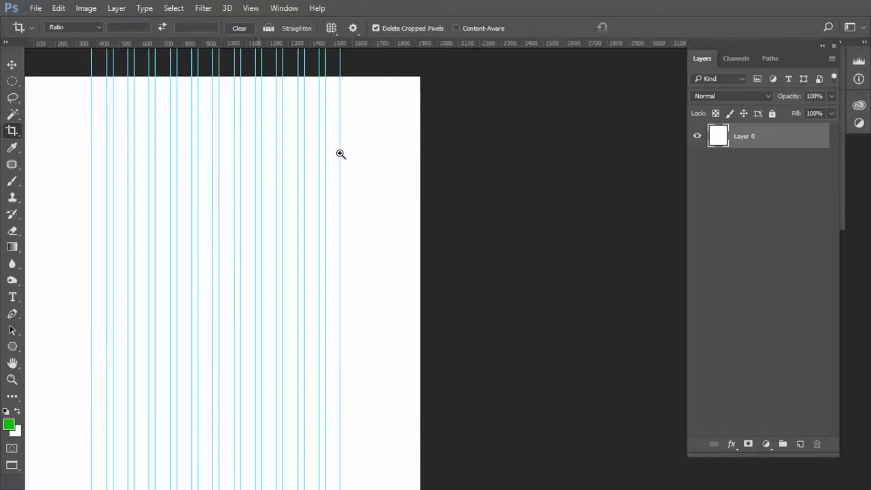
pyautogui.moveTo(227, 239); pyautogui.dragTo(233, 251)
pyautogui.keyDown('ctrl'); pyautogui.click(230, 251); pyautogui.keyUp('ctrl')
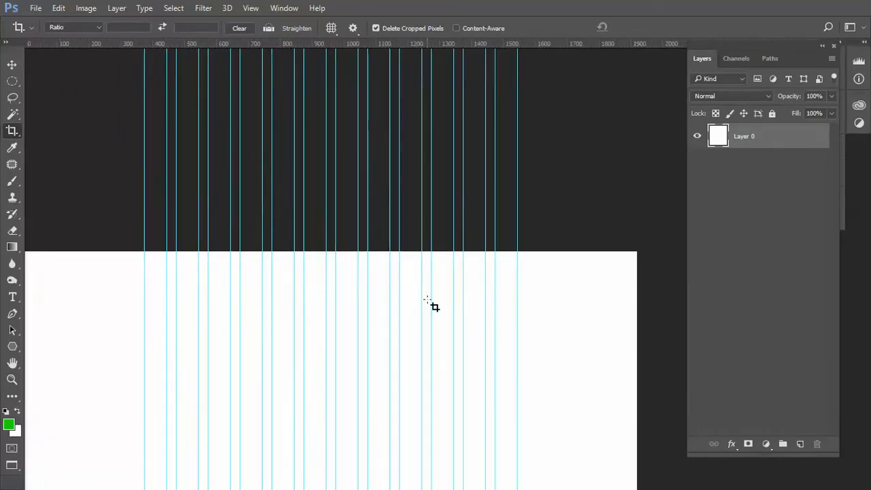
pyautogui.keyDown('ctrl'); pyautogui.click(399, 299); pyautogui.keyUp('ctrl')
pyautogui.keyDown('ctrl'); pyautogui.click(399, 299); pyautogui.keyUp('ctrl')
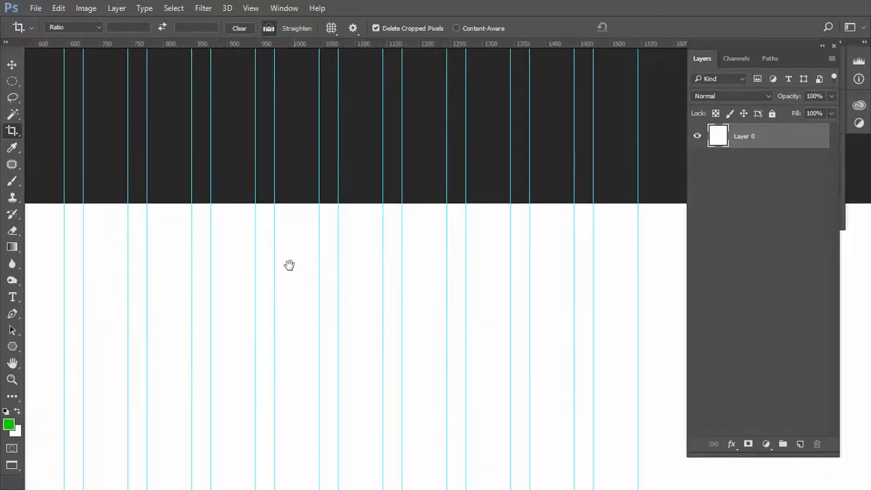
pyautogui.moveTo(290, 265); pyautogui.dragTo(414, 292)
pyautogui.keyDown('alt'); pyautogui.click(422, 288); pyautogui.keyUp('alt')
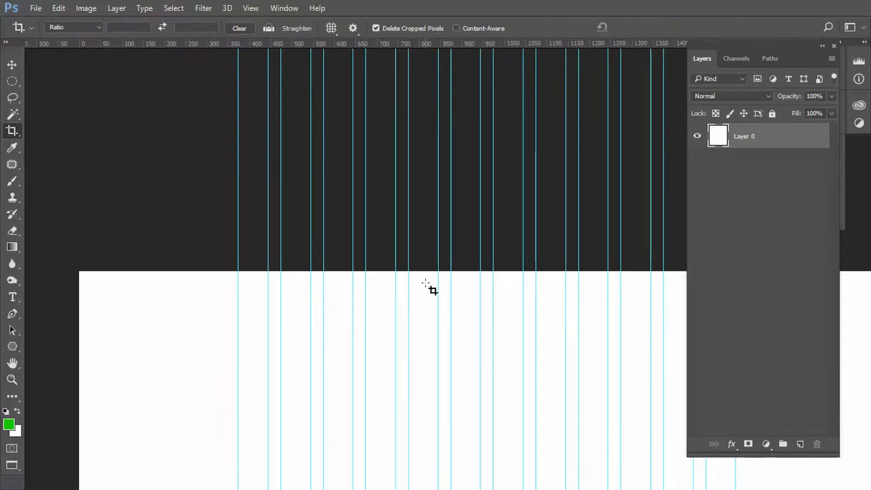
pyautogui.moveTo(639, 321); pyautogui.dragTo(395, 324)
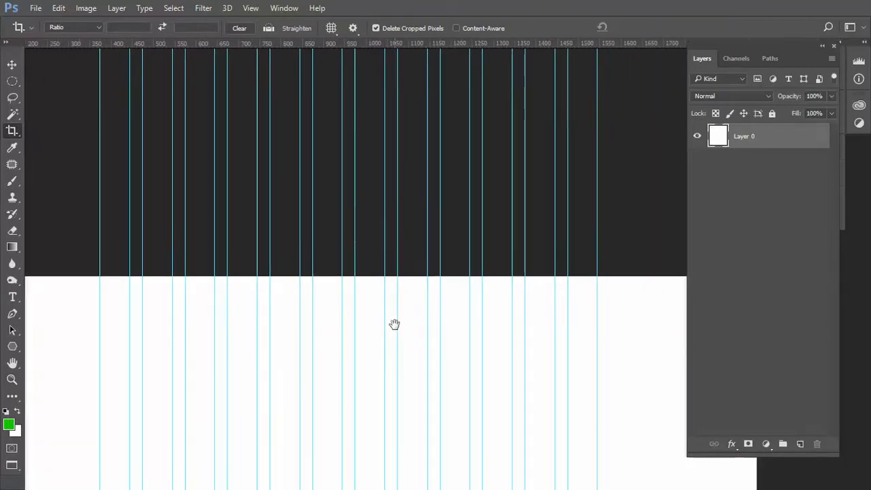
pyautogui.scroll(5, 272, 268)
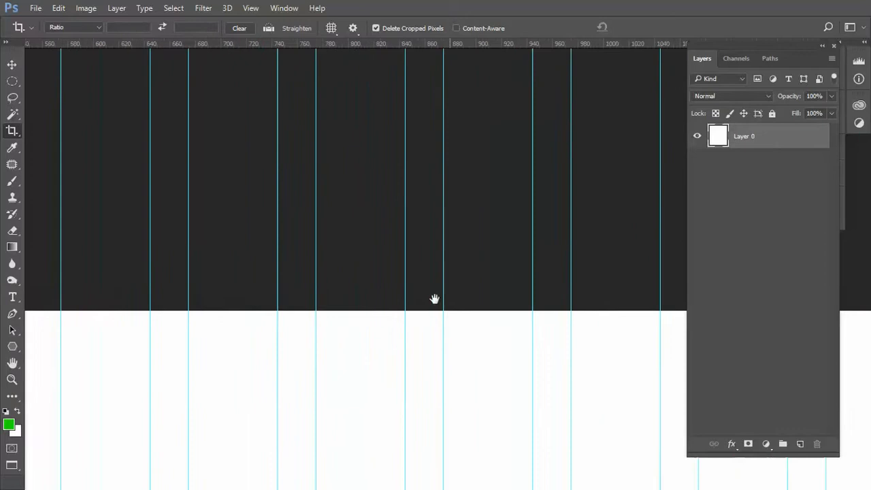
pyautogui.moveTo(434, 300); pyautogui.dragTo(584, 315)
pyautogui.keyDown('ctrl'); pyautogui.click(362, 276); pyautogui.keyUp('ctrl')
pyautogui.moveTo(340, 281); pyautogui.dragTo(592, 291)
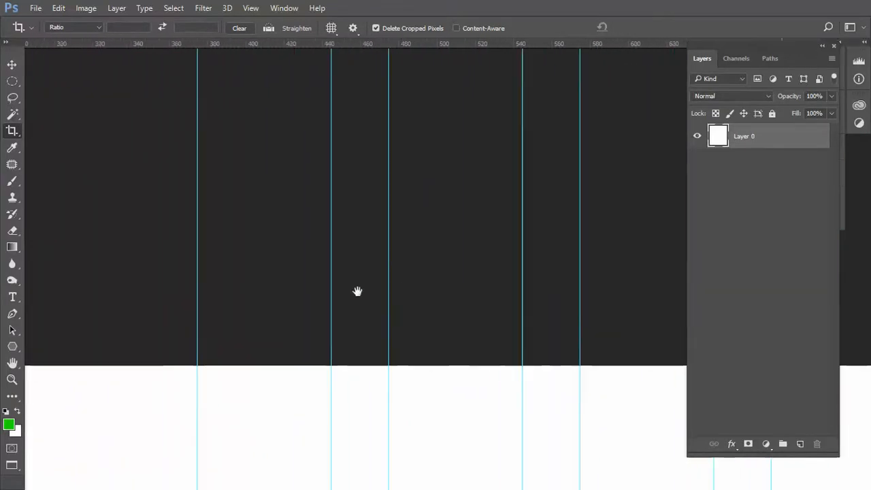
pyautogui.moveTo(357, 292); pyautogui.dragTo(381, 292)
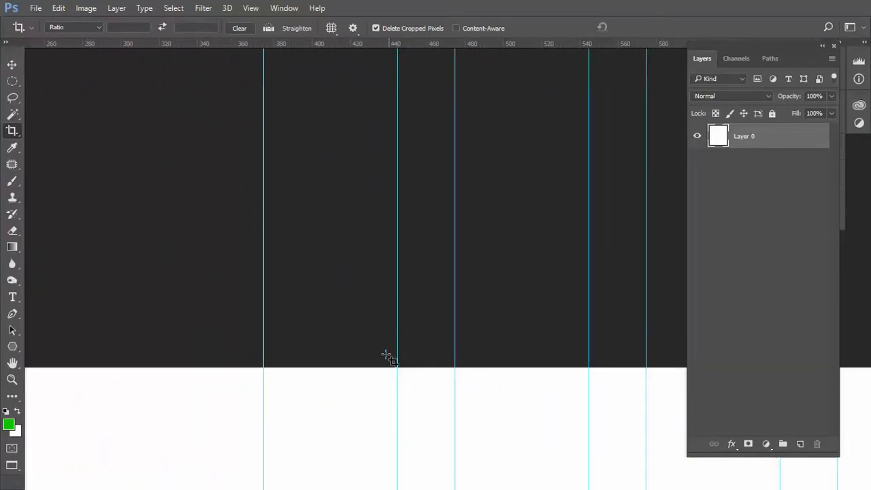
pyautogui.moveTo(395, 399); pyautogui.dragTo(385, 331)
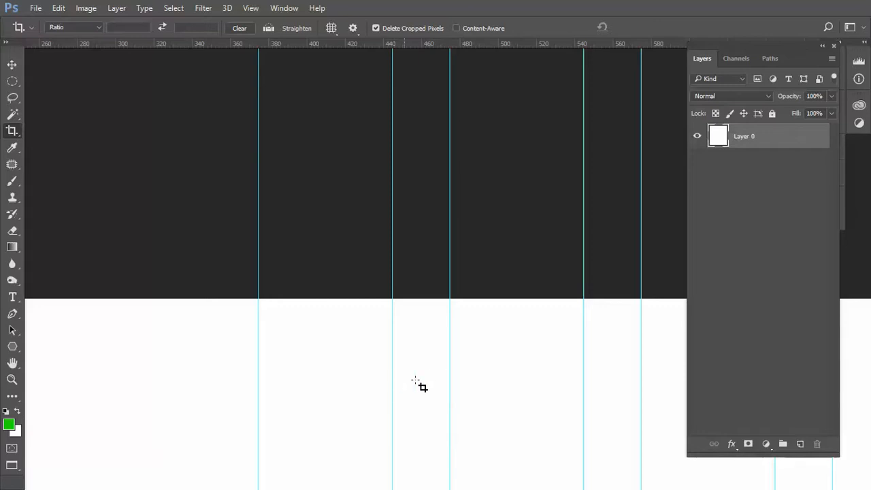
pyautogui.keyDown('alt'); pyautogui.click(465, 382); pyautogui.keyUp('alt')
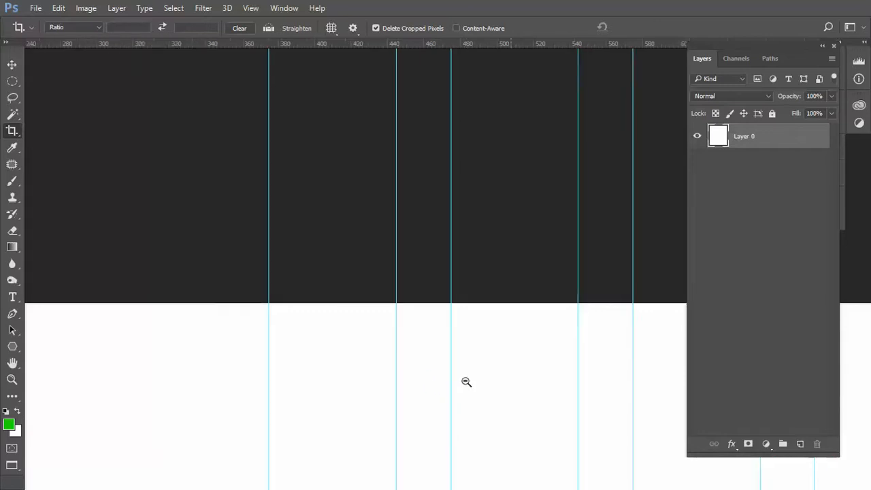
pyautogui.keyDown('alt'); pyautogui.click(466, 381); pyautogui.keyUp('alt')
pyautogui.keyDown('alt'); pyautogui.click(466, 382); pyautogui.keyUp('alt')
pyautogui.keyDown('alt'); pyautogui.click(466, 382); pyautogui.keyUp('alt')
pyautogui.keyDown('alt'); pyautogui.click(466, 382); pyautogui.keyUp('alt')
pyautogui.moveTo(486, 386); pyautogui.dragTo(459, 366)
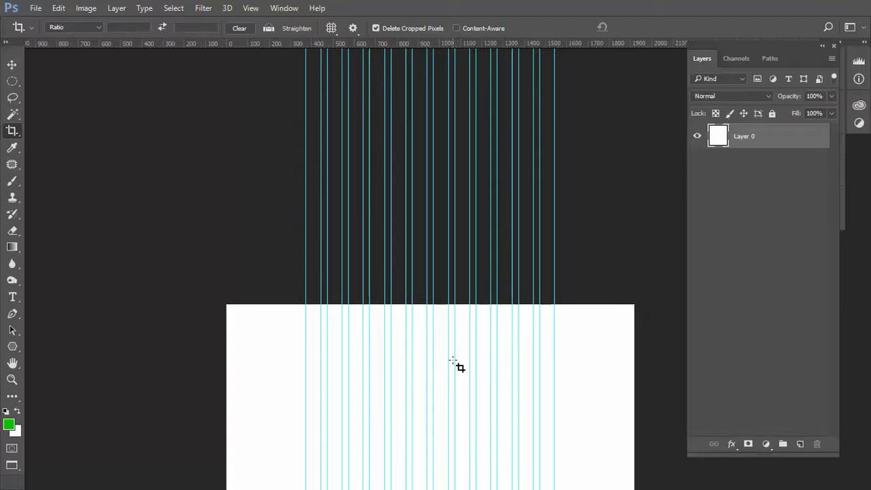
# Remove the guides and reapply a 12-column guide layout with 70 px columns, 30 px gutters and Center Columns enabled
pyautogui.press('ctrl')
pyautogui.hotkey('ctrl', ';')
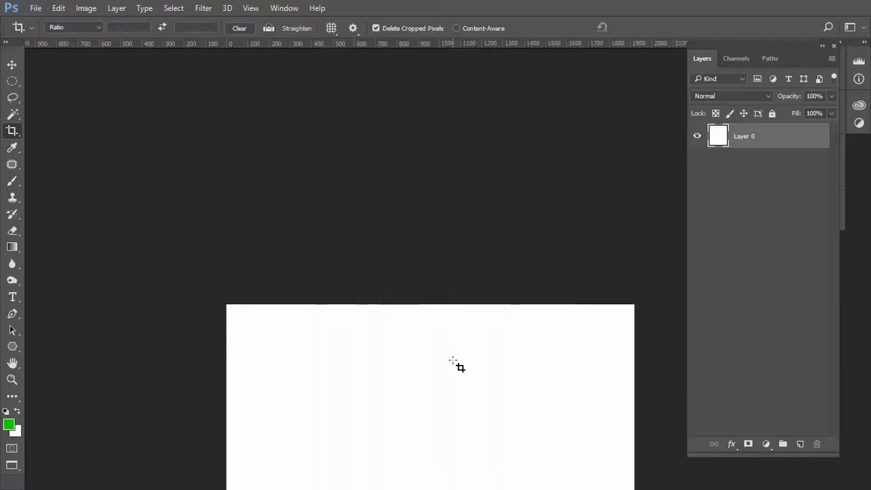
pyautogui.click(251, 8)
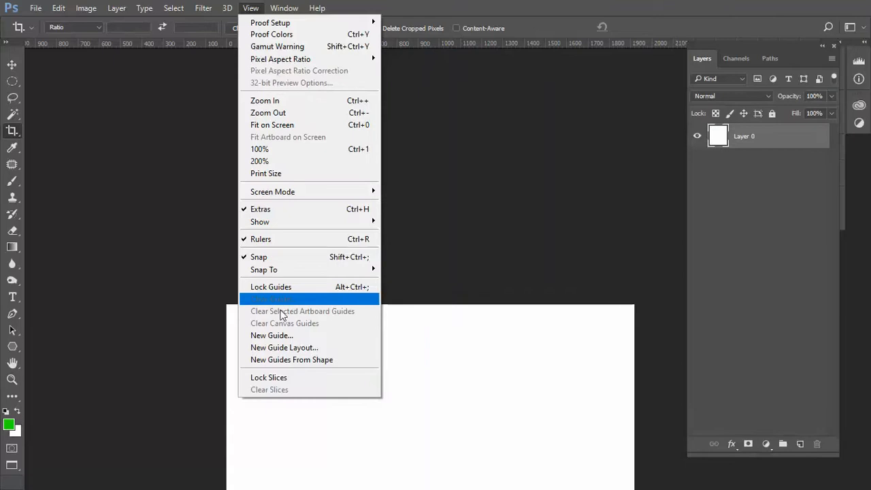
pyautogui.click(282, 347)
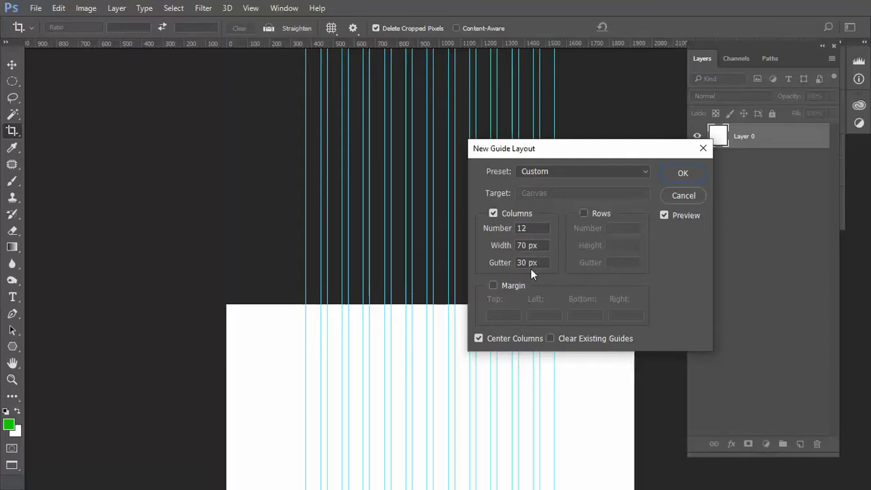
pyautogui.click(479, 338)
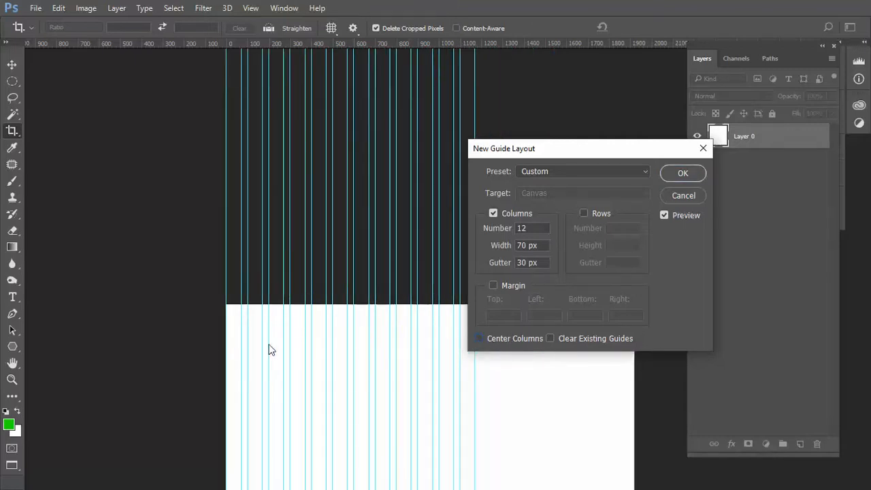
pyautogui.click(477, 339)
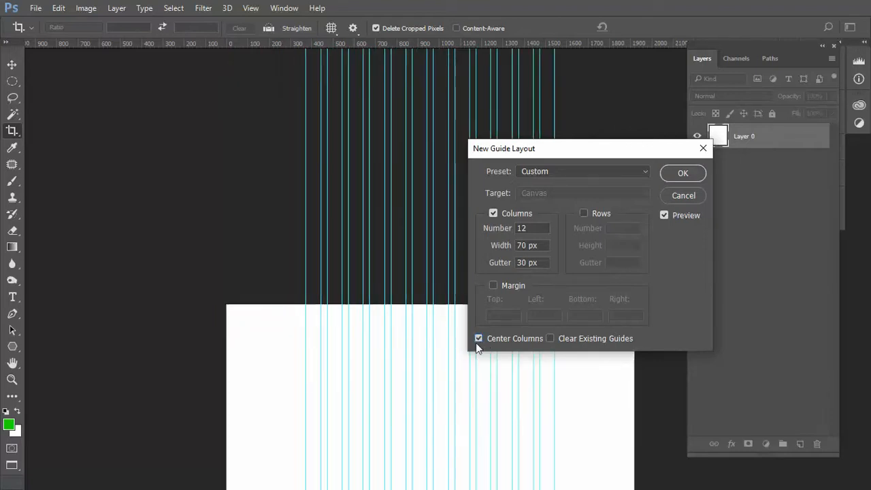
pyautogui.moveTo(598, 154); pyautogui.dragTo(606, 93)
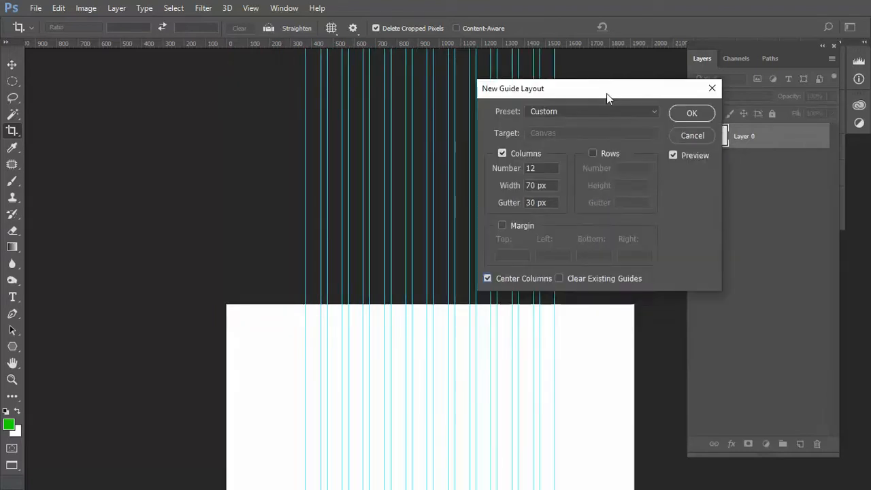
pyautogui.click(689, 114)
# Lock the guides of the column grid
pyautogui.scroll(2, 382, 324)
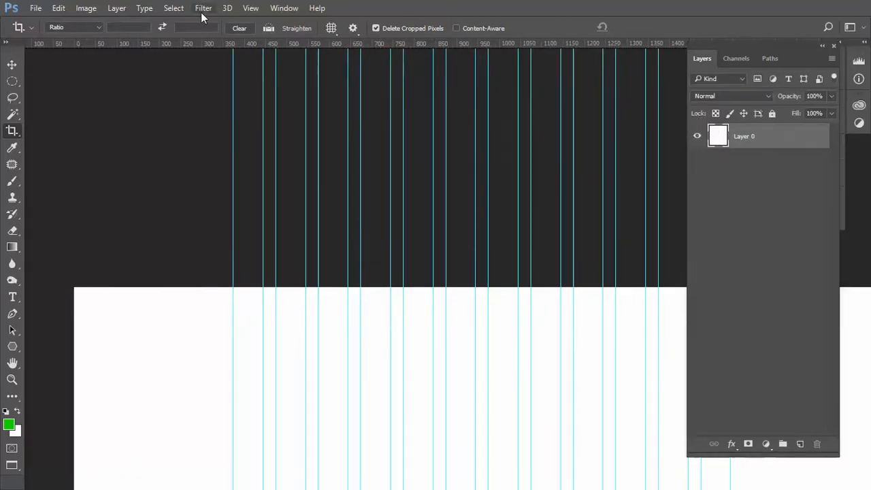
pyautogui.click(246, 8)
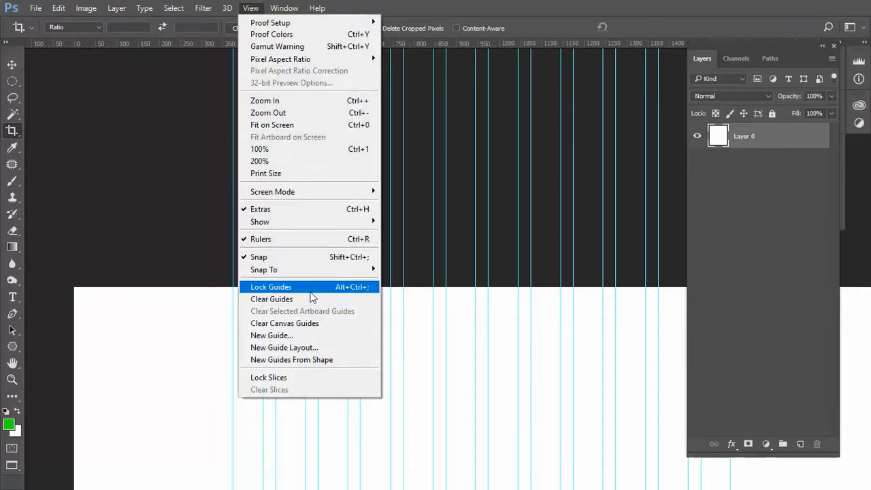
pyautogui.click(309, 292)
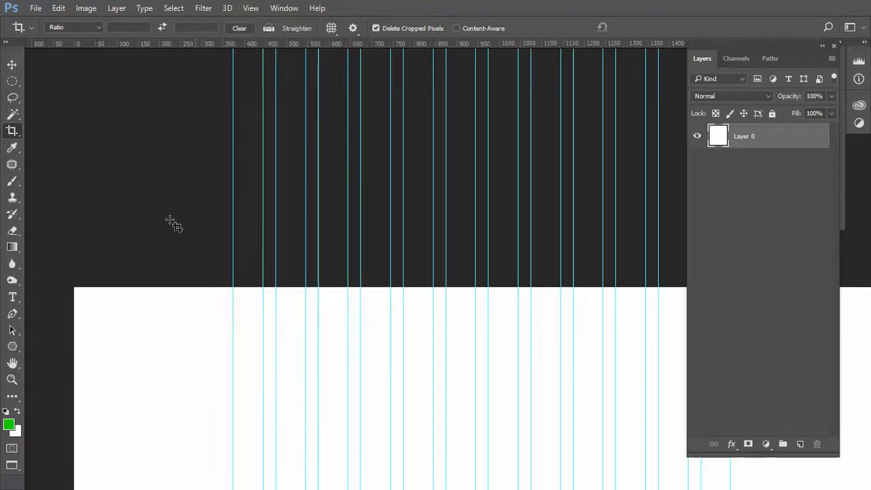
# Switch to the Move tool and examine the column grid and the side margins of the page
pyautogui.click(12, 65)
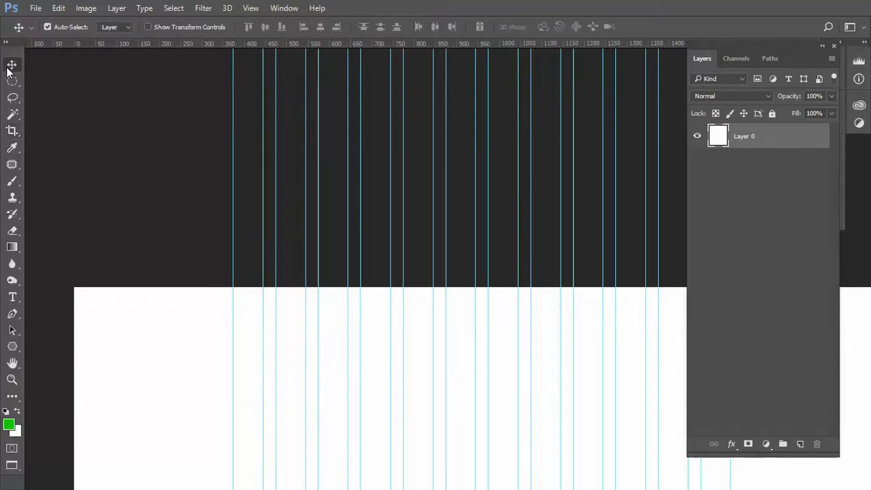
pyautogui.keyDown('alt'); pyautogui.click(539, 291); pyautogui.keyUp('alt')
pyautogui.keyDown('alt'); pyautogui.click(539, 291); pyautogui.keyUp('alt')
pyautogui.moveTo(502, 306); pyautogui.dragTo(374, 338)
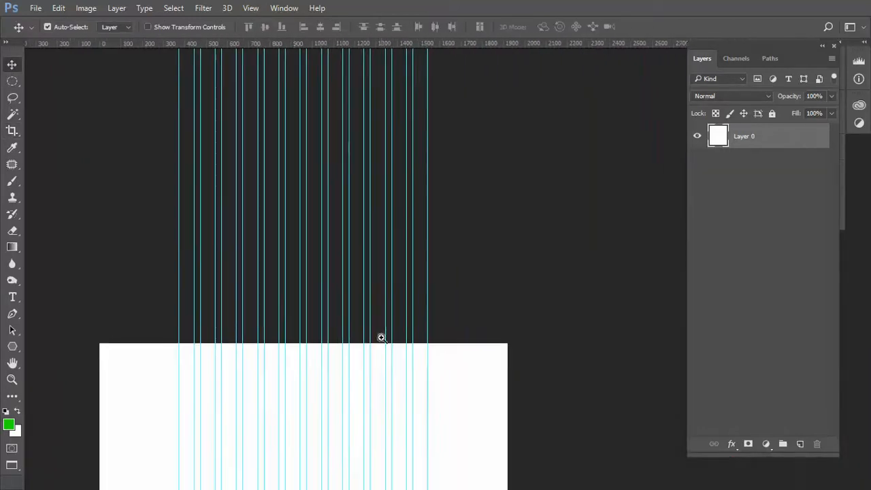
pyautogui.keyDown('ctrl'); pyautogui.click(381, 338); pyautogui.keyUp('ctrl')
pyautogui.moveTo(361, 369); pyautogui.dragTo(408, 315)
pyautogui.moveTo(406, 347); pyautogui.dragTo(412, 319)
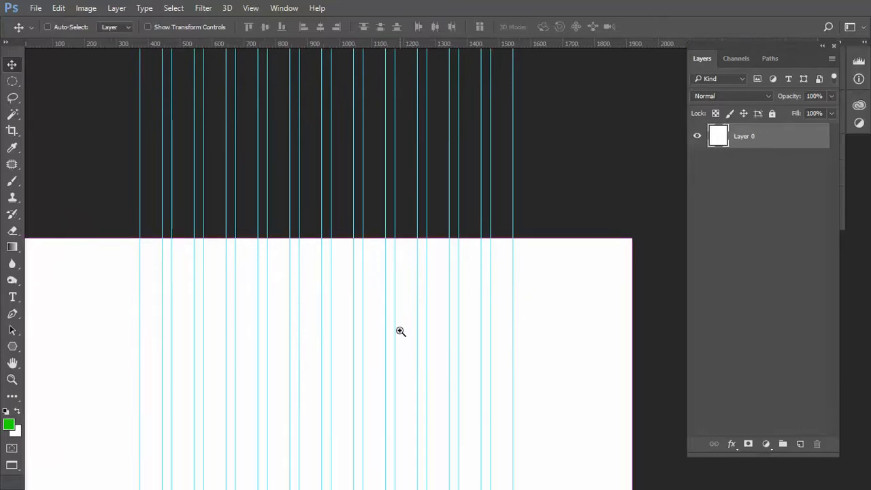
pyautogui.keyDown('ctrl'); pyautogui.click(399, 331); pyautogui.keyUp('ctrl')
pyautogui.moveTo(398, 330); pyautogui.dragTo(412, 360)
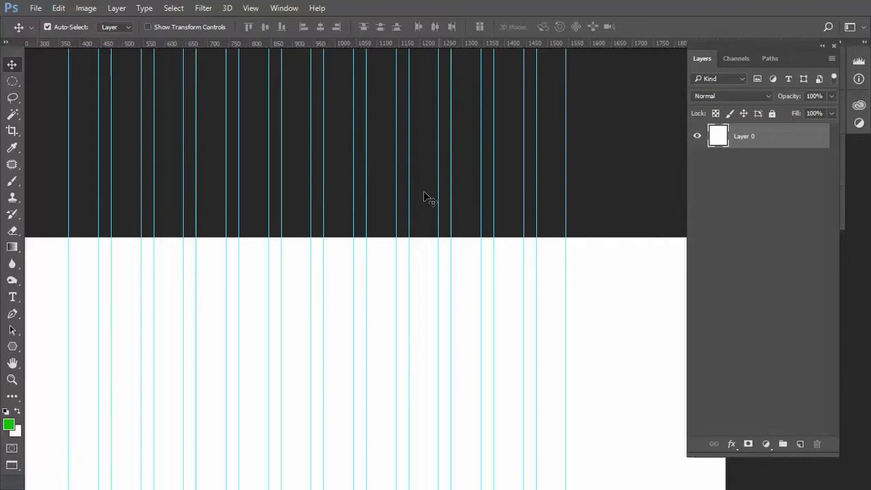
pyautogui.keyDown('ctrl'); pyautogui.keyDown('alt'); pyautogui.click(411, 252); pyautogui.keyUp('alt'); pyautogui.keyUp('ctrl')
pyautogui.keyDown('ctrl'); pyautogui.keyDown('alt'); pyautogui.click(411, 253); pyautogui.keyUp('alt'); pyautogui.keyUp('ctrl')
pyautogui.keyDown('ctrl'); pyautogui.keyDown('alt'); pyautogui.click(410, 254); pyautogui.keyUp('alt'); pyautogui.keyUp('ctrl')
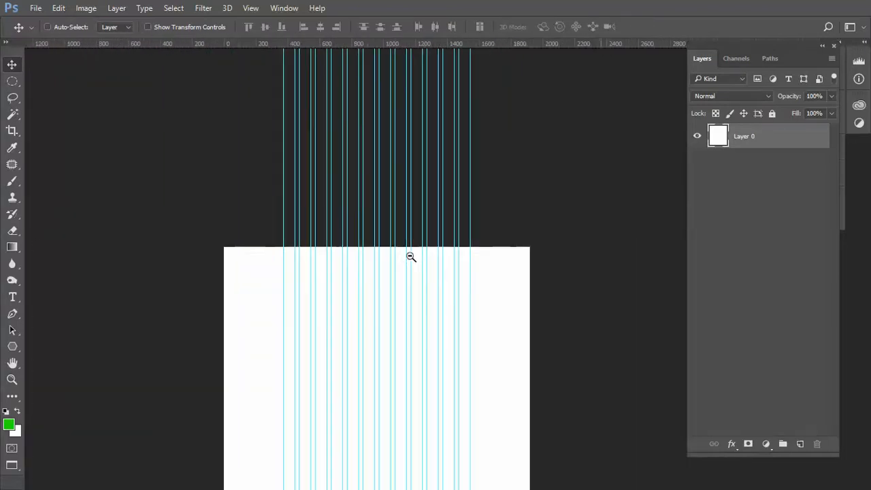
# Start saving the document under a new name and choose the Class 40 folder inside Thakurgaon > Batch 02
pyautogui.click(35, 8)
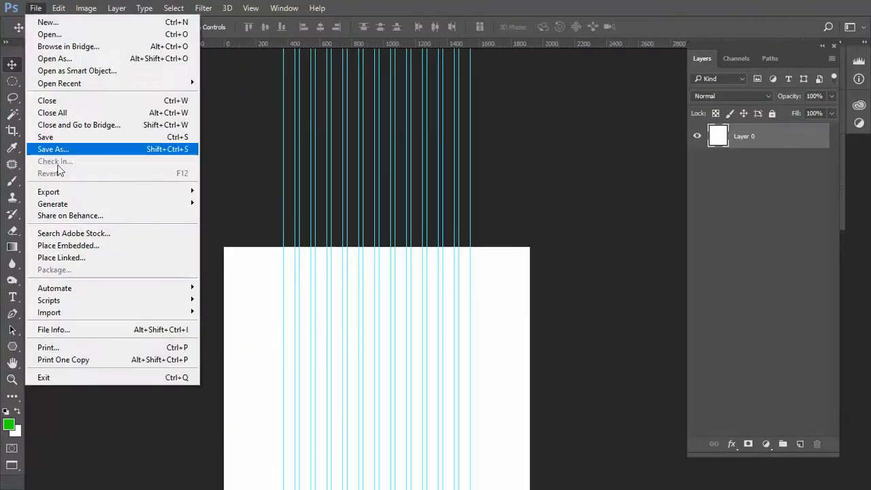
pyautogui.click(92, 154)
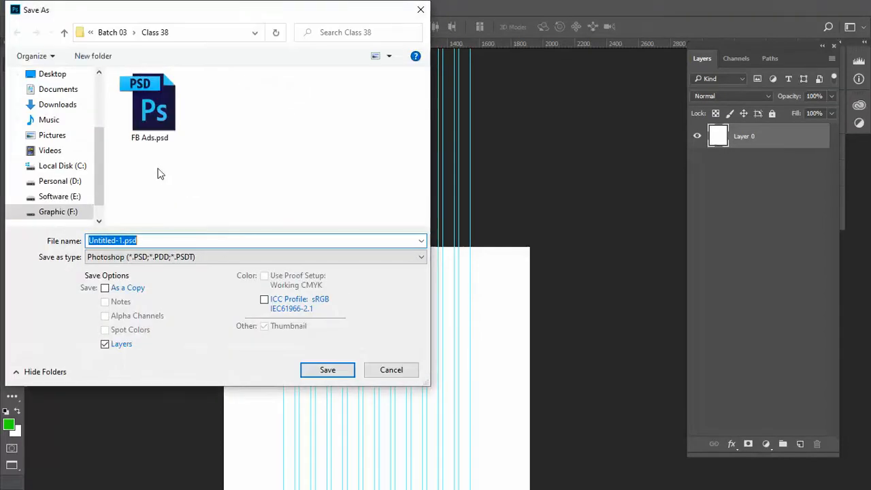
pyautogui.click(90, 32)
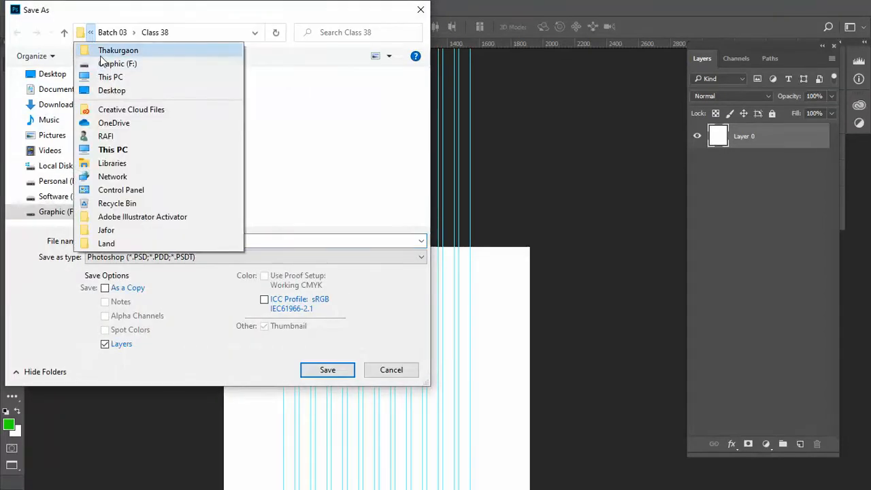
pyautogui.click(108, 51)
pyautogui.doubleClick(155, 137)
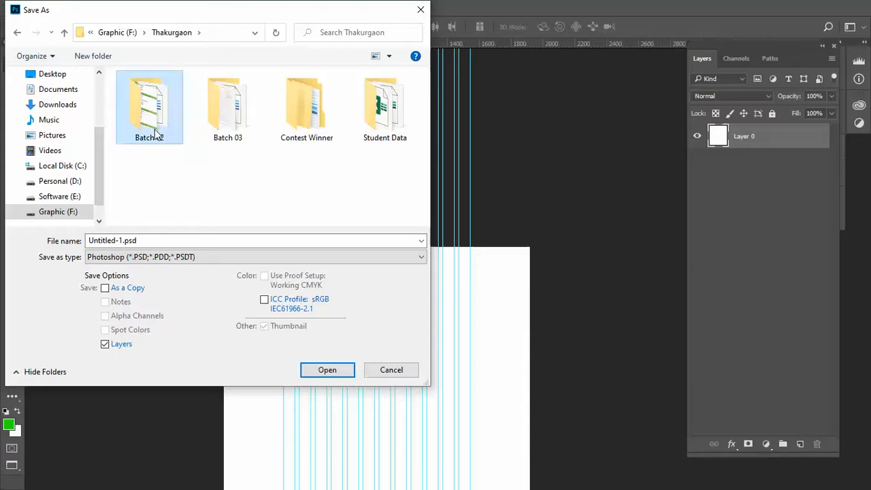
pyautogui.scroll(-5, 200, 163)
pyautogui.scroll(-5, 197, 167)
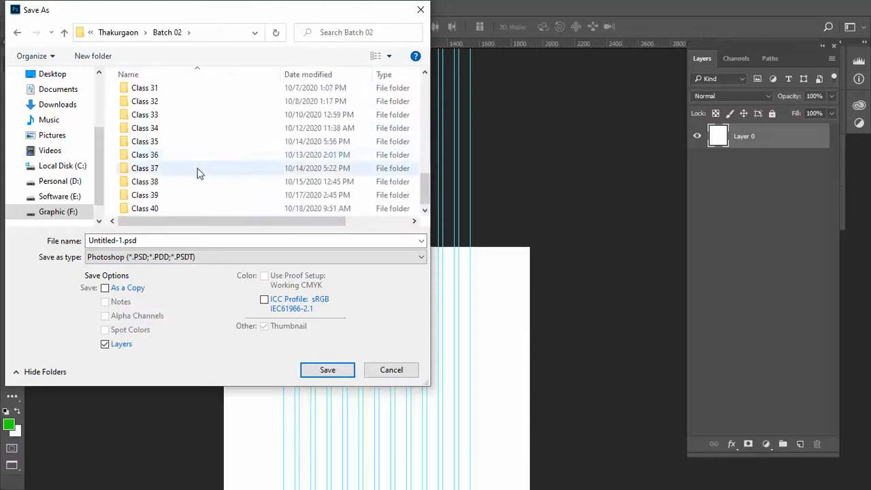
pyautogui.doubleClick(196, 211)
# Name the file Bootstrap Grid and save it as a Photoshop document
pyautogui.click(166, 241)
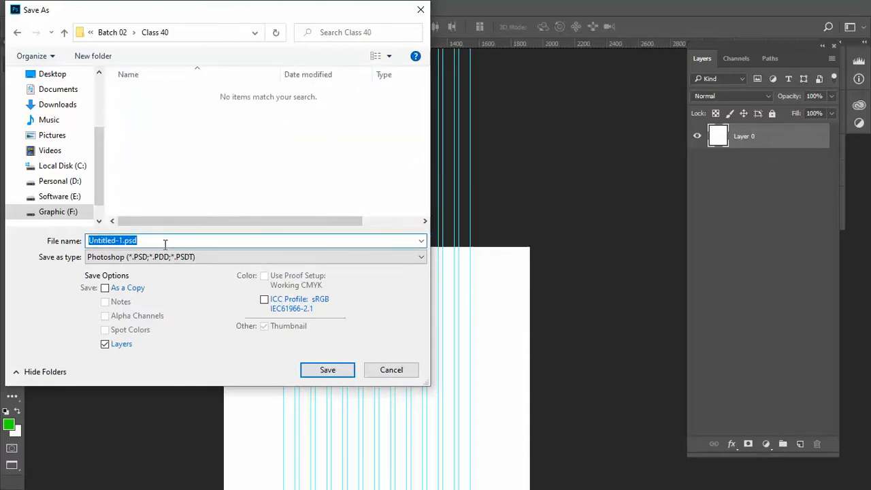
pyautogui.write('Bootstra')
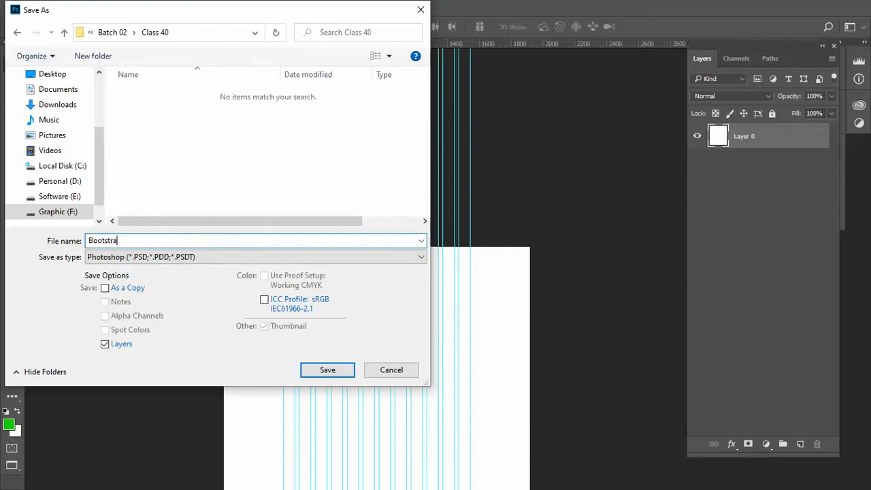
pyautogui.write('p B')
pyautogui.press('Return')
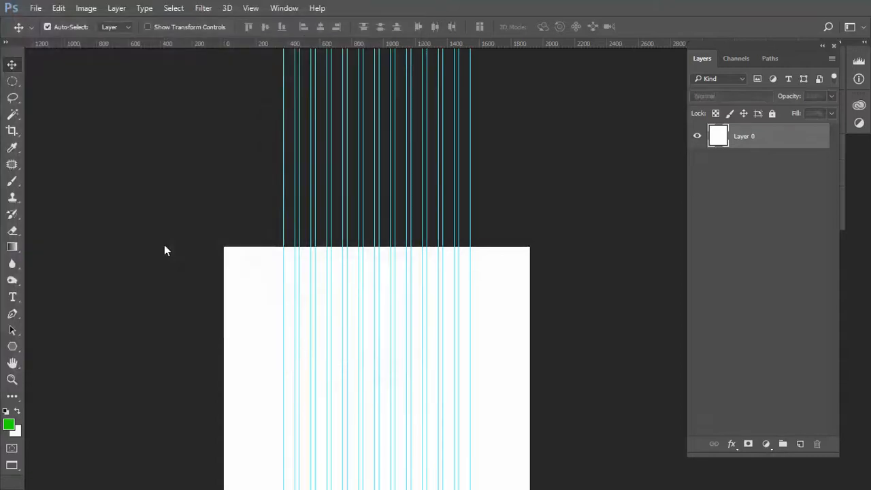
pyautogui.press('Return')
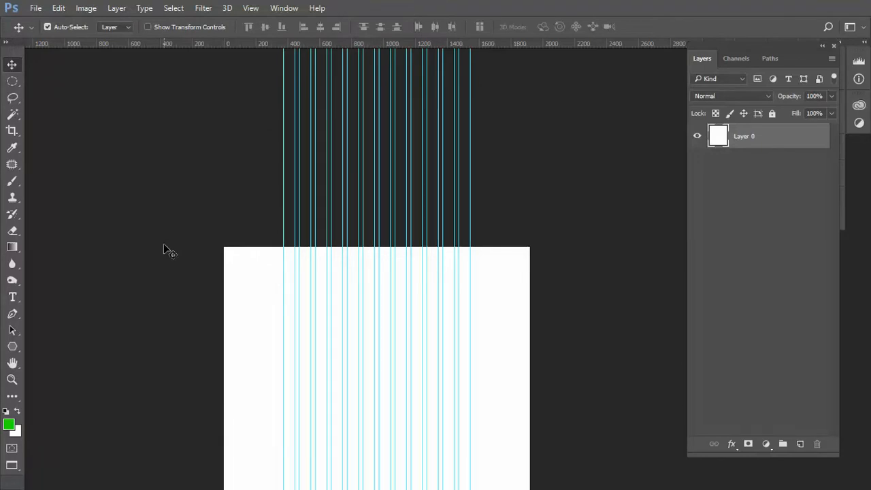
# Return to the standard screen mode and close the saved grid document
pyautogui.press('f')
pyautogui.press('f')
pyautogui.hotkey('ctrl', 'w')
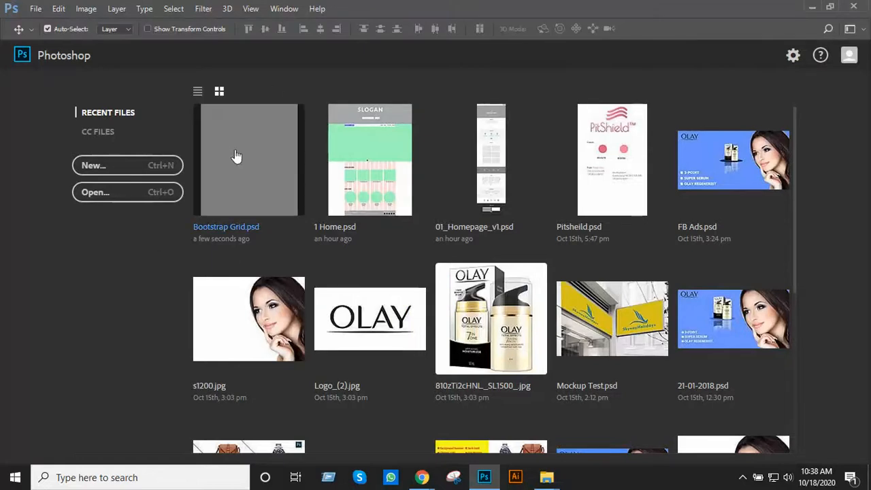
# Switch to the Class 40 folder in File Explorer and display its files as large icons
pyautogui.moveTo(545, 481)
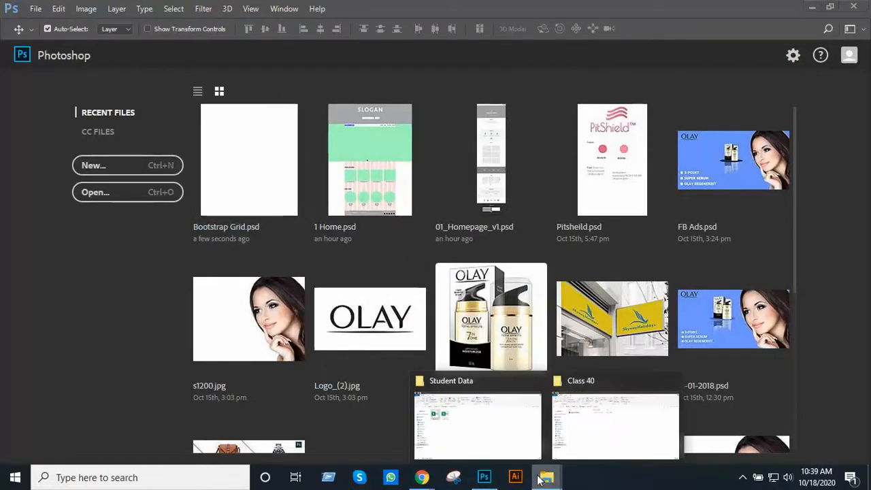
pyautogui.click(630, 440)
pyautogui.rightClick(262, 247)
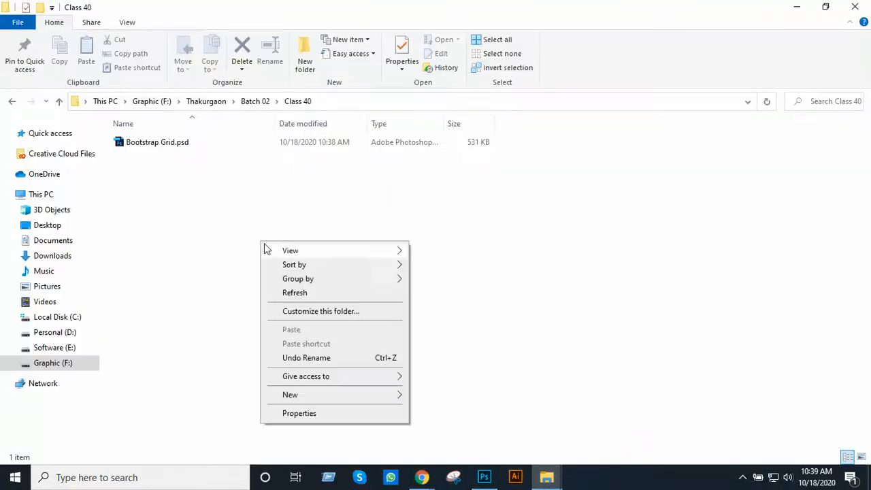
pyautogui.moveTo(397, 251)
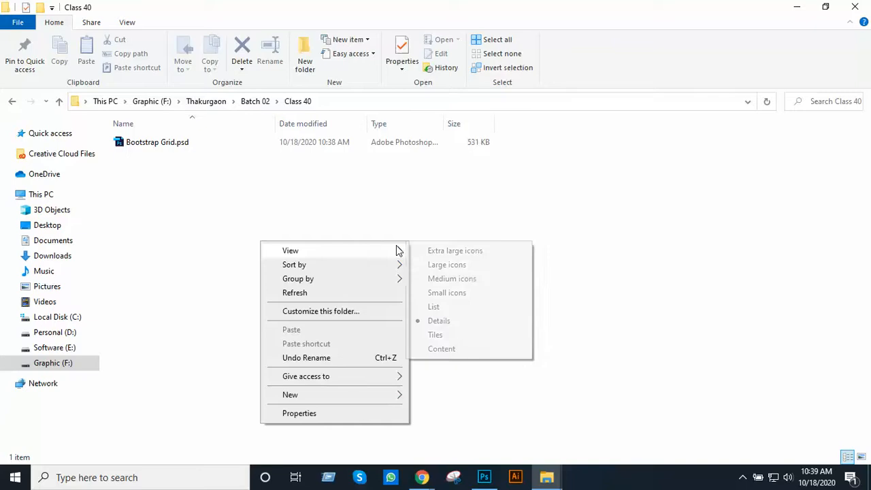
pyautogui.click(476, 265)
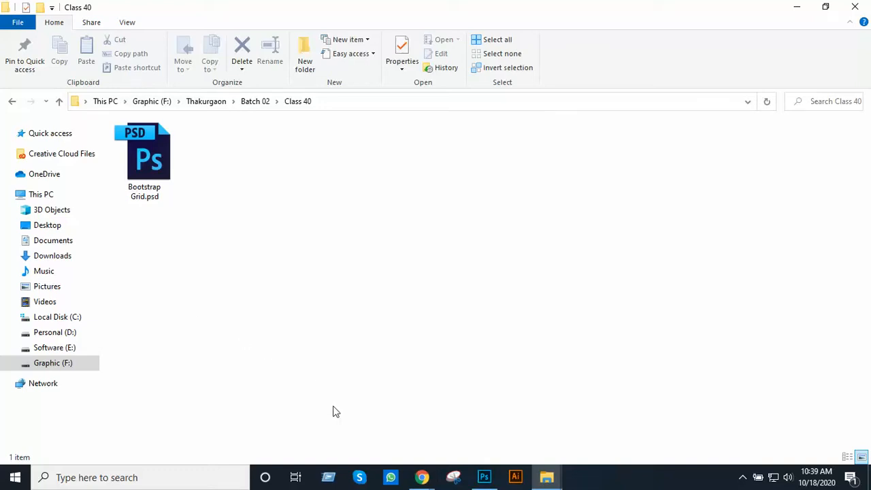
# Open Adobe Color in a new Chrome tab and browse the themes on its Explore page
pyautogui.moveTo(422, 477)
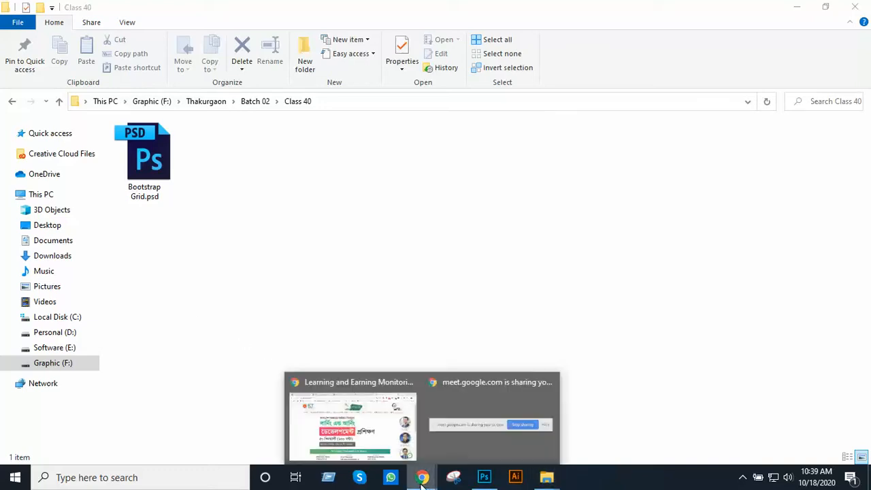
pyautogui.click(379, 430)
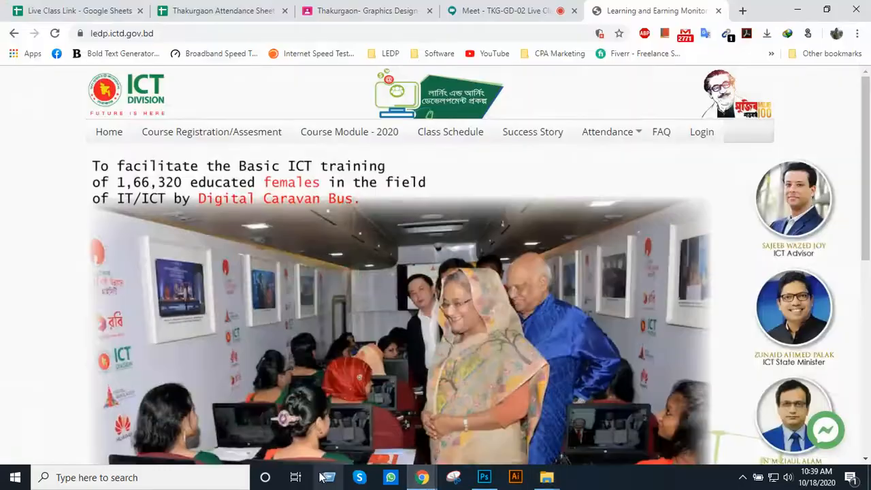
pyautogui.click(743, 10)
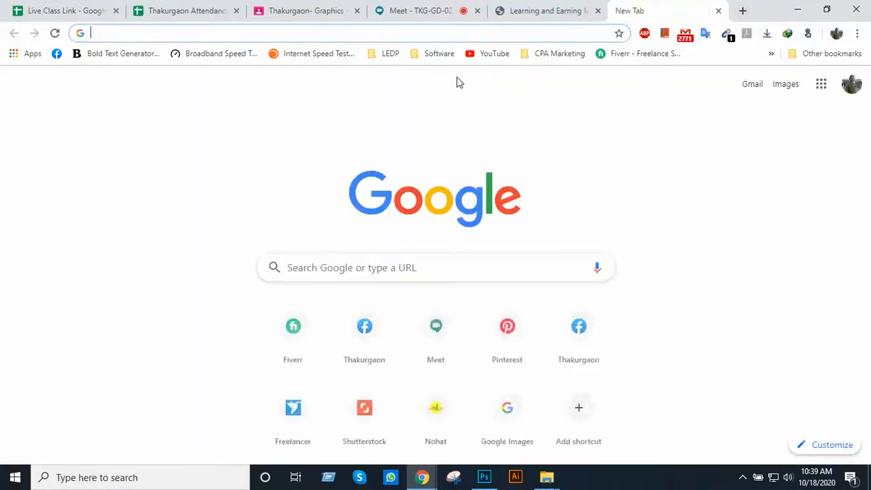
pyautogui.write('colo')
pyautogui.press('Return')
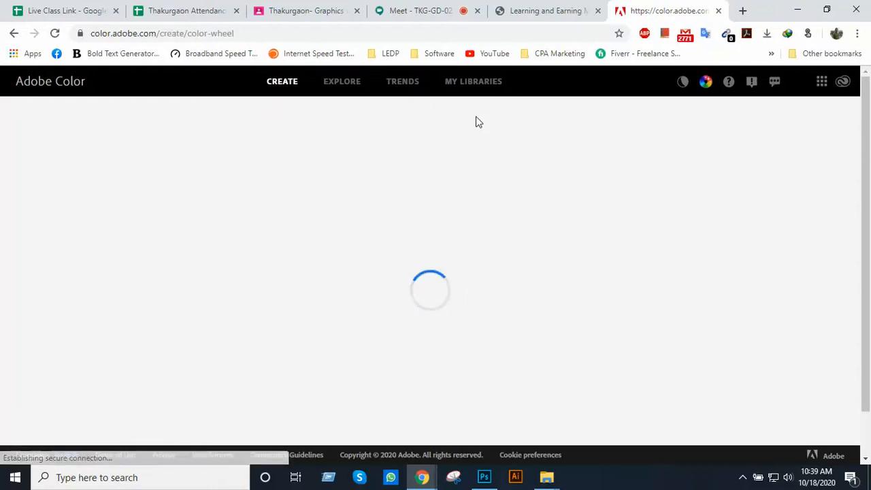
pyautogui.click(334, 92)
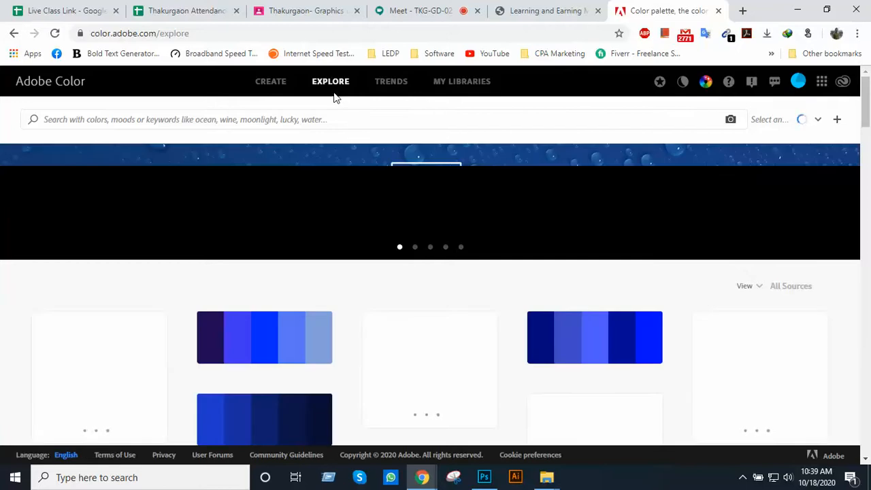
pyautogui.scroll(-2, 336, 198)
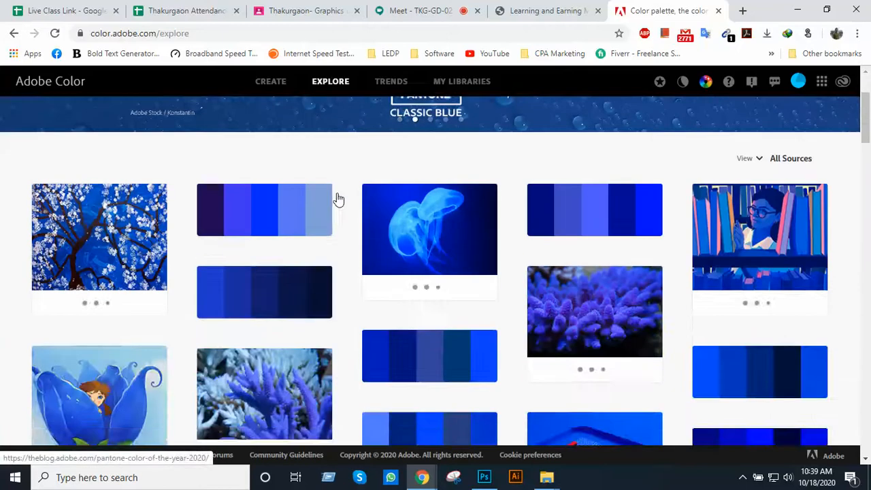
pyautogui.scroll(2, 337, 198)
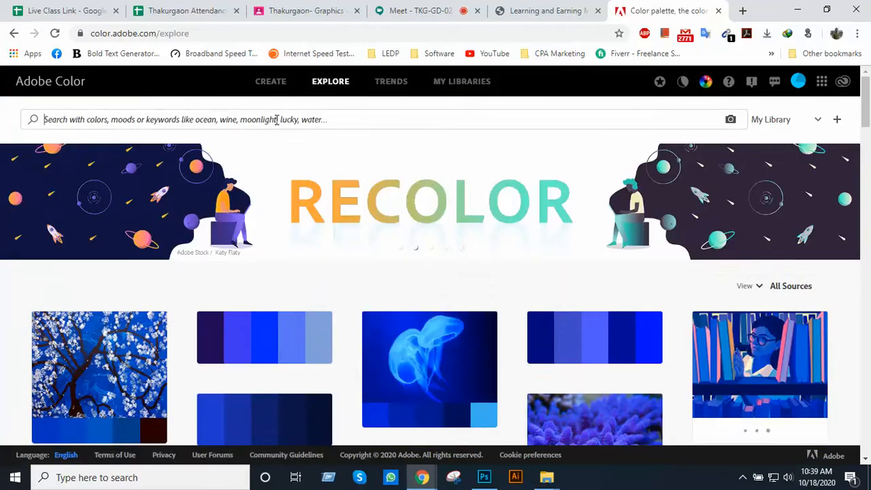
# Search the Adobe Color themes for "Web ui" and look through the palettes
pyautogui.click(276, 120)
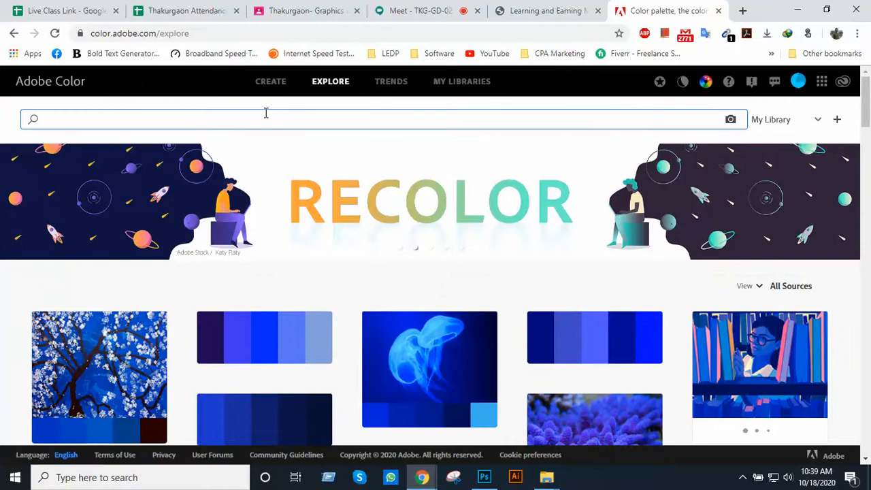
pyautogui.write('Web')
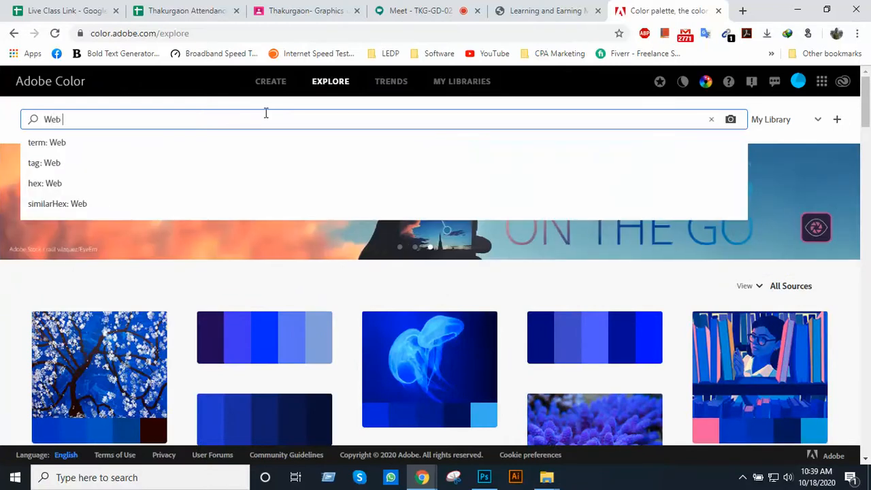
pyautogui.write(' ui')
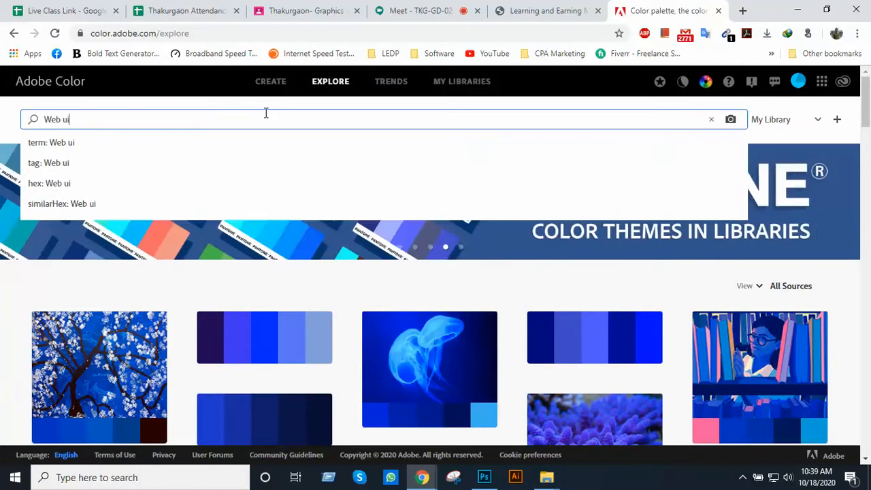
pyautogui.press('Return')
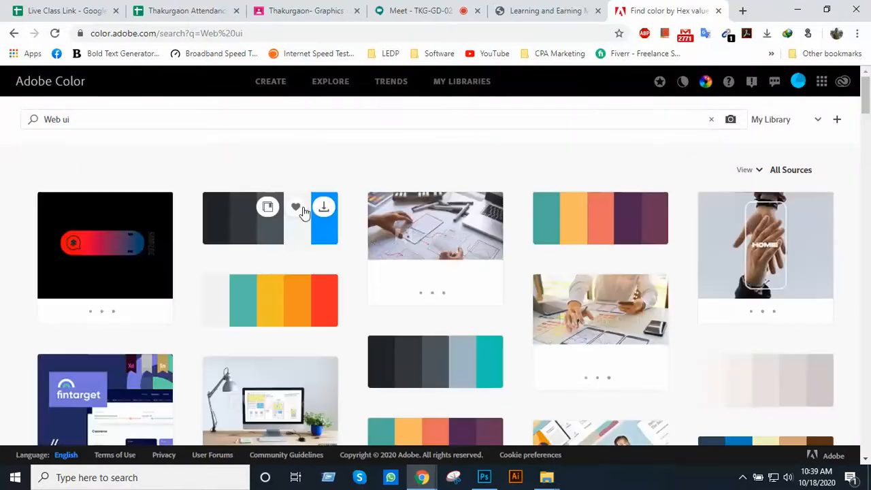
pyautogui.scroll(-1, 373, 244)
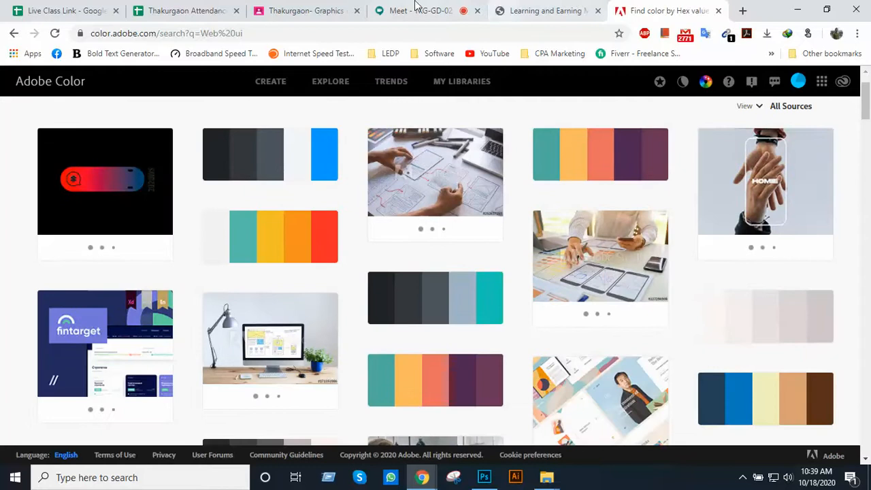
# Switch to the Google Meet class call and mute the participant whose microphone is on
pyautogui.click(416, 11)
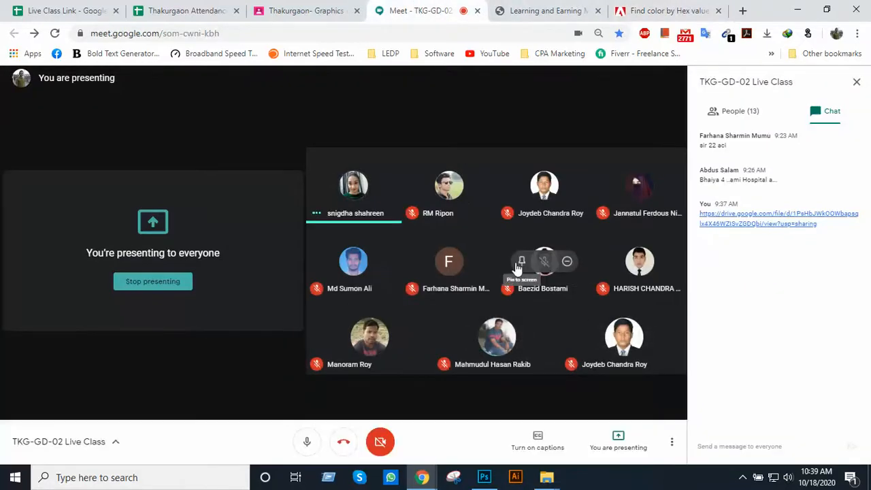
pyautogui.click(353, 186)
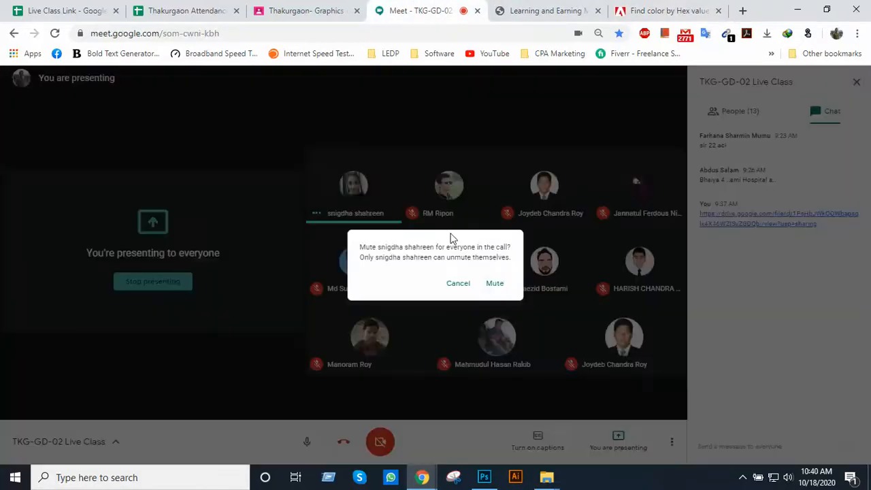
pyautogui.click(495, 284)
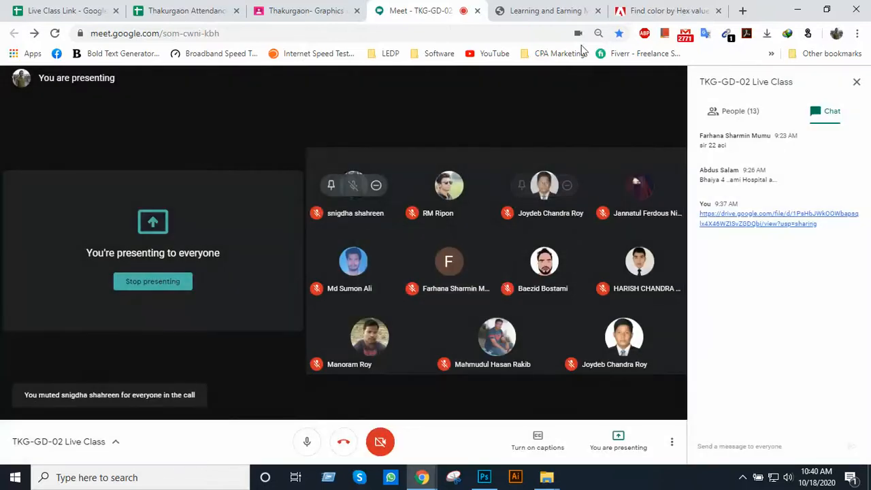
# Return to the Adobe Color results, open the Dark UI palette in dark greys and teal, and download it as JPEG
pyautogui.click(634, 10)
pyautogui.scroll(-2, 369, 247)
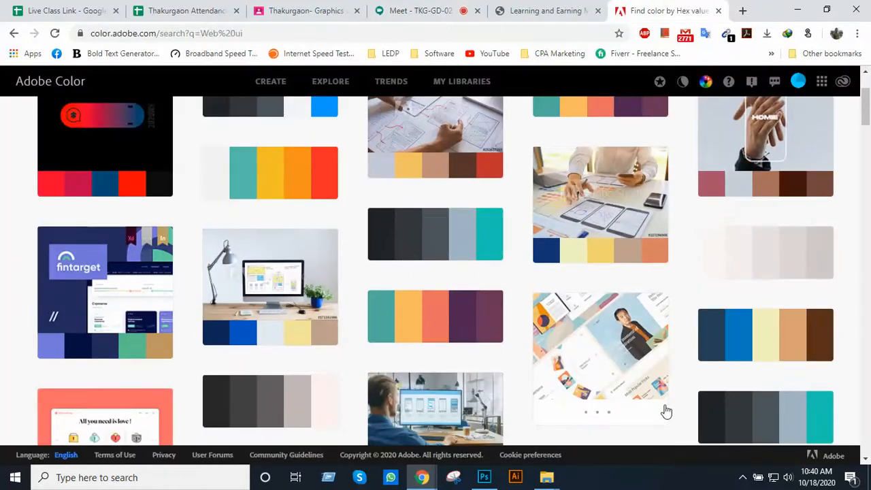
pyautogui.moveTo(665, 410)
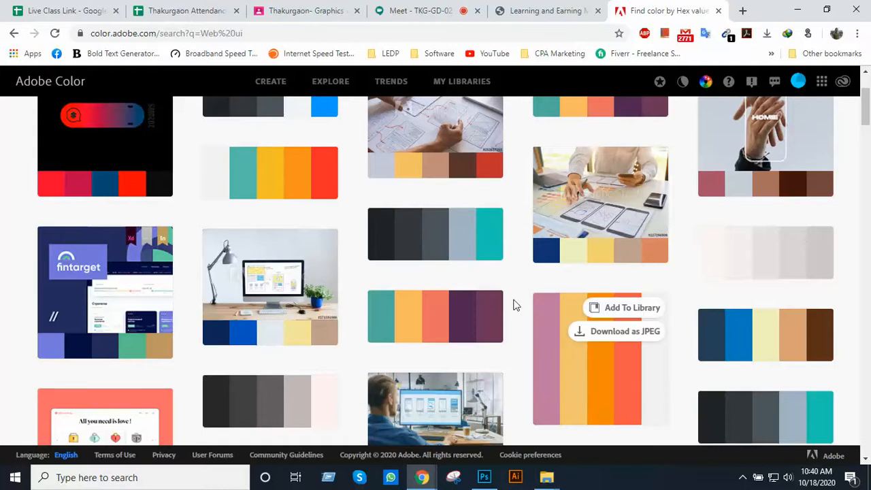
pyautogui.moveTo(442, 240)
pyautogui.click(467, 246)
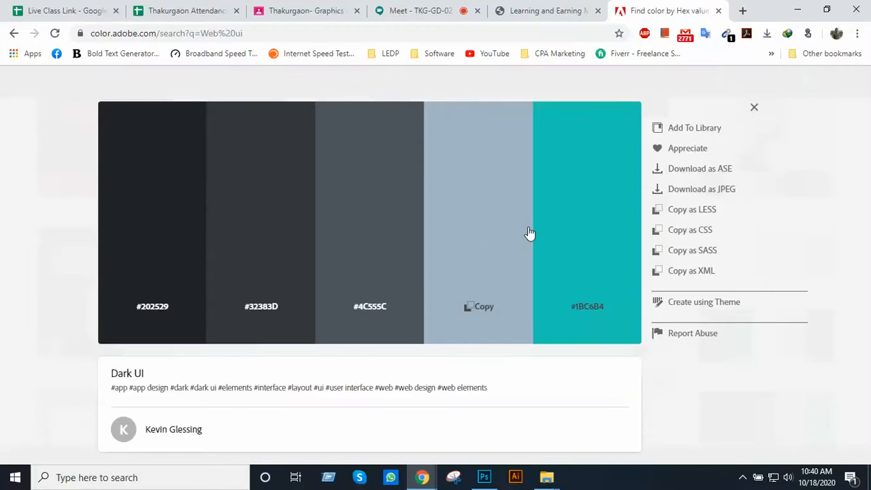
pyautogui.click(704, 190)
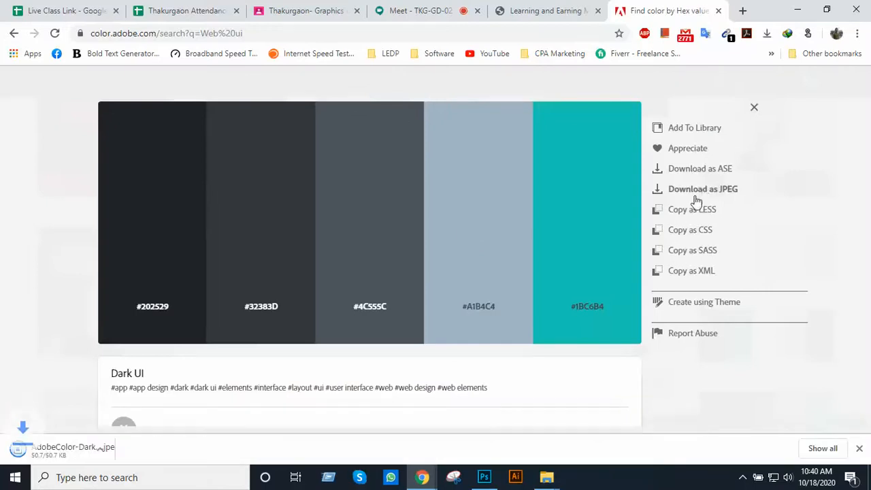
# Copy the downloaded AdobeColor-Dark UI.jpeg from the Downloads folder into the Class 40 folder
pyautogui.rightClick(93, 452)
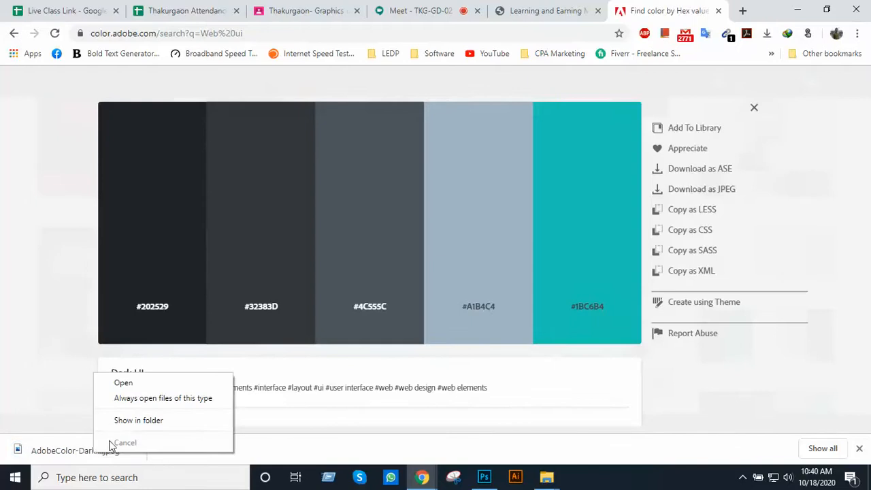
pyautogui.click(136, 420)
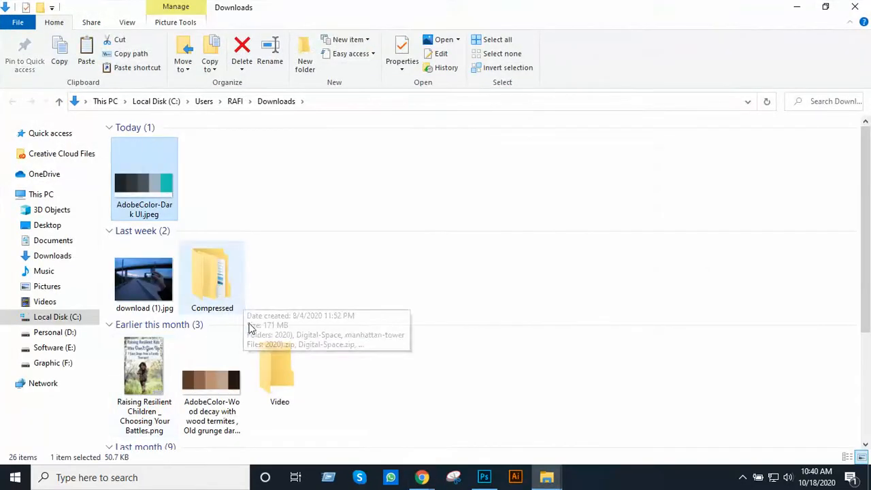
pyautogui.click(546, 476)
pyautogui.click(538, 452)
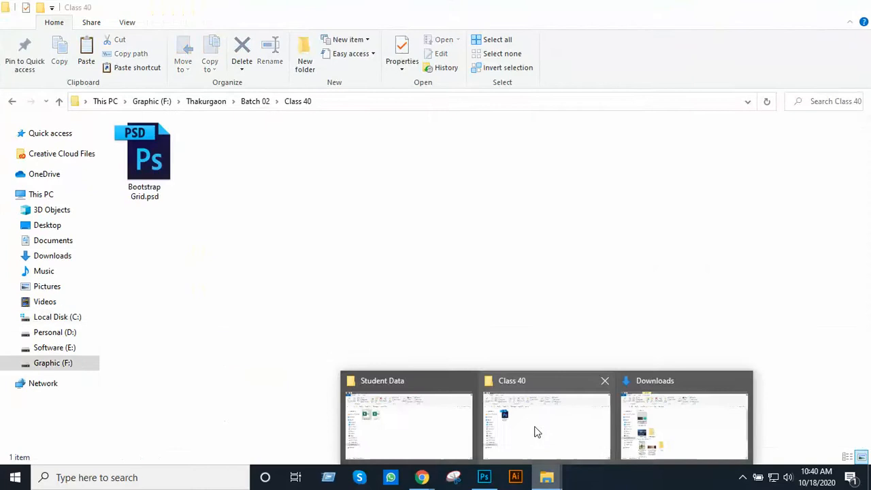
pyautogui.hotkey('ctrl', 'v')
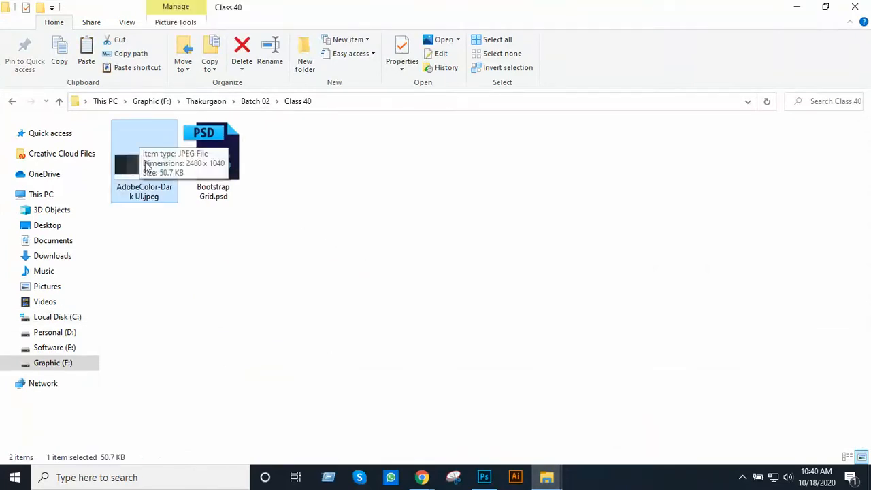
# Open AdobeColor-Dark UI.jpeg in Photoshop to examine its swatches and hex codes, close it and return to the folder
pyautogui.moveTo(133, 175); pyautogui.dragTo(495, 418)
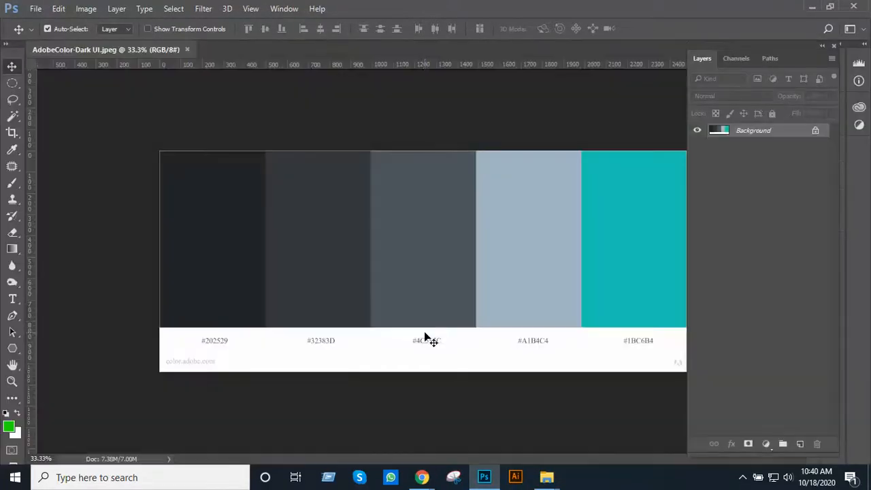
pyautogui.hotkey('ctrl', 'w')
pyautogui.hotkey('alt', 'Tab')
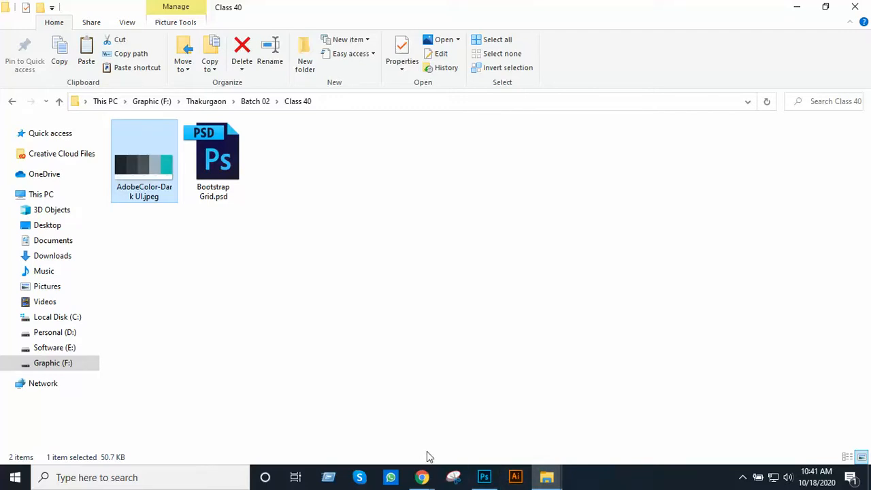
pyautogui.moveTo(426, 473)
pyautogui.moveTo(386, 431)
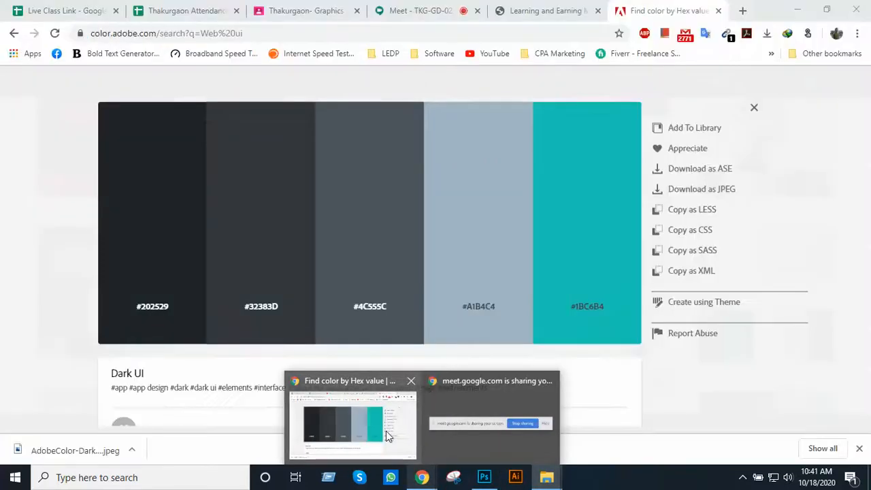
pyautogui.moveTo(486, 424)
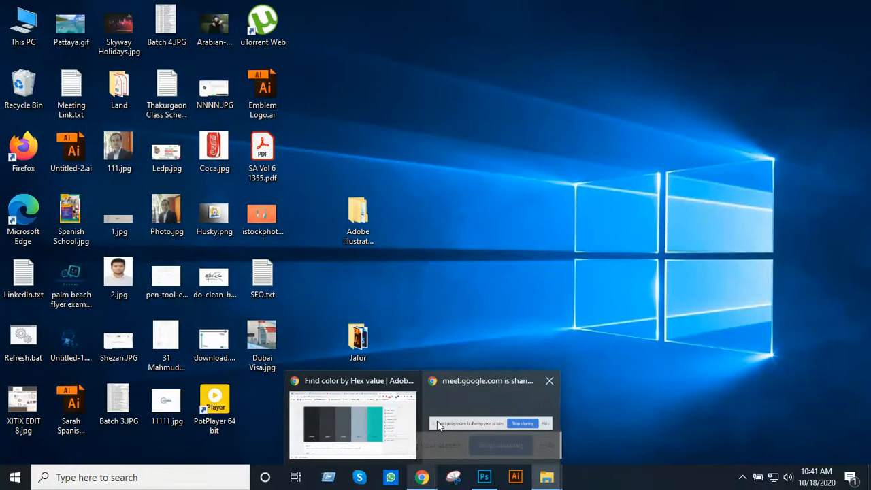
pyautogui.moveTo(362, 421)
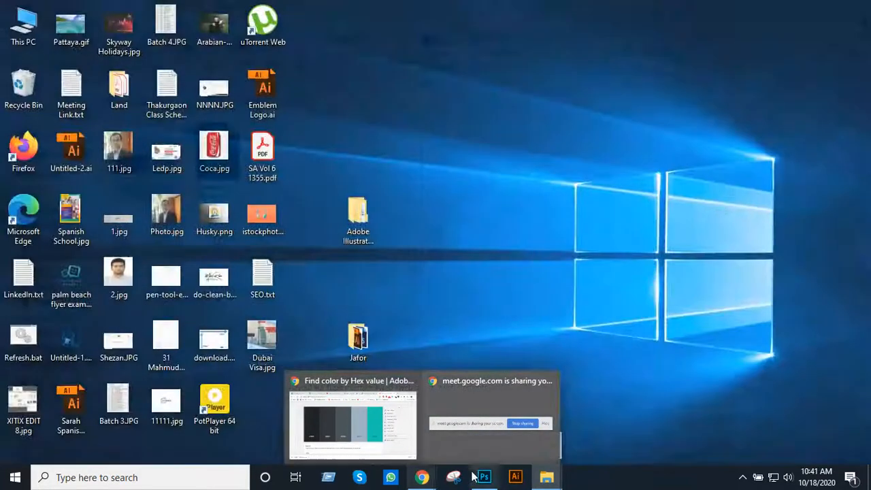
# Open Bootstrap Grid.psd from the Class 40 folder in Photoshop
pyautogui.click(545, 479)
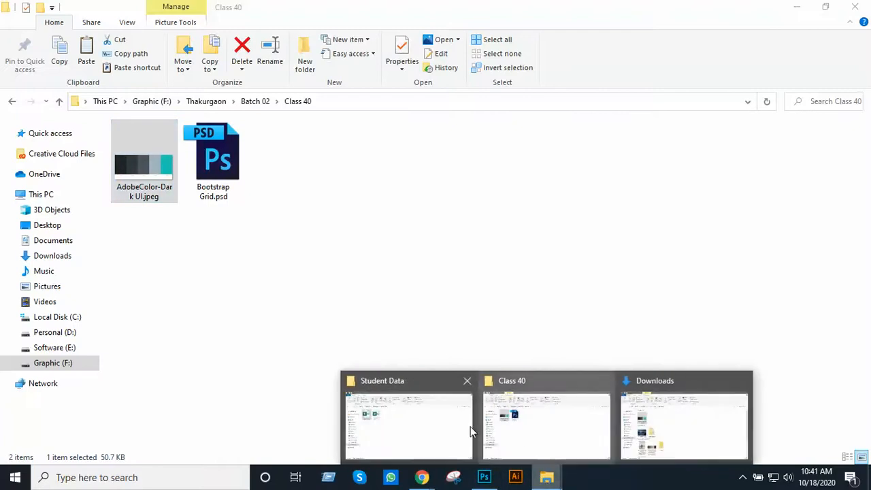
pyautogui.click(560, 430)
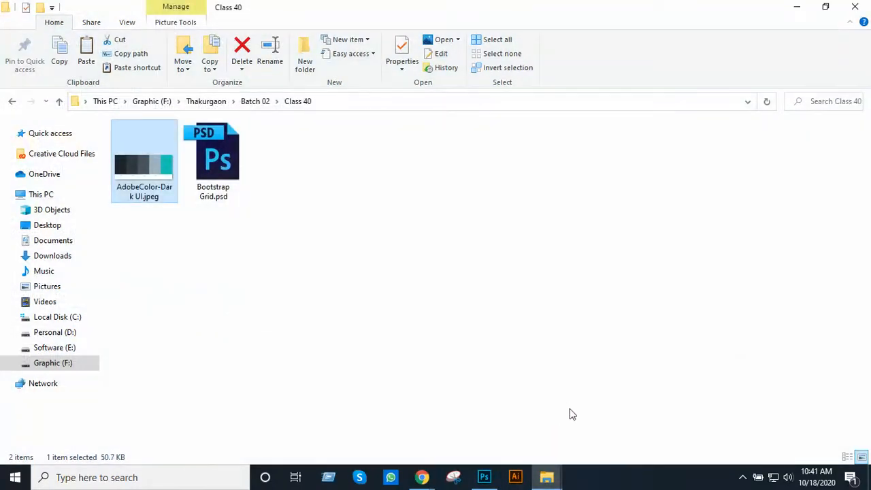
pyautogui.doubleClick(228, 188)
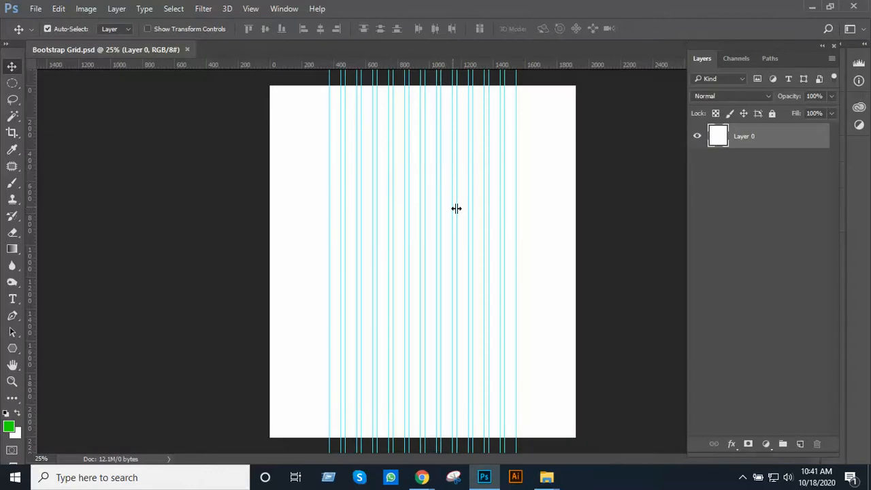
# Place AdobeColor-Dark UI.jpeg from the Class 40 folder into the Bootstrap Grid document
pyautogui.keyDown('ctrl'); pyautogui.click(471, 189); pyautogui.keyUp('ctrl')
pyautogui.moveTo(468, 196); pyautogui.dragTo(395, 304)
pyautogui.hotkey('alt', 'Tab')
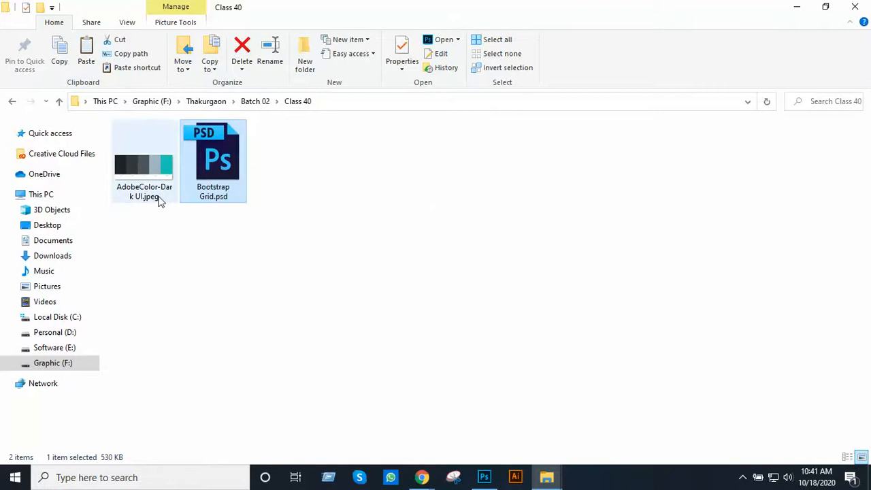
pyautogui.moveTo(145, 174); pyautogui.dragTo(478, 327)
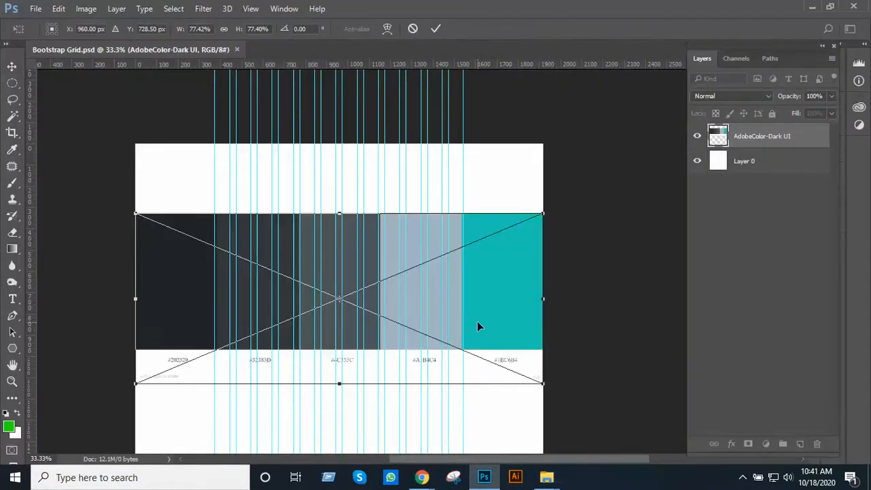
pyautogui.press('Return')
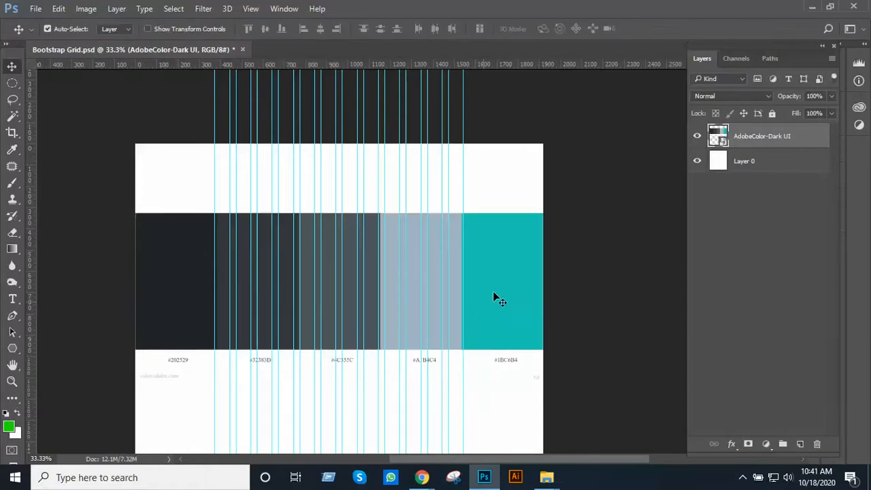
# Scale down the palette image, rotate it 90° clockwise, and position it in the right margin outside the grid guides
pyautogui.moveTo(504, 282)
pyautogui.mouseDown()
pyautogui.moveTo(500, 333)
pyautogui.moveTo(511, 293)
pyautogui.mouseUp()
pyautogui.hotkey('ctrl', 't')
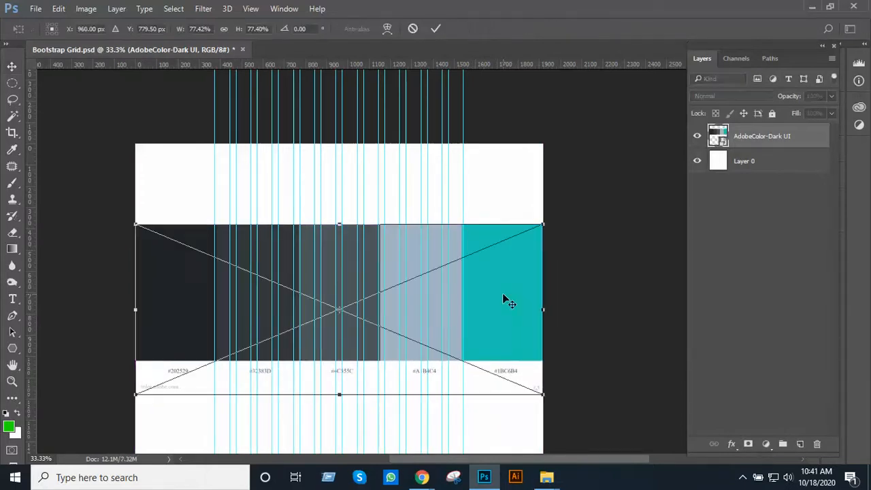
pyautogui.moveTo(541, 396); pyautogui.dragTo(325, 303)
pyautogui.moveTo(286, 272); pyautogui.dragTo(515, 266)
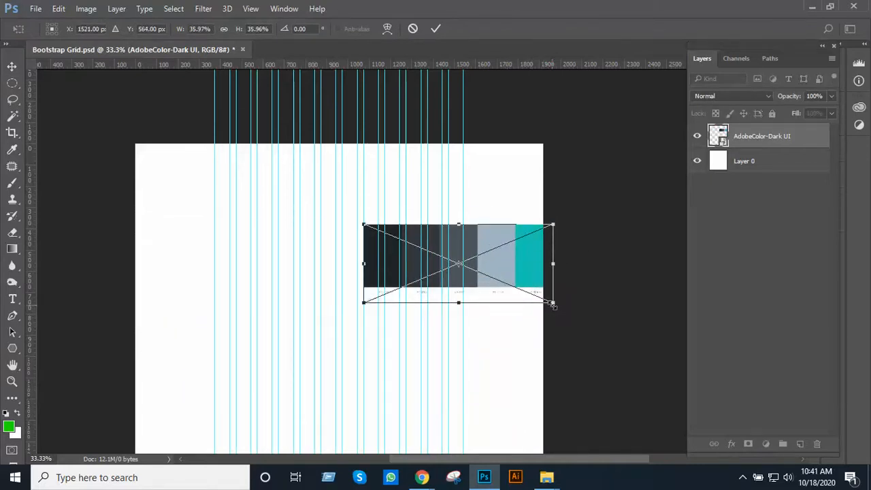
pyautogui.moveTo(551, 304); pyautogui.dragTo(513, 286)
pyautogui.moveTo(505, 315); pyautogui.dragTo(373, 413)
pyautogui.moveTo(440, 310); pyautogui.dragTo(502, 309)
pyautogui.press('Return')
# Rasterize the AdobeColor-Dark UI layer
pyautogui.keyDown('ctrl'); pyautogui.click(457, 132); pyautogui.keyUp('ctrl')
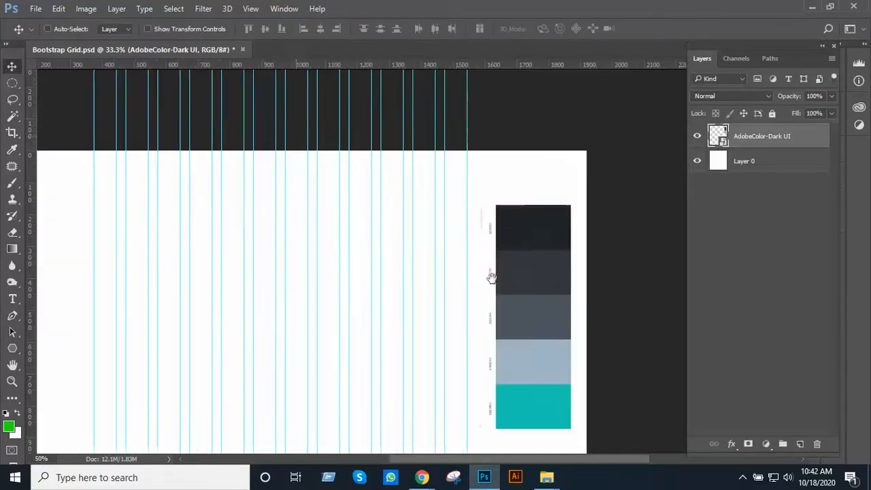
pyautogui.moveTo(518, 273); pyautogui.dragTo(570, 239)
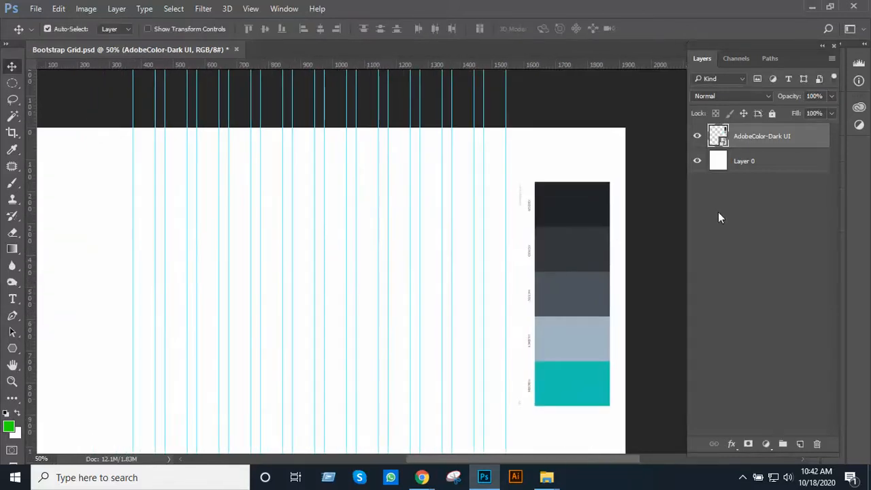
pyautogui.rightClick(760, 139)
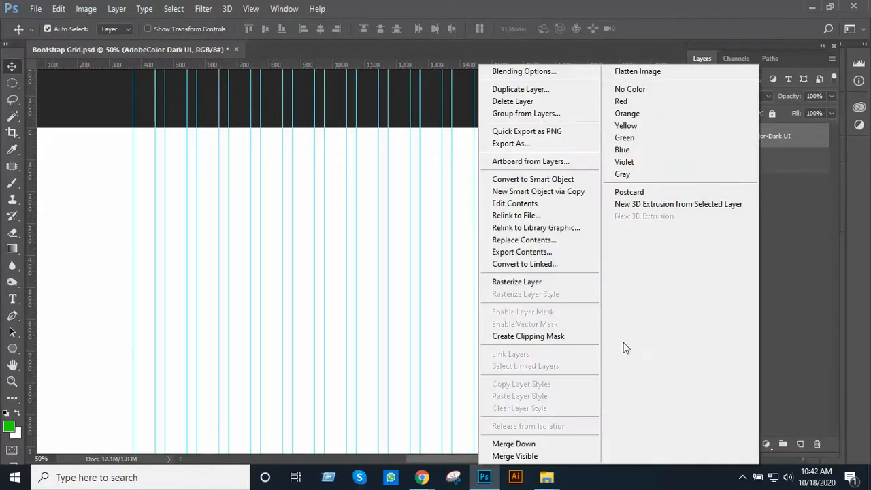
pyautogui.click(539, 285)
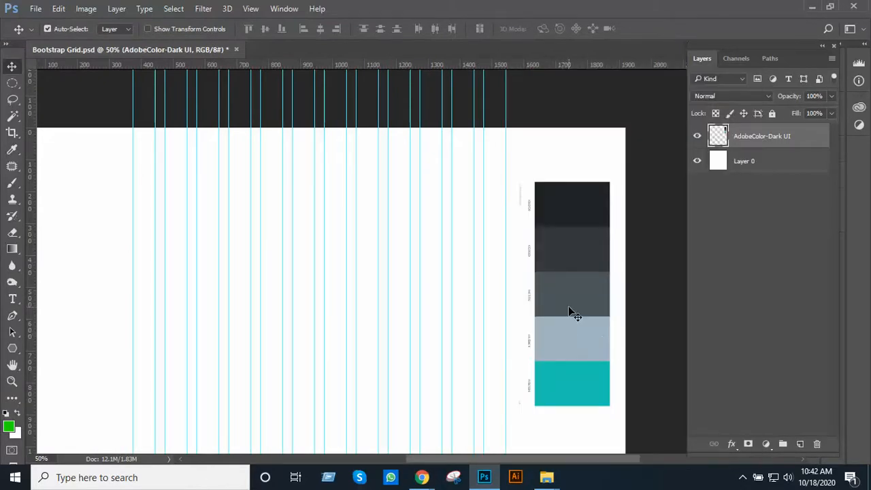
# Move the palette down the right margin to about 695 px below the canvas's top edge
pyautogui.moveTo(568, 311); pyautogui.dragTo(578, 431)
pyautogui.scroll(-1, 562, 366)
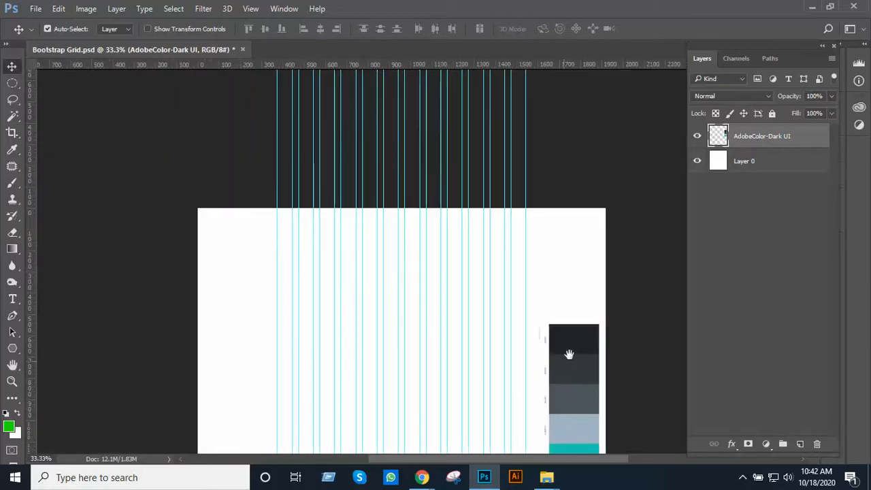
pyautogui.moveTo(587, 354)
pyautogui.mouseDown()
pyautogui.moveTo(582, 381)
pyautogui.moveTo(581, 367)
pyautogui.mouseUp()
pyautogui.scroll(1, 578, 313)
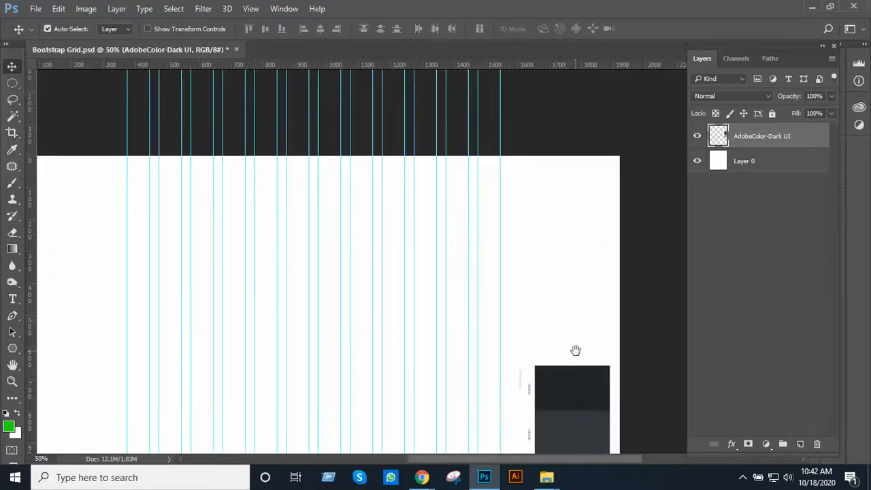
pyautogui.moveTo(567, 327); pyautogui.dragTo(571, 301)
pyautogui.moveTo(577, 369); pyautogui.dragTo(578, 381)
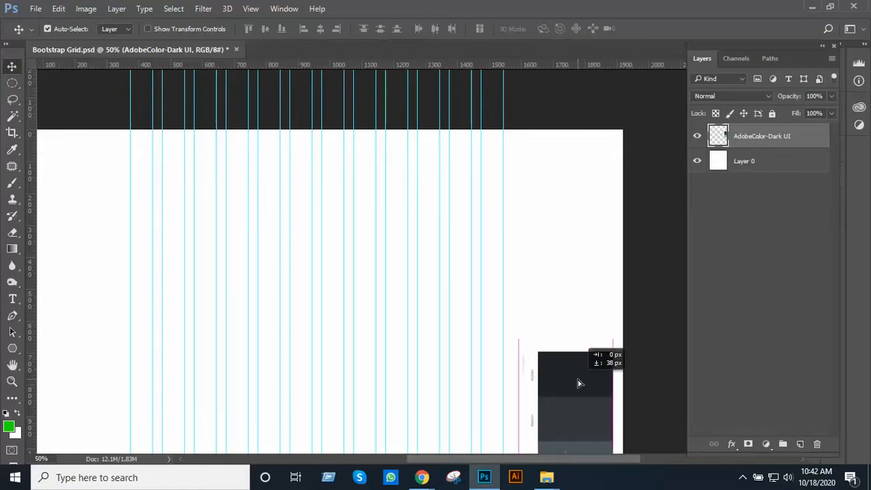
pyautogui.moveTo(512, 277); pyautogui.dragTo(511, 304)
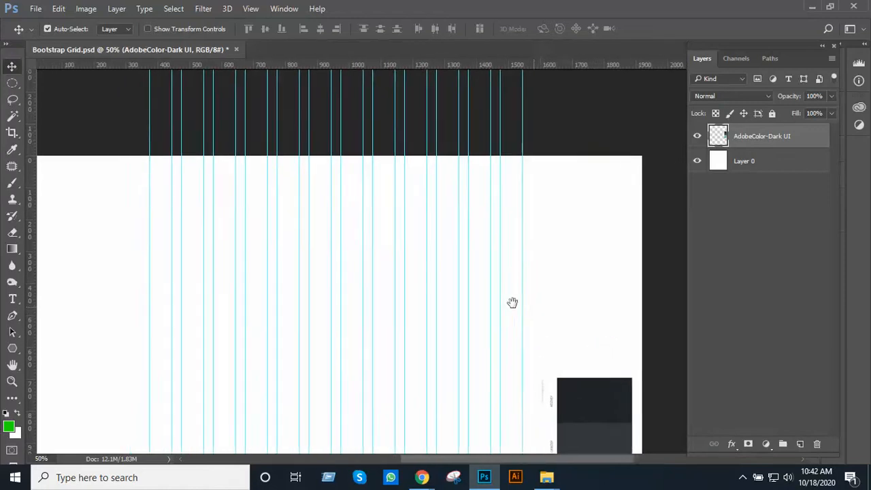
pyautogui.keyDown('ctrl'); pyautogui.click(468, 270); pyautogui.keyUp('ctrl')
pyautogui.keyDown('alt'); pyautogui.click(468, 270); pyautogui.keyUp('alt')
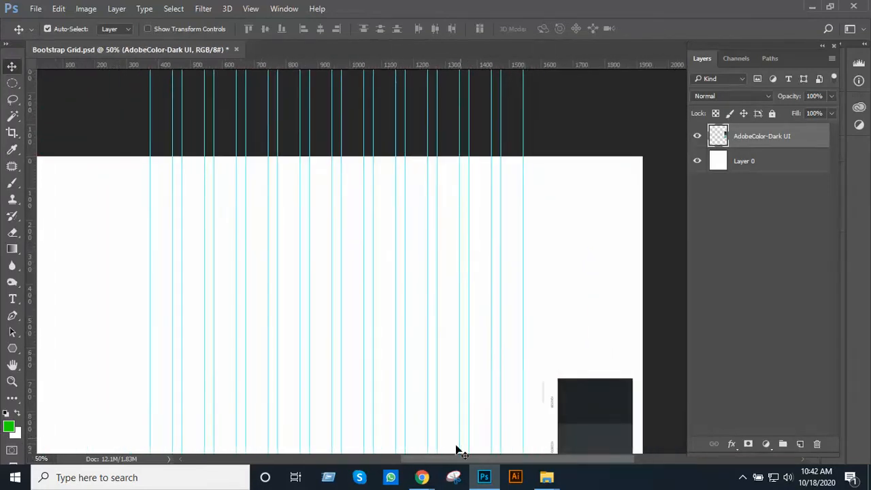
# Switch to Chrome, examine the header and navigation of the ledp.ictd.gov.bd home page, and return to Photoshop
pyautogui.moveTo(422, 478)
pyautogui.click(385, 439)
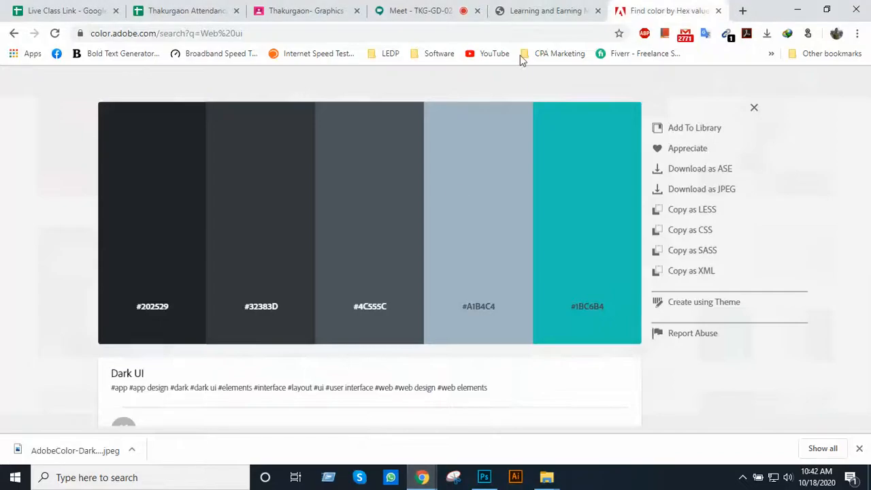
pyautogui.click(523, 8)
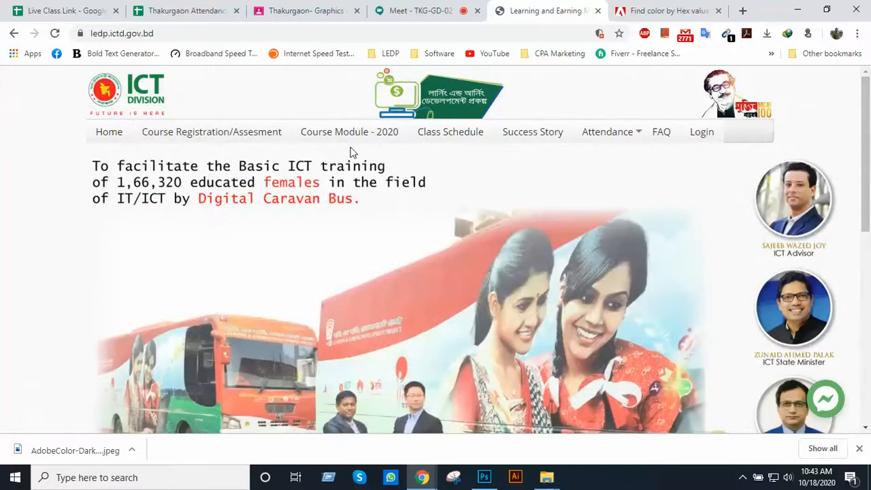
pyautogui.hotkey('alt', 'Tab')
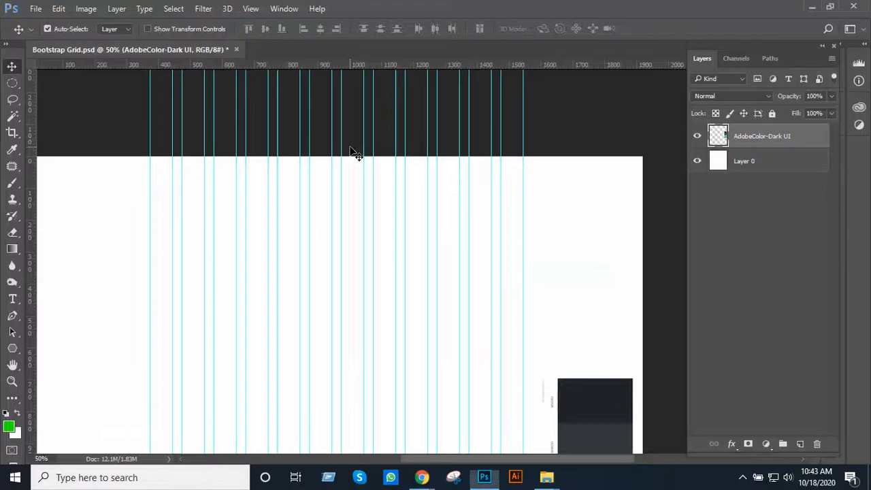
# Try moving the rightmost vertical guide outward to about 1630 px, and undo the move
pyautogui.keyDown('ctrl'); pyautogui.keyDown('alt'); pyautogui.click(342, 188); pyautogui.keyUp('alt'); pyautogui.keyUp('ctrl')
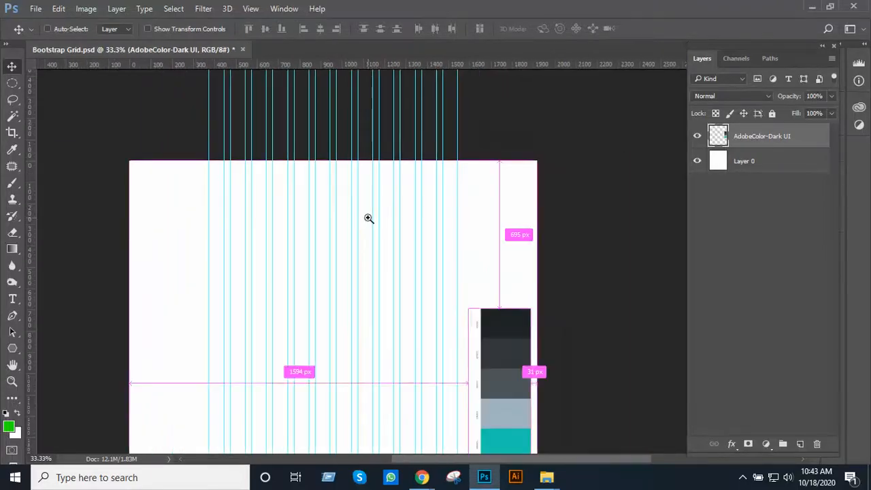
pyautogui.keyDown('ctrl'); pyautogui.click(361, 209); pyautogui.keyUp('ctrl')
pyautogui.keyDown('ctrl'); pyautogui.click(350, 201); pyautogui.keyUp('ctrl')
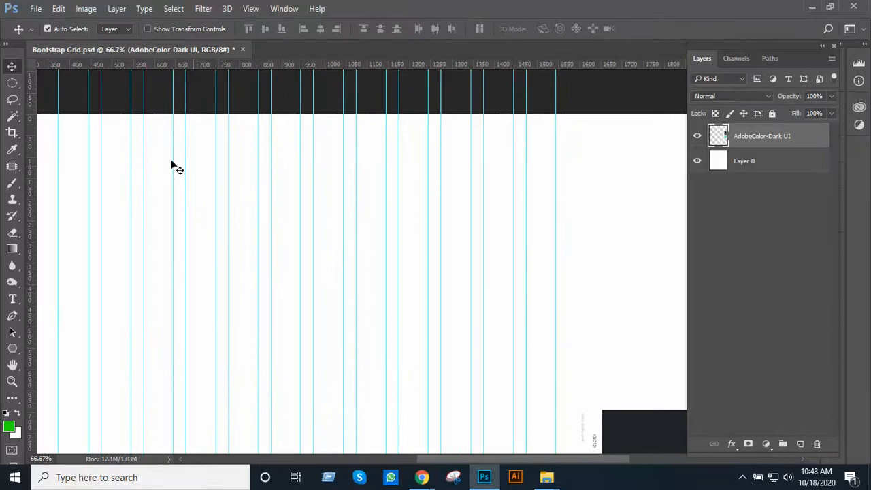
pyautogui.keyDown('ctrl'); pyautogui.keyDown('alt'); pyautogui.click(204, 179); pyautogui.keyUp('alt'); pyautogui.keyUp('ctrl')
pyautogui.moveTo(274, 191); pyautogui.dragTo(360, 229)
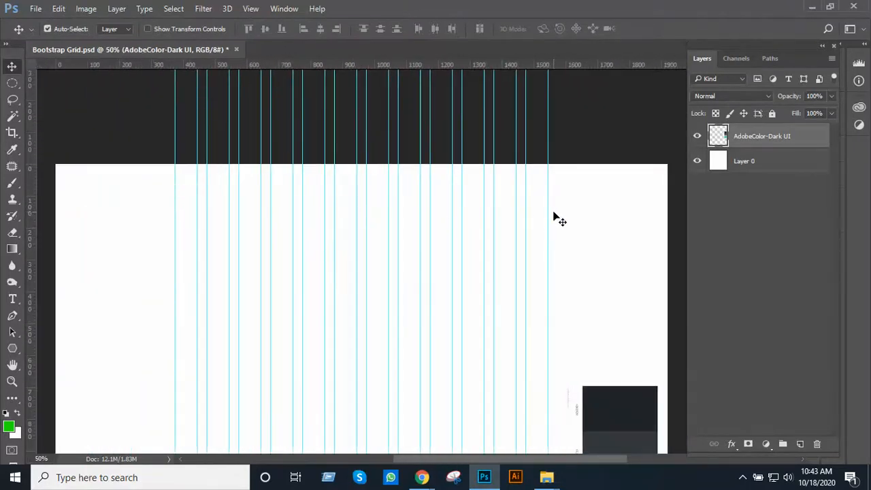
pyautogui.moveTo(548, 195); pyautogui.dragTo(576, 191)
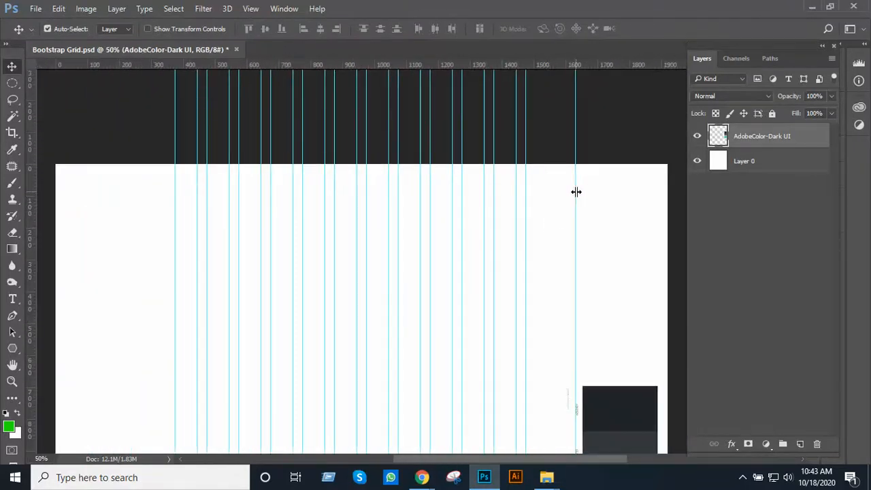
pyautogui.hotkey('ctrl', 'z')
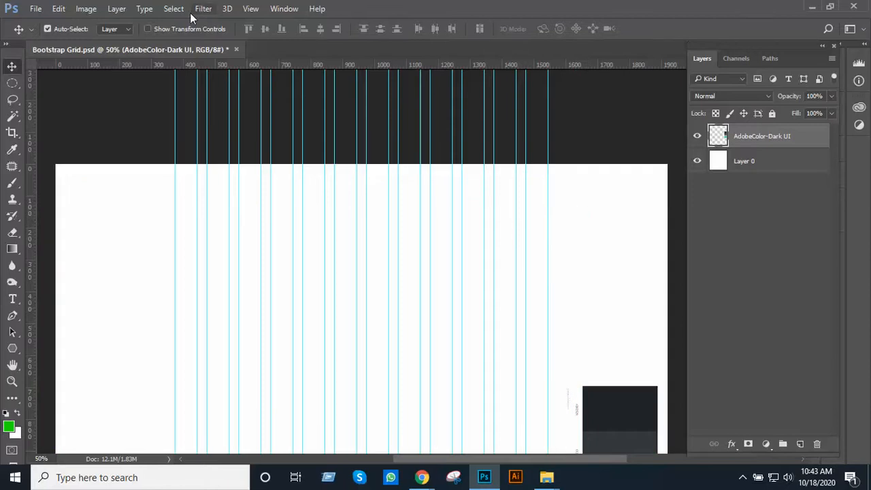
# Lock the document's guides and check that the Lock Guides option is enabled
pyautogui.click(249, 8)
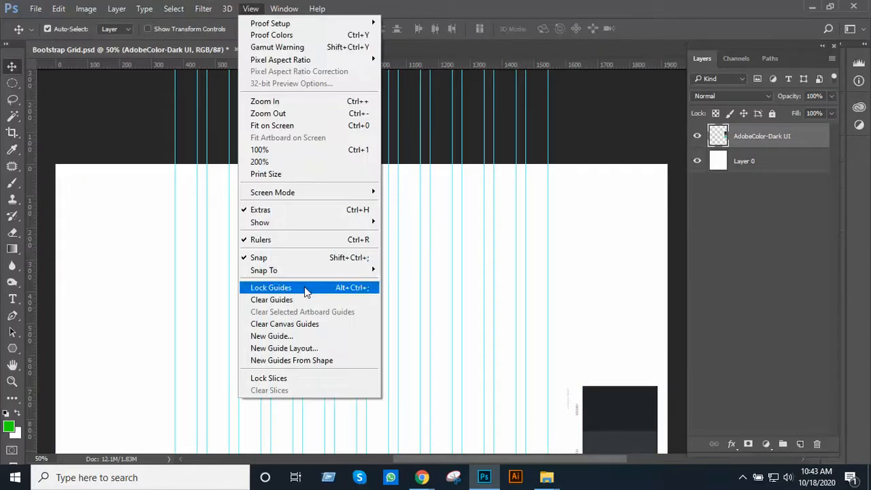
pyautogui.click(304, 288)
pyautogui.click(250, 9)
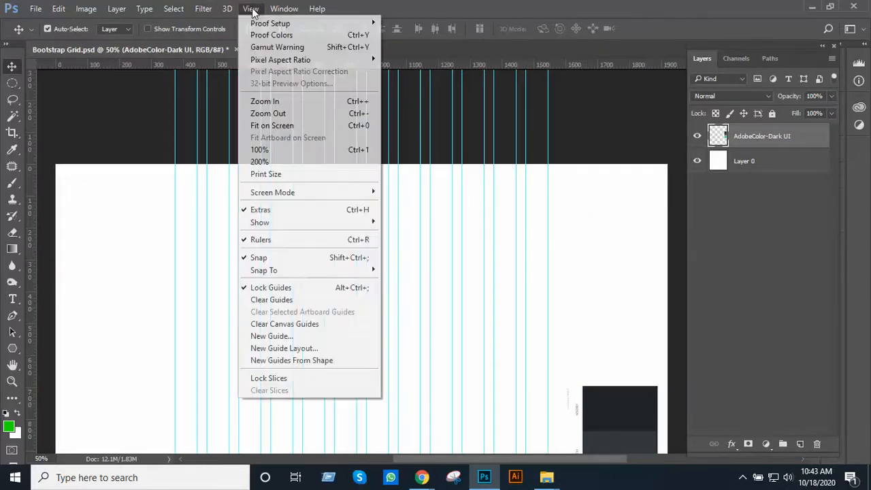
pyautogui.click(546, 239)
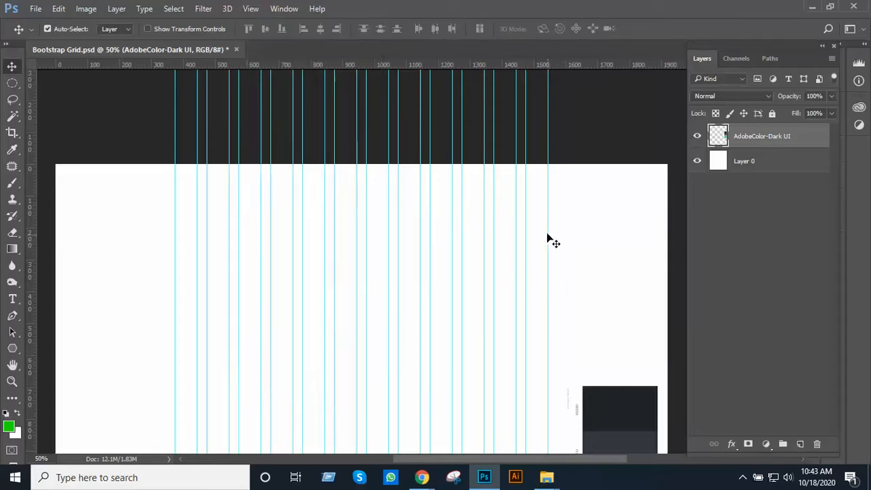
# Undo the trial move made at the rightmost guide and fully lock the white background, Layer 0
pyautogui.moveTo(546, 239); pyautogui.dragTo(571, 243)
pyautogui.hotkey('ctrl', 'z')
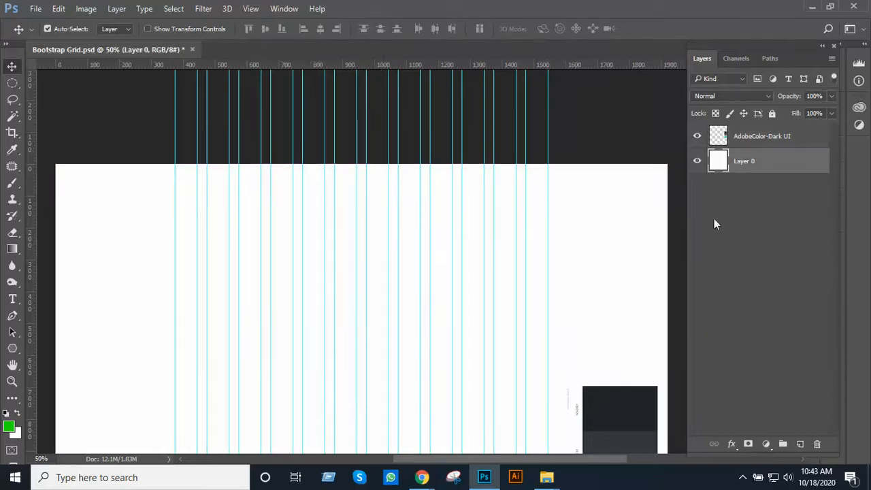
pyautogui.click(772, 113)
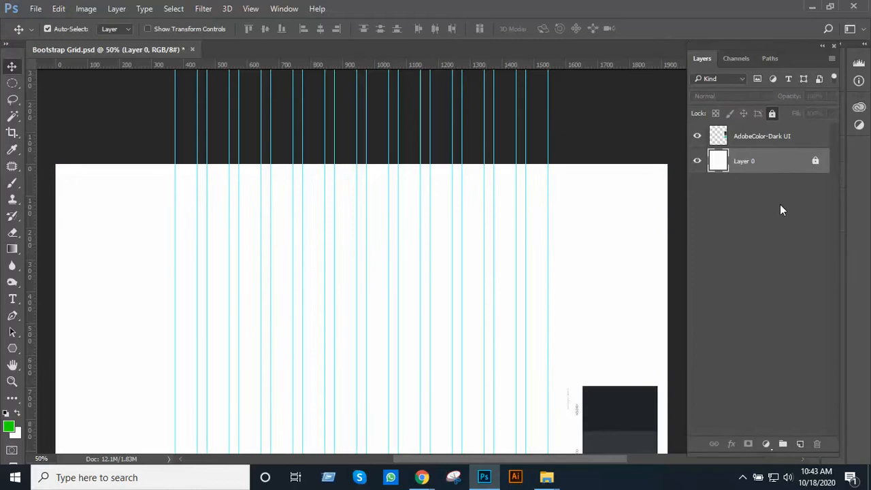
# Add a new empty layer above the AdobeColor-Dark UI layer
pyautogui.click(776, 138)
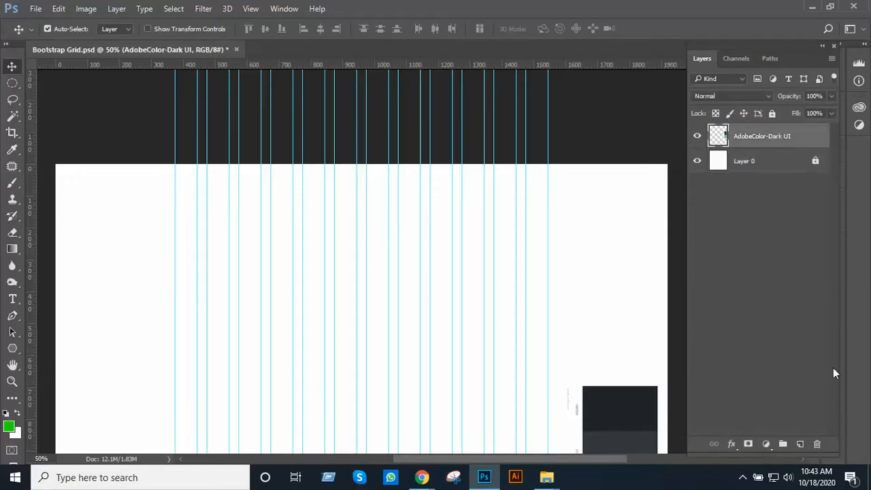
pyautogui.click(800, 444)
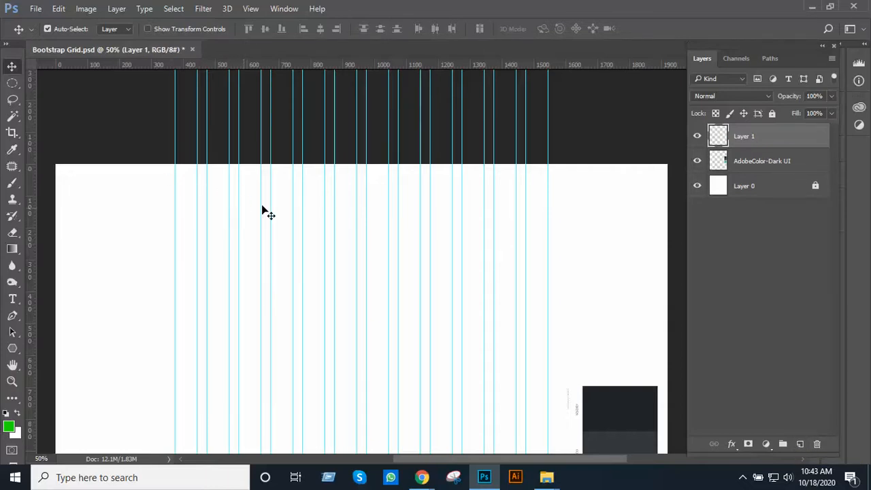
pyautogui.keyDown('ctrl'); pyautogui.click(340, 199); pyautogui.keyUp('ctrl')
pyautogui.moveTo(355, 214); pyautogui.dragTo(373, 260)
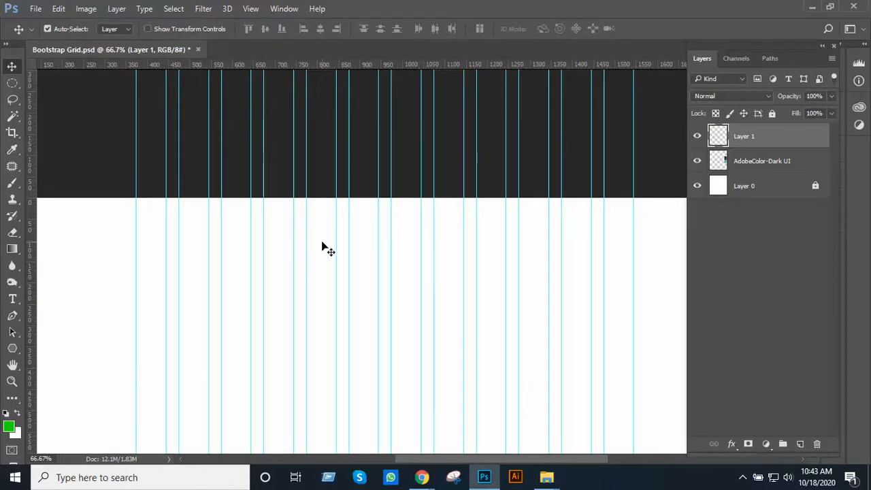
# Rename the AdobeColor-Dark UI layer as Color
pyautogui.doubleClick(757, 163)
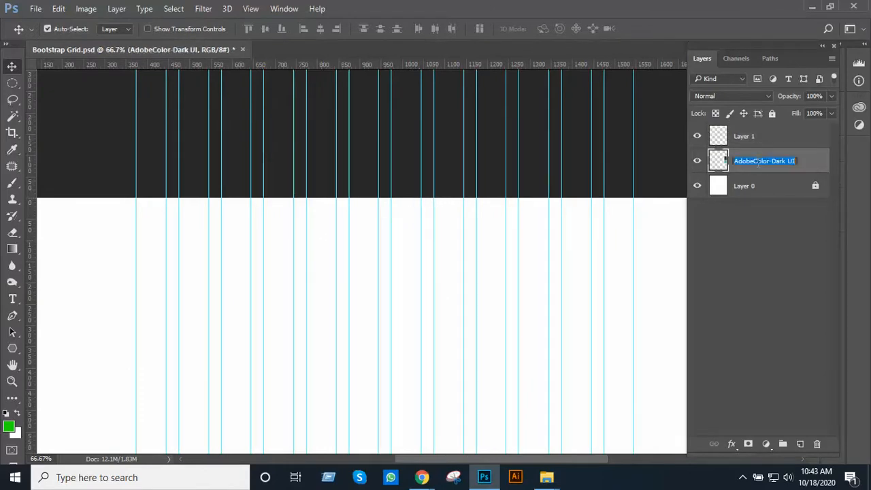
pyautogui.write('Color')
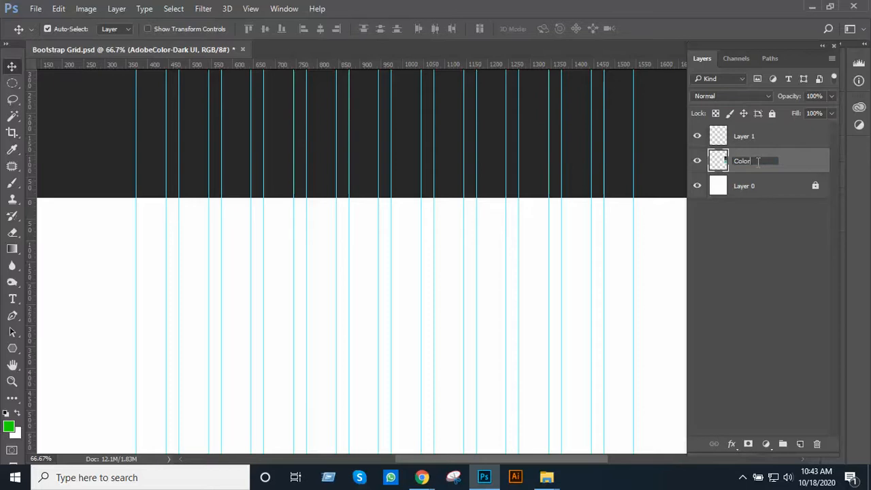
pyautogui.press('Return')
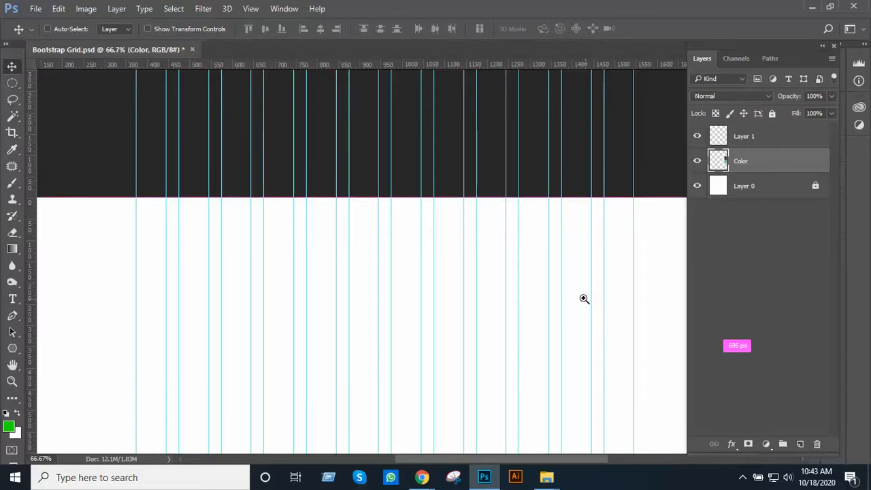
# Move the palette up the right margin to about 430 px below the canvas's top edge
pyautogui.keyDown('ctrl'); pyautogui.keyDown('alt'); pyautogui.click(583, 298); pyautogui.keyUp('alt'); pyautogui.keyUp('ctrl')
pyautogui.moveTo(527, 284); pyautogui.dragTo(415, 204)
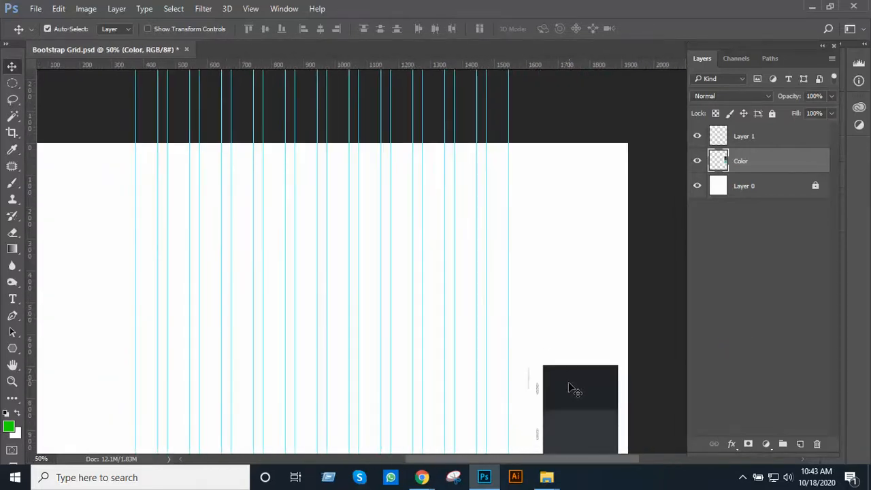
pyautogui.moveTo(570, 384); pyautogui.dragTo(564, 302)
pyautogui.moveTo(393, 217); pyautogui.dragTo(490, 273)
pyautogui.keyDown('ctrl'); pyautogui.click(441, 248); pyautogui.keyUp('ctrl')
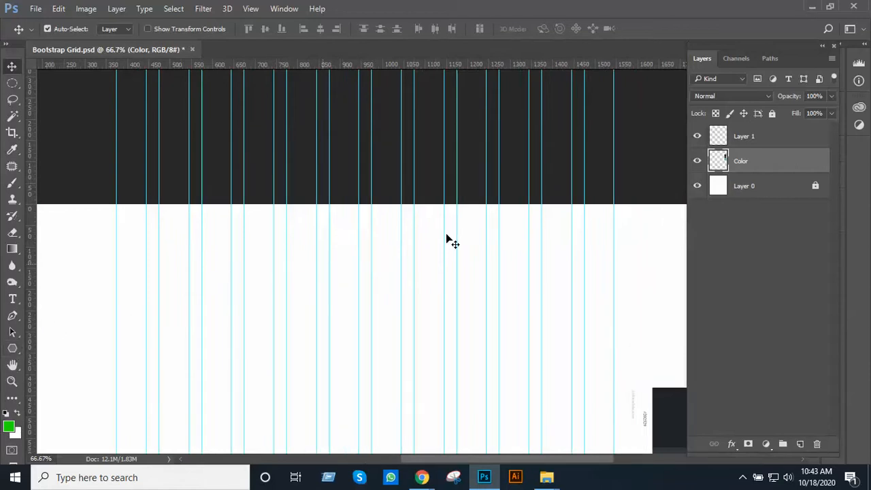
# Draw a rectangle about 1170 x 143 px along the canvas's top edge, spanning from the first to the last grid guide
pyautogui.click(752, 136)
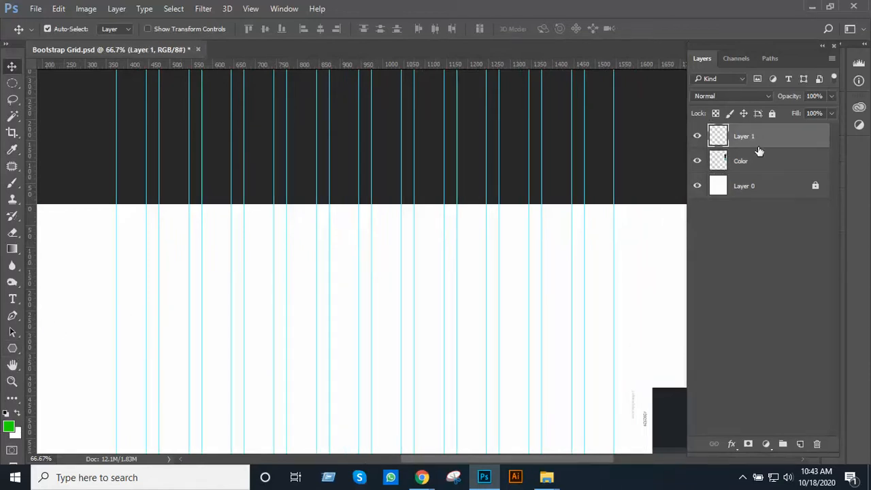
pyautogui.click(13, 349)
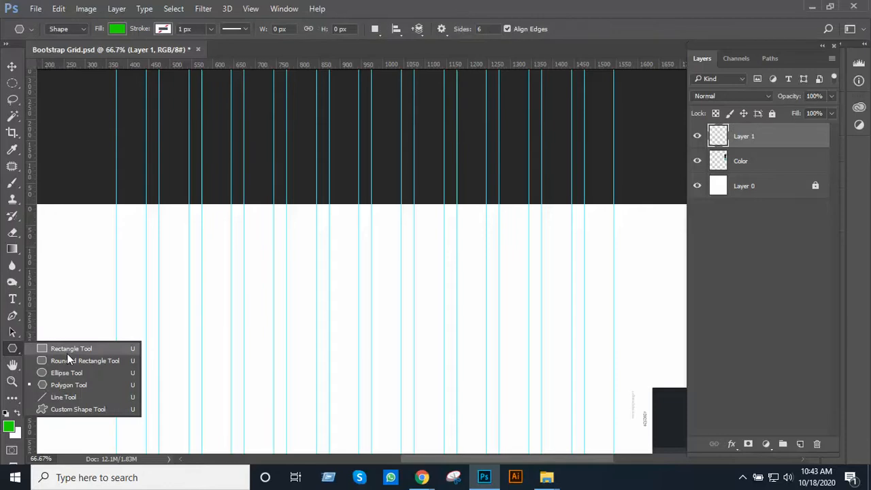
pyautogui.click(68, 349)
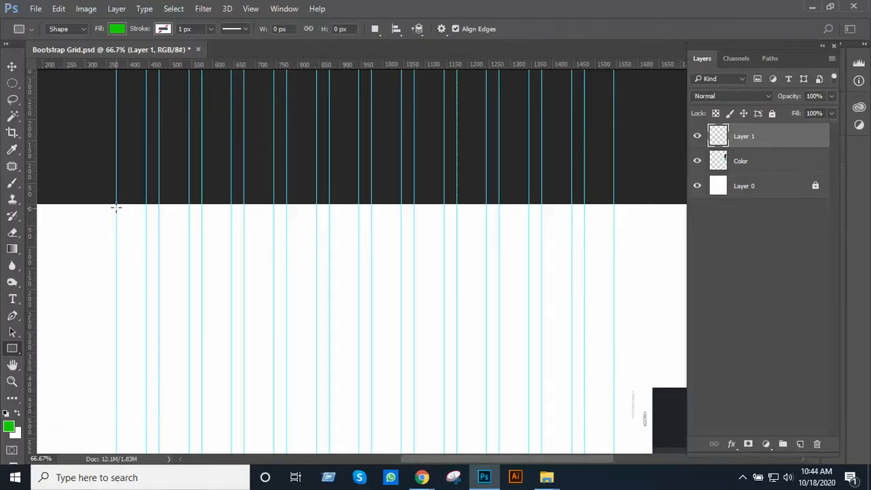
pyautogui.moveTo(116, 205); pyautogui.dragTo(612, 265)
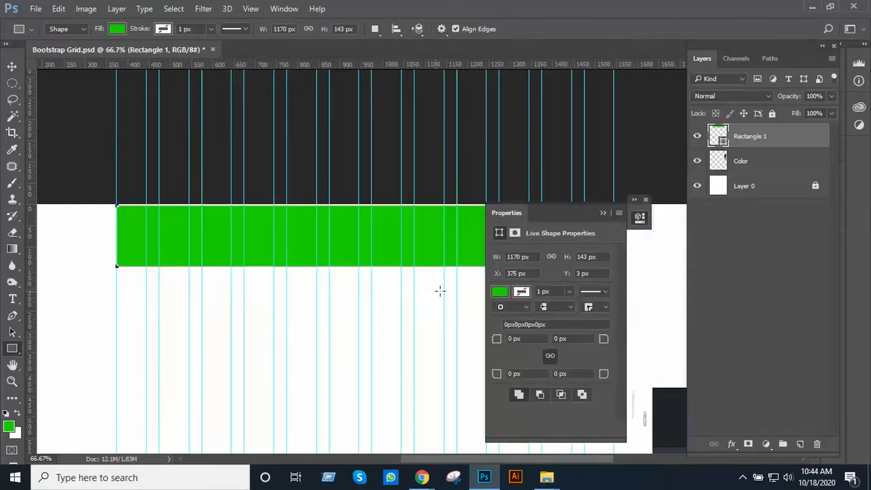
pyautogui.click(561, 312)
pyautogui.click(557, 316)
pyautogui.keyDown('alt'); pyautogui.click(358, 291); pyautogui.keyUp('alt')
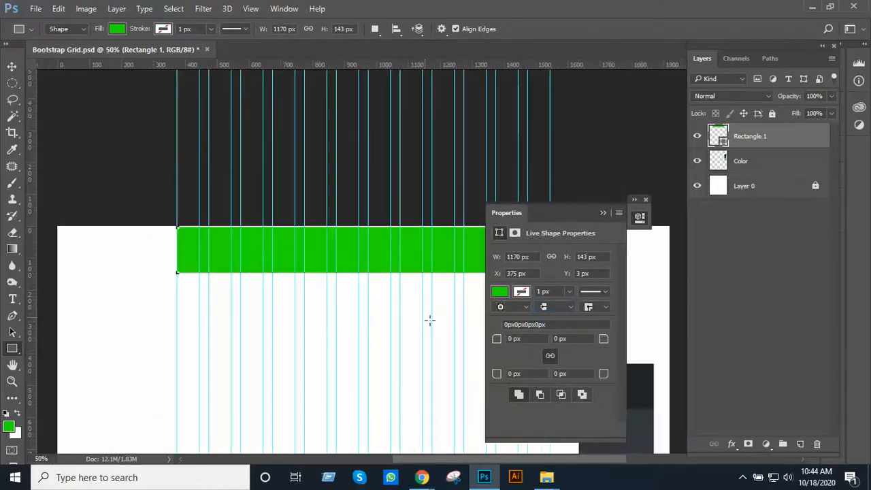
# Fill the rectangle with the darkest palette colour, 202529, sampled from the Dark UI swatches in the right margin
pyautogui.moveTo(429, 340); pyautogui.dragTo(280, 301)
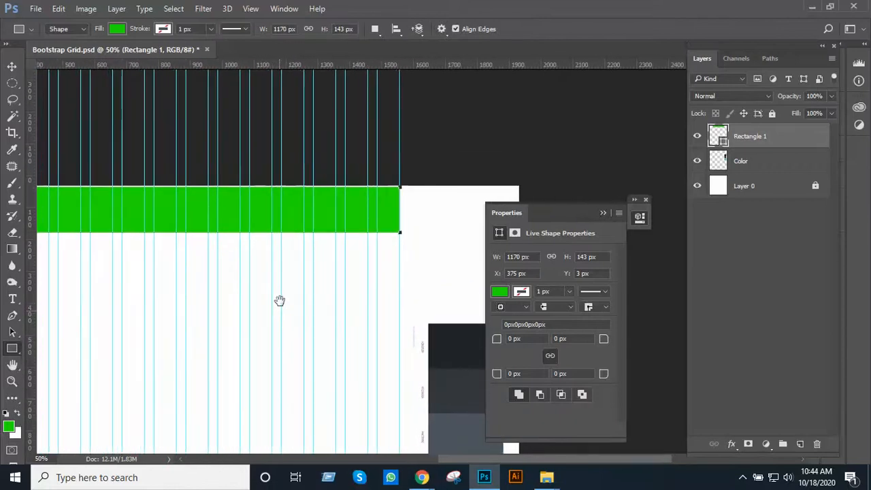
pyautogui.click(501, 292)
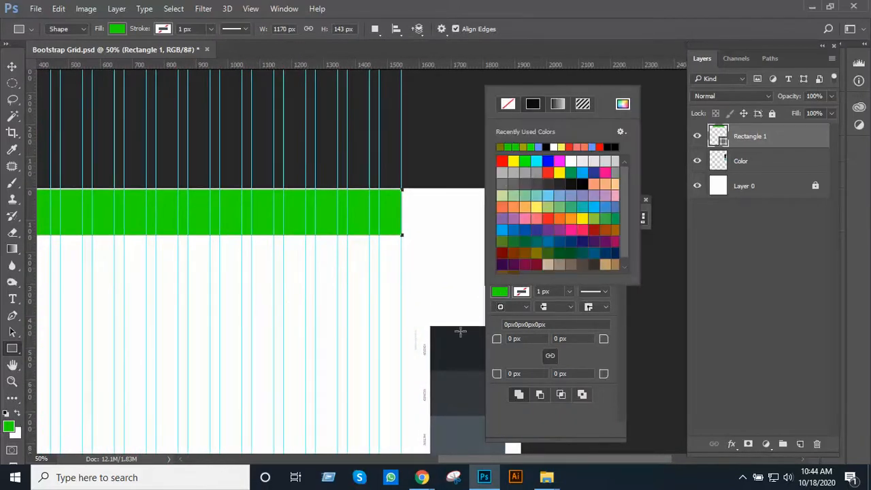
pyautogui.click(622, 104)
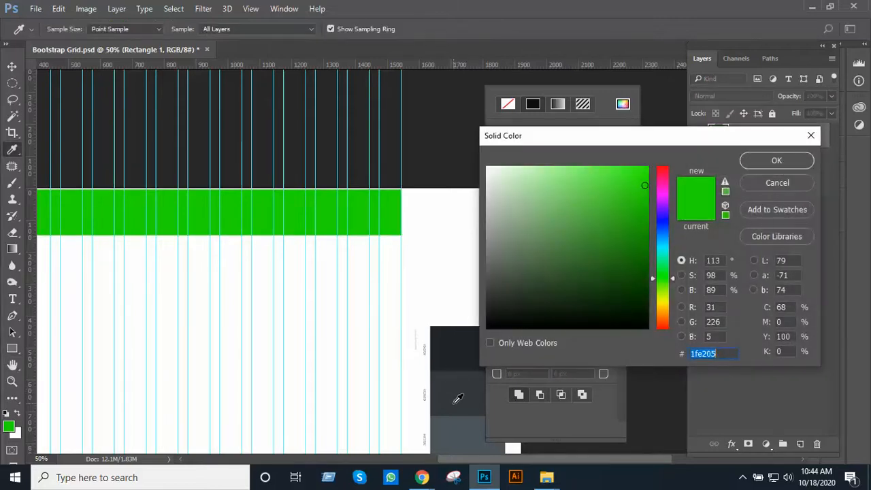
pyautogui.click(456, 352)
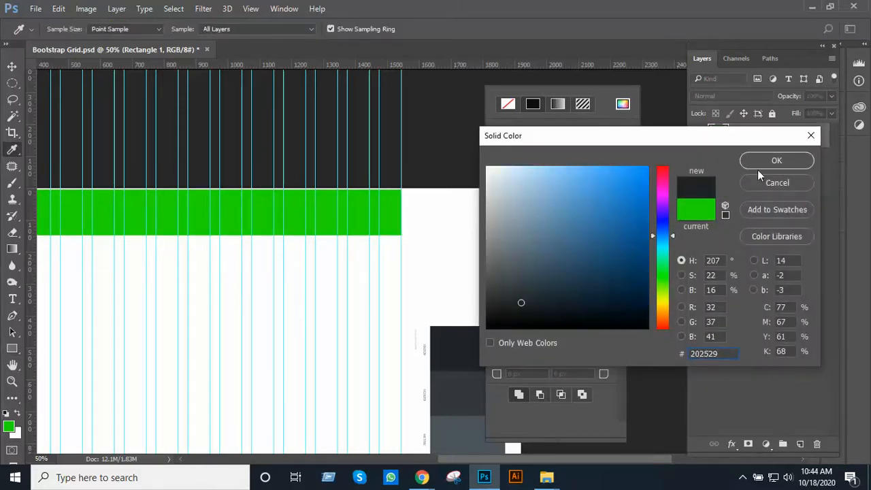
pyautogui.click(781, 158)
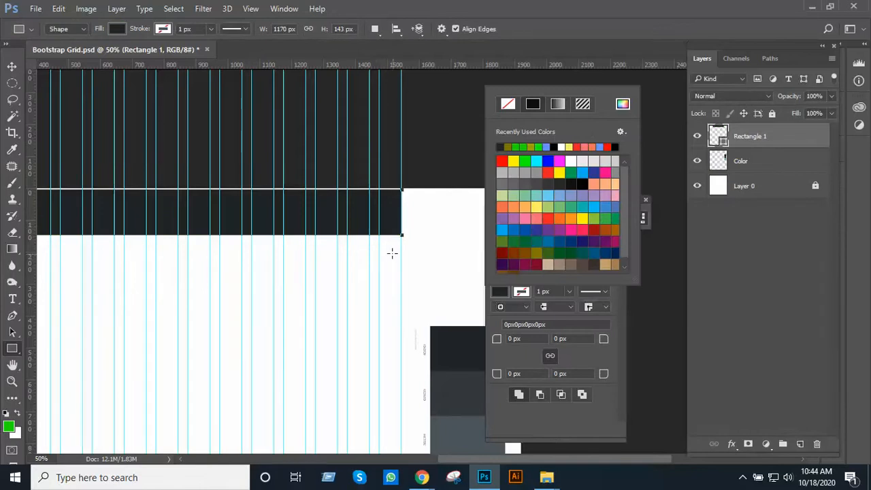
# Collapse the shape's properties and move the dark rectangle up flush with the canvas's top edge
pyautogui.click(11, 66)
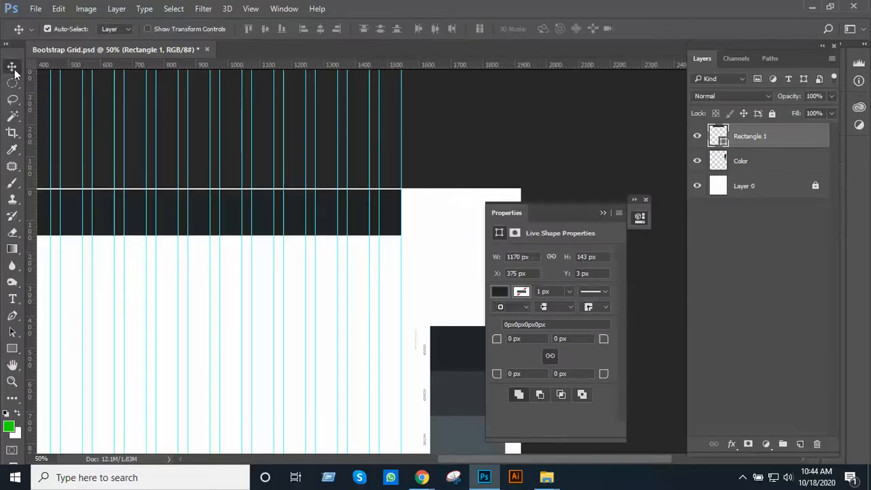
pyautogui.click(333, 310)
pyautogui.keyDown('ctrl'); pyautogui.click(288, 218); pyautogui.keyUp('ctrl')
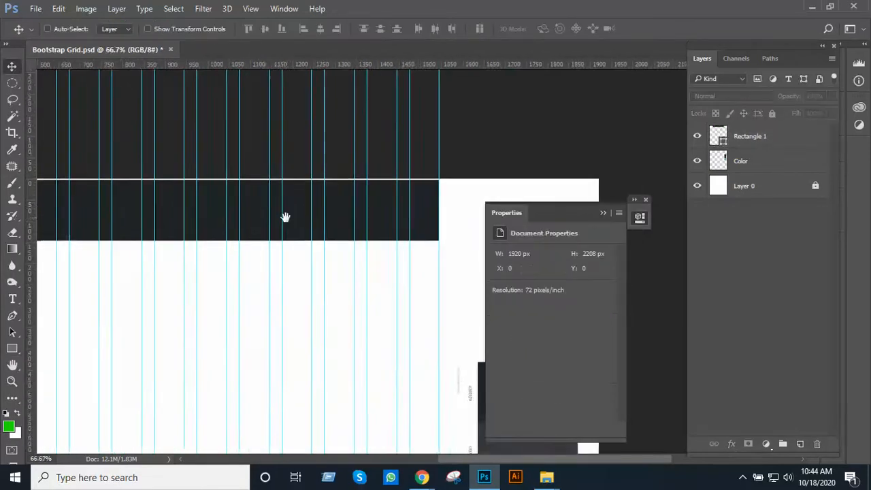
pyautogui.moveTo(286, 217); pyautogui.dragTo(585, 243)
pyautogui.moveTo(475, 216); pyautogui.dragTo(387, 220)
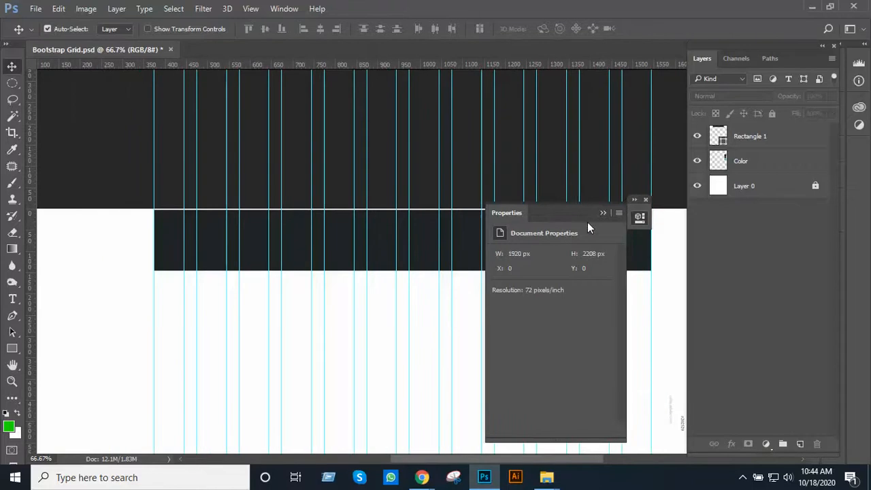
pyautogui.click(601, 212)
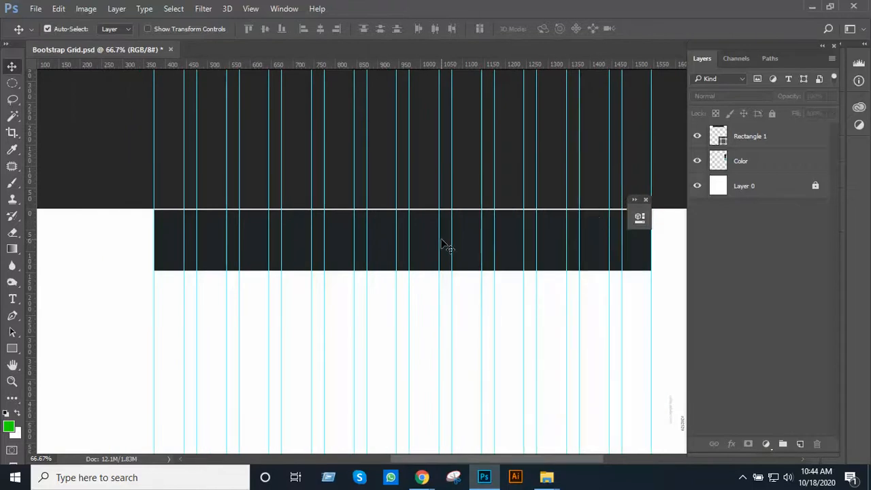
pyautogui.moveTo(460, 255); pyautogui.dragTo(457, 249)
pyautogui.keyDown('ctrl'); pyautogui.click(467, 229); pyautogui.keyUp('ctrl')
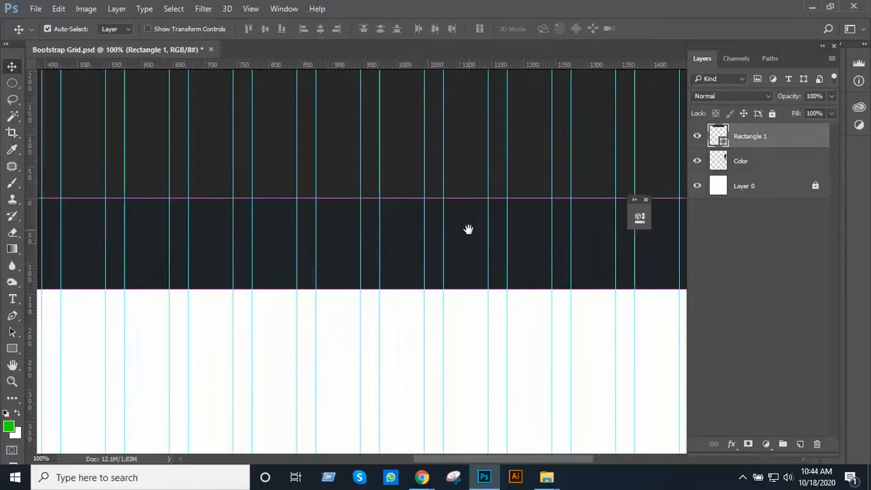
pyautogui.keyDown('ctrl'); pyautogui.keyDown('alt'); pyautogui.click(426, 244); pyautogui.keyUp('alt'); pyautogui.keyUp('ctrl')
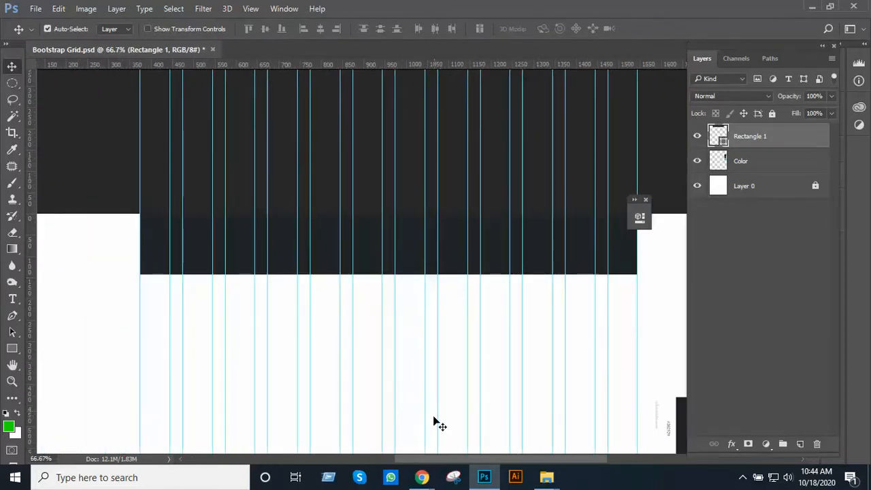
# Reduce the header rectangle's height to about 120 px, keeping its upper edge in place
pyautogui.moveTo(429, 478)
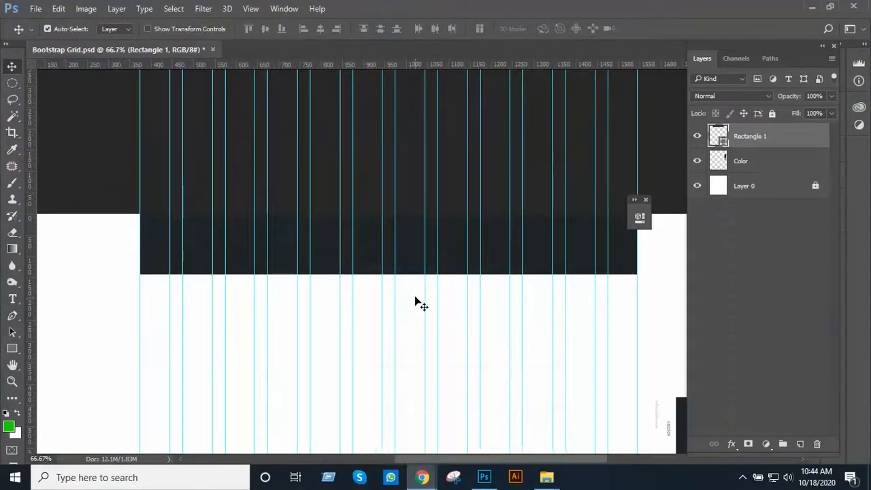
pyautogui.keyDown('ctrl'); pyautogui.click(437, 295); pyautogui.keyUp('ctrl')
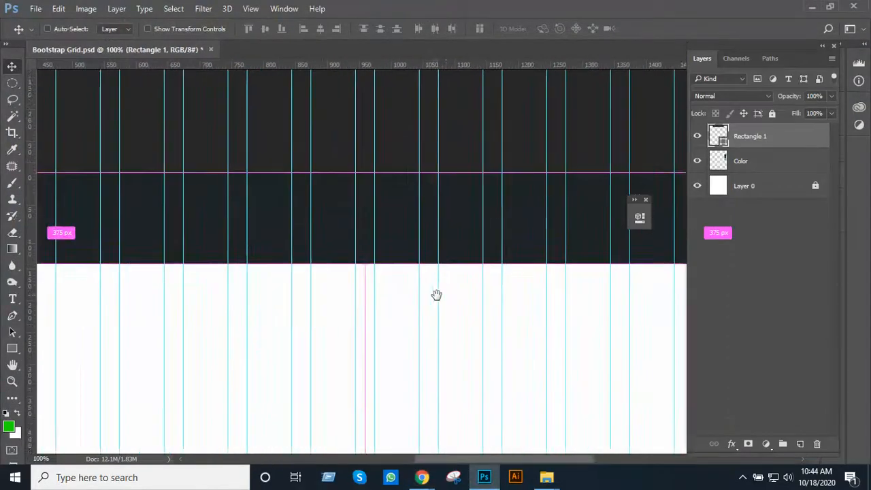
pyautogui.moveTo(438, 295); pyautogui.dragTo(416, 356)
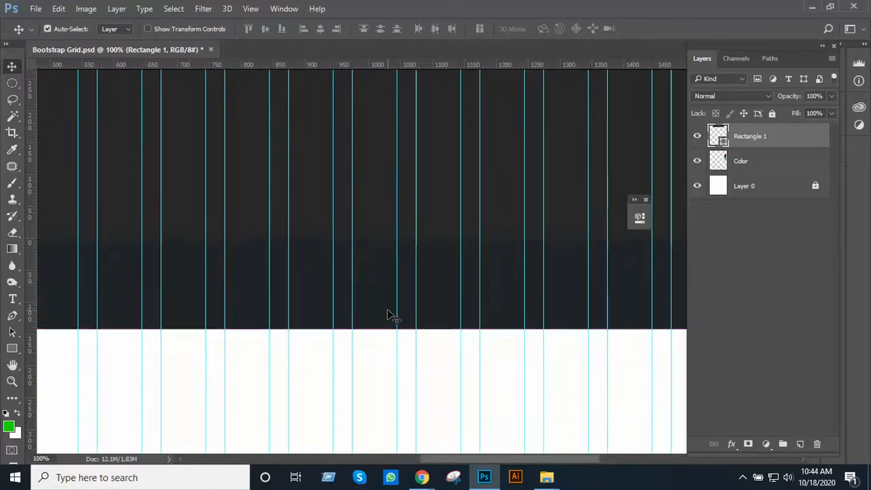
pyautogui.hotkey('ctrl', 't')
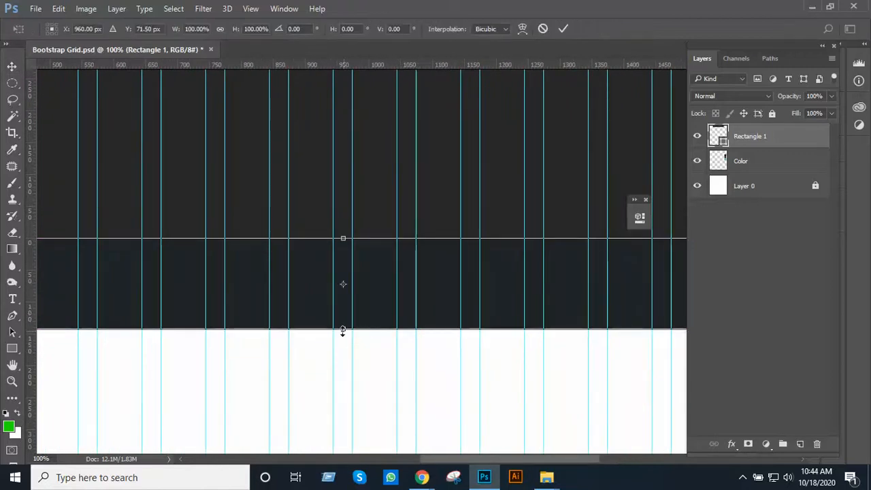
pyautogui.moveTo(342, 329); pyautogui.dragTo(343, 360)
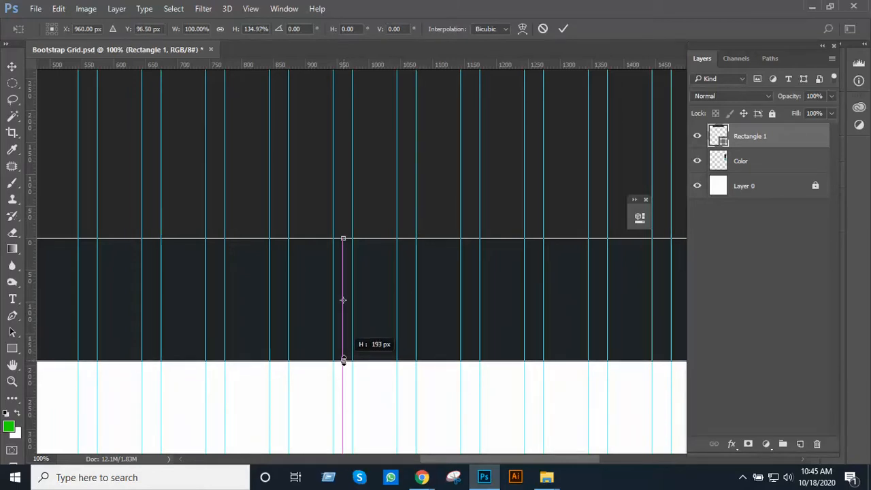
pyautogui.moveTo(344, 360); pyautogui.dragTo(347, 315)
pyautogui.press('Return')
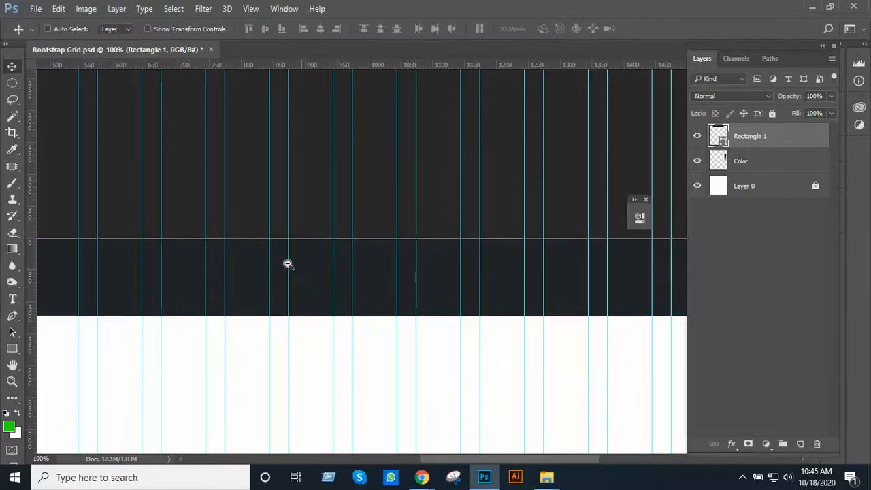
# Examine the header rectangle along its whole width and check its ends against the outer grid guides
pyautogui.scroll(-1, 279, 260)
pyautogui.moveTo(292, 265); pyautogui.dragTo(398, 295)
pyautogui.keyDown('ctrl'); pyautogui.click(399, 296); pyautogui.keyUp('ctrl')
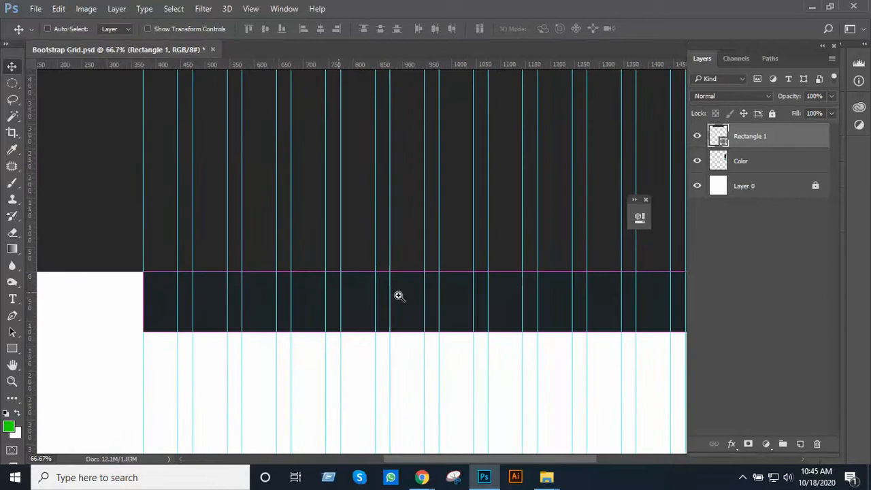
pyautogui.moveTo(477, 281); pyautogui.dragTo(356, 302)
pyautogui.moveTo(505, 320); pyautogui.dragTo(347, 306)
pyautogui.keyDown('ctrl'); pyautogui.click(447, 295); pyautogui.keyUp('ctrl')
pyautogui.moveTo(497, 313); pyautogui.dragTo(451, 308)
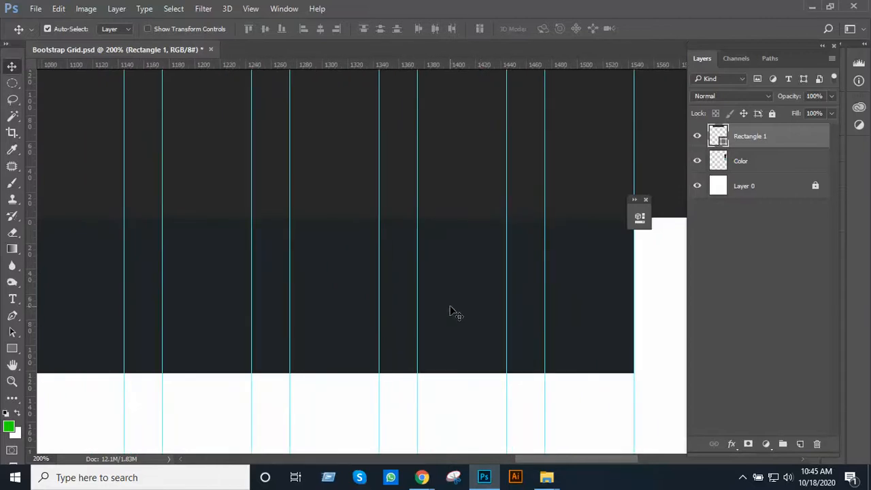
pyautogui.moveTo(211, 354); pyautogui.dragTo(404, 326)
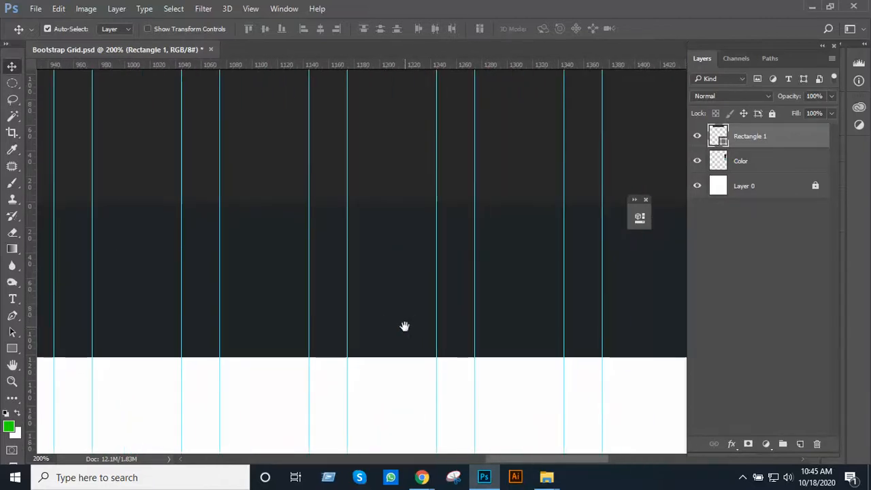
# Add a new layer and start a 16 pt menu text line low in the header, reading Home and Menu with a wide gap between
pyautogui.click(799, 443)
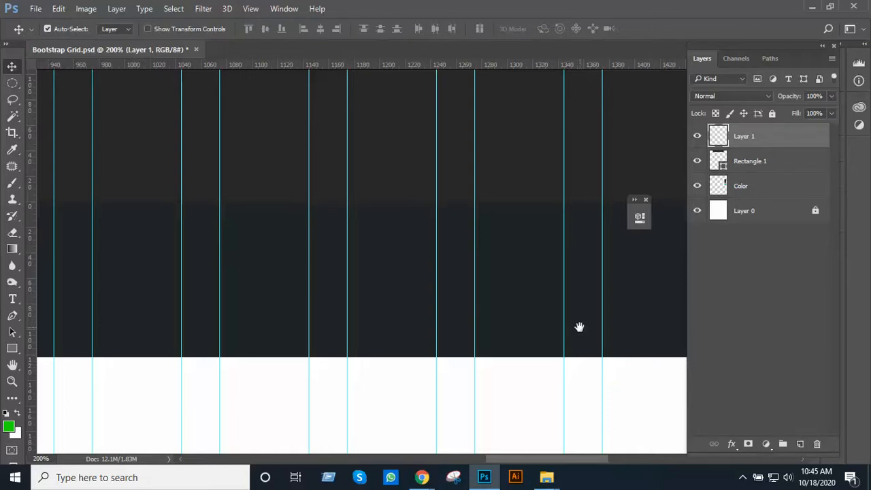
pyautogui.scroll(-4, 385, 370)
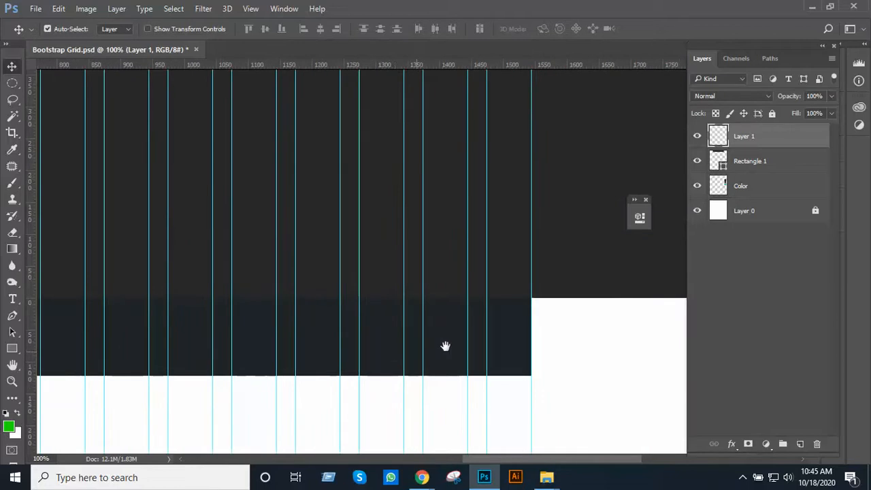
pyautogui.press('t')
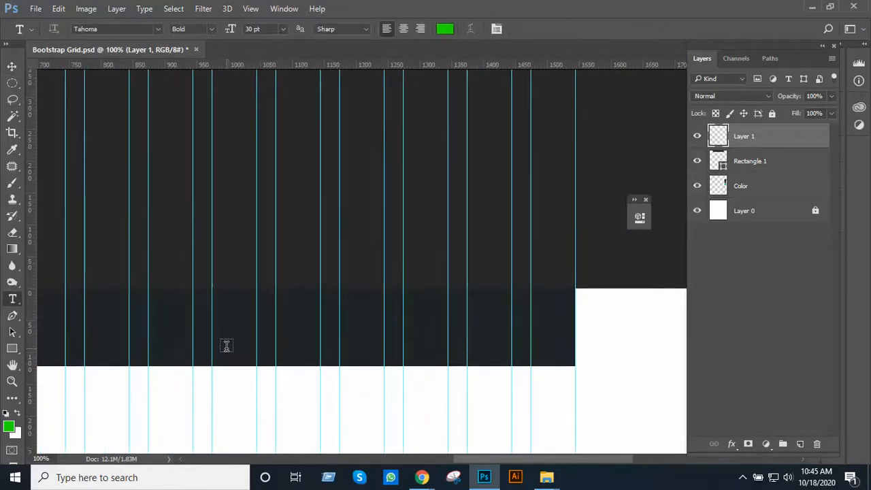
pyautogui.click(200, 347)
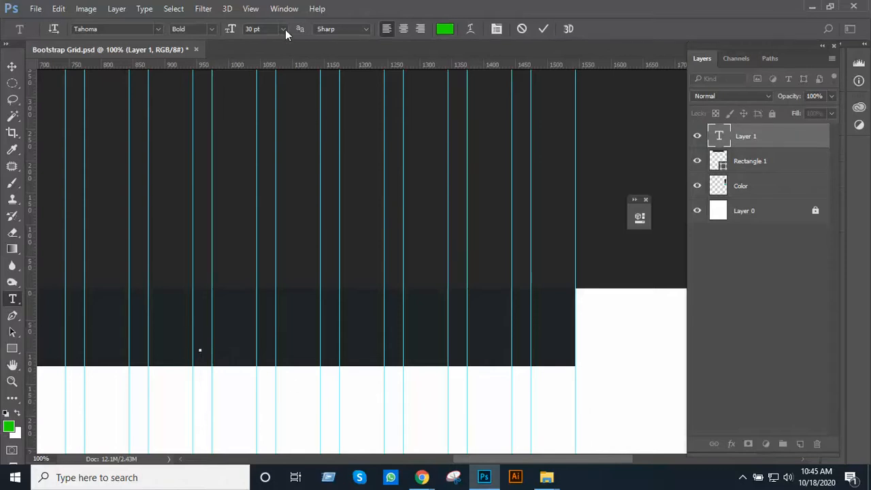
pyautogui.click(283, 30)
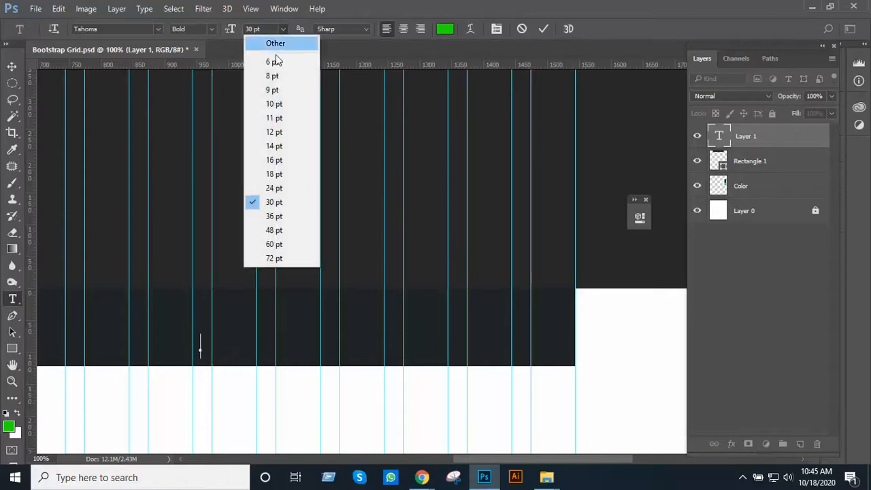
pyautogui.click(283, 164)
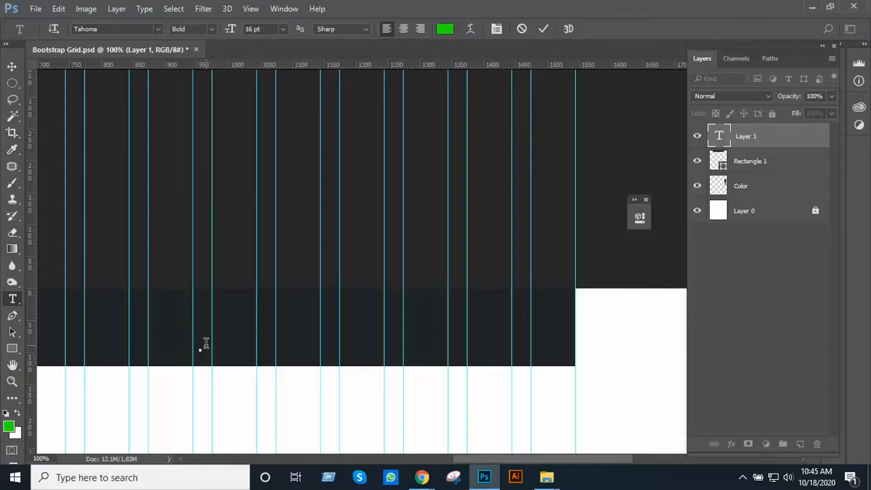
pyautogui.write('Ho')
pyautogui.press('Tab')
pyautogui.write('Men')
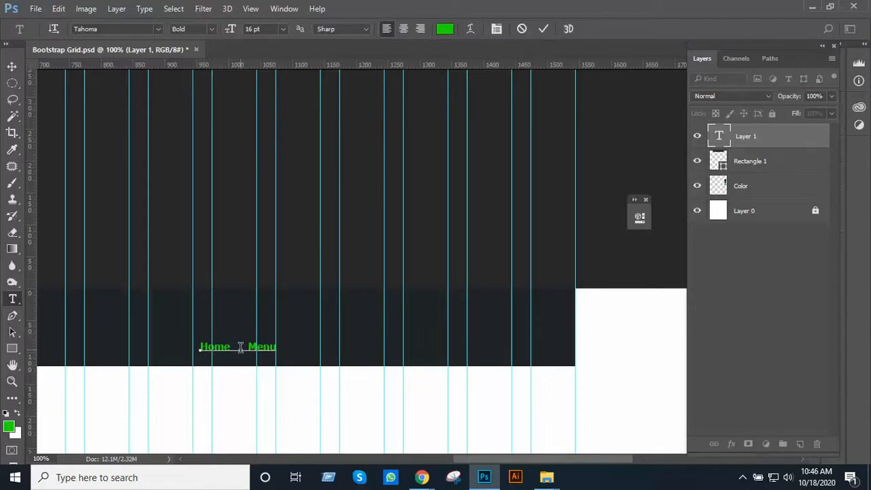
# Add the menu item Gift Card after Menu on the same text line
pyautogui.write('Fil')
pyautogui.press('BackSpace')
pyautogui.press('BackSpace')
pyautogui.press('BackSpace')
pyautogui.press('BackSpace')
pyautogui.write('Gift Card')
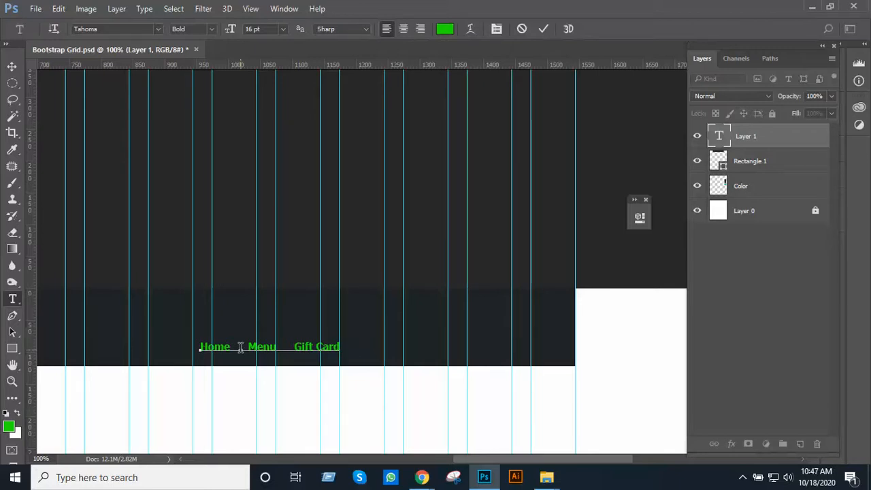
# Extend the menu line with the items About Us and Contact, separated by wide gaps
pyautogui.write('About ')
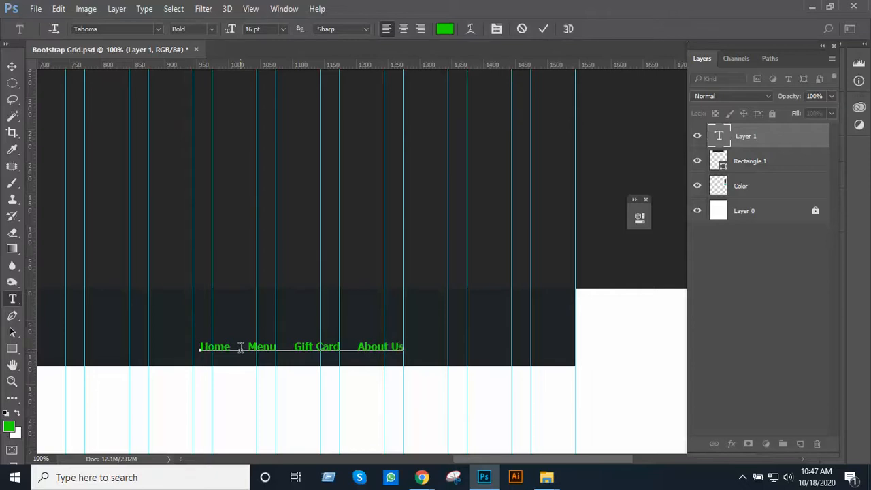
pyautogui.write('Us      Contac')
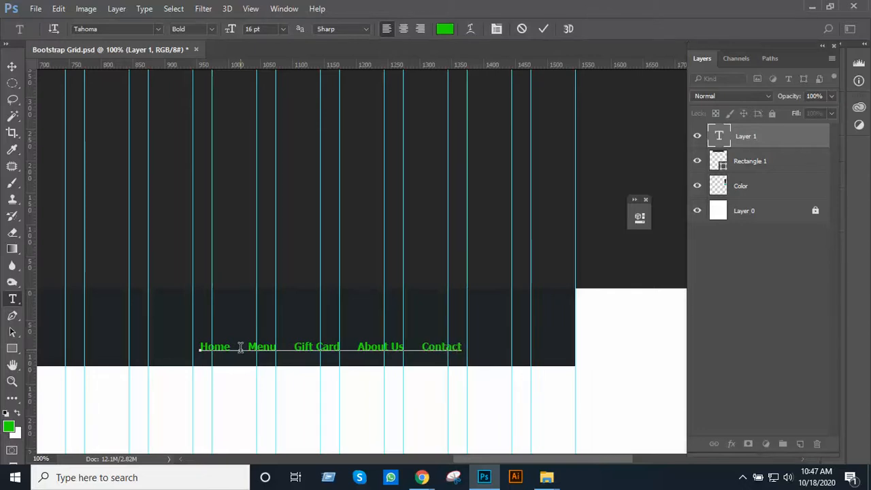
pyautogui.write('t Us')
# Complete the last menu item so it reads Contact Us and finish editing the menu text line
pyautogui.click(12, 67)
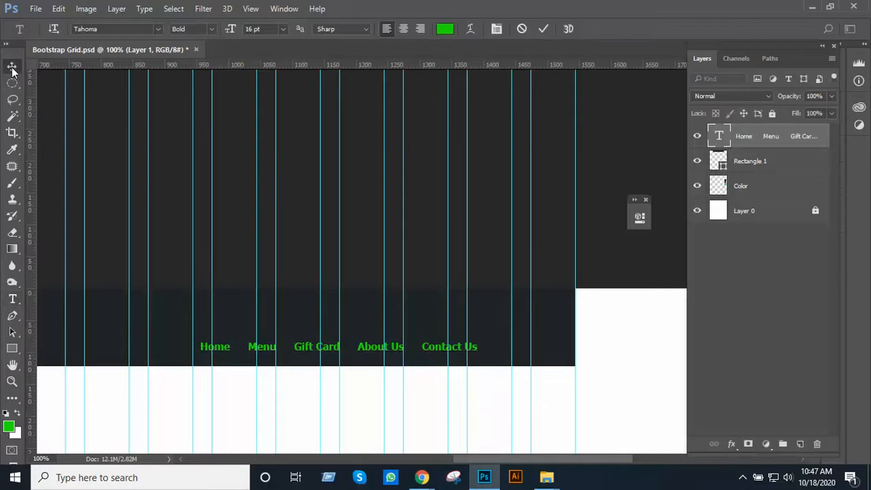
# Move the menu text line along the header so that Contact Us ends near the outer right grid guide
pyautogui.hotkey('ctrl', '-')
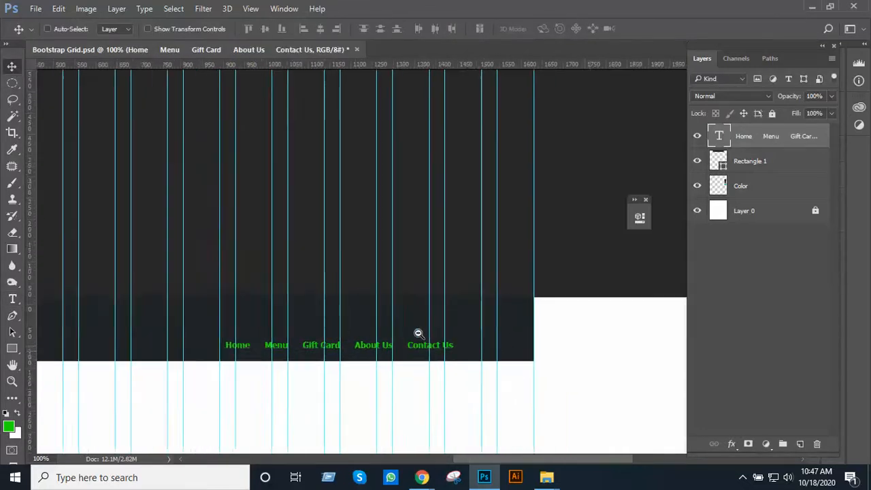
pyautogui.moveTo(432, 315); pyautogui.dragTo(470, 237)
pyautogui.hotkey('ctrl', '-')
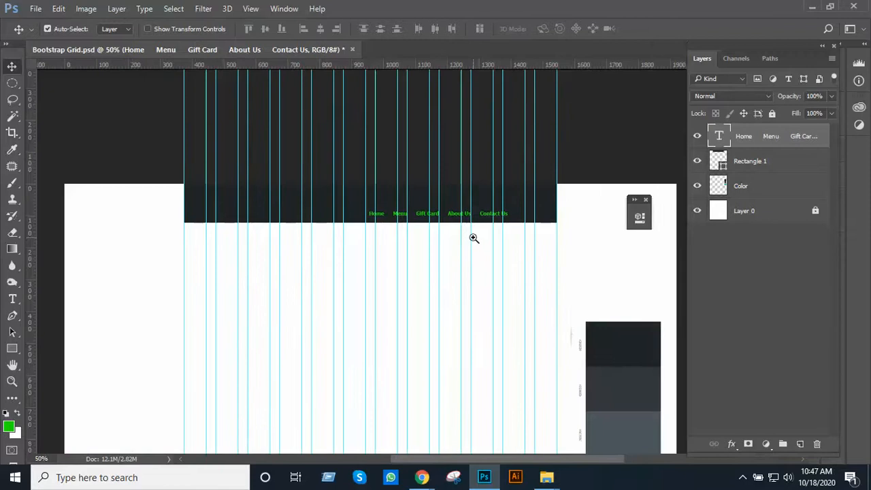
pyautogui.keyDown('ctrl'); pyautogui.click(470, 232); pyautogui.keyUp('ctrl')
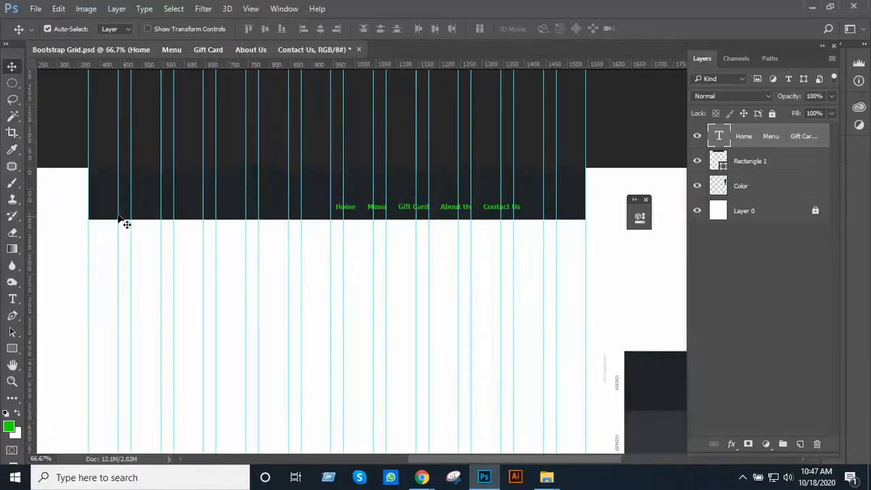
pyautogui.keyDown('ctrl'); pyautogui.click(488, 208); pyautogui.keyUp('ctrl')
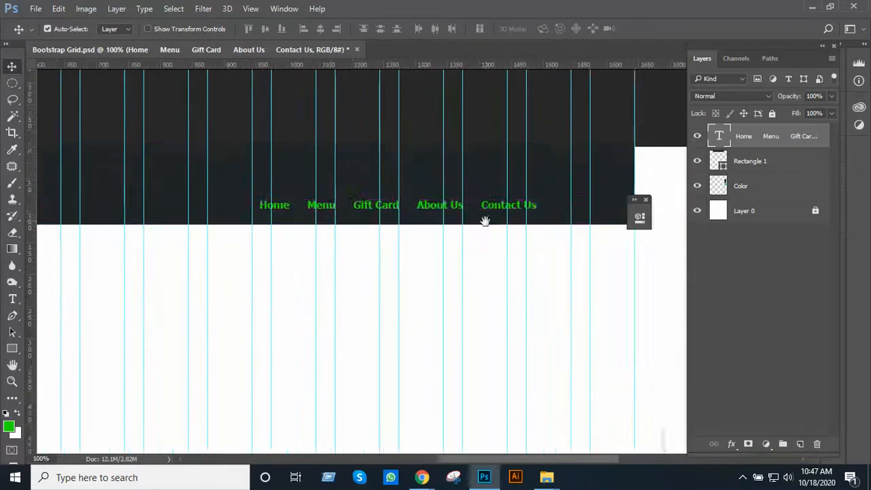
pyautogui.moveTo(380, 266); pyautogui.dragTo(474, 273)
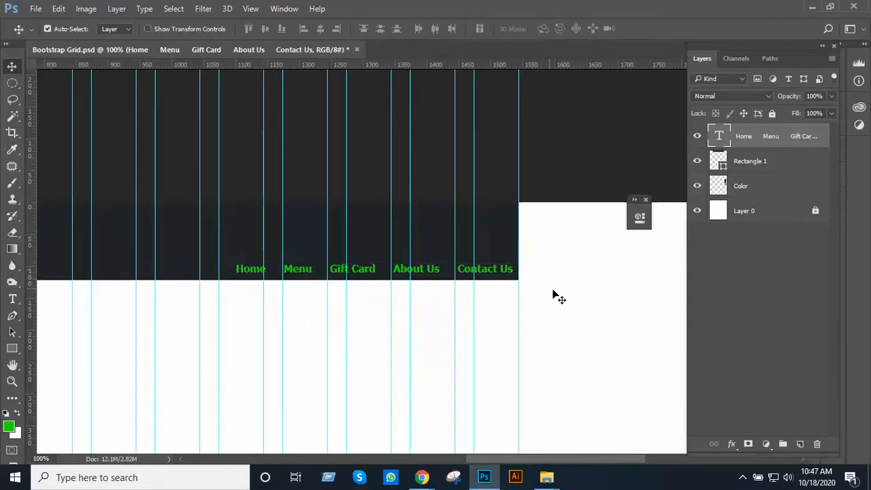
pyautogui.keyDown('alt'); pyautogui.click(558, 292); pyautogui.keyUp('alt')
pyautogui.moveTo(554, 303); pyautogui.dragTo(511, 232)
pyautogui.keyDown('alt'); pyautogui.click(511, 232); pyautogui.keyUp('alt')
pyautogui.moveTo(558, 298); pyautogui.dragTo(564, 216)
pyautogui.click(542, 195)
pyautogui.moveTo(468, 236); pyautogui.dragTo(460, 234)
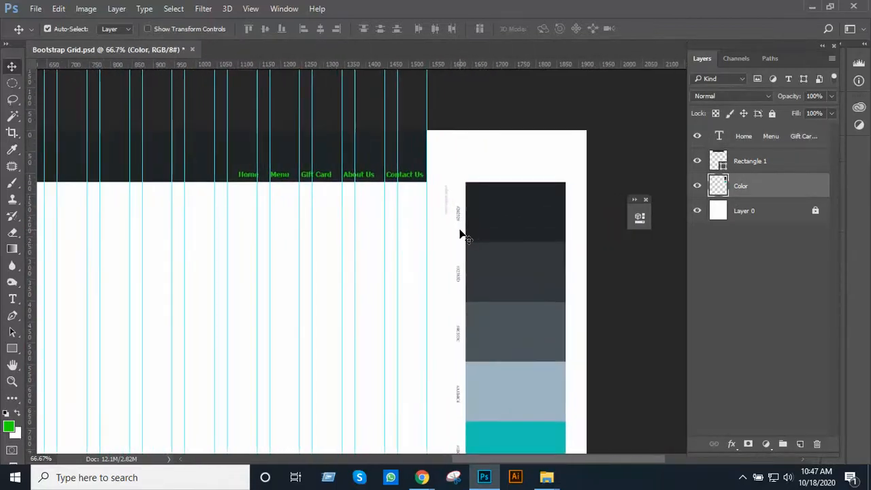
pyautogui.press('t')
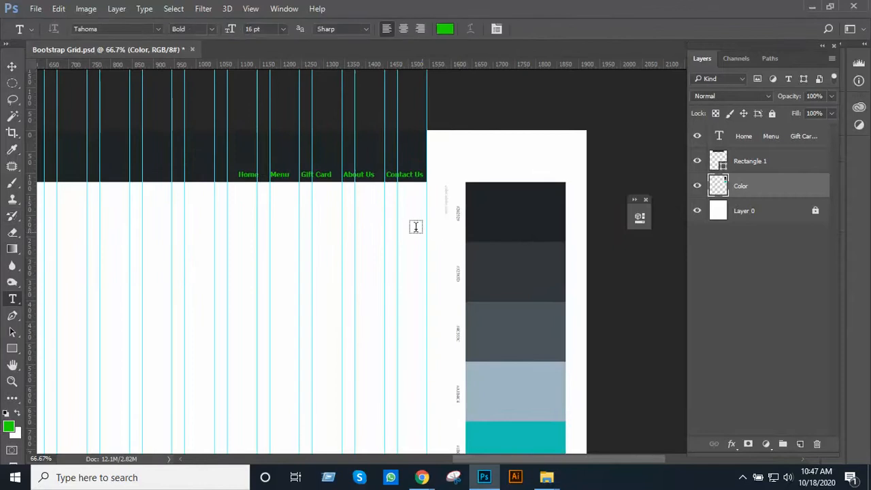
pyautogui.click(367, 178)
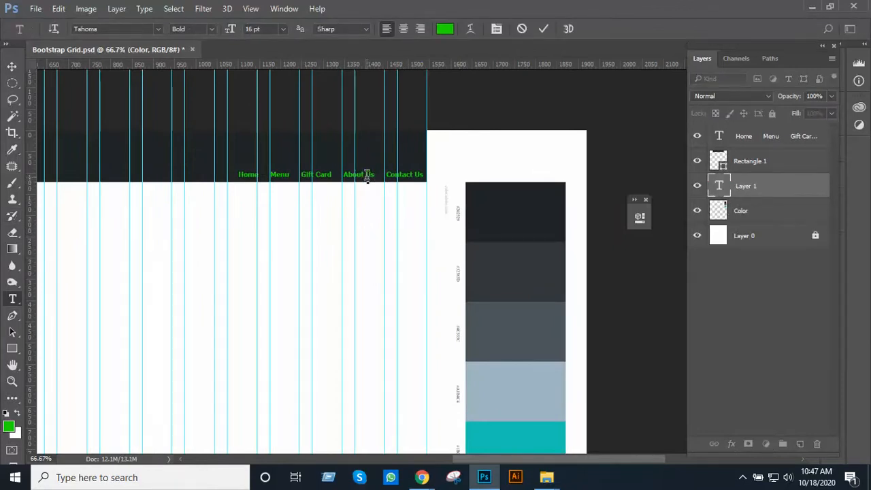
pyautogui.click(766, 198)
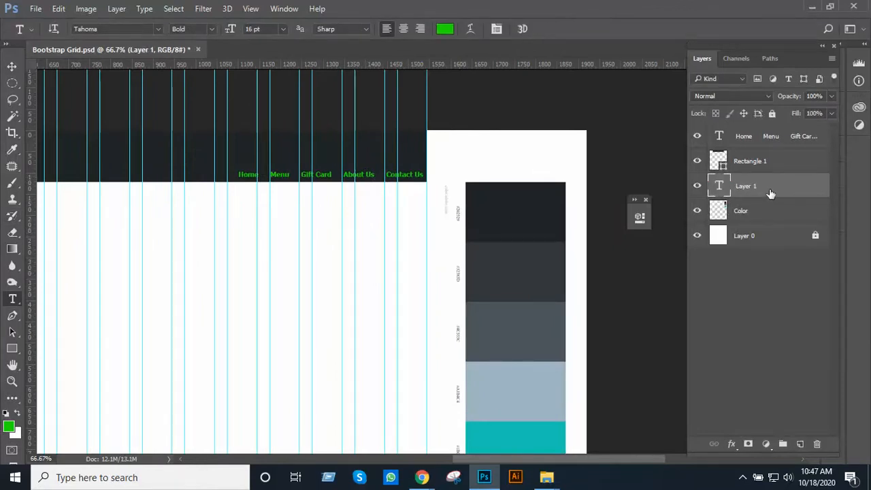
# Try the palette colors 4c555c, a1b4c3 and 1bc6b4 on the whole menu text line, then color it white (ffffff)
pyautogui.click(769, 138)
pyautogui.moveTo(272, 176); pyautogui.dragTo(345, 182)
pyautogui.hotkey('ctrl', 'a')
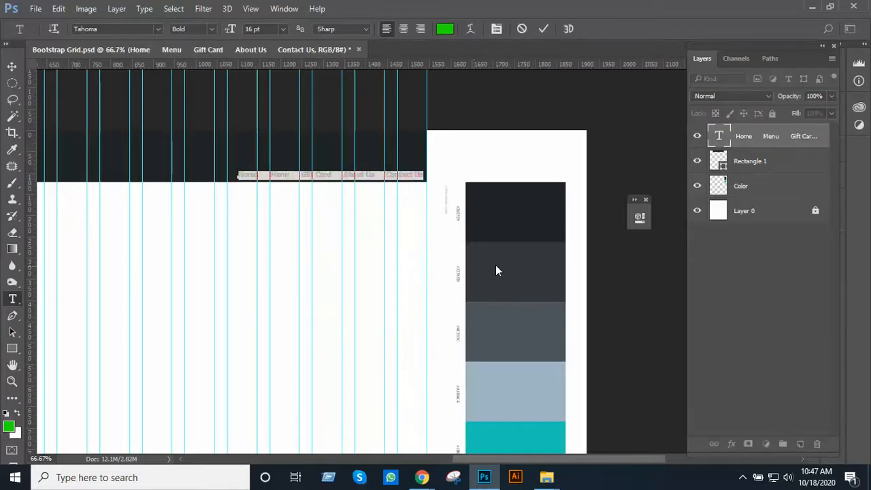
pyautogui.click(441, 28)
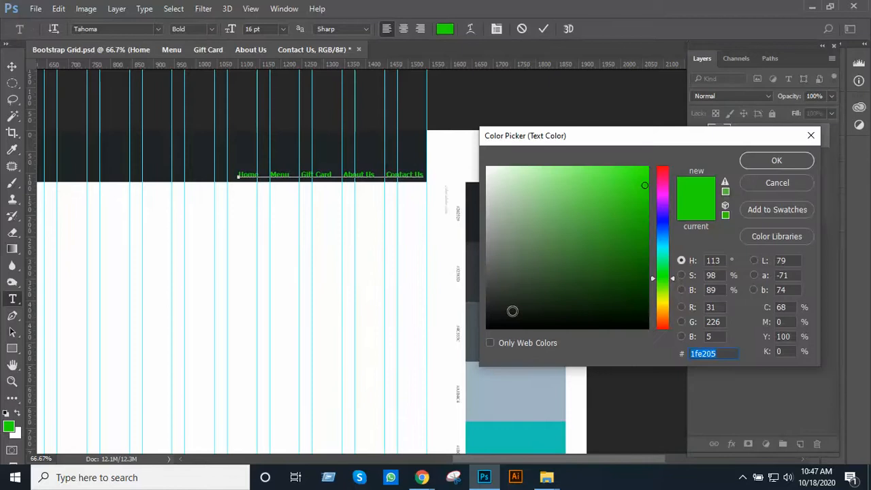
pyautogui.moveTo(597, 134); pyautogui.dragTo(638, 118)
pyautogui.click(496, 325)
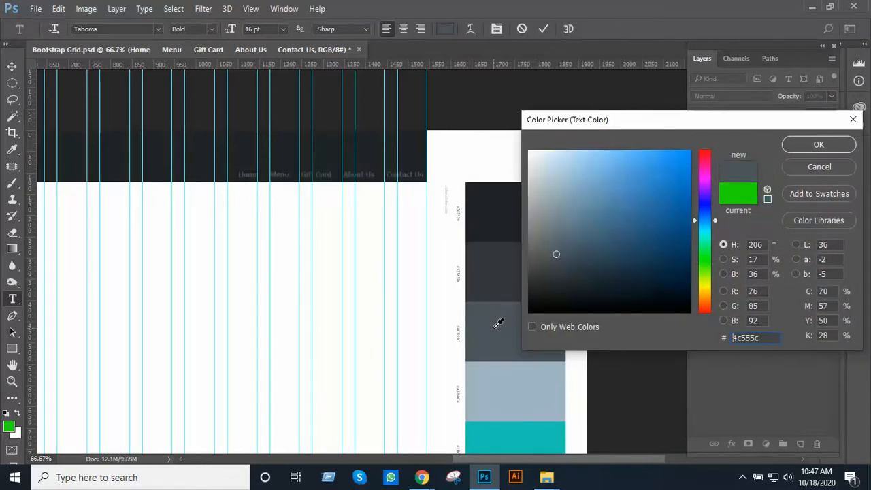
pyautogui.click(507, 385)
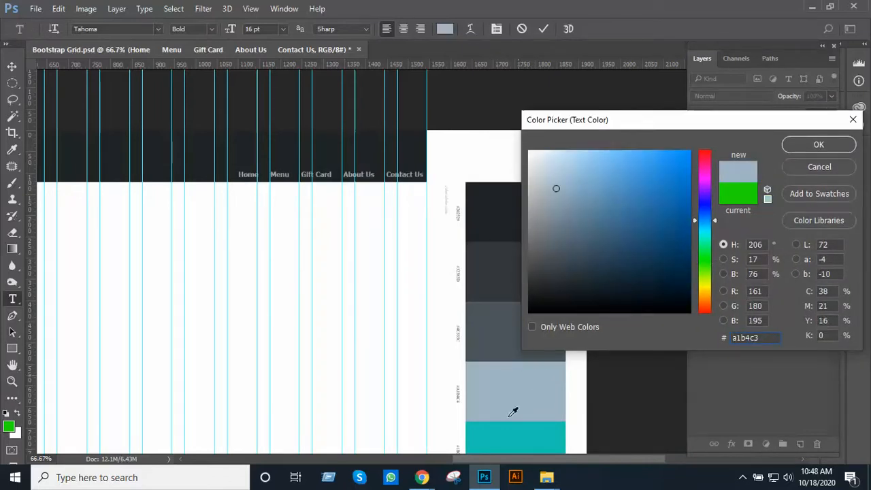
pyautogui.click(507, 449)
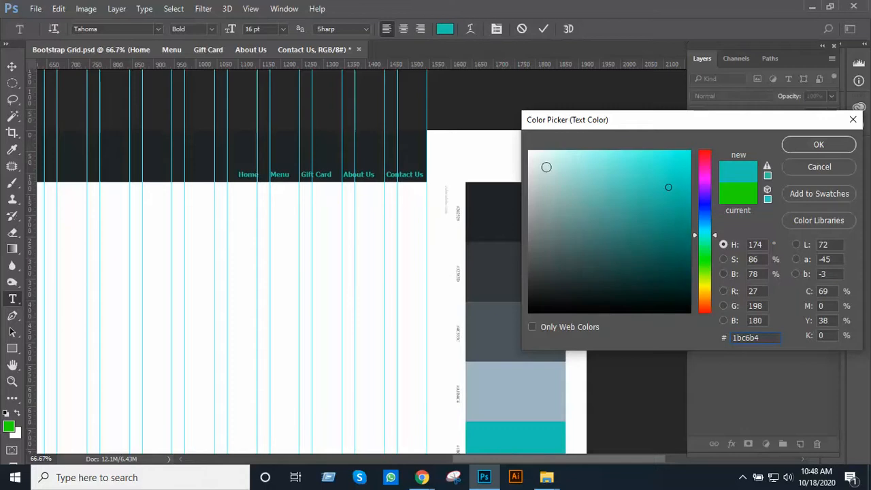
pyautogui.moveTo(547, 167); pyautogui.dragTo(510, 142)
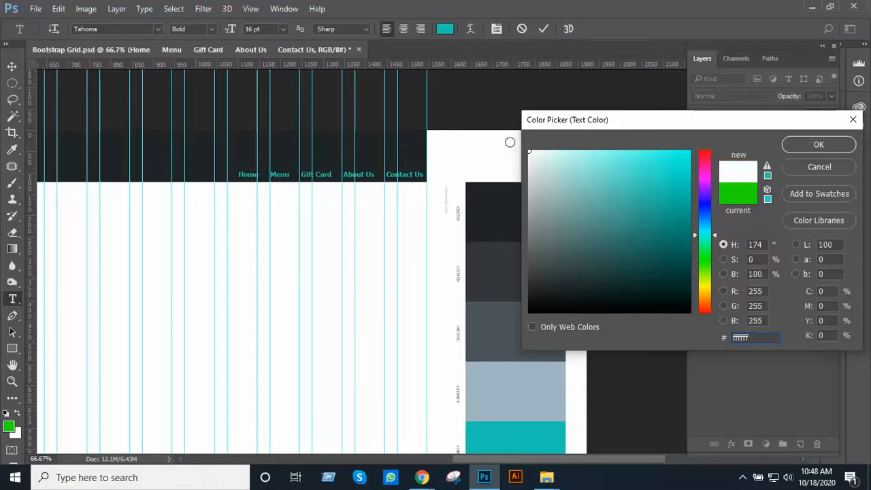
pyautogui.click(811, 149)
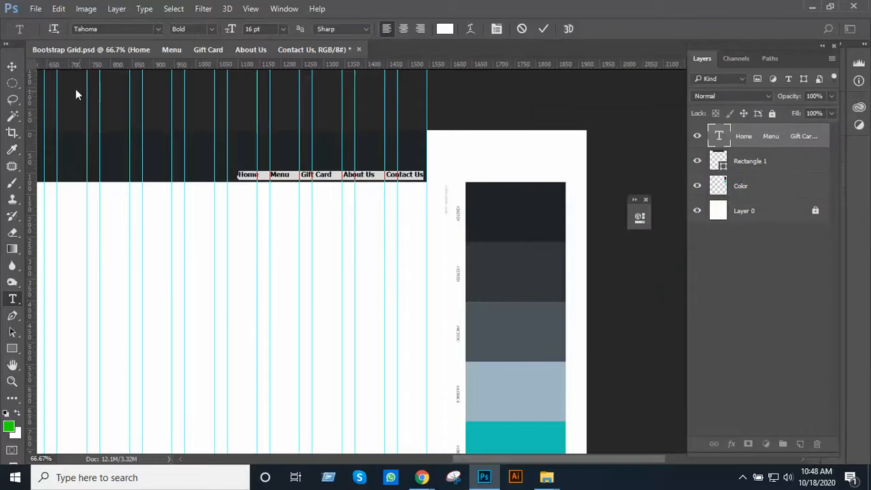
pyautogui.click(13, 67)
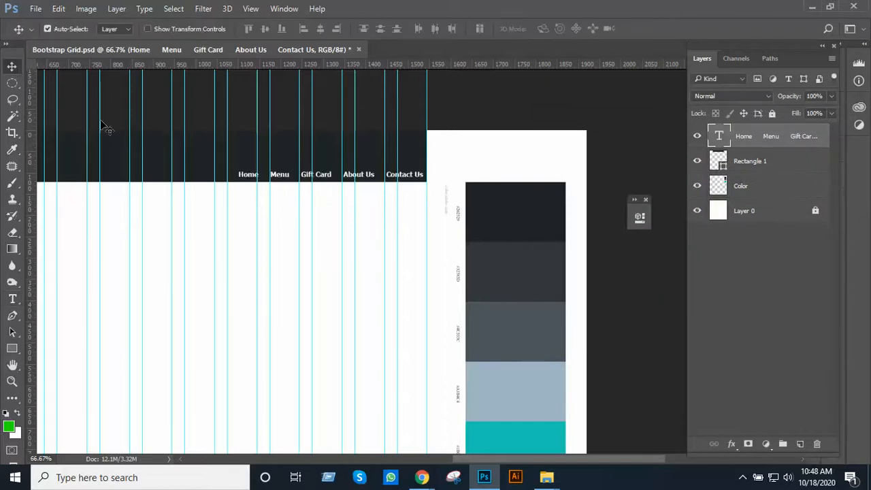
# Deselect the layers and examine the header bar with its menu text across the full width of the grid
pyautogui.click(539, 141)
pyautogui.keyDown('alt'); pyautogui.click(371, 164); pyautogui.keyUp('alt')
pyautogui.moveTo(385, 172); pyautogui.dragTo(456, 211)
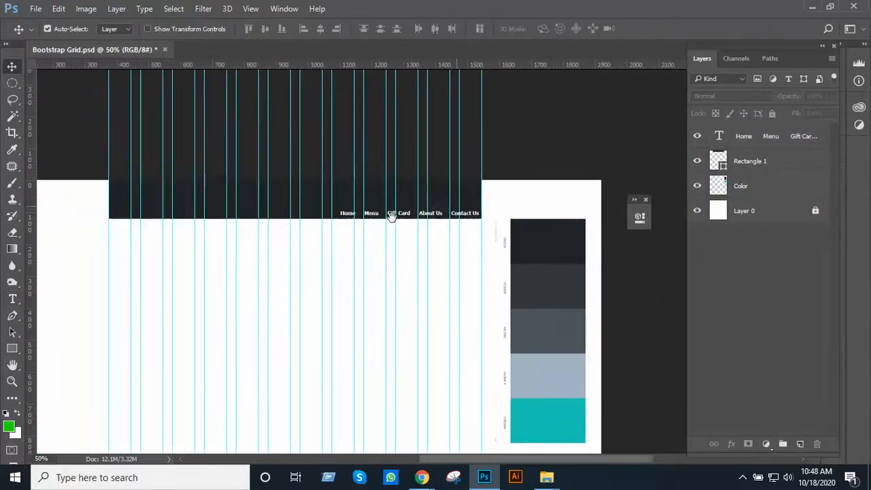
pyautogui.keyDown('ctrl'); pyautogui.click(390, 215); pyautogui.keyUp('ctrl')
pyautogui.moveTo(392, 215); pyautogui.dragTo(511, 206)
pyautogui.keyDown('ctrl'); pyautogui.click(441, 215); pyautogui.keyUp('ctrl')
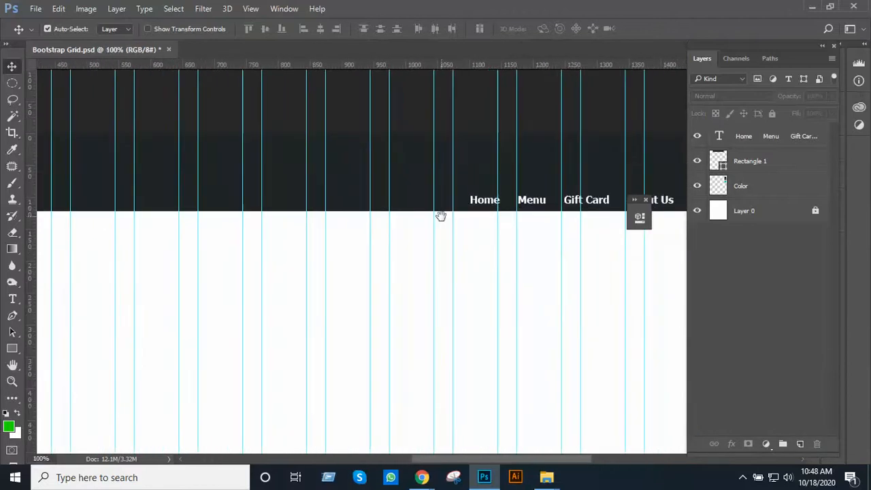
pyautogui.moveTo(441, 215); pyautogui.dragTo(492, 218)
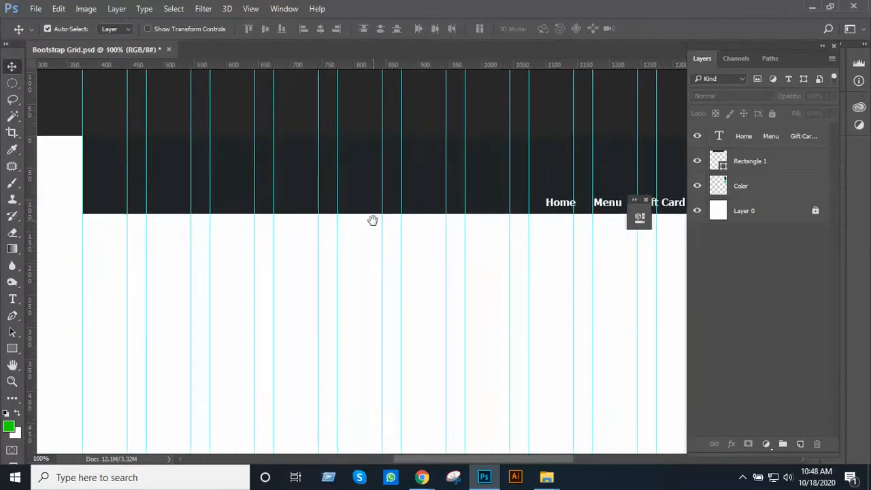
pyautogui.moveTo(373, 220); pyautogui.dragTo(389, 222)
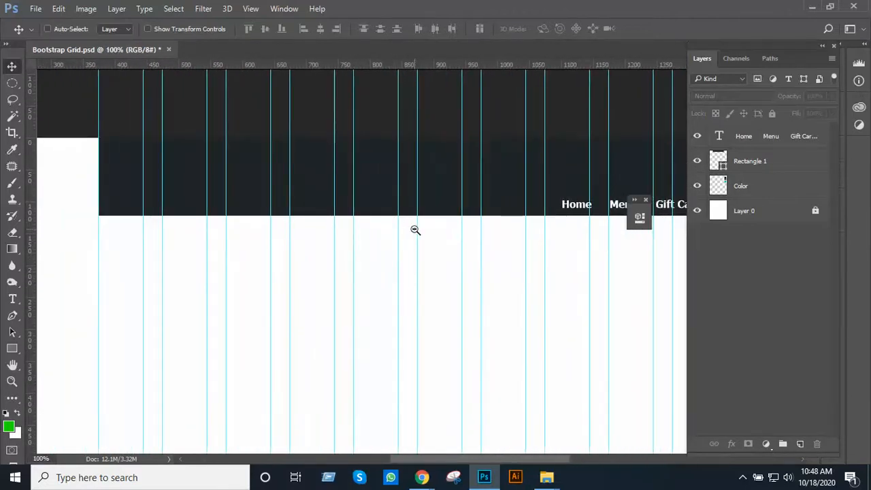
pyautogui.keyDown('alt'); pyautogui.click(417, 232); pyautogui.keyUp('alt')
pyautogui.moveTo(539, 228); pyautogui.dragTo(429, 260)
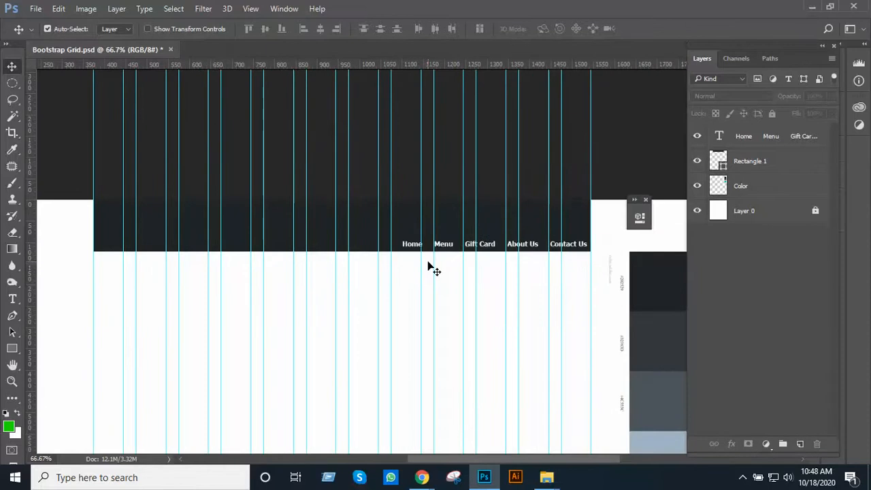
# Add a layer above the menu text and draw a green rectangle about 164 x 14 px low in the header's left end
pyautogui.click(752, 138)
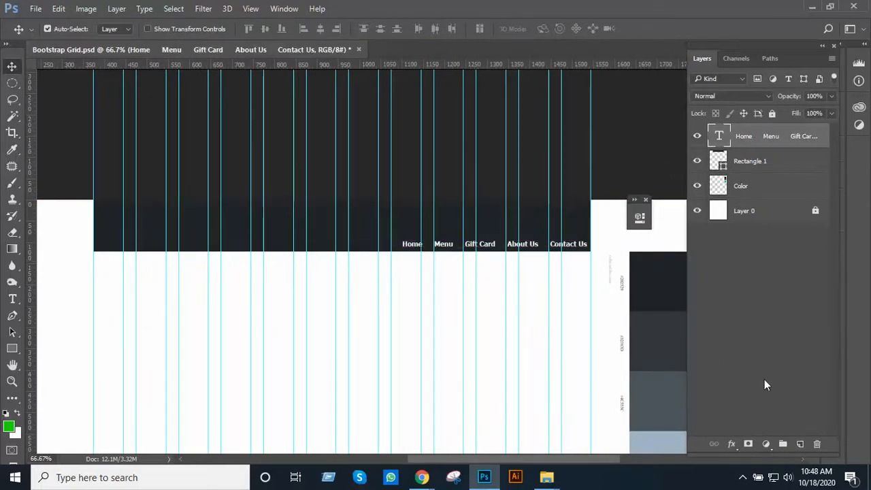
pyautogui.click(801, 445)
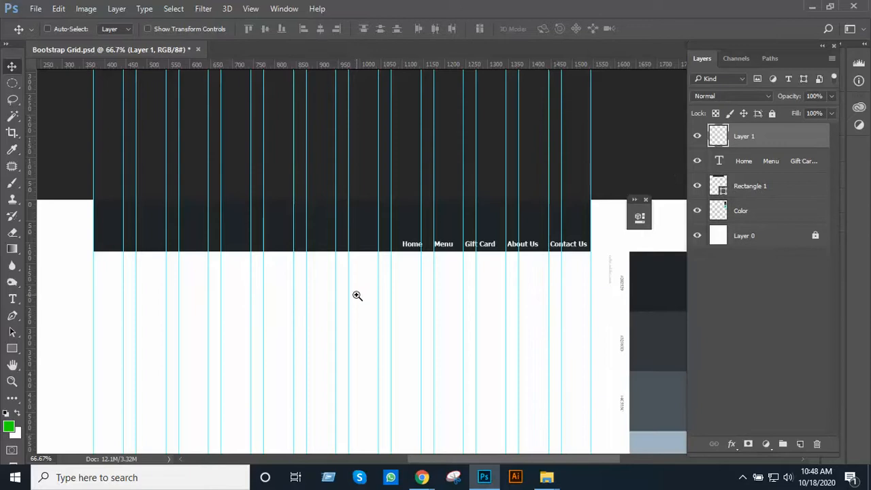
pyautogui.scroll(1, 356, 293)
pyautogui.moveTo(356, 295); pyautogui.dragTo(381, 304)
pyautogui.keyDown('alt'); pyautogui.click(383, 295); pyautogui.keyUp('alt')
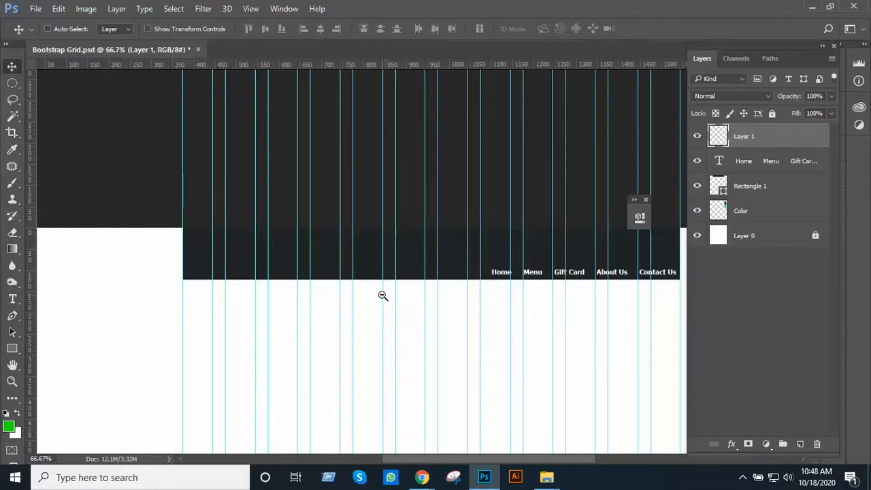
pyautogui.click(346, 266)
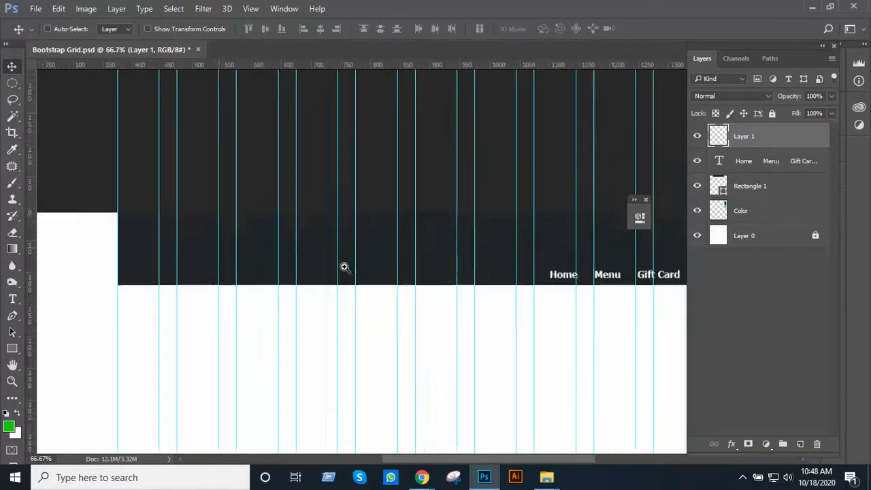
pyautogui.keyDown('ctrl'); pyautogui.click(298, 253); pyautogui.keyUp('ctrl')
pyautogui.moveTo(355, 259); pyautogui.dragTo(500, 276)
pyautogui.moveTo(317, 264); pyautogui.dragTo(428, 265)
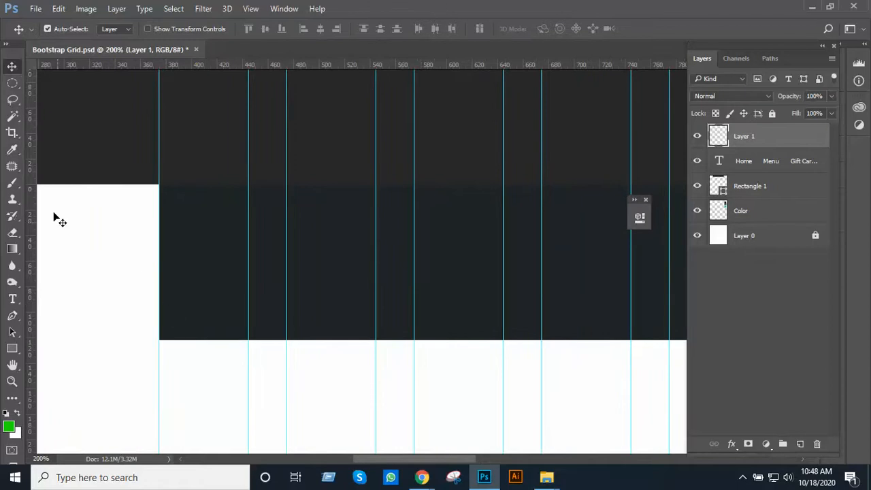
pyautogui.click(13, 348)
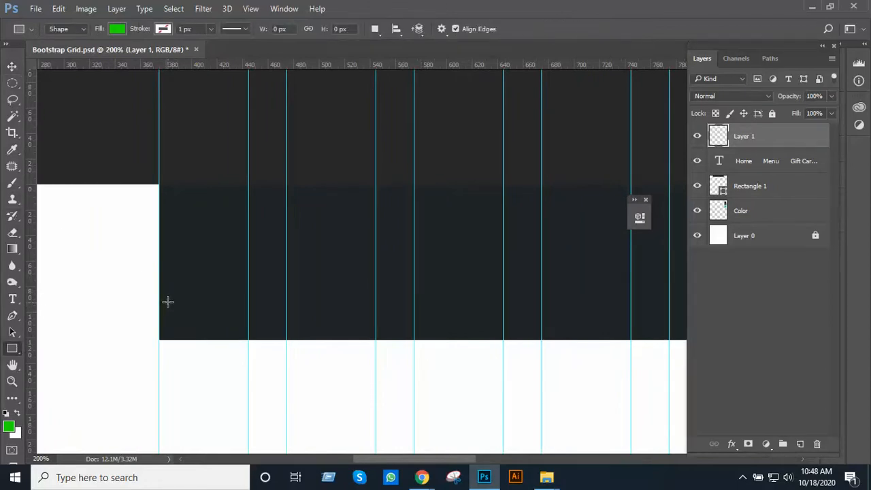
pyautogui.moveTo(167, 301); pyautogui.dragTo(365, 319)
# Align the green rectangle's left edge with the outer grid guide and stretch its right edge to the nearby guide, making it 170 px wide
pyautogui.press('v')
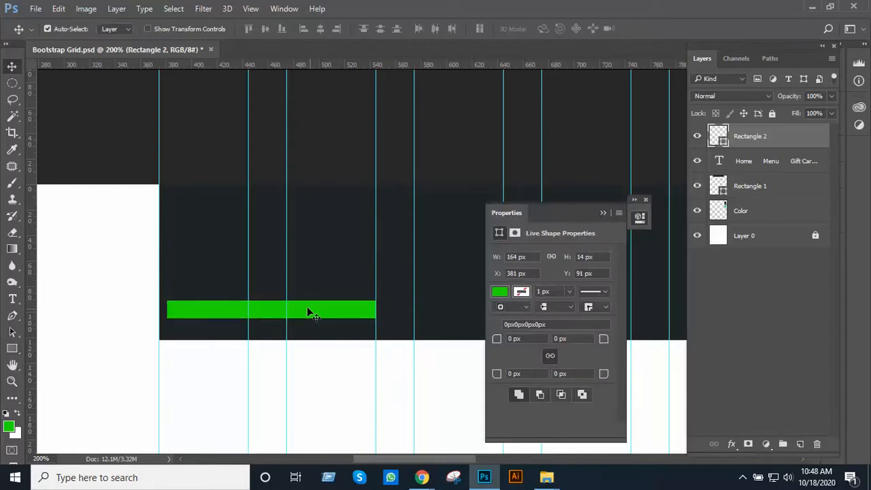
pyautogui.moveTo(280, 317)
pyautogui.mouseDown()
pyautogui.moveTo(255, 311)
pyautogui.moveTo(275, 311)
pyautogui.mouseUp()
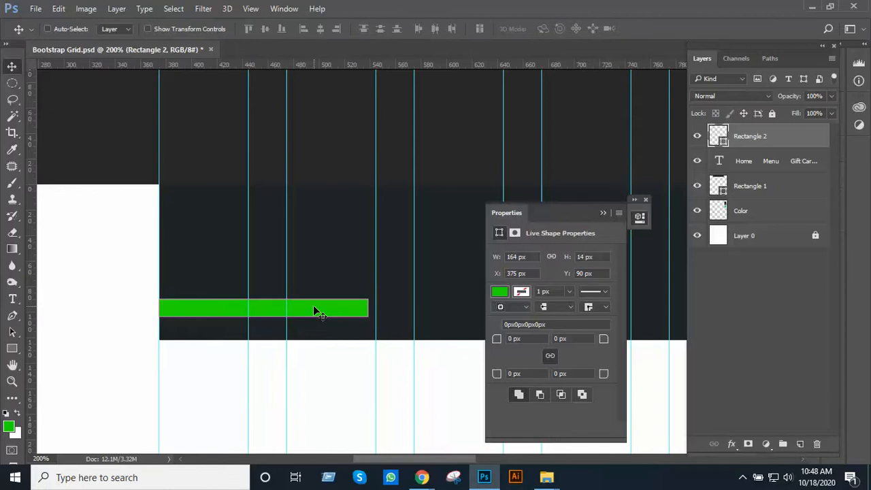
pyautogui.hotkey('ctrl', 't')
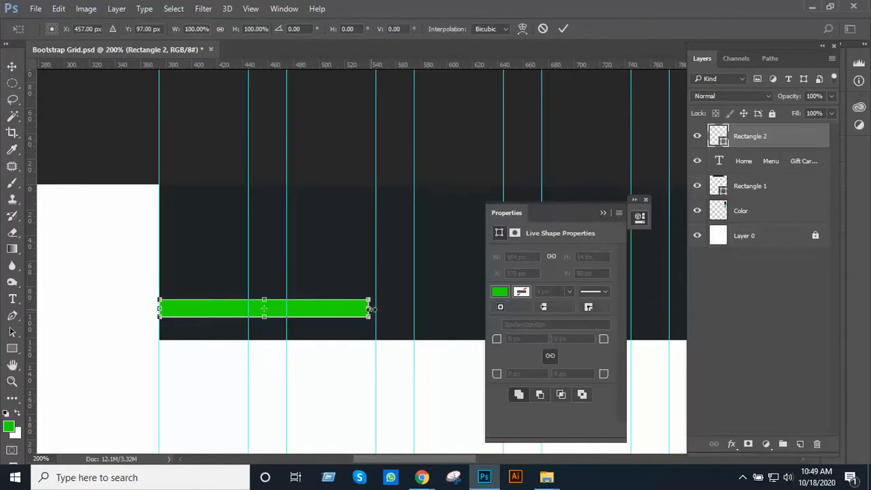
pyautogui.moveTo(369, 309); pyautogui.dragTo(377, 311)
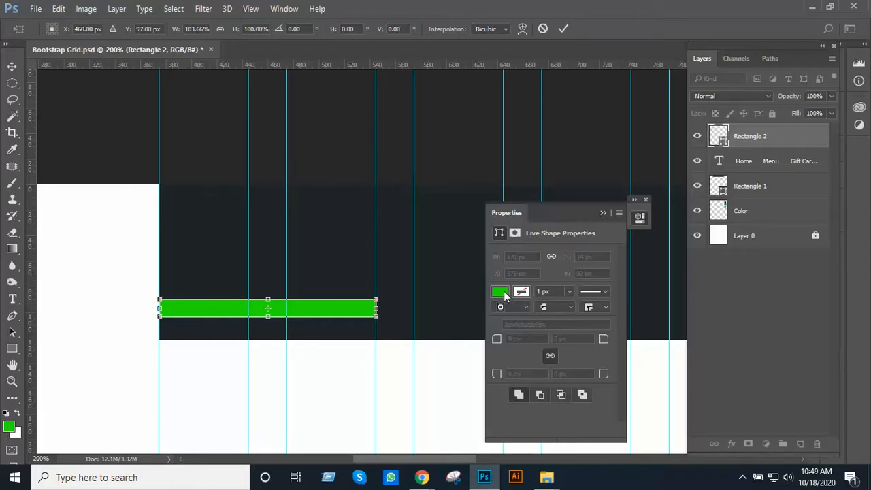
pyautogui.press('Return')
# Change the fill color of the small rectangle at the header's left end to white
pyautogui.click(502, 293)
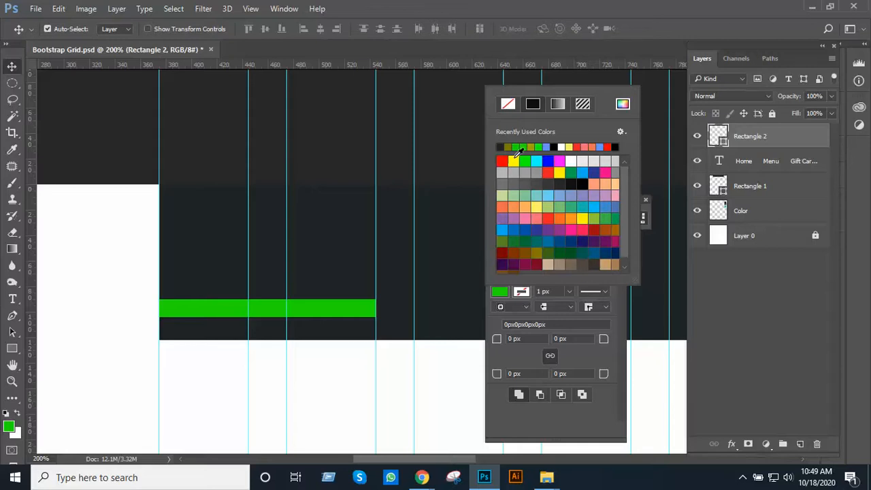
pyautogui.click(571, 162)
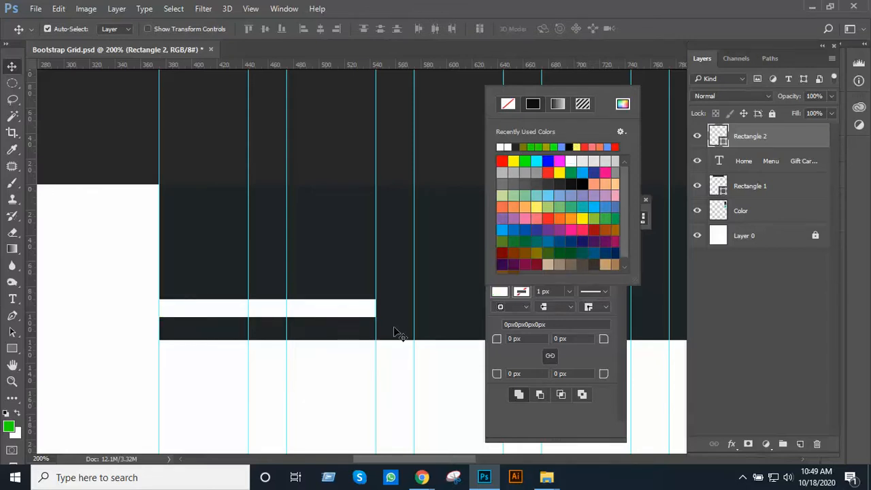
# Change the fill of the small rectangle at the header's left end to light grey with K 30%
pyautogui.click(313, 261)
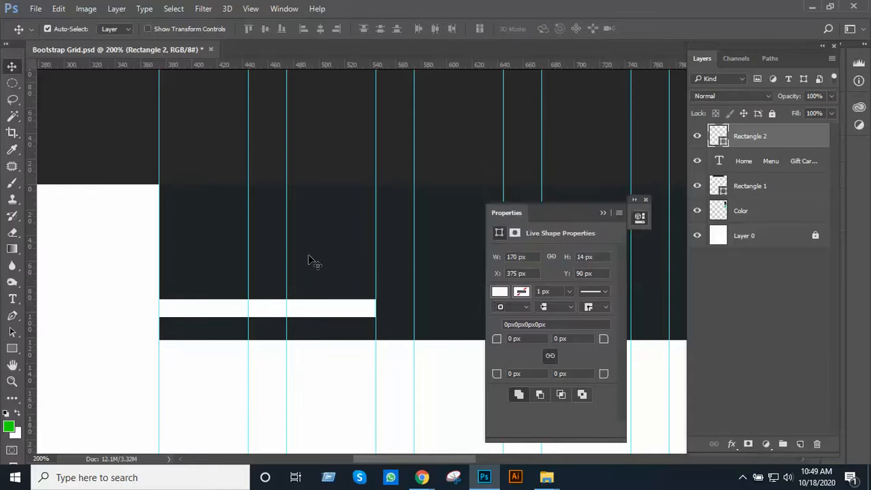
pyautogui.click(312, 261)
pyautogui.scroll(-2, 440, 272)
pyautogui.moveTo(422, 270); pyautogui.dragTo(320, 277)
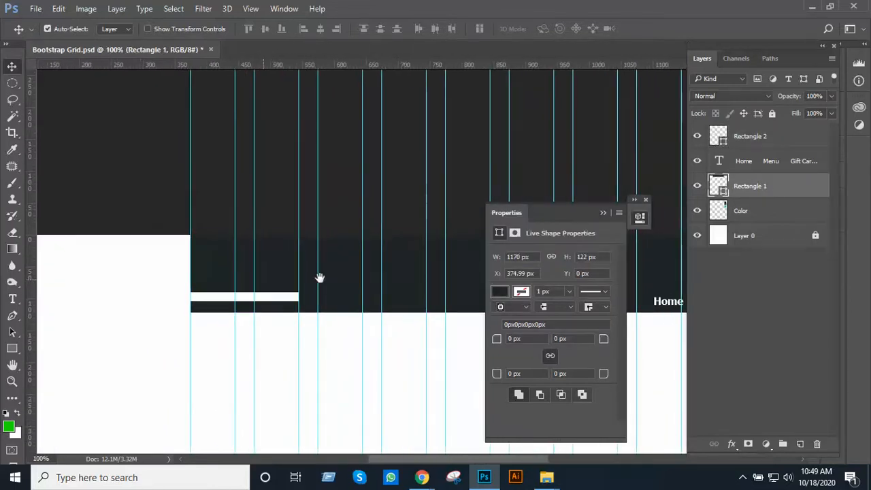
pyautogui.scroll(2, 317, 278)
pyautogui.click(257, 317)
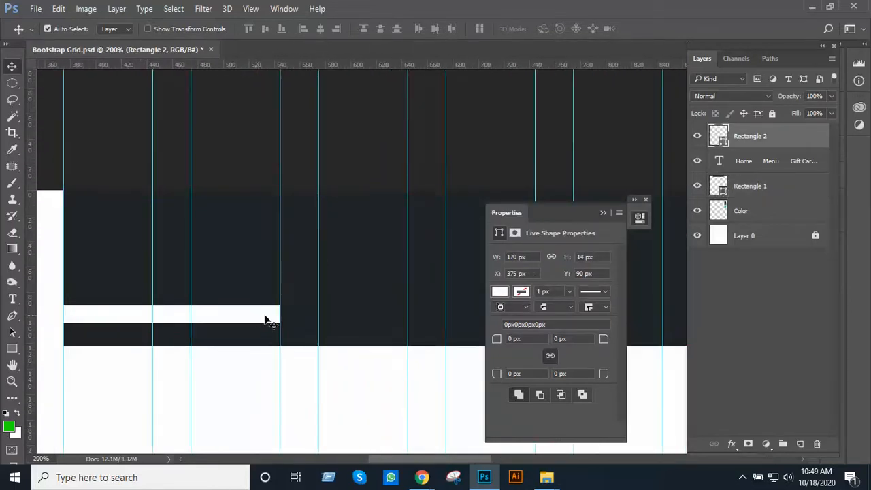
pyautogui.click(498, 292)
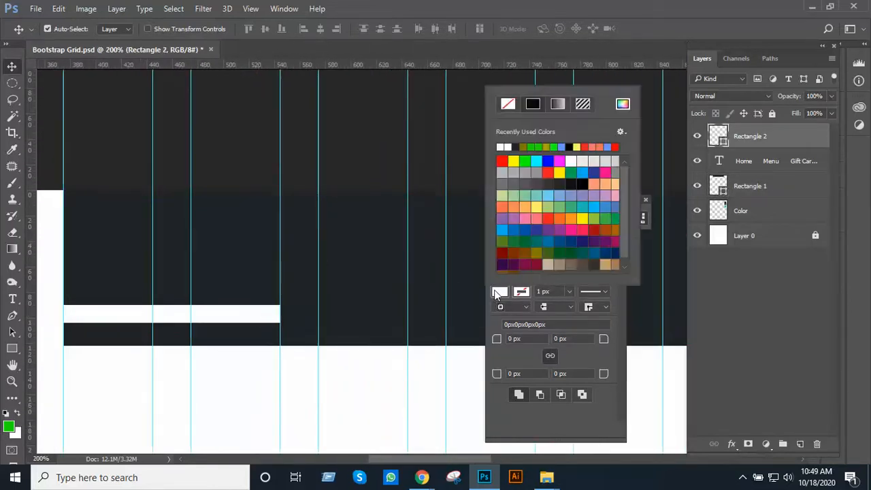
pyautogui.click(628, 109)
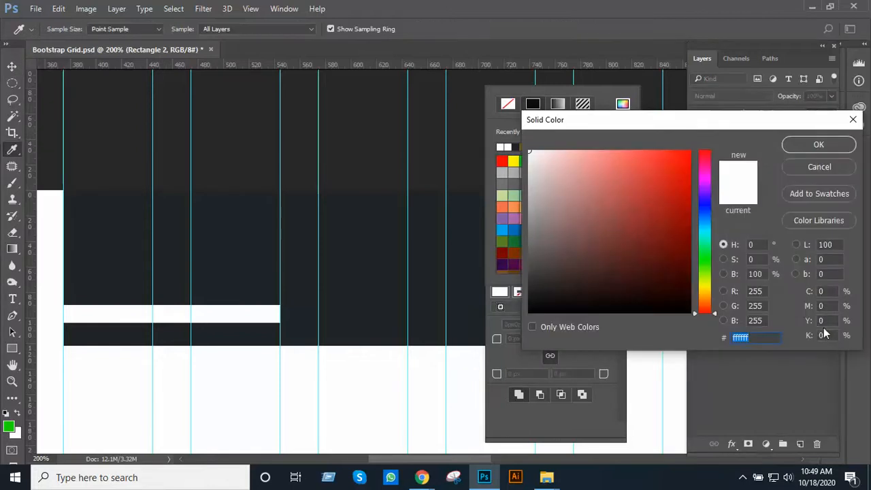
pyautogui.click(824, 334)
pyautogui.write('30')
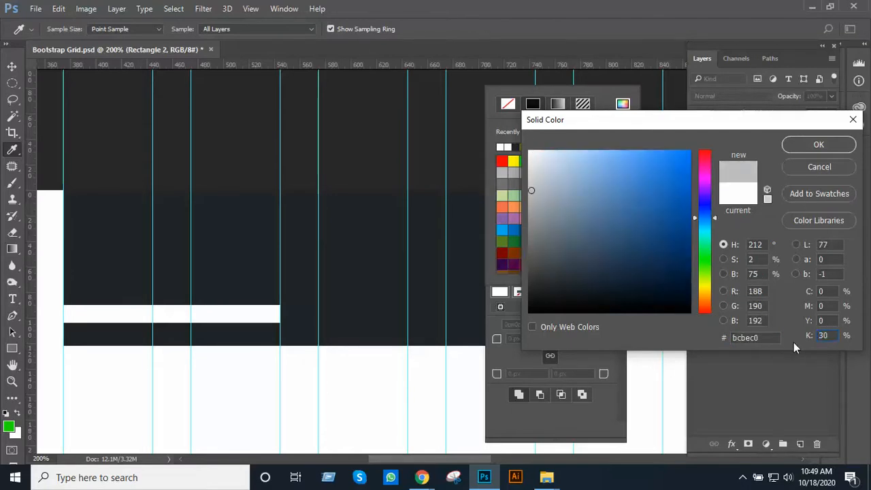
pyautogui.press('Return')
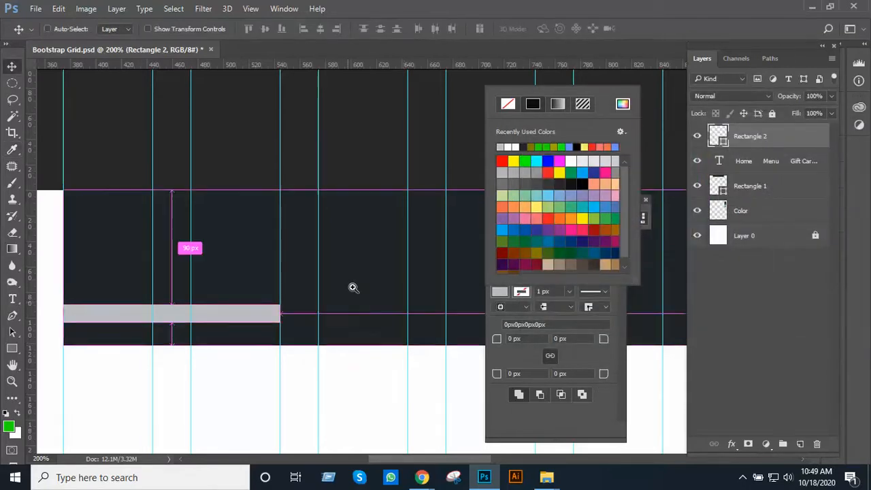
# Collapse the shape properties and place a duplicate of the grey rectangle beside it, starting at the next grid column's guide
pyautogui.keyDown('ctrl'); pyautogui.keyDown('alt'); pyautogui.click(358, 277); pyautogui.keyUp('alt'); pyautogui.keyUp('ctrl')
pyautogui.keyDown('ctrl'); pyautogui.click(356, 278); pyautogui.keyUp('ctrl')
pyautogui.keyDown('ctrl'); pyautogui.click(355, 278); pyautogui.keyUp('ctrl')
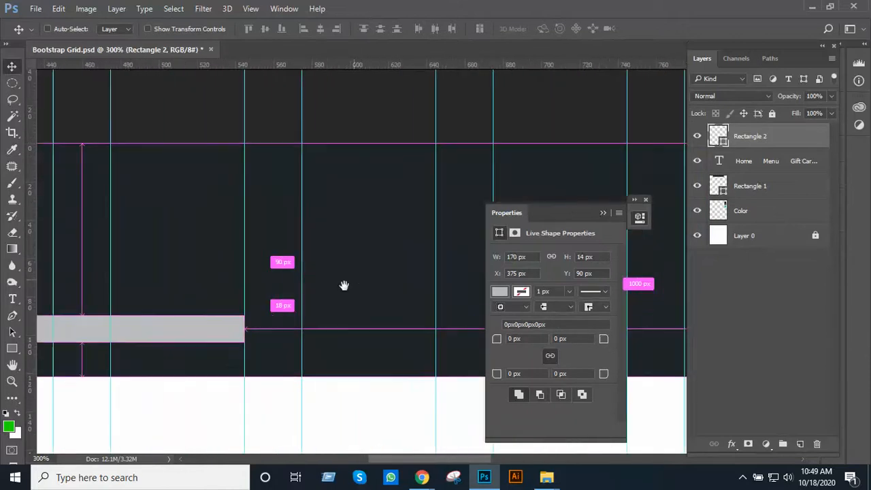
pyautogui.moveTo(344, 286); pyautogui.dragTo(345, 314)
pyautogui.click(603, 213)
pyautogui.keyDown('ctrl'); pyautogui.keyDown('alt'); pyautogui.click(437, 273); pyautogui.keyUp('alt'); pyautogui.keyUp('ctrl')
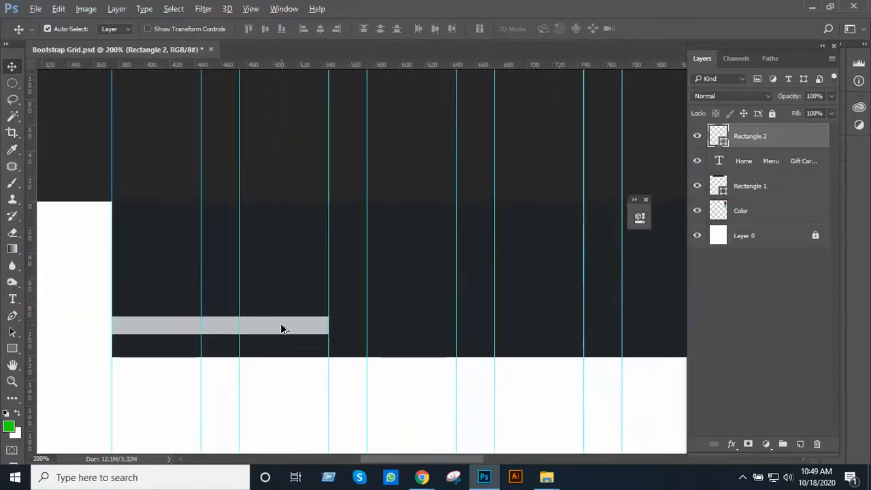
pyautogui.moveTo(282, 327); pyautogui.dragTo(537, 340)
pyautogui.click(452, 320)
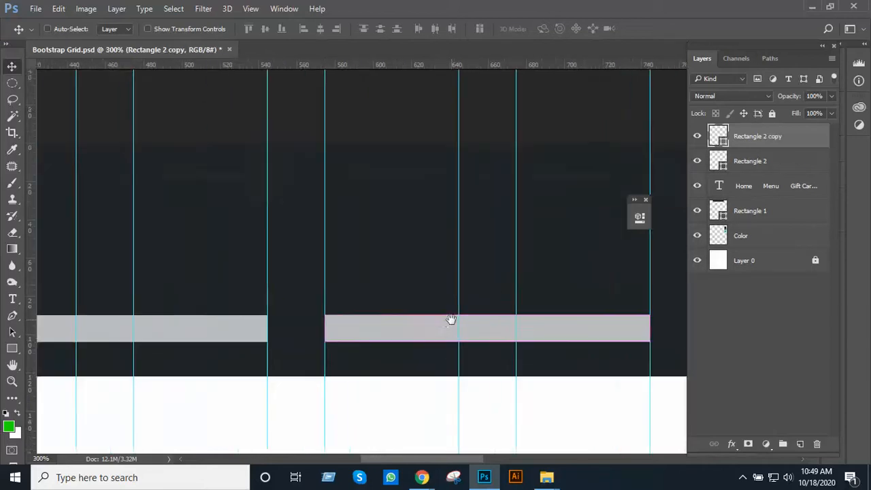
pyautogui.moveTo(449, 317); pyautogui.dragTo(466, 329)
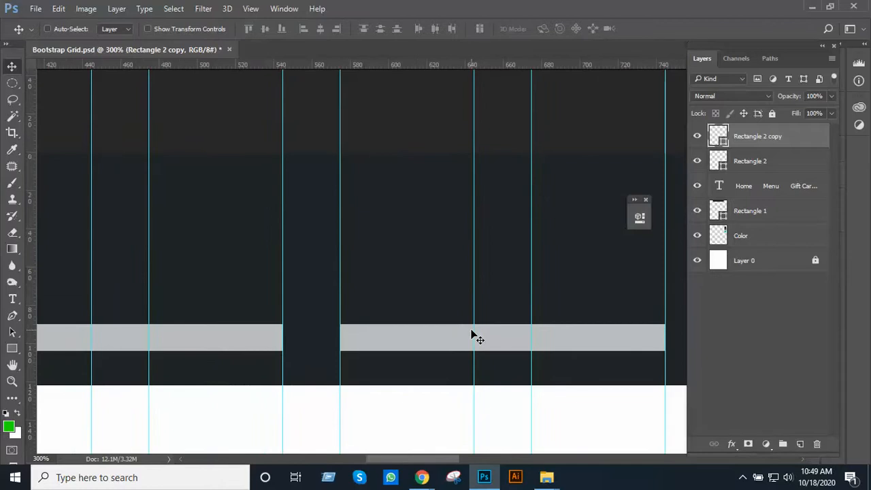
# Narrow the duplicated grey rectangle by pulling its right edge in to the guide, making it one grid column wide
pyautogui.hotkey('ctrl', 't')
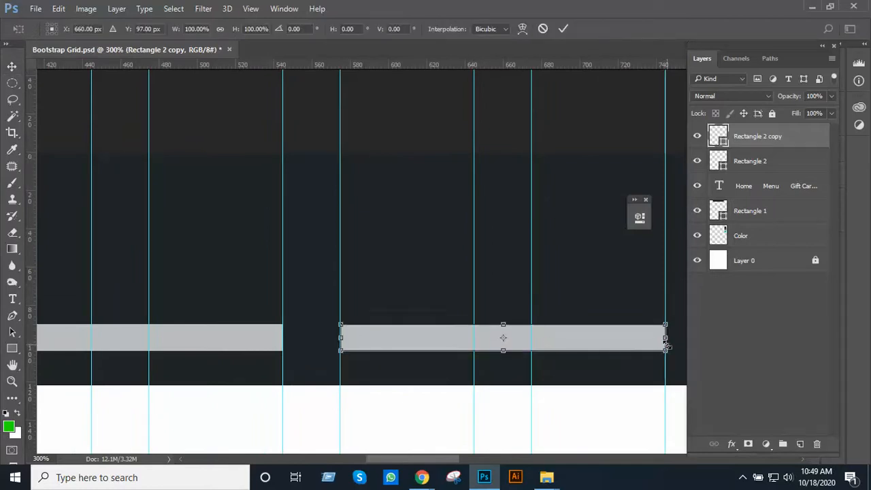
pyautogui.moveTo(667, 340); pyautogui.dragTo(477, 342)
pyautogui.press('Return')
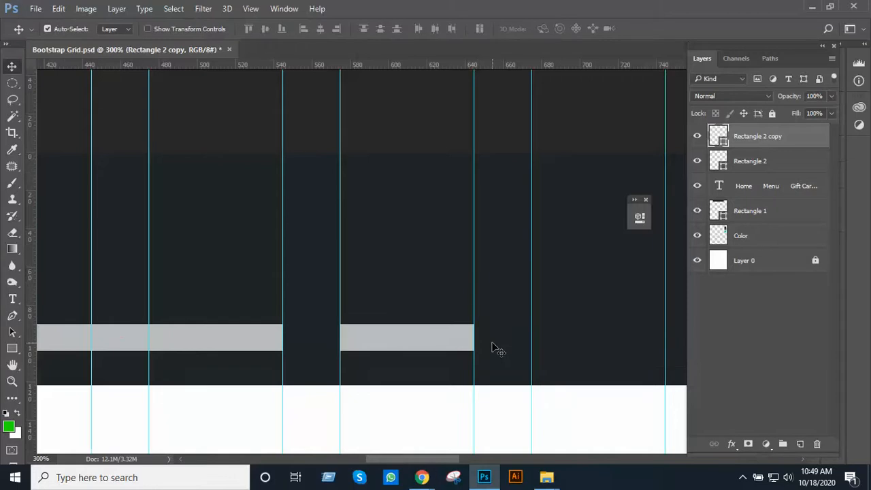
pyautogui.keyDown('alt'); pyautogui.click(423, 296); pyautogui.keyUp('alt')
pyautogui.moveTo(438, 309); pyautogui.dragTo(503, 331)
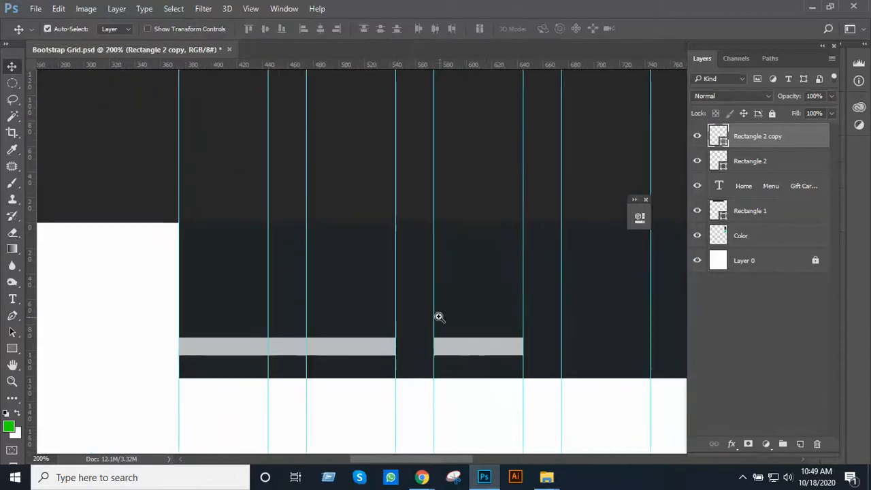
pyautogui.keyDown('ctrl'); pyautogui.click(437, 318); pyautogui.keyUp('ctrl')
pyautogui.moveTo(415, 314); pyautogui.dragTo(454, 292)
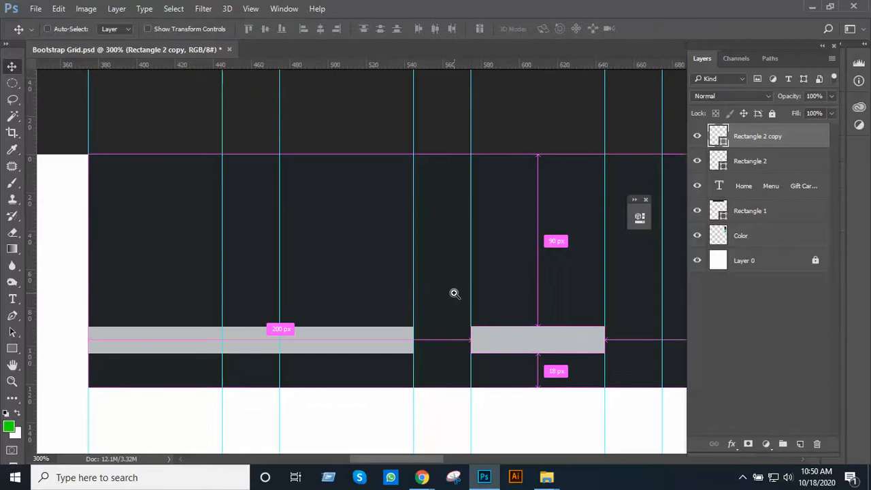
pyautogui.moveTo(400, 313); pyautogui.dragTo(418, 305)
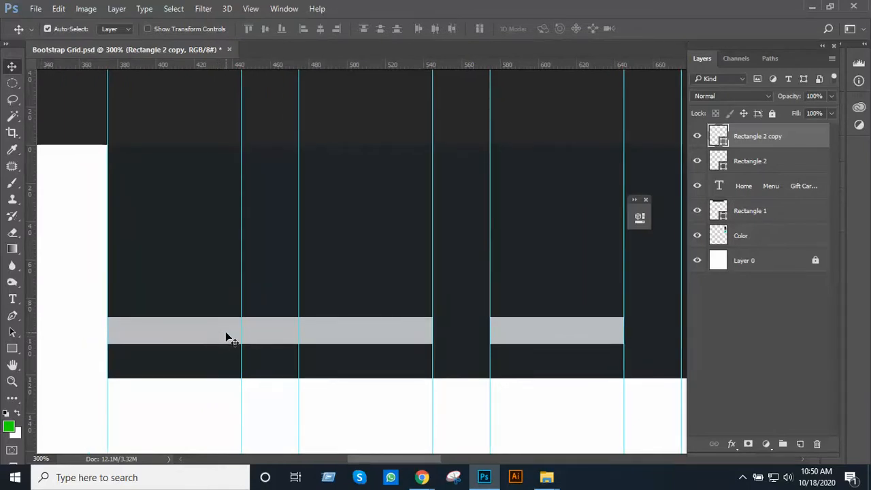
# Add the text "Write Here" on the wider grey rectangle and set its size to 11 pt
pyautogui.press('t')
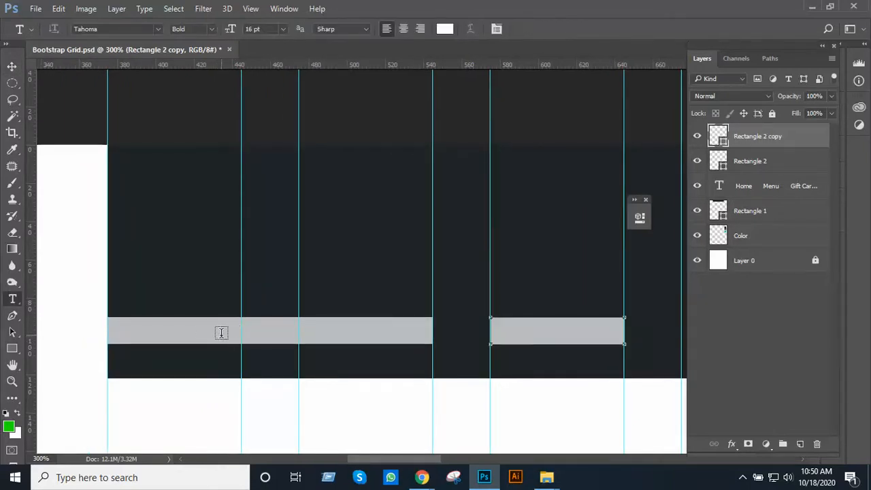
pyautogui.click(203, 332)
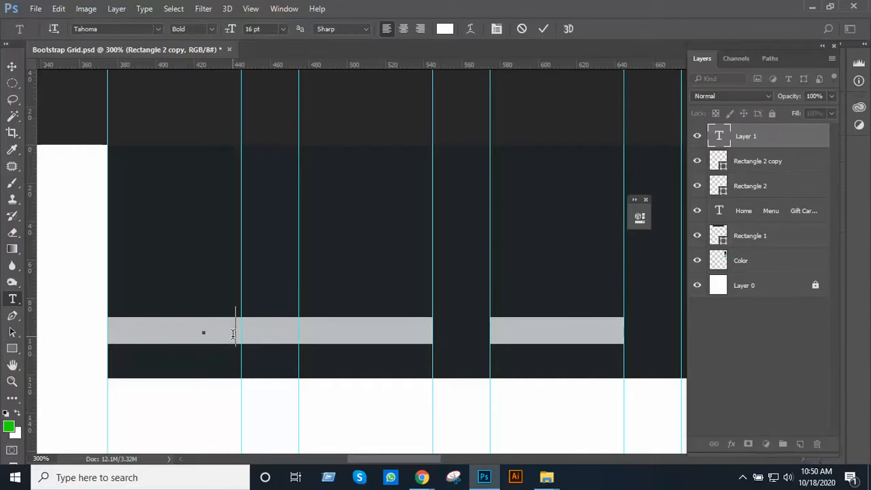
pyautogui.write('Write')
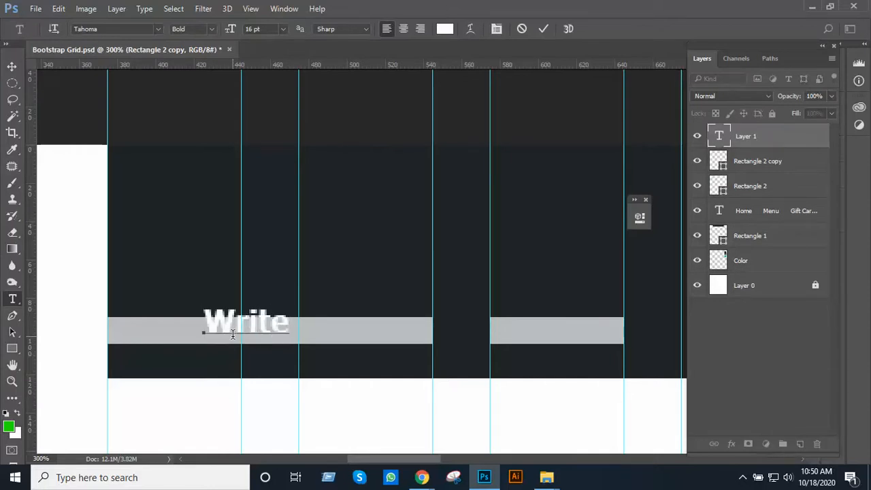
pyautogui.write(' Here')
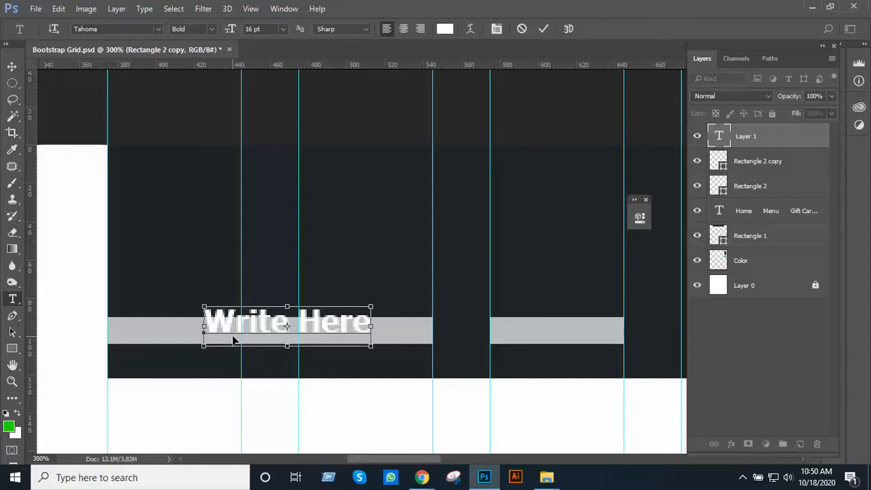
pyautogui.hotkey('ctrl', 'a')
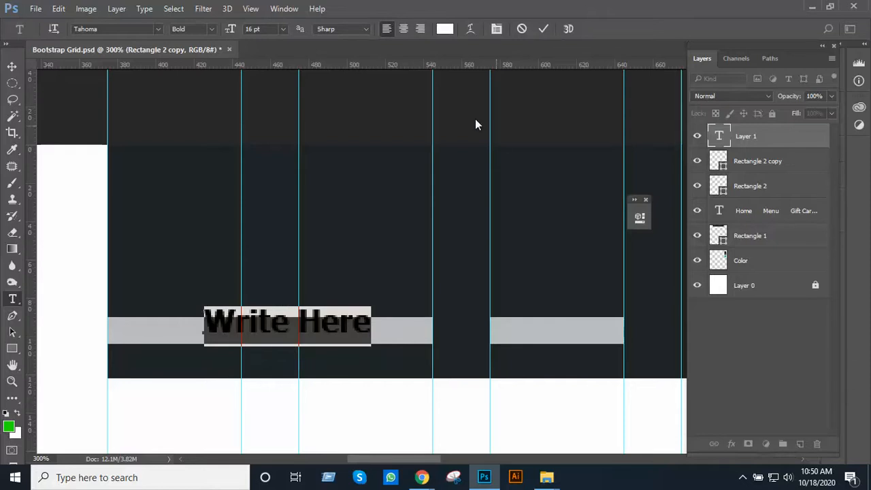
pyautogui.click(285, 32)
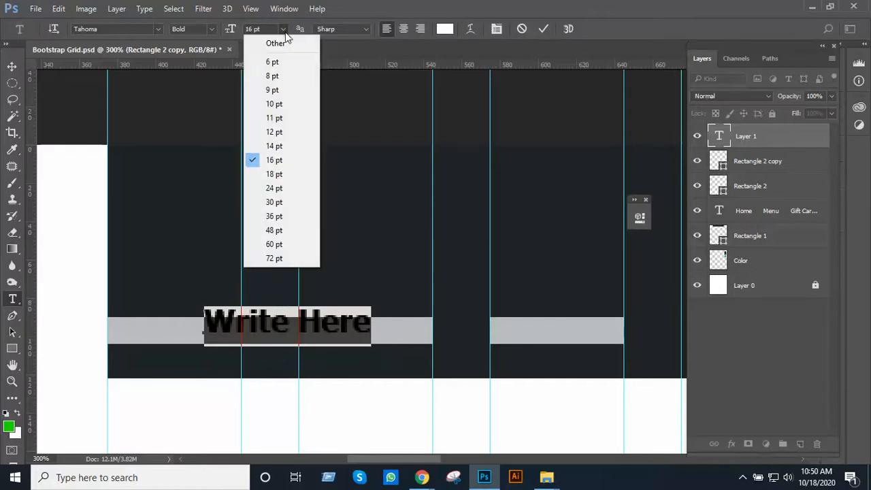
pyautogui.click(275, 118)
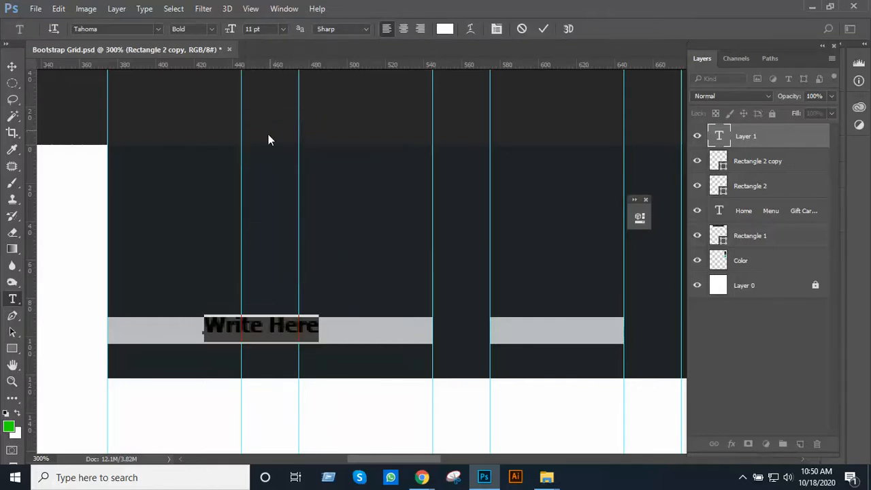
pyautogui.click(14, 65)
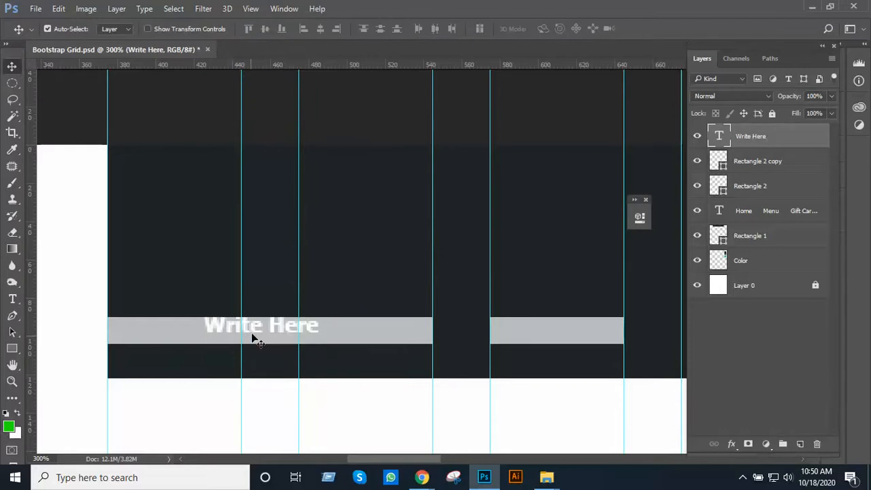
# Duplicate the "Write Here" text onto the narrower grey rectangle, change the copy to "Search", and center it there
pyautogui.moveTo(251, 335); pyautogui.dragTo(566, 339)
pyautogui.doubleClick(560, 328)
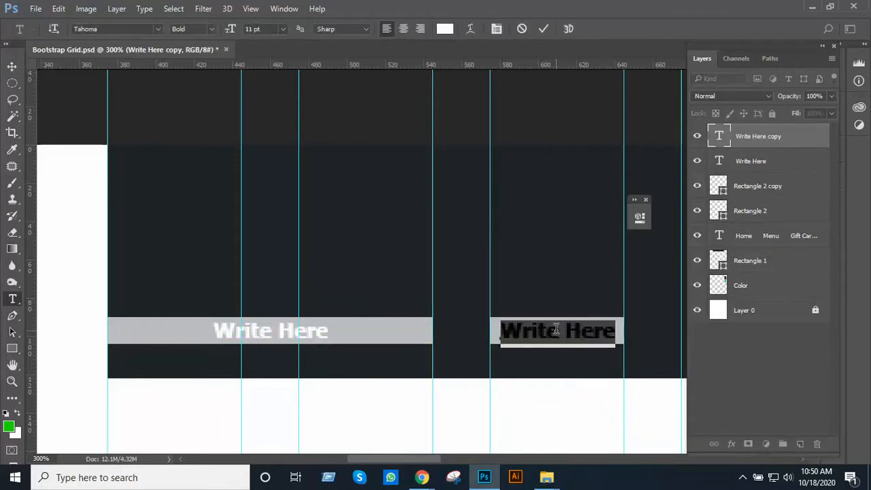
pyautogui.write('Searc')
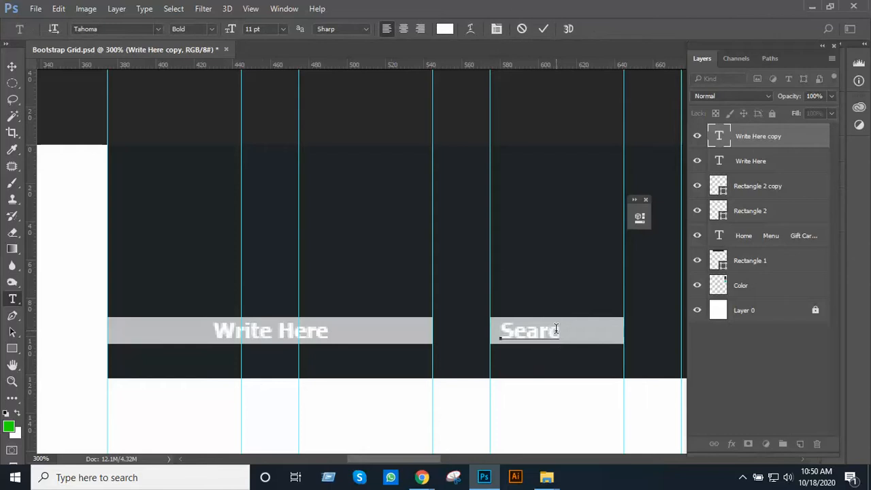
pyautogui.write('h')
pyautogui.click(13, 66)
pyautogui.moveTo(558, 333); pyautogui.dragTo(579, 334)
pyautogui.click(568, 361)
# Examine the header layout across the grid, from the search bar and button to the menu text
pyautogui.scroll(-5, 568, 361)
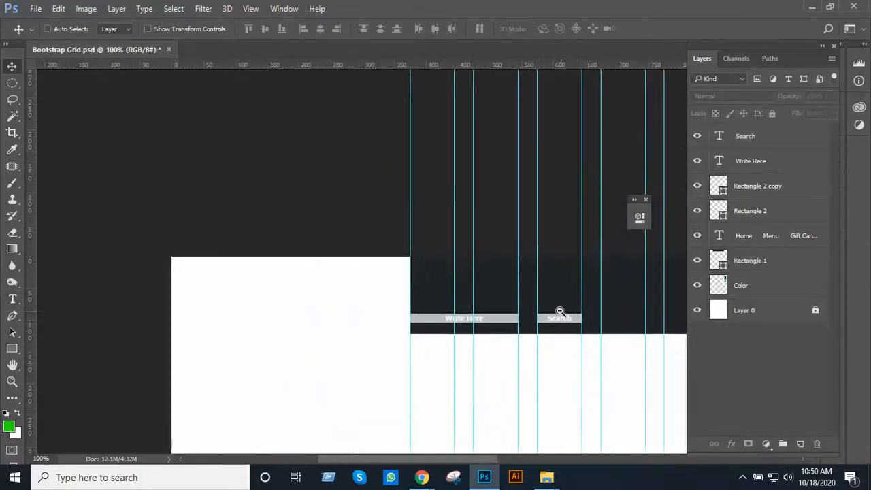
pyautogui.moveTo(666, 360); pyautogui.dragTo(400, 315)
pyautogui.keyDown('ctrl'); pyautogui.click(388, 286); pyautogui.keyUp('ctrl')
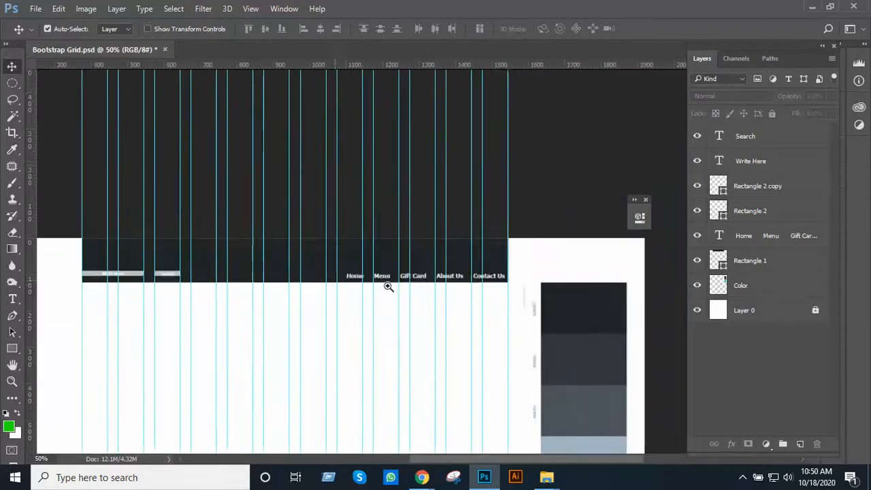
pyautogui.moveTo(389, 286); pyautogui.dragTo(486, 285)
pyautogui.keyDown('ctrl'); pyautogui.click(442, 276); pyautogui.keyUp('ctrl')
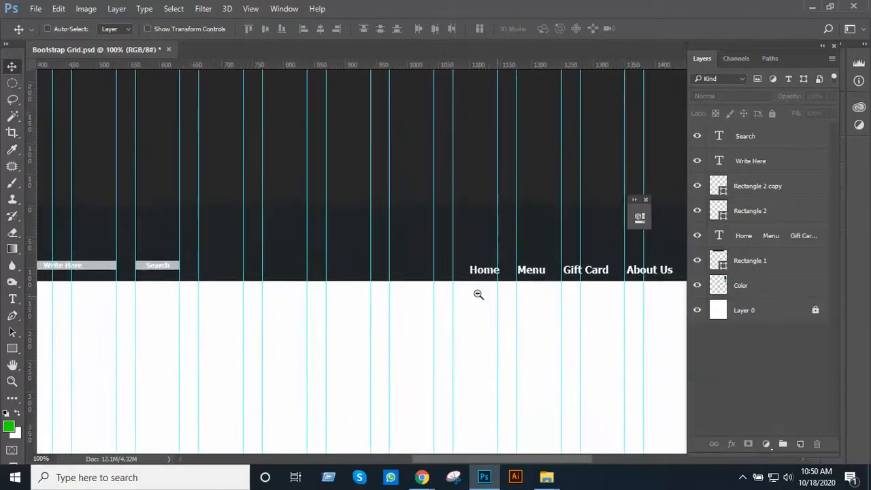
pyautogui.keyDown('ctrl'); pyautogui.keyDown('alt'); pyautogui.click(477, 295); pyautogui.keyUp('alt'); pyautogui.keyUp('ctrl')
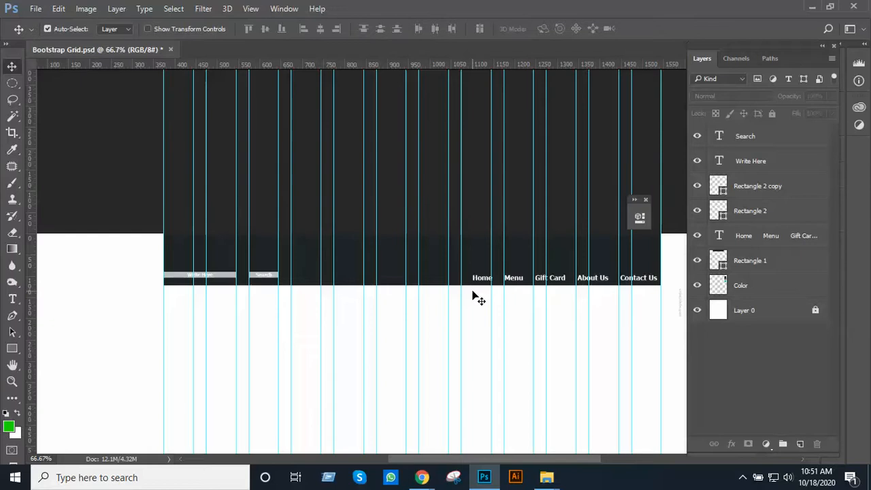
pyautogui.hotkey('ctrl', 'space')
pyautogui.moveTo(344, 277); pyautogui.dragTo(270, 284)
pyautogui.keyDown('ctrl'); pyautogui.click(292, 281); pyautogui.keyUp('ctrl')
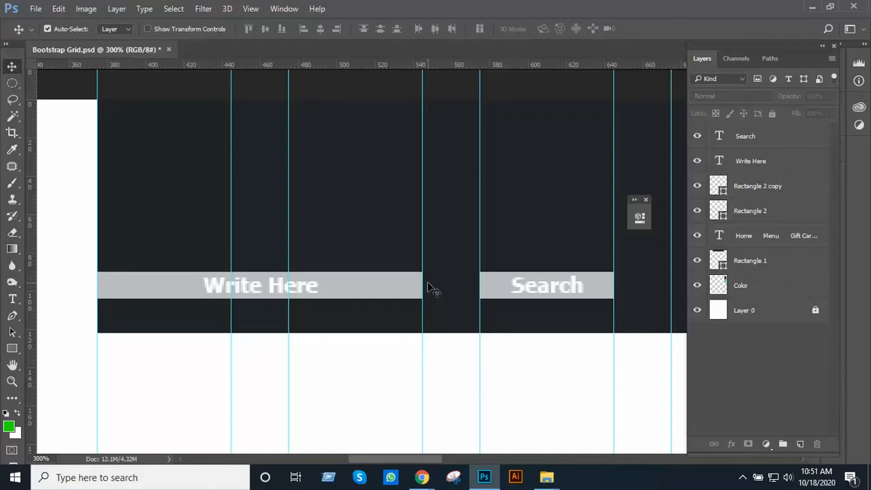
# Switch to the Google Meet call in Chrome, admit the waiting participant, and return to the Photoshop document
pyautogui.hotkey('alt', 'Tab')
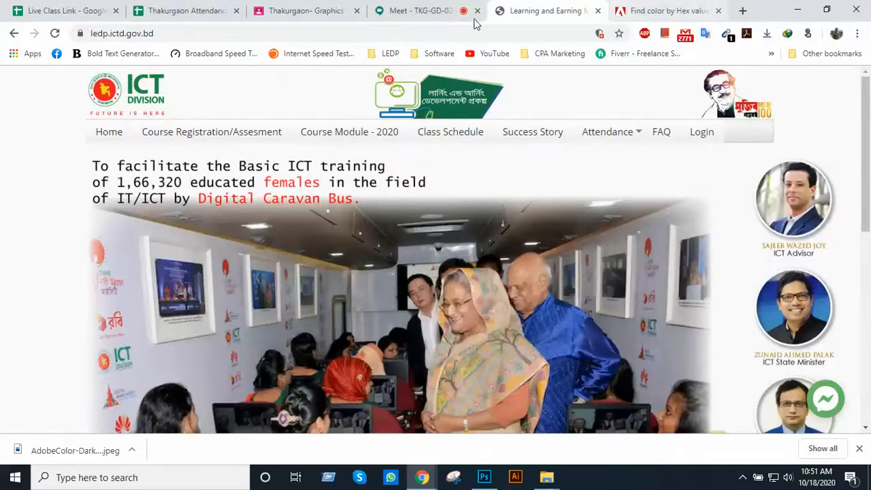
pyautogui.click(421, 11)
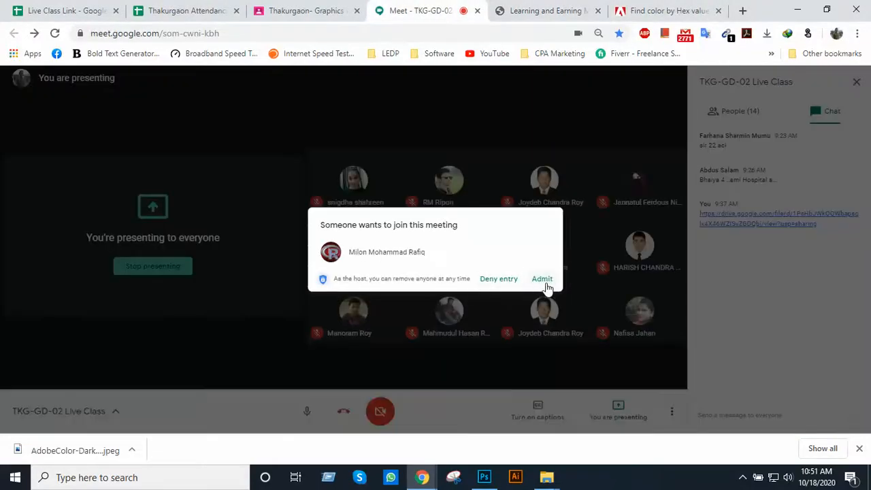
pyautogui.click(545, 285)
pyautogui.hotkey('alt', 'Tab')
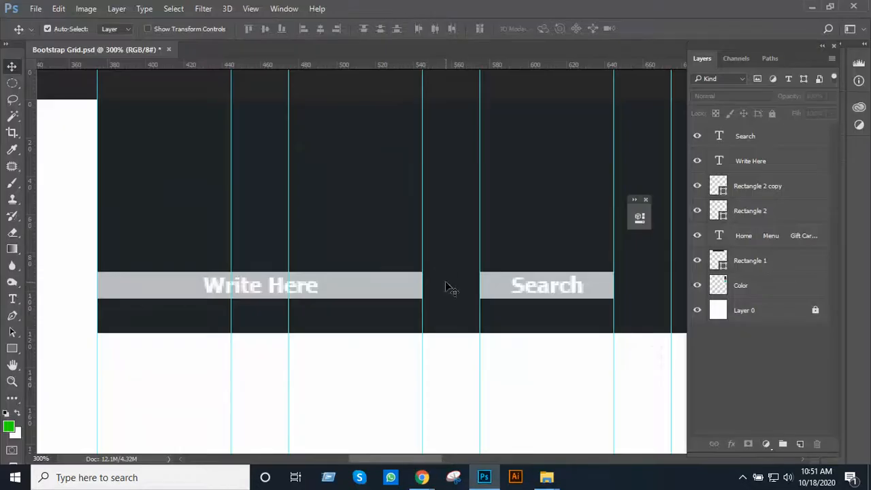
pyautogui.keyDown('alt'); pyautogui.click(440, 272); pyautogui.keyUp('alt')
pyautogui.keyDown('alt'); pyautogui.click(439, 272); pyautogui.keyUp('alt')
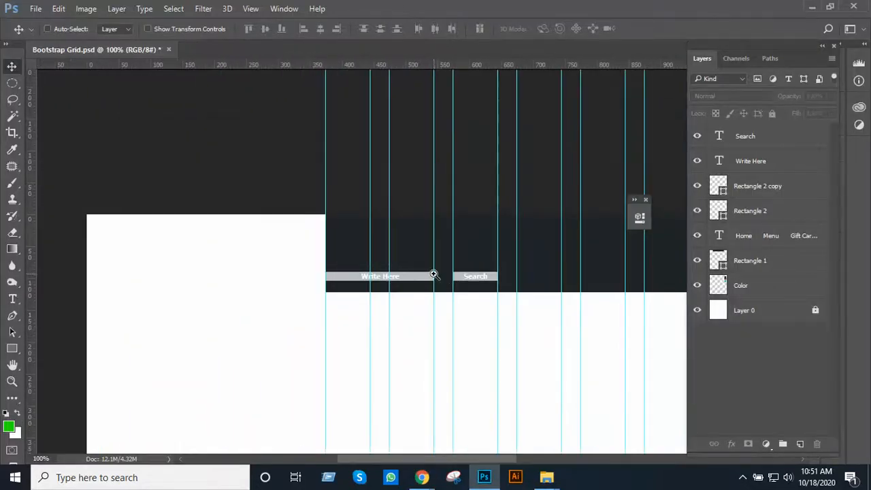
pyautogui.click(433, 273)
pyautogui.click(433, 273)
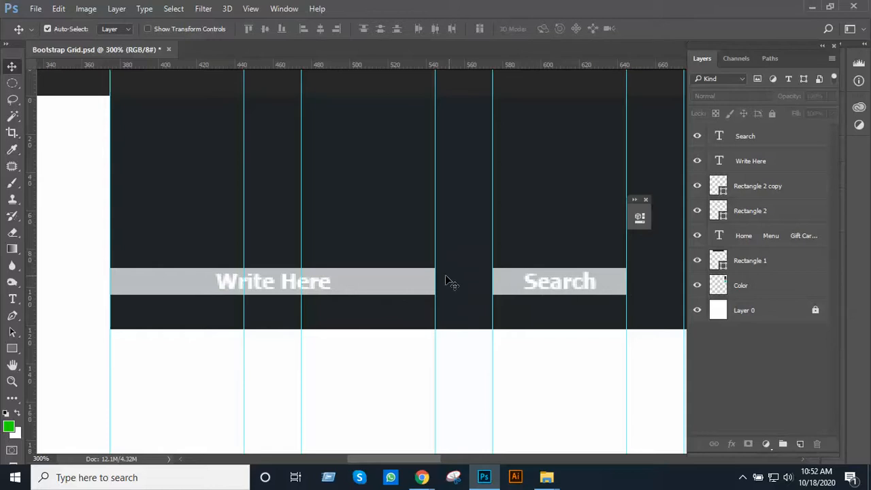
# Inspect the dark header at different magnifications, checking the search bar, search button and menu items against the grid columns
pyautogui.hotkey('ctrl', 'space')
pyautogui.keyDown('ctrl'); pyautogui.keyDown('alt'); pyautogui.click(531, 288); pyautogui.keyUp('alt'); pyautogui.keyUp('ctrl')
pyautogui.keyDown('ctrl'); pyautogui.keyDown('alt'); pyautogui.click(531, 288); pyautogui.keyUp('alt'); pyautogui.keyUp('ctrl')
pyautogui.keyDown('ctrl'); pyautogui.keyDown('alt'); pyautogui.click(530, 288); pyautogui.keyUp('alt'); pyautogui.keyUp('ctrl')
pyautogui.keyDown('ctrl'); pyautogui.keyDown('alt'); pyautogui.click(531, 288); pyautogui.keyUp('alt'); pyautogui.keyUp('ctrl')
pyautogui.keyDown('ctrl'); pyautogui.keyDown('alt'); pyautogui.click(531, 288); pyautogui.keyUp('alt'); pyautogui.keyUp('ctrl')
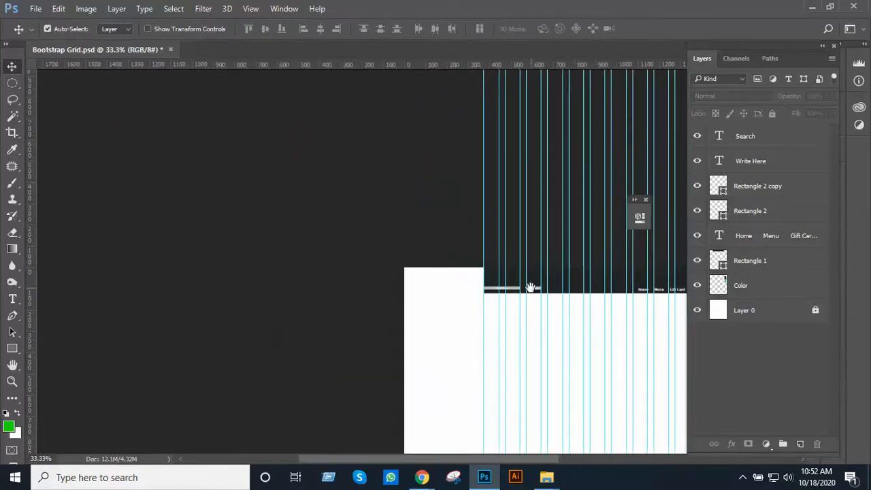
pyautogui.moveTo(531, 288); pyautogui.dragTo(427, 292)
pyautogui.keyDown('ctrl'); pyautogui.click(474, 292); pyautogui.keyUp('ctrl')
pyautogui.keyDown('ctrl'); pyautogui.click(475, 291); pyautogui.keyUp('ctrl')
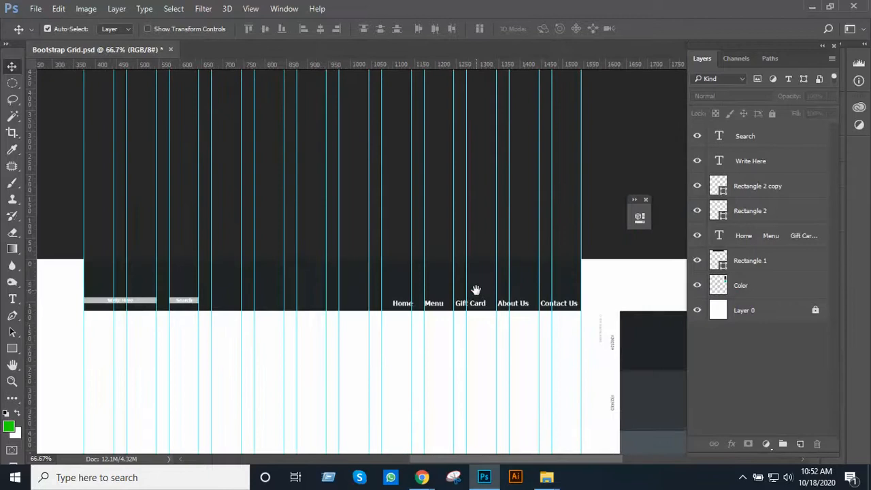
pyautogui.keyDown('ctrl'); pyautogui.click(475, 290); pyautogui.keyUp('ctrl')
pyautogui.moveTo(476, 290); pyautogui.dragTo(489, 230)
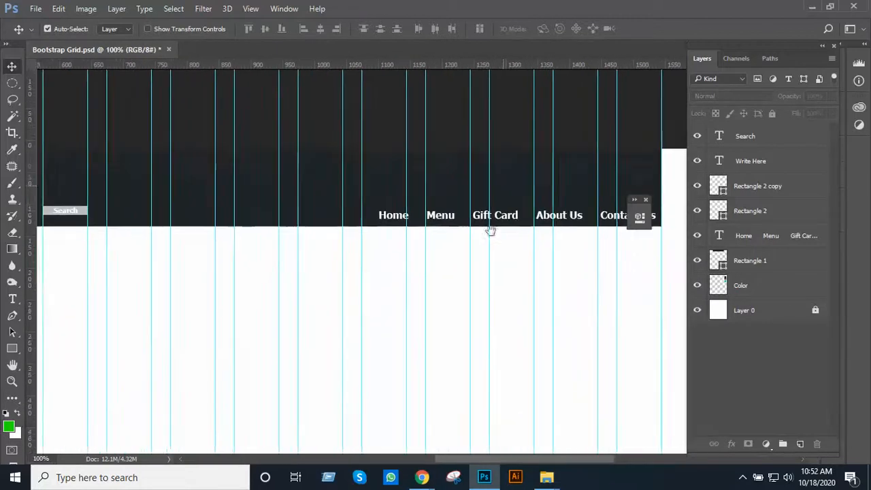
pyautogui.keyDown('ctrl'); pyautogui.keyDown('alt'); pyautogui.click(491, 232); pyautogui.keyUp('alt'); pyautogui.keyUp('ctrl')
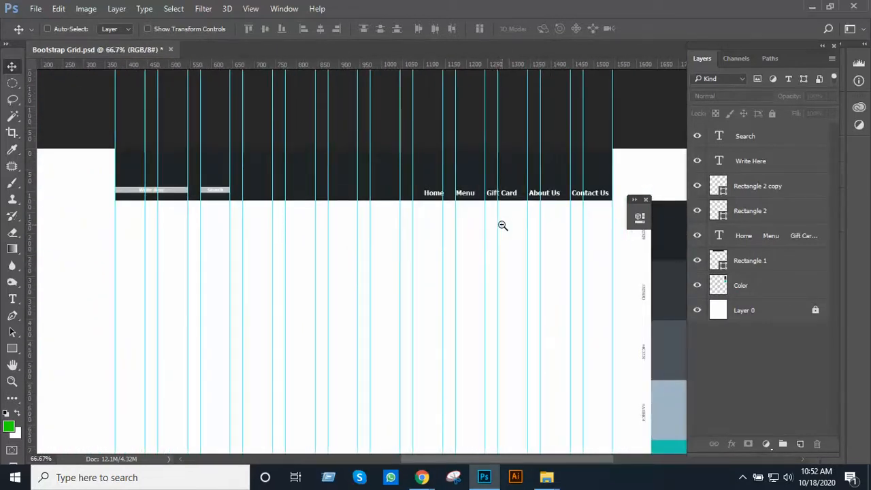
pyautogui.keyDown('ctrl'); pyautogui.keyDown('alt'); pyautogui.click(502, 225); pyautogui.keyUp('alt'); pyautogui.keyUp('ctrl')
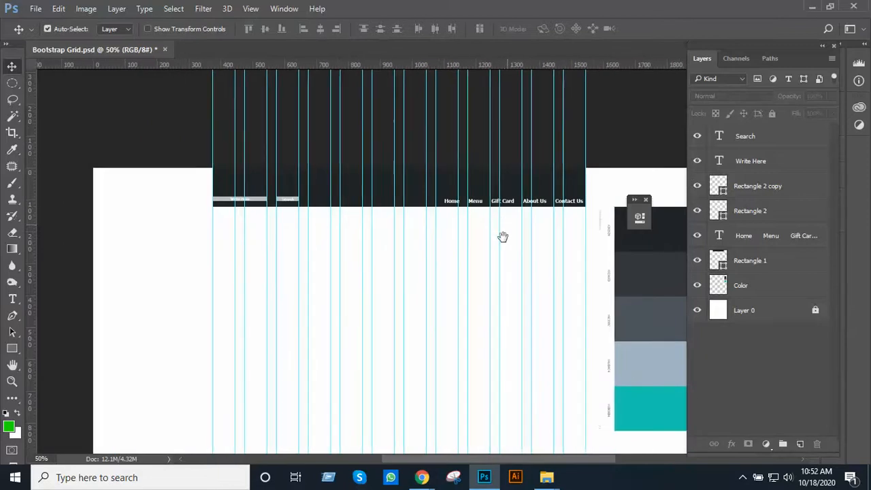
pyautogui.keyDown('ctrl'); pyautogui.click(501, 236); pyautogui.keyUp('ctrl')
pyautogui.keyDown('ctrl'); pyautogui.click(497, 254); pyautogui.keyUp('ctrl')
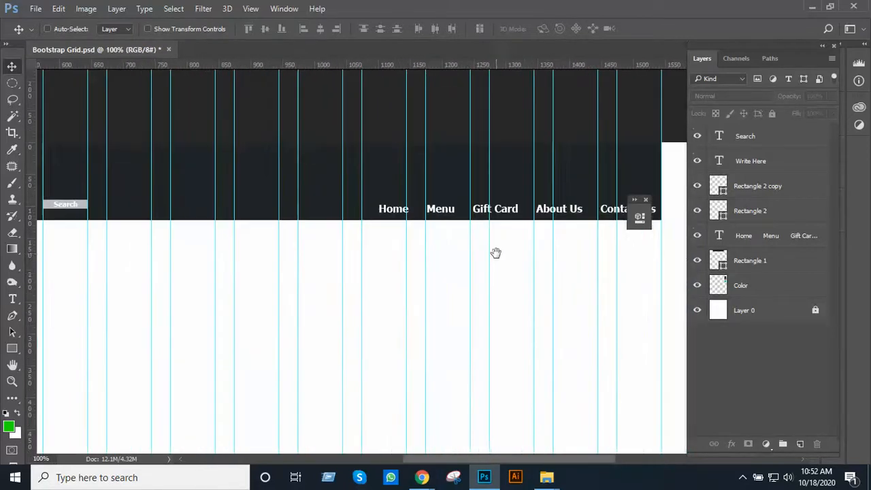
pyautogui.moveTo(496, 253)
pyautogui.mouseDown()
pyautogui.moveTo(499, 295)
pyautogui.moveTo(496, 236)
pyautogui.mouseUp()
pyautogui.keyDown('ctrl'); pyautogui.keyDown('alt'); pyautogui.click(496, 281); pyautogui.keyUp('alt'); pyautogui.keyUp('ctrl')
# Switch to Chrome, look through the Learning and Earning site's home page as a layout reference, and return to the Photoshop document
pyautogui.hotkey('alt', 'Tab')
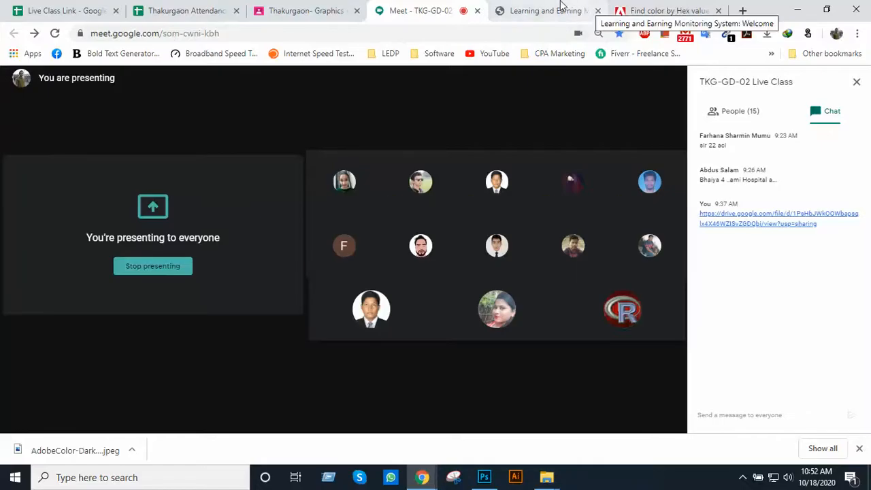
pyautogui.click(560, 10)
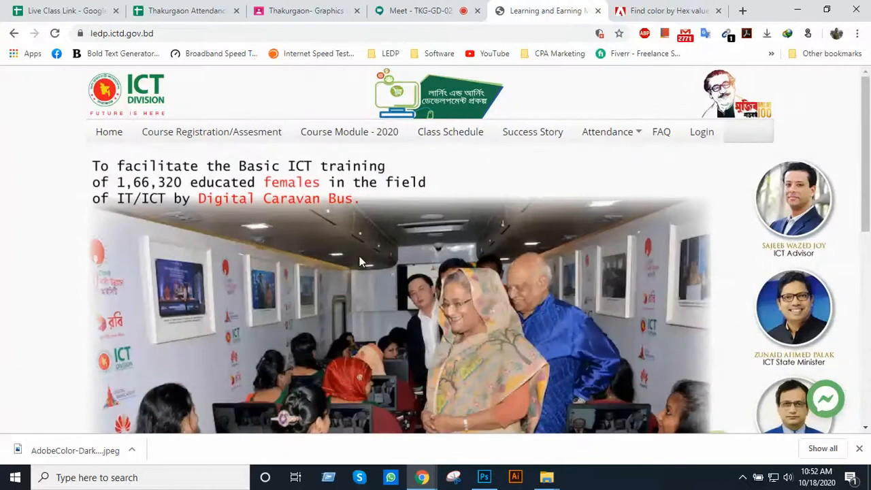
pyautogui.scroll(-2, 359, 258)
pyautogui.scroll(-2, 482, 266)
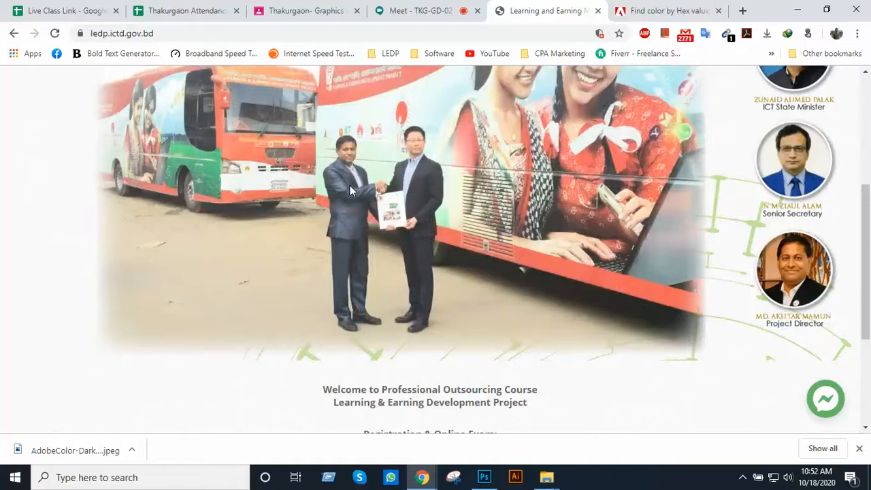
pyautogui.hotkey('alt', 'Tab')
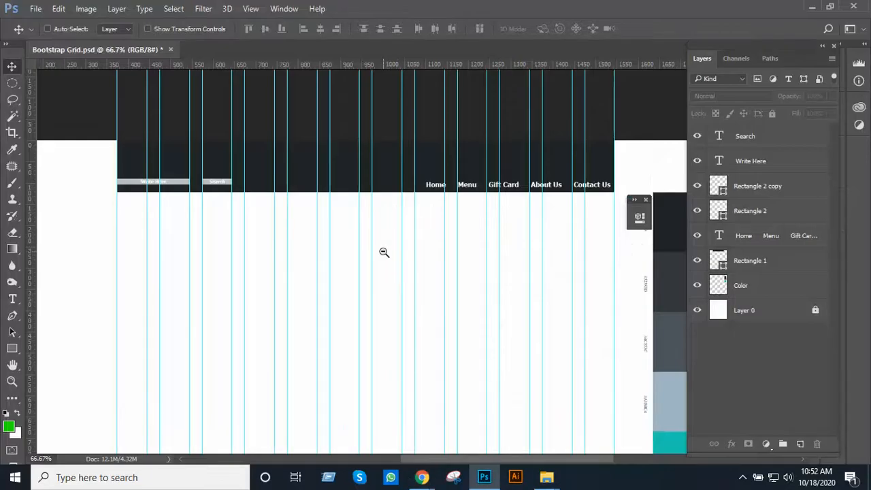
# Group all layers from Search down to Color and name the group "Header"
pyautogui.keyDown('alt'); pyautogui.click(384, 253); pyautogui.keyUp('alt')
pyautogui.click(384, 253)
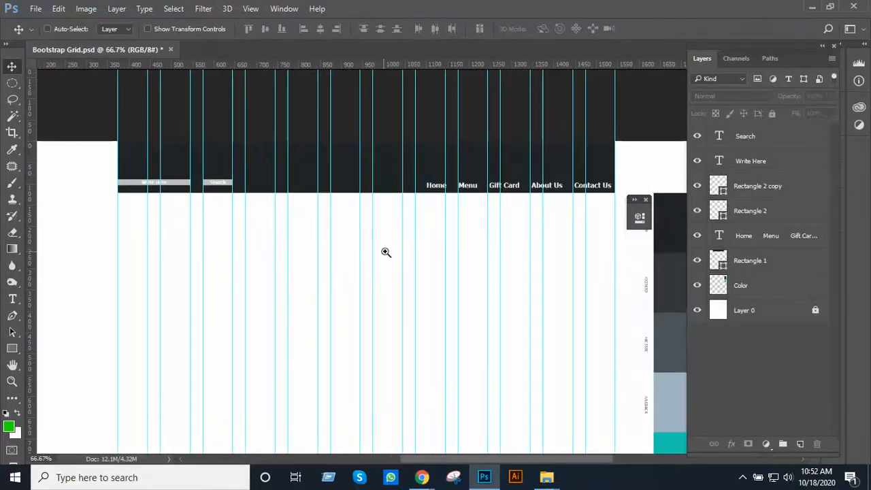
pyautogui.moveTo(388, 251); pyautogui.dragTo(364, 188)
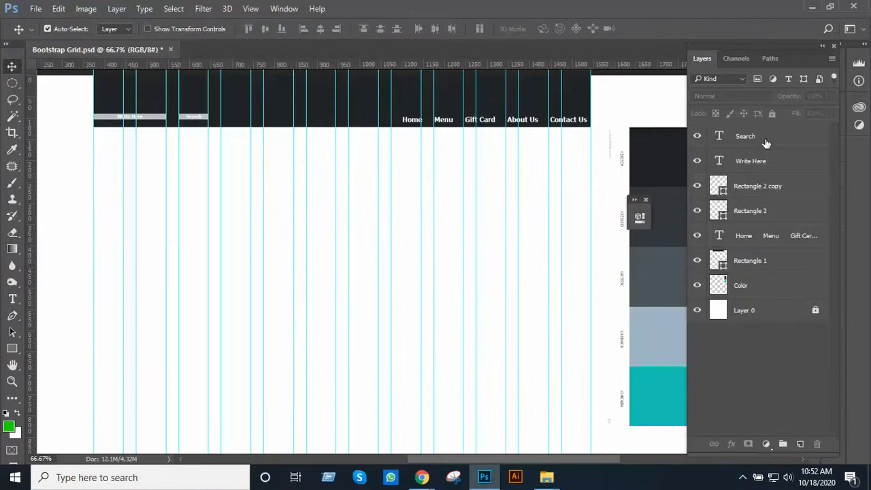
pyautogui.scroll(5, 369, 276)
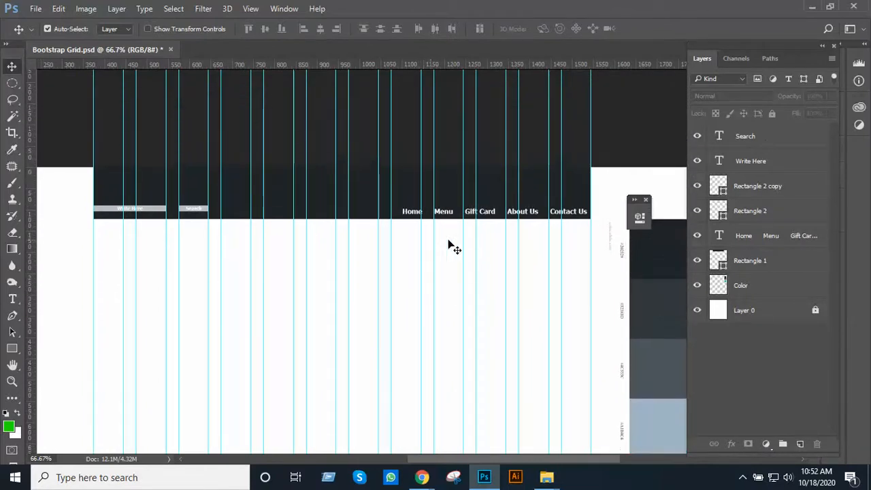
pyautogui.click(754, 136)
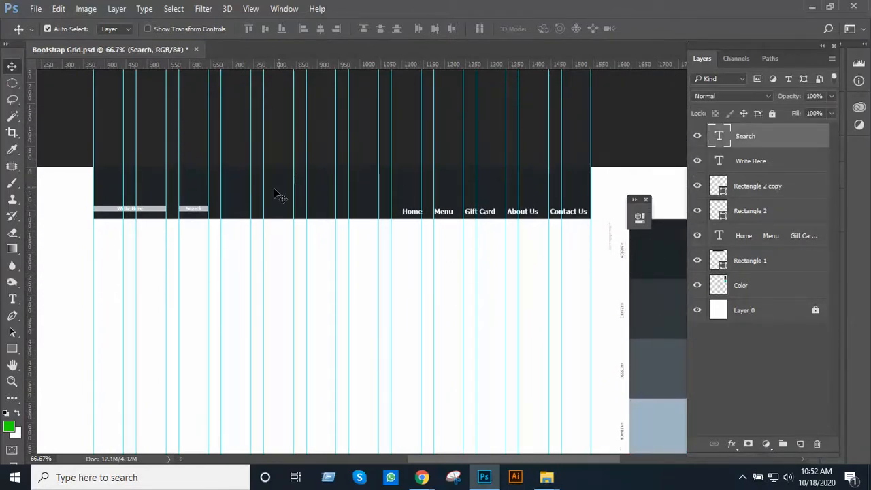
pyautogui.keyDown('shift'); pyautogui.click(774, 289); pyautogui.keyUp('shift')
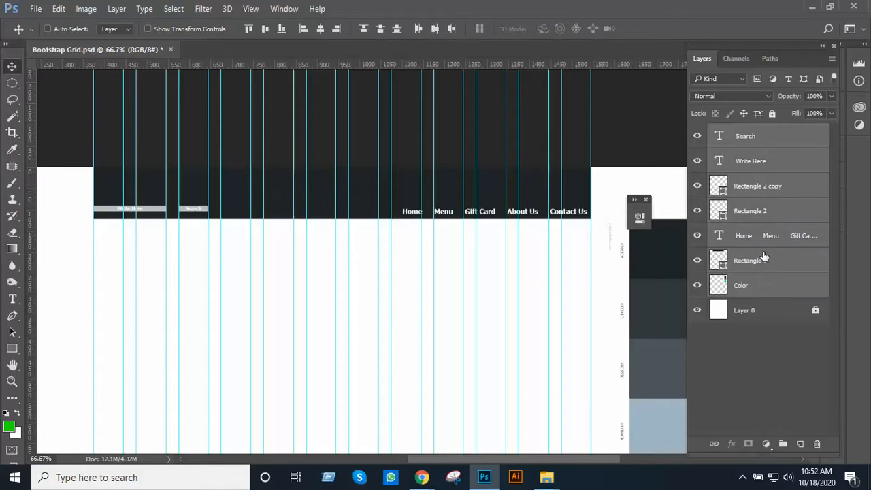
pyautogui.hotkey('ctrl', 'g')
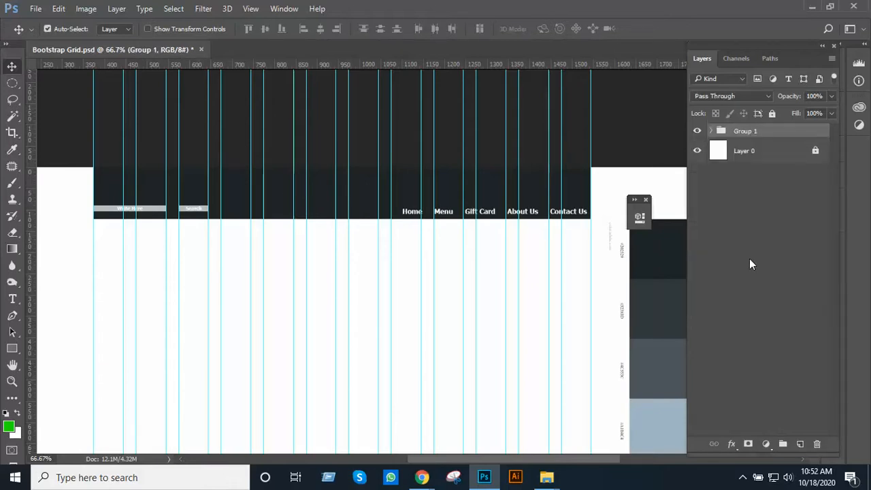
pyautogui.doubleClick(745, 132)
pyautogui.write('Header')
pyautogui.press('Return')
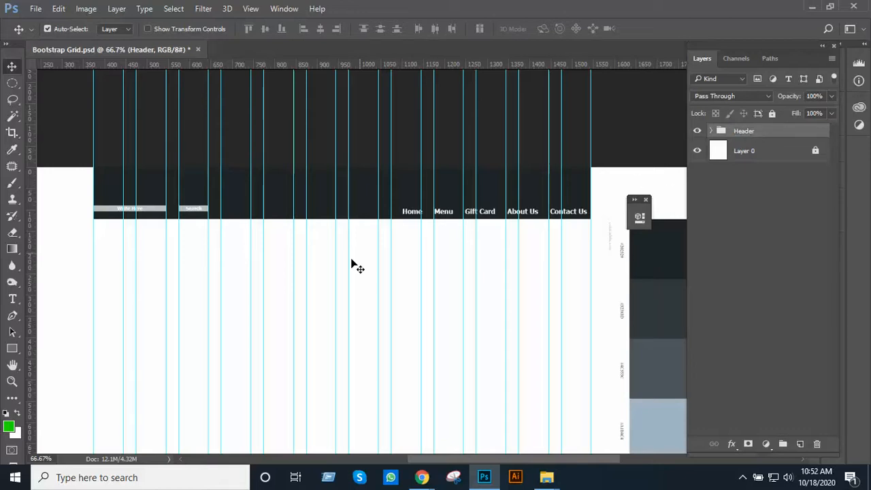
# Add a layer and draw a green rectangle about 1170 by 488 px below the header, spanning the full grid width
pyautogui.keyDown('ctrl'); pyautogui.click(387, 244); pyautogui.keyUp('ctrl')
pyautogui.moveTo(373, 253); pyautogui.dragTo(382, 289)
pyautogui.keyDown('ctrl'); pyautogui.keyDown('alt'); pyautogui.click(384, 289); pyautogui.keyUp('alt'); pyautogui.keyUp('ctrl')
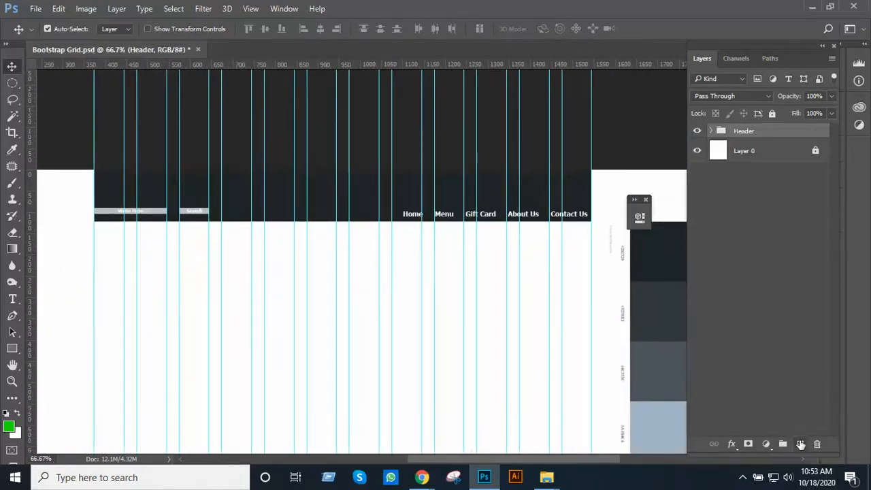
pyautogui.click(800, 444)
pyautogui.click(13, 348)
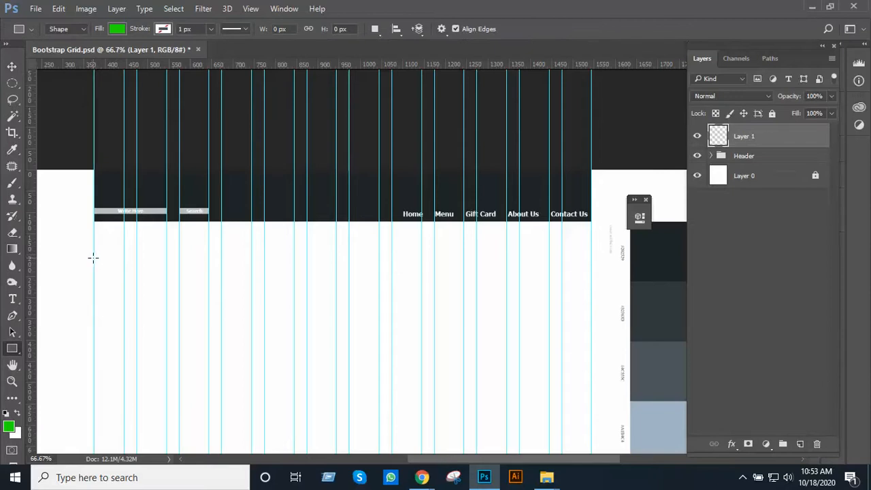
pyautogui.moveTo(93, 257); pyautogui.dragTo(592, 443)
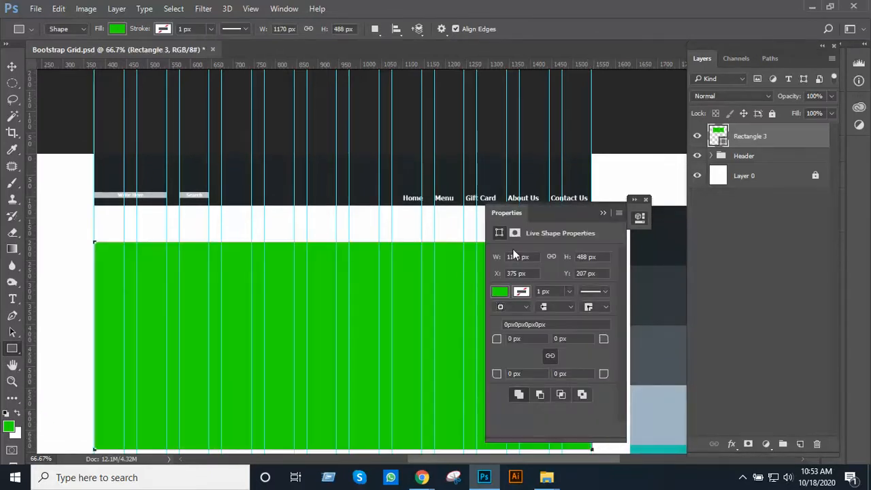
pyautogui.moveTo(566, 213); pyautogui.dragTo(707, 152)
# Stretch the green rectangle downward to a height of about 618 px, keeping its top edge and width
pyautogui.hotkey('ctrl', '-')
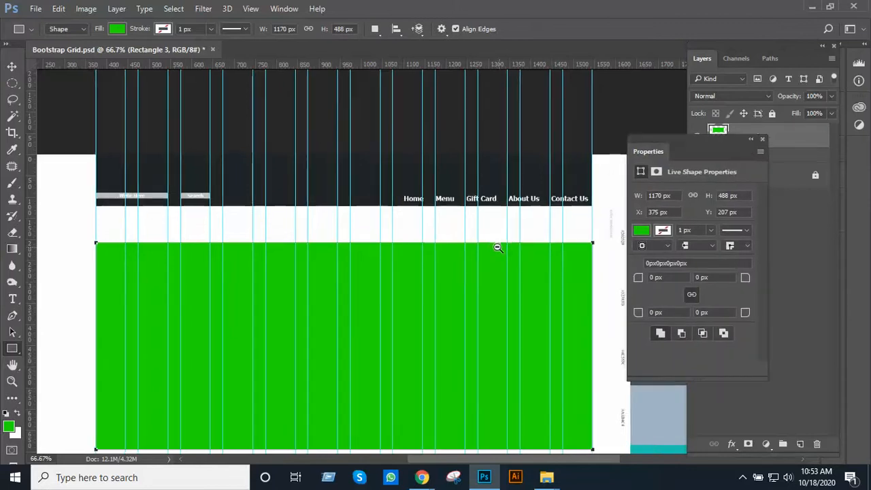
pyautogui.moveTo(351, 279); pyautogui.dragTo(391, 107)
pyautogui.scroll(-1, 428, 189)
pyautogui.moveTo(426, 191); pyautogui.dragTo(333, 306)
pyautogui.hotkey('ctrl', 't')
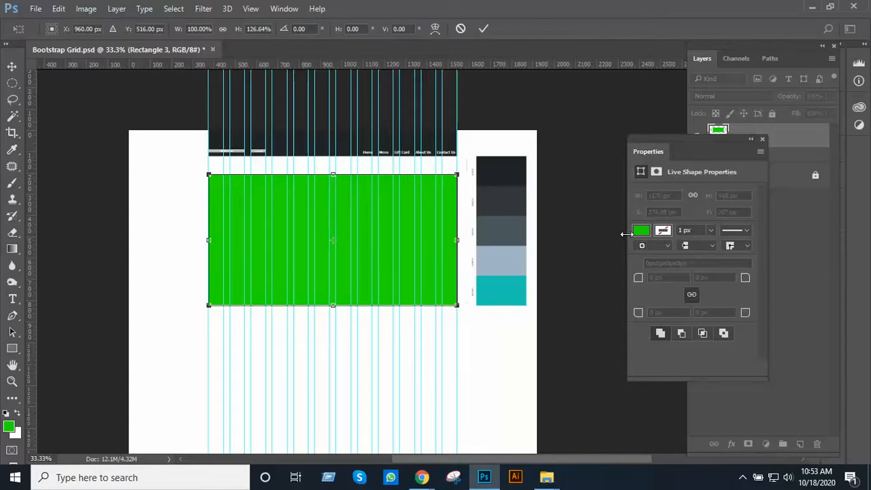
pyautogui.press('Return')
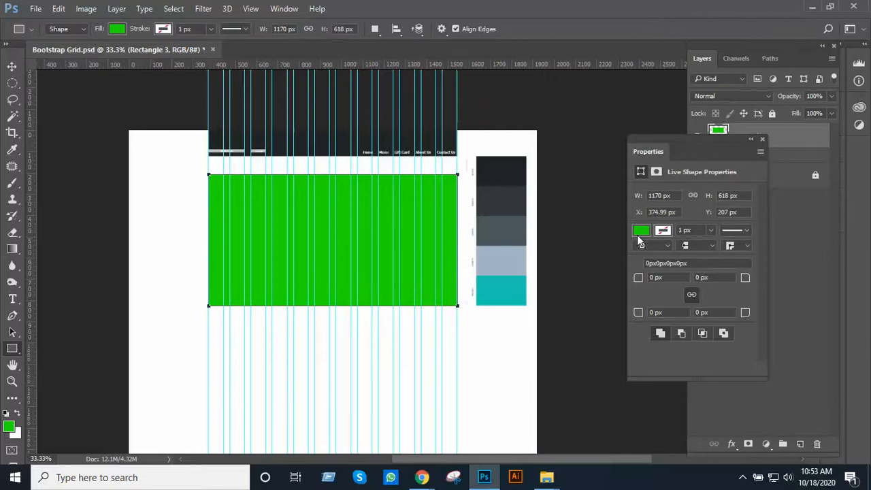
pyautogui.click(640, 231)
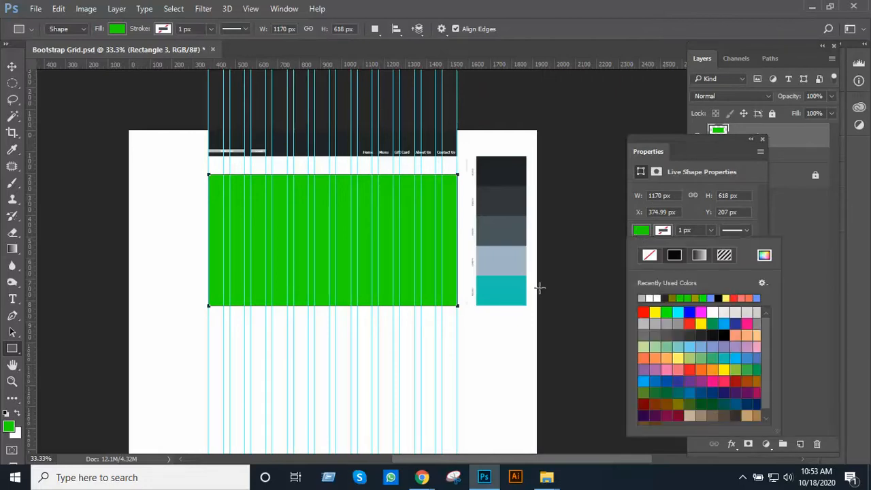
pyautogui.click(509, 252)
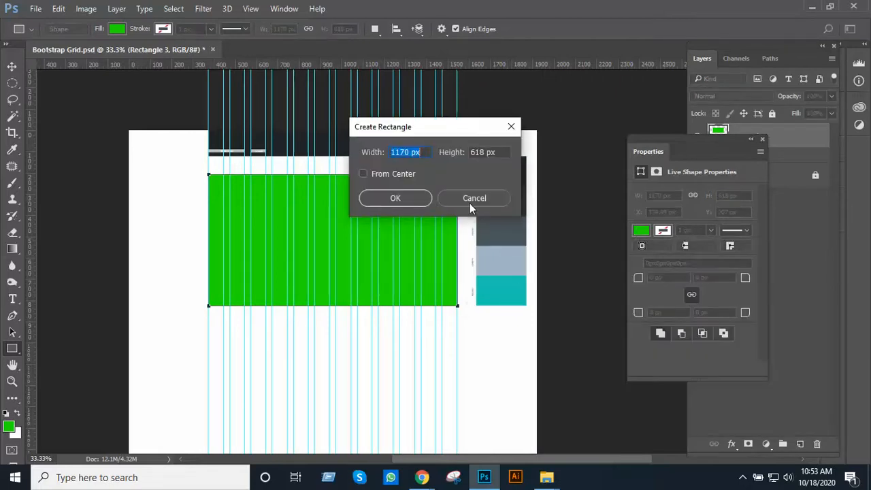
pyautogui.click(472, 197)
# Change the large rectangle's fill to the teal sampled from the palette image beside the grid
pyautogui.click(641, 231)
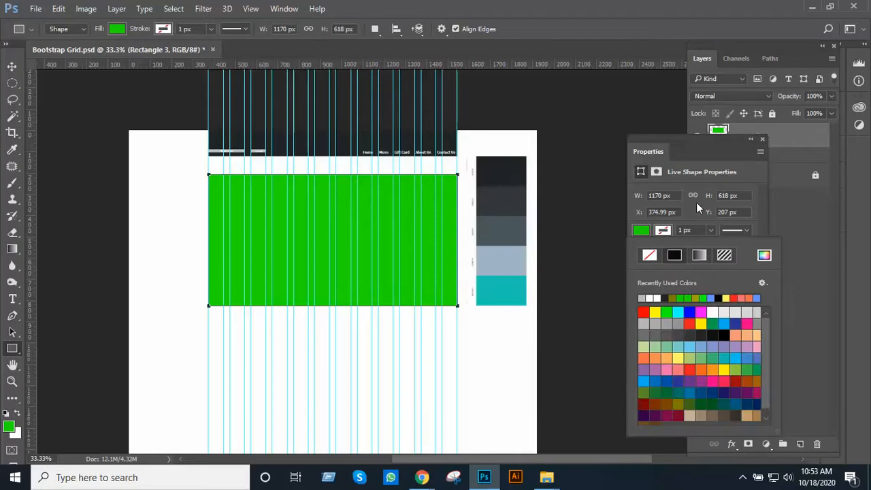
pyautogui.click(762, 256)
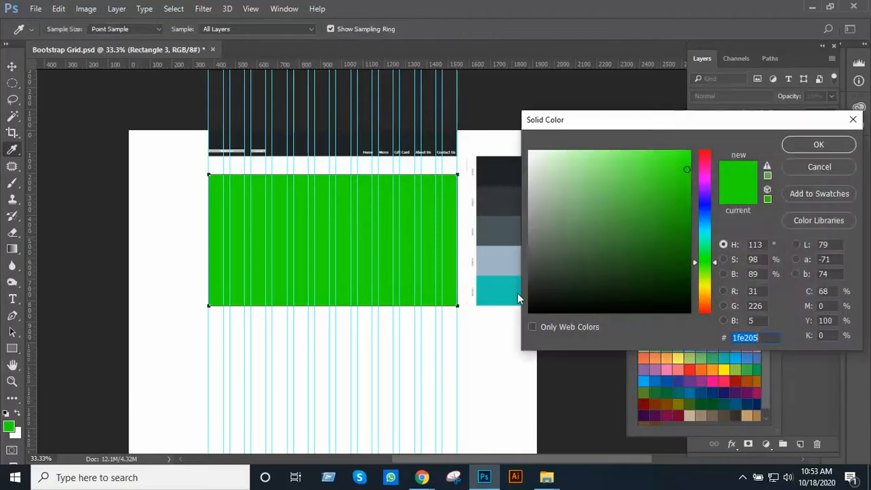
pyautogui.click(502, 290)
pyautogui.click(806, 144)
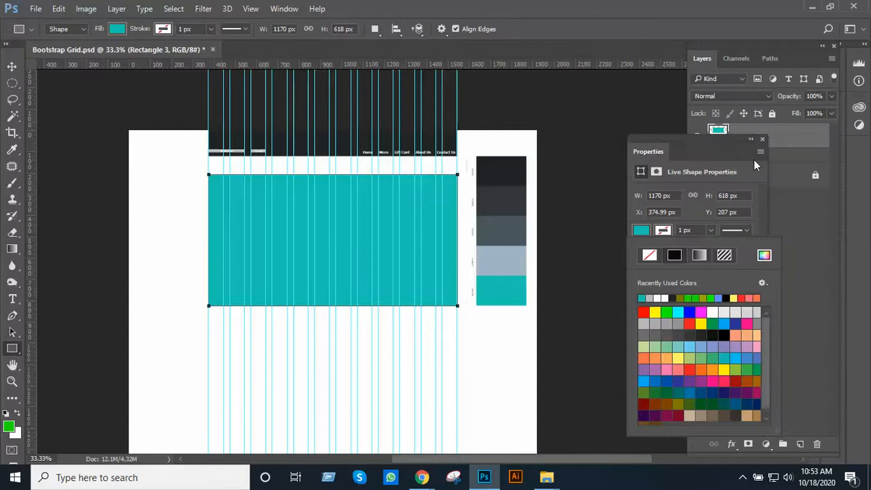
pyautogui.click(752, 140)
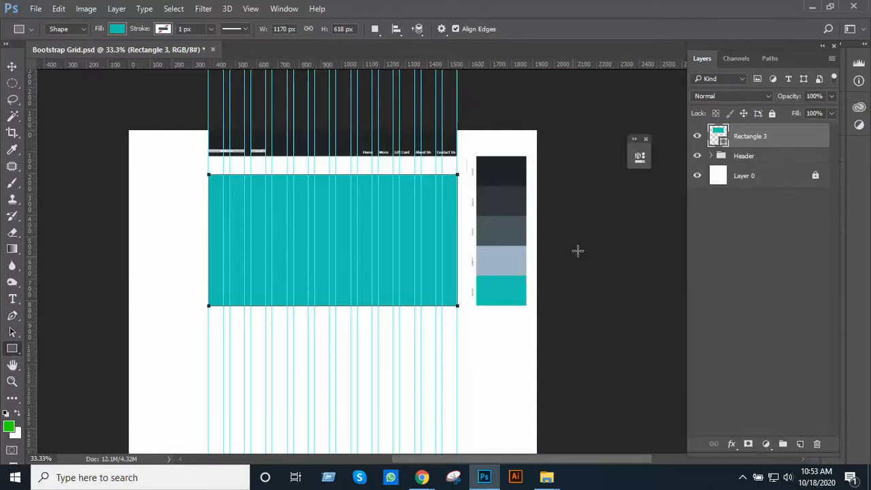
# Duplicate the teal Rectangle 3 layer three times, leaving the copies stacked in place
pyautogui.click(12, 71)
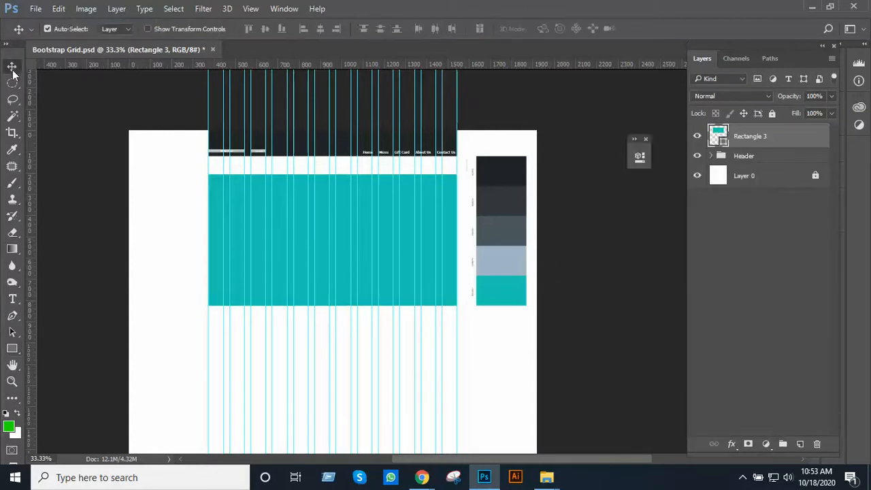
pyautogui.click(584, 292)
pyautogui.scroll(1, 403, 244)
pyautogui.moveTo(403, 243); pyautogui.dragTo(469, 265)
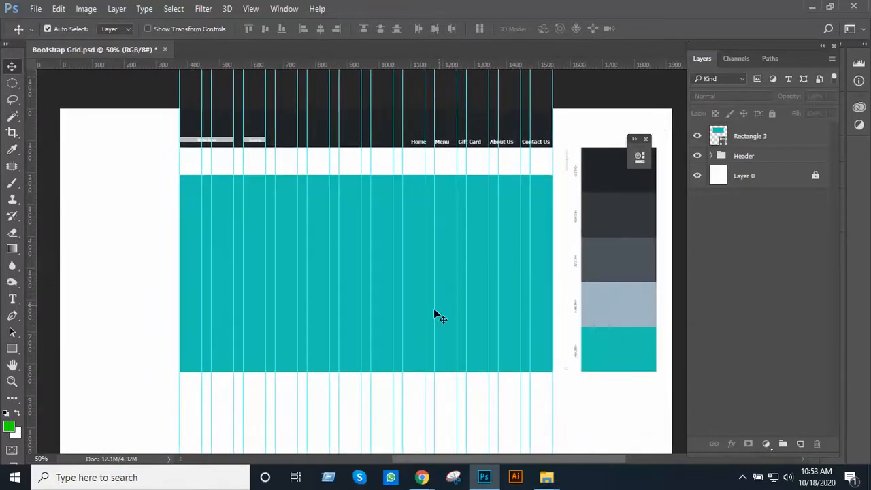
pyautogui.click(760, 137)
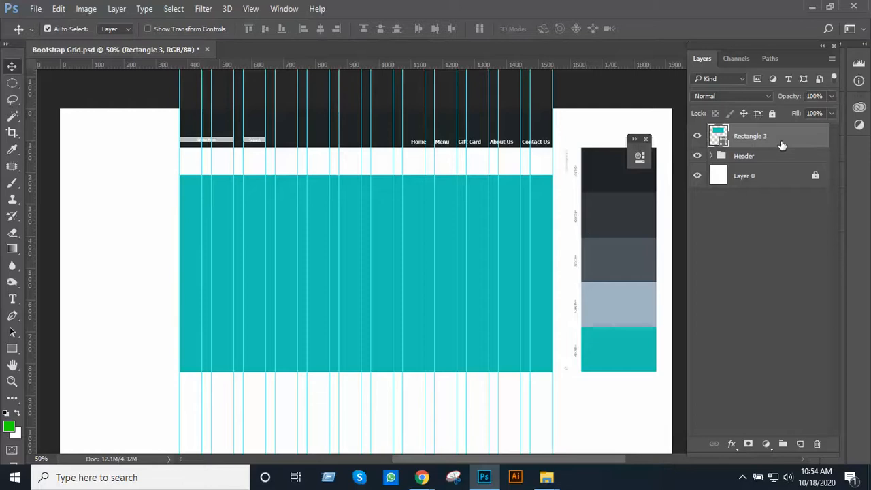
pyautogui.hotkey('ctrl', 'j')
pyautogui.hotkey('ctrl', 'j')
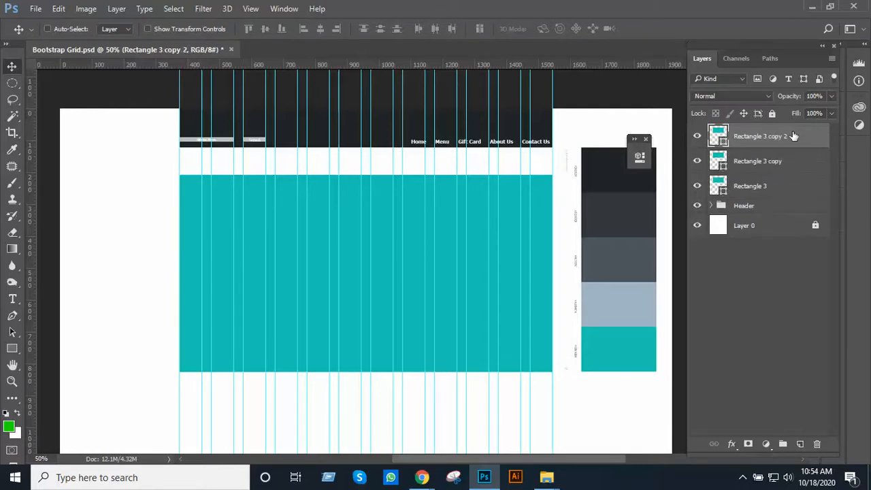
pyautogui.hotkey('ctrl', 'j')
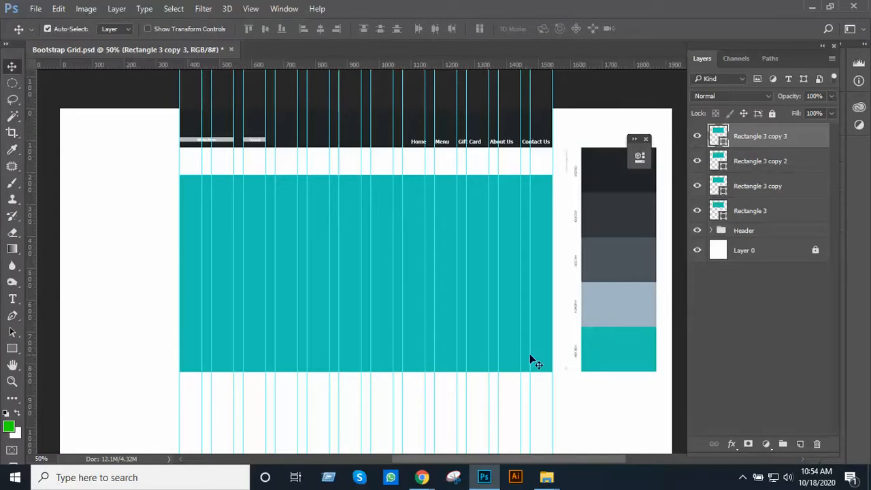
pyautogui.hotkey('ctrl', 'space')
pyautogui.keyDown('ctrl'); pyautogui.click(472, 361); pyautogui.keyUp('ctrl')
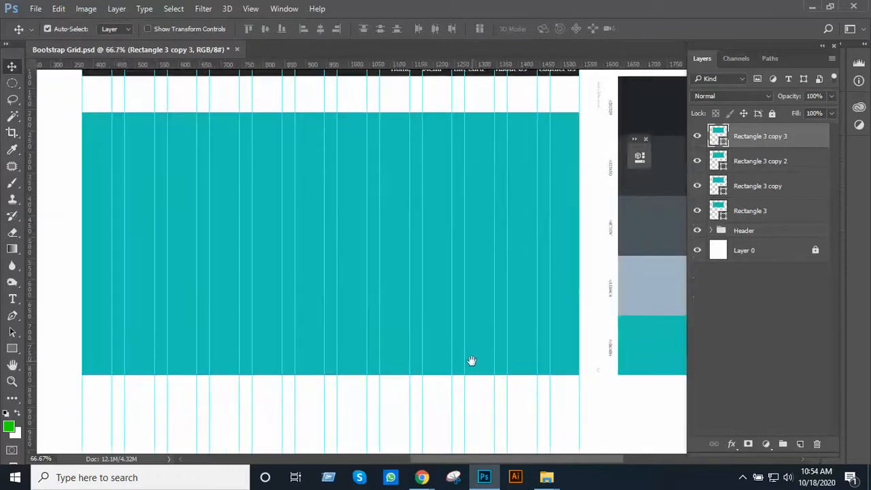
# Switch to the Google Meet class call in Chrome, toggle the microphone twice, and return to Photoshop
pyautogui.moveTo(472, 362); pyautogui.dragTo(505, 265)
pyautogui.keyDown('alt'); pyautogui.click(496, 300); pyautogui.keyUp('alt')
pyautogui.moveTo(423, 476)
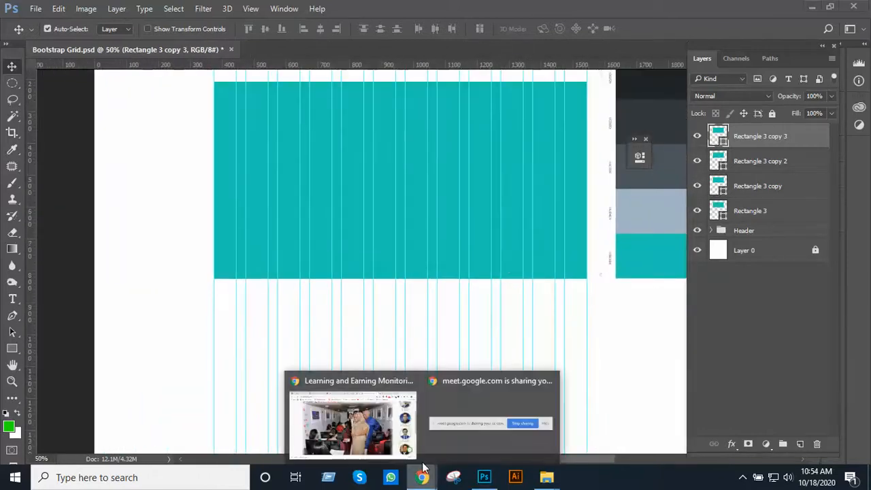
pyautogui.click(383, 425)
pyautogui.click(412, 23)
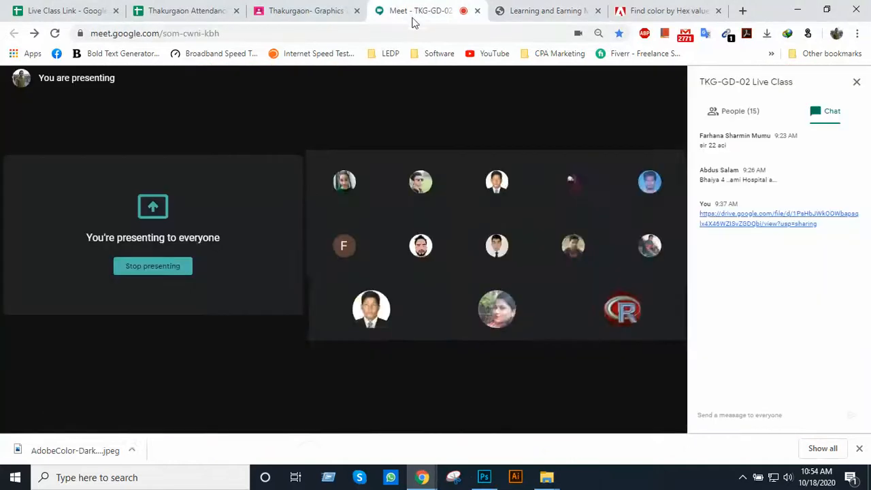
pyautogui.moveTo(349, 389)
pyautogui.click(307, 410)
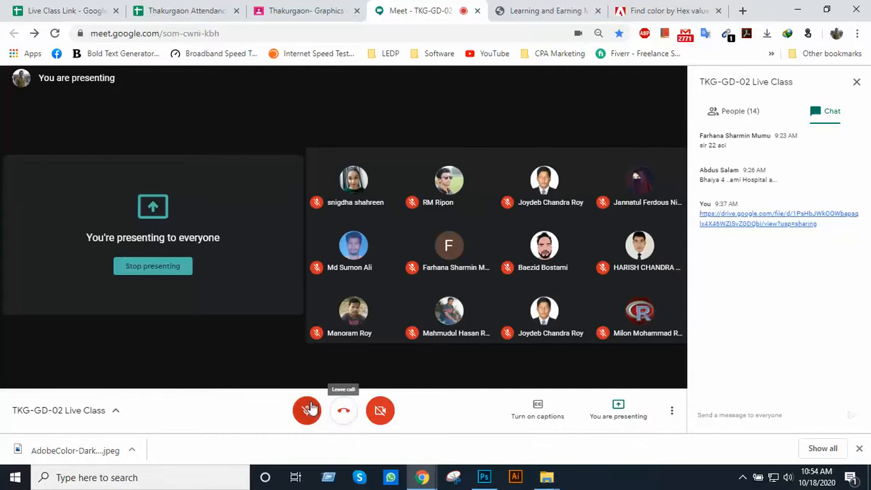
pyautogui.click(306, 412)
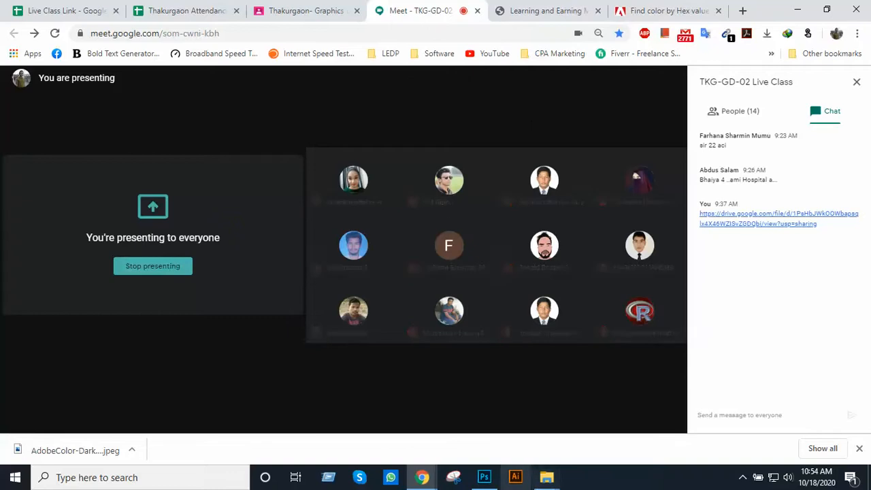
pyautogui.click(484, 477)
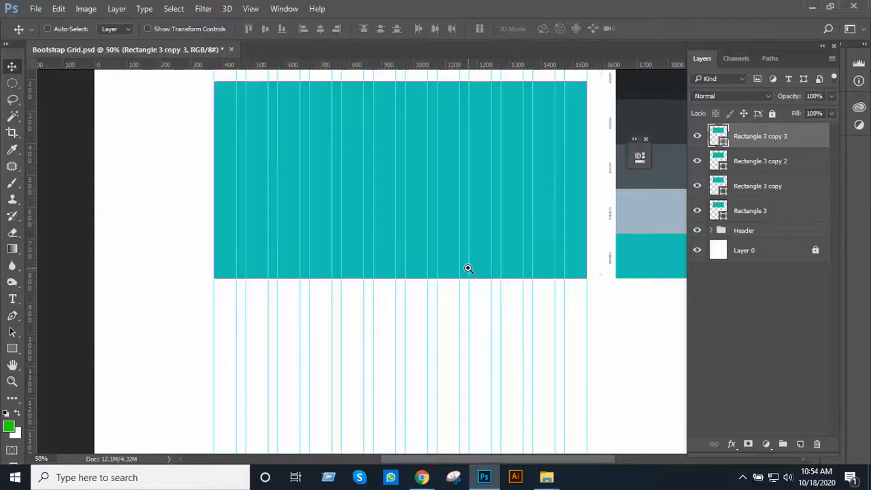
pyautogui.scroll(1, 467, 267)
pyautogui.moveTo(466, 266); pyautogui.dragTo(464, 342)
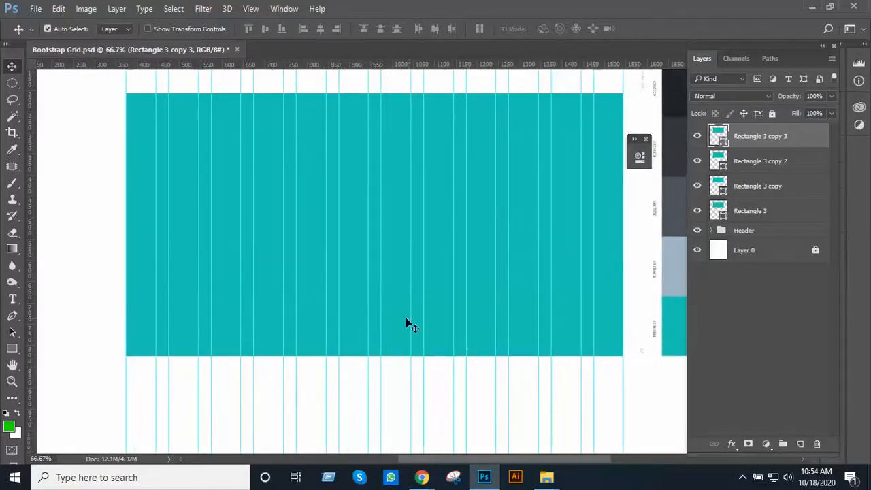
pyautogui.moveTo(450, 259); pyautogui.dragTo(456, 324)
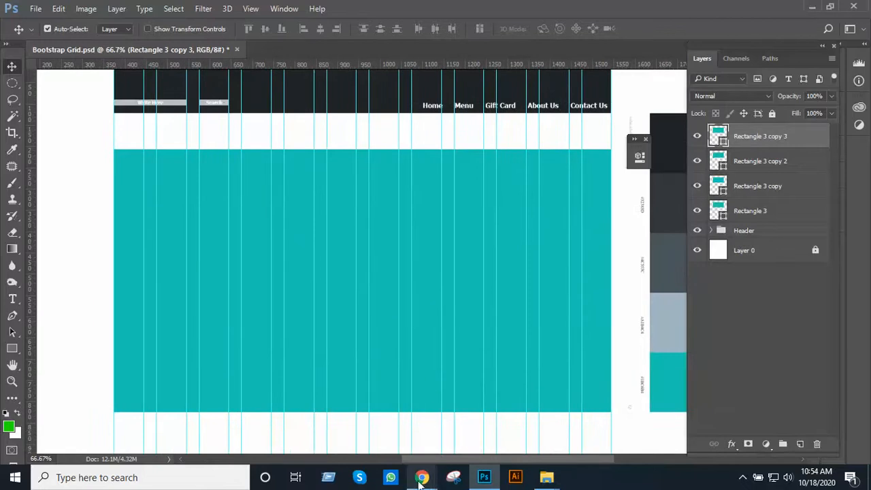
# Switch to Chrome and load unsplash.com in a new tab
pyautogui.click(407, 456)
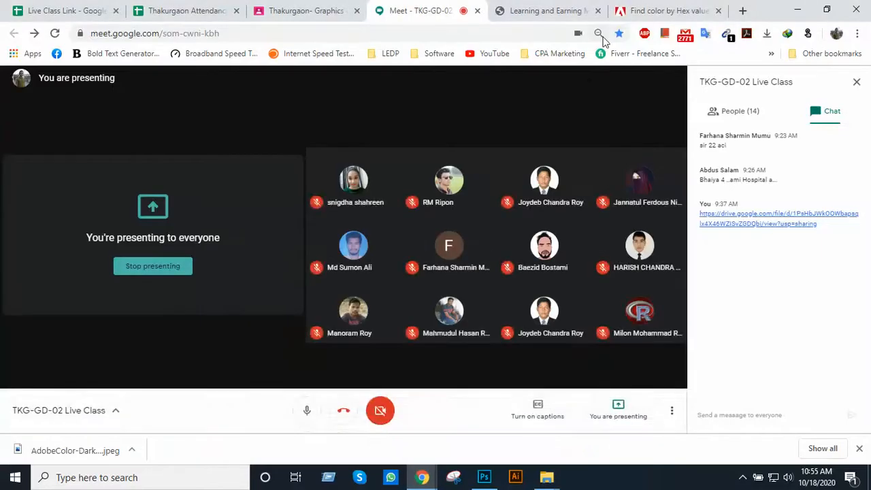
pyautogui.click(742, 11)
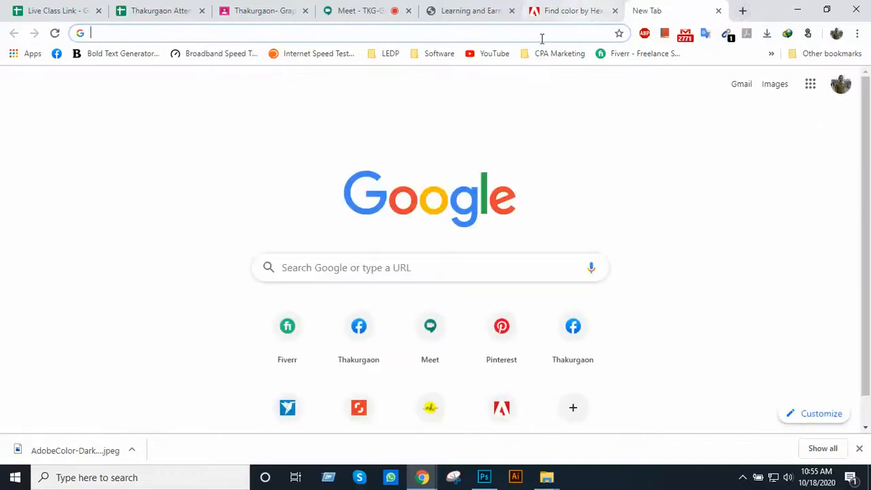
pyautogui.write('uns')
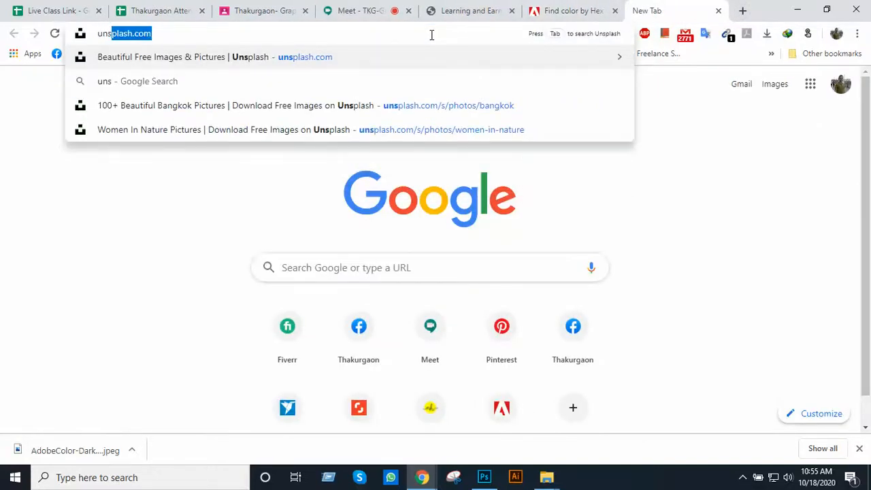
pyautogui.press('Return')
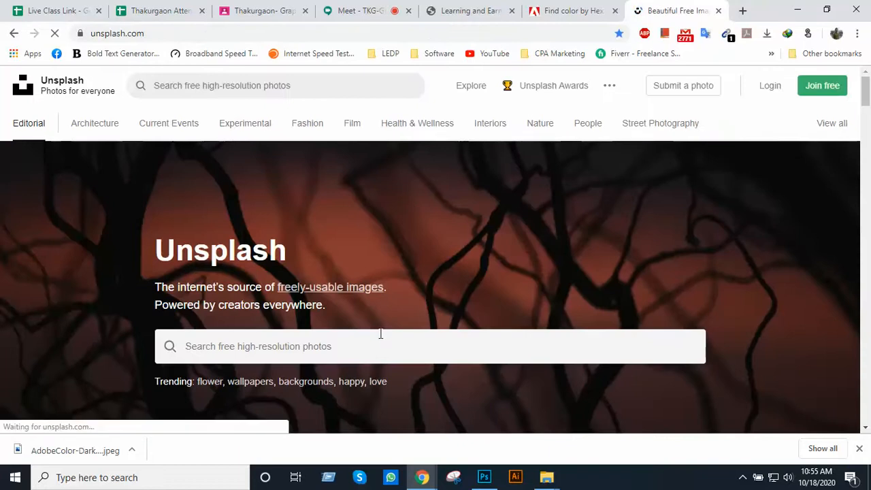
# Search Unsplash for "restaurant menu" and look through the first photos
pyautogui.click(372, 344)
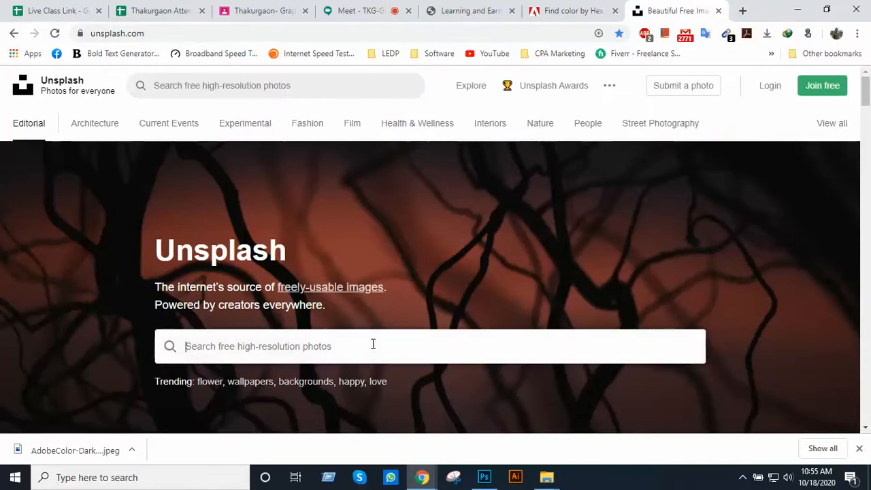
pyautogui.write('re')
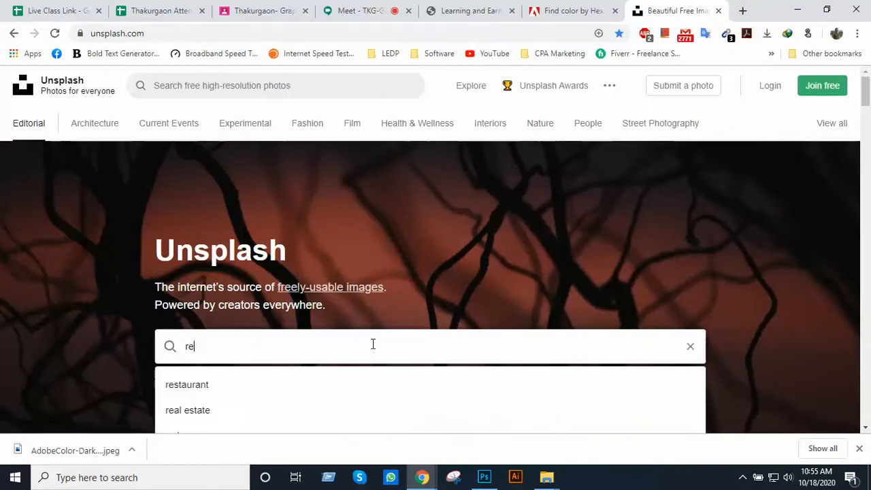
pyautogui.write('staurant')
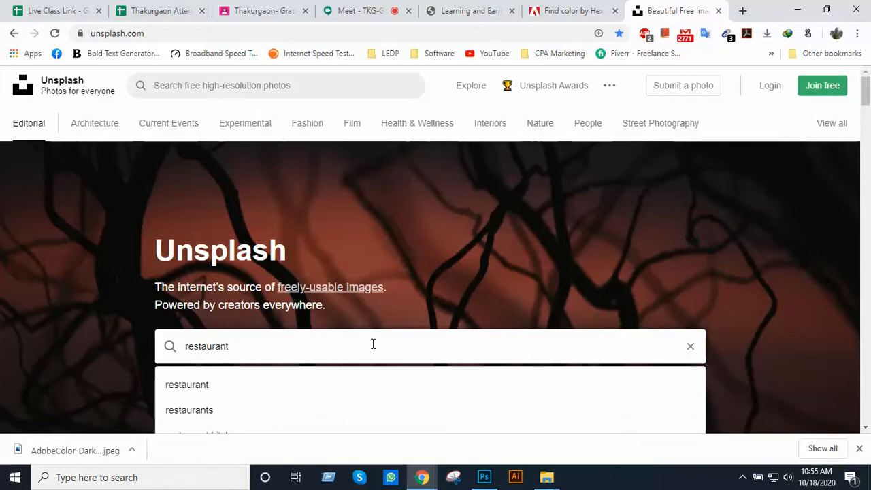
pyautogui.write(' ph')
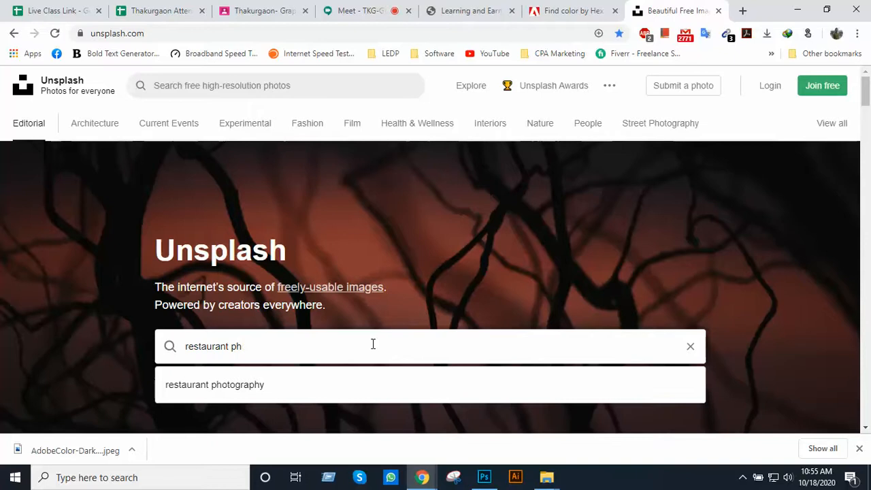
pyautogui.write('omenu')
pyautogui.press('BackSpace')
pyautogui.write('u')
pyautogui.press('Return')
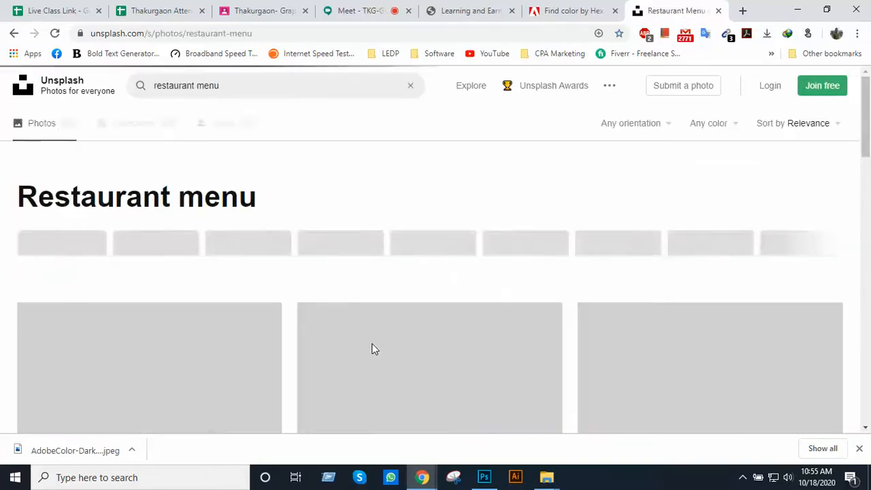
pyautogui.scroll(-8, 371, 344)
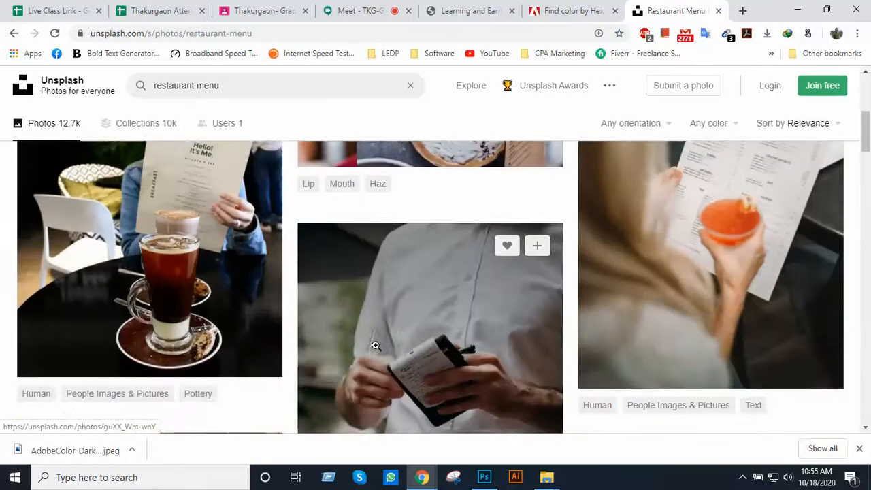
pyautogui.scroll(10, 379, 311)
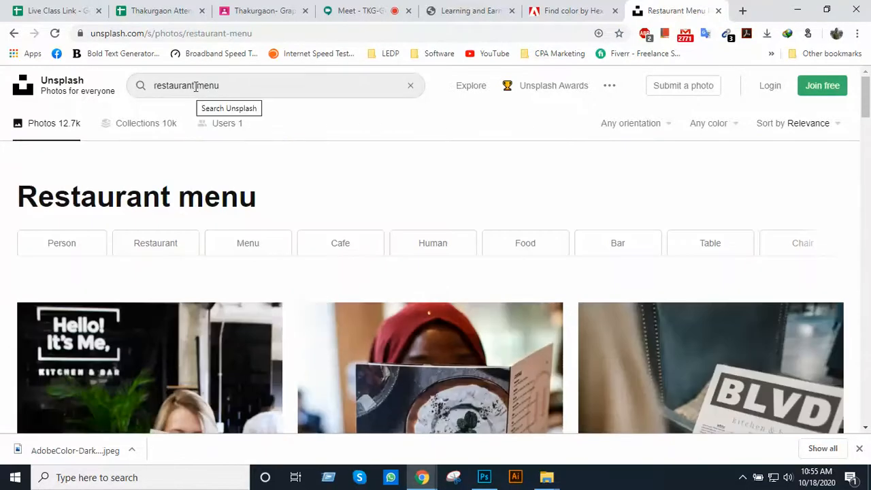
# Shorten the Unsplash search to "restaurant" and look through the resulting photos
pyautogui.moveTo(203, 85); pyautogui.dragTo(243, 84)
pyautogui.press('BackSpace')
pyautogui.press('BackSpace')
pyautogui.press('BackSpace')
pyautogui.press('Return')
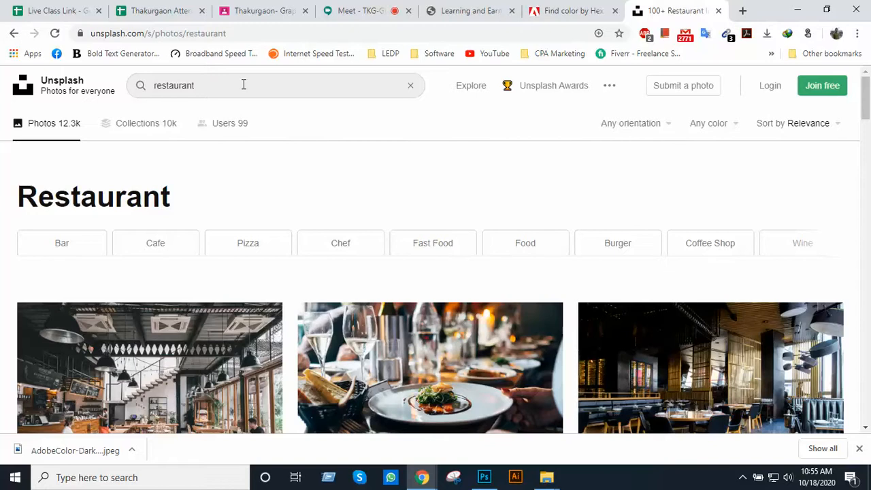
pyautogui.scroll(-4, 252, 177)
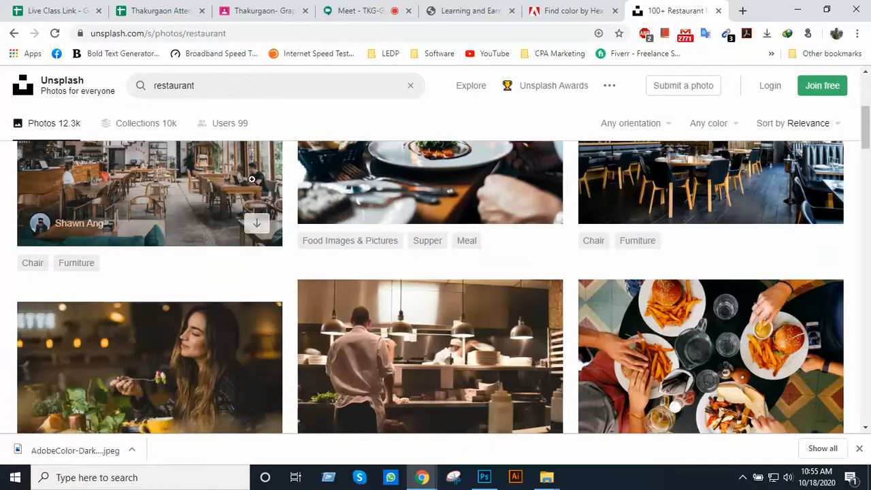
pyautogui.scroll(-1, 258, 198)
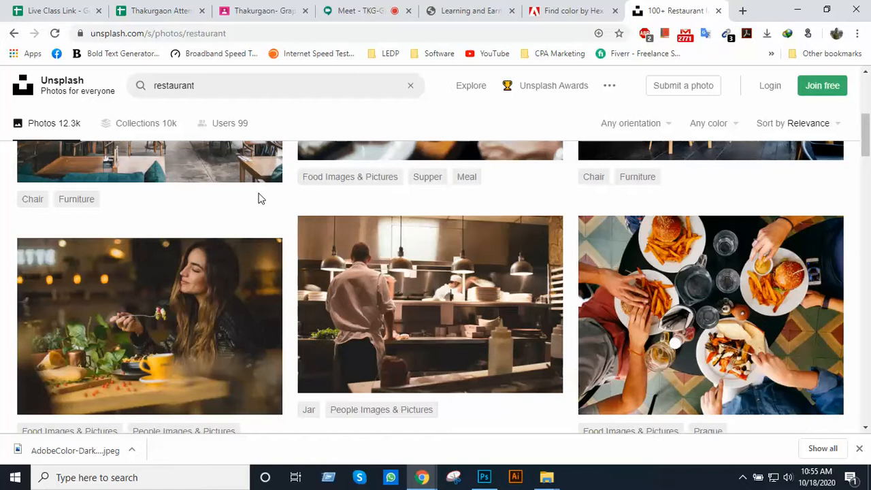
# Download the cafe interior photo with wooden tables and black pendant lamps, then return to the restaurant results
pyautogui.scroll(3, 258, 198)
pyautogui.click(199, 252)
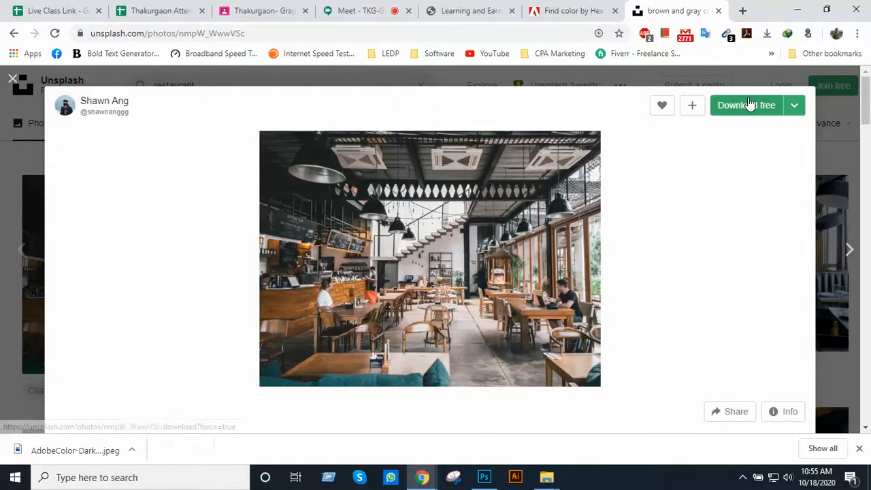
pyautogui.click(748, 103)
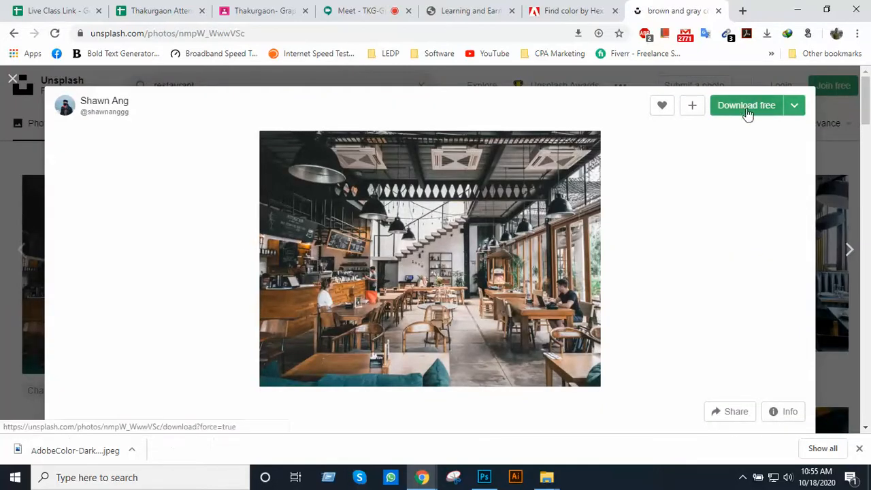
pyautogui.click(774, 232)
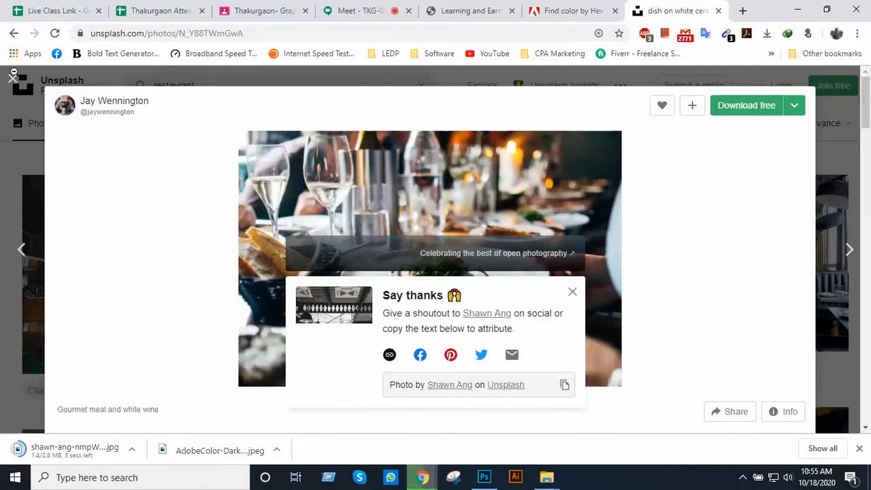
pyautogui.click(13, 80)
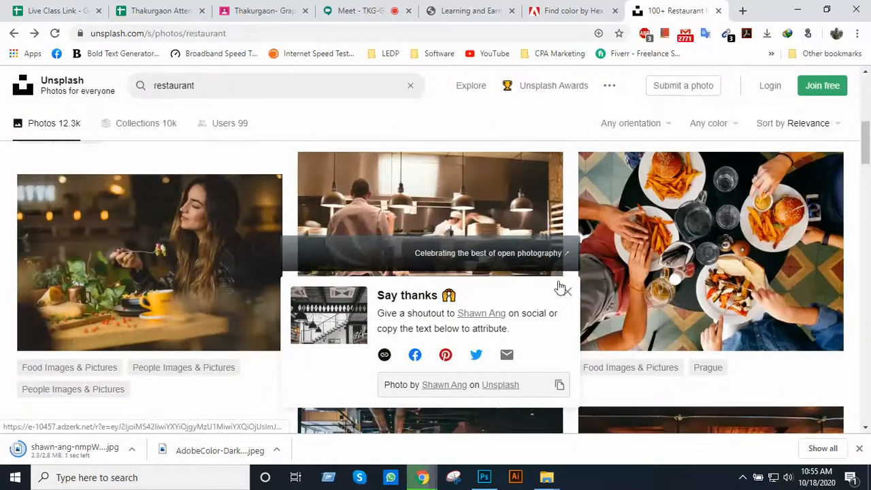
pyautogui.click(566, 291)
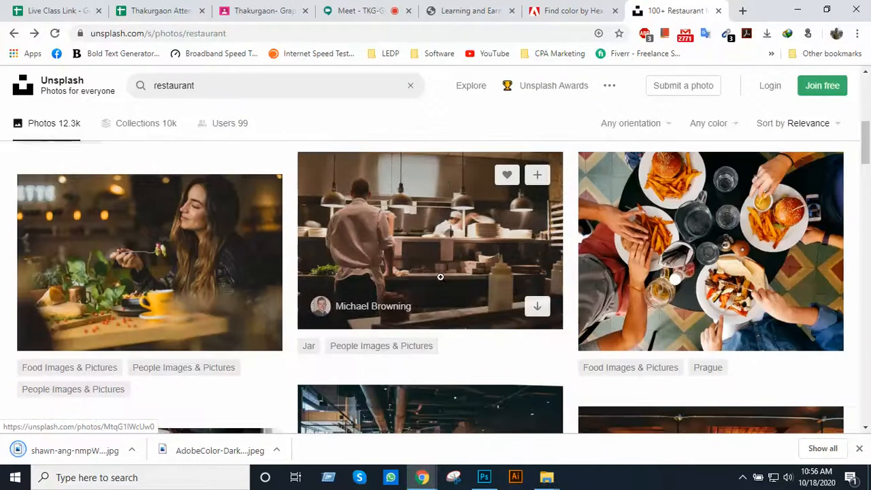
# Download the restaurant kitchen photo of chefs at work, then close its preview and the thank-you notice
pyautogui.click(451, 222)
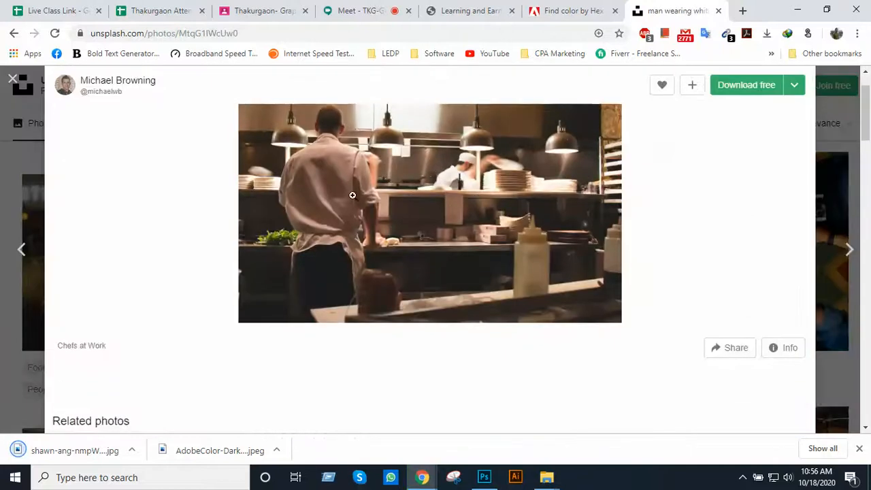
pyautogui.click(738, 114)
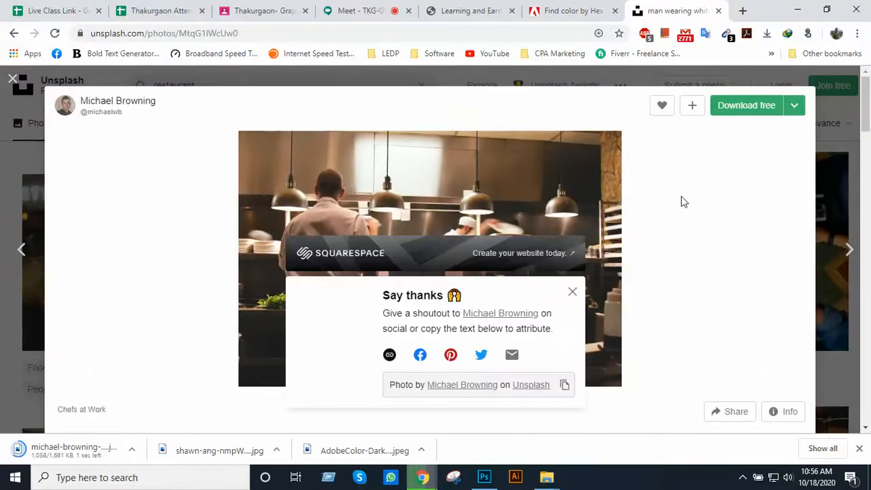
pyautogui.click(743, 477)
pyautogui.click(828, 209)
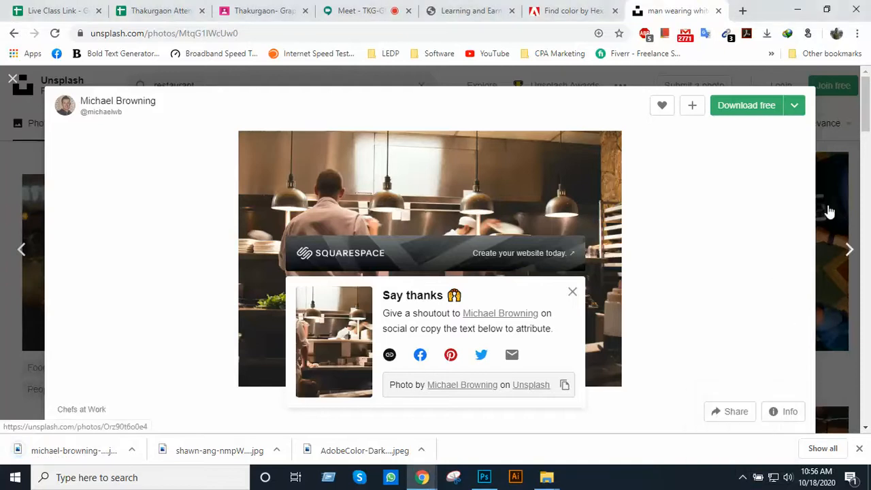
pyautogui.click(13, 79)
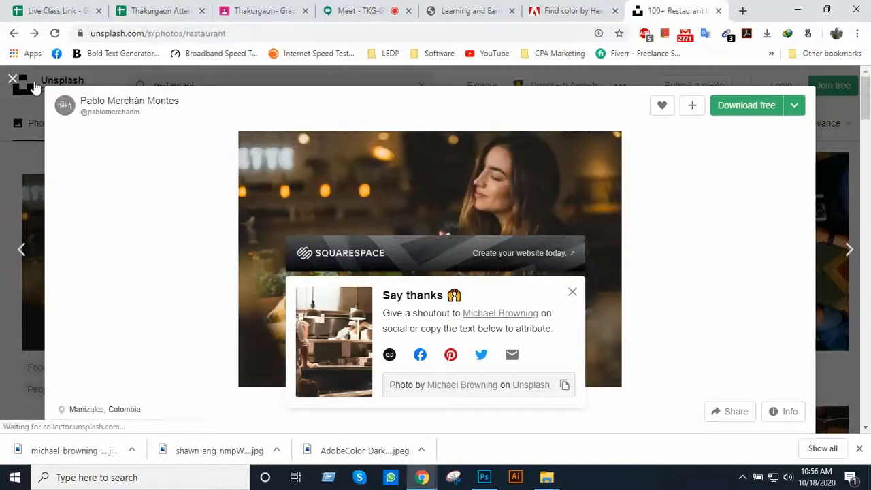
pyautogui.scroll(-2, 657, 264)
pyautogui.scroll(-2, 658, 264)
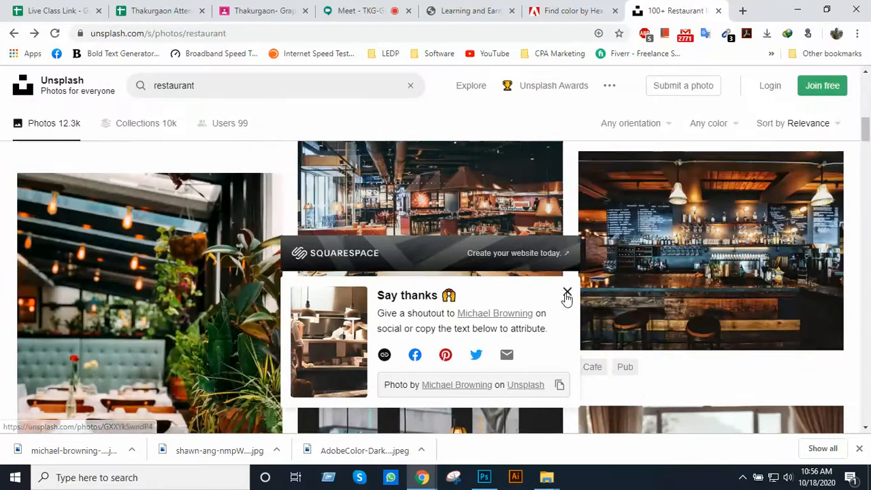
pyautogui.click(567, 293)
# Preview the plant-lined dining room photo and the overhead photo of restaurant diners, closing each preview
pyautogui.scroll(-2, 611, 282)
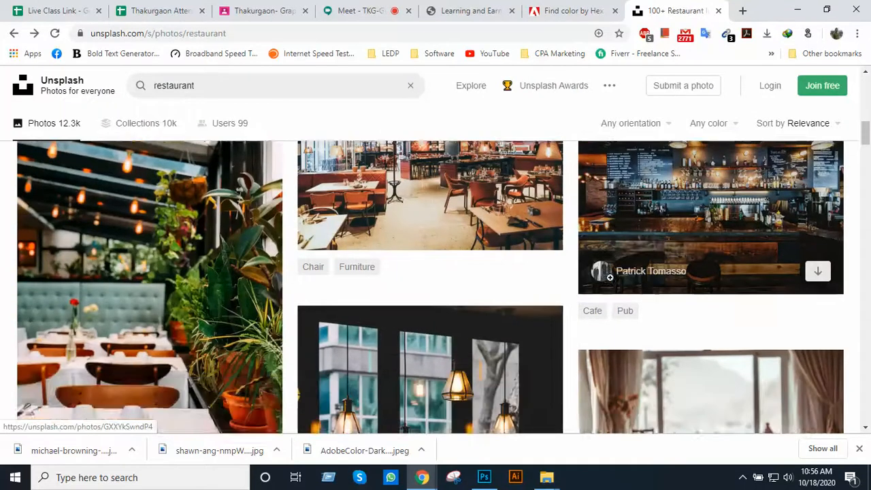
pyautogui.click(158, 275)
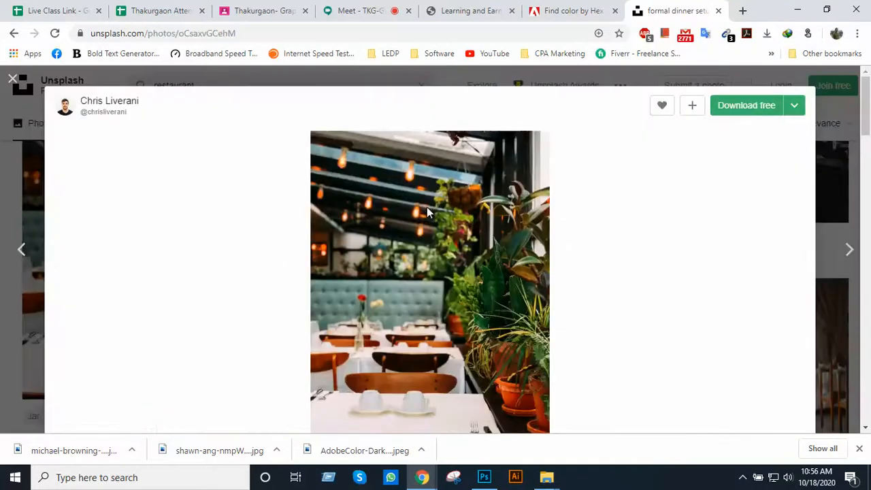
pyautogui.click(13, 79)
pyautogui.scroll(-3, 354, 273)
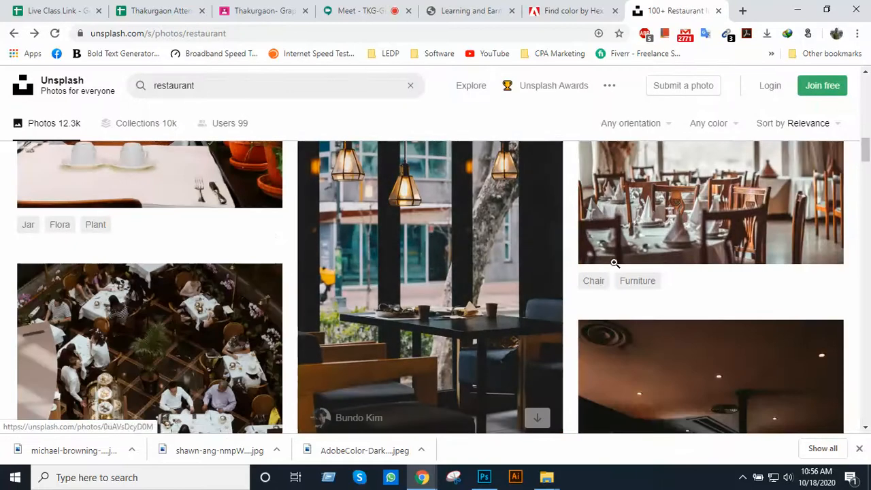
pyautogui.scroll(-2, 212, 281)
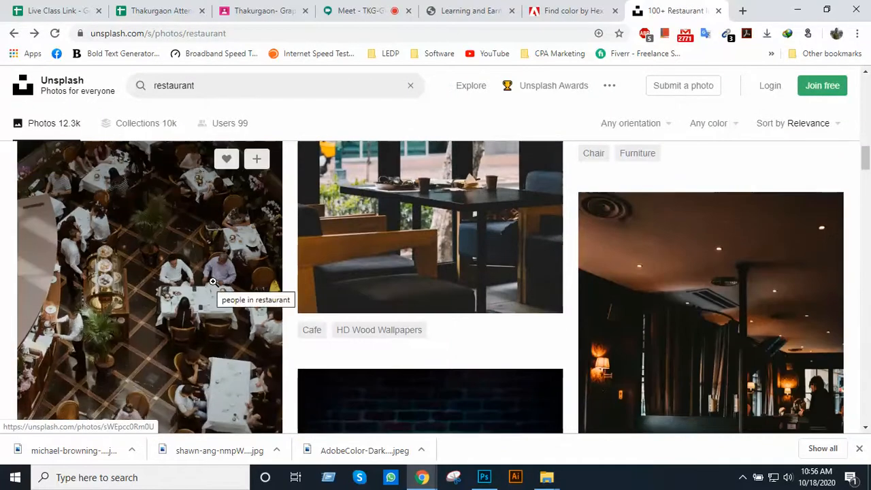
pyautogui.click(212, 281)
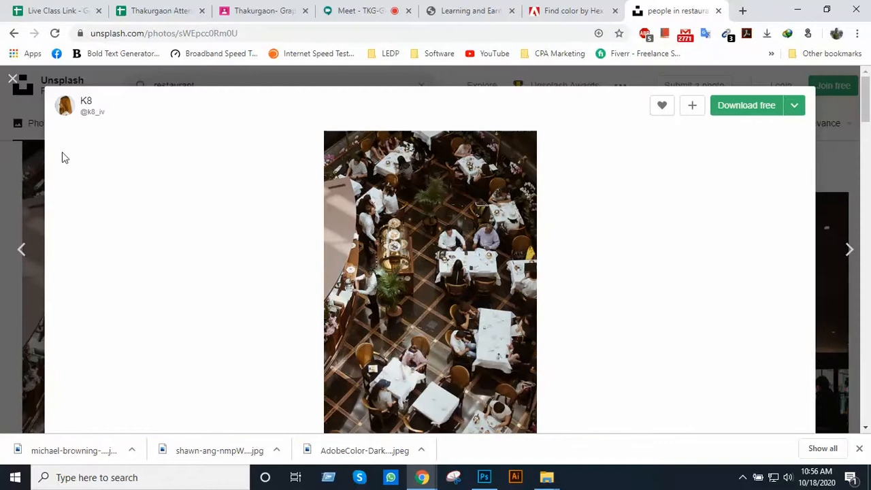
pyautogui.click(13, 82)
pyautogui.scroll(-5, 229, 249)
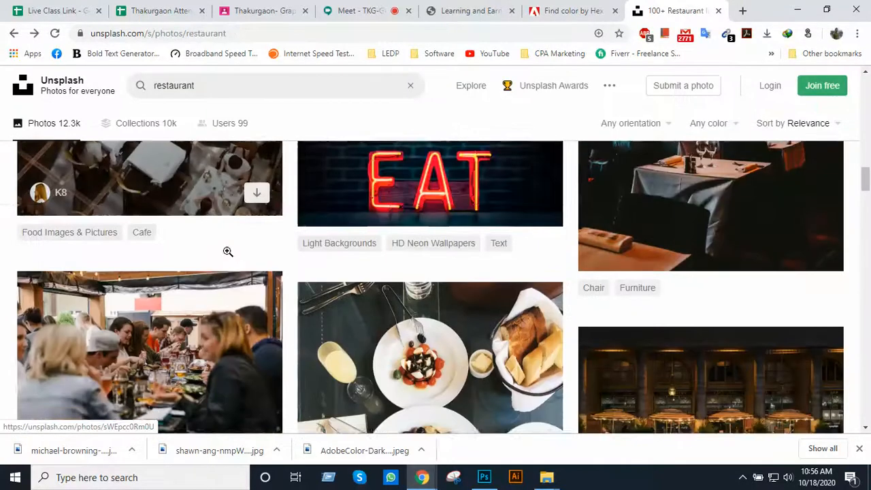
# Download the night photo of the restaurant terrace with lit parasols and close its preview
pyautogui.scroll(-1, 680, 289)
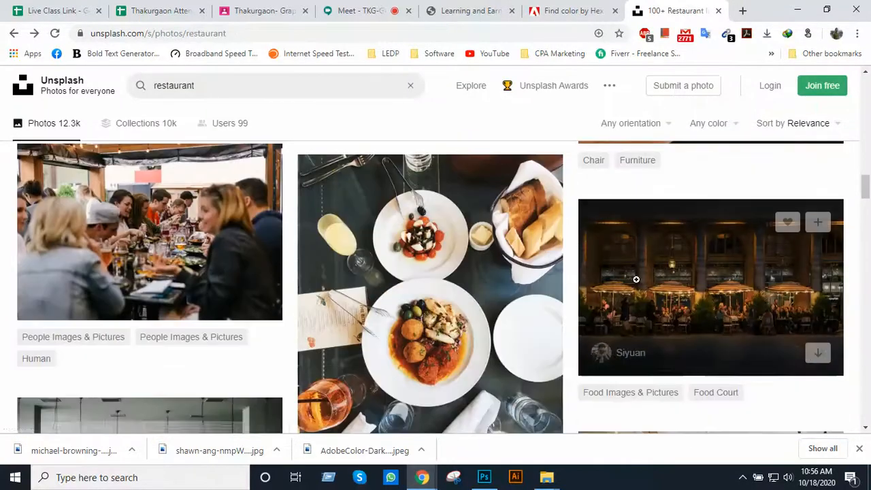
pyautogui.click(714, 286)
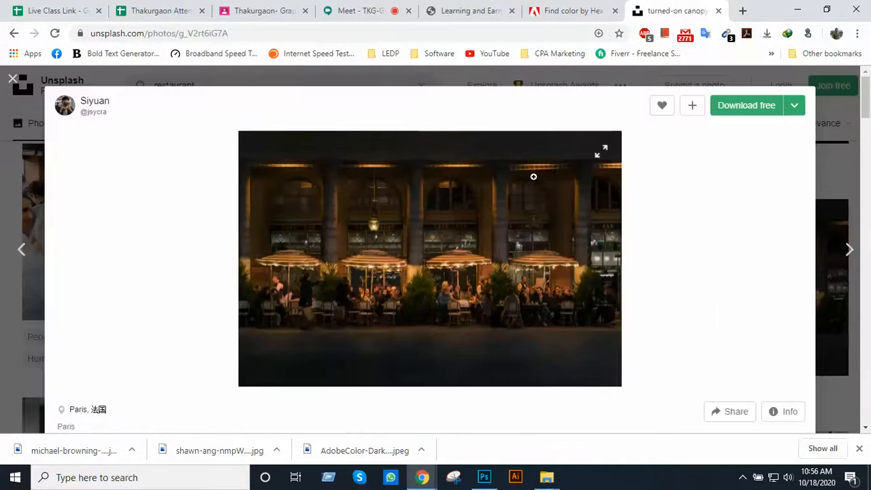
pyautogui.click(721, 117)
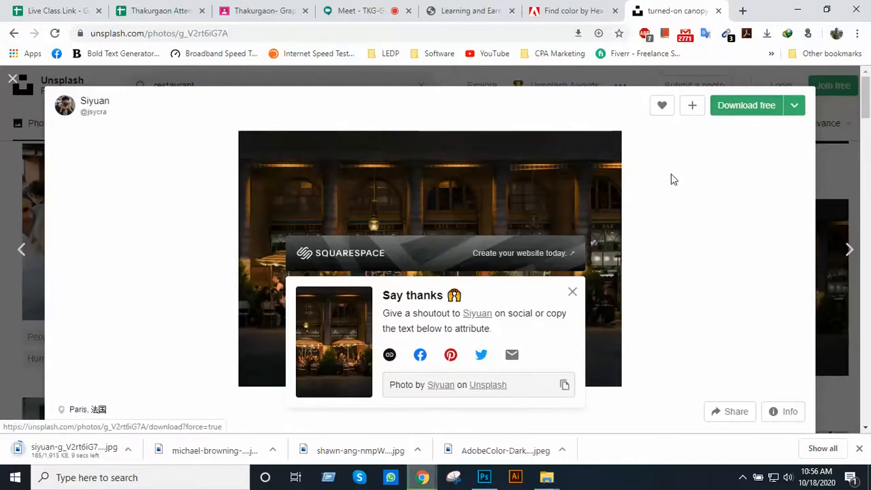
pyautogui.click(13, 80)
# Look further through the restaurant results and open the salmon dish photo
pyautogui.scroll(-3, 398, 279)
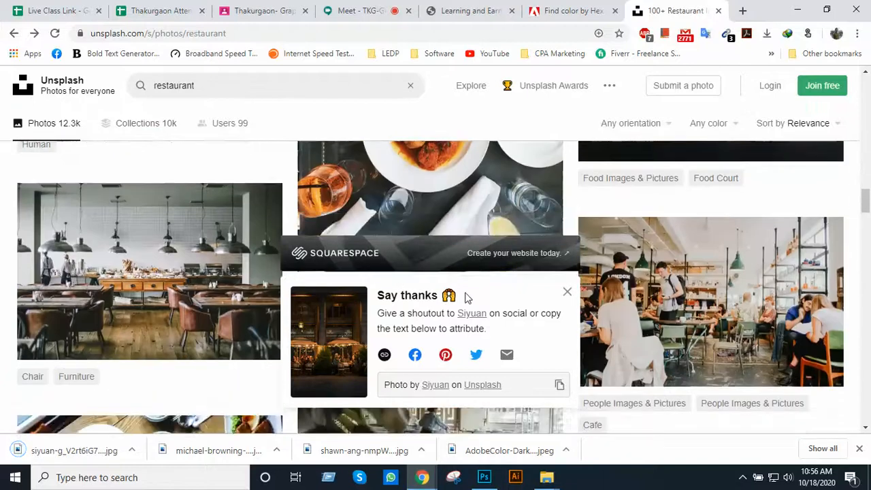
pyautogui.scroll(-2, 502, 295)
pyautogui.scroll(-2, 299, 313)
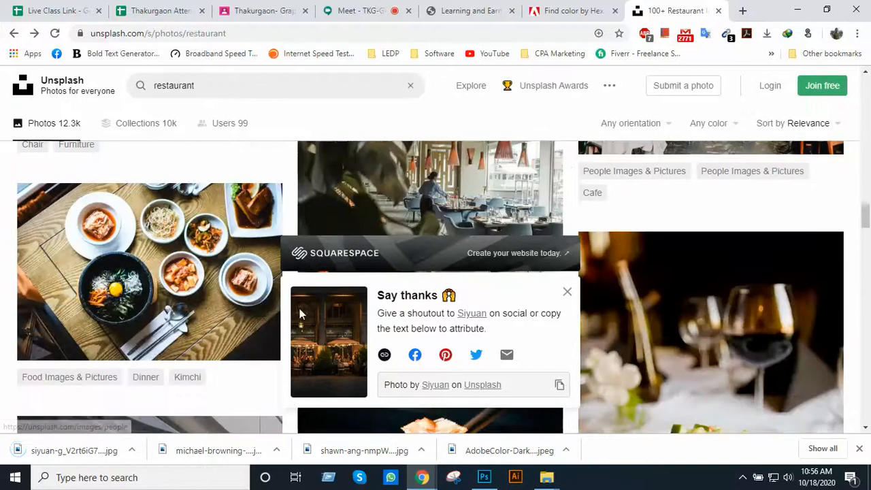
pyautogui.scroll(-3, 364, 307)
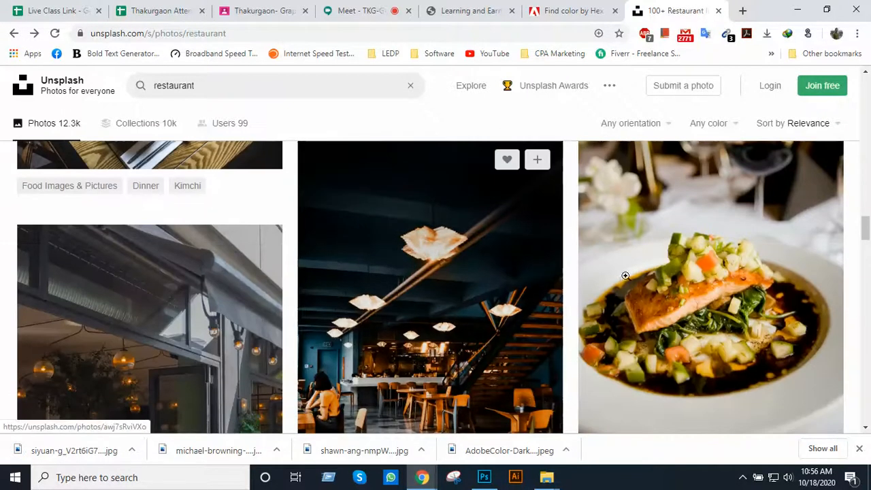
pyautogui.scroll(-2, 626, 276)
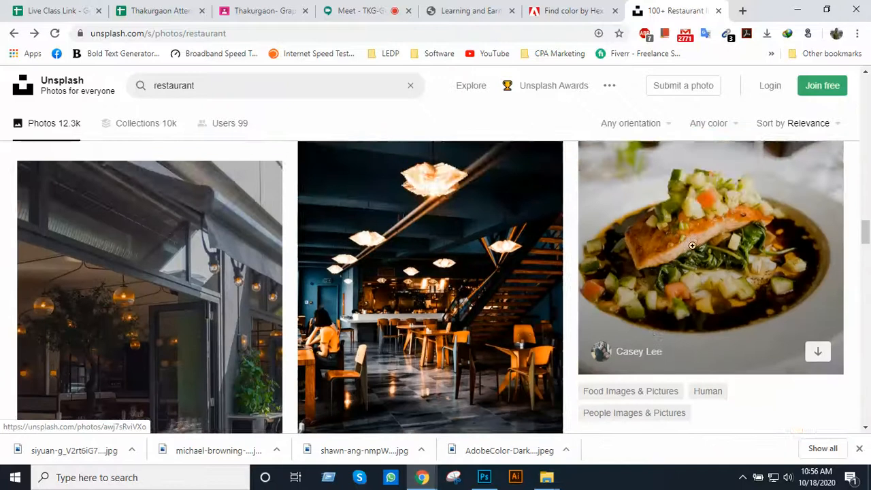
pyautogui.click(694, 247)
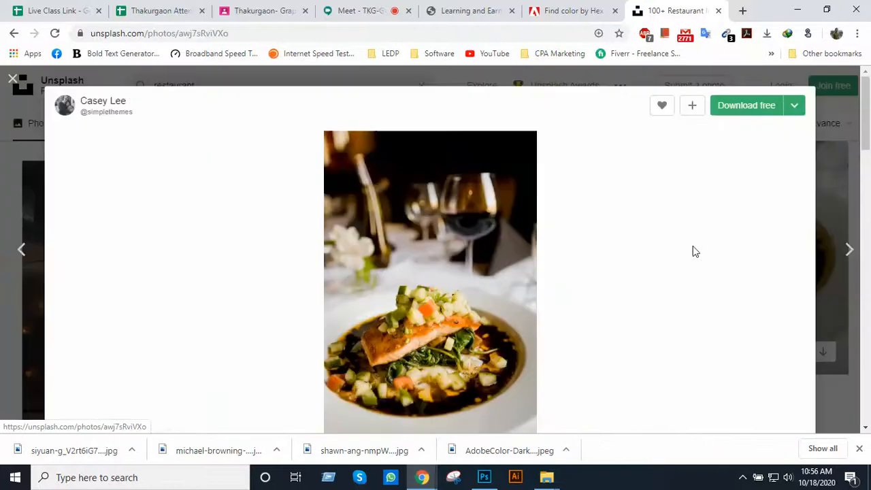
# From the related photos, download the one with the wine glass, food bowl and two pepper mills
pyautogui.scroll(-5, 594, 237)
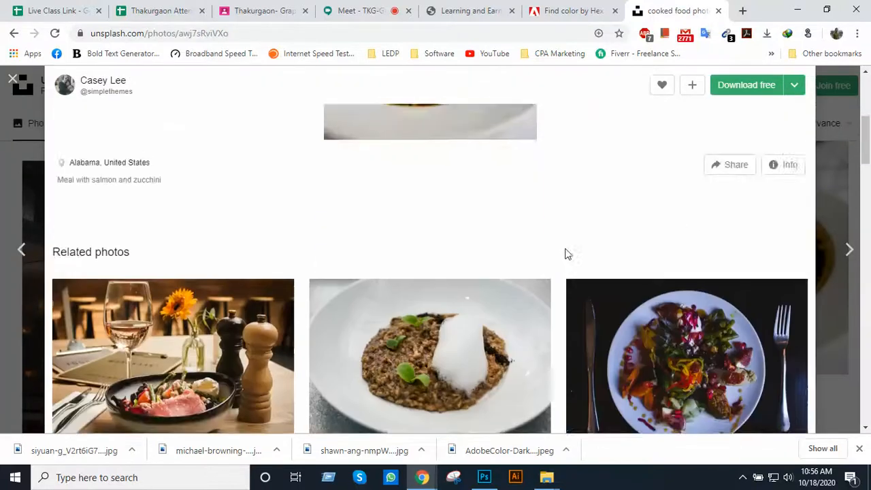
pyautogui.scroll(-2, 565, 253)
pyautogui.scroll(-1, 566, 253)
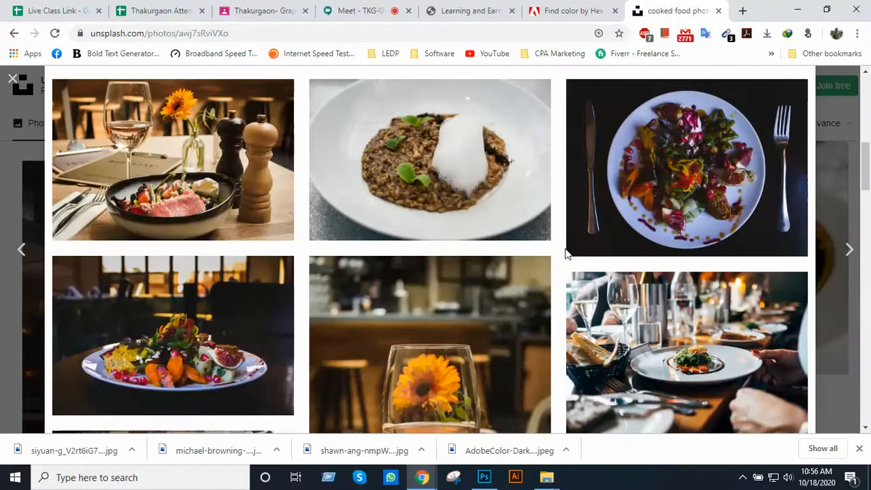
pyautogui.moveTo(255, 185)
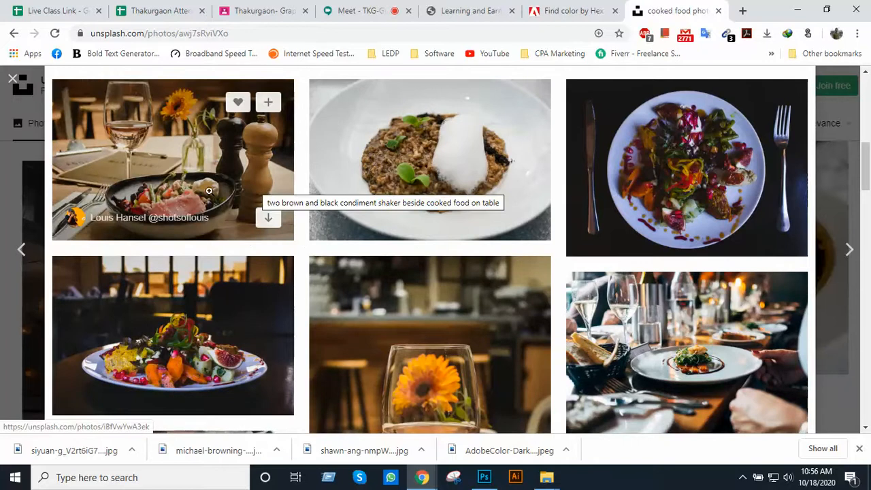
pyautogui.click(186, 180)
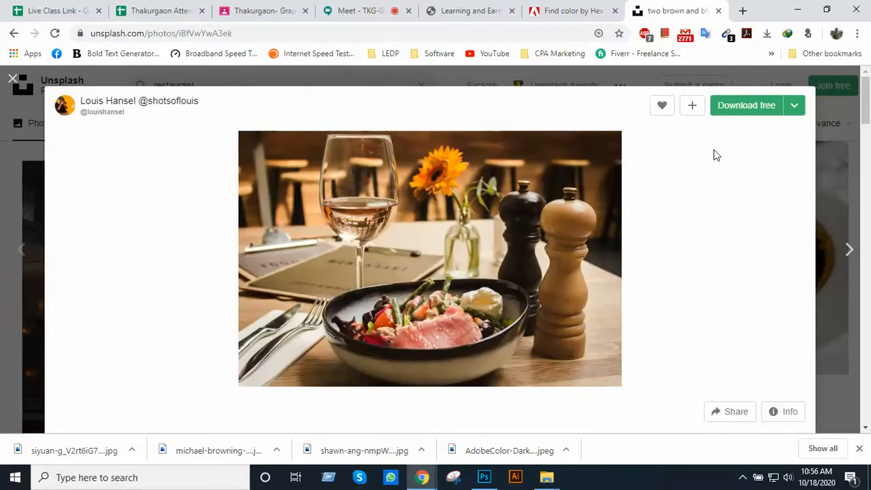
pyautogui.click(737, 111)
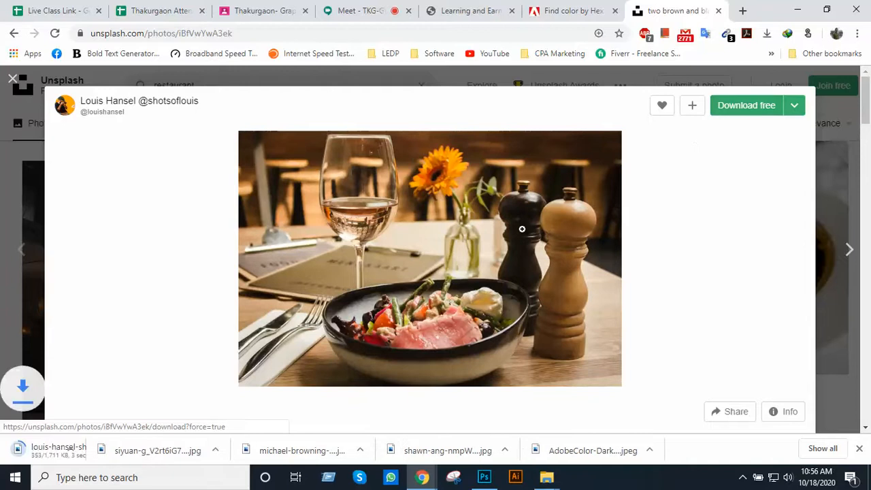
# Show the new download in its folder and cut the four restaurant photos, leaving out the AdobeColor-Dark UI.jpeg palette
pyautogui.rightClick(105, 457)
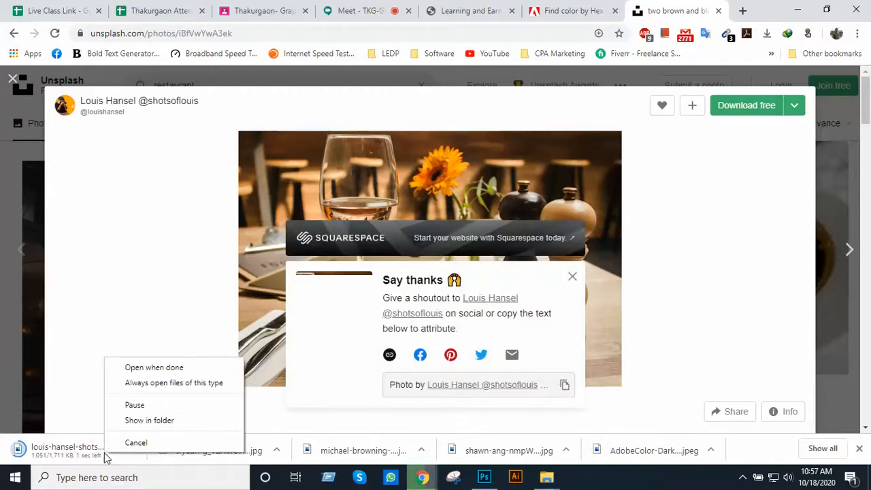
pyautogui.click(138, 418)
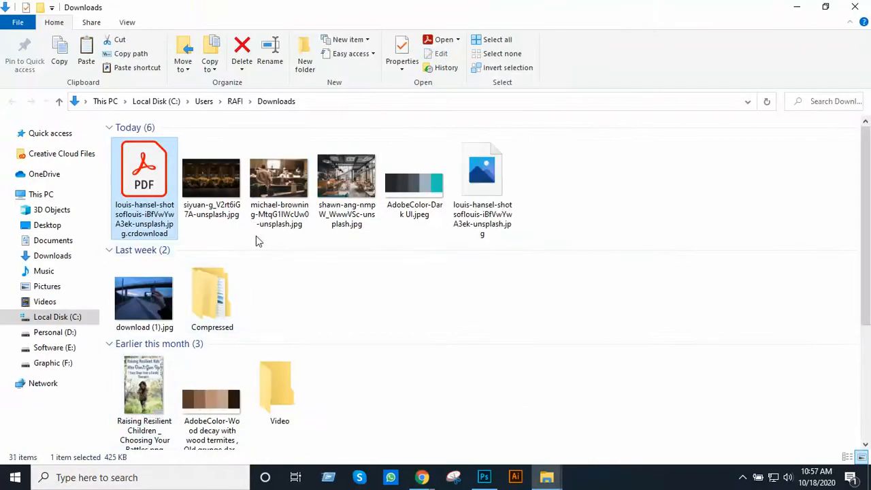
pyautogui.click(222, 192)
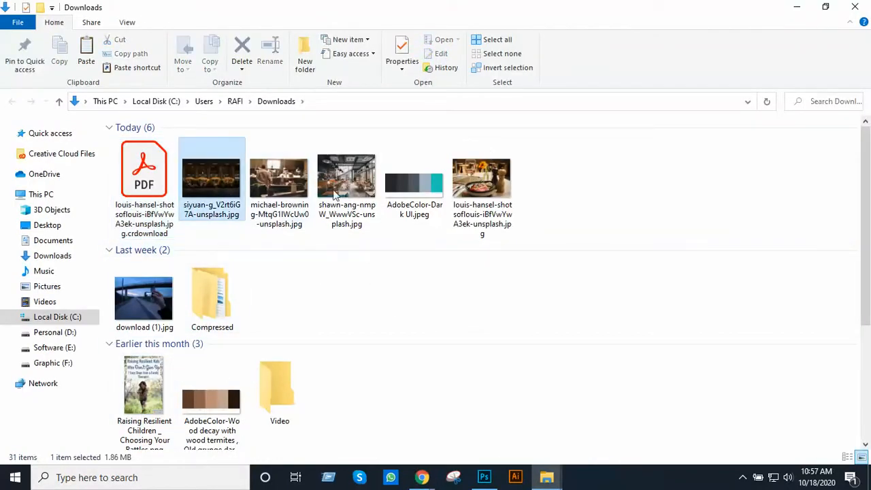
pyautogui.keyDown('shift'); pyautogui.click(478, 181); pyautogui.keyUp('shift')
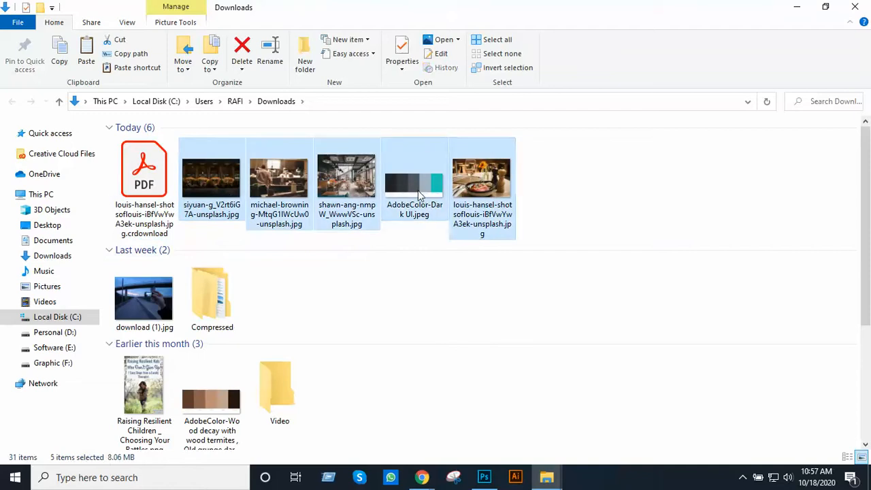
pyautogui.hotkey('ctrl', 'x')
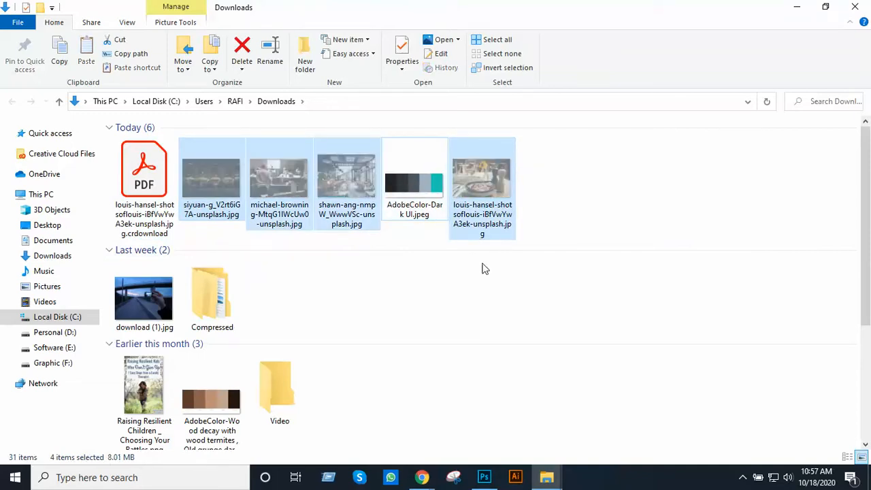
# Create a folder named "Image" in the Class 40 folder and open it
pyautogui.moveTo(546, 476)
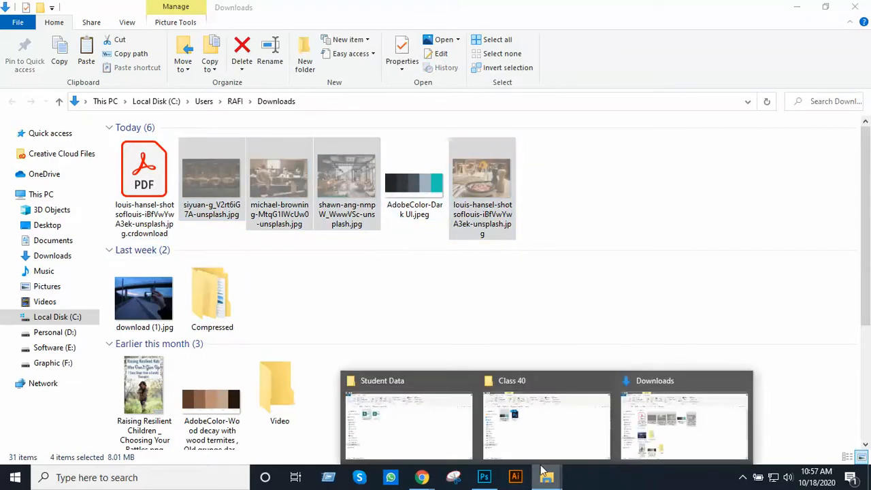
pyautogui.click(511, 436)
pyautogui.rightClick(333, 211)
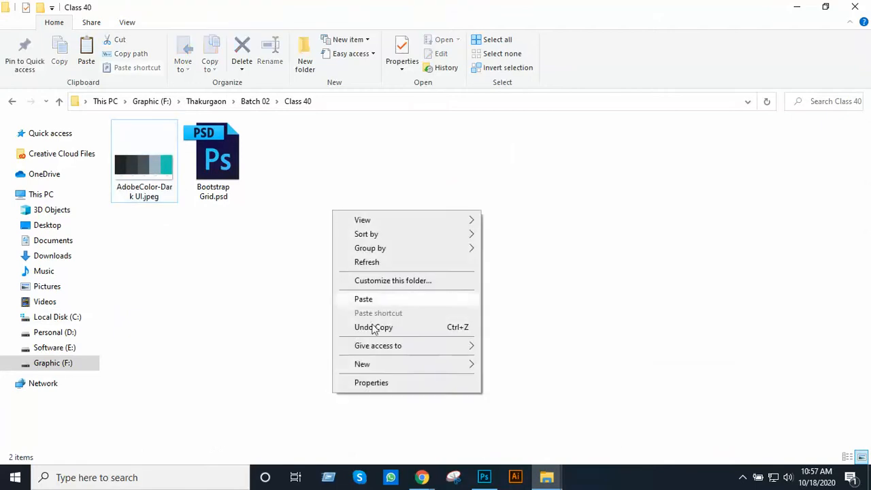
pyautogui.moveTo(393, 367)
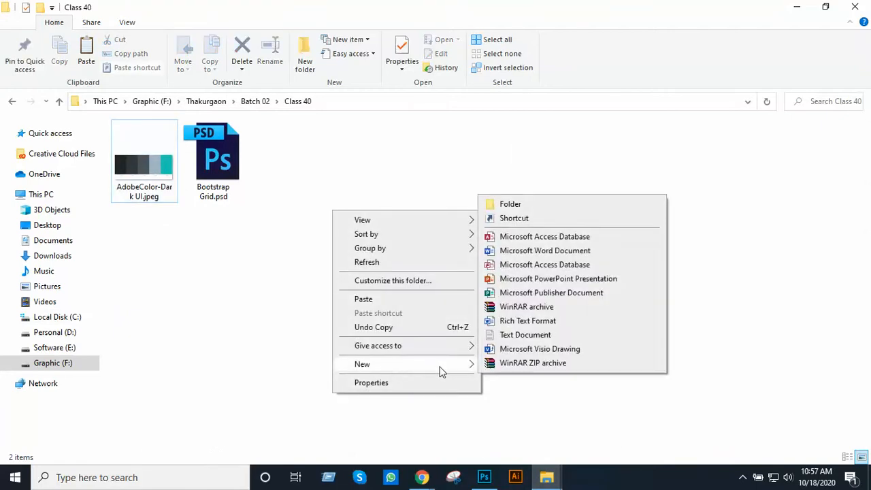
pyautogui.click(528, 209)
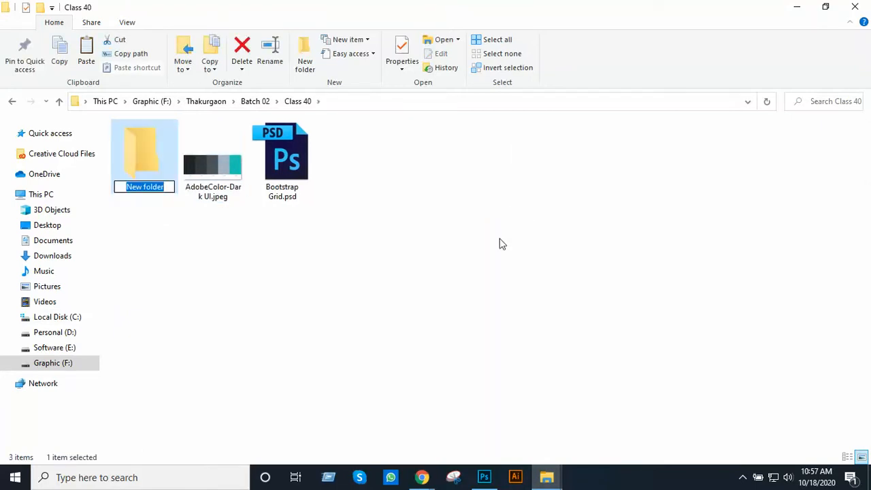
pyautogui.write('Image')
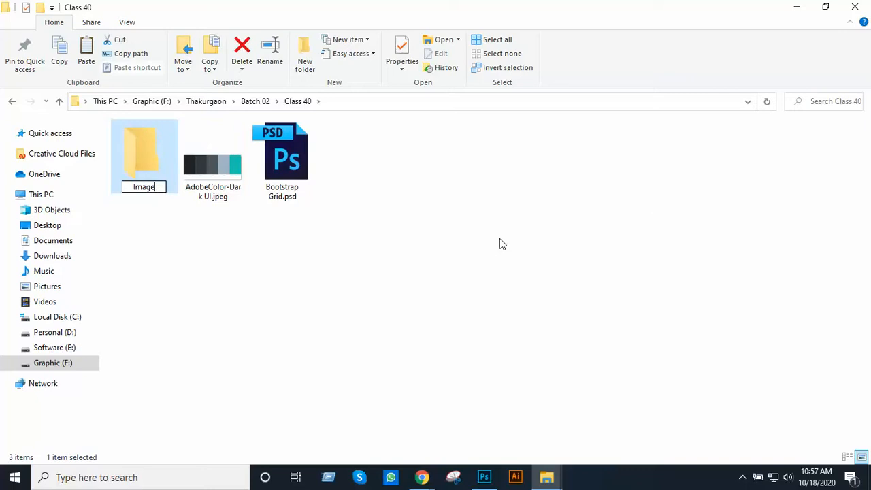
pyautogui.press('Return')
pyautogui.press('Return')
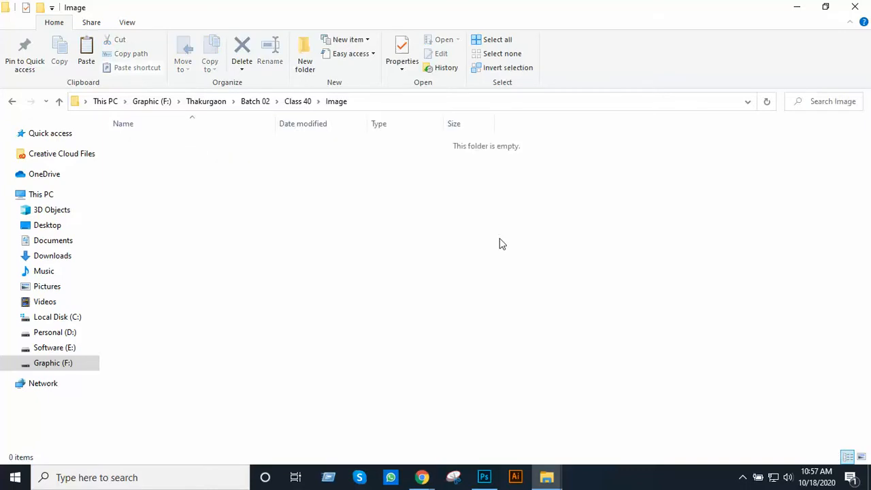
# Paste the four cut photos into the Image folder and display them as thumbnails
pyautogui.hotkey('ctrl', 'v')
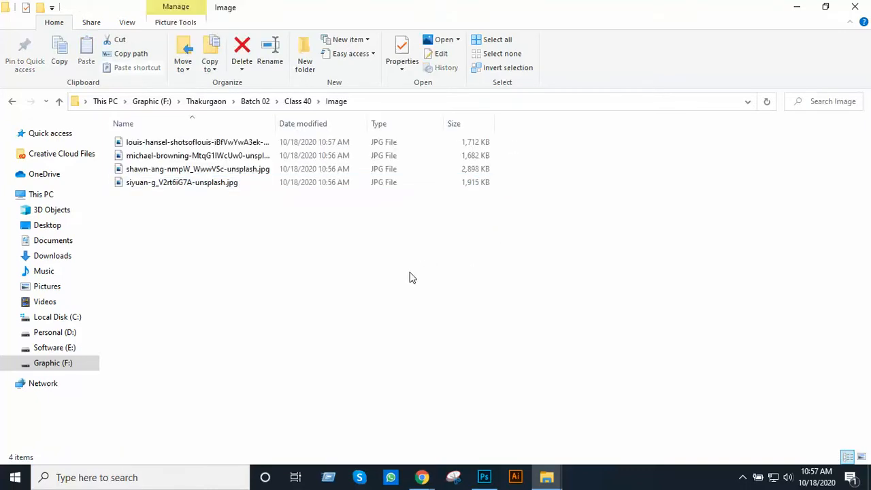
pyautogui.rightClick(412, 278)
pyautogui.moveTo(480, 290)
pyautogui.click(595, 298)
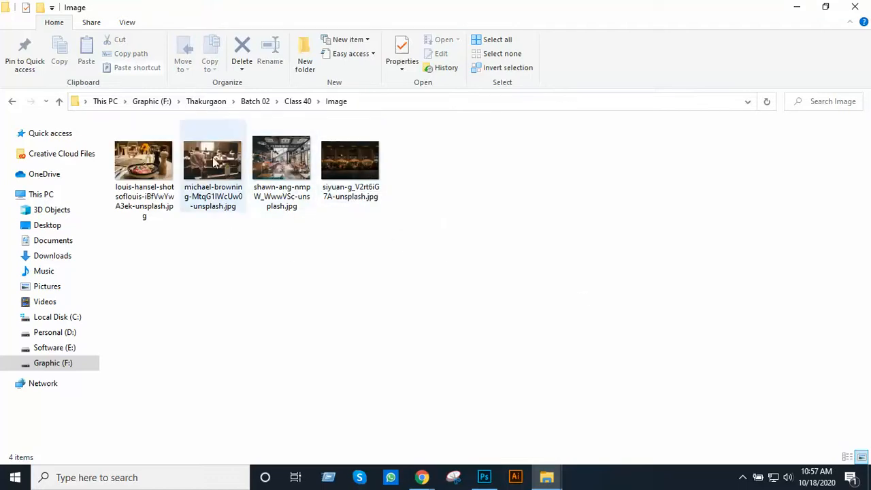
# Place the wine-glass and food-bowl photo from the Image folder into Bootstrap Grid.psd, scaled to about 25.5% to cover the teal banner
pyautogui.moveTo(143, 166); pyautogui.dragTo(357, 270)
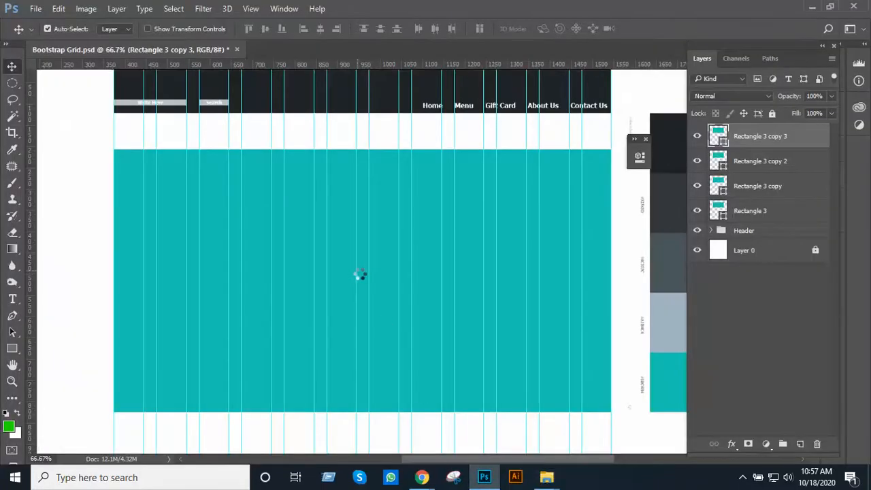
pyautogui.scroll(-4, 411, 275)
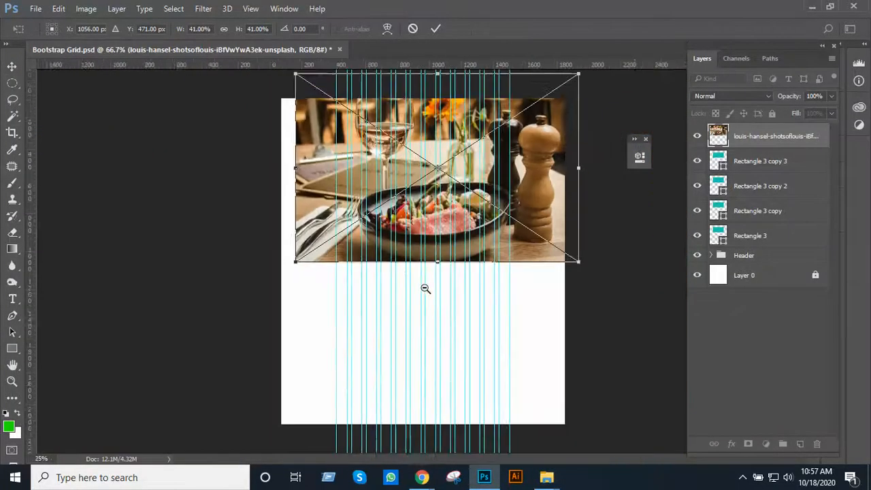
pyautogui.moveTo(537, 266); pyautogui.dragTo(355, 303)
pyautogui.keyDown('ctrl'); pyautogui.click(481, 200); pyautogui.keyUp('ctrl')
pyautogui.keyDown('ctrl'); pyautogui.click(481, 201); pyautogui.keyUp('ctrl')
pyautogui.moveTo(291, 247); pyautogui.dragTo(323, 300)
pyautogui.keyDown('ctrl'); pyautogui.click(364, 287); pyautogui.keyUp('ctrl')
pyautogui.keyDown('ctrl'); pyautogui.click(364, 287); pyautogui.keyUp('ctrl')
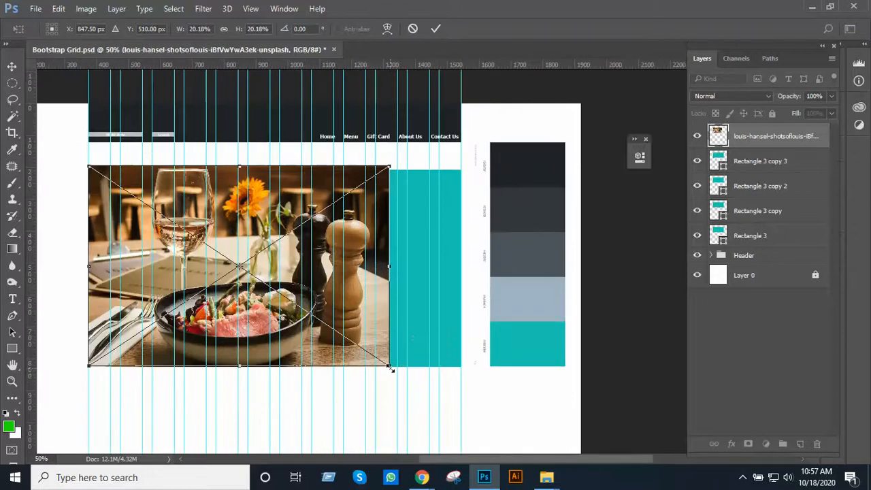
pyautogui.moveTo(391, 369); pyautogui.dragTo(473, 408)
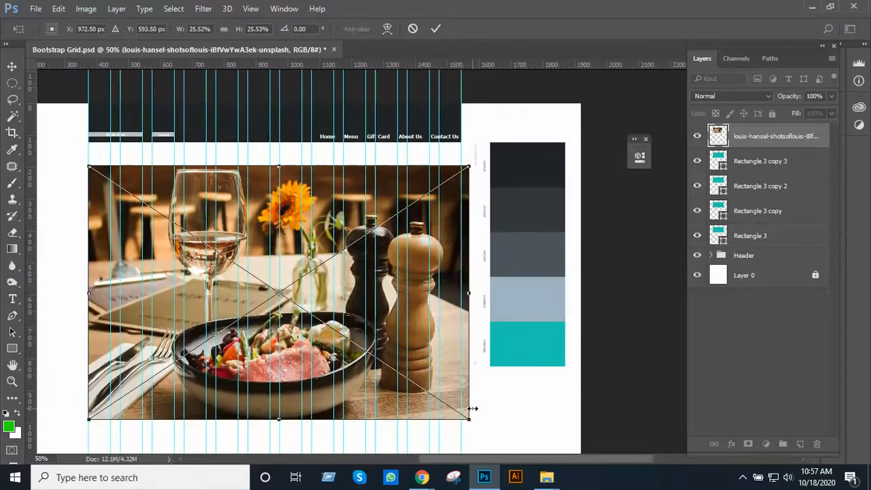
# Nudge the placed photo slightly up and left so it overlaps the banner's edges, and commit the placement
pyautogui.press('Up')
pyautogui.press('Up')
pyautogui.press('Up')
pyautogui.press('Up')
pyautogui.press('Left')
pyautogui.press('Left')
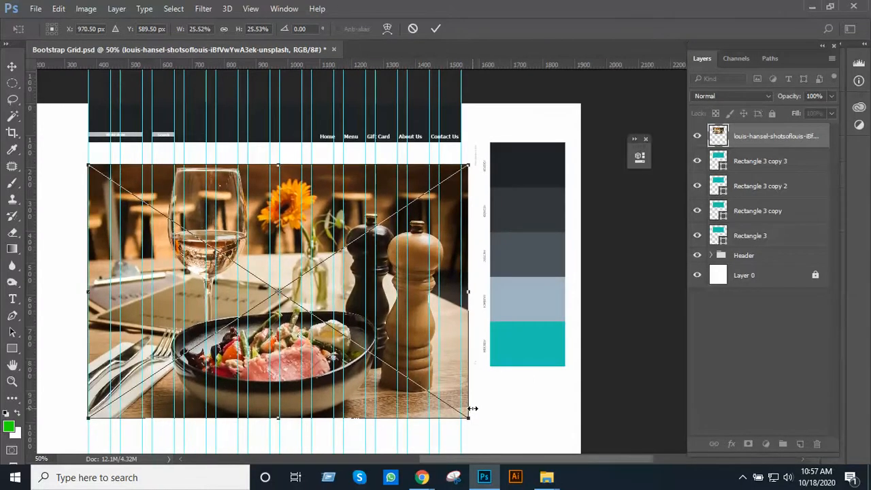
pyautogui.press('Left')
pyautogui.press('Left')
pyautogui.press('Left')
pyautogui.press('Left')
pyautogui.press('Left')
pyautogui.press('Left')
pyautogui.press('Up')
pyautogui.press('Up')
pyautogui.press('Up')
pyautogui.press('Up')
pyautogui.press('Up')
pyautogui.press('Up')
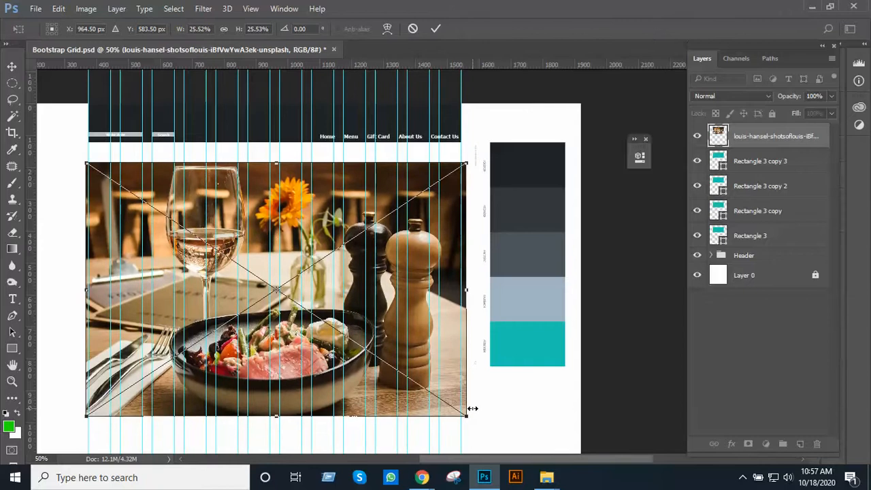
pyautogui.press('Return')
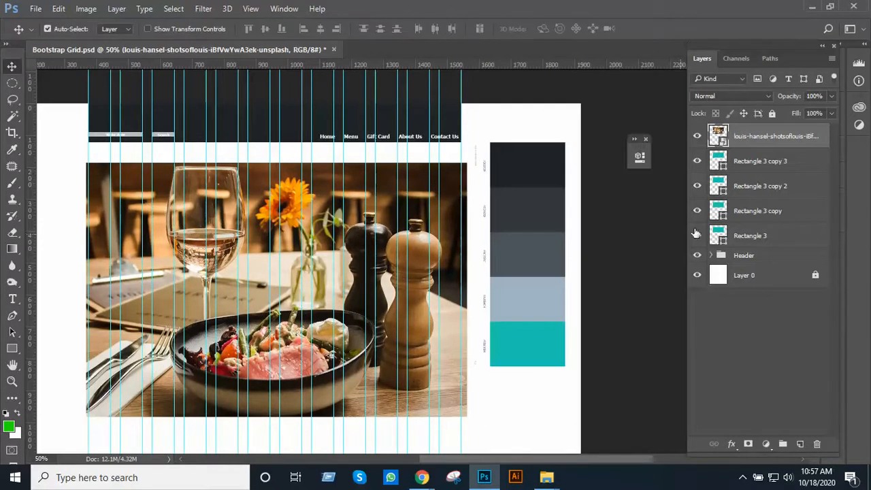
# Clip the wine-glass photo to Rectangle 3 copy 3 and shift it slightly upward within the banner
pyautogui.keyDown('alt'); pyautogui.click(754, 145); pyautogui.keyUp('alt')
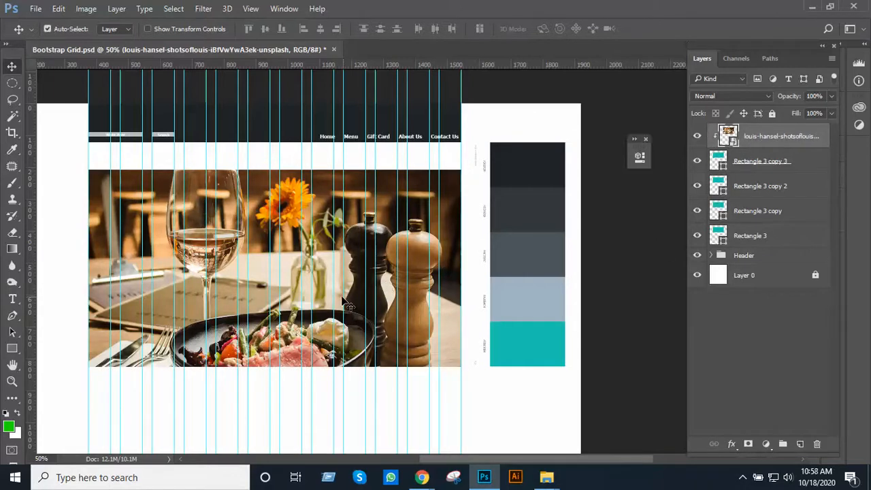
pyautogui.moveTo(353, 300)
pyautogui.mouseDown()
pyautogui.moveTo(352, 267)
pyautogui.moveTo(354, 287)
pyautogui.mouseUp()
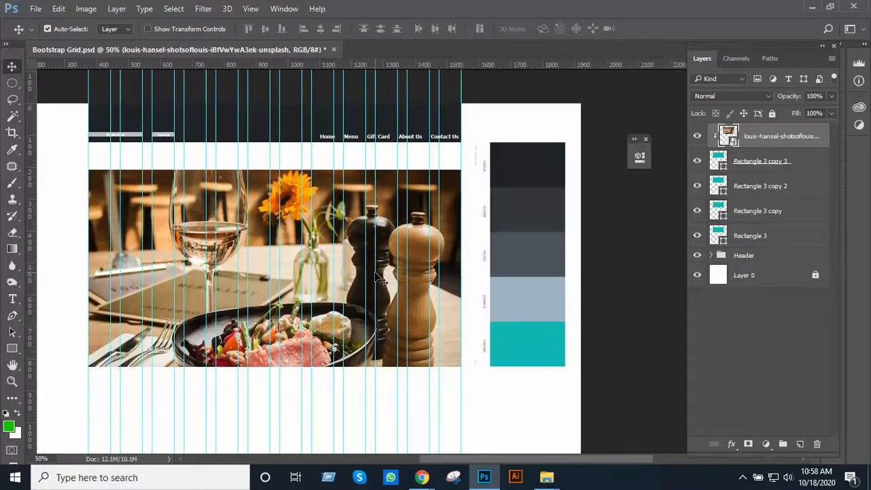
# Place the restaurant kitchen photo directly above Rectangle 3 copy 2, scaled to just cover the banner, and clip it to that rectangle
pyautogui.hotkey('ctrl', '-')
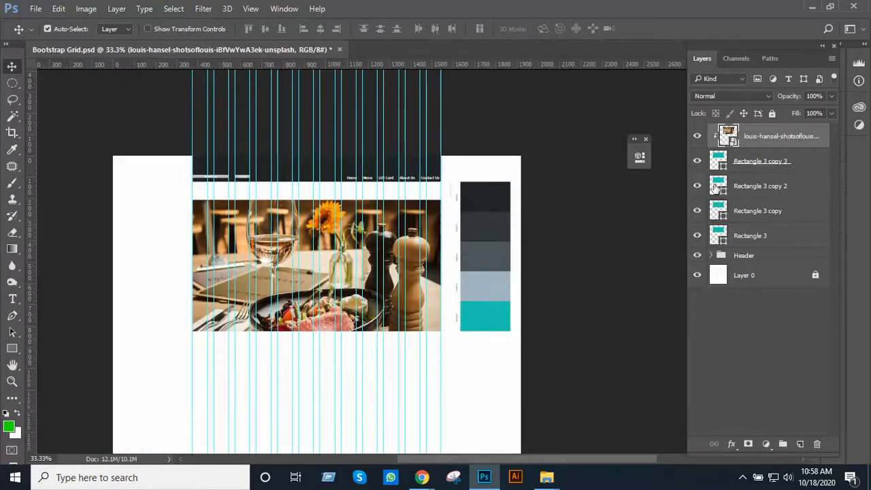
pyautogui.click(741, 188)
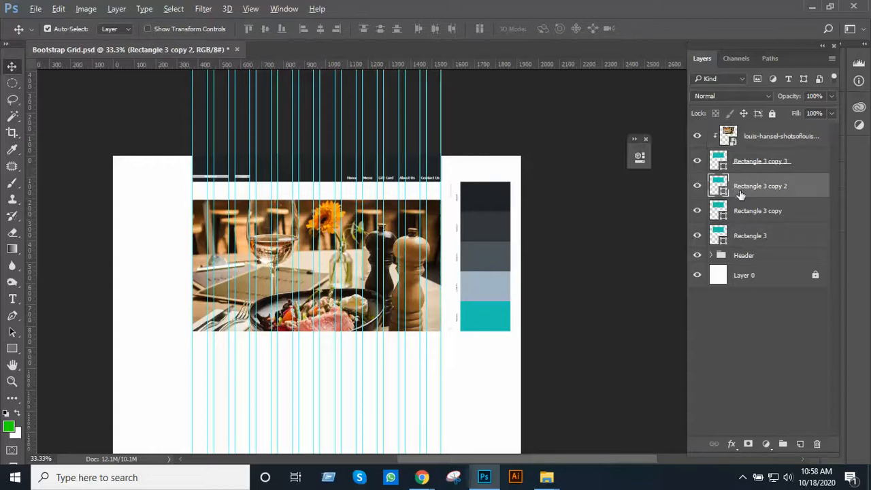
pyautogui.hotkey('alt', 'Tab')
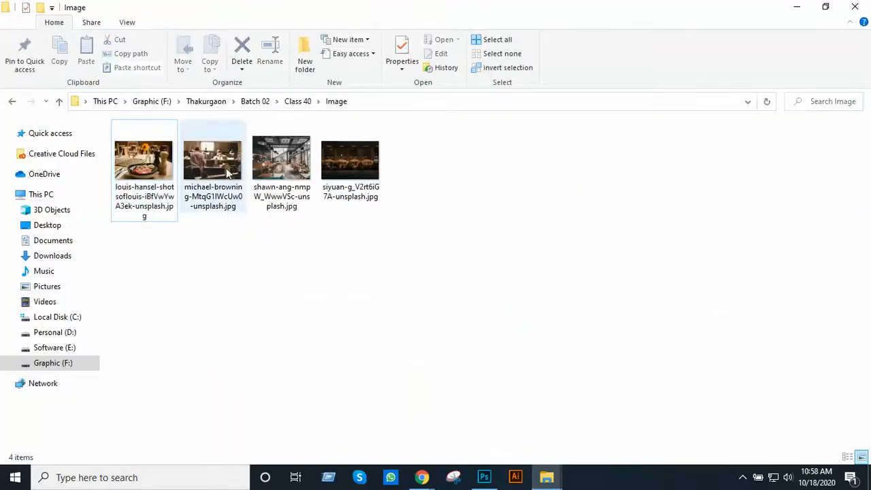
pyautogui.moveTo(228, 173); pyautogui.dragTo(355, 254)
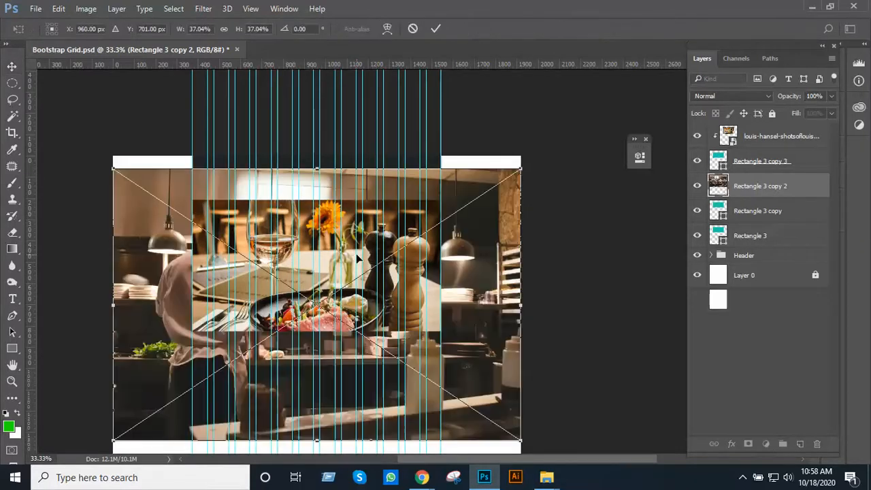
pyautogui.keyDown('ctrl'); pyautogui.keyDown('alt'); pyautogui.click(483, 267); pyautogui.keyUp('alt'); pyautogui.keyUp('ctrl')
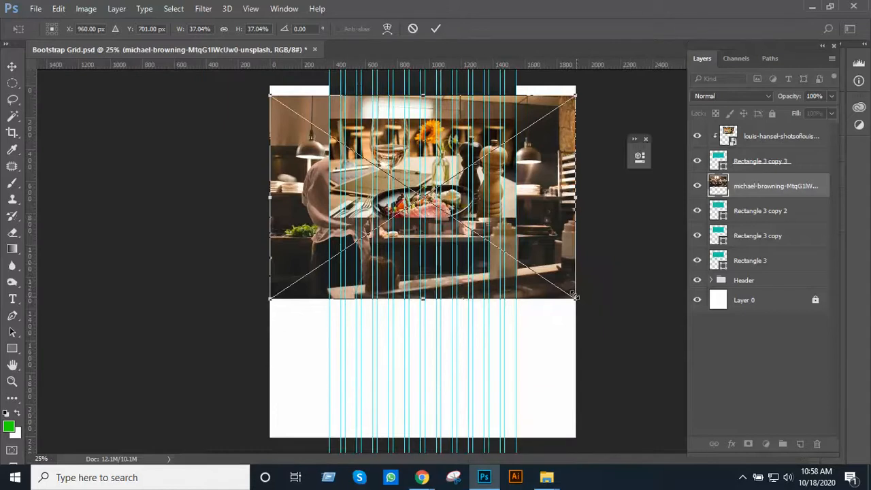
pyautogui.moveTo(573, 296); pyautogui.dragTo(453, 271)
pyautogui.keyDown('ctrl'); pyautogui.click(495, 212); pyautogui.keyUp('ctrl')
pyautogui.press('Return')
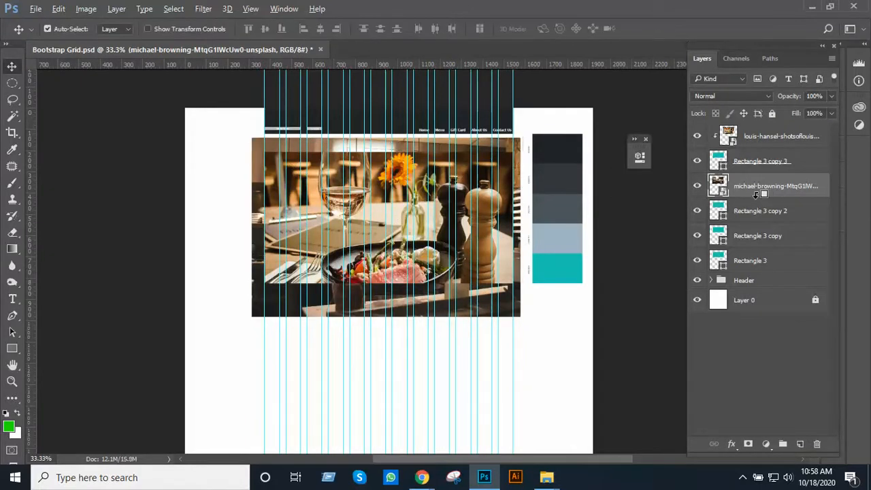
pyautogui.keyDown('alt'); pyautogui.click(755, 194); pyautogui.keyUp('alt')
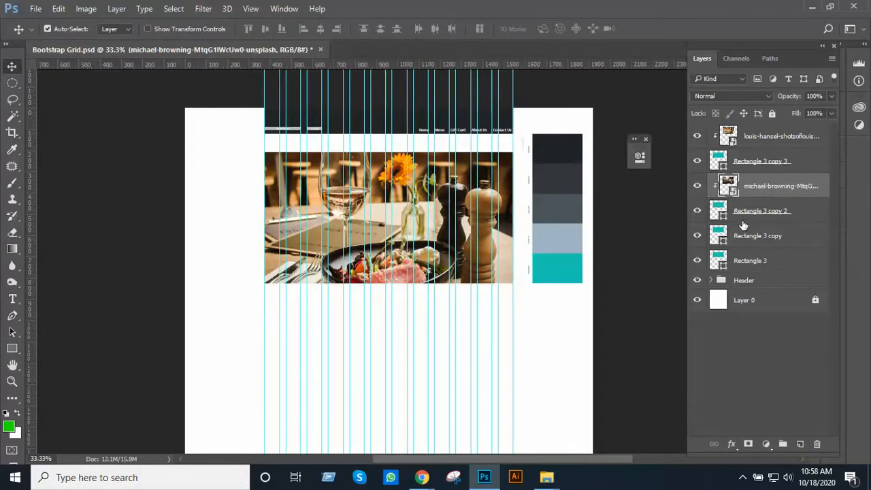
# Place the café interior photo directly above Rectangle 3 copy, scaled to about 31.5% to cover the banner, and clip it to that rectangle
pyautogui.click(755, 237)
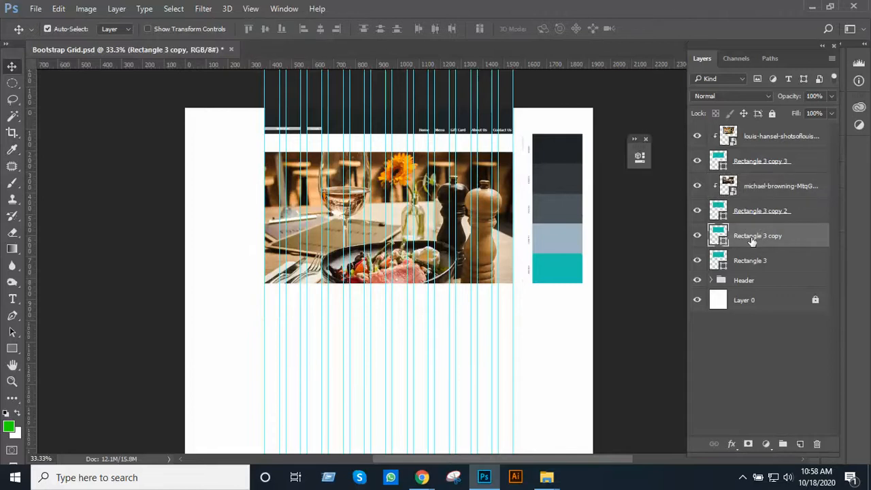
pyautogui.hotkey('alt', 'Tab')
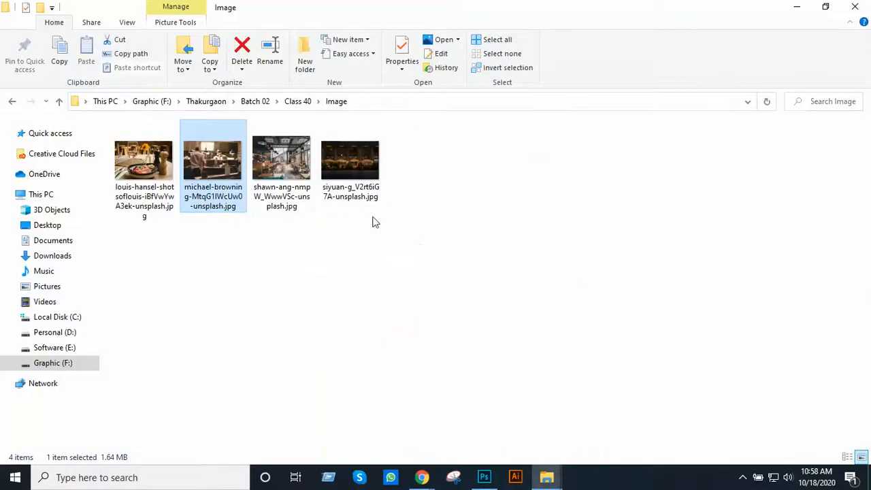
pyautogui.click(281, 174)
pyautogui.moveTo(377, 313); pyautogui.dragTo(410, 243)
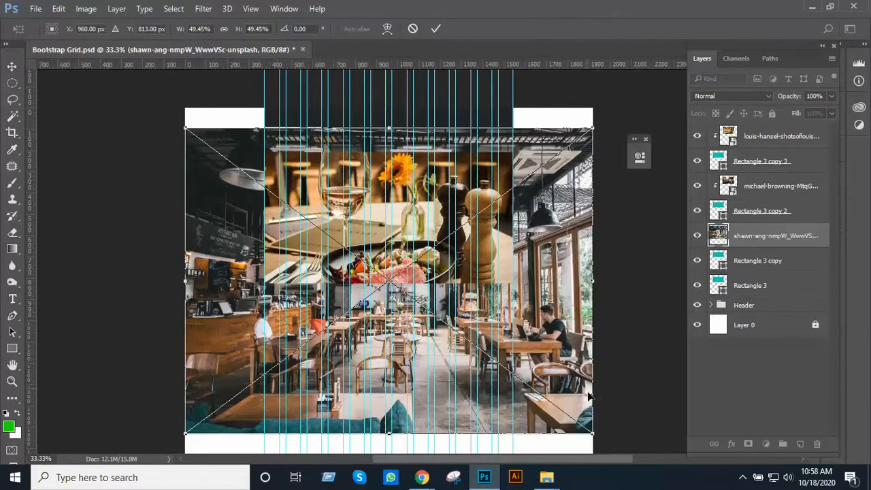
pyautogui.moveTo(589, 430); pyautogui.dragTo(427, 308)
pyautogui.moveTo(366, 289); pyautogui.dragTo(440, 293)
pyautogui.scroll(1, 456, 296)
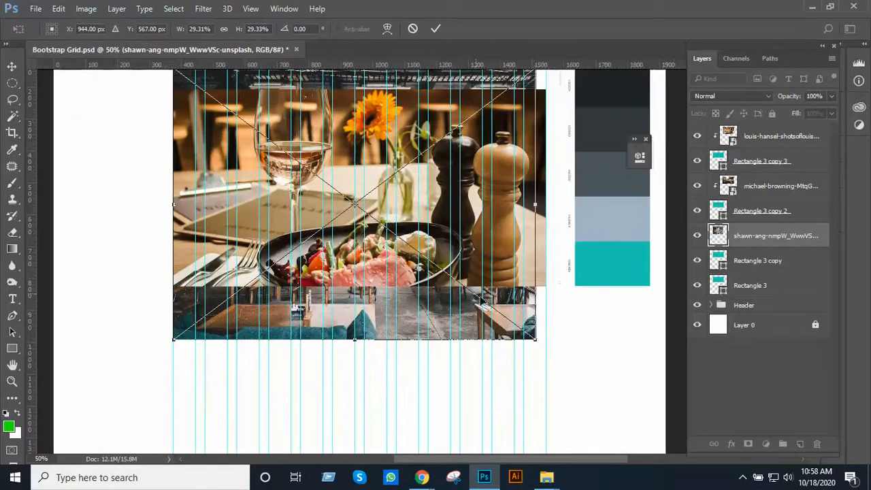
pyautogui.moveTo(537, 338)
pyautogui.mouseDown()
pyautogui.moveTo(562, 361)
pyautogui.moveTo(522, 340)
pyautogui.mouseUp()
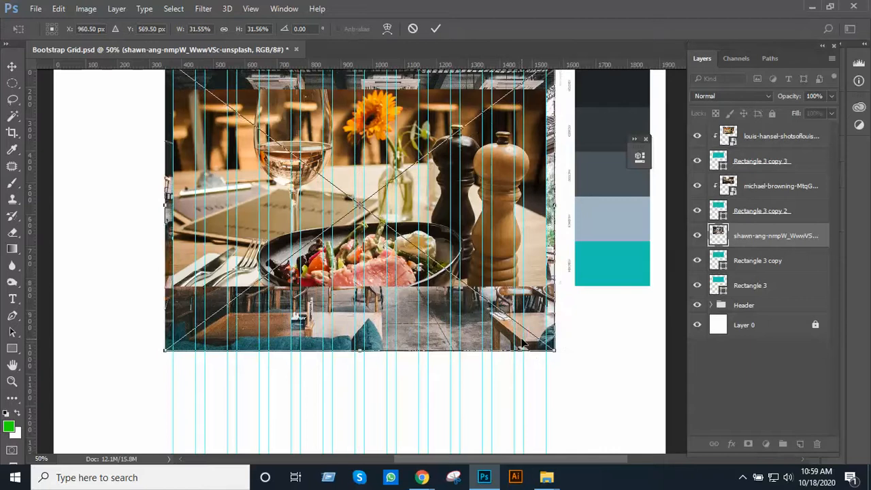
pyautogui.press('Return')
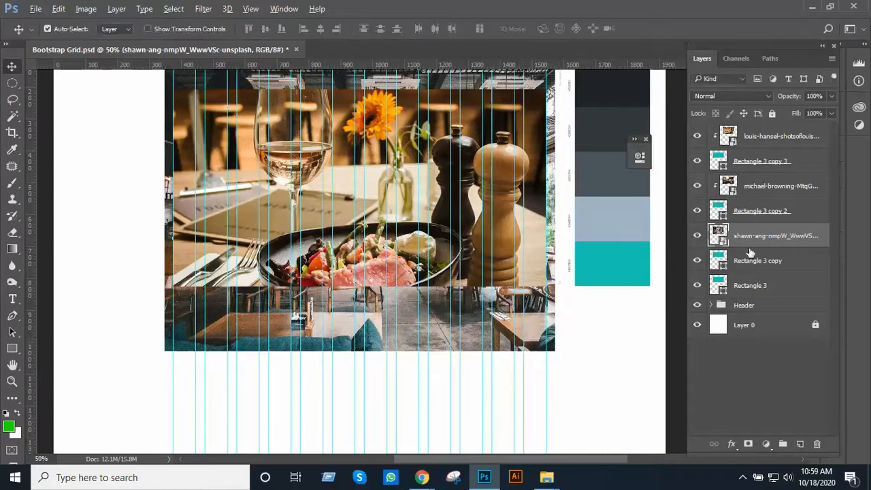
pyautogui.keyDown('alt'); pyautogui.click(750, 244); pyautogui.keyUp('alt')
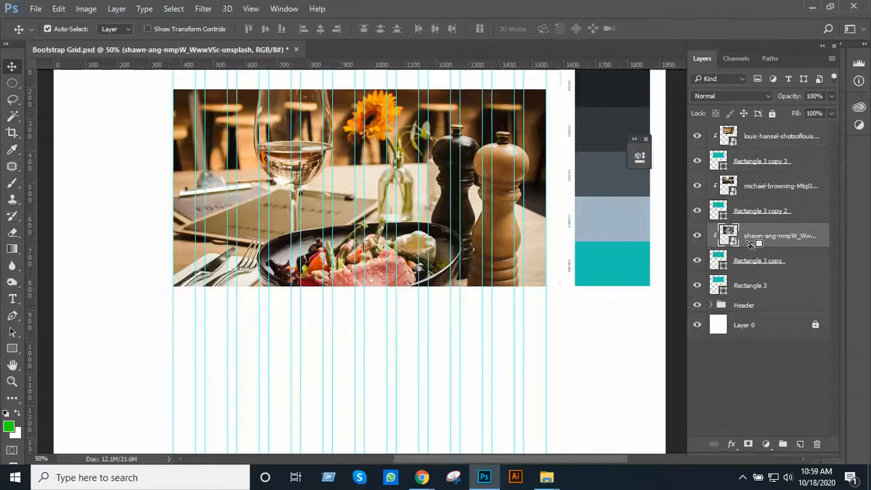
# Place the dark outdoor terrace photo directly above Rectangle 3, scaled to about 21.65% and moved up over the banner, and clip it to that rectangle
pyautogui.click(756, 287)
pyautogui.hotkey('alt', 'Tab')
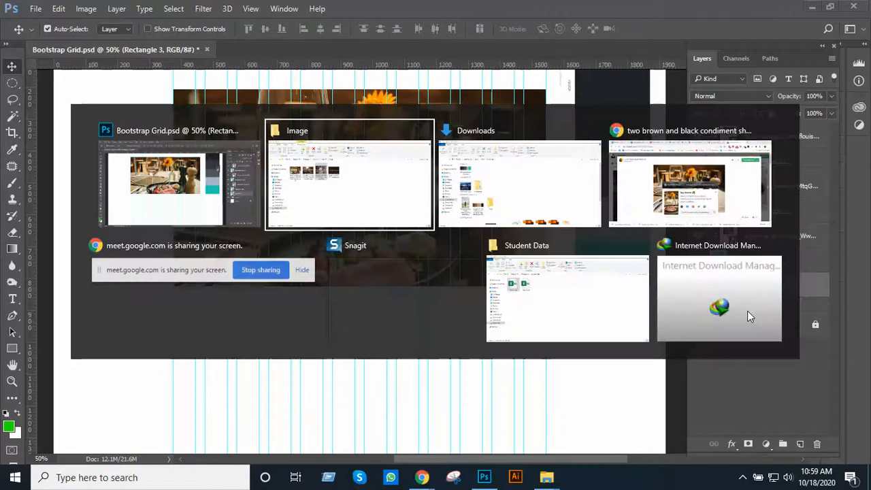
pyautogui.moveTo(350, 167); pyautogui.dragTo(405, 252)
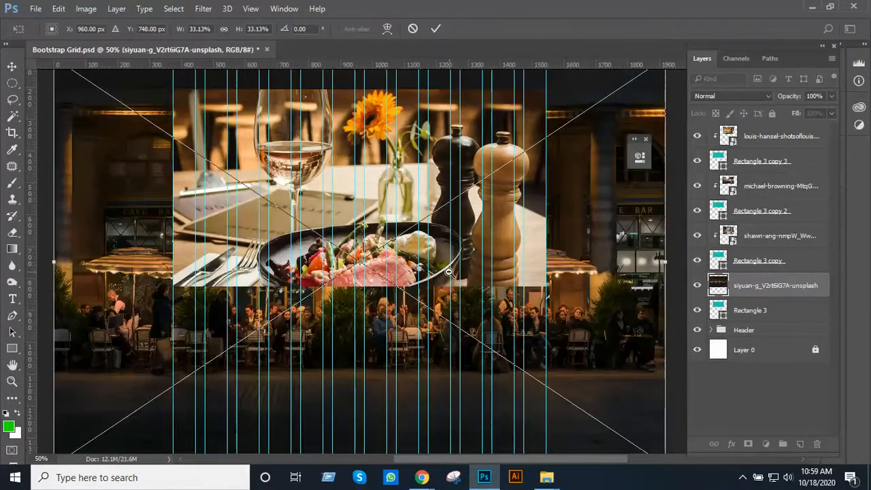
pyautogui.scroll(-1, 448, 271)
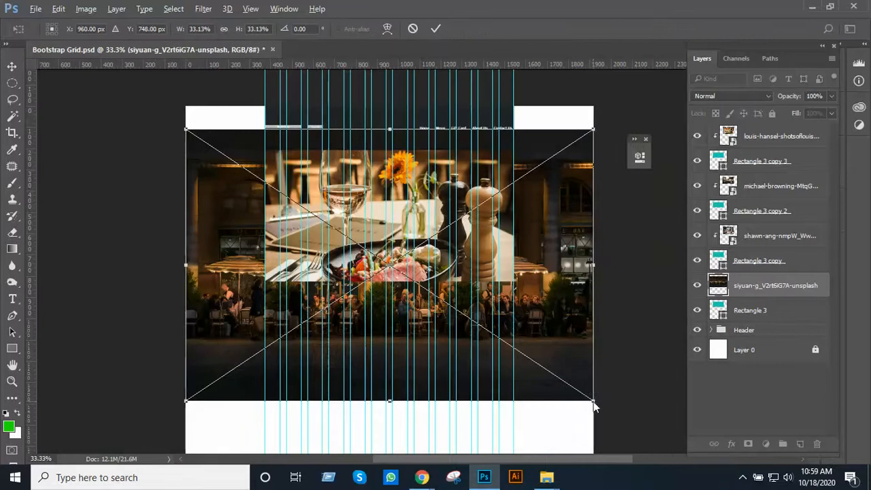
pyautogui.moveTo(593, 400); pyautogui.dragTo(536, 343)
pyautogui.moveTo(513, 323); pyautogui.dragTo(524, 334)
pyautogui.keyDown('ctrl'); pyautogui.click(500, 292); pyautogui.keyUp('ctrl')
pyautogui.keyDown('ctrl'); pyautogui.click(500, 291); pyautogui.keyUp('ctrl')
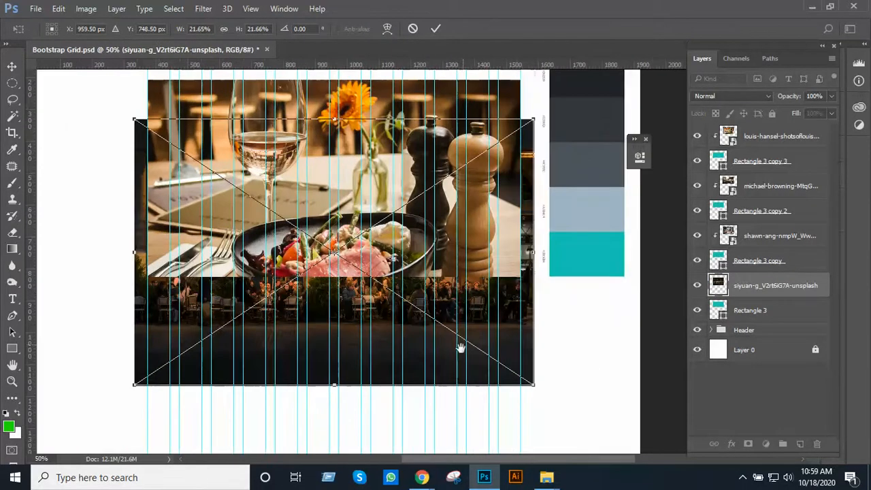
pyautogui.moveTo(460, 360); pyautogui.dragTo(457, 307)
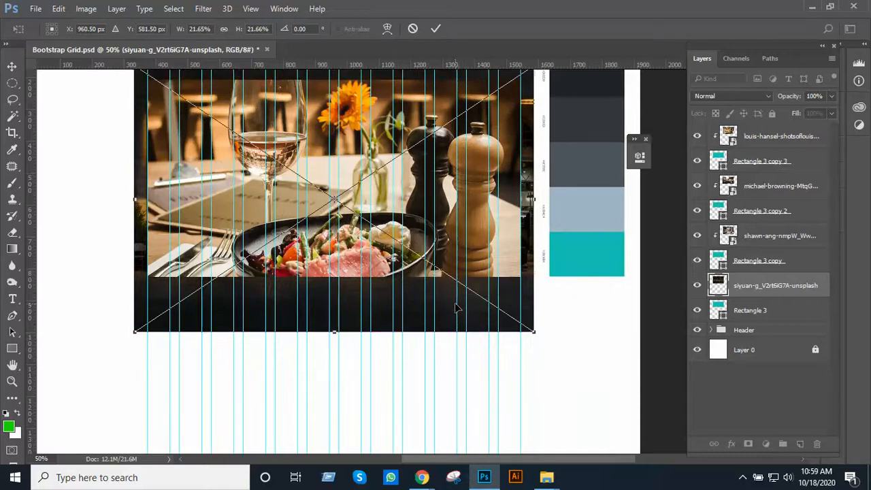
pyautogui.press('Return')
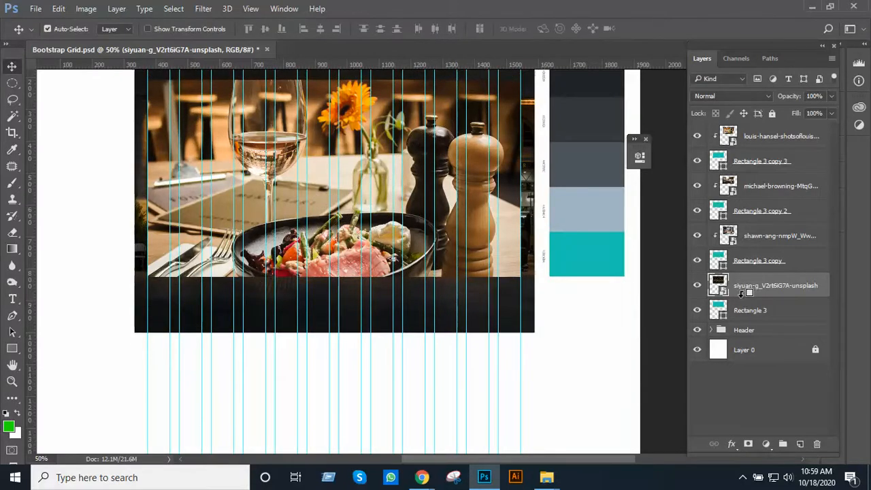
pyautogui.keyDown('alt'); pyautogui.click(744, 289); pyautogui.keyUp('alt')
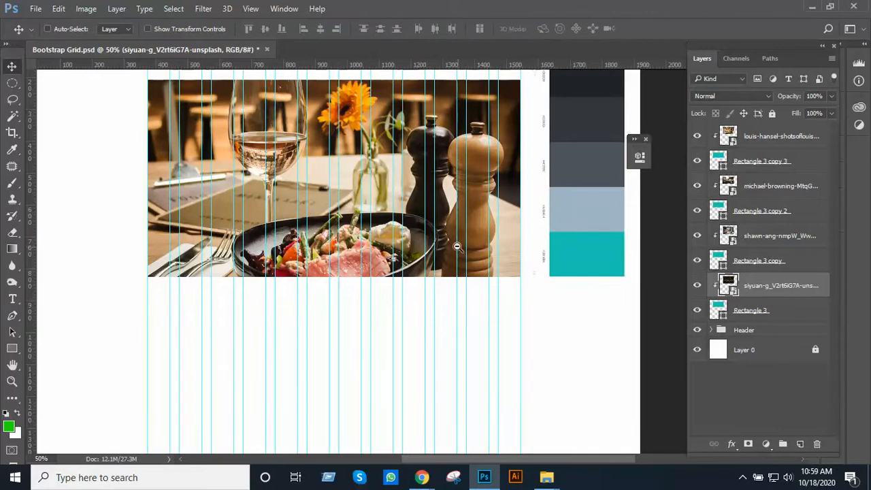
# Hide Rectangle 3 copy 3 and Rectangle 3 copy 2 with their clipped photos to preview the banner slides underneath
pyautogui.keyDown('alt'); pyautogui.click(456, 246); pyautogui.keyUp('alt')
pyautogui.keyDown('alt'); pyautogui.click(483, 242); pyautogui.keyUp('alt')
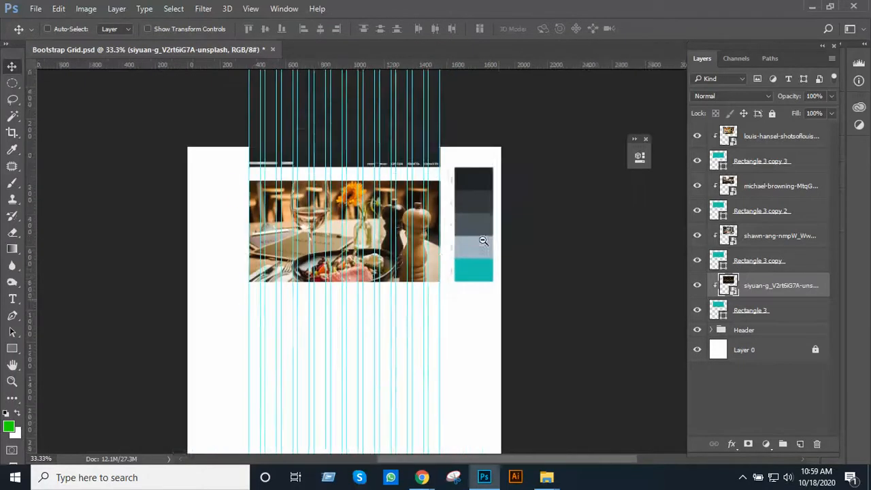
pyautogui.keyDown('ctrl'); pyautogui.click(487, 228); pyautogui.keyUp('ctrl')
pyautogui.moveTo(489, 222); pyautogui.dragTo(486, 305)
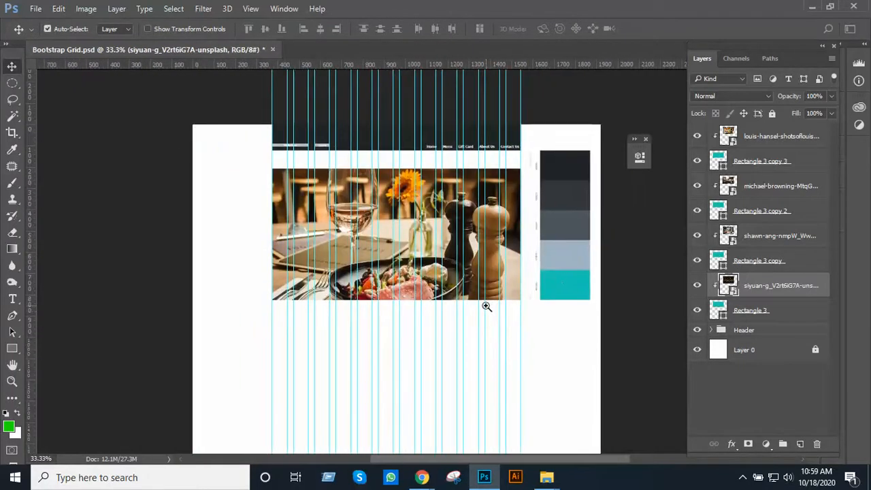
pyautogui.keyDown('ctrl'); pyautogui.click(480, 279); pyautogui.keyUp('ctrl')
pyautogui.moveTo(495, 258); pyautogui.dragTo(504, 304)
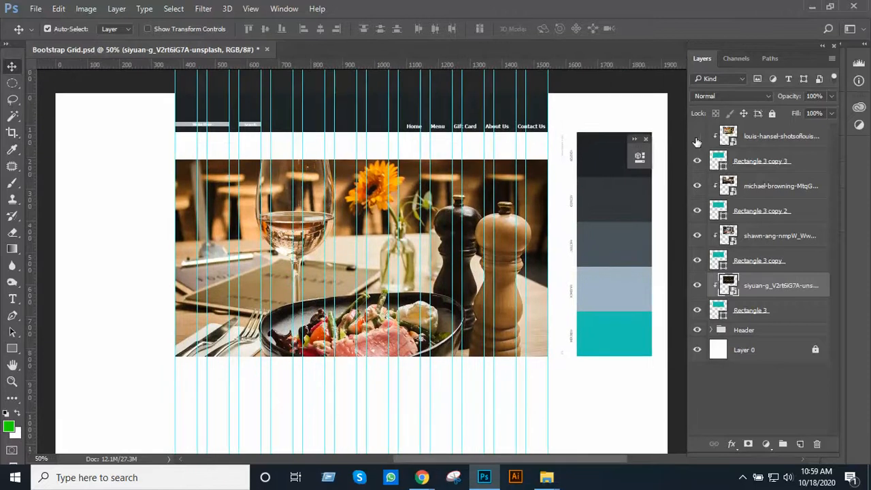
pyautogui.click(697, 138)
pyautogui.click(696, 163)
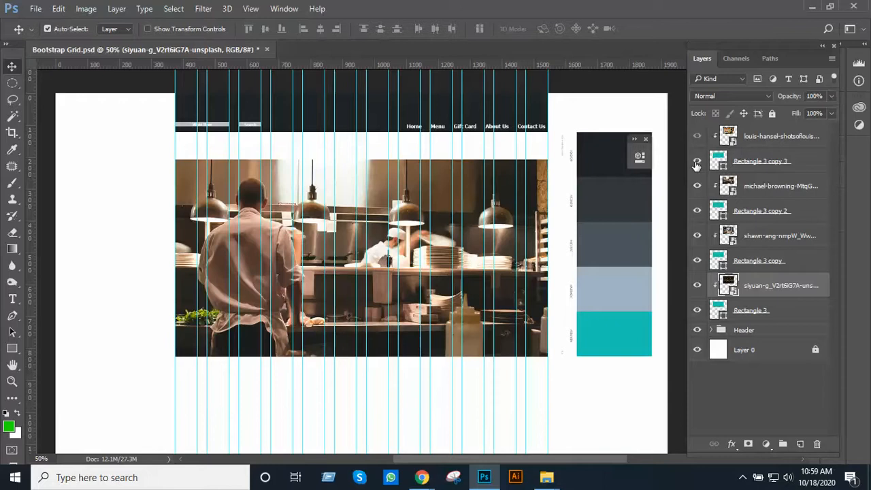
pyautogui.click(696, 163)
pyautogui.click(696, 163)
pyautogui.click(697, 210)
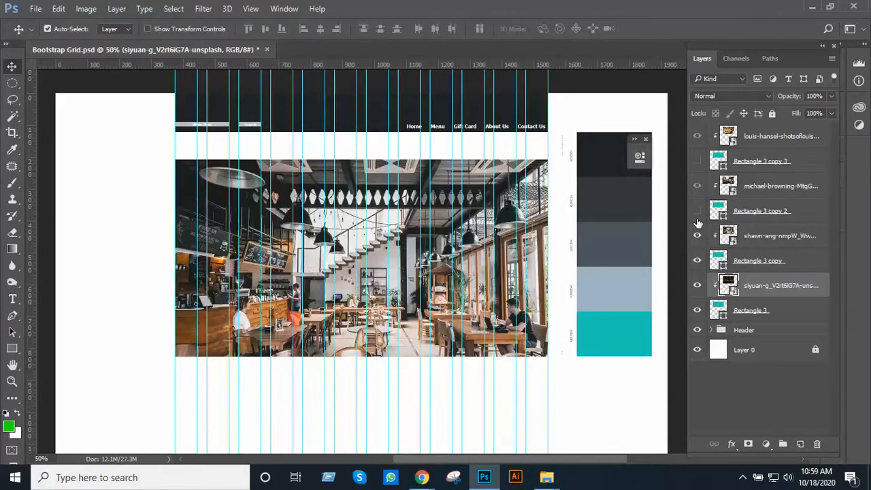
# Hide Rectangle 3 copy and Rectangle 3 to check the lower banner slides, and show all four banner rectangles again
pyautogui.click(697, 261)
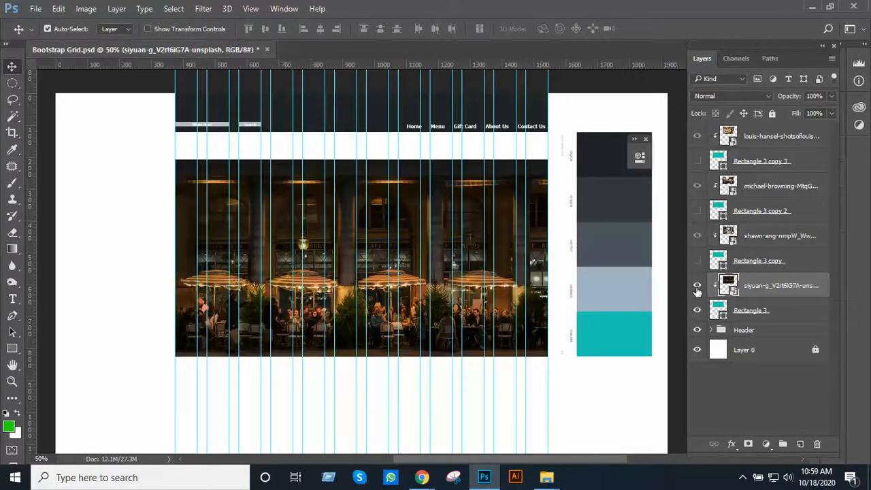
pyautogui.click(697, 311)
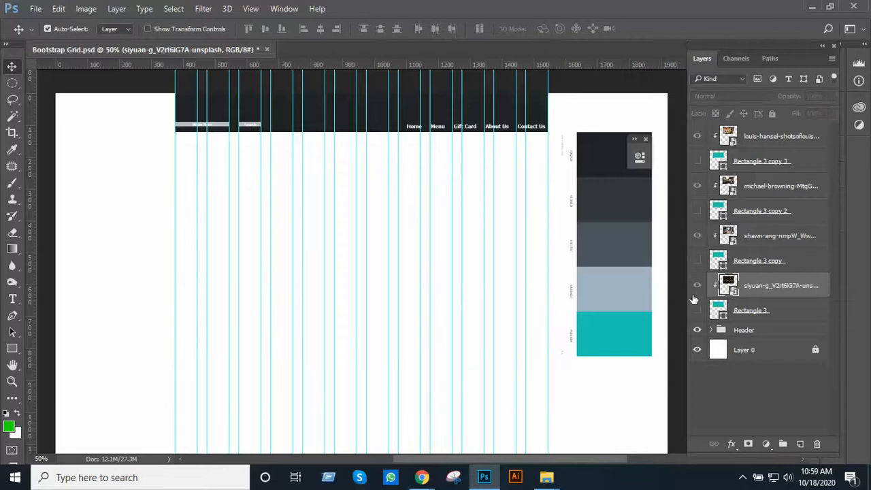
pyautogui.click(696, 311)
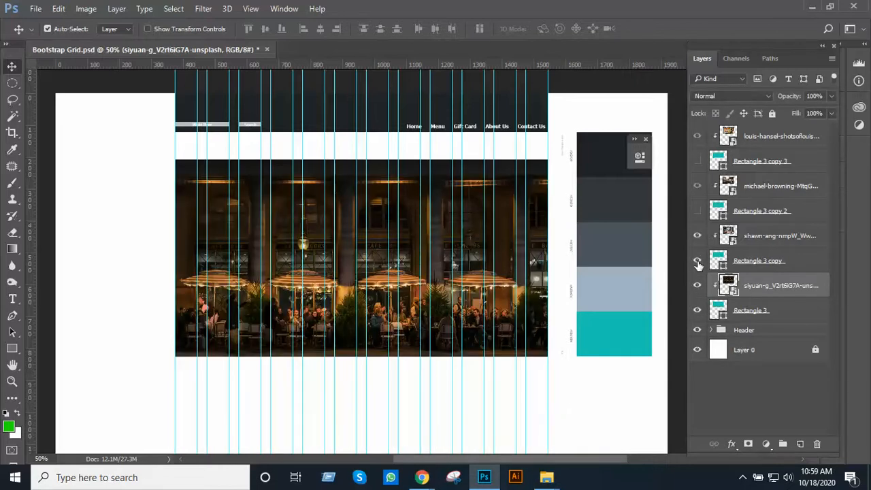
pyautogui.click(698, 263)
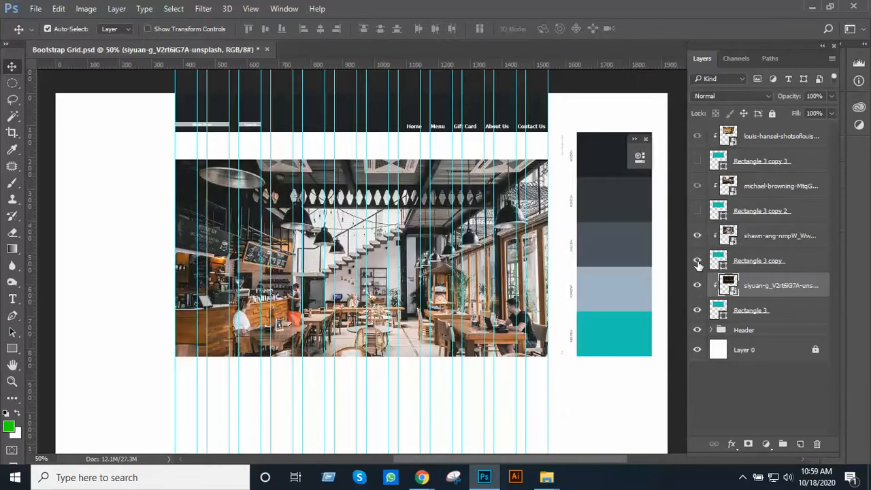
pyautogui.click(697, 210)
pyautogui.click(696, 160)
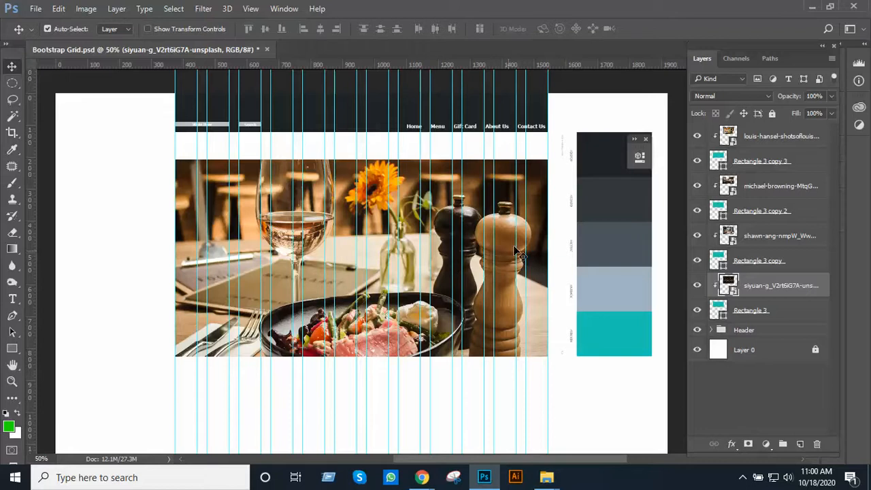
# Move the colour palette slightly down beside the banner and collapse the Header group
pyautogui.moveTo(604, 227); pyautogui.dragTo(609, 269)
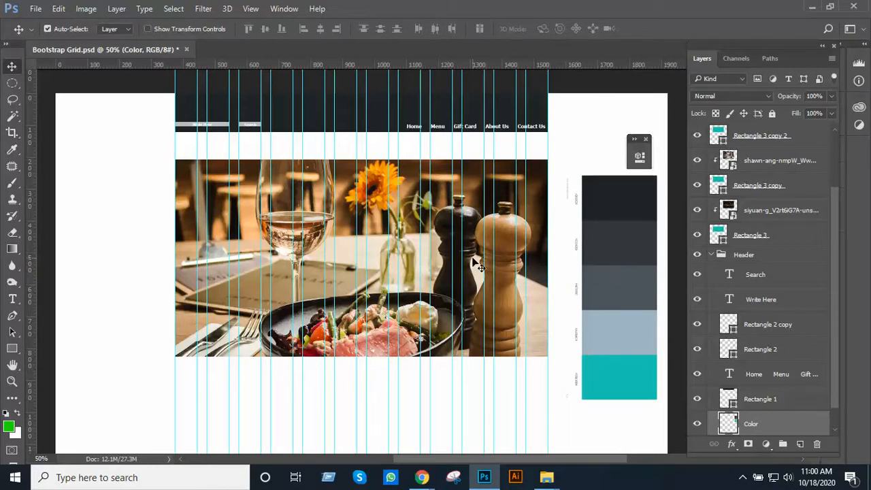
pyautogui.scroll(3, 744, 193)
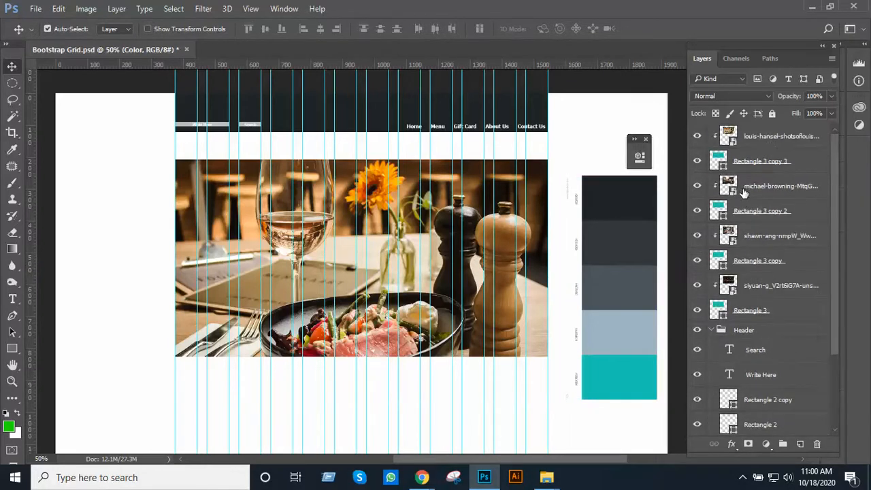
pyautogui.click(771, 140)
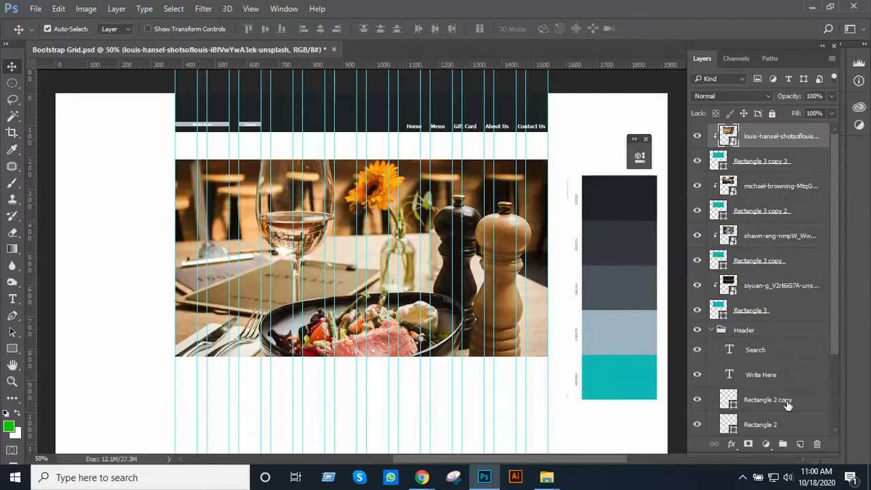
pyautogui.click(710, 331)
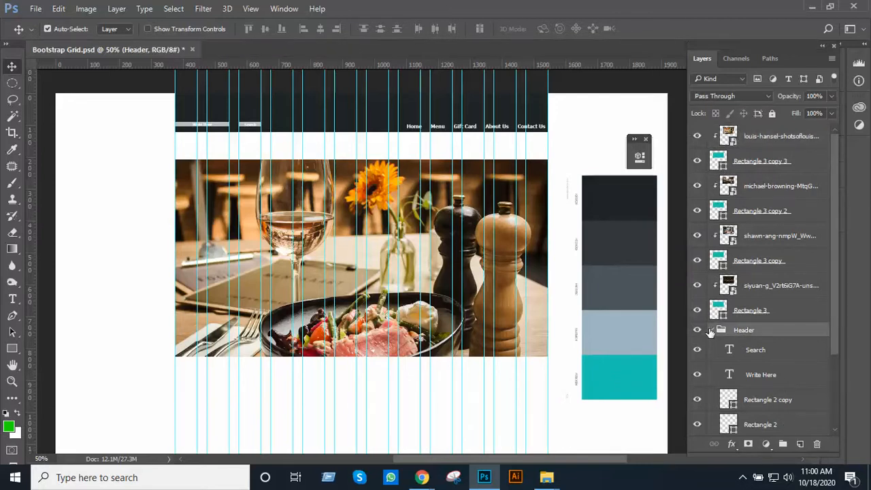
pyautogui.click(710, 330)
# Draw a 30 px circle just below the banner photo on a new layer above the Header group
pyautogui.click(799, 445)
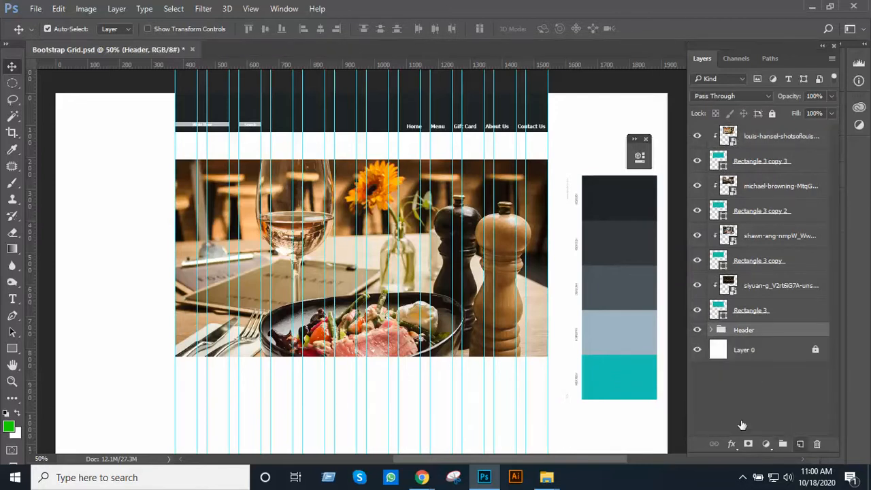
pyautogui.keyDown('ctrl'); pyautogui.click(436, 320); pyautogui.keyUp('ctrl')
pyautogui.moveTo(438, 303); pyautogui.dragTo(458, 236)
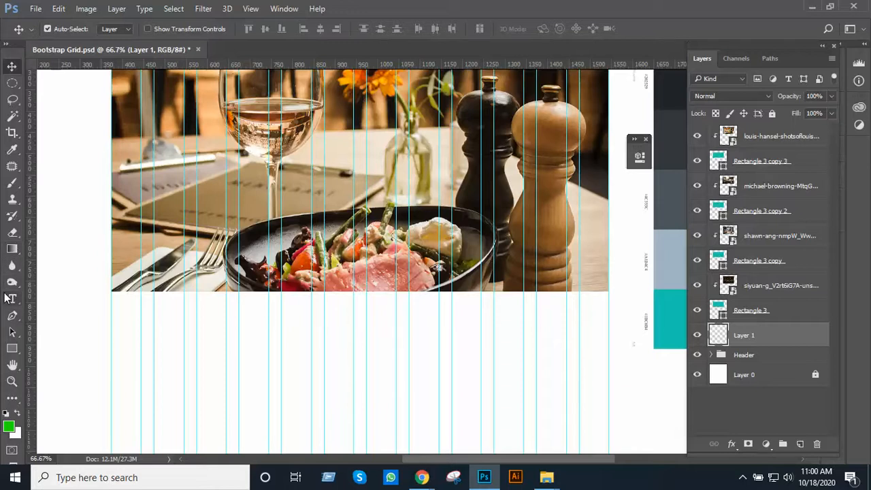
pyautogui.click(17, 354)
pyautogui.click(60, 374)
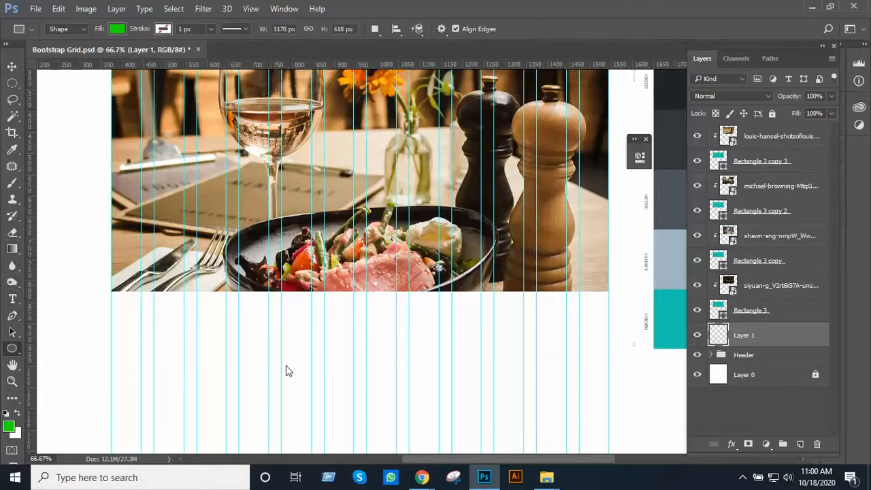
pyautogui.keyDown('ctrl'); pyautogui.click(377, 307); pyautogui.keyUp('ctrl')
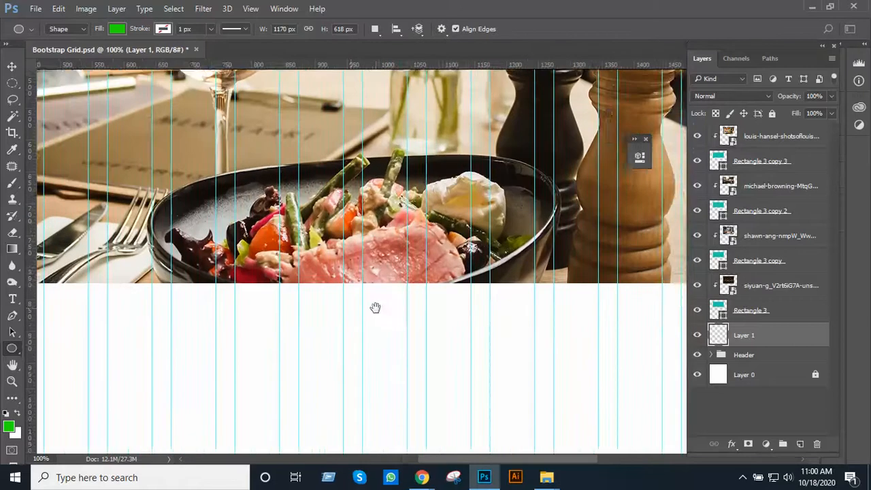
pyautogui.moveTo(375, 307); pyautogui.dragTo(404, 343)
pyautogui.moveTo(326, 327); pyautogui.dragTo(348, 347)
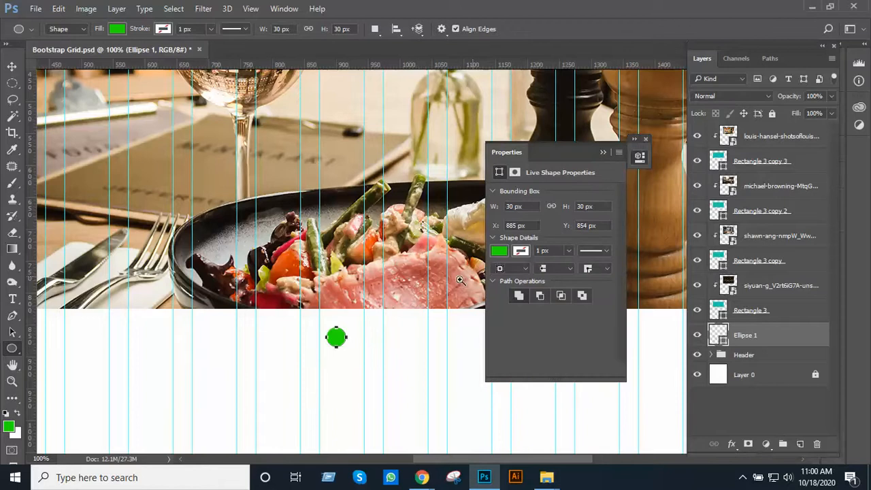
pyautogui.scroll(-1, 418, 286)
# Fill the circle with the teal sampled from the lowest swatch of the colour palette and close its shape properties
pyautogui.moveTo(350, 293); pyautogui.dragTo(320, 311)
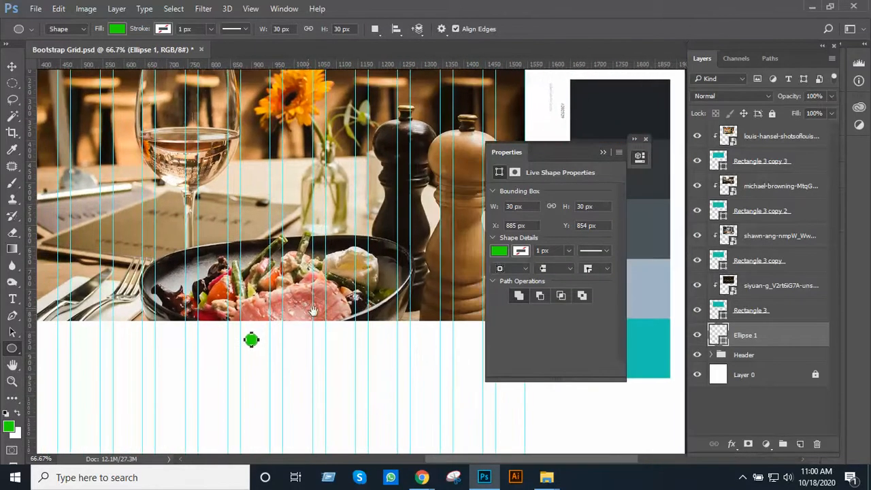
pyautogui.moveTo(506, 152); pyautogui.dragTo(428, 181)
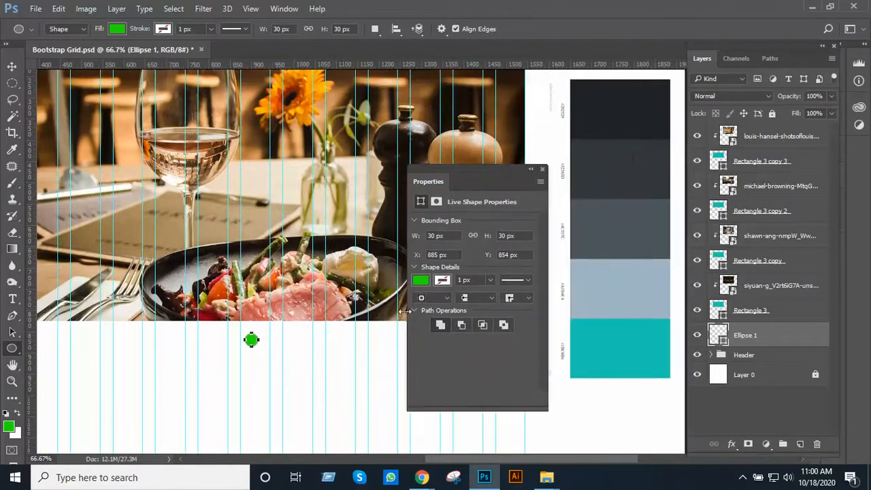
pyautogui.click(421, 280)
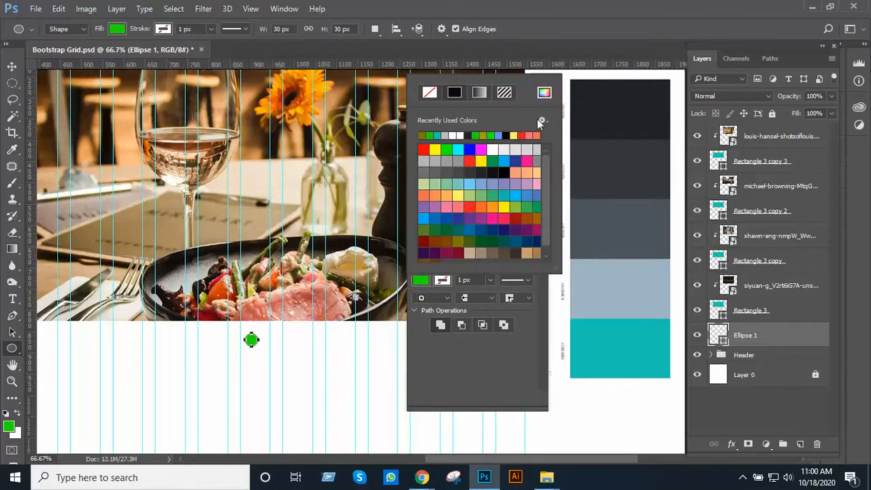
pyautogui.click(545, 93)
pyautogui.click(614, 359)
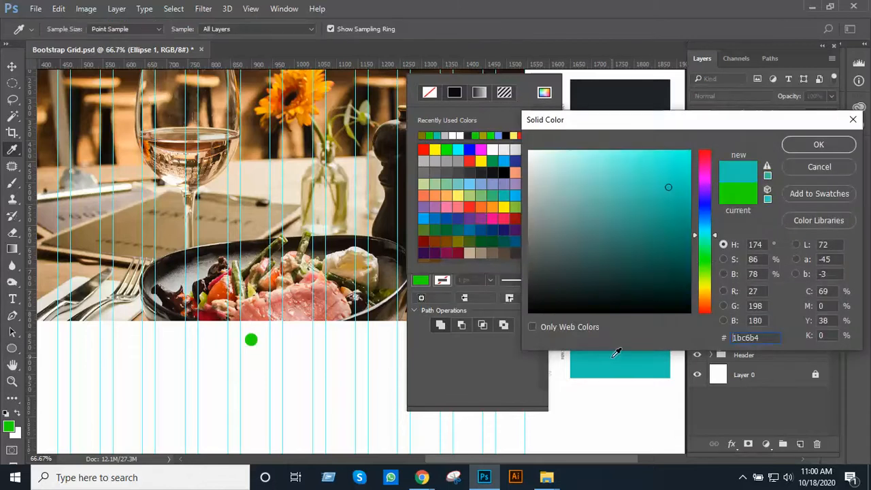
pyautogui.click(793, 149)
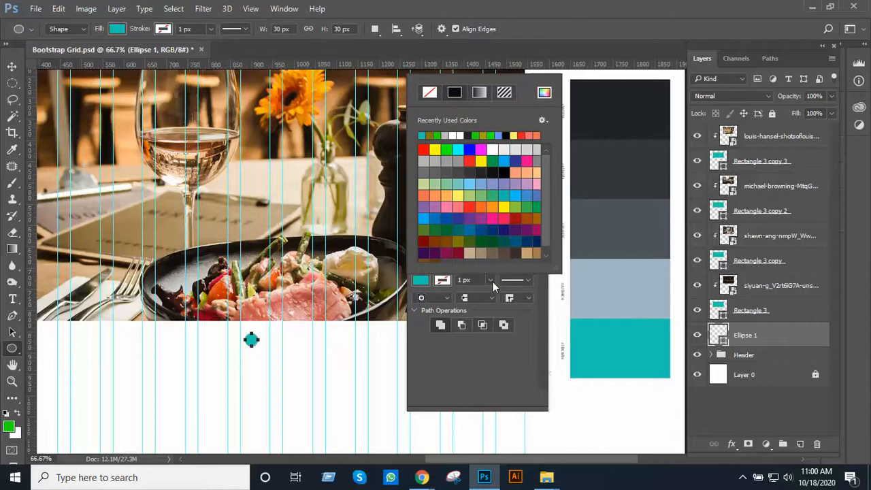
pyautogui.click(453, 314)
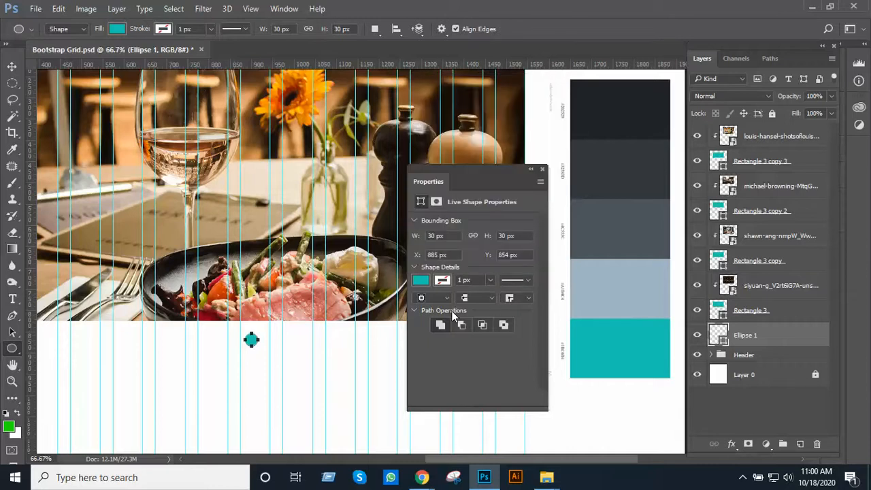
pyautogui.click(542, 169)
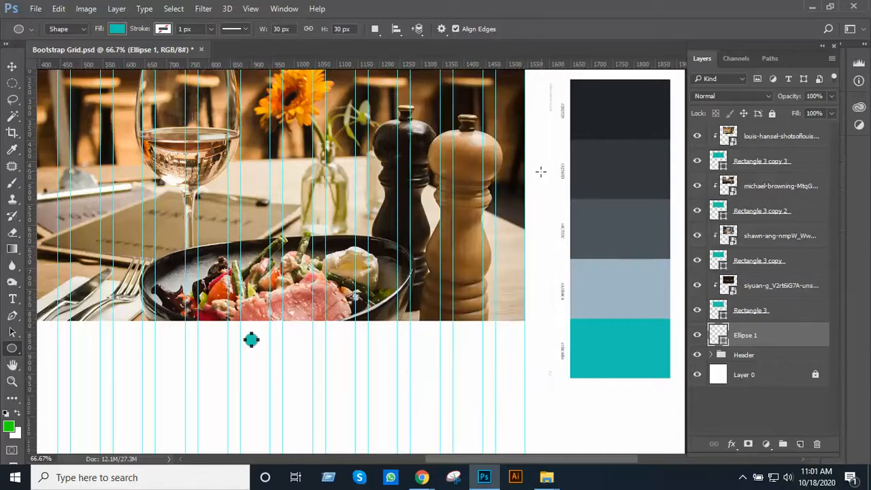
# Duplicate the teal circle three times to form a horizontal row of four below the banner, with 18 px gaps
pyautogui.keyDown('alt'); pyautogui.click(318, 331); pyautogui.keyUp('alt')
pyautogui.moveTo(317, 330); pyautogui.dragTo(389, 321)
pyautogui.keyDown('ctrl'); pyautogui.click(390, 321); pyautogui.keyUp('ctrl')
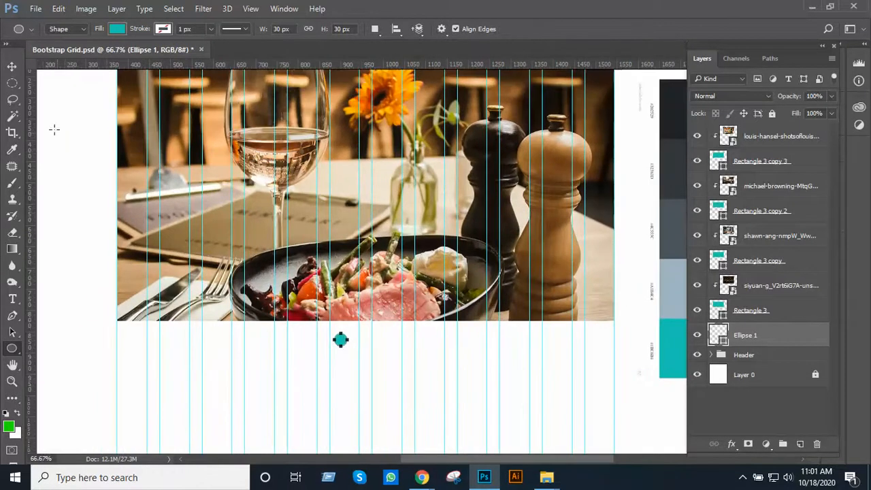
pyautogui.click(11, 66)
pyautogui.keyDown('ctrl'); pyautogui.click(389, 316); pyautogui.keyUp('ctrl')
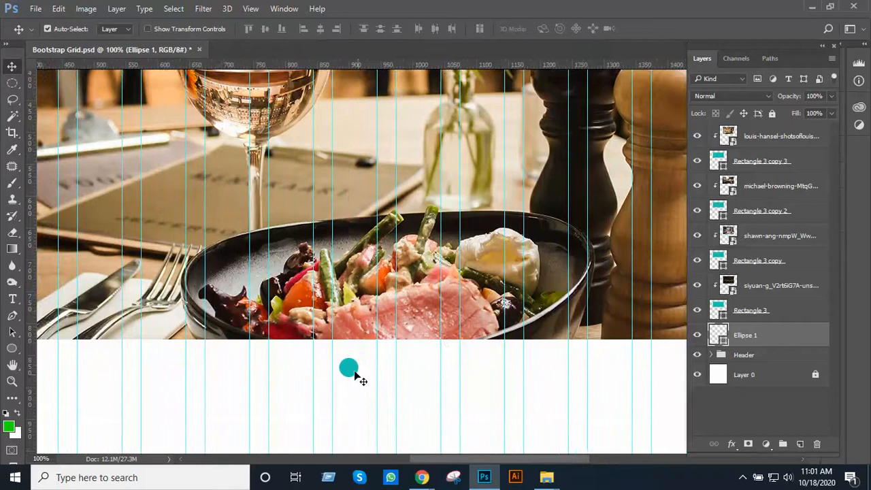
pyautogui.moveTo(354, 372)
pyautogui.mouseDown()
pyautogui.moveTo(351, 361)
pyautogui.moveTo(342, 364)
pyautogui.moveTo(368, 368)
pyautogui.mouseUp()
pyautogui.keyDown('ctrl'); pyautogui.click(388, 364); pyautogui.keyUp('ctrl')
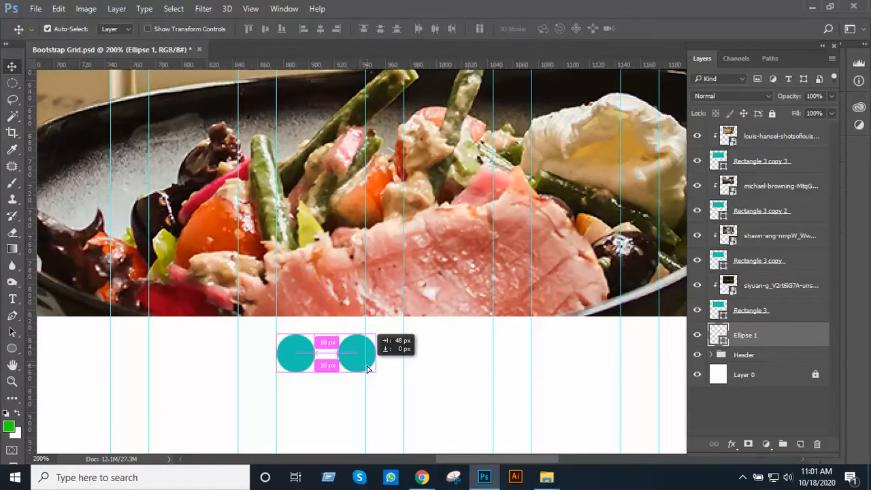
pyautogui.moveTo(367, 368); pyautogui.dragTo(419, 361)
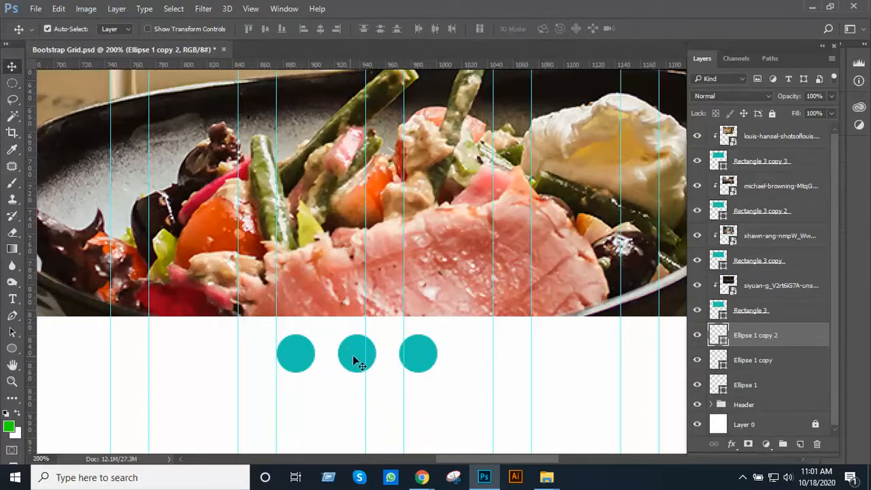
pyautogui.moveTo(415, 359); pyautogui.dragTo(484, 360)
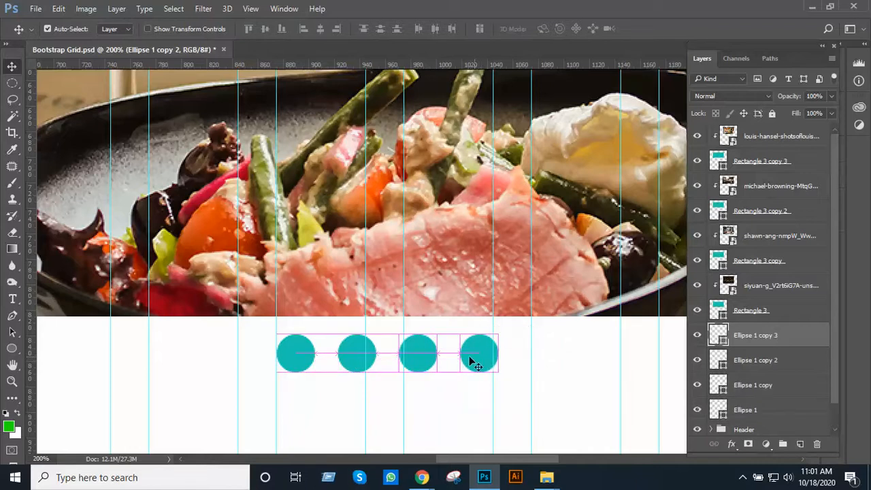
# Select all four circle layers and place them above the banner photos at the top of the layer stack
pyautogui.scroll(-3, 441, 349)
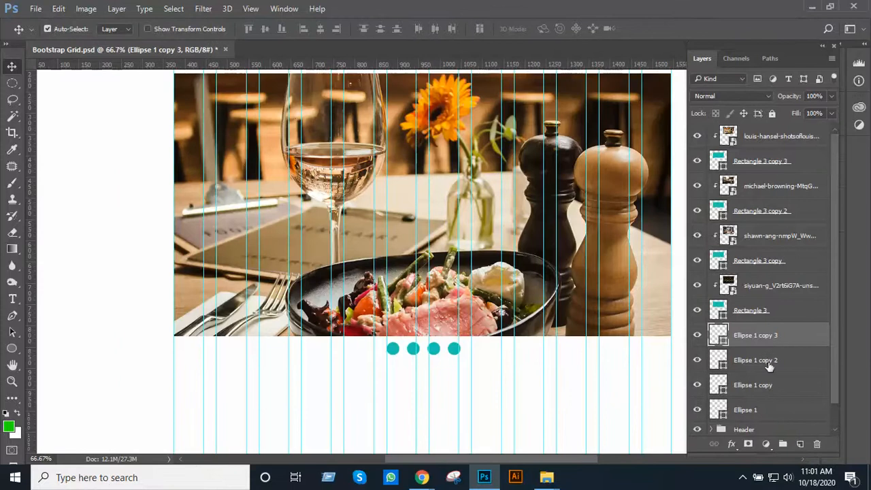
pyautogui.keyDown('ctrl'); pyautogui.click(768, 406); pyautogui.keyUp('ctrl')
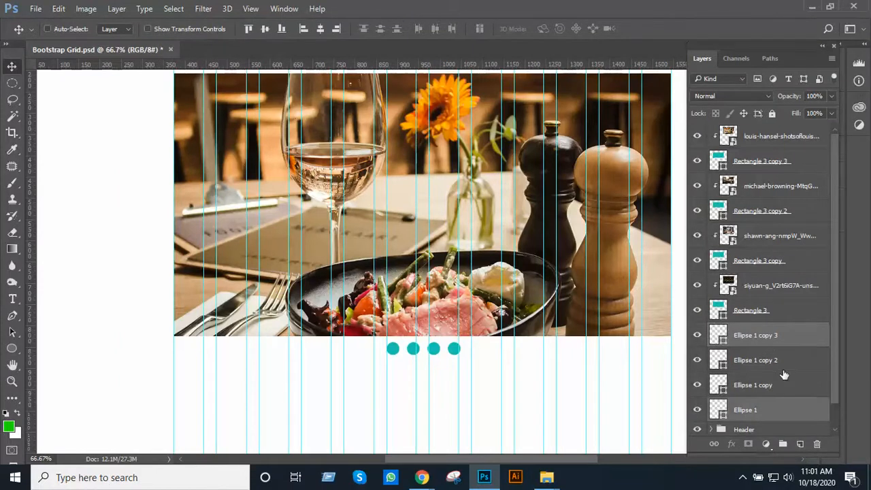
pyautogui.keyDown('ctrl'); pyautogui.click(784, 367); pyautogui.keyUp('ctrl')
pyautogui.keyDown('ctrl'); pyautogui.click(778, 385); pyautogui.keyUp('ctrl')
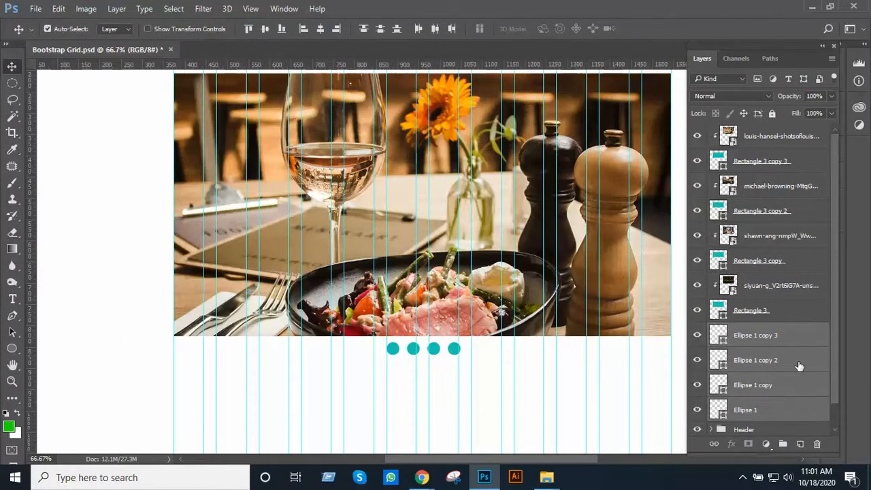
pyautogui.moveTo(767, 336); pyautogui.dragTo(754, 133)
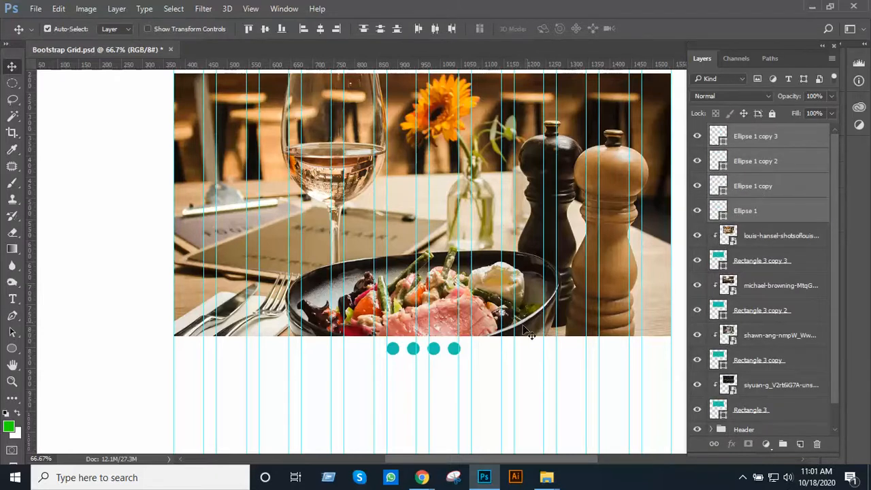
pyautogui.scroll(-2, 457, 349)
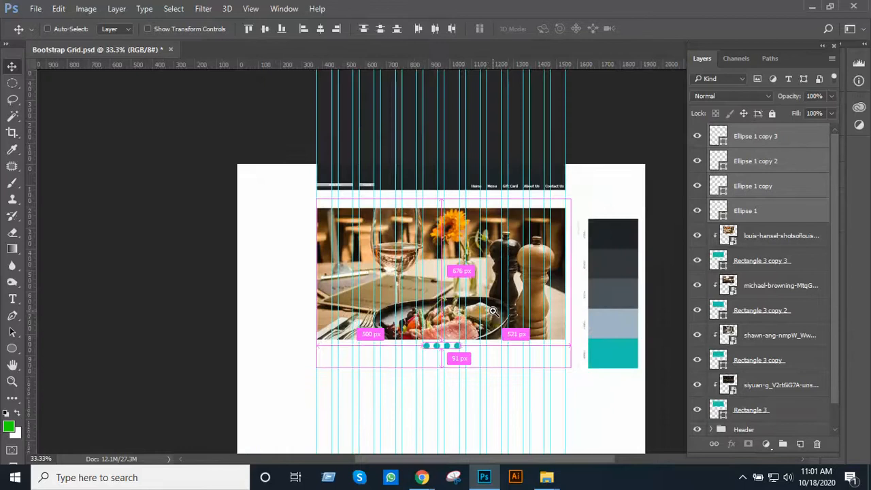
pyautogui.scroll(2, 492, 311)
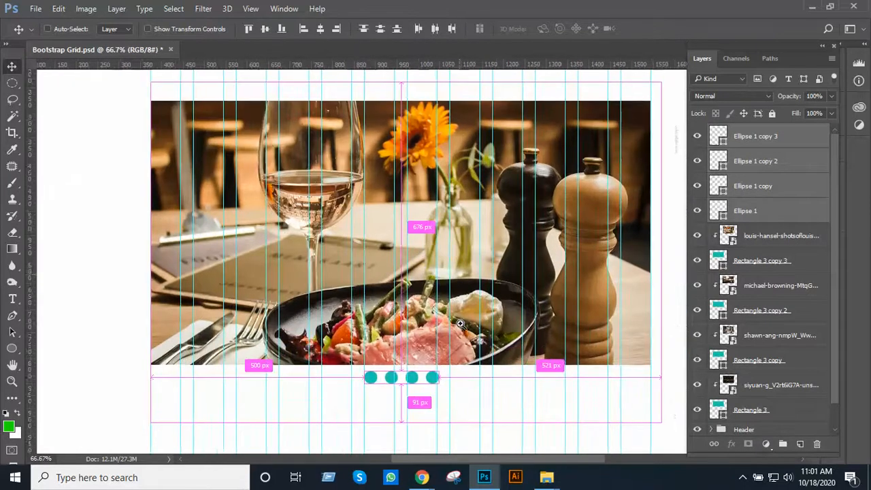
pyautogui.scroll(1, 461, 323)
pyautogui.moveTo(461, 323); pyautogui.dragTo(520, 194)
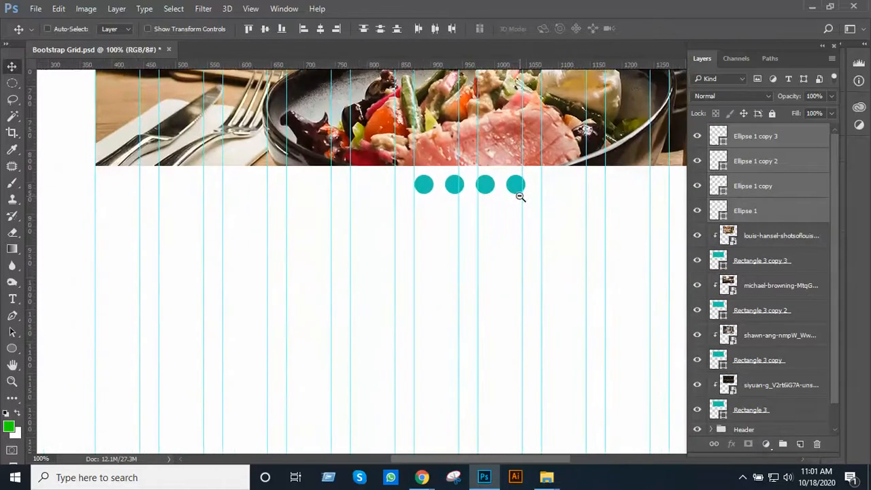
pyautogui.keyDown('alt'); pyautogui.click(520, 197); pyautogui.keyUp('alt')
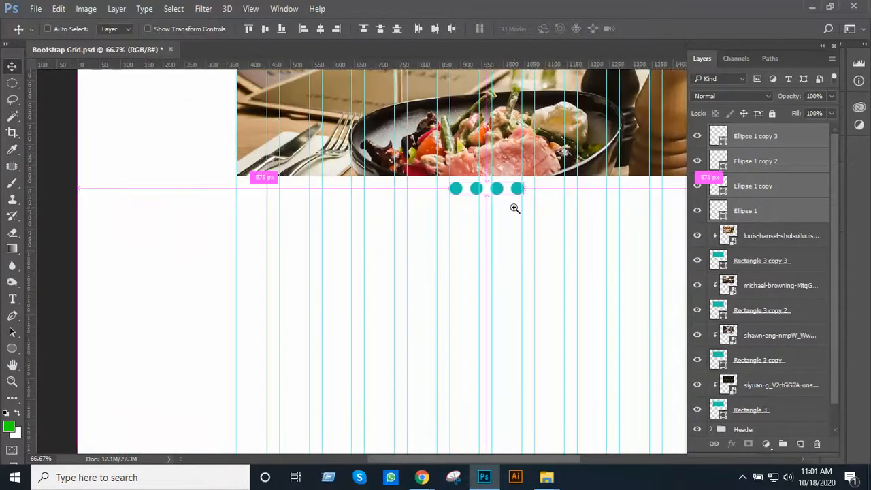
pyautogui.keyDown('ctrl'); pyautogui.click(515, 208); pyautogui.keyUp('ctrl')
pyautogui.moveTo(514, 207); pyautogui.dragTo(465, 270)
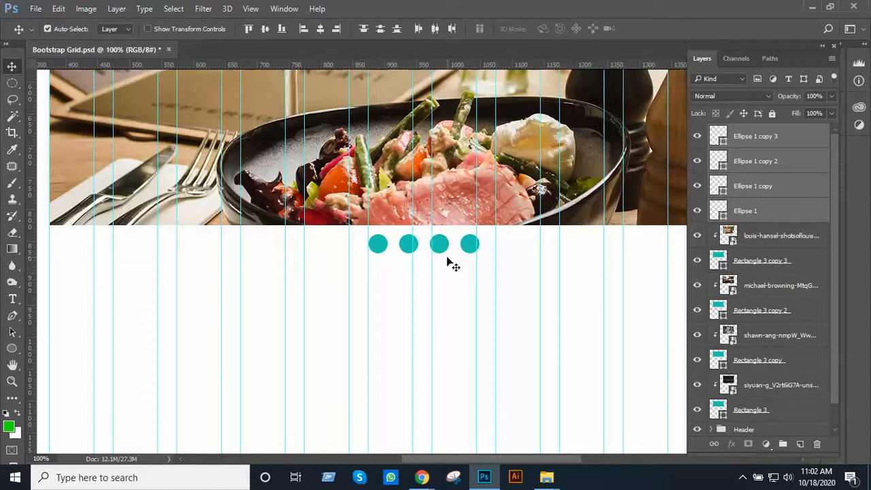
# Enlarge the first teal circle of the slider row to 120% about its centre
pyautogui.scroll(1, 417, 248)
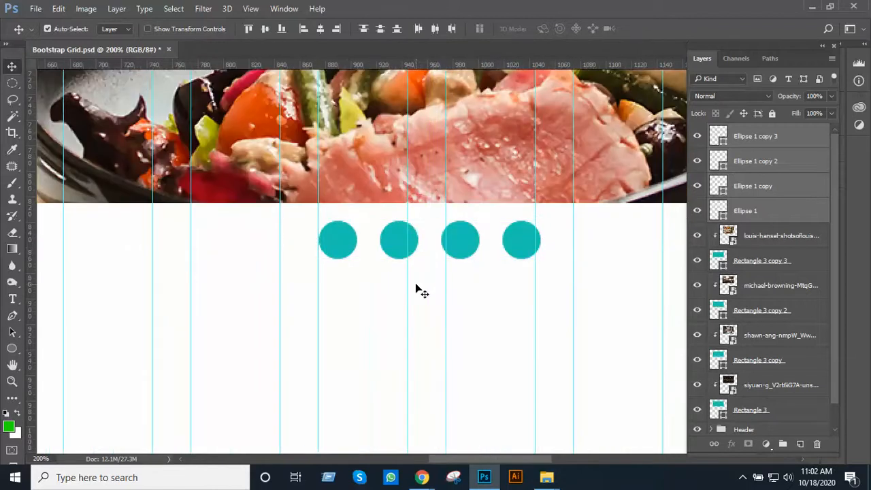
pyautogui.click(742, 215)
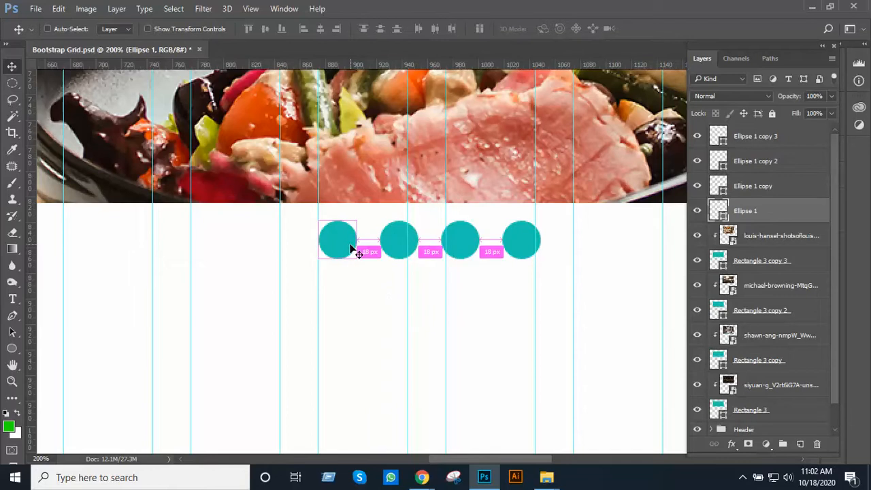
pyautogui.hotkey('ctrl', 't')
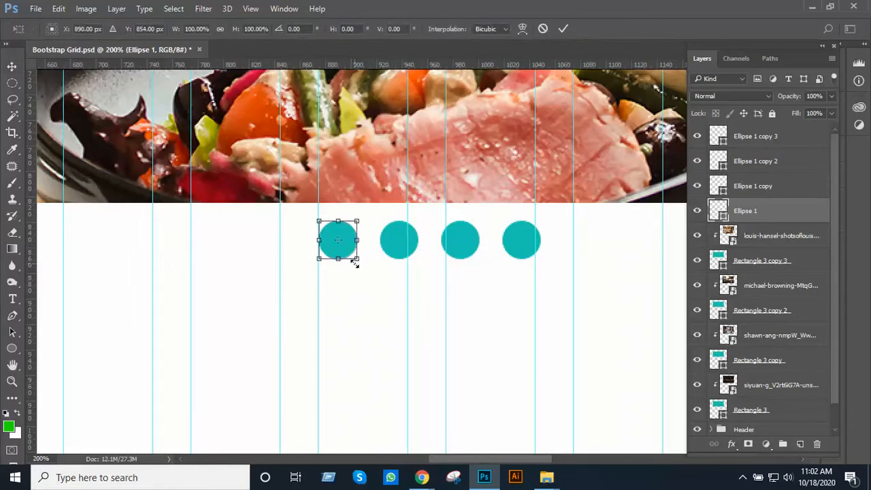
pyautogui.moveTo(356, 259); pyautogui.dragTo(361, 263)
pyautogui.press('Return')
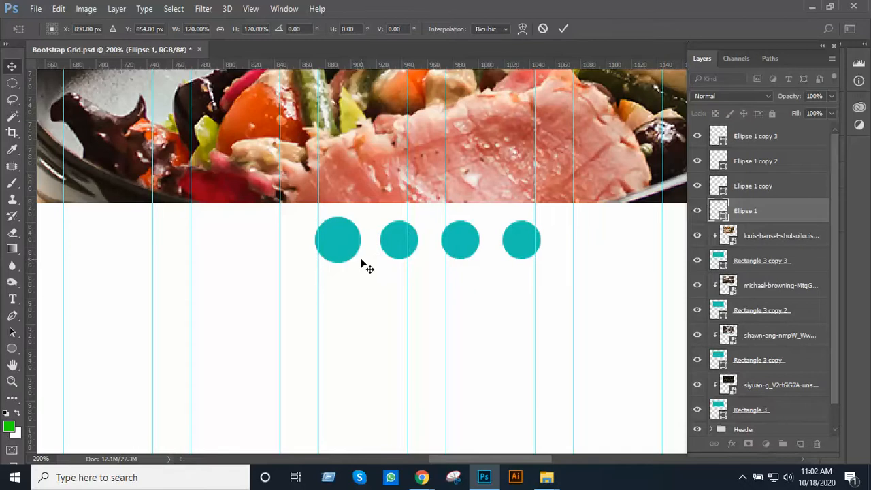
pyautogui.keyDown('alt'); pyautogui.click(405, 215); pyautogui.keyUp('alt')
pyautogui.keyDown('alt'); pyautogui.click(406, 215); pyautogui.keyUp('alt')
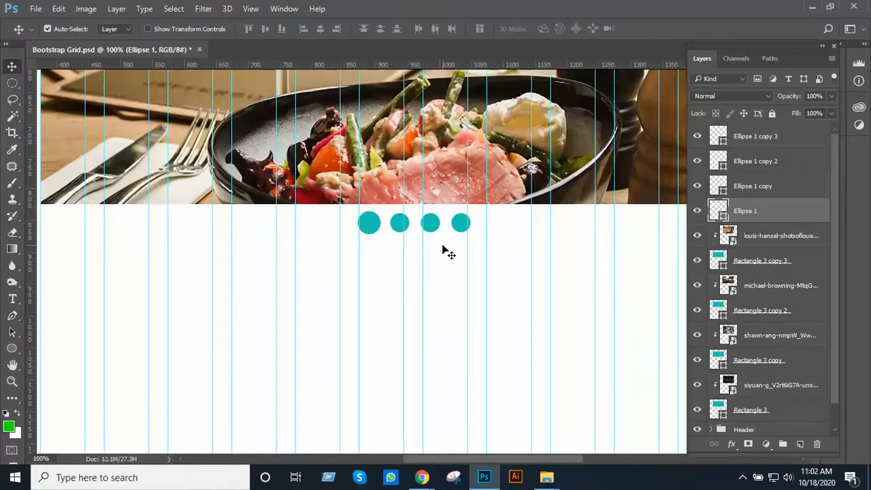
# Select the other three circle layers and scale them down together to about 93% about their centre
pyautogui.click(765, 143)
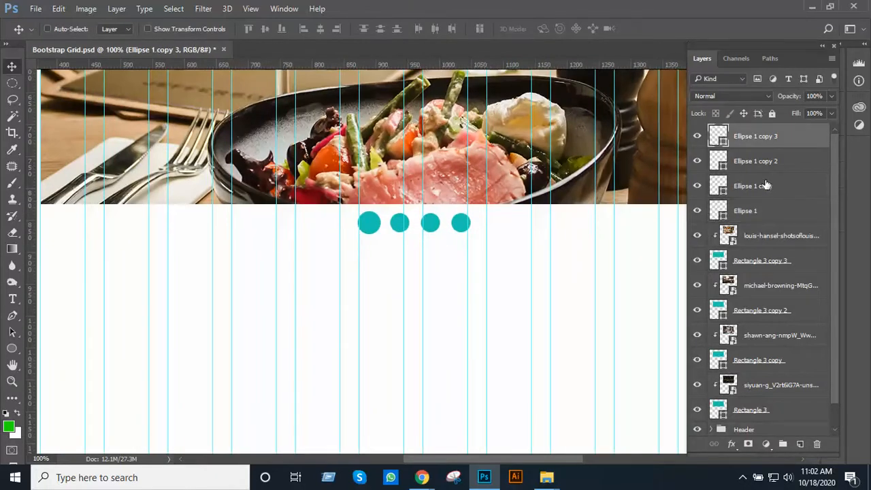
pyautogui.keyDown('shift'); pyautogui.click(764, 185); pyautogui.keyUp('shift')
pyautogui.hotkey('ctrl', 't')
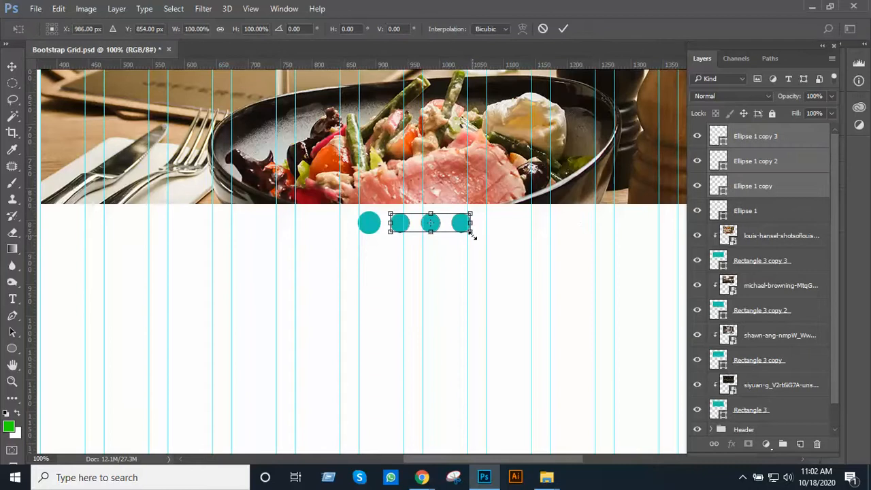
pyautogui.moveTo(470, 231); pyautogui.dragTo(467, 229)
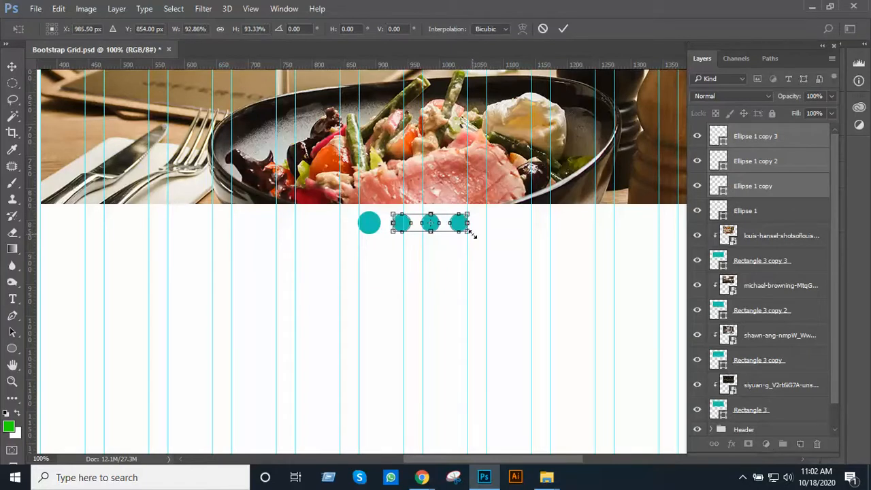
pyautogui.press('Return')
# Examine the dot sizes and the row's placement beneath the banner, both close up and with the whole slide in view
pyautogui.keyDown('alt'); pyautogui.click(414, 243); pyautogui.keyUp('alt')
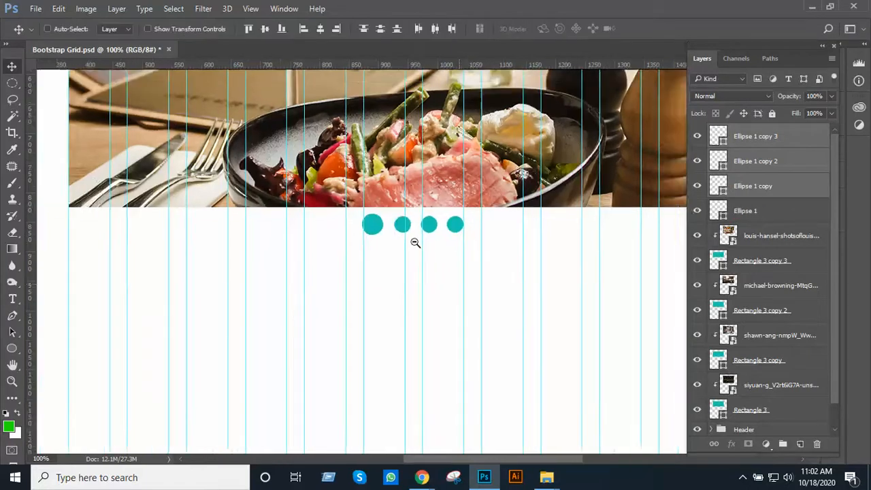
pyautogui.moveTo(414, 243); pyautogui.dragTo(419, 288)
pyautogui.keyDown('ctrl'); pyautogui.click(412, 272); pyautogui.keyUp('ctrl')
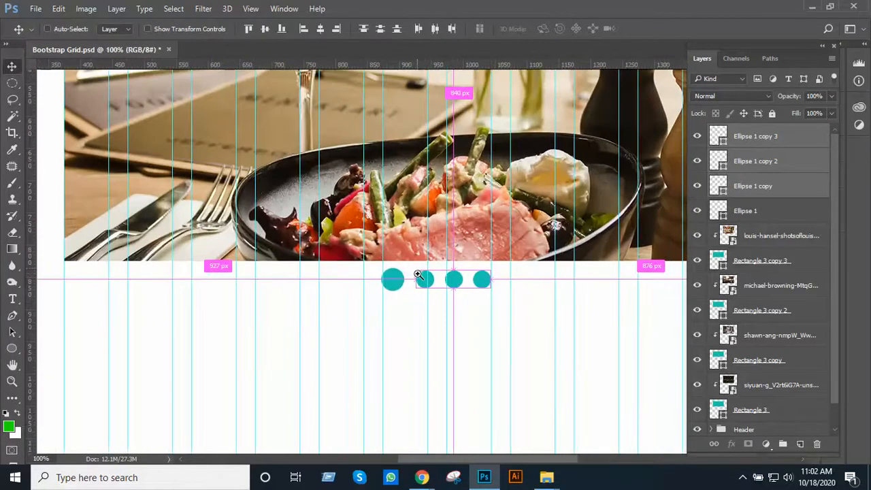
pyautogui.keyDown('ctrl'); pyautogui.click(417, 272); pyautogui.keyUp('ctrl')
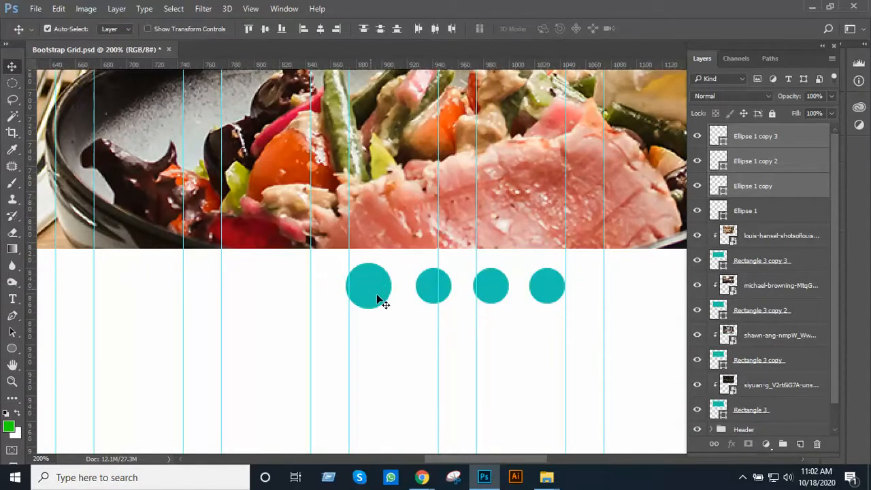
pyautogui.scroll(-3, 378, 300)
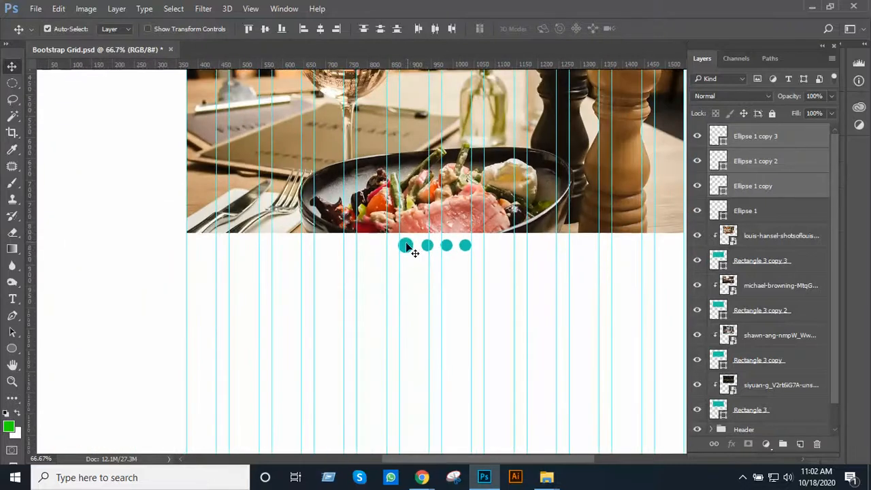
pyautogui.moveTo(475, 223); pyautogui.dragTo(461, 397)
pyautogui.moveTo(452, 277); pyautogui.dragTo(455, 307)
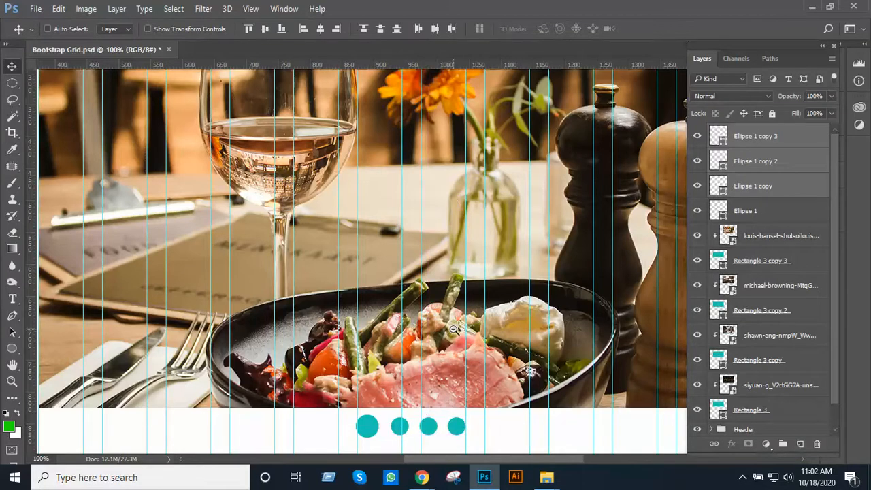
pyautogui.hotkey('ctrl', '-')
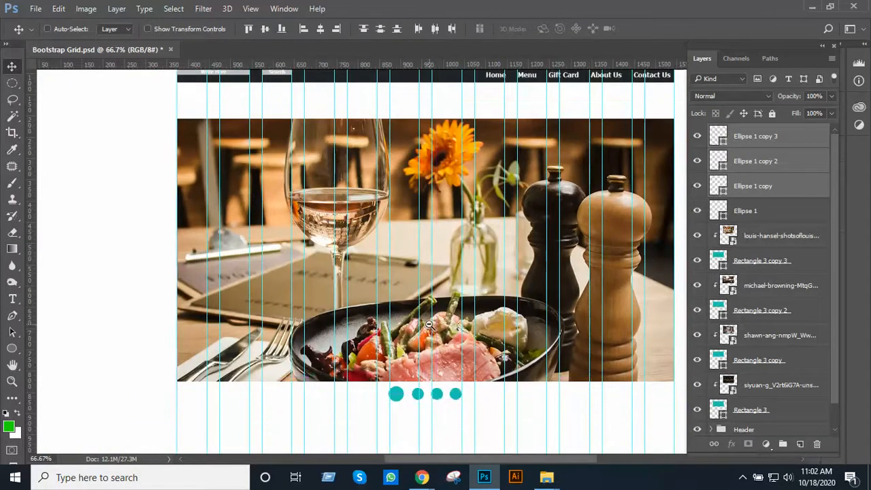
pyautogui.hotkey('ctrl', '-')
pyautogui.moveTo(435, 364); pyautogui.dragTo(426, 270)
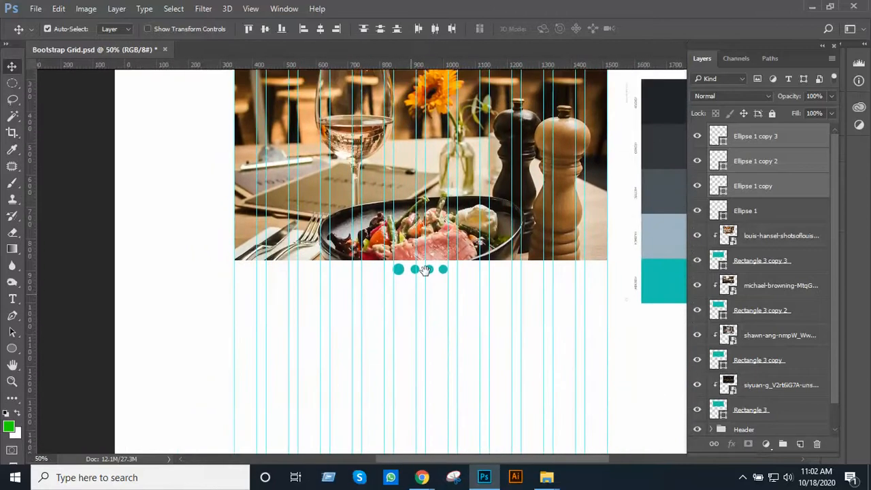
pyautogui.moveTo(453, 141); pyautogui.dragTo(454, 206)
pyautogui.click(452, 230)
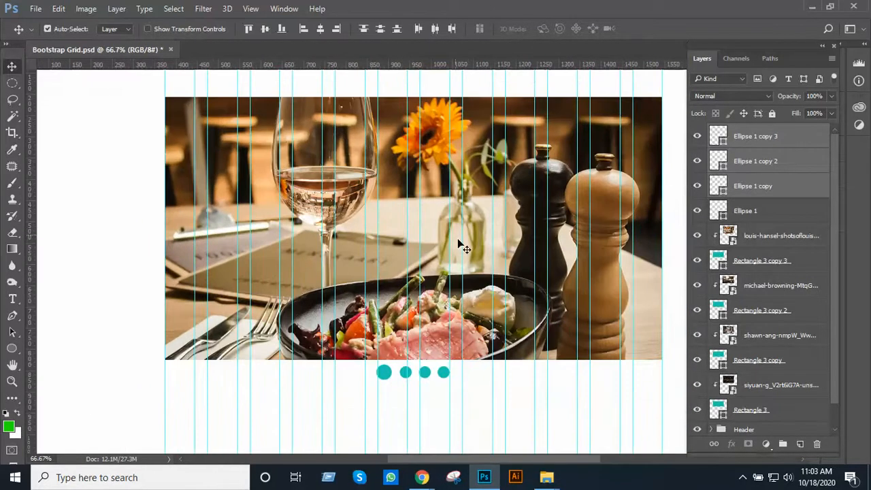
pyautogui.moveTo(486, 287); pyautogui.dragTo(486, 269)
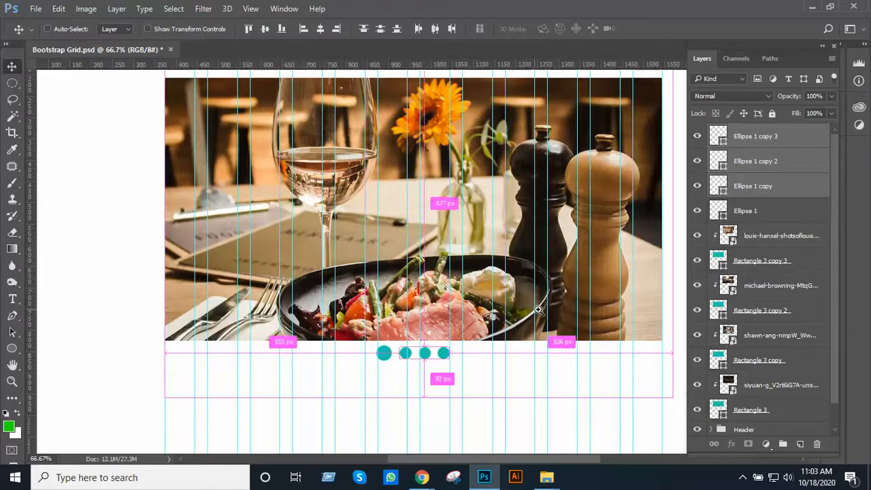
# Add the enlarged first circle's layer to the selection of the three smaller circles and check the row against the banner
pyautogui.keyDown('ctrl'); pyautogui.click(753, 216); pyautogui.keyUp('ctrl')
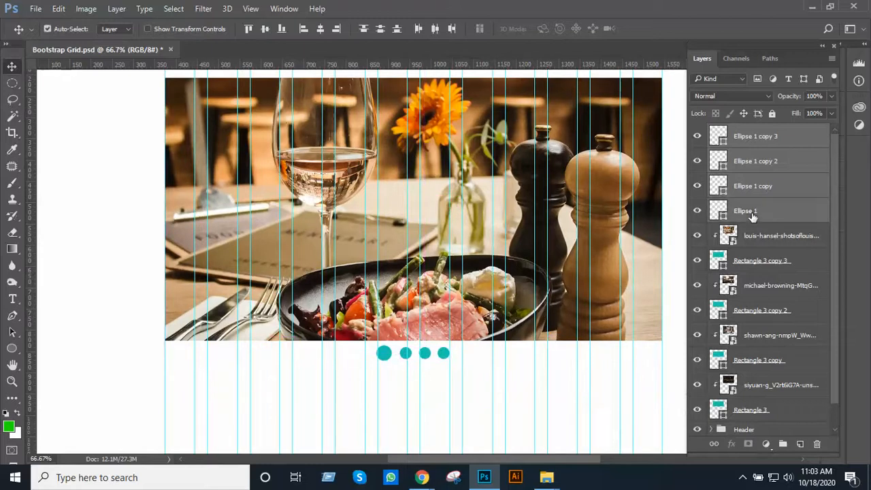
pyautogui.keyDown('ctrl'); pyautogui.click(504, 301); pyautogui.keyUp('ctrl')
pyautogui.moveTo(476, 283); pyautogui.dragTo(472, 197)
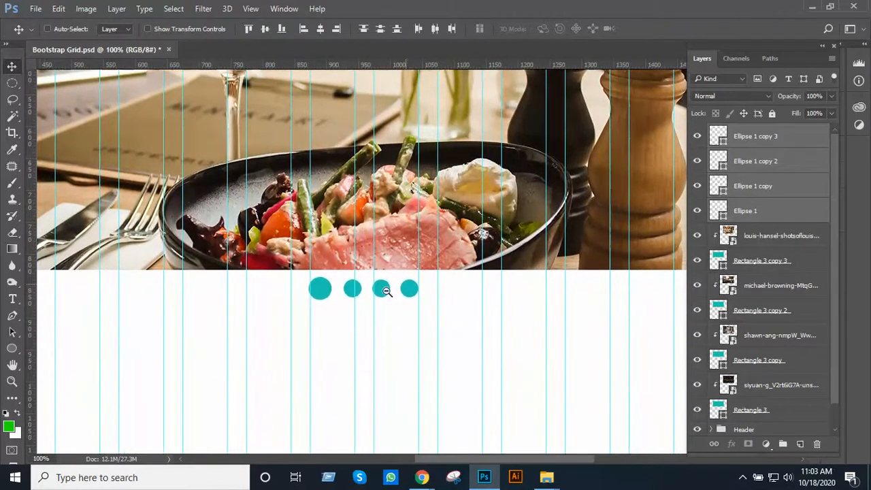
pyautogui.keyDown('alt'); pyautogui.click(403, 285); pyautogui.keyUp('alt')
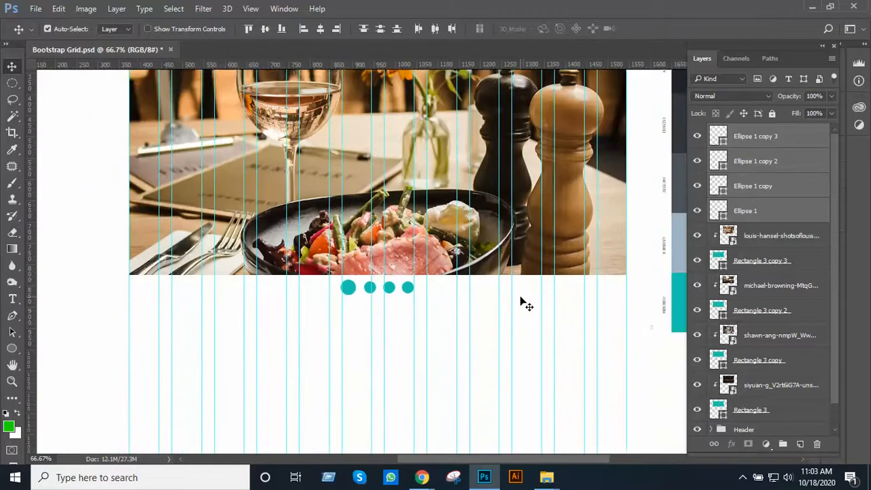
pyautogui.keyDown('ctrl'); pyautogui.click(466, 286); pyautogui.keyUp('ctrl')
pyautogui.keyDown('alt'); pyautogui.click(469, 287); pyautogui.keyUp('alt')
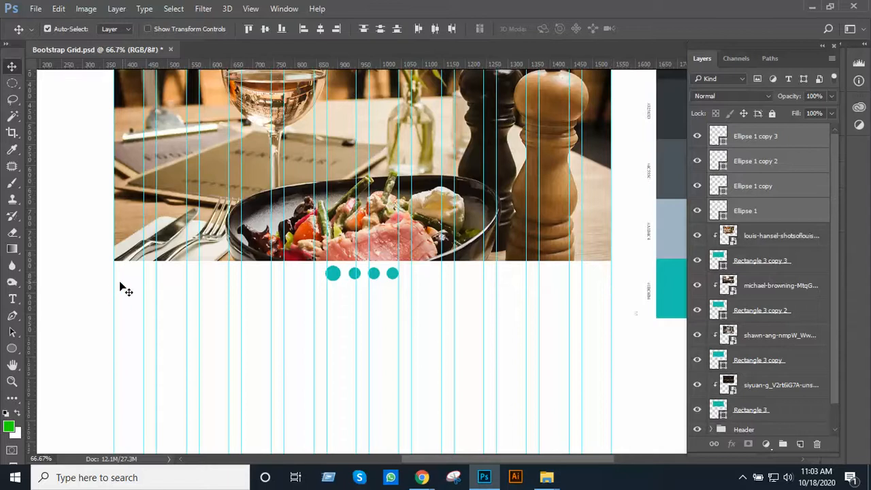
pyautogui.moveTo(12, 83); pyautogui.dragTo(53, 84)
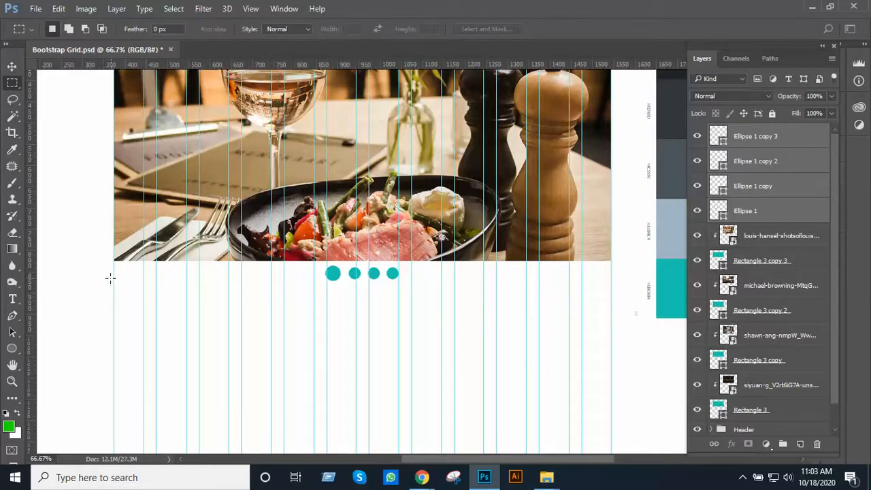
pyautogui.moveTo(114, 274); pyautogui.dragTo(612, 311)
pyautogui.press('Up')
pyautogui.press('Up')
pyautogui.press('Up')
pyautogui.press('Up')
pyautogui.press('Up')
pyautogui.press('Up')
pyautogui.click(732, 209)
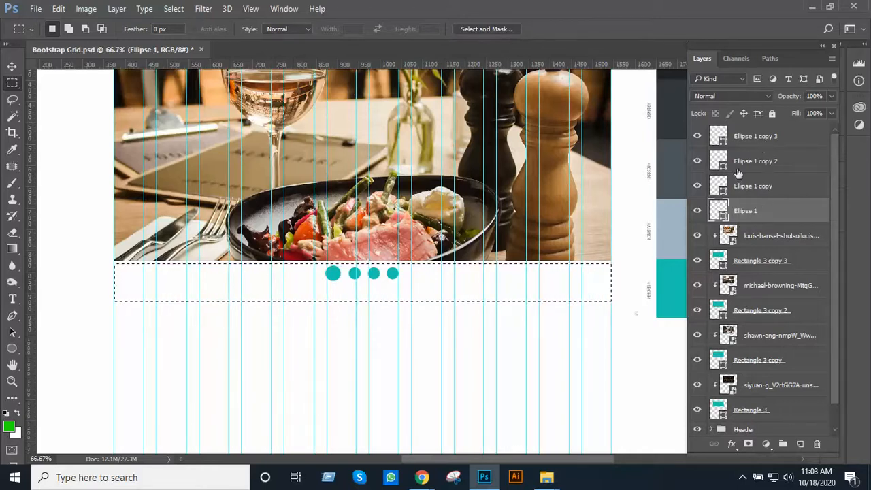
pyautogui.hotkey('ctrl', 'd')
# Draw a 1170 × 72 px teal rectangle below the dots across the banner's width and place its layer beneath the circle layers
pyautogui.click(12, 348)
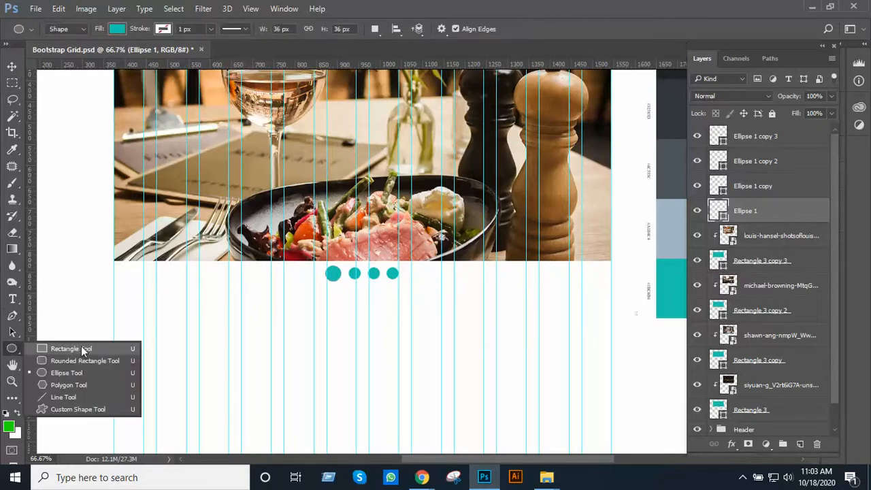
pyautogui.click(83, 350)
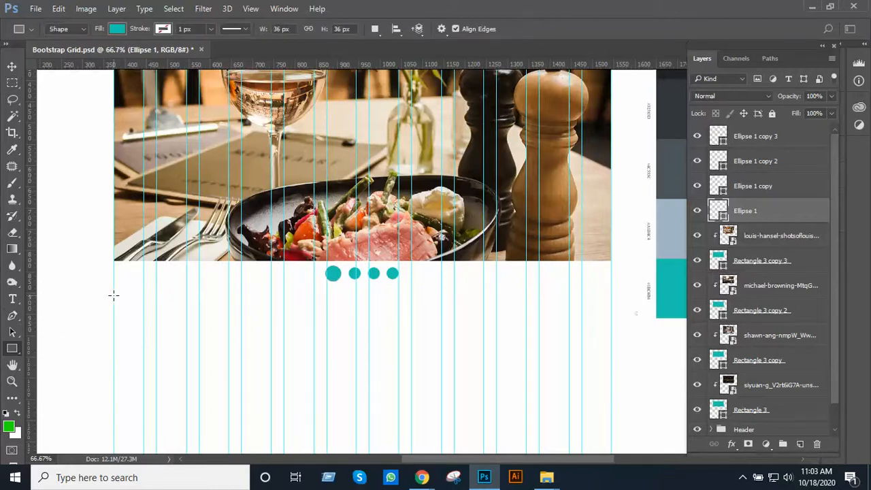
pyautogui.moveTo(114, 295); pyautogui.dragTo(611, 325)
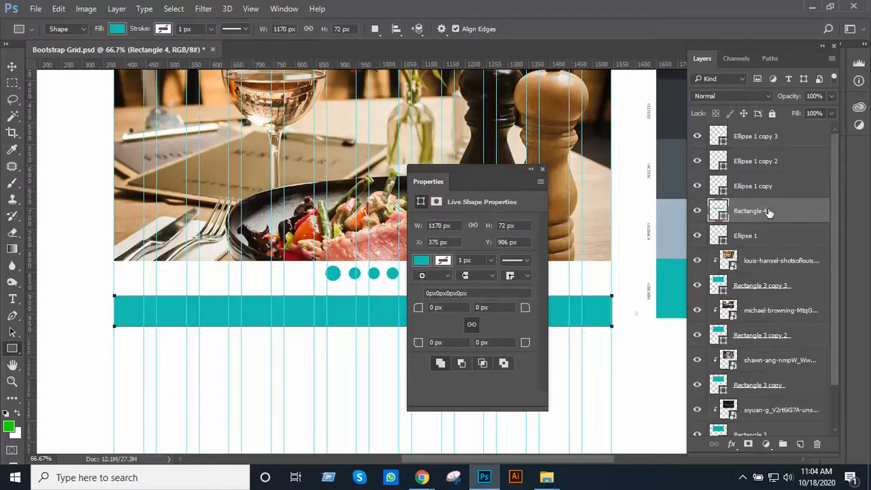
pyautogui.moveTo(771, 212); pyautogui.dragTo(775, 235)
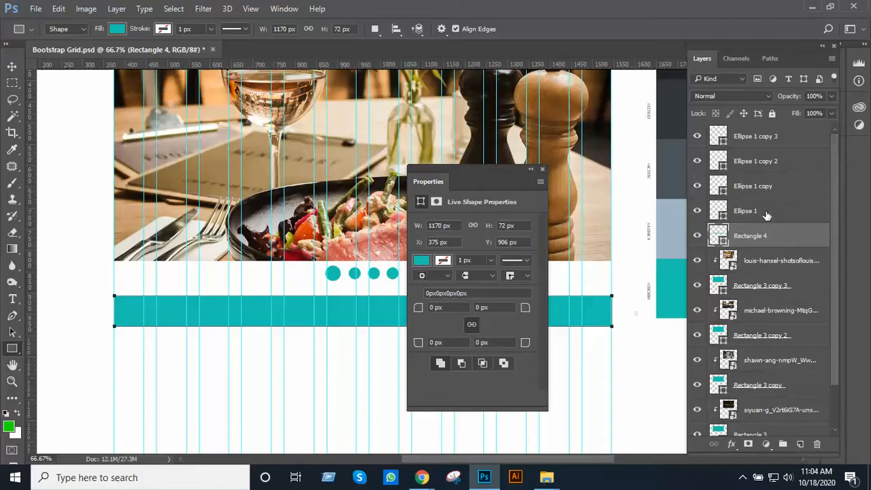
# Try to align the four circle layers and the teal rectangle to the selection with the path alignment options
pyautogui.click(771, 141)
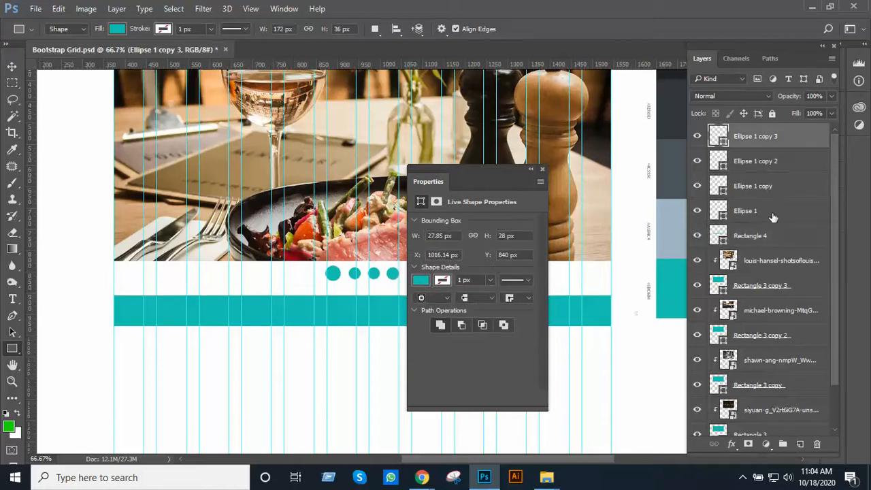
pyautogui.keyDown('shift'); pyautogui.click(771, 212); pyautogui.keyUp('shift')
pyautogui.keyDown('shift'); pyautogui.click(775, 235); pyautogui.keyUp('shift')
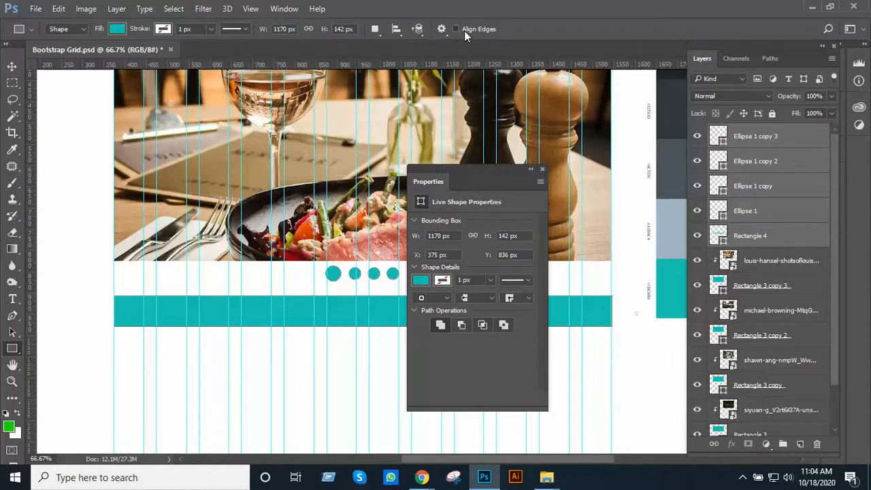
pyautogui.click(396, 36)
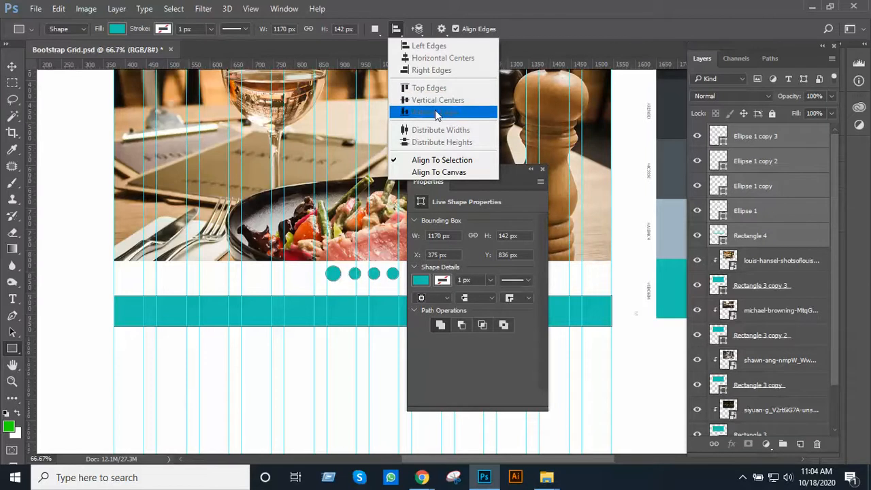
pyautogui.click(384, 37)
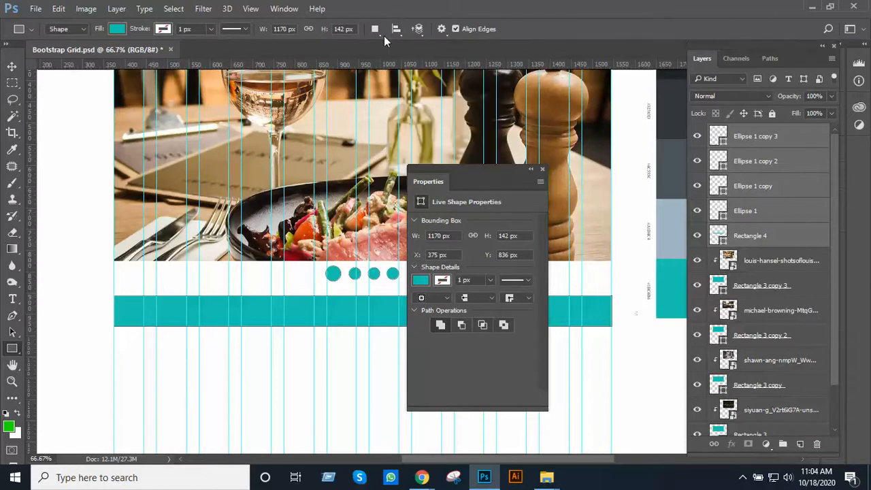
pyautogui.click(397, 35)
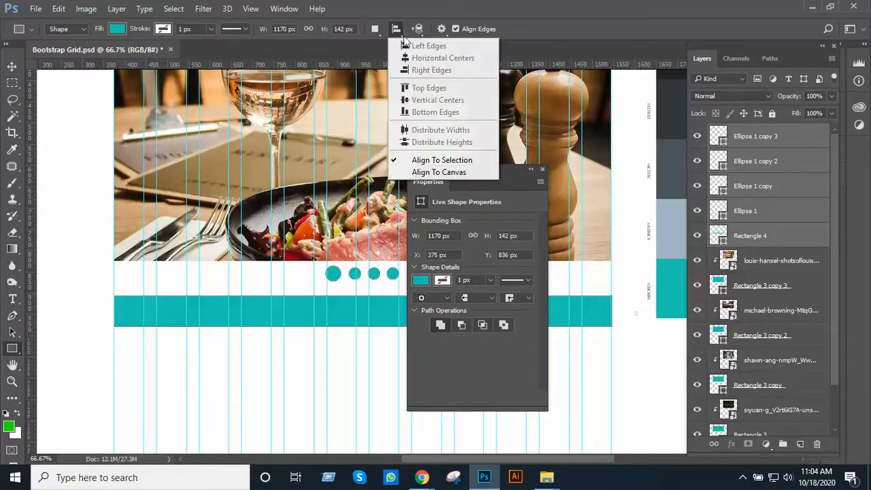
pyautogui.click(428, 160)
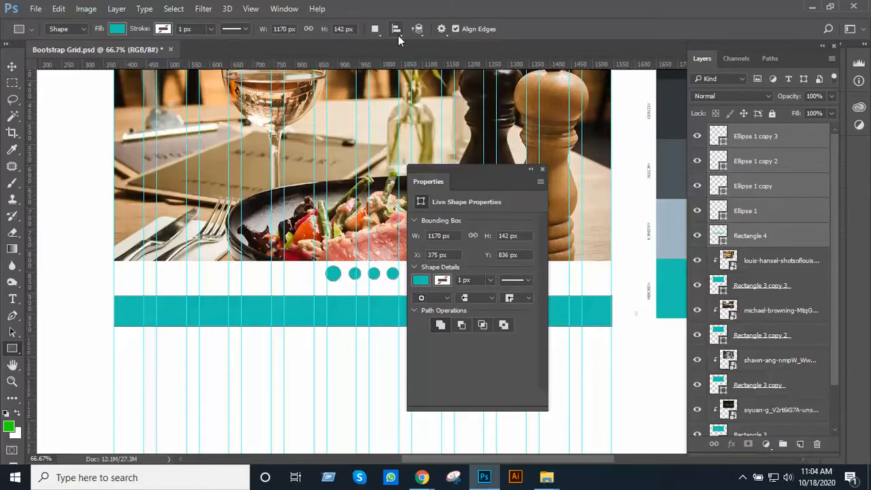
pyautogui.click(398, 35)
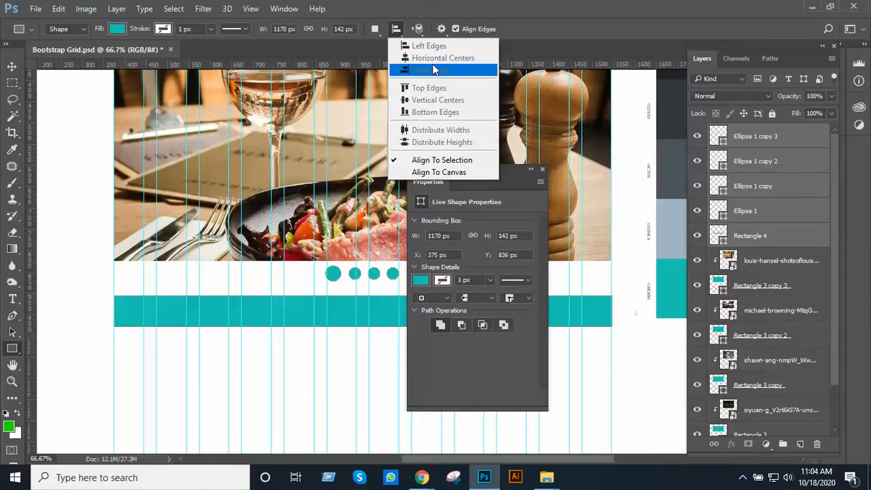
pyautogui.click(457, 30)
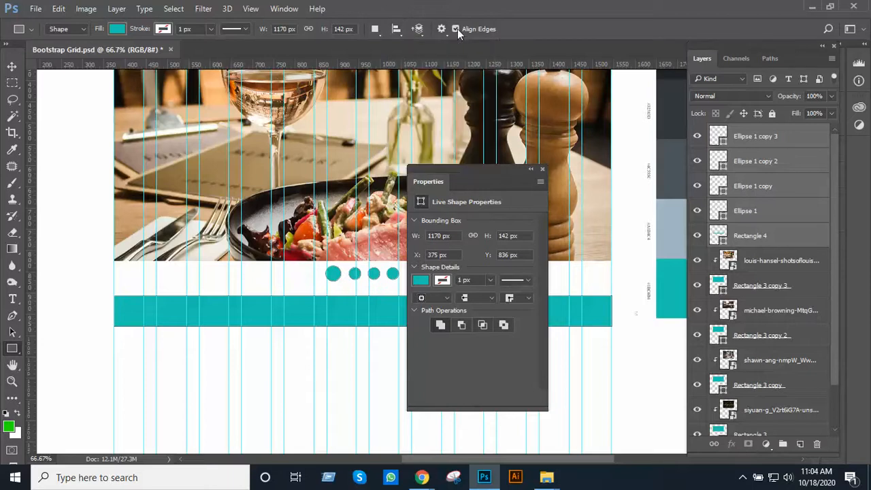
pyautogui.click(397, 30)
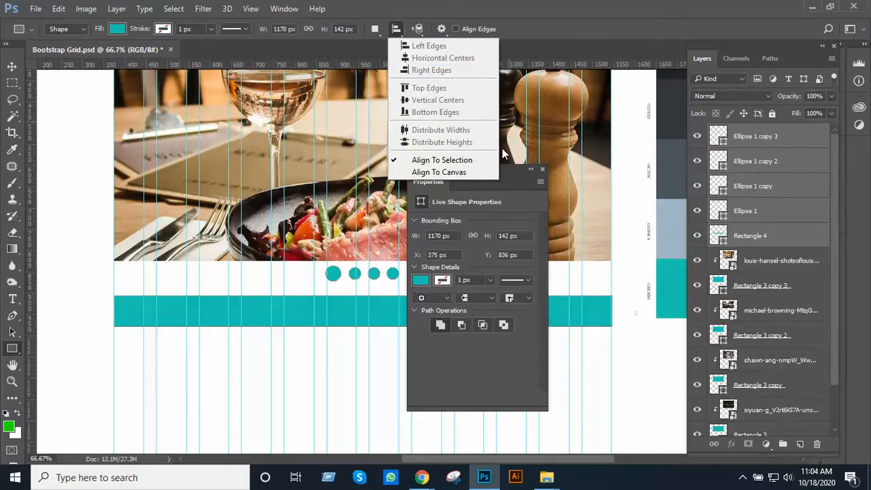
pyautogui.click(497, 6)
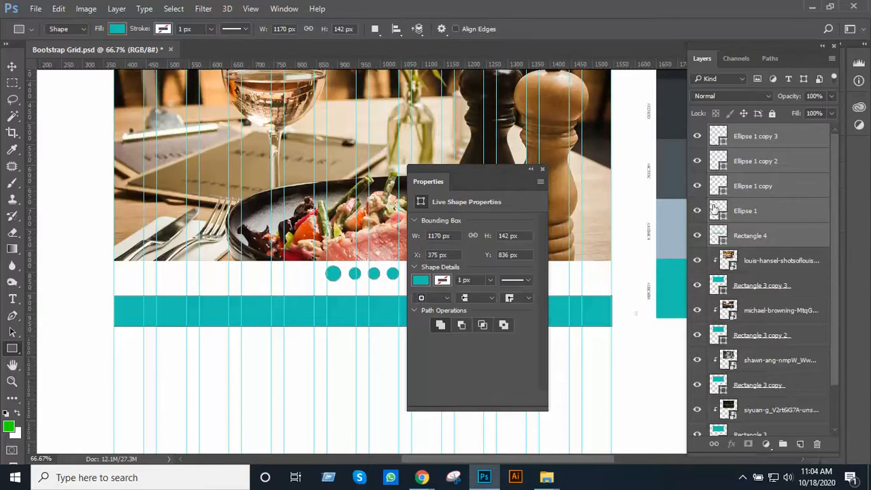
# Close the shape properties and try to align only the enlarged first circle with the teal rectangle
pyautogui.click(755, 231)
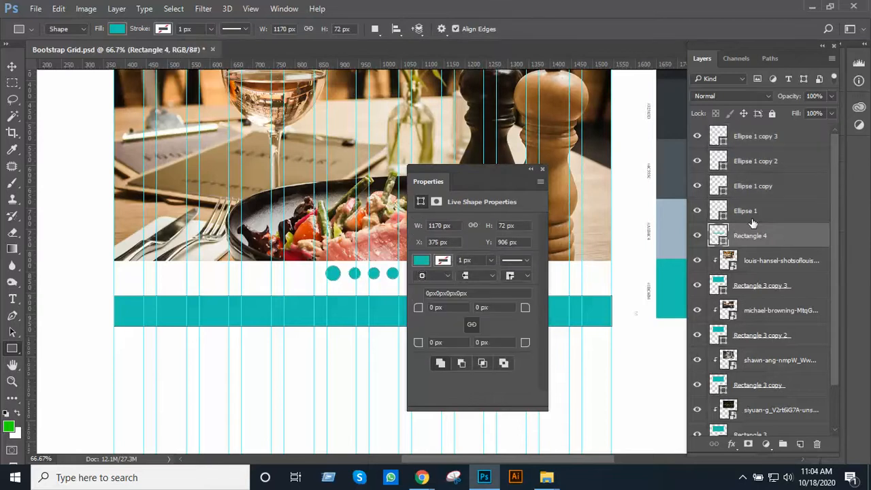
pyautogui.click(542, 168)
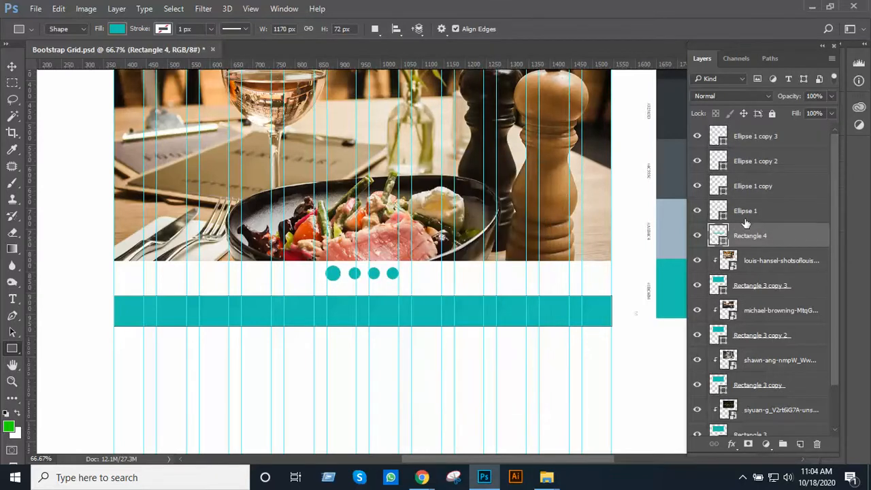
pyautogui.click(757, 217)
pyautogui.keyDown('shift'); pyautogui.click(767, 238); pyautogui.keyUp('shift')
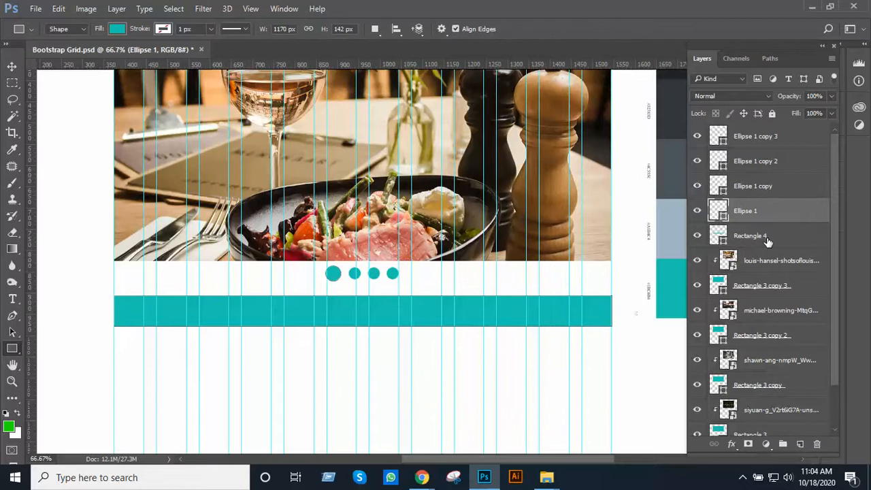
pyautogui.click(398, 32)
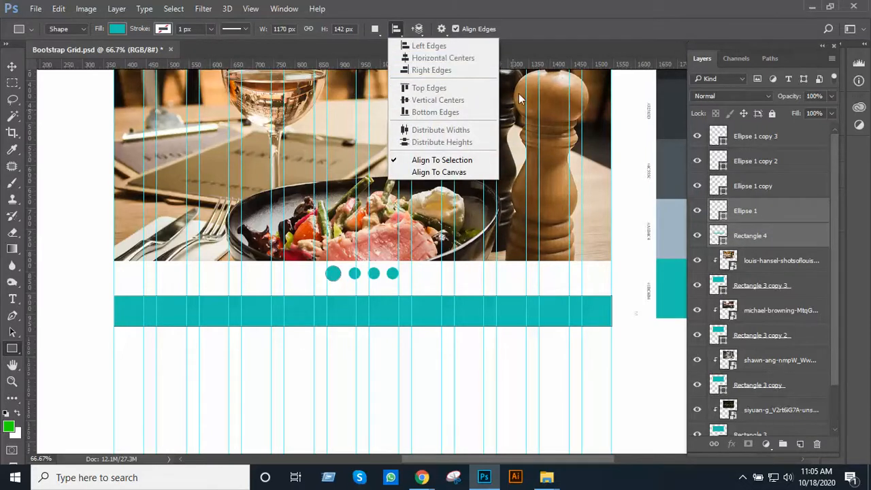
pyautogui.click(575, 50)
# Delete the teal rectangle layer drawn below the slider dots
pyautogui.click(762, 242)
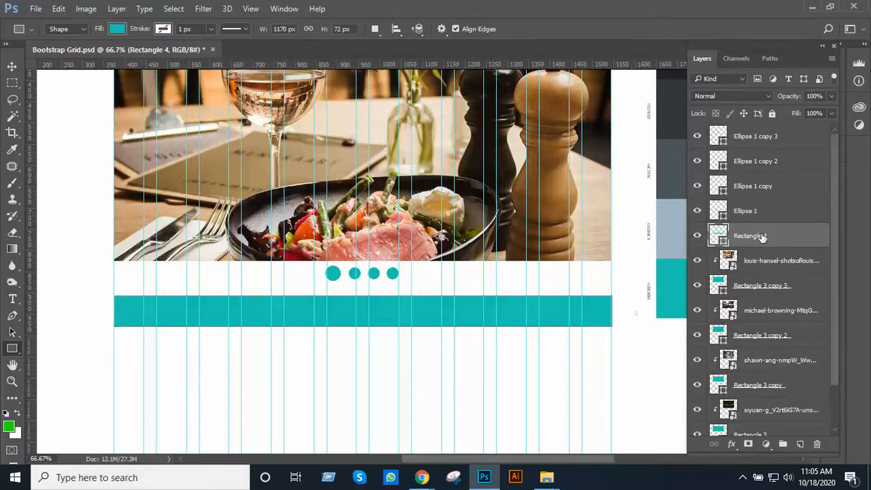
pyautogui.press('Delete')
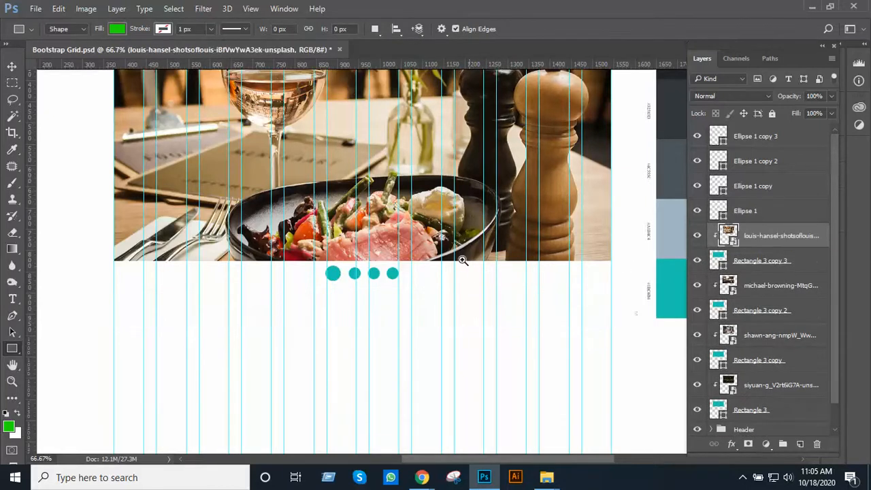
# Examine the dot row's placement beneath the banner against the grid guides, close up and across the whole page
pyautogui.keyDown('ctrl'); pyautogui.click(453, 254); pyautogui.keyUp('ctrl')
pyautogui.keyDown('alt'); pyautogui.click(423, 269); pyautogui.keyUp('alt')
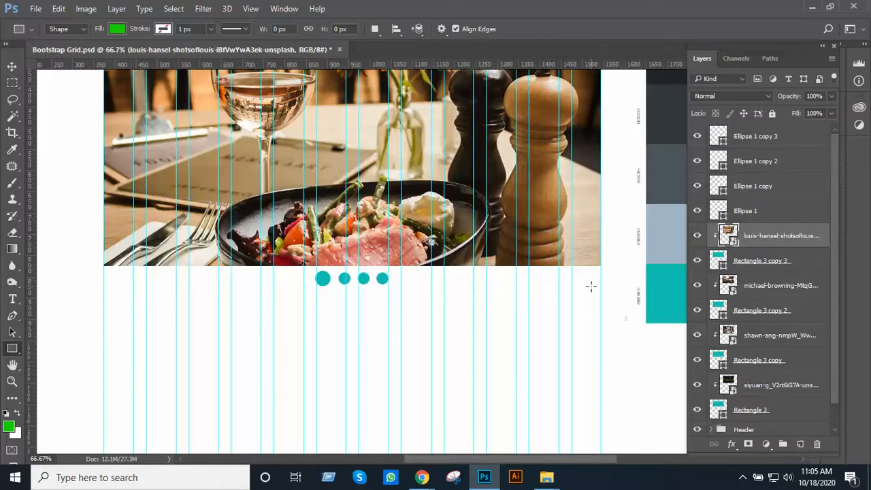
pyautogui.keyDown('ctrl'); pyautogui.click(415, 280); pyautogui.keyUp('ctrl')
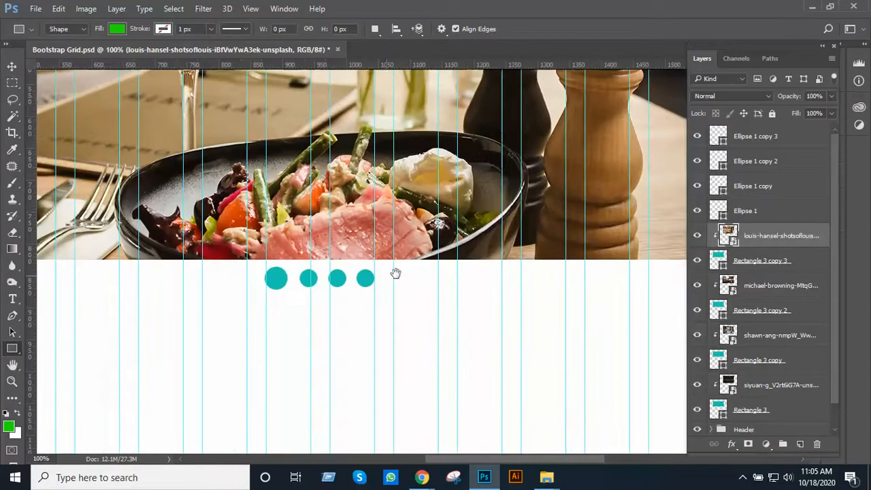
pyautogui.moveTo(395, 272); pyautogui.dragTo(438, 270)
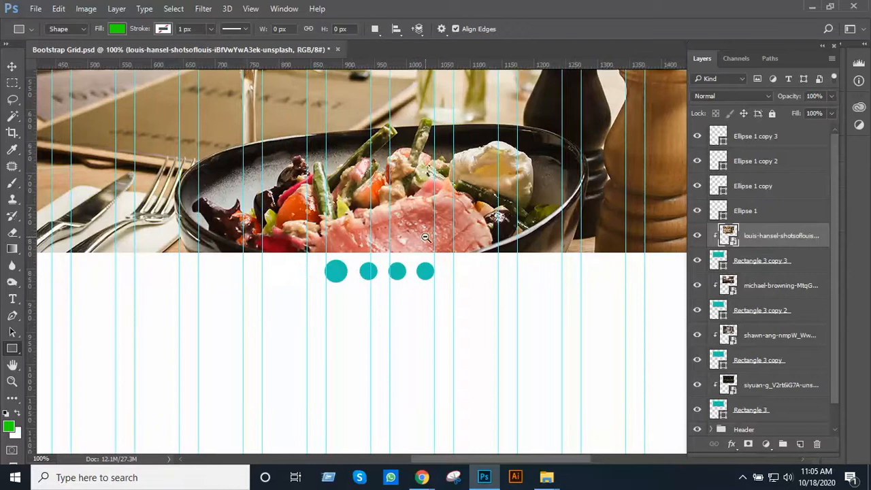
pyautogui.keyDown('alt'); pyautogui.click(427, 241); pyautogui.keyUp('alt')
pyautogui.click(11, 67)
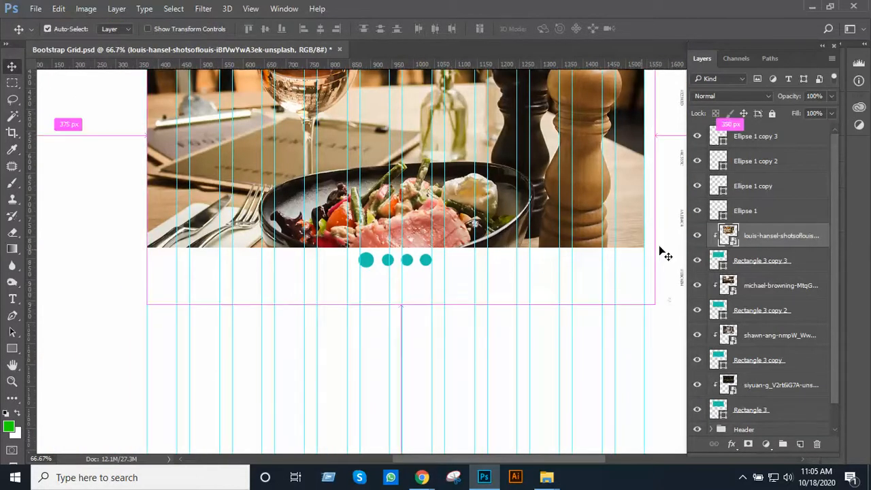
pyautogui.scroll(5, 532, 281)
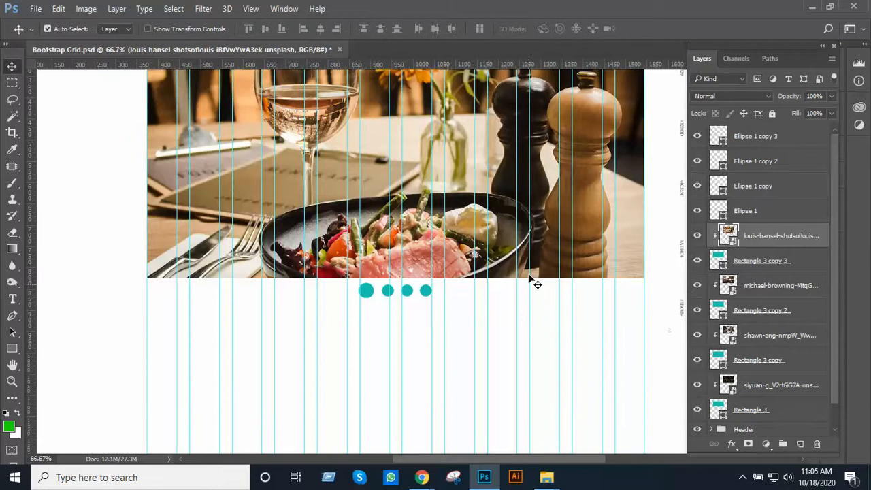
pyautogui.scroll(8, 537, 284)
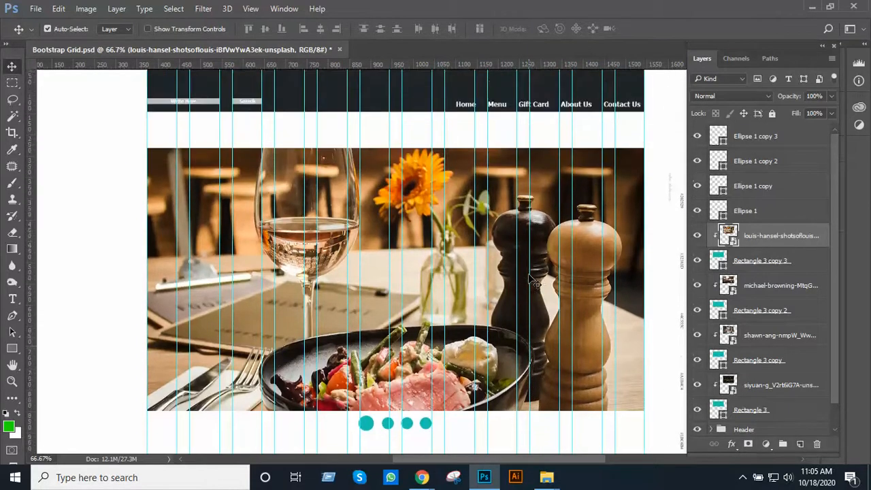
pyautogui.scroll(-7, 475, 278)
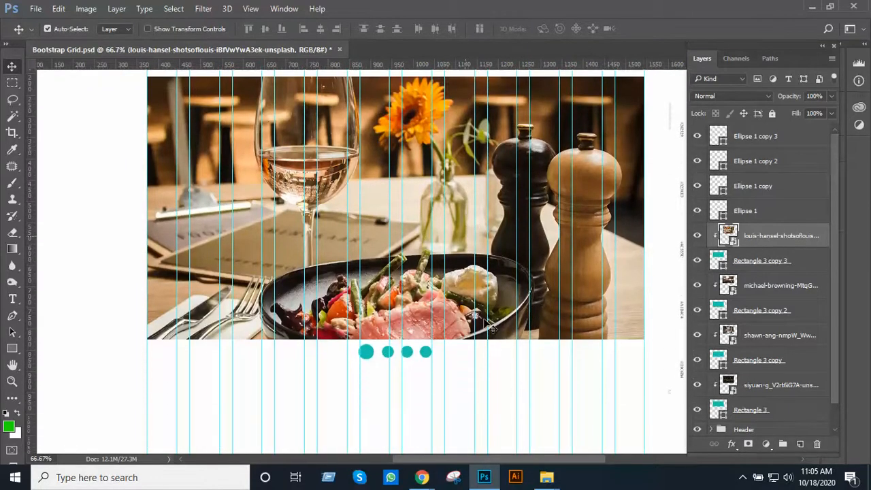
pyautogui.scroll(1, 469, 307)
pyautogui.scroll(-4, 427, 310)
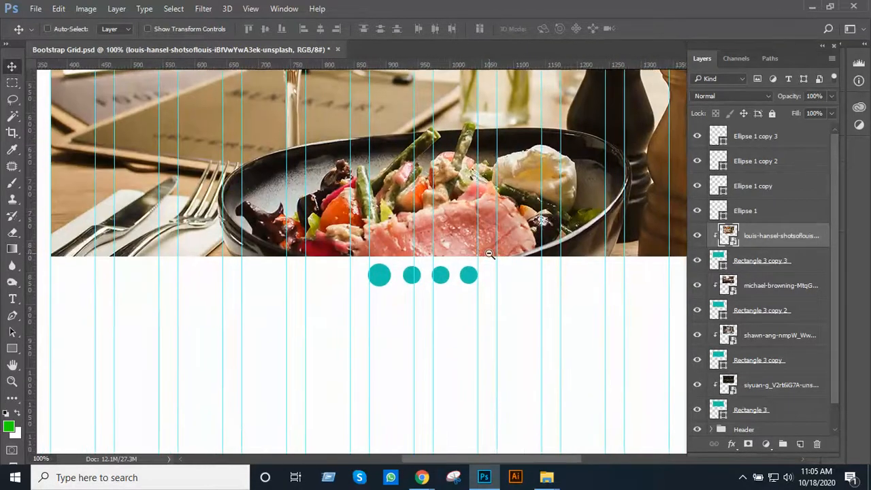
pyautogui.scroll(-1, 449, 292)
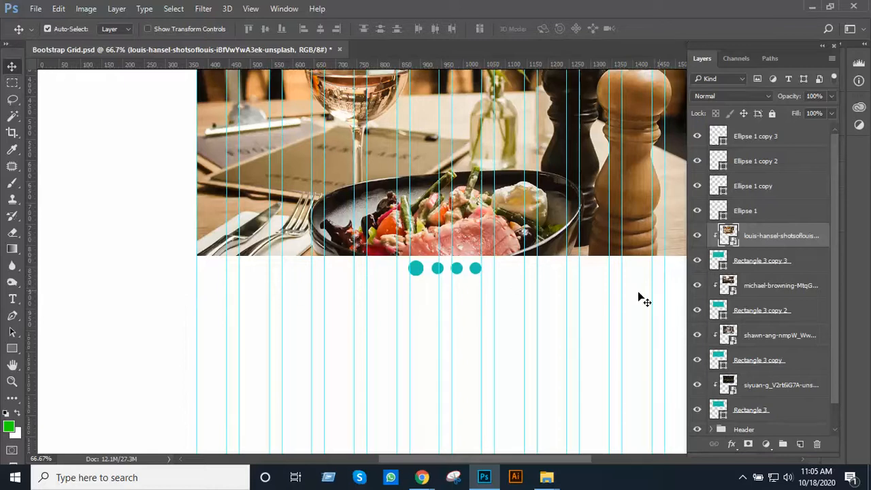
pyautogui.keyDown('ctrl'); pyautogui.keyDown('alt'); pyautogui.click(507, 278); pyautogui.keyUp('alt'); pyautogui.keyUp('ctrl')
pyautogui.keyDown('ctrl'); pyautogui.keyDown('alt'); pyautogui.click(505, 278); pyautogui.keyUp('alt'); pyautogui.keyUp('ctrl')
pyautogui.moveTo(477, 270); pyautogui.dragTo(447, 211)
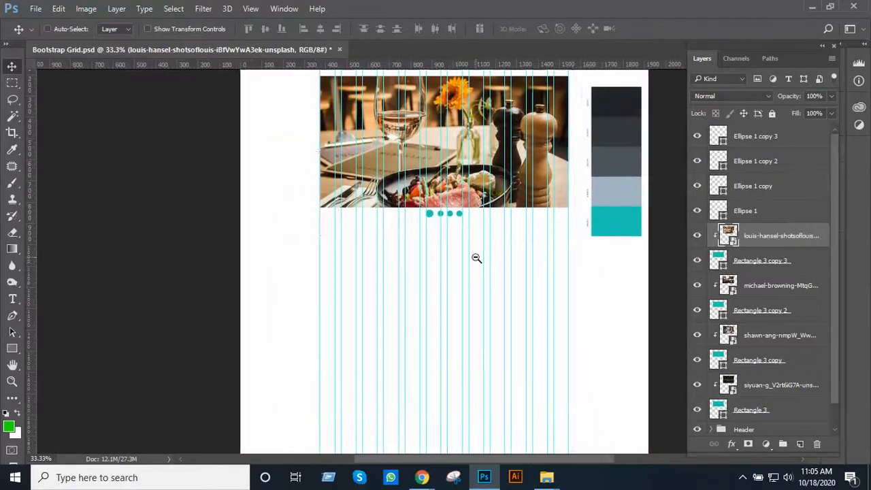
pyautogui.hotkey('ctrl', '-')
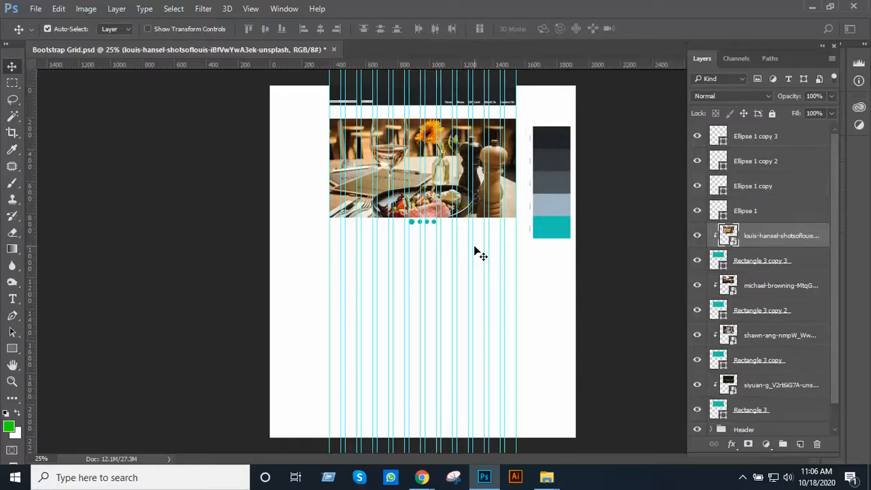
# Group all banner slide and dot layers from Rectangle 3 up to Ellipse 1 copy 3 and name the group Slide Show
pyautogui.scroll(-2, 773, 235)
pyautogui.scroll(2, 773, 236)
pyautogui.scroll(-1, 773, 236)
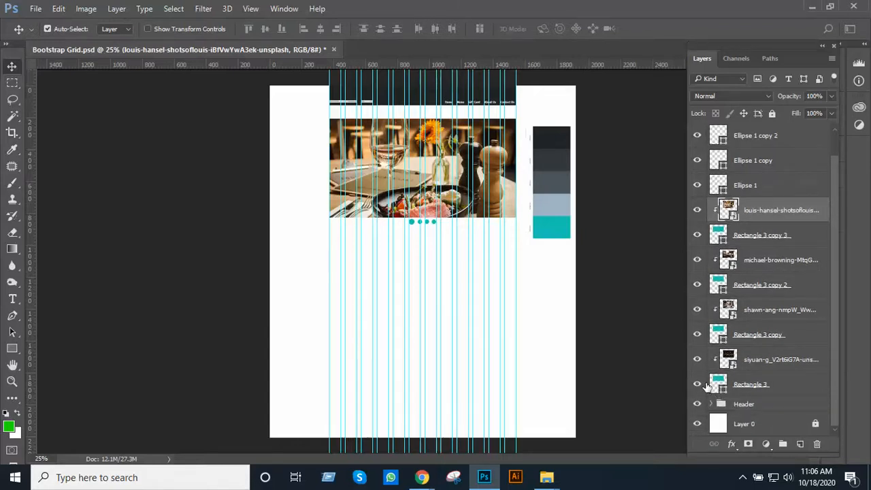
pyautogui.click(748, 383)
pyautogui.scroll(1, 789, 334)
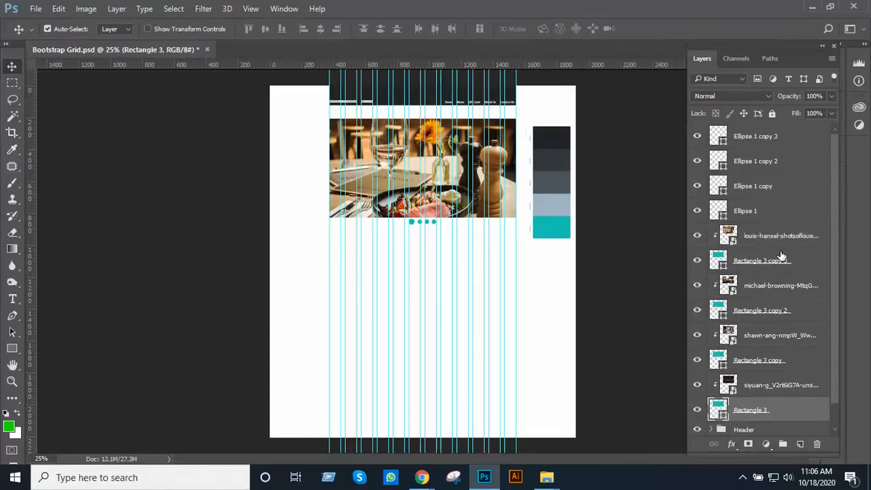
pyautogui.keyDown('shift'); pyautogui.click(788, 143); pyautogui.keyUp('shift')
pyautogui.hotkey('ctrl', 'g')
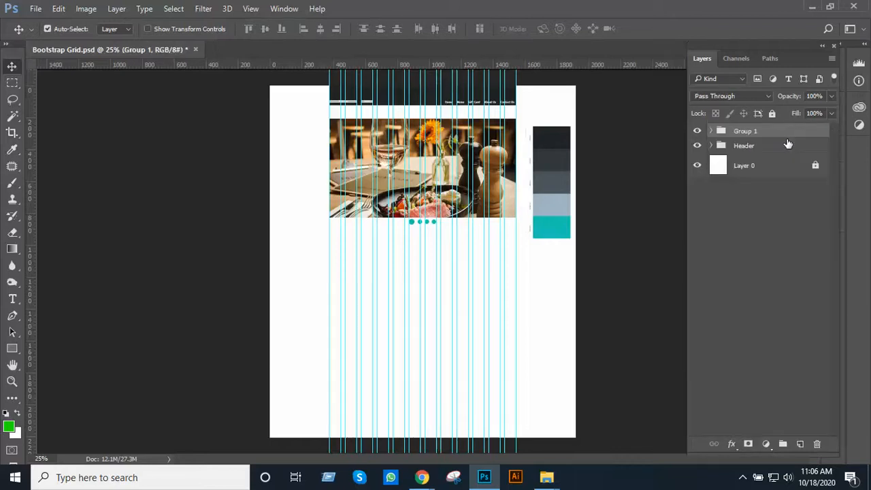
pyautogui.doubleClick(746, 131)
pyautogui.write('Slide Show')
pyautogui.press('Return')
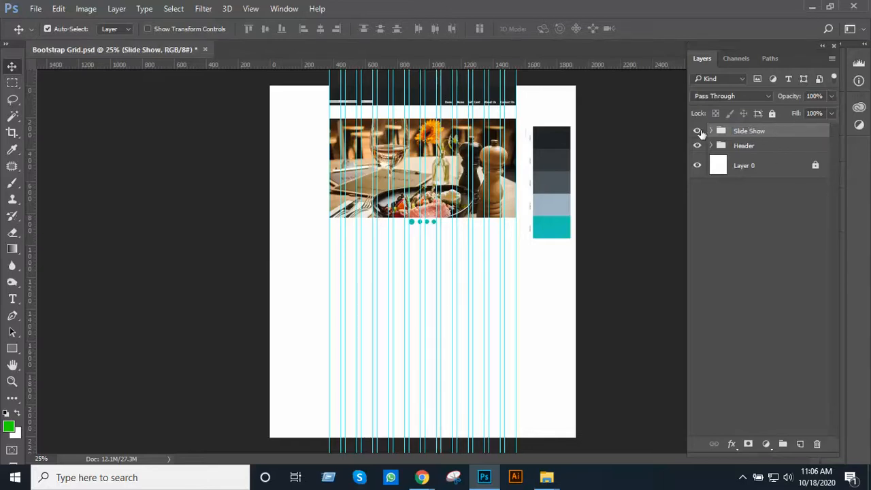
# Toggle the Slide Show group's visibility off and on and inspect its banner and dots at several magnifications
pyautogui.click(697, 131)
pyautogui.click(697, 131)
pyautogui.moveTo(470, 238); pyautogui.dragTo(487, 216)
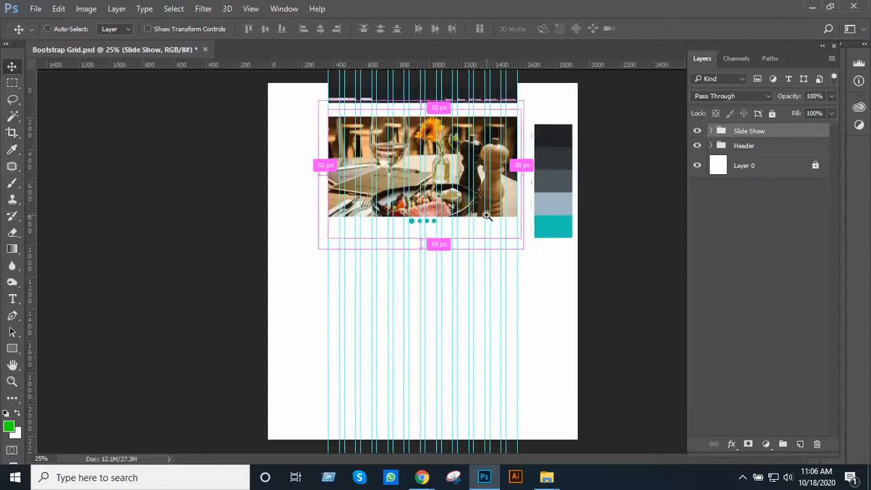
pyautogui.keyDown('ctrl'); pyautogui.click(487, 216); pyautogui.keyUp('ctrl')
pyautogui.keyDown('ctrl'); pyautogui.click(486, 215); pyautogui.keyUp('ctrl')
pyautogui.moveTo(455, 268); pyautogui.dragTo(466, 245)
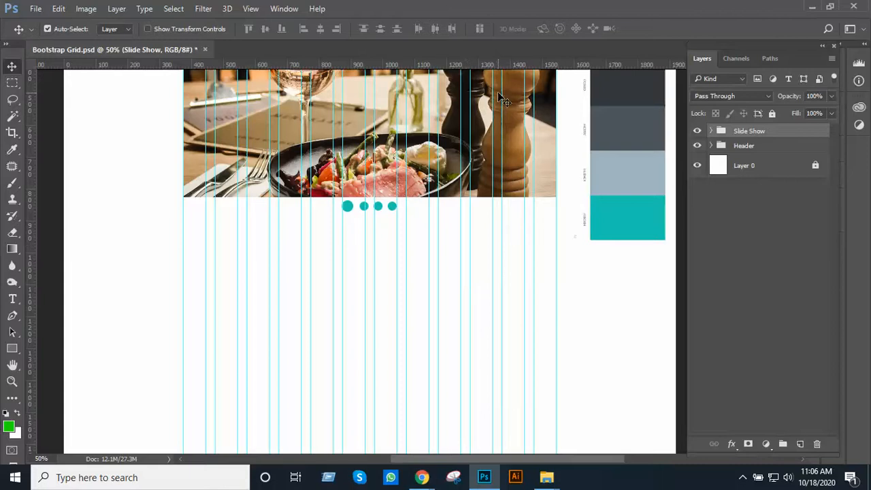
pyautogui.keyDown('alt'); pyautogui.click(399, 274); pyautogui.keyUp('alt')
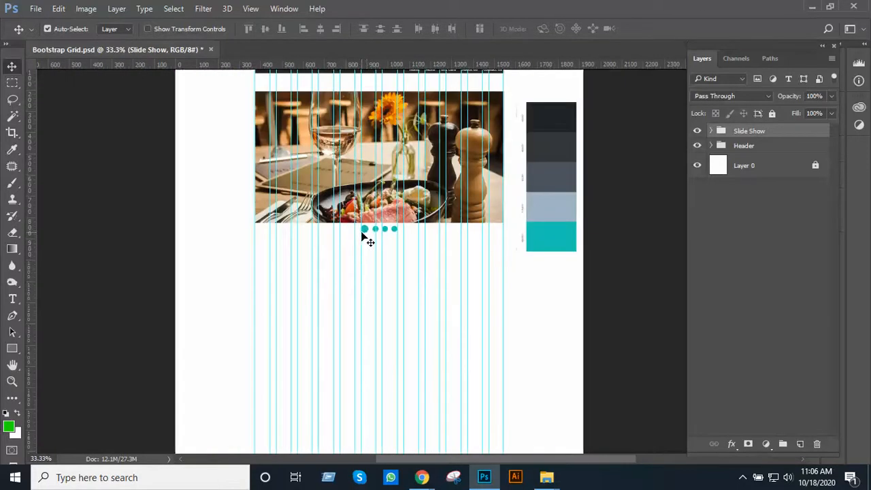
pyautogui.moveTo(360, 278); pyautogui.dragTo(343, 332)
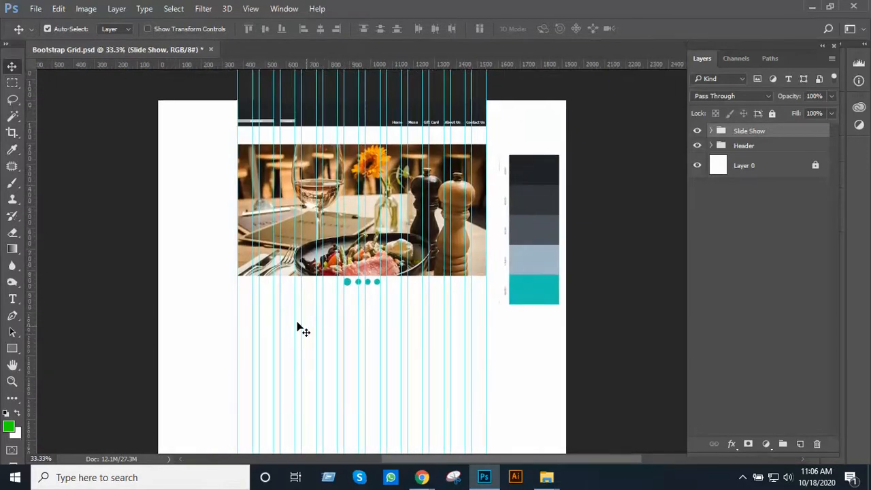
# Add a new blank layer above the Slide Show group for the section below the banner
pyautogui.keyDown('ctrl'); pyautogui.click(375, 252); pyautogui.keyUp('ctrl')
pyautogui.moveTo(406, 356); pyautogui.dragTo(410, 201)
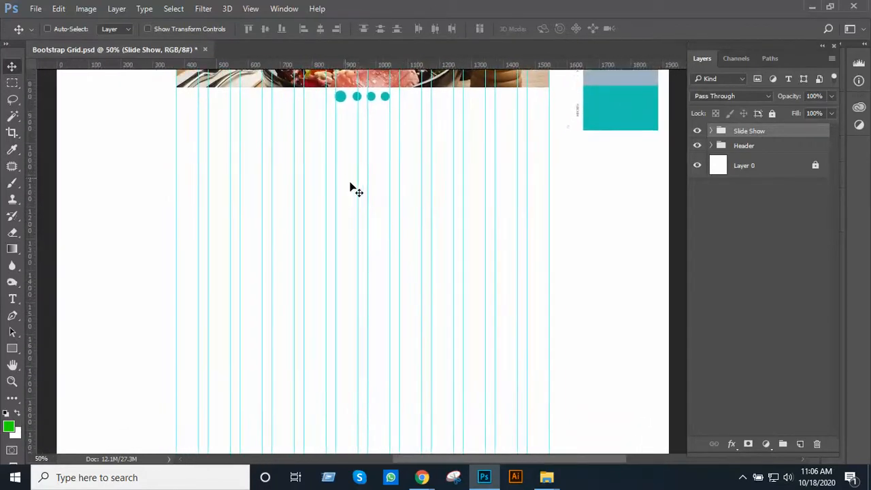
pyautogui.keyDown('ctrl'); pyautogui.click(368, 193); pyautogui.keyUp('ctrl')
pyautogui.moveTo(324, 163); pyautogui.dragTo(399, 301)
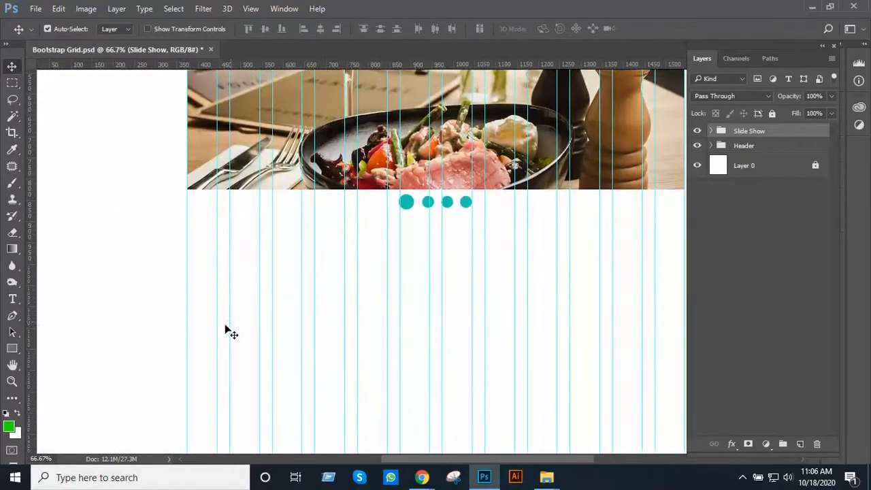
pyautogui.moveTo(487, 323); pyautogui.dragTo(380, 299)
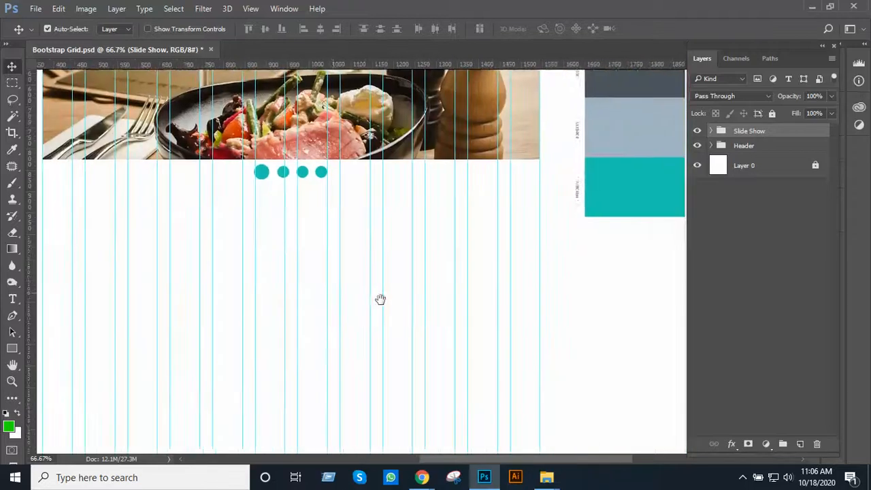
pyautogui.keyDown('alt'); pyautogui.click(389, 293); pyautogui.keyUp('alt')
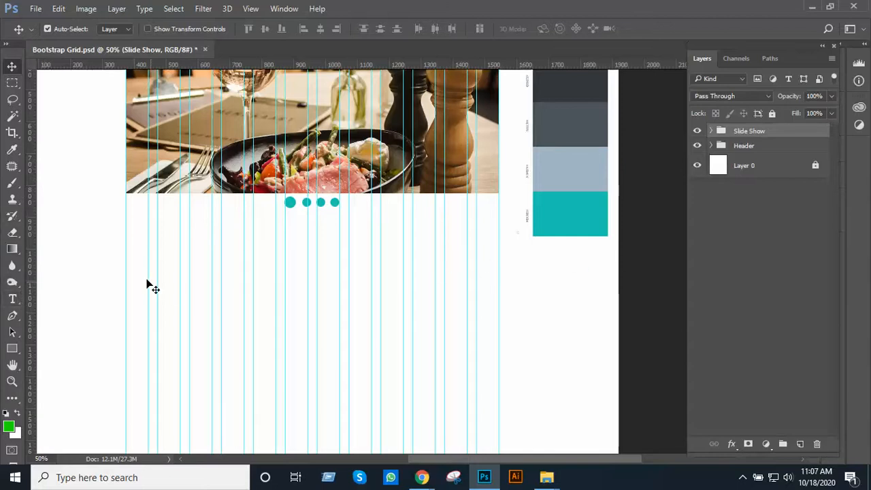
pyautogui.click(13, 300)
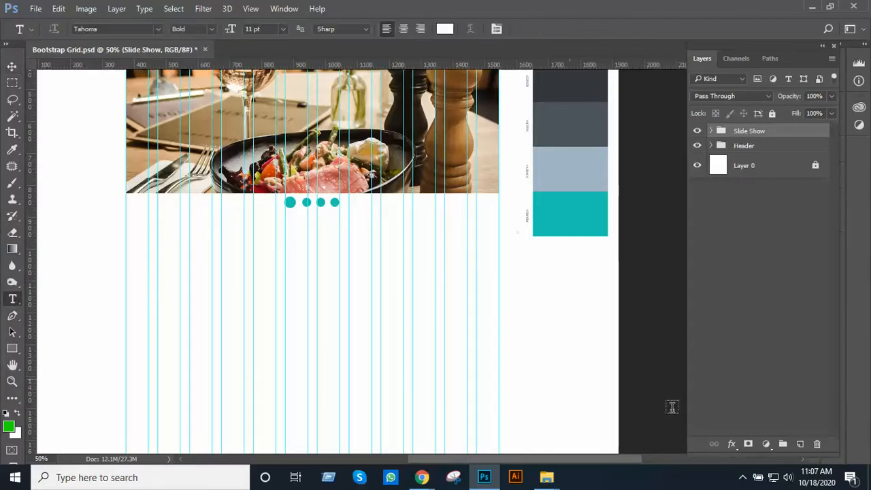
pyautogui.click(800, 444)
# Examine the header's navigation text and the empty page area below the slider dots at several magnifications
pyautogui.moveTo(285, 340); pyautogui.dragTo(503, 269)
pyautogui.keyDown('ctrl'); pyautogui.click(519, 252); pyautogui.keyUp('ctrl')
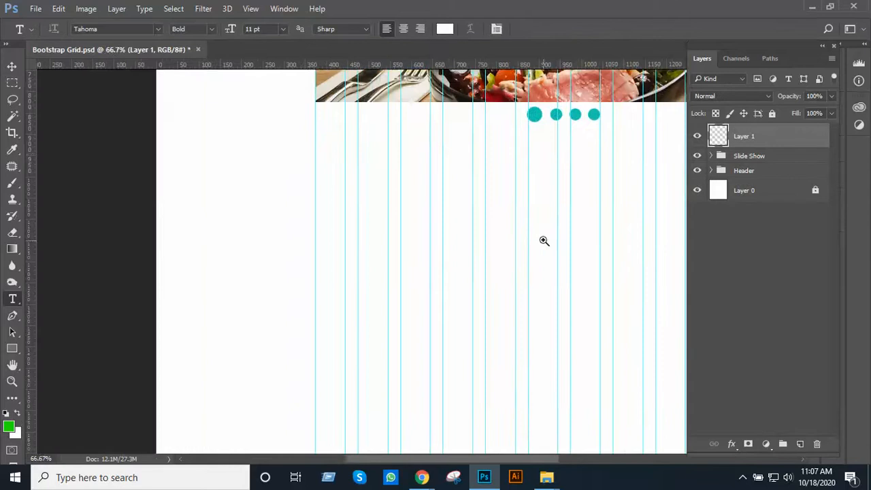
pyautogui.keyDown('ctrl'); pyautogui.click(545, 241); pyautogui.keyUp('ctrl')
pyautogui.keyDown('alt'); pyautogui.click(552, 225); pyautogui.keyUp('alt')
pyautogui.moveTo(555, 252); pyautogui.dragTo(529, 238)
pyautogui.keyDown('ctrl'); pyautogui.click(526, 307); pyautogui.keyUp('ctrl')
pyautogui.keyDown('ctrl'); pyautogui.click(527, 304); pyautogui.keyUp('ctrl')
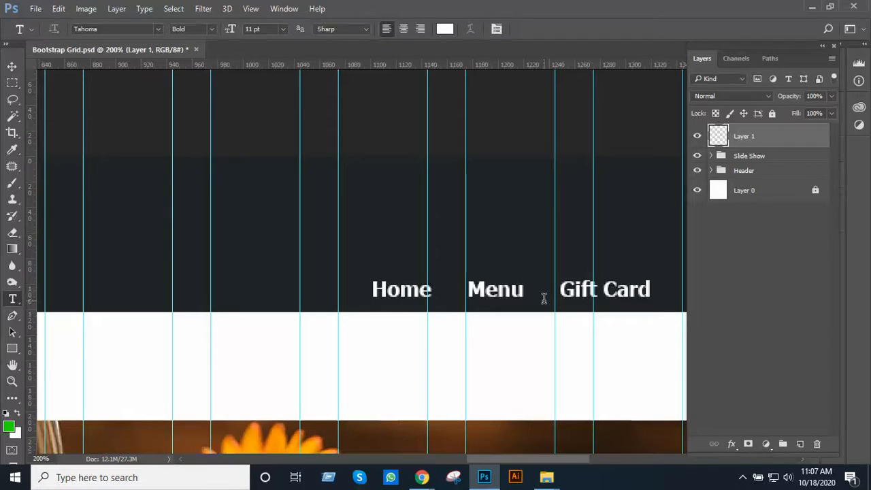
pyautogui.keyDown('alt'); pyautogui.click(529, 290); pyautogui.keyUp('alt')
pyautogui.keyDown('alt'); pyautogui.click(529, 290); pyautogui.keyUp('alt')
pyautogui.moveTo(485, 360); pyautogui.dragTo(530, 193)
pyautogui.moveTo(519, 408); pyautogui.dragTo(455, 274)
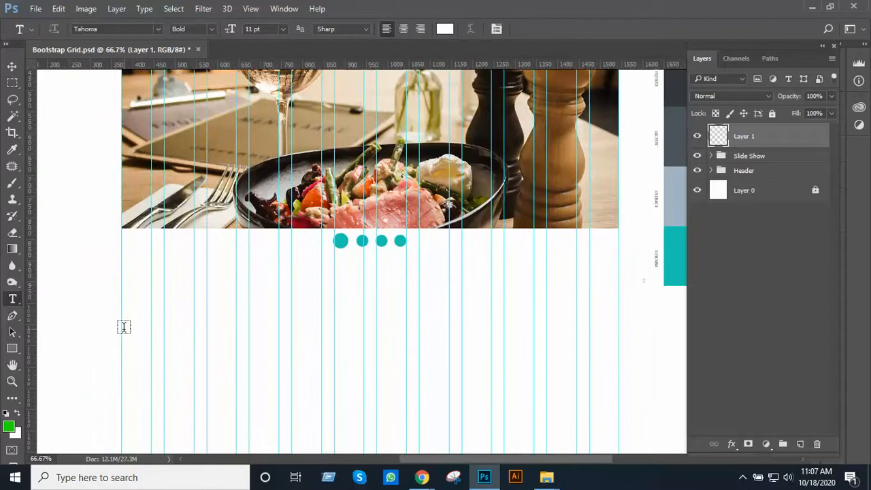
pyautogui.click(123, 327)
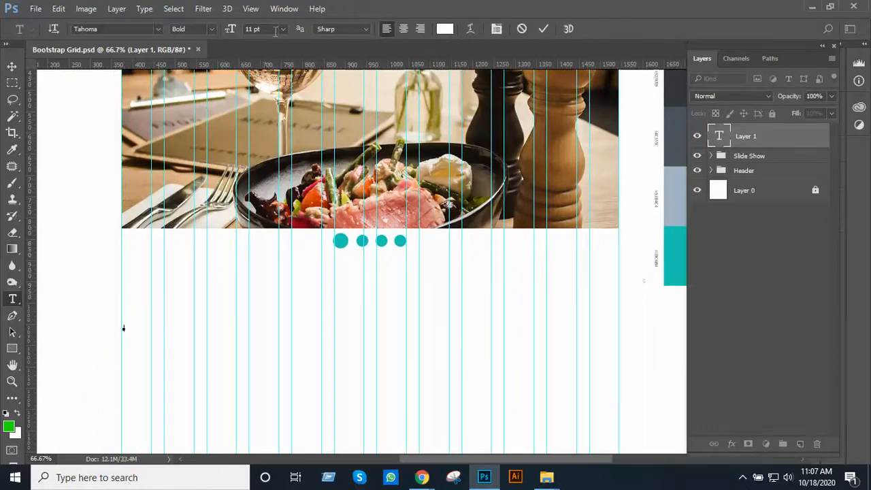
pyautogui.click(283, 29)
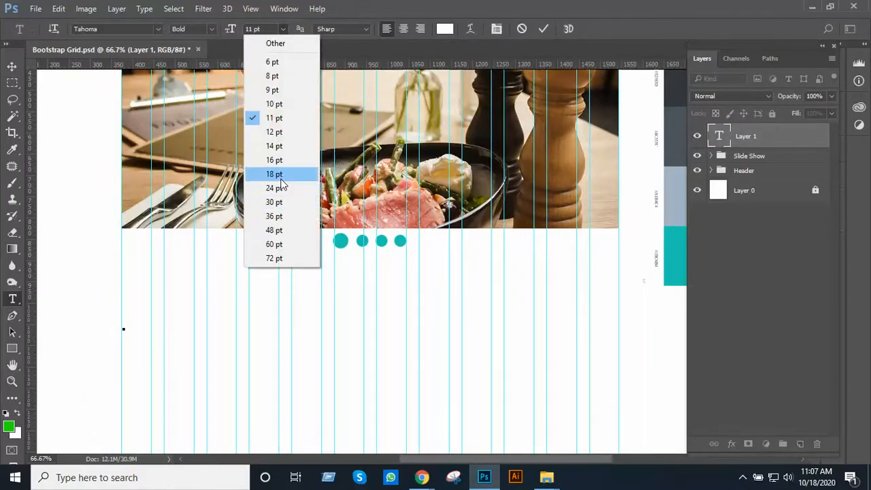
pyautogui.click(275, 174)
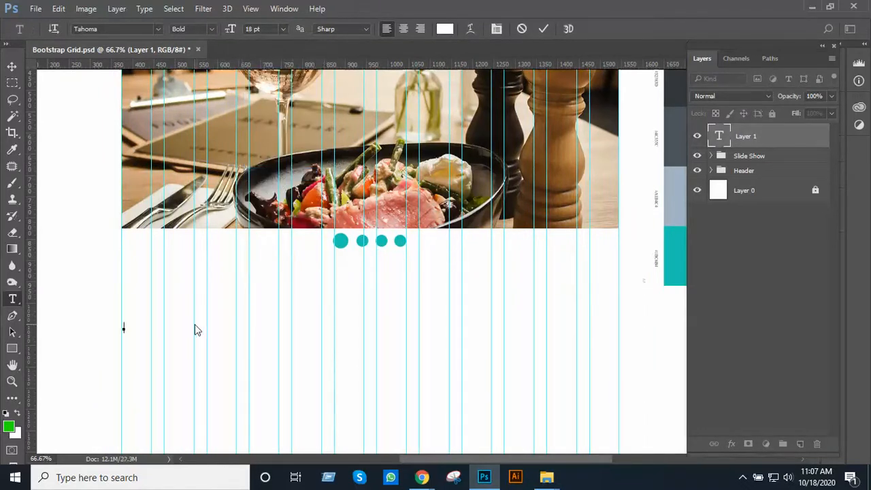
pyautogui.write('About Usto')
pyautogui.hotkey('ctrl', 'a')
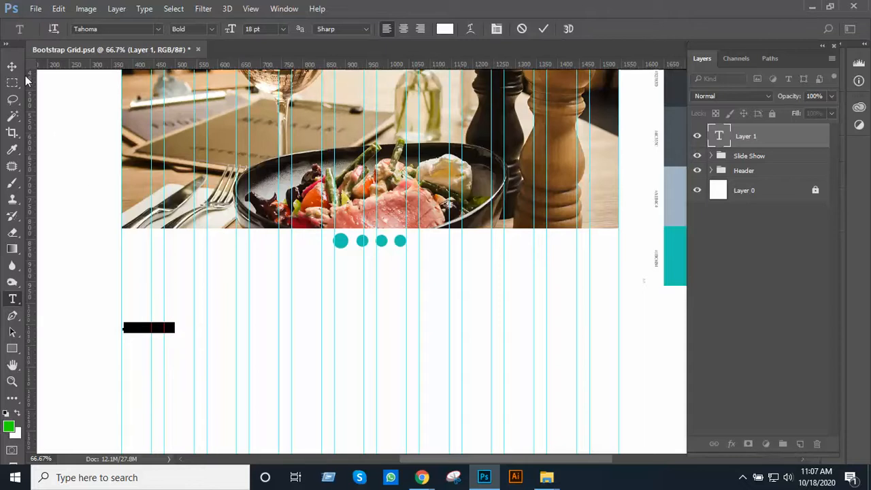
pyautogui.click(444, 28)
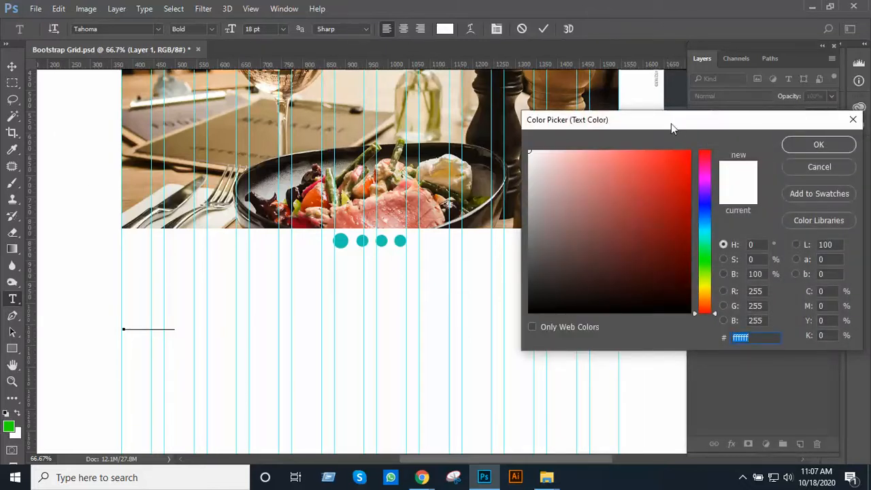
pyautogui.moveTo(671, 123); pyautogui.dragTo(559, 198)
pyautogui.click(716, 243)
pyautogui.scroll(-1, 648, 189)
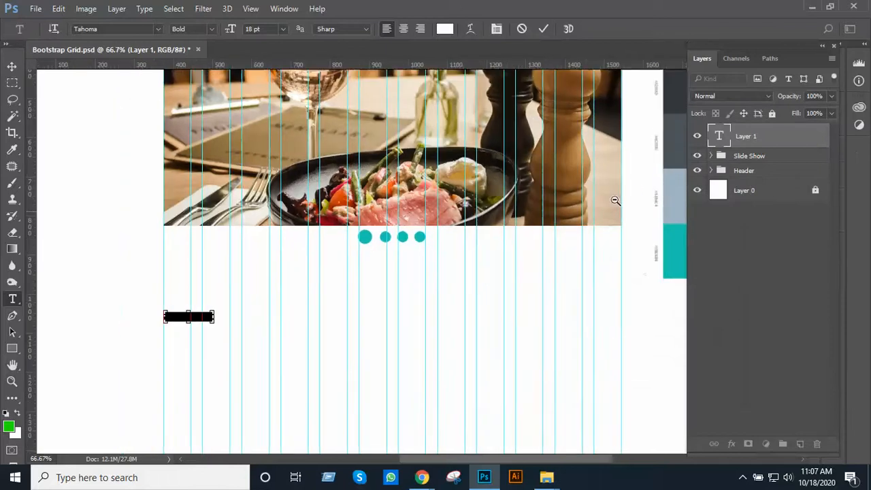
pyautogui.hotkey('ctrl', 'Return')
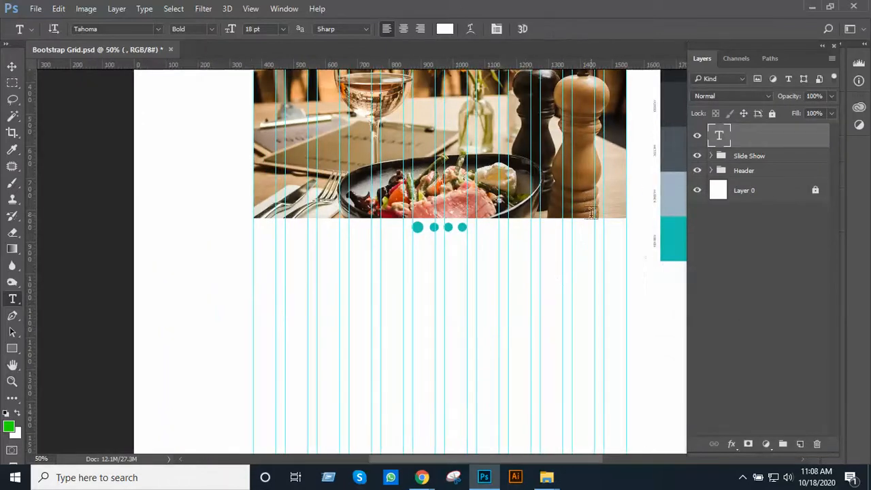
pyautogui.moveTo(586, 209); pyautogui.dragTo(516, 298)
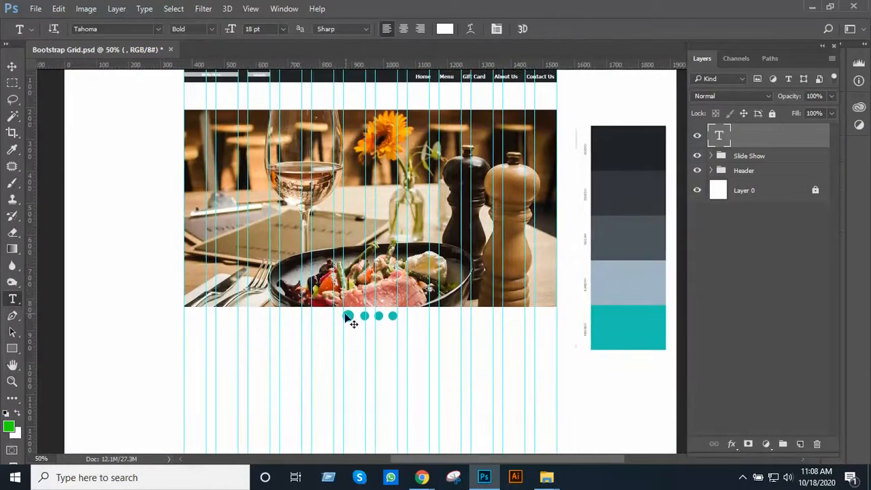
pyautogui.click(337, 317)
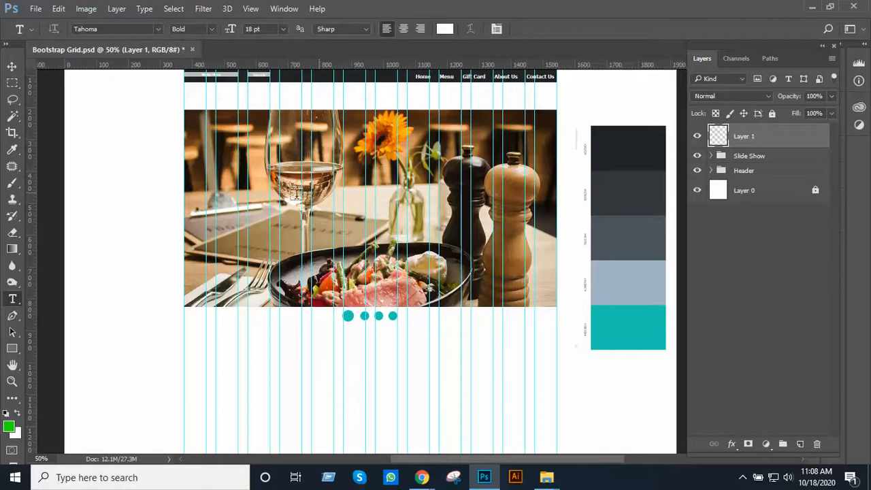
# Enter the text Special Menu below the banner and colour it #202529, sampled from the palette's darkest swatch
pyautogui.click(190, 350)
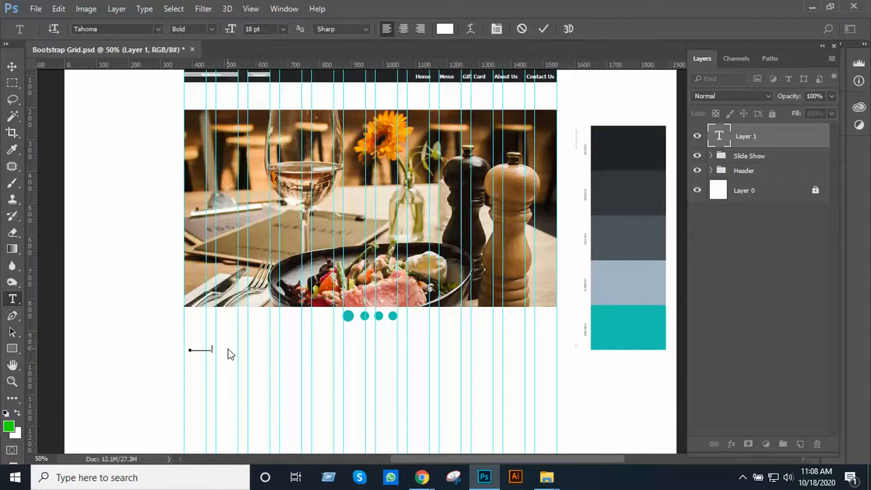
pyautogui.hotkey('ctrl', 'a')
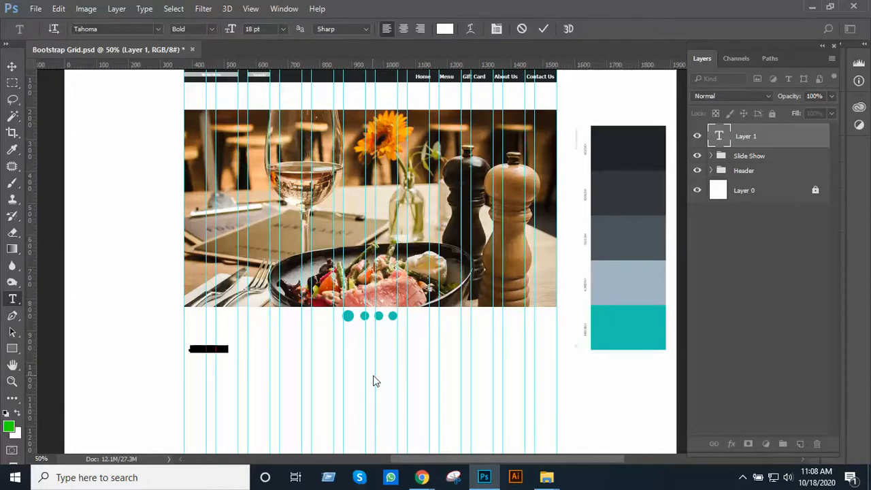
pyautogui.click(444, 29)
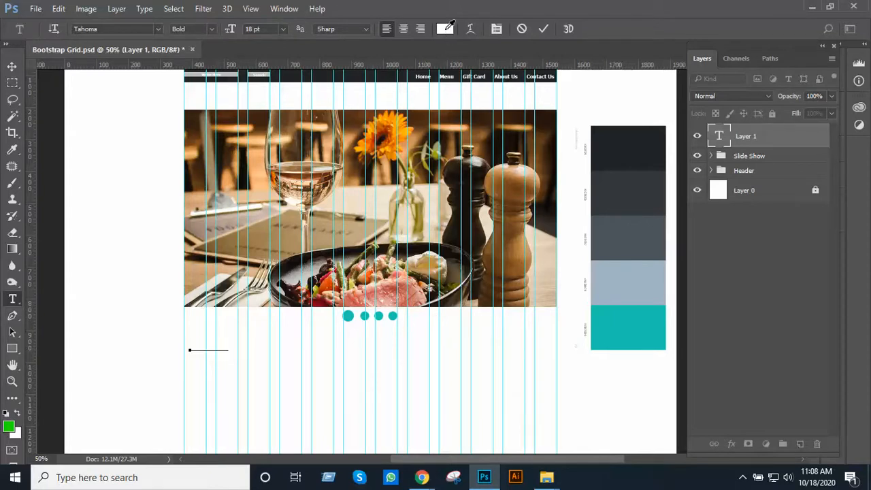
pyautogui.click(621, 146)
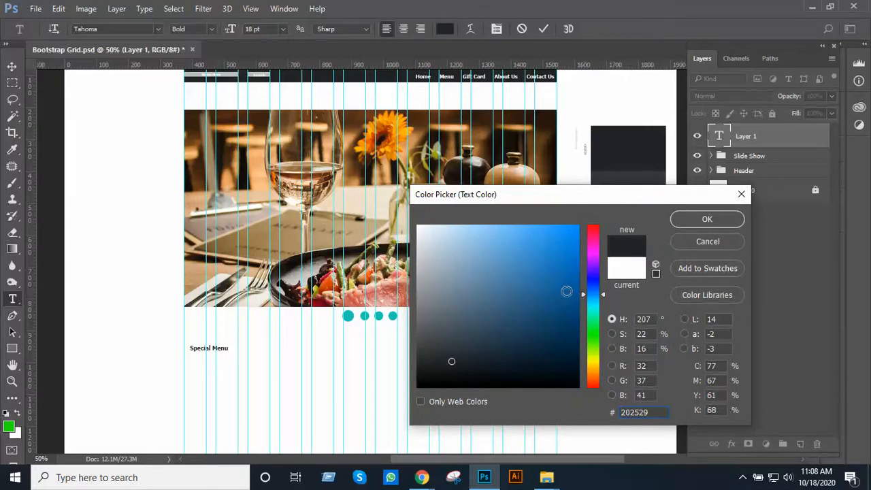
pyautogui.click(706, 219)
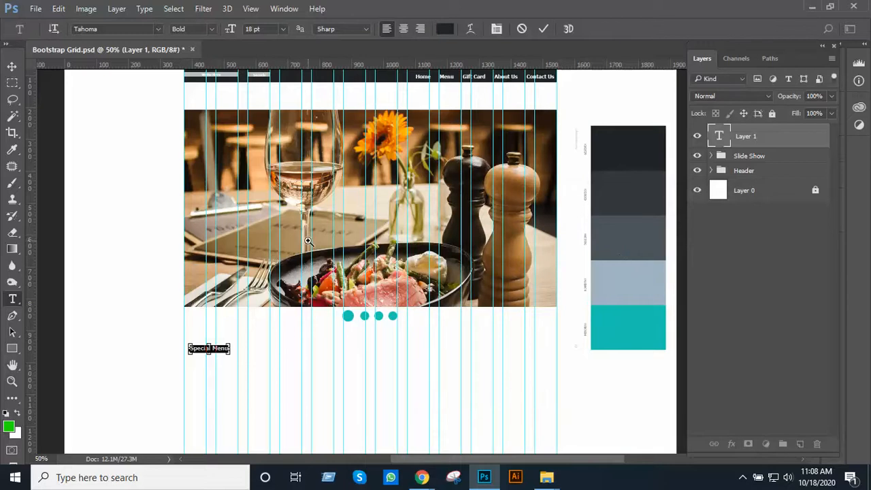
# Try to set the Special Menu text to 24 pt and undo the text entry, keeping the blank layer
pyautogui.scroll(1, 291, 252)
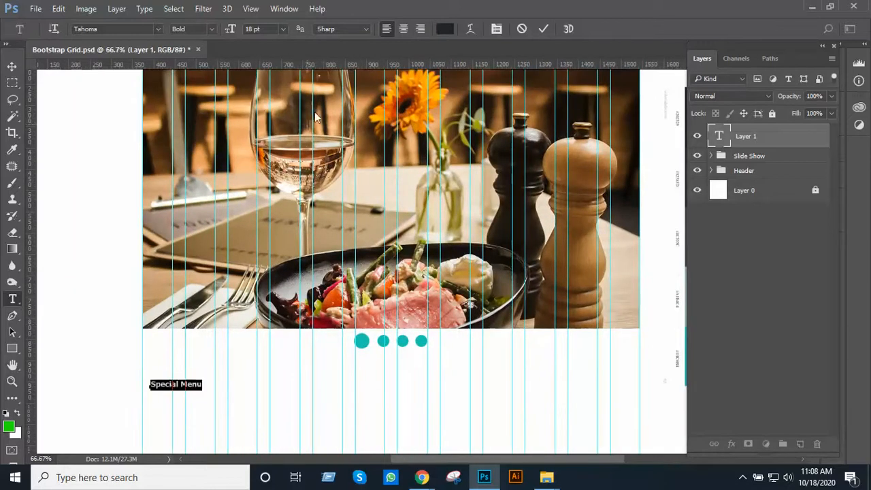
pyautogui.click(283, 29)
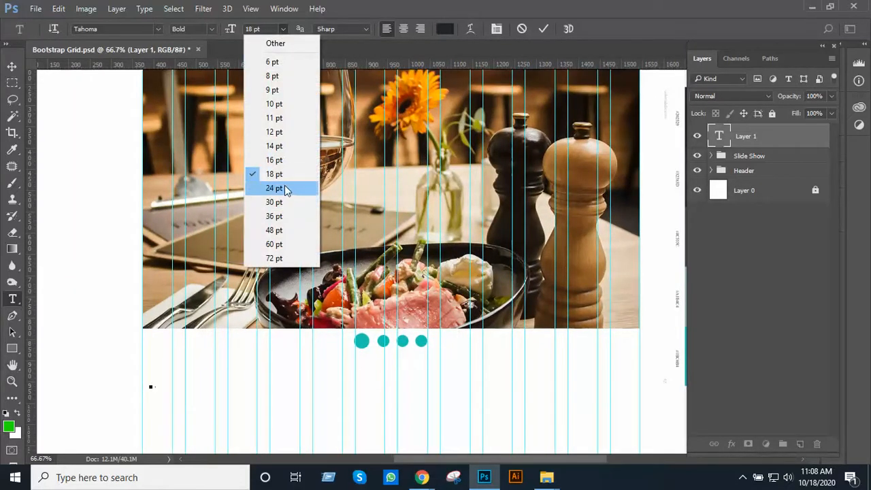
pyautogui.click(280, 187)
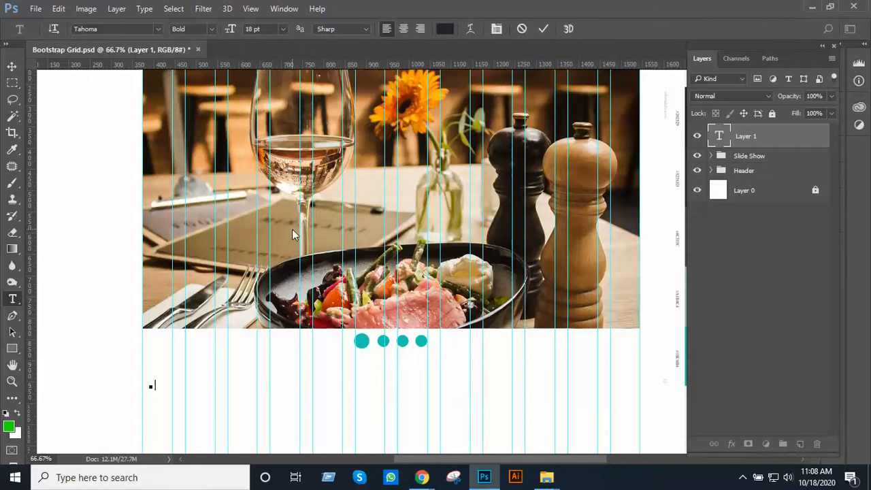
pyautogui.click(12, 66)
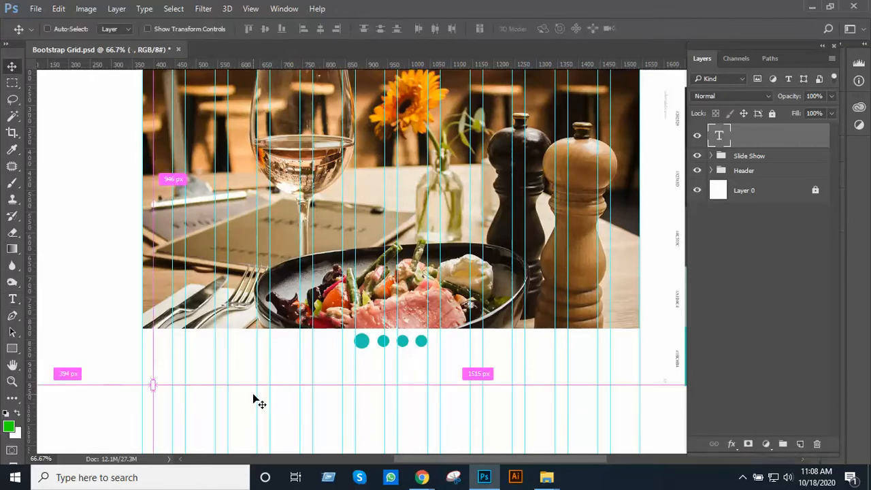
pyautogui.hotkey('ctrl', 'z')
pyautogui.keyDown('alt'); pyautogui.click(306, 395); pyautogui.keyUp('alt')
pyautogui.keyDown('alt'); pyautogui.click(306, 394); pyautogui.keyUp('alt')
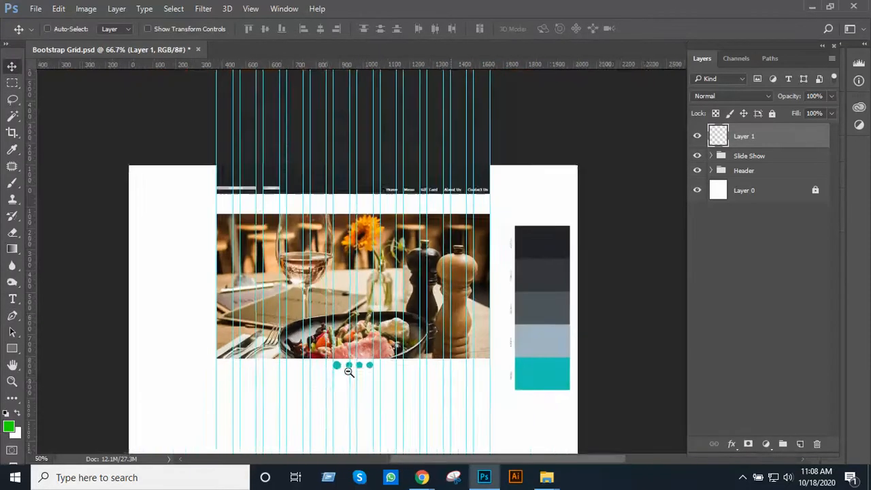
pyautogui.press('Delete')
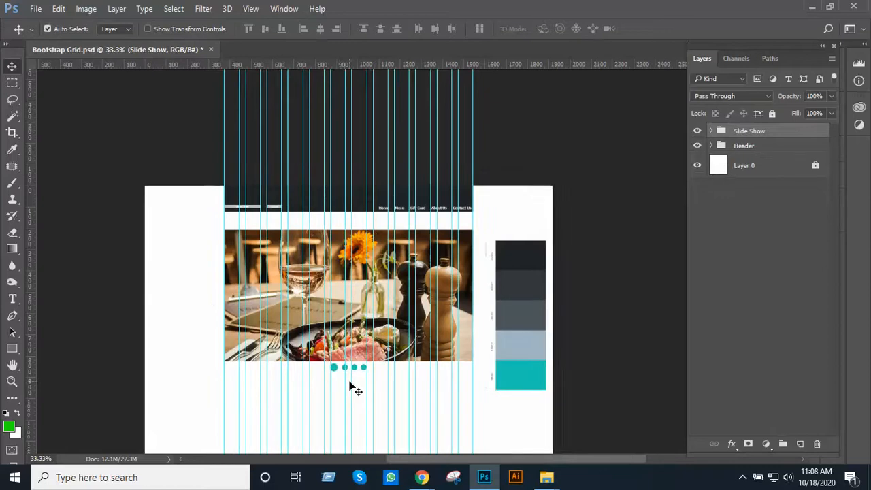
pyautogui.hotkey('ctrl', 'z')
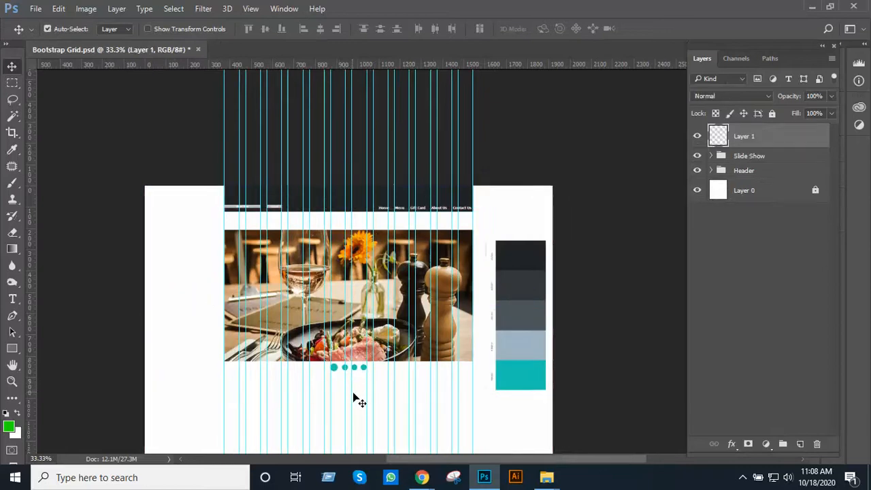
# Add the 24 pt heading "Special Menu:" below the slider dots, starting just inside the grid's first column
pyautogui.keyDown('ctrl'); pyautogui.click(365, 351); pyautogui.keyUp('ctrl')
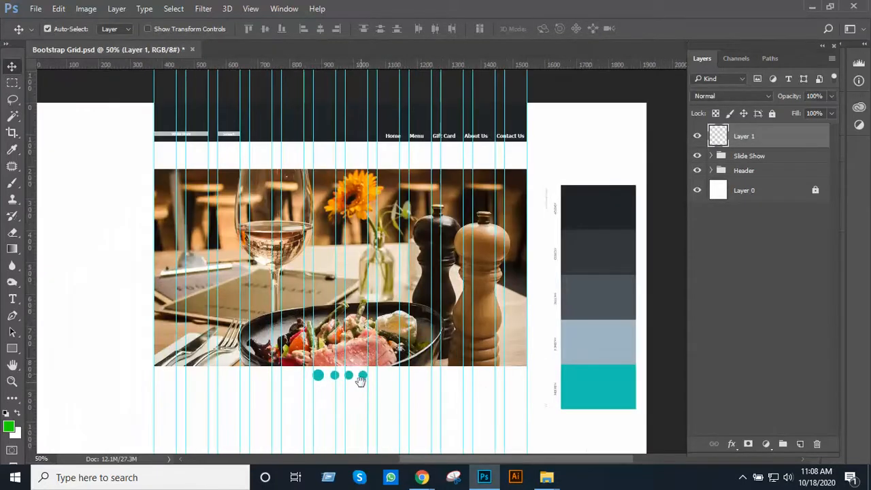
pyautogui.moveTo(361, 381); pyautogui.dragTo(392, 301)
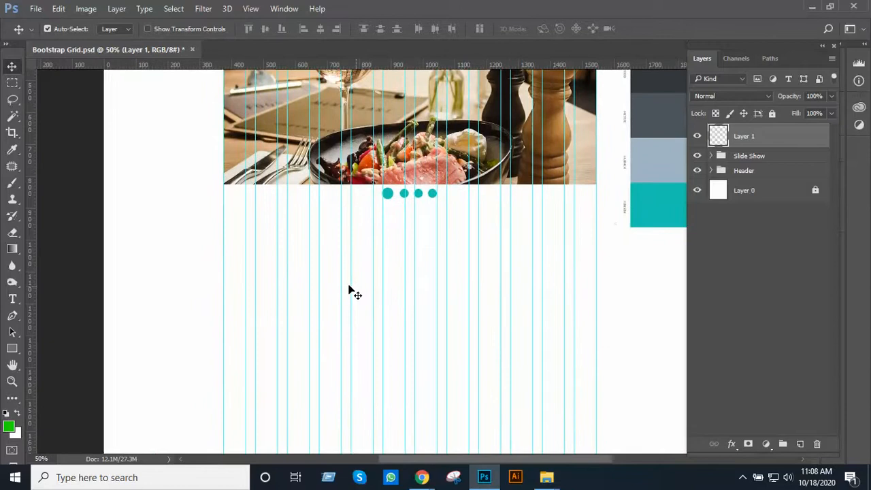
pyautogui.keyDown('ctrl'); pyautogui.click(345, 275); pyautogui.keyUp('ctrl')
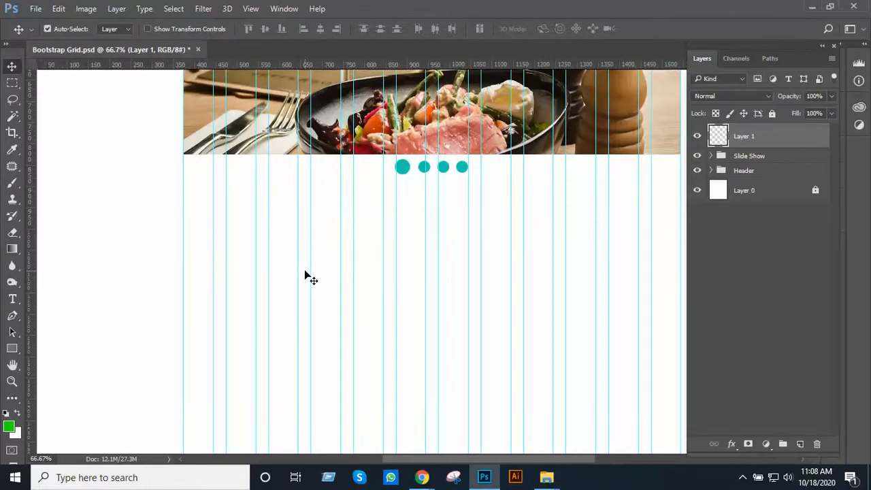
pyautogui.press('t')
pyautogui.click(196, 254)
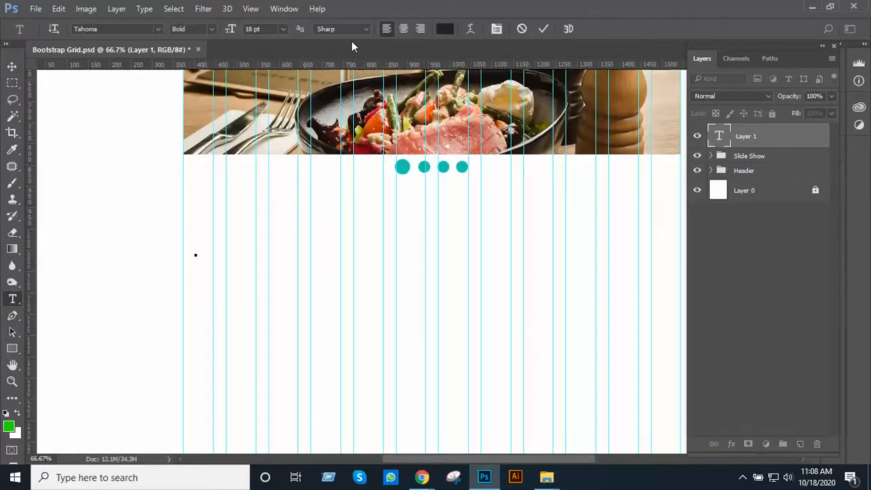
pyautogui.click(284, 29)
pyautogui.click(280, 188)
pyautogui.write('Spec')
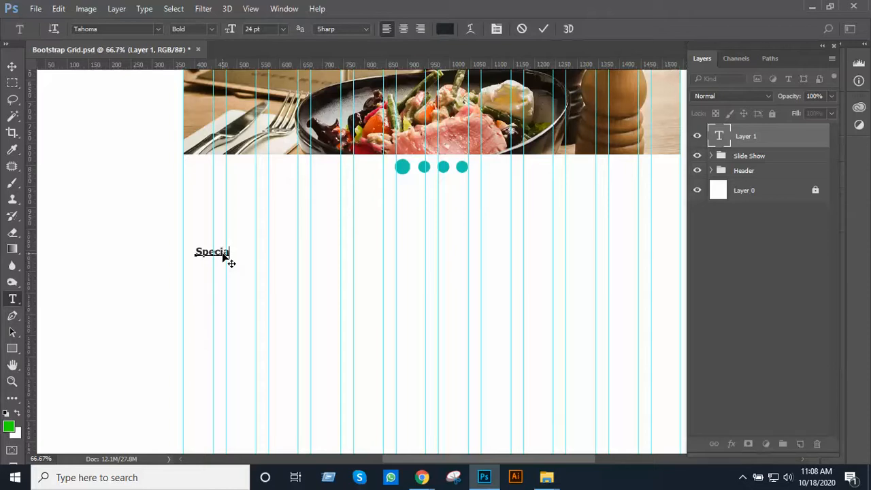
pyautogui.write('ial Menu:')
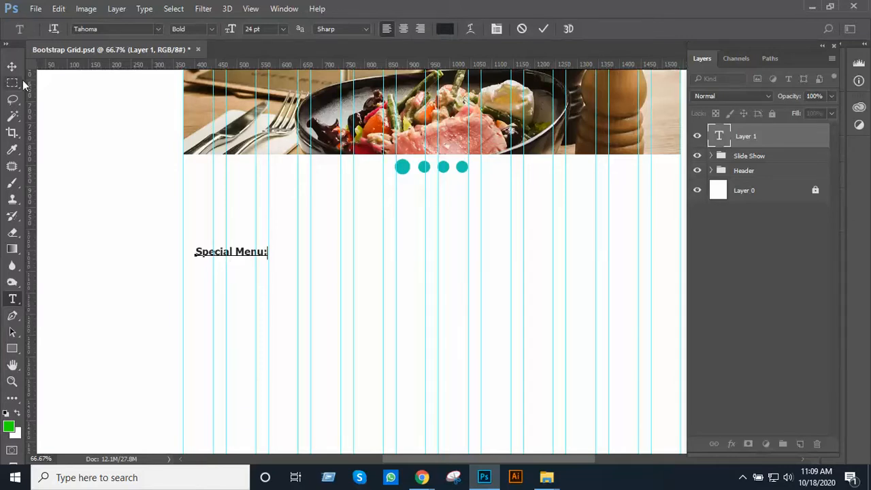
# Commit the Special Menu: text and move it down and across so its start aligns with the grid's first column guide
pyautogui.click(11, 66)
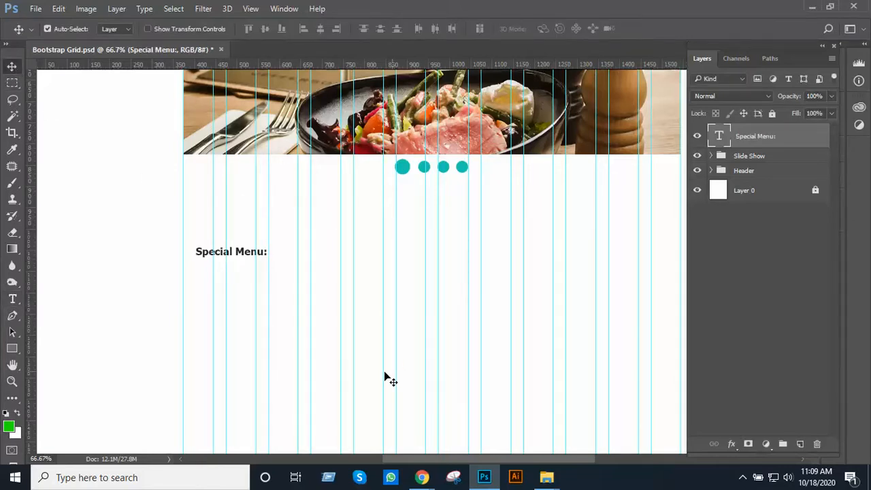
pyautogui.keyDown('ctrl'); pyautogui.click(317, 290); pyautogui.keyUp('ctrl')
pyautogui.moveTo(285, 223); pyautogui.dragTo(390, 252)
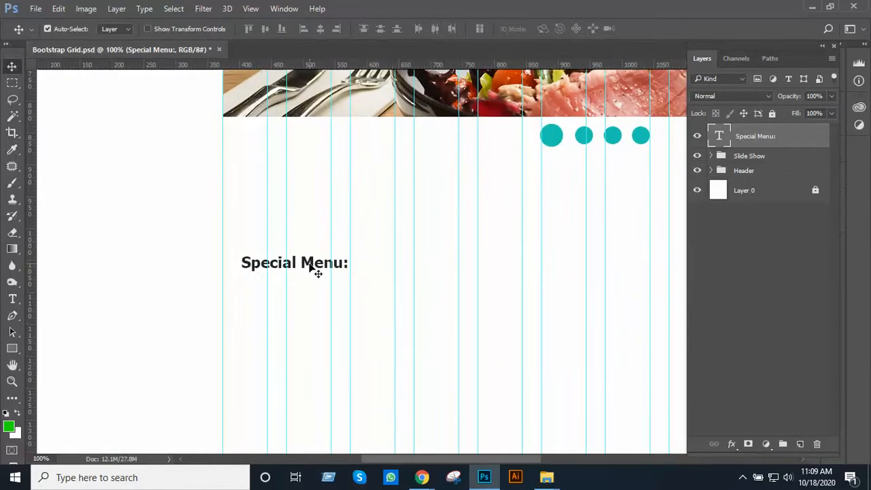
pyautogui.moveTo(310, 265); pyautogui.dragTo(287, 292)
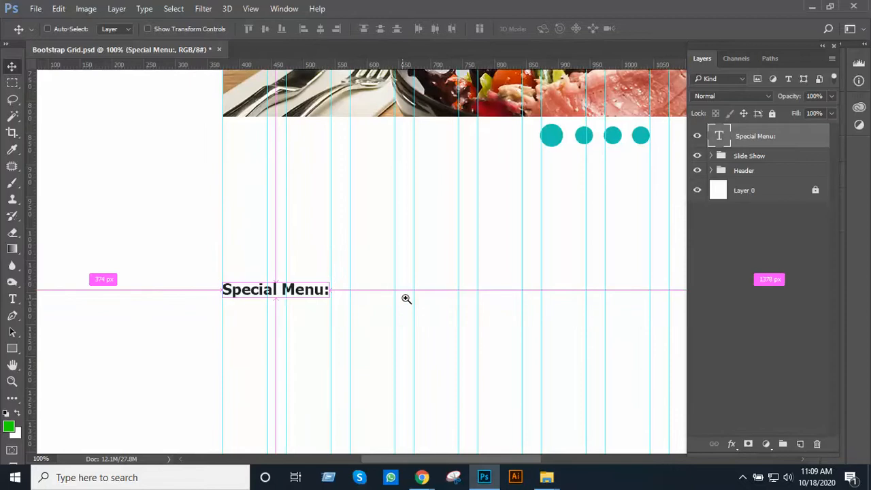
pyautogui.keyDown('ctrl'); pyautogui.keyDown('alt'); pyautogui.click(411, 298); pyautogui.keyUp('alt'); pyautogui.keyUp('ctrl')
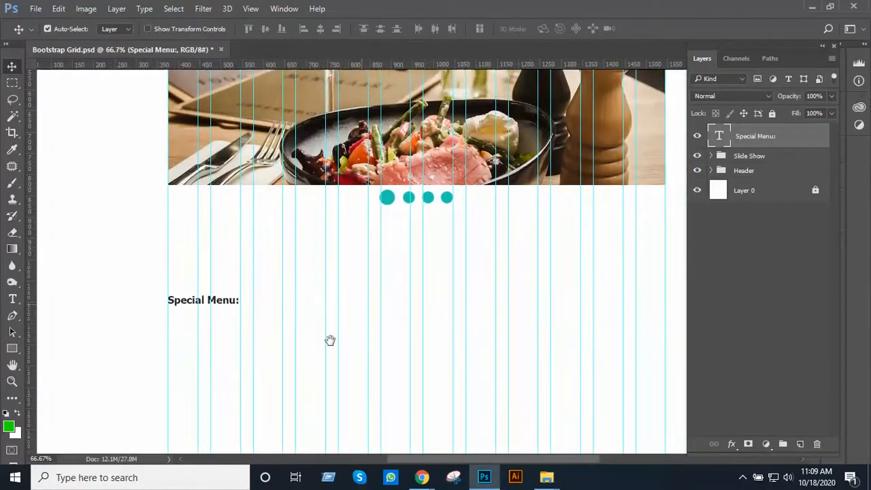
pyautogui.moveTo(360, 304); pyautogui.dragTo(323, 350)
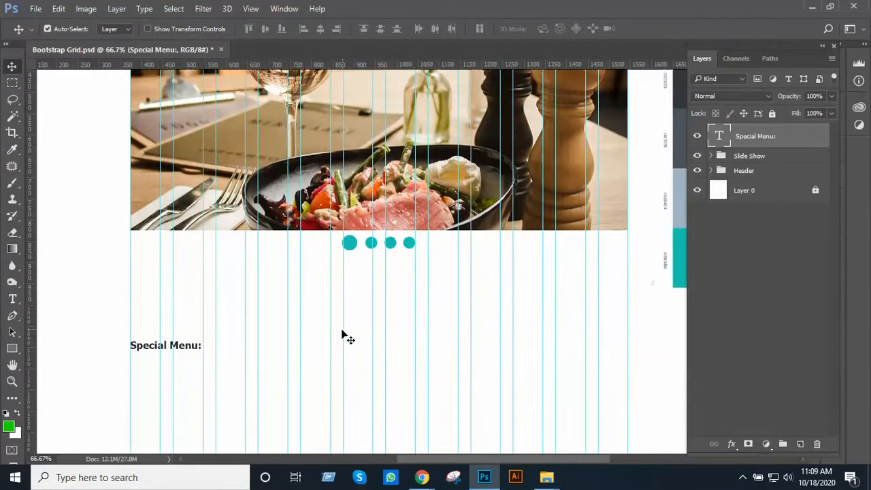
pyautogui.press('t')
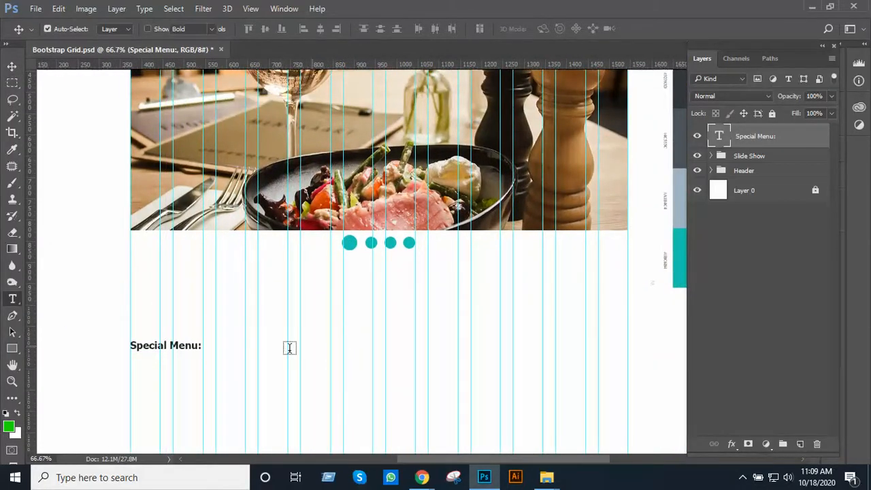
pyautogui.tripleClick(174, 342)
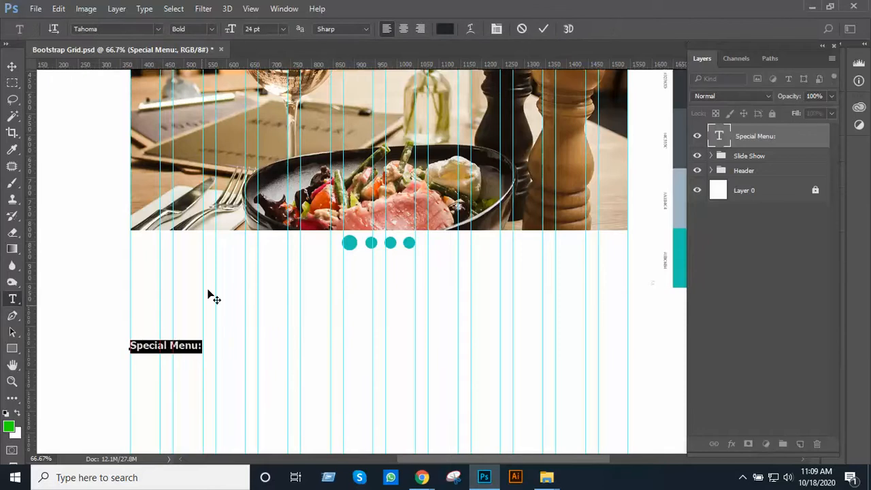
pyautogui.click(15, 69)
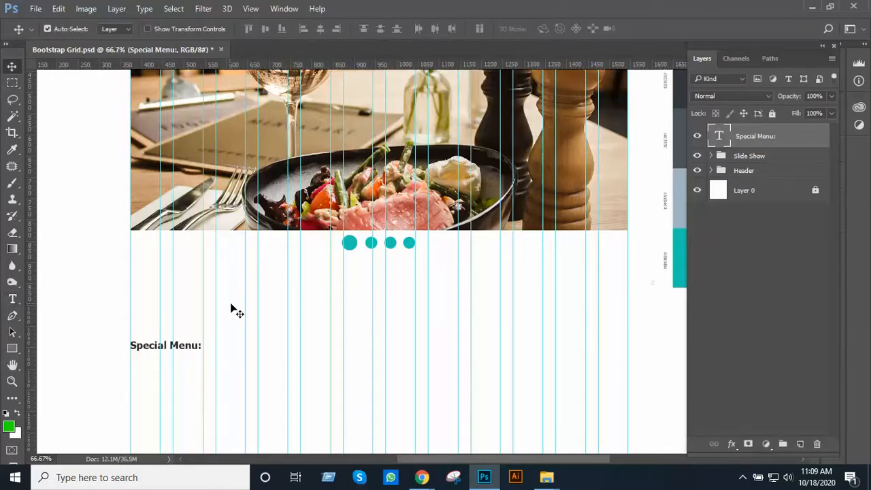
pyautogui.click(285, 322)
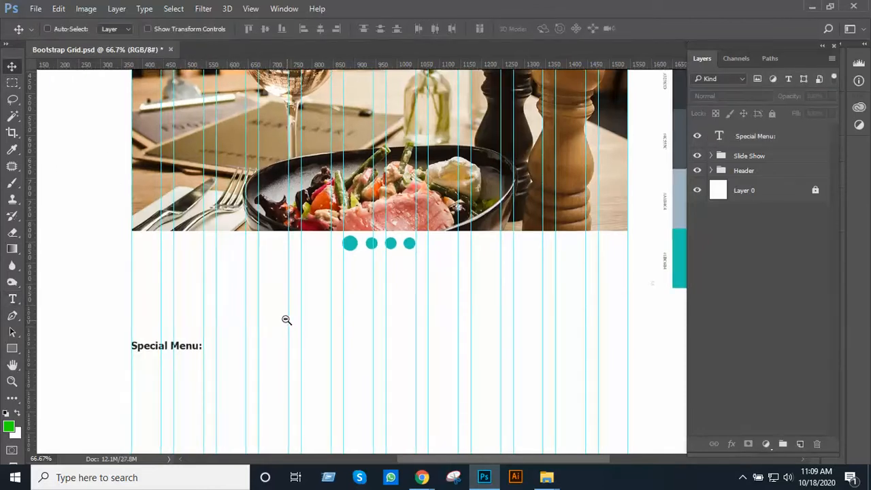
# Nudge the Special Menu: heading straight up by about 20 px towards the slider dots, keeping it on the first column guide
pyautogui.hotkey('ctrl', '-')
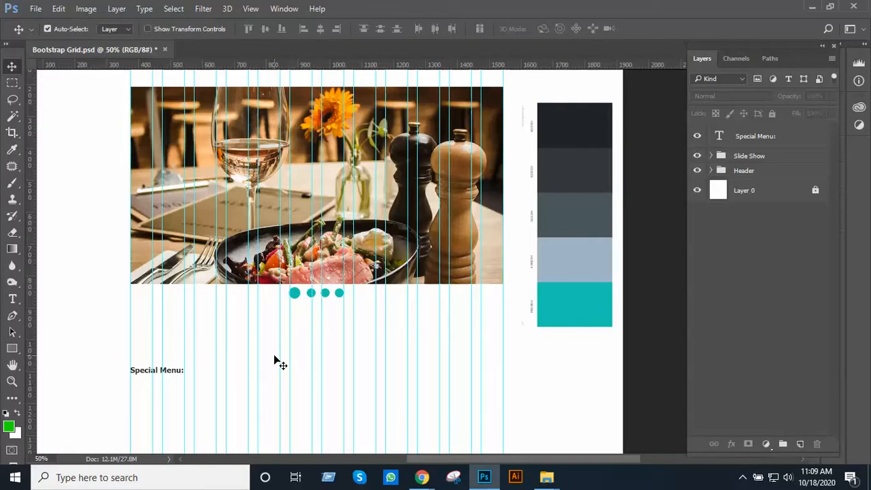
pyautogui.moveTo(319, 322); pyautogui.dragTo(476, 55)
pyautogui.keyDown('ctrl'); pyautogui.click(364, 214); pyautogui.keyUp('ctrl')
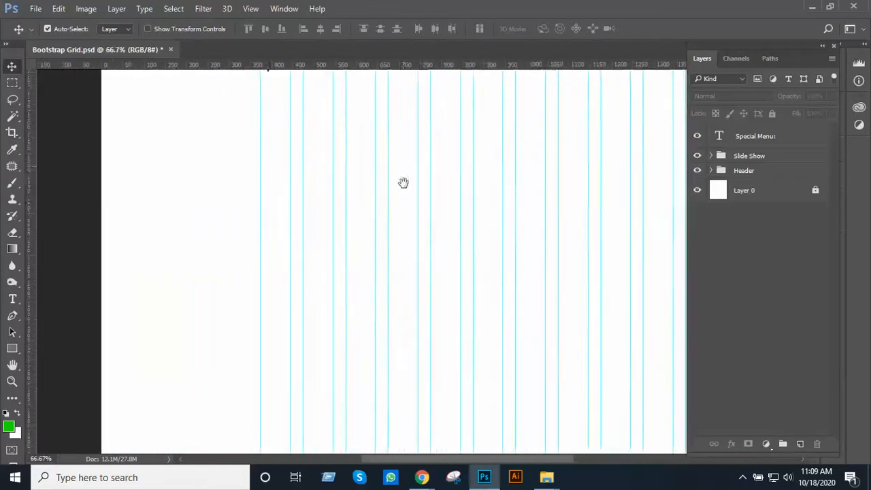
pyautogui.moveTo(402, 174); pyautogui.dragTo(371, 351)
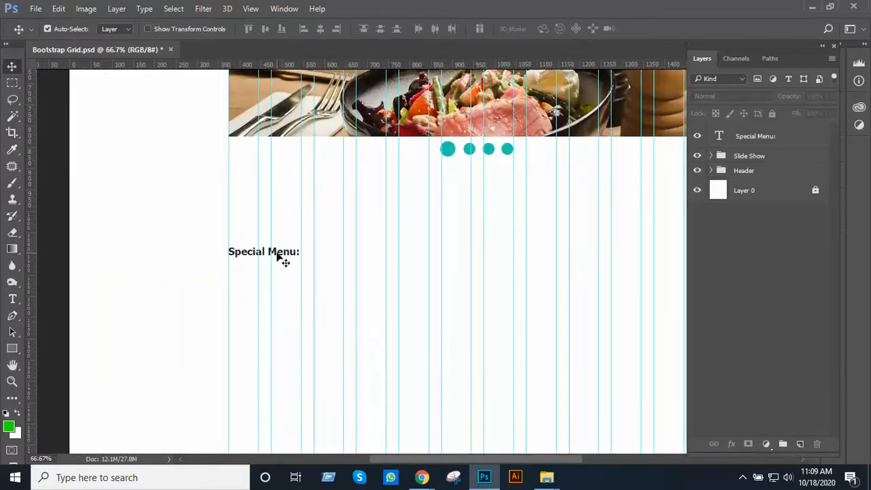
pyautogui.click(280, 257)
pyautogui.press('Up')
pyautogui.press('Up')
pyautogui.press('Up')
pyautogui.press('Up')
pyautogui.press('Up')
pyautogui.press('Up')
pyautogui.press('Up')
pyautogui.press('Up')
pyautogui.press('Up')
pyautogui.press('Up')
pyautogui.press('Up')
pyautogui.press('Up')
pyautogui.press('Up')
pyautogui.press('Up')
pyautogui.press('Up')
pyautogui.press('Up')
pyautogui.press('Up')
pyautogui.press('Up')
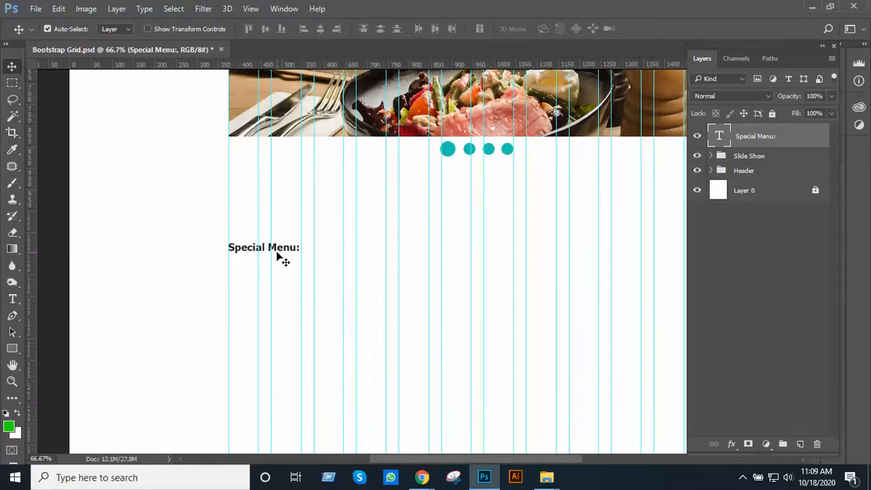
pyautogui.press('Up')
pyautogui.press('Up')
pyautogui.press('Up')
pyautogui.press('Up')
pyautogui.press('Up')
pyautogui.press('Up')
pyautogui.press('Up')
pyautogui.press('Up')
pyautogui.press('Up')
pyautogui.press('Up')
pyautogui.press('Up')
pyautogui.press('Up')
pyautogui.press('Up')
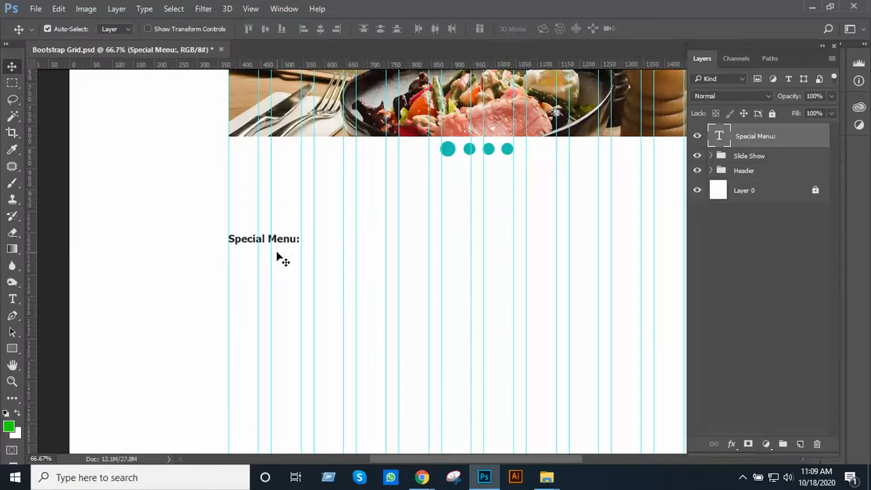
pyautogui.press('ctrl')
pyautogui.keyDown('ctrl'); pyautogui.keyDown('alt'); pyautogui.click(343, 245); pyautogui.keyUp('alt'); pyautogui.keyUp('ctrl')
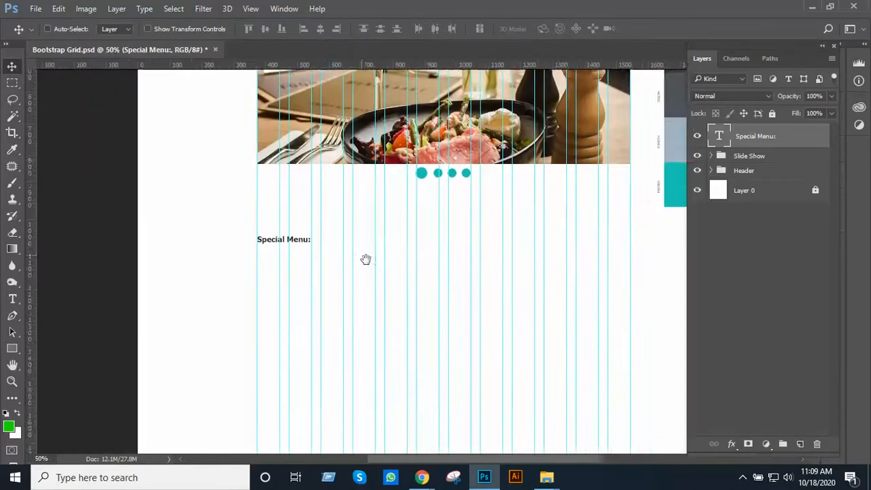
pyautogui.moveTo(366, 261); pyautogui.dragTo(325, 307)
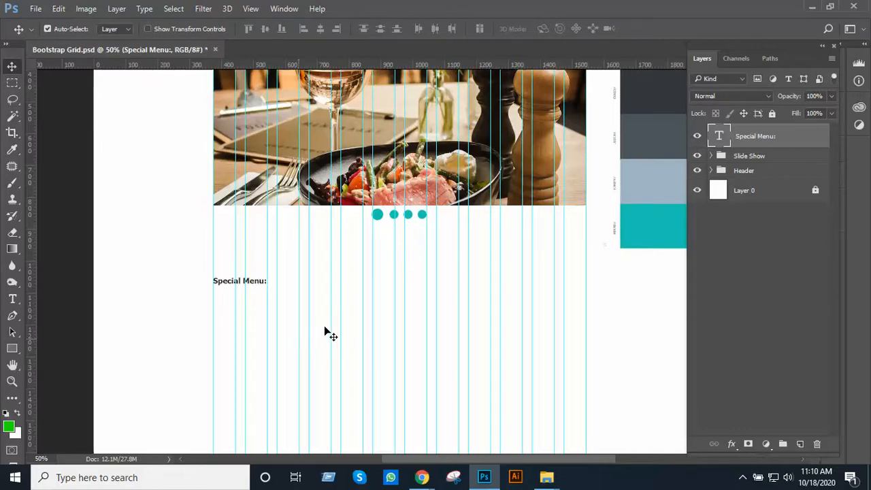
pyautogui.keyDown('ctrl'); pyautogui.click(356, 299); pyautogui.keyUp('ctrl')
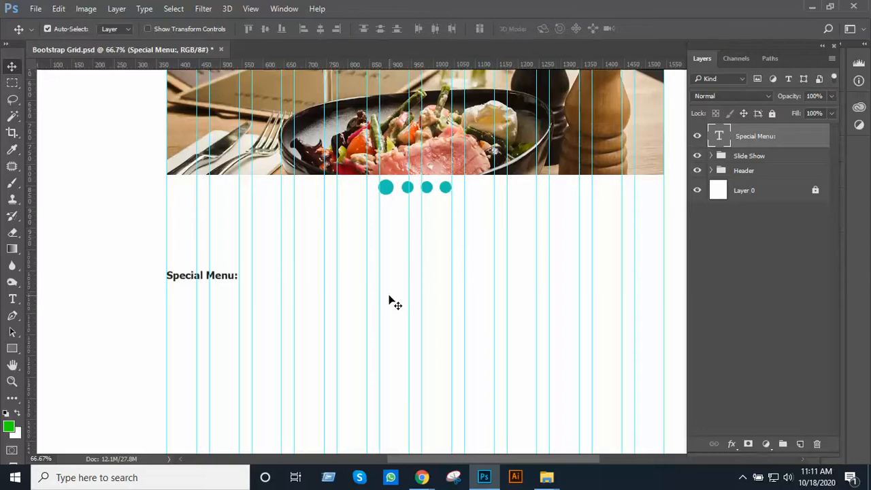
# Try a 270 × 192 px green rectangle below the Special Menu: heading, spanning the first three grid columns, and delete it
pyautogui.press('space')
pyautogui.moveTo(367, 256); pyautogui.dragTo(401, 136)
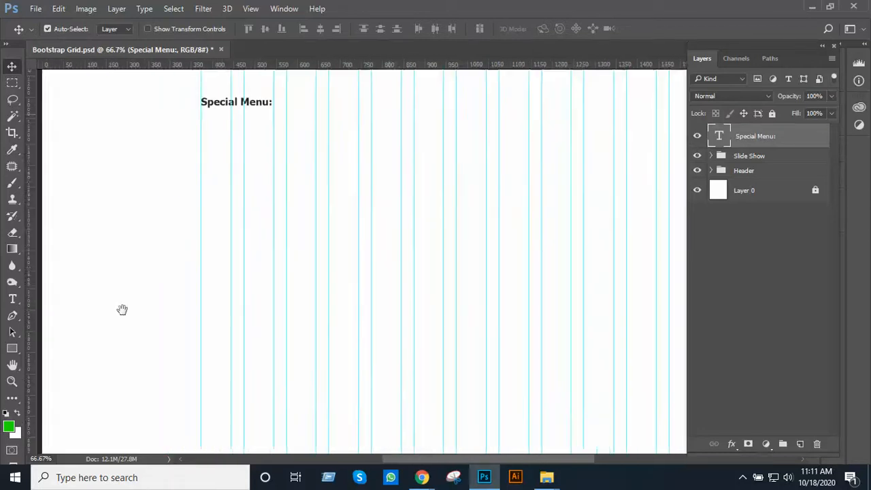
pyautogui.click(15, 350)
pyautogui.press('space')
pyautogui.moveTo(221, 299); pyautogui.dragTo(173, 429)
pyautogui.moveTo(293, 216); pyautogui.dragTo(264, 338)
pyautogui.hotkey('ctrl', 'space')
pyautogui.keyDown('ctrl'); pyautogui.click(265, 364); pyautogui.keyUp('ctrl')
pyautogui.moveTo(292, 312); pyautogui.dragTo(424, 218)
pyautogui.hotkey('ctrl', 'space')
pyautogui.keyDown('ctrl'); pyautogui.click(315, 231); pyautogui.keyUp('ctrl')
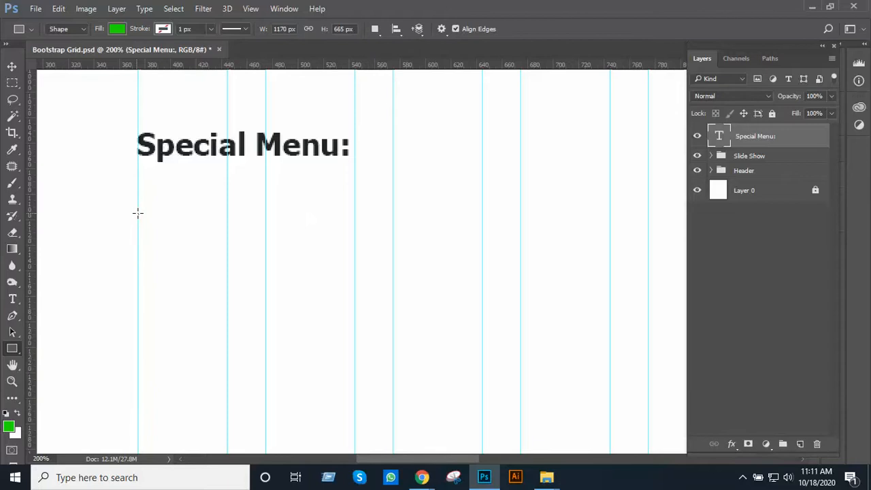
pyautogui.moveTo(137, 212); pyautogui.dragTo(481, 454)
pyautogui.scroll(-1, 361, 279)
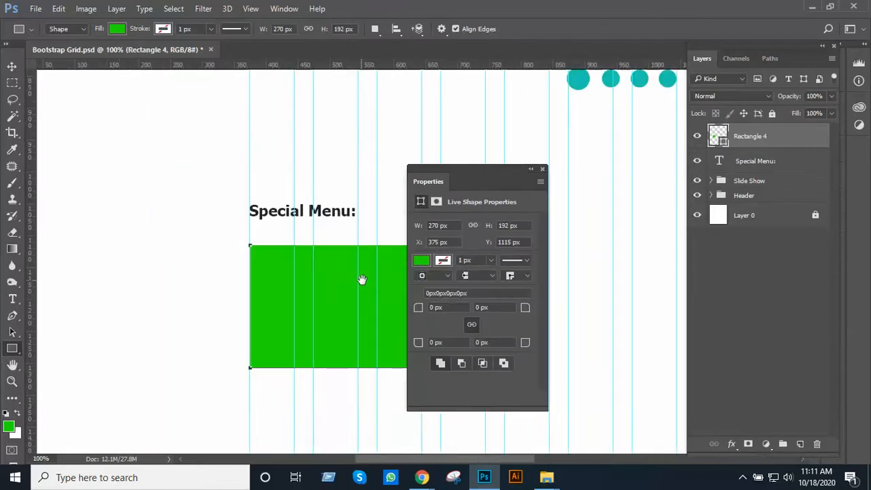
pyautogui.click(531, 169)
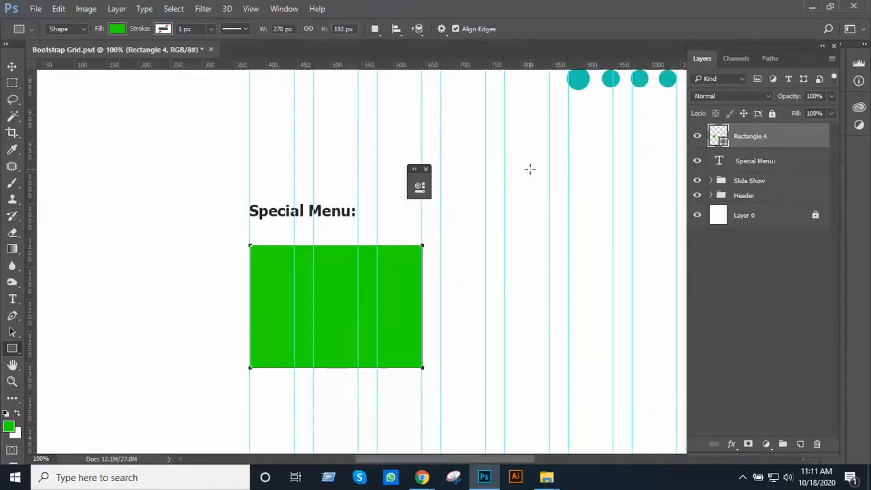
pyautogui.press('Delete')
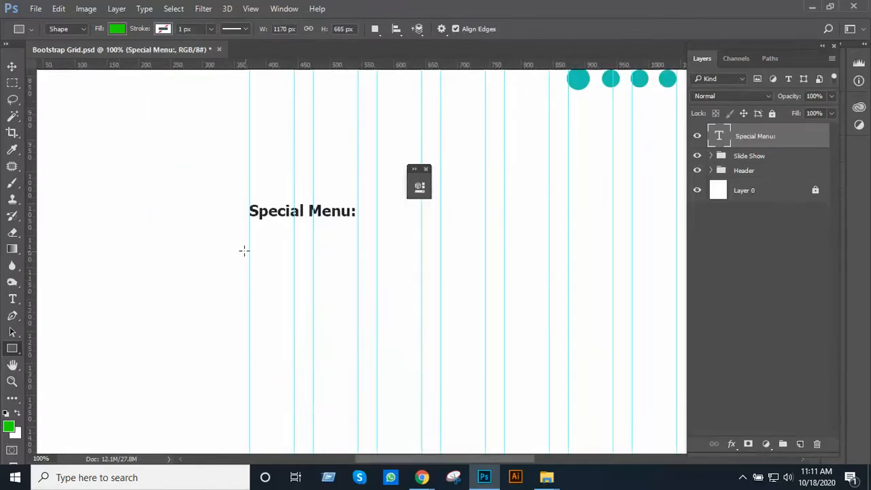
# Draw a green square of about 268 × 268 px below the Special Menu: heading, spanning the first three grid columns
pyautogui.moveTo(249, 251)
pyautogui.mouseDown()
pyautogui.moveTo(301, 282)
pyautogui.moveTo(470, 420)
pyautogui.moveTo(463, 421)
pyautogui.mouseUp()
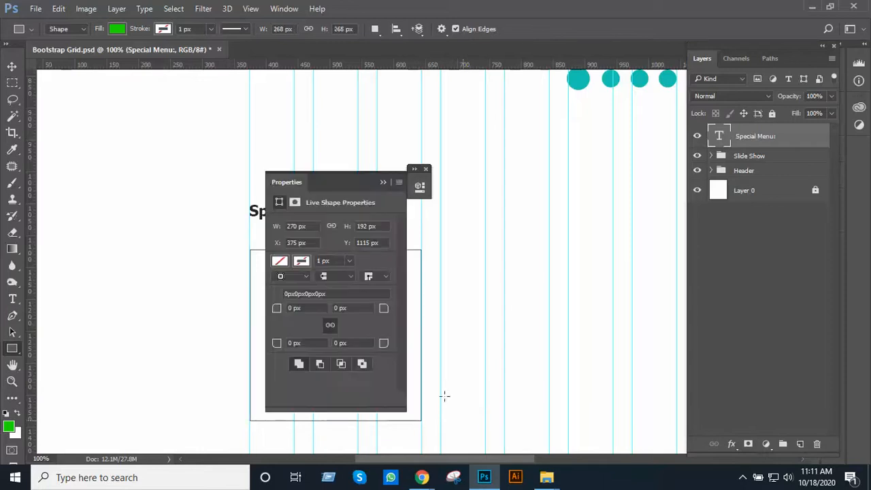
pyautogui.click(382, 183)
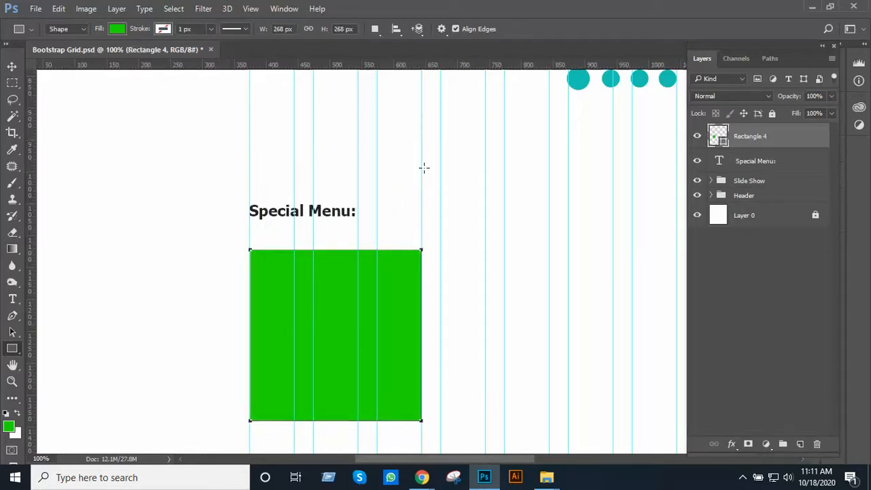
pyautogui.scroll(1, 426, 278)
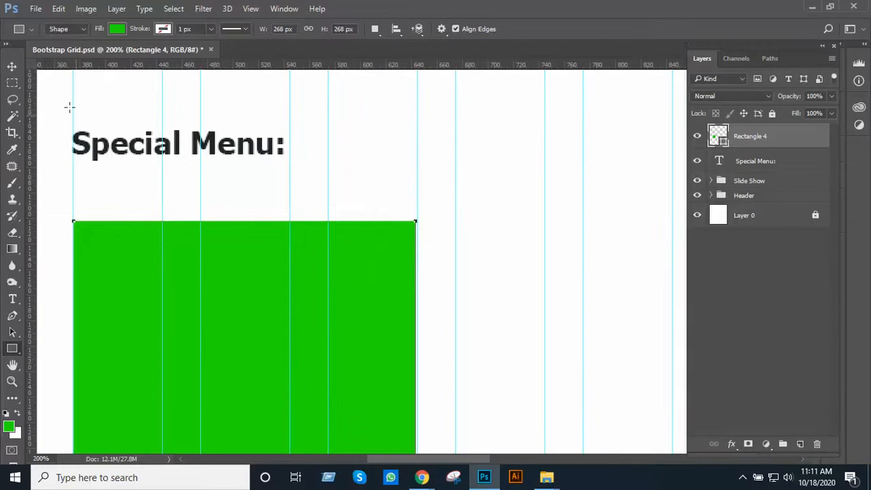
# Nudge the green square straight up by about 13 px towards the Special Menu: heading
pyautogui.click(12, 66)
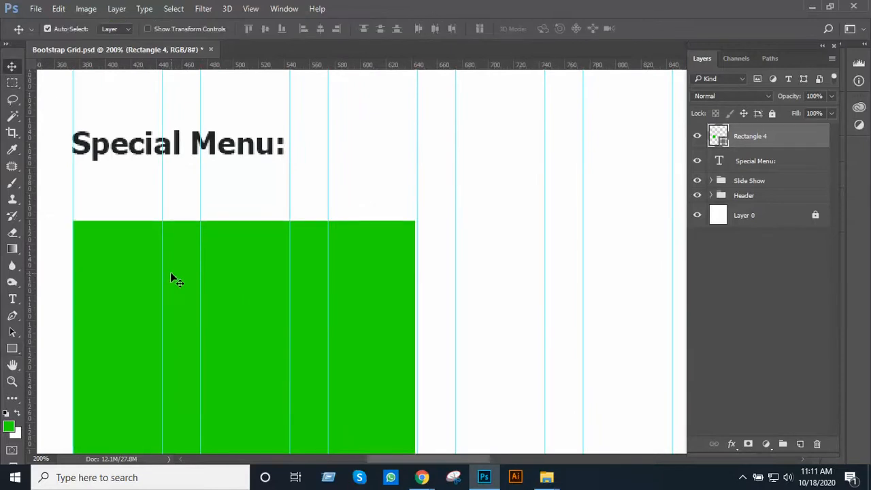
pyautogui.press('Up')
pyautogui.press('Up')
pyautogui.press('Up')
pyautogui.press('Up')
pyautogui.press('Up')
pyautogui.press('Up')
pyautogui.press('Up')
pyautogui.press('Up')
pyautogui.press('Up')
pyautogui.press('Up')
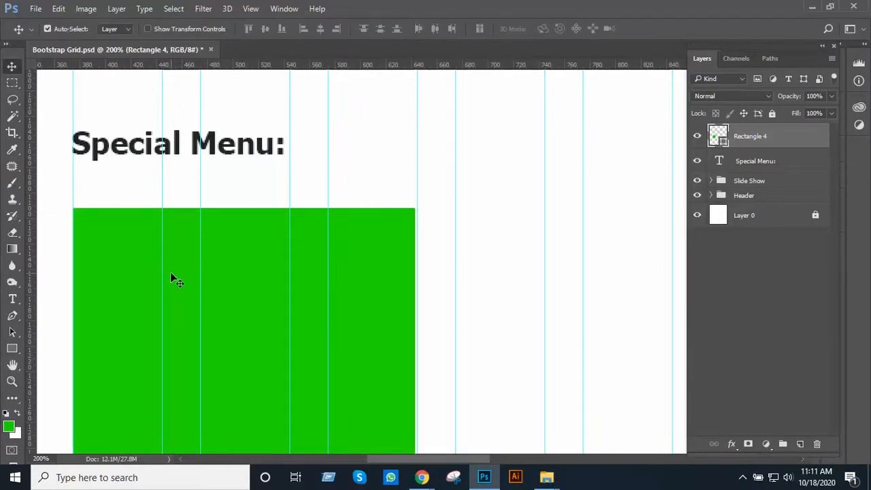
pyautogui.press('Up')
pyautogui.press('Up')
pyautogui.press('Up')
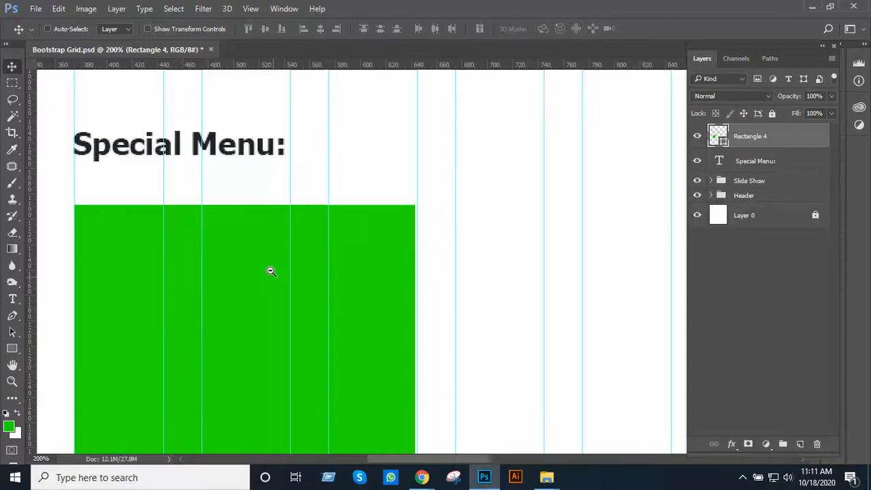
# Duplicate the green square three times in a row, aligning each copy with the next three grid columns, and deselect
pyautogui.keyDown('ctrl'); pyautogui.keyDown('alt'); pyautogui.click(271, 271); pyautogui.keyUp('alt'); pyautogui.keyUp('ctrl')
pyautogui.moveTo(356, 253); pyautogui.dragTo(313, 211)
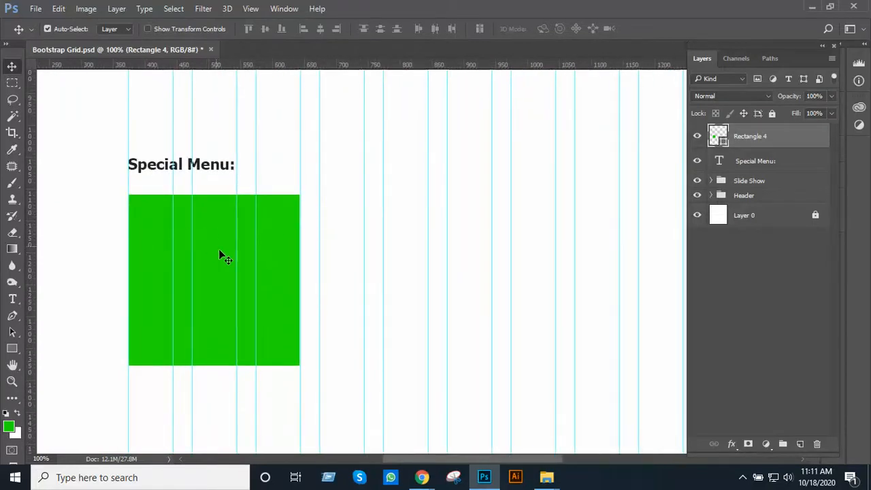
pyautogui.moveTo(221, 275); pyautogui.dragTo(411, 300)
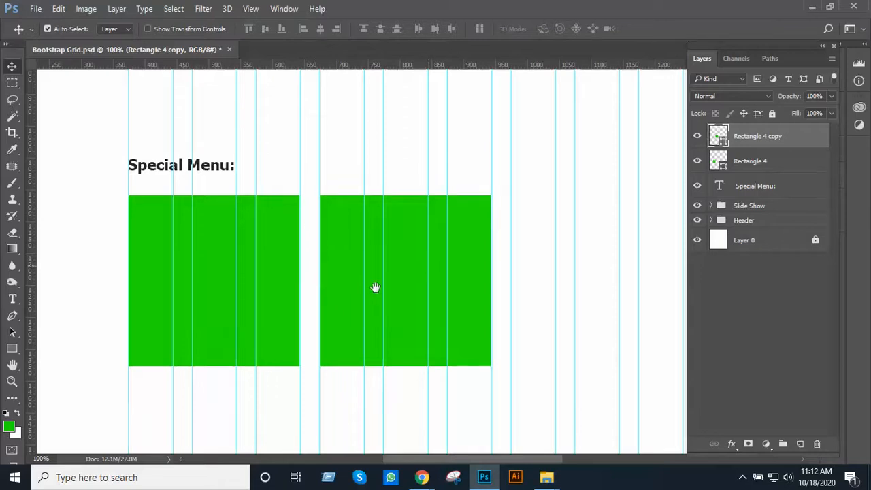
pyautogui.moveTo(375, 287); pyautogui.dragTo(574, 325)
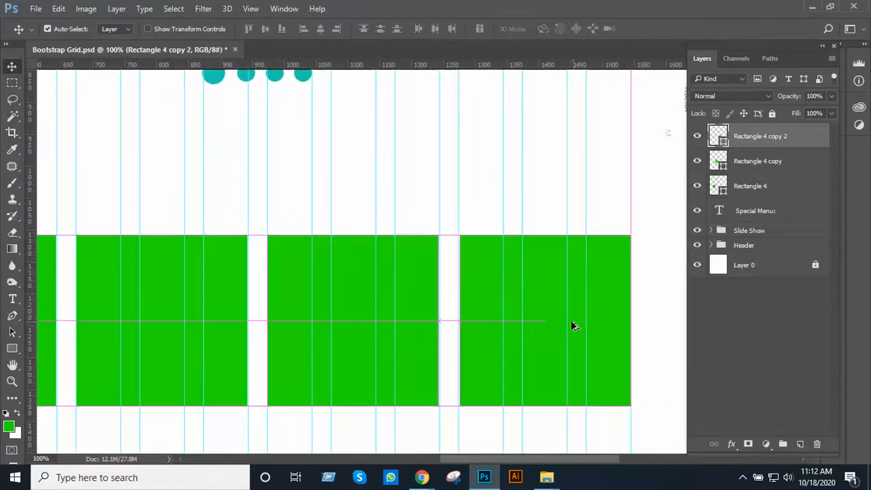
pyautogui.click(596, 207)
pyautogui.scroll(-2, 484, 255)
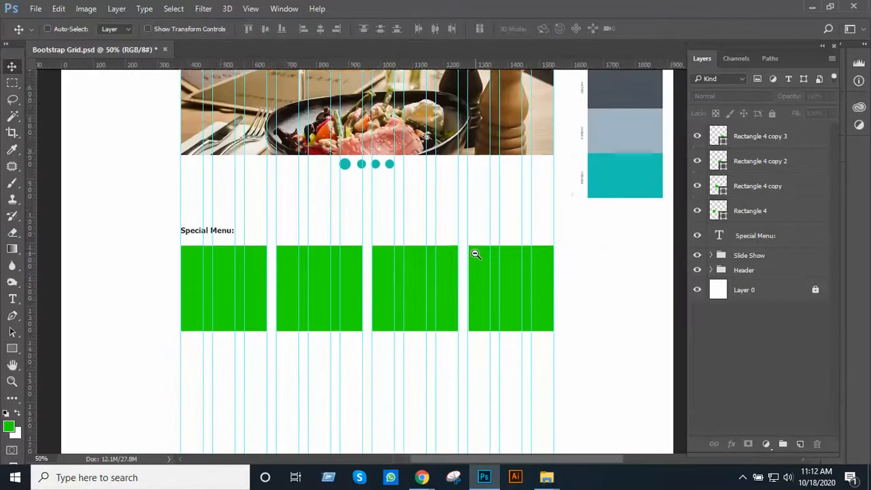
pyautogui.moveTo(475, 248); pyautogui.dragTo(480, 312)
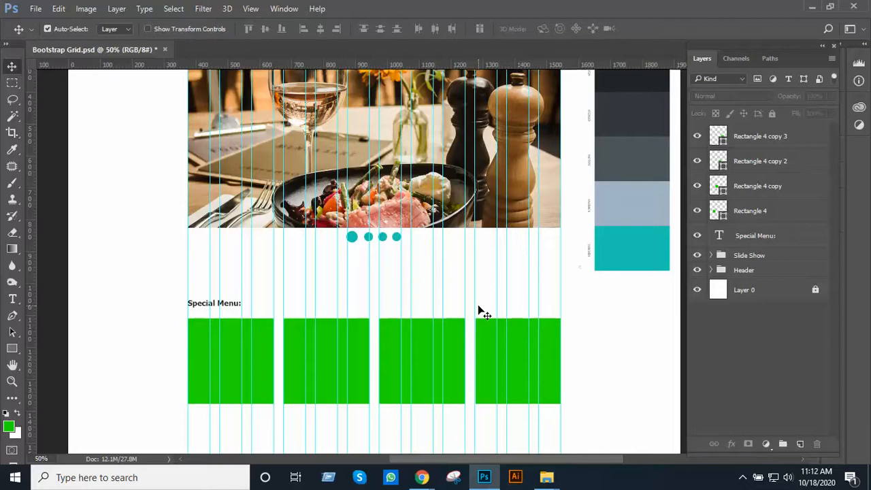
# Draw a smaller green square of about 169 × 169 px below the first menu square, spanning the first two grid columns
pyautogui.keyDown('ctrl'); pyautogui.click(338, 298); pyautogui.keyUp('ctrl')
pyautogui.moveTo(348, 308); pyautogui.dragTo(351, 202)
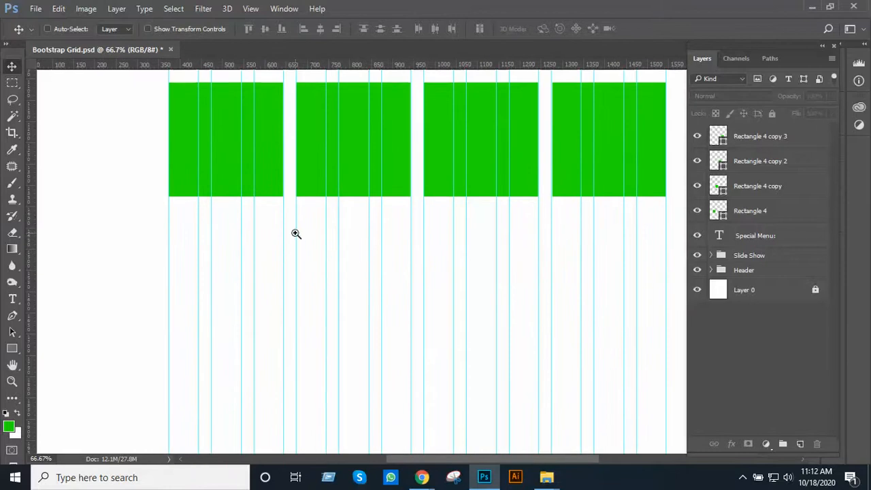
pyautogui.keyDown('ctrl'); pyautogui.click(294, 232); pyautogui.keyUp('ctrl')
pyautogui.moveTo(295, 232); pyautogui.dragTo(309, 246)
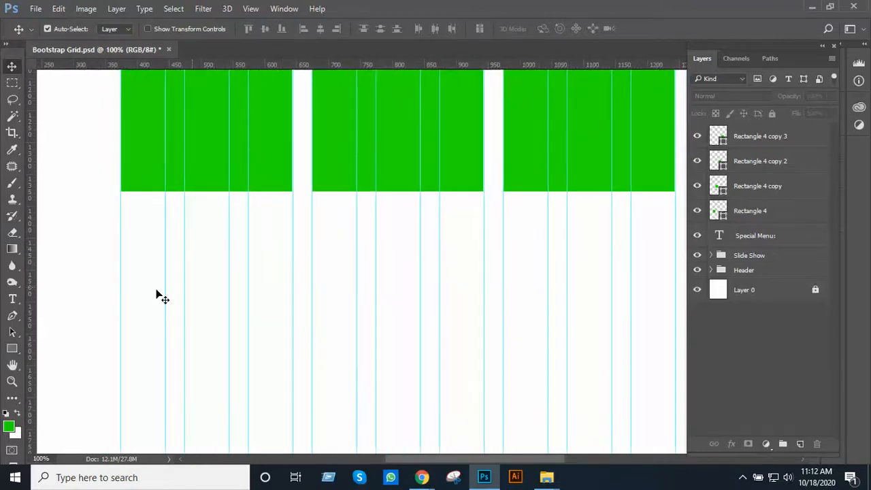
pyautogui.click(13, 348)
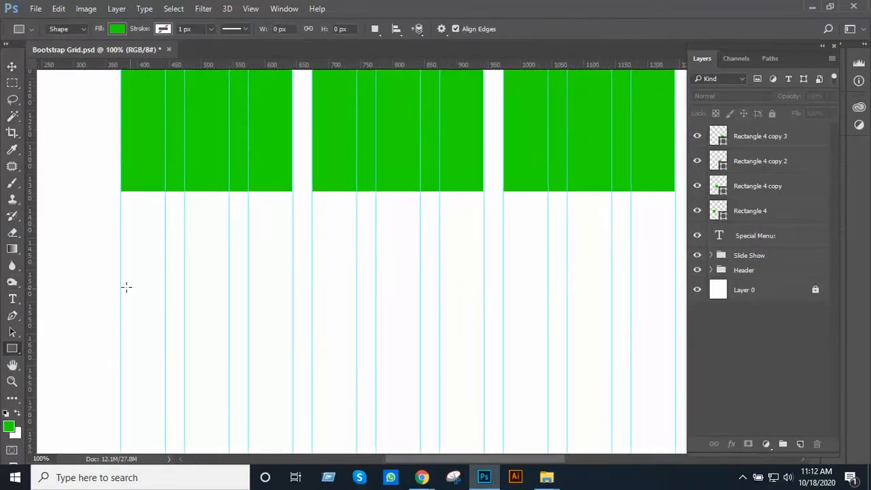
pyautogui.moveTo(122, 277); pyautogui.dragTo(249, 385)
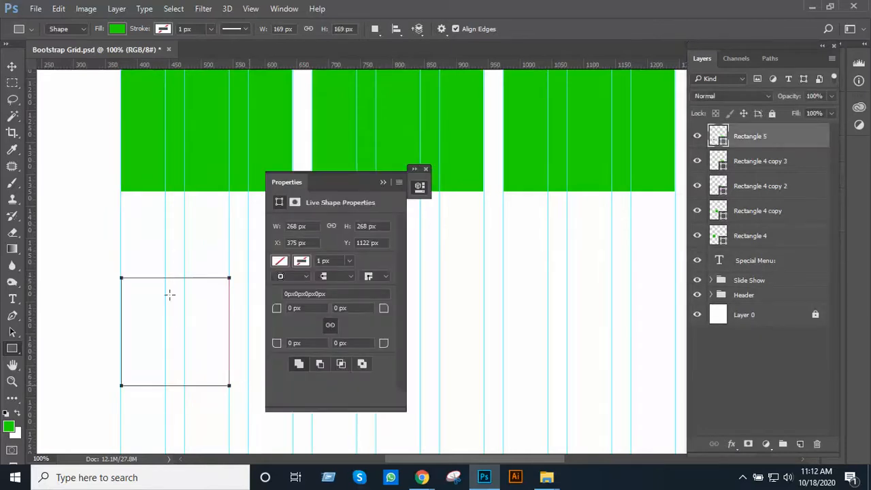
pyautogui.click(426, 169)
pyautogui.scroll(-1, 360, 300)
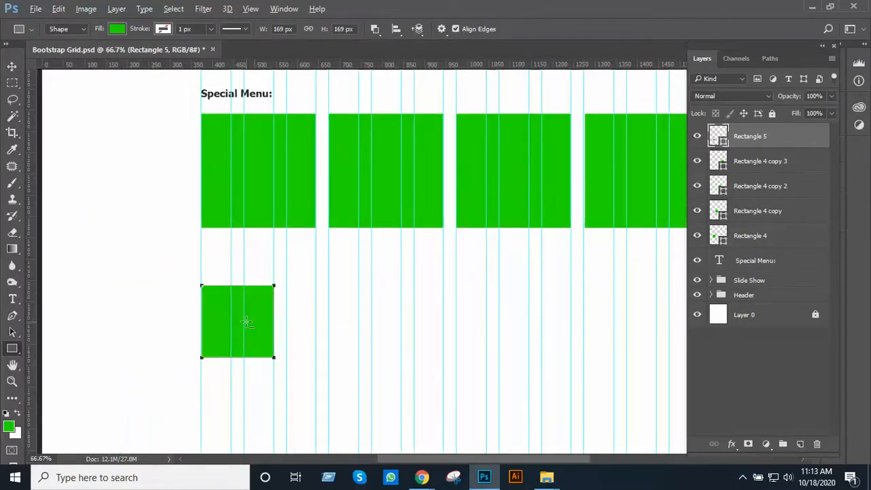
# Duplicate the smaller square five times in a row, aligning each copy with the next two grid columns
pyautogui.press('v')
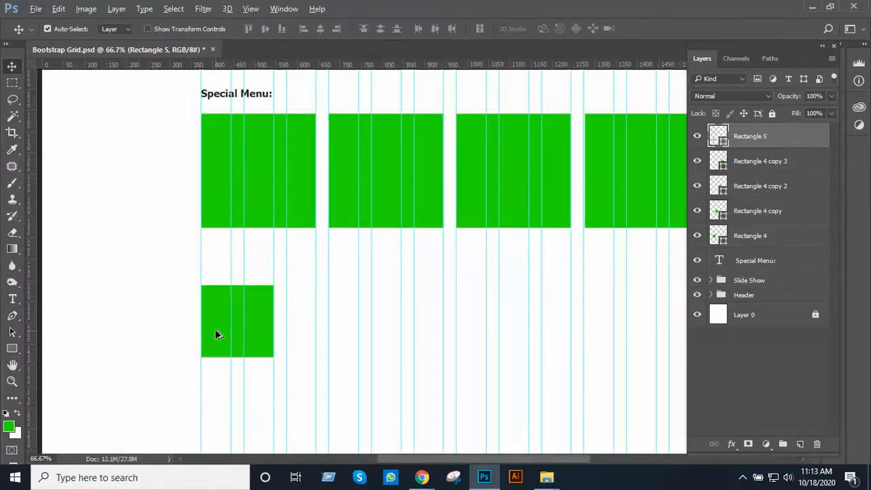
pyautogui.moveTo(252, 330); pyautogui.dragTo(484, 330)
pyautogui.hotkey('ctrl', '-')
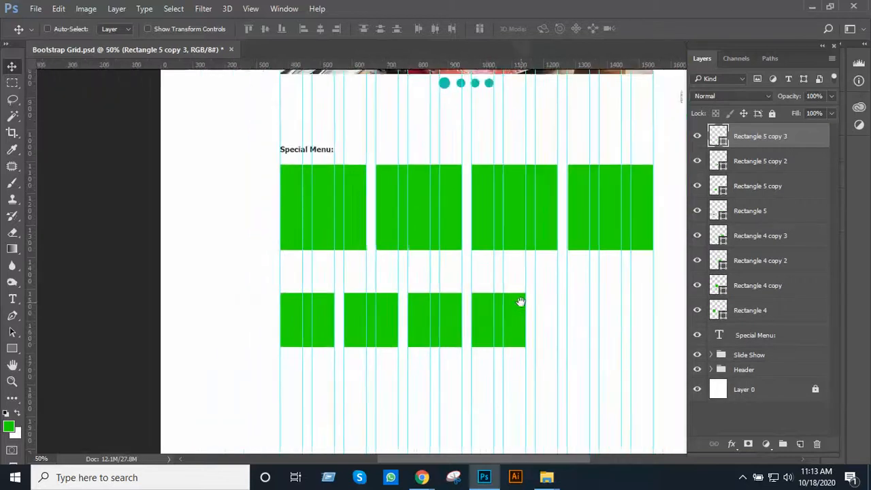
pyautogui.moveTo(519, 301); pyautogui.dragTo(553, 307)
pyautogui.keyDown('ctrl'); pyautogui.keyDown('alt'); pyautogui.click(416, 294); pyautogui.keyUp('alt'); pyautogui.keyUp('ctrl')
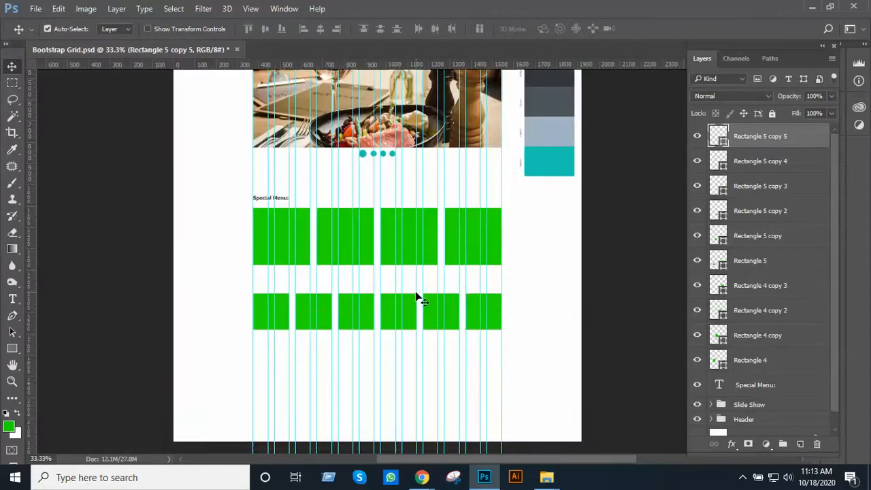
pyautogui.keyDown('ctrl'); pyautogui.keyDown('alt'); pyautogui.click(418, 292); pyautogui.keyUp('alt'); pyautogui.keyUp('ctrl')
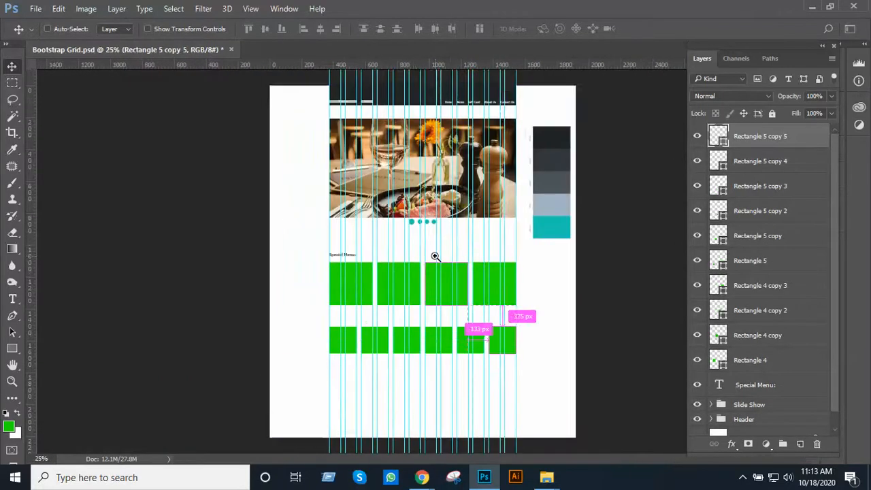
# Delete all six smaller squares in the lower row, keeping the four large menu squares
pyautogui.keyDown('ctrl'); pyautogui.click(454, 329); pyautogui.keyUp('ctrl')
pyautogui.keyDown('ctrl'); pyautogui.click(453, 328); pyautogui.keyUp('ctrl')
pyautogui.keyDown('ctrl'); pyautogui.click(454, 328); pyautogui.keyUp('ctrl')
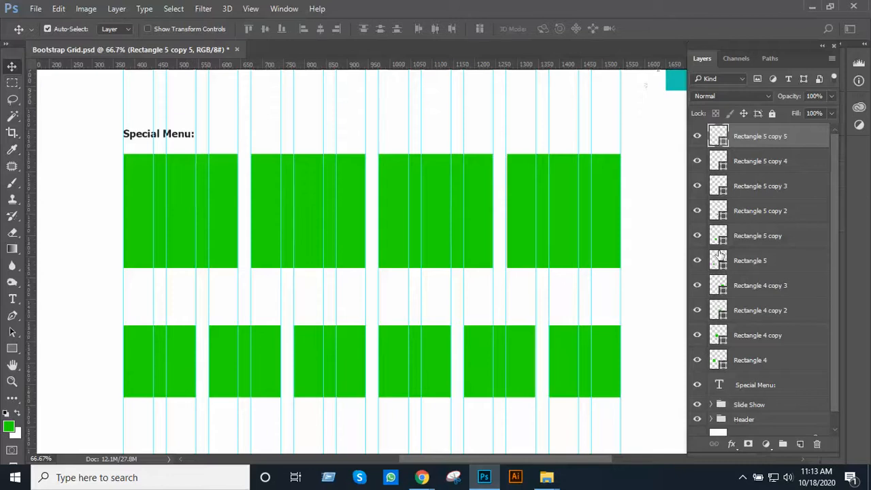
pyautogui.keyDown('shift'); pyautogui.click(774, 264); pyautogui.keyUp('shift')
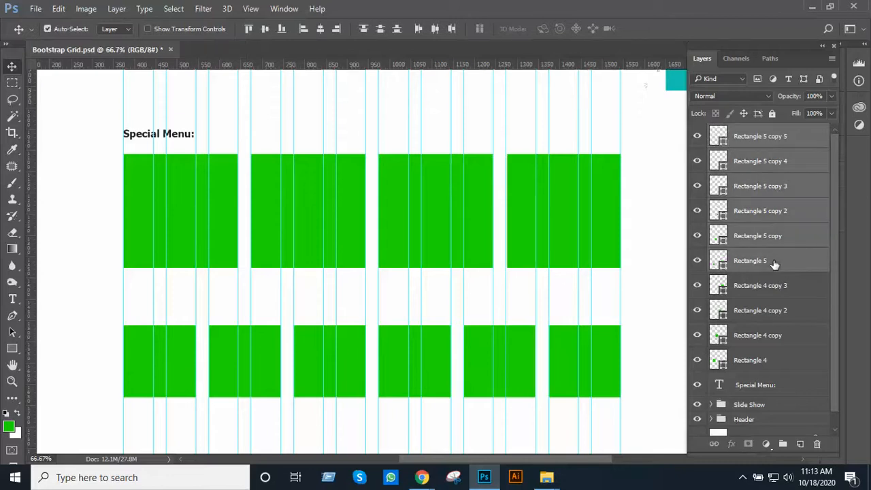
pyautogui.press('Delete')
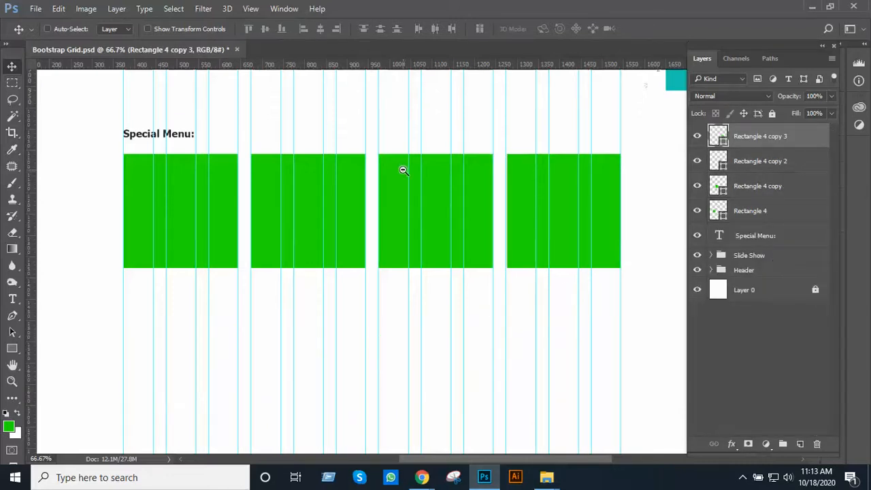
# Switch to the Unsplash page in Chrome and close the photo view to return to the restaurant results
pyautogui.keyDown('alt'); pyautogui.click(402, 170); pyautogui.keyUp('alt')
pyautogui.moveTo(401, 171); pyautogui.dragTo(422, 333)
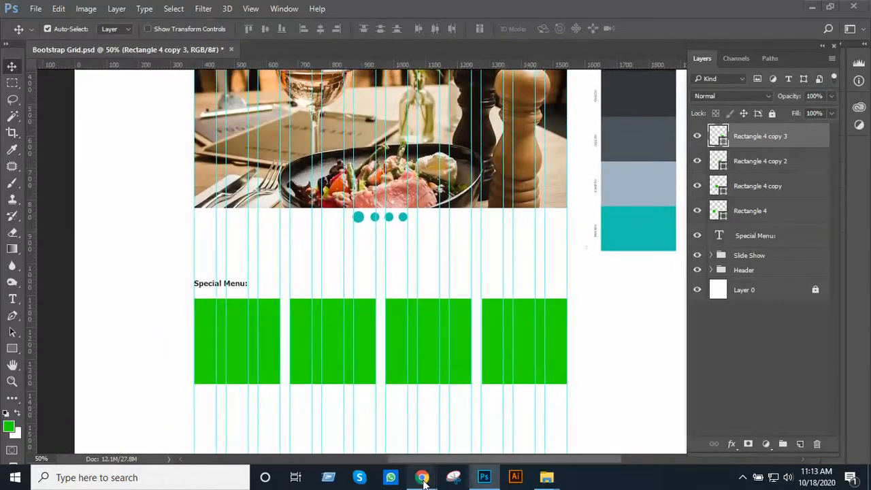
pyautogui.moveTo(422, 477)
pyautogui.click(376, 436)
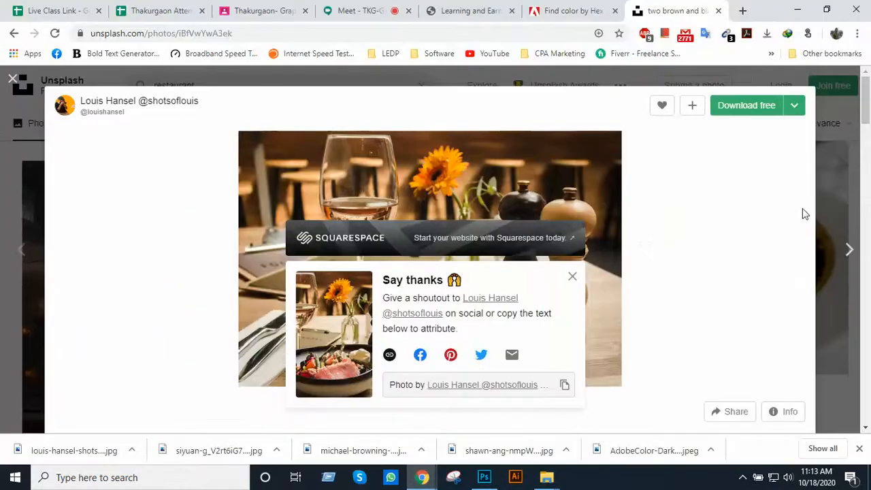
pyautogui.click(851, 196)
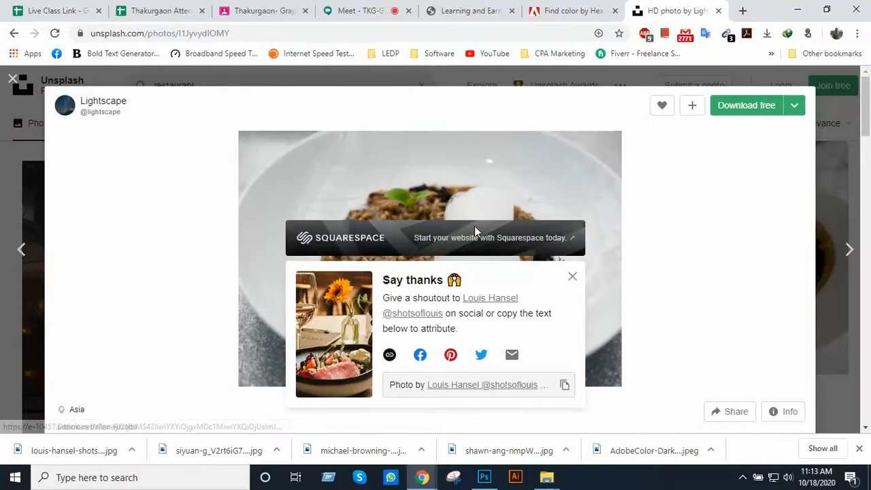
pyautogui.click(14, 87)
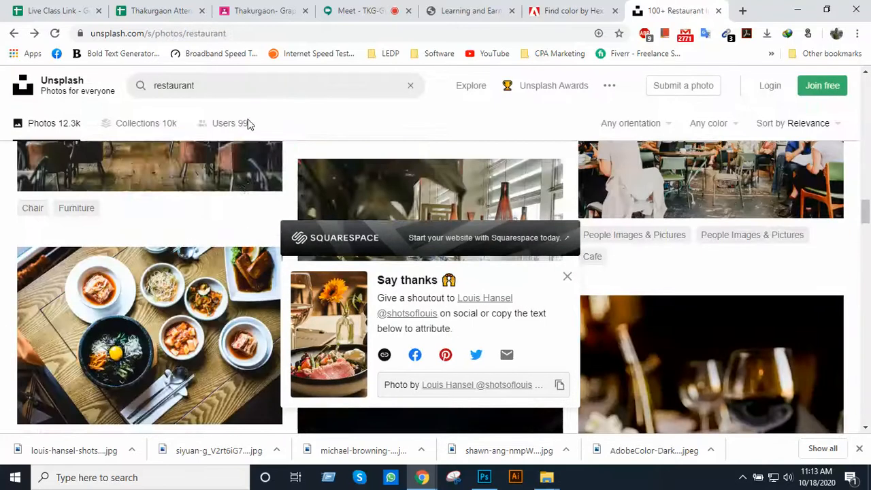
# Search Unsplash for "pizza" and browse the photo results
pyautogui.click(233, 87)
pyautogui.write('pizza')
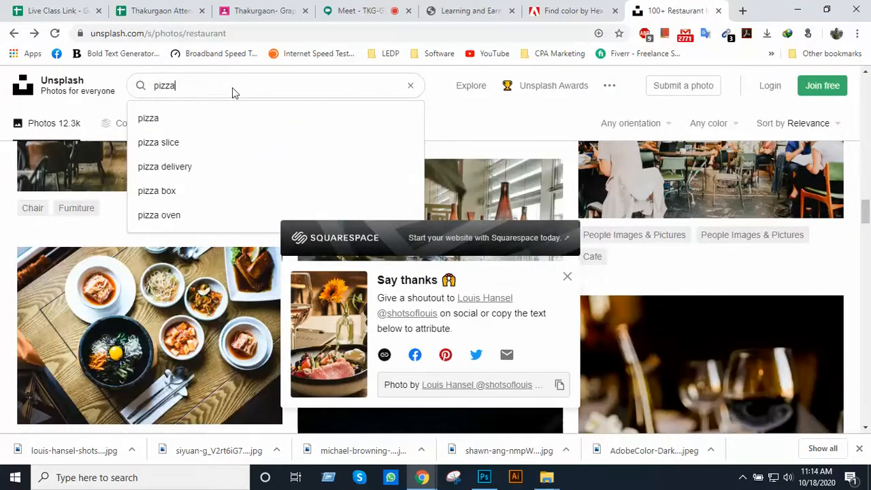
pyautogui.press('Return')
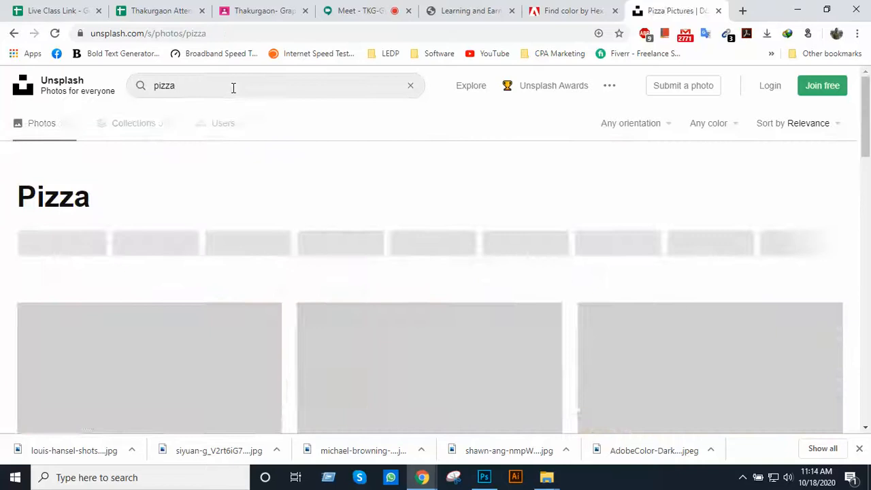
pyautogui.scroll(-2, 340, 180)
pyautogui.scroll(-5, 339, 177)
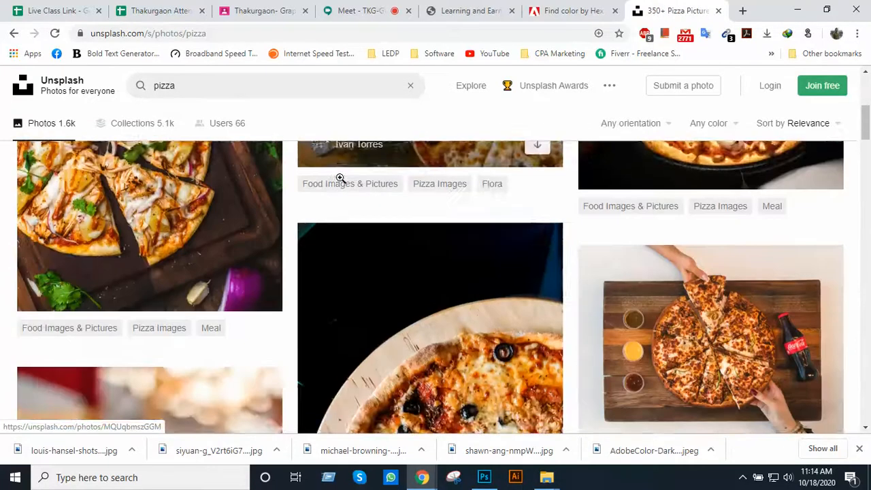
# Browse the pizza results and preview the photo of a cheesy slice being lifted, then return to the results
pyautogui.scroll(-4, 339, 177)
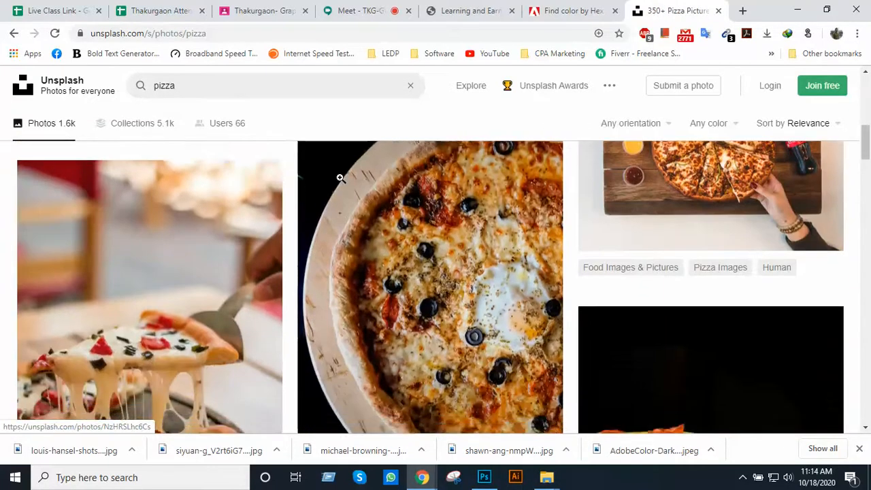
pyautogui.scroll(-5, 340, 177)
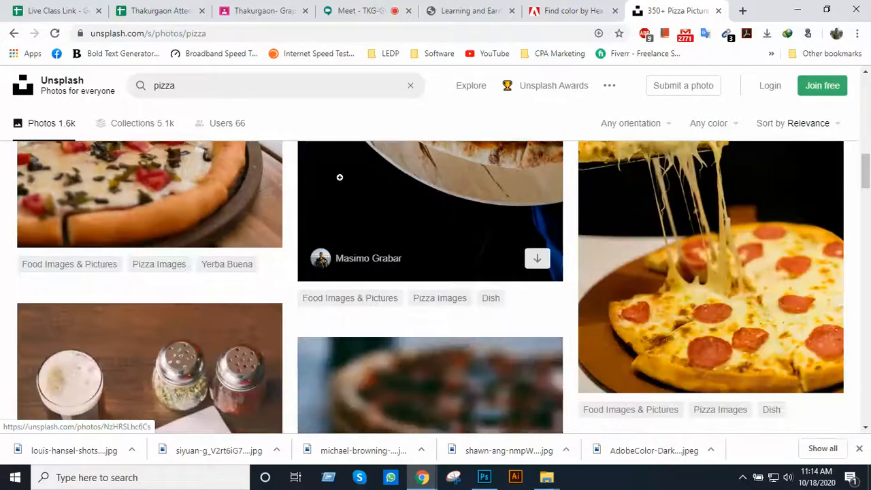
pyautogui.scroll(-5, 340, 177)
pyautogui.scroll(-1, 218, 277)
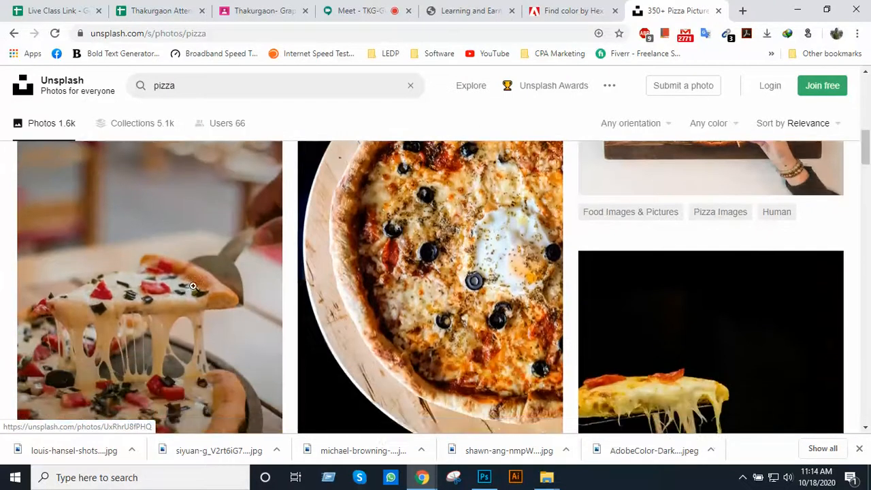
pyautogui.click(229, 277)
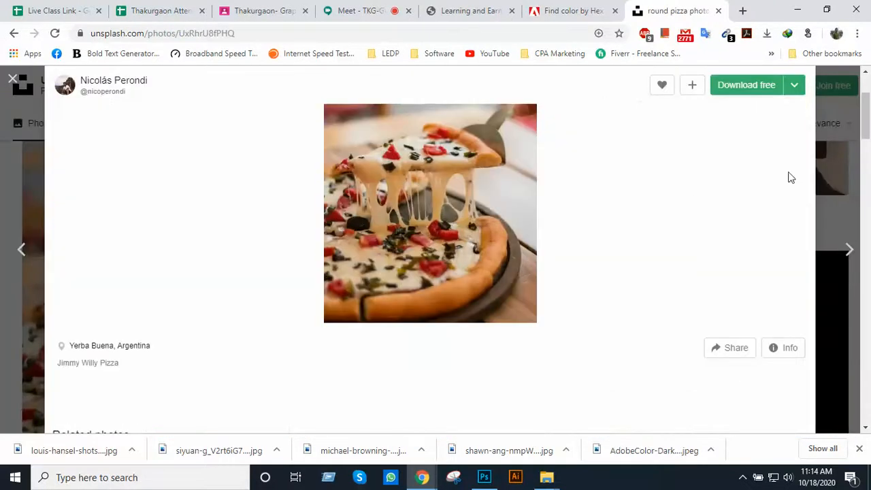
pyautogui.scroll(-2, 729, 223)
pyautogui.click(15, 81)
# Find the whole round pizza with black olives on a wooden table, download its photo and return to the results
pyautogui.scroll(-3, 282, 276)
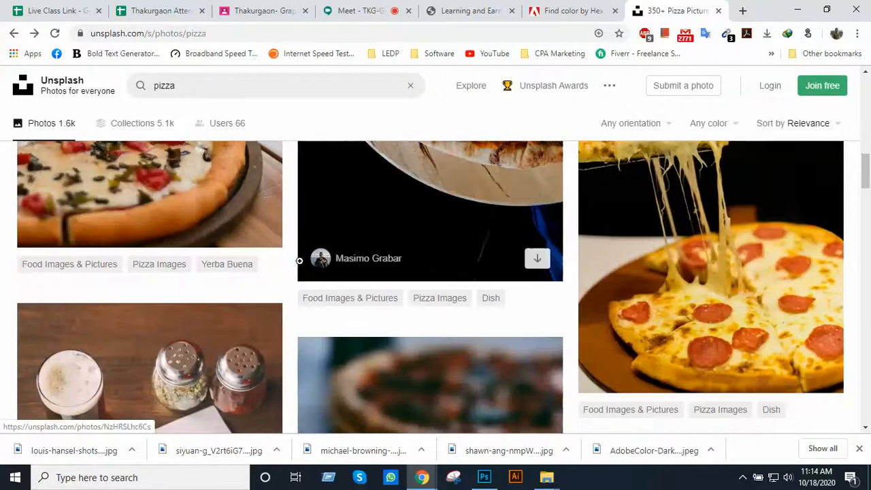
pyautogui.scroll(-4, 387, 243)
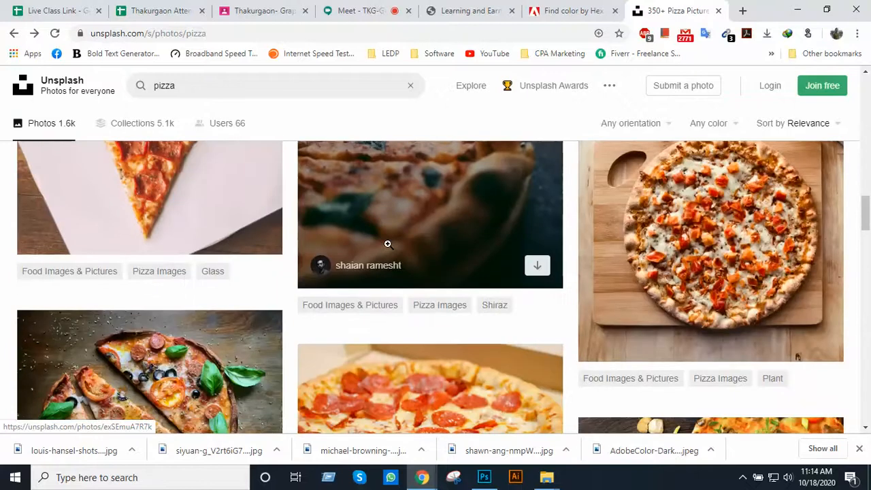
pyautogui.scroll(-4, 387, 243)
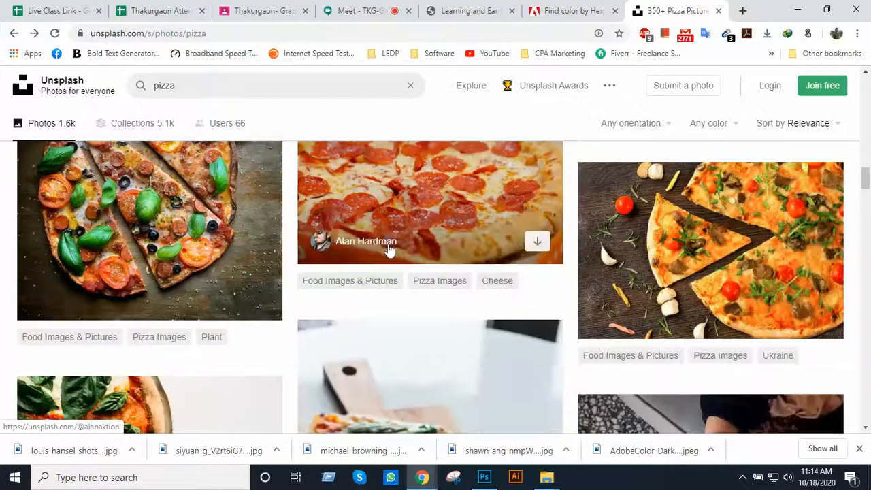
pyautogui.scroll(1, 388, 248)
pyautogui.scroll(-5, 387, 244)
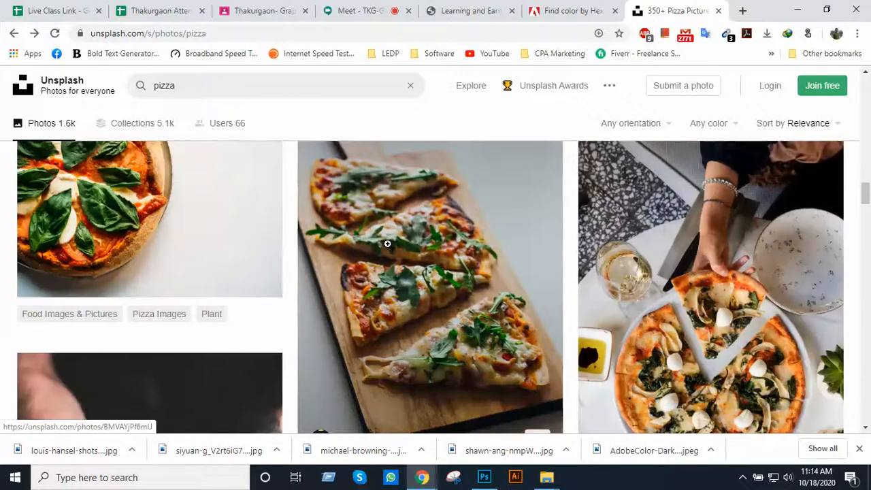
pyautogui.scroll(1, 387, 243)
pyautogui.scroll(-3, 387, 244)
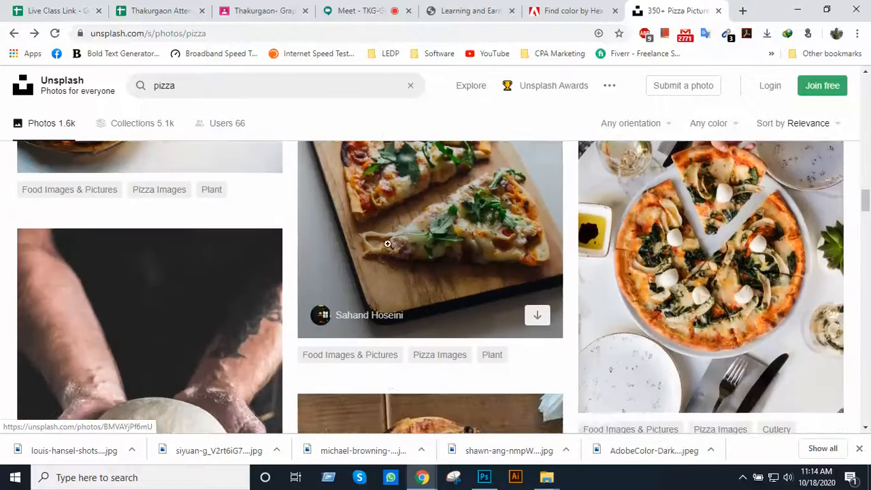
pyautogui.scroll(-3, 387, 243)
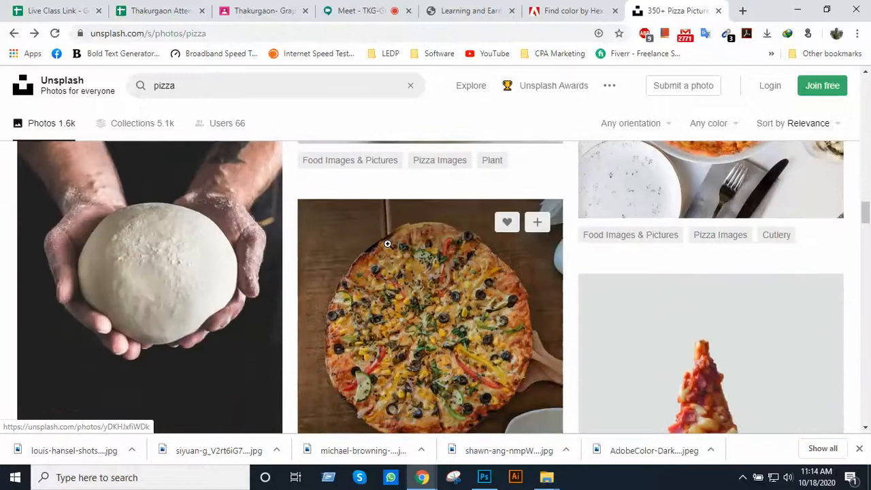
pyautogui.click(455, 293)
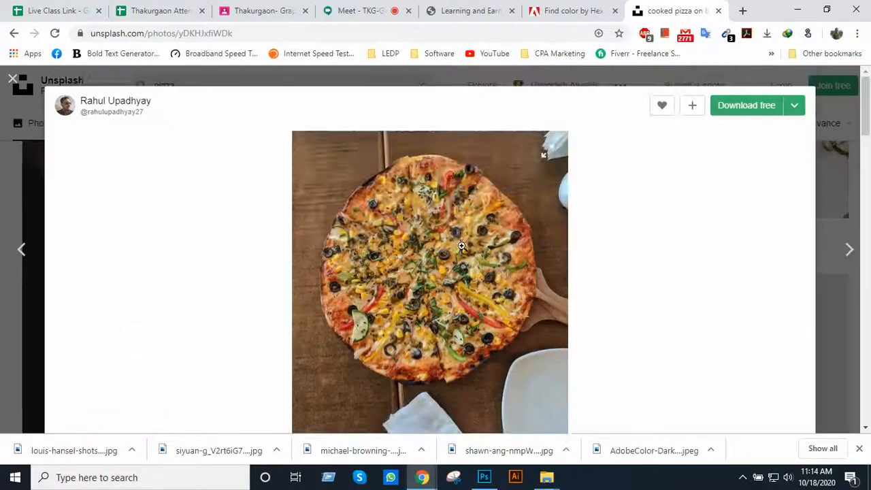
pyautogui.click(734, 91)
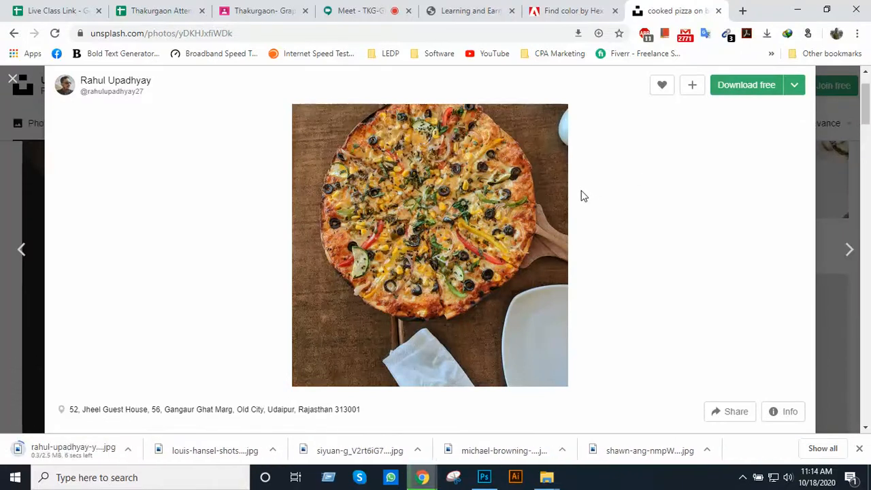
pyautogui.hotkey('alt', 'Tab')
pyautogui.hotkey('alt', 'Tab')
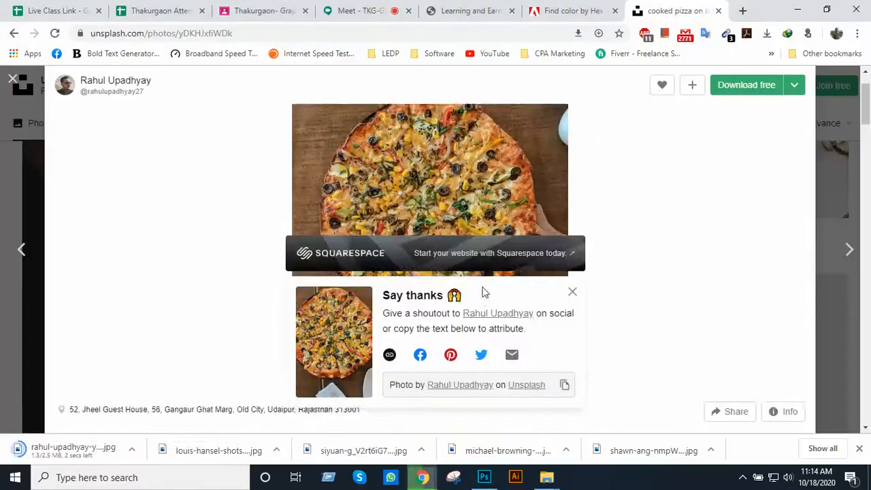
pyautogui.scroll(2, 689, 194)
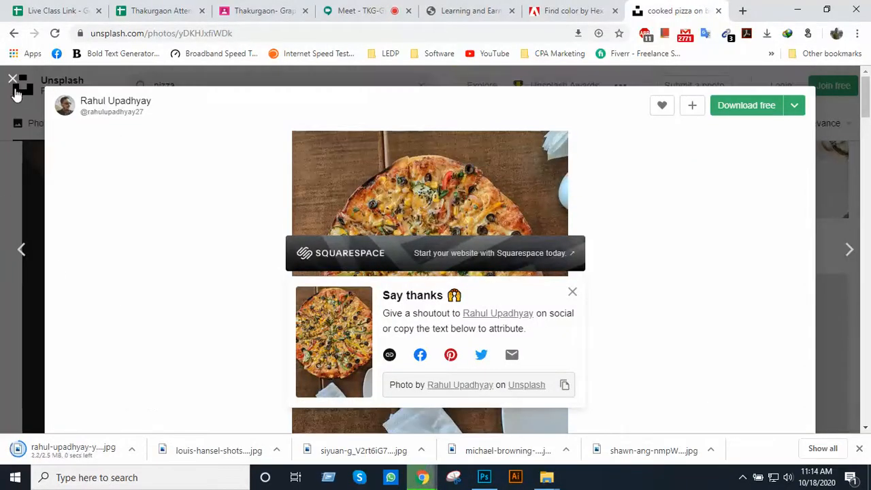
pyautogui.click(15, 83)
# Search Unsplash for "burger" photos
pyautogui.scroll(8, 296, 204)
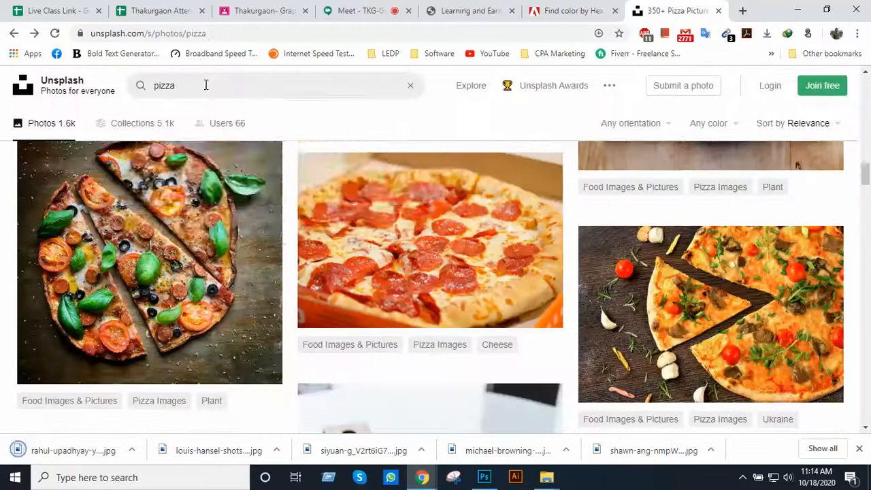
pyautogui.click(206, 85)
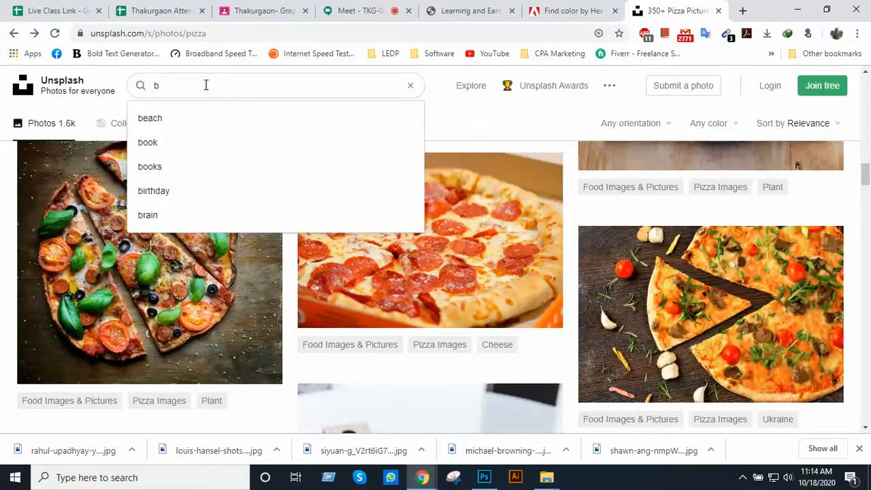
pyautogui.write('burger')
pyautogui.press('Return')
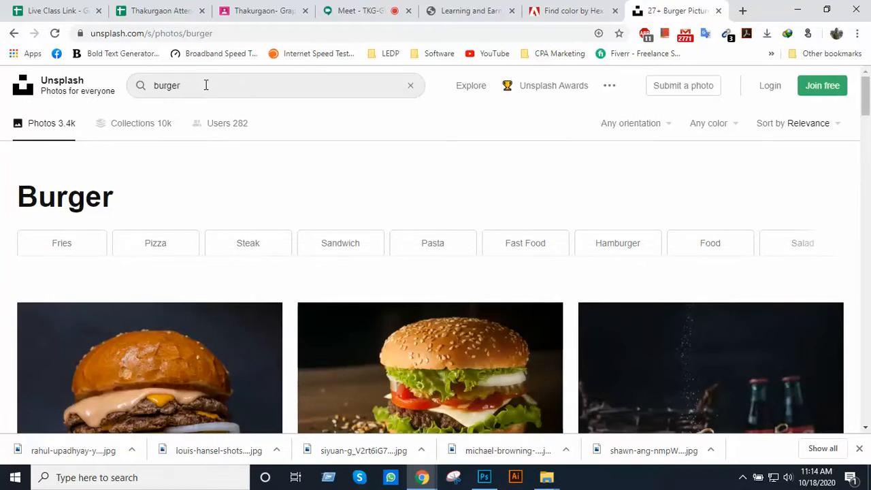
# Download the double-patty burger photo with the dark blue background, and close the photo view and its thank-you popup
pyautogui.scroll(-4, 155, 153)
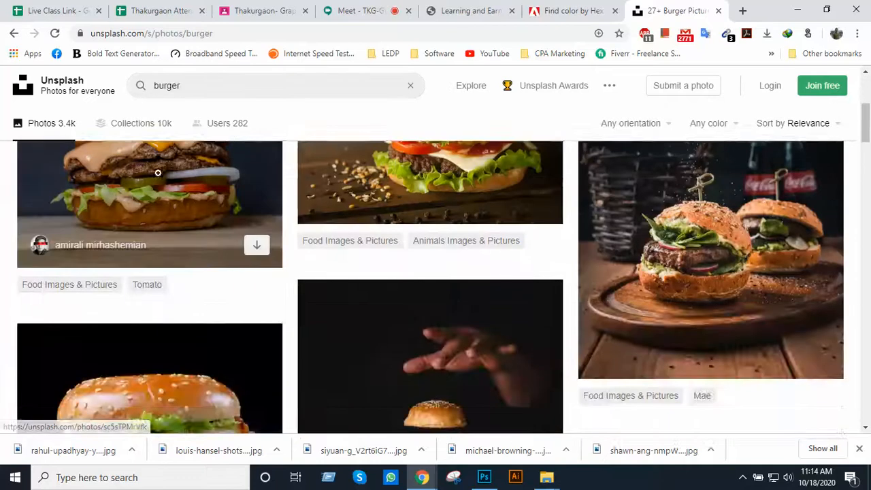
pyautogui.scroll(2, 210, 206)
pyautogui.click(182, 302)
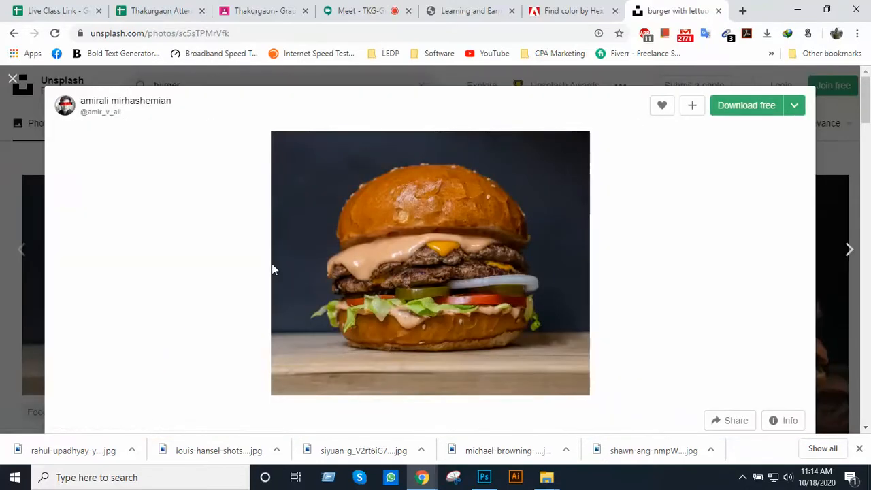
pyautogui.click(725, 111)
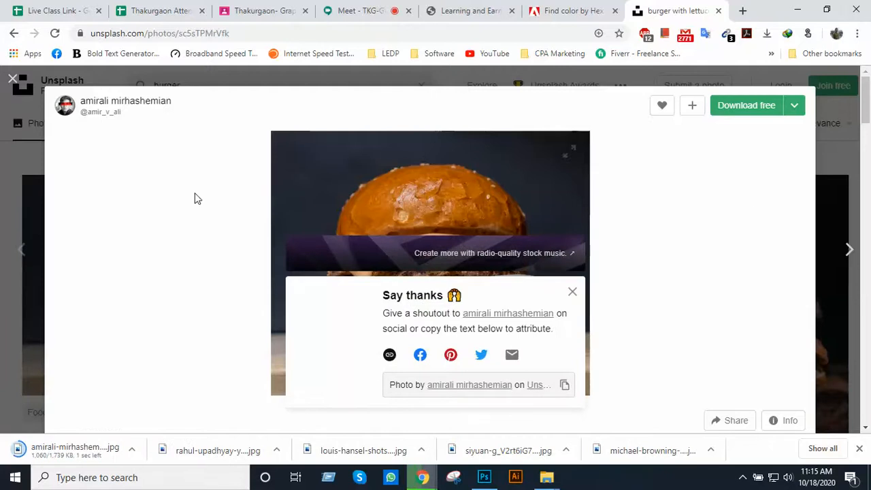
pyautogui.click(13, 79)
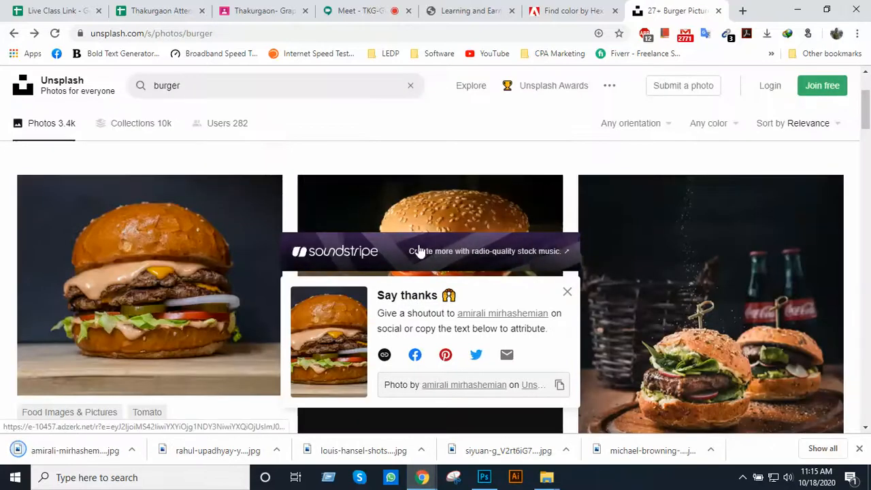
pyautogui.click(567, 291)
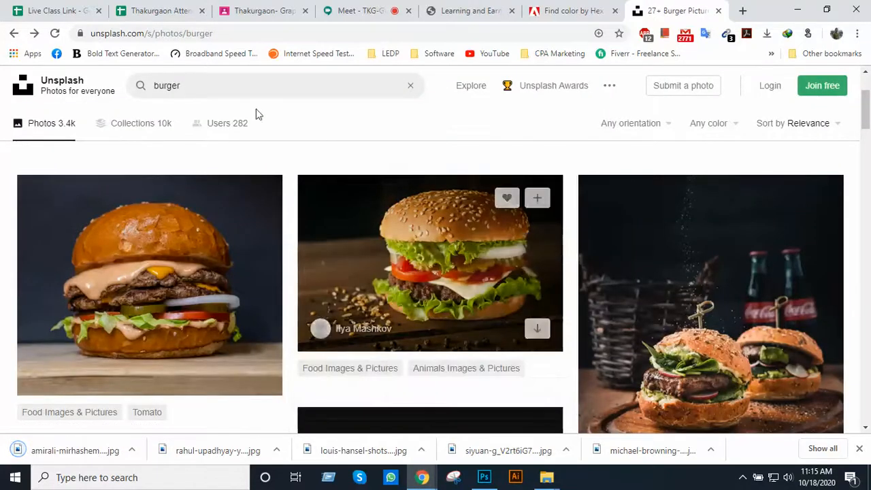
# Search Unsplash for "pasta" photos
pyautogui.click(212, 89)
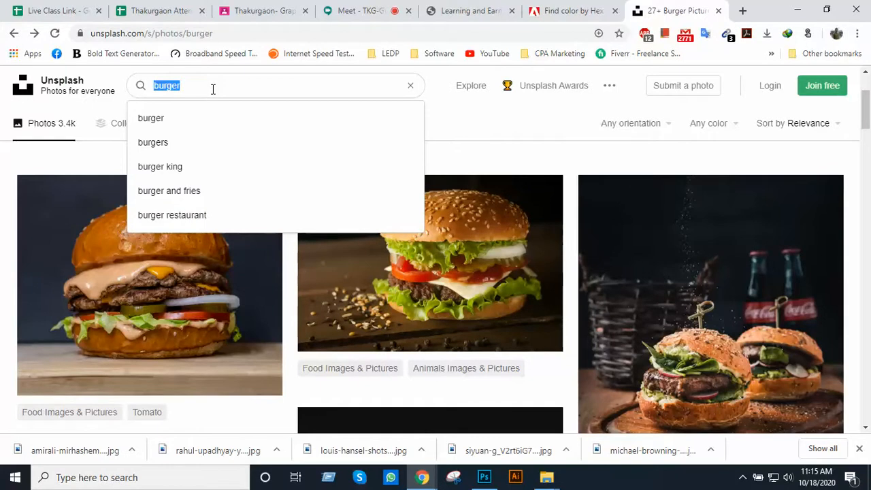
pyautogui.write('pasta')
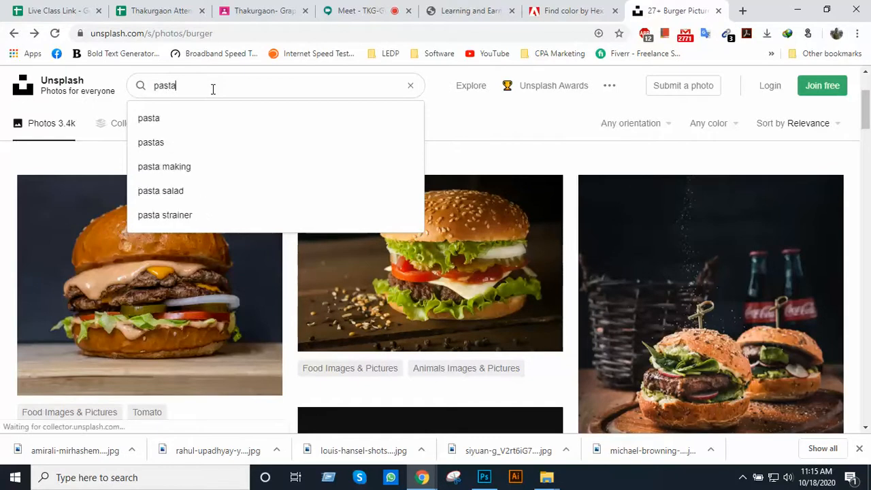
pyautogui.press('Return')
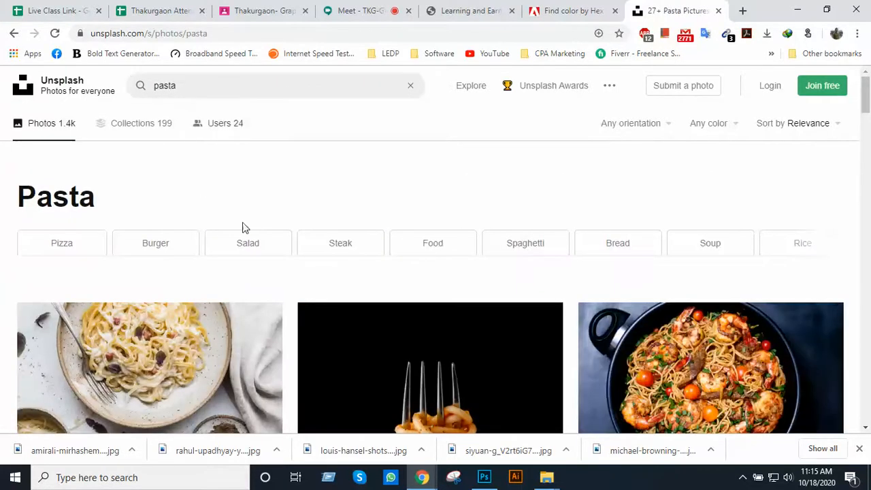
# Download the photo of wide pasta with mushrooms and green leaves on a white plate, and return to the results
pyautogui.scroll(-2, 344, 313)
pyautogui.scroll(-1, 354, 270)
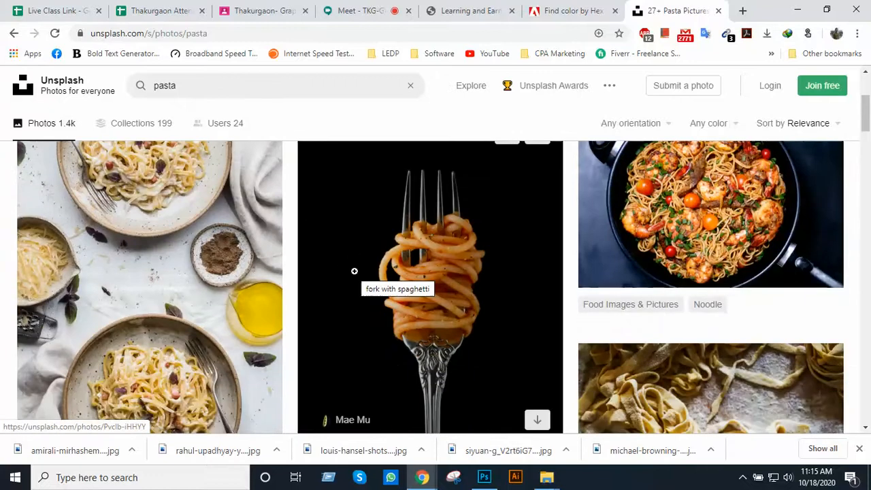
pyautogui.scroll(-2, 354, 271)
pyautogui.scroll(-4, 353, 270)
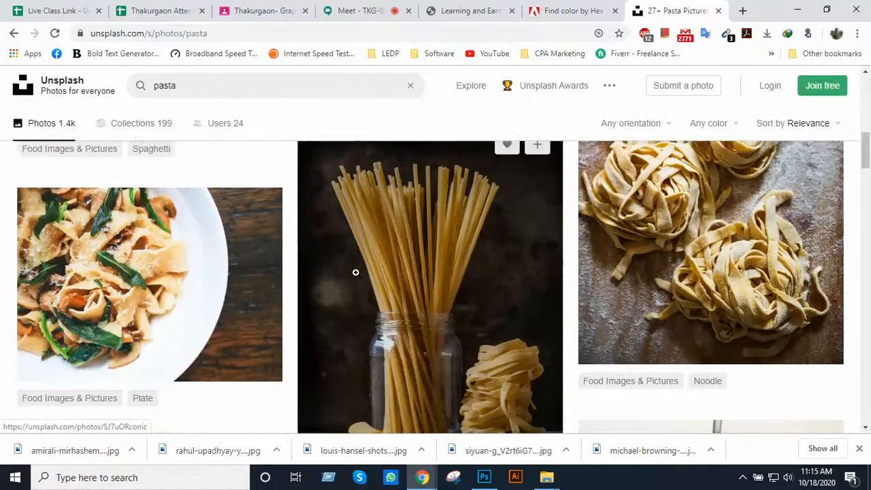
pyautogui.click(164, 289)
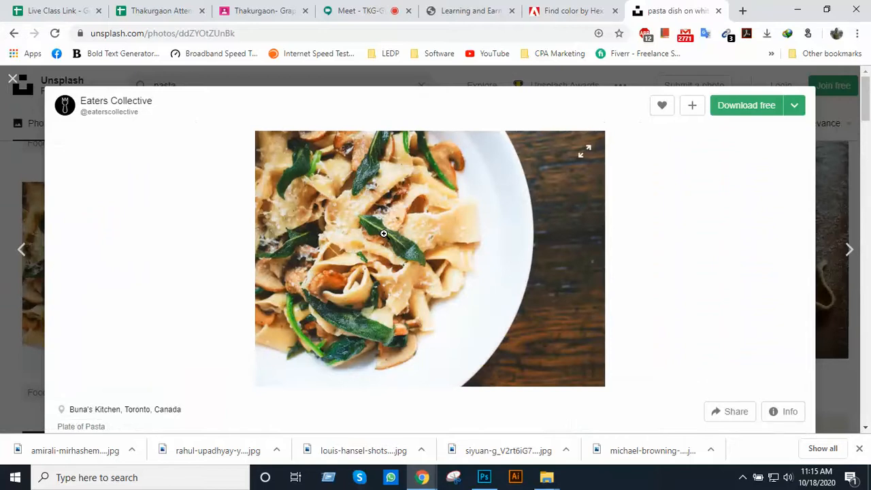
pyautogui.click(728, 117)
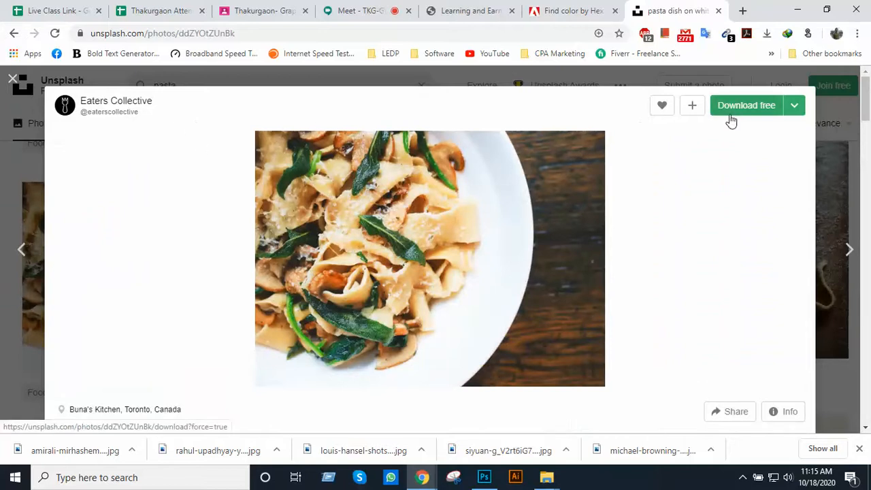
pyautogui.click(832, 132)
# Browse further down the Unsplash pasta results for other suitable dish photos
pyautogui.scroll(-5, 524, 259)
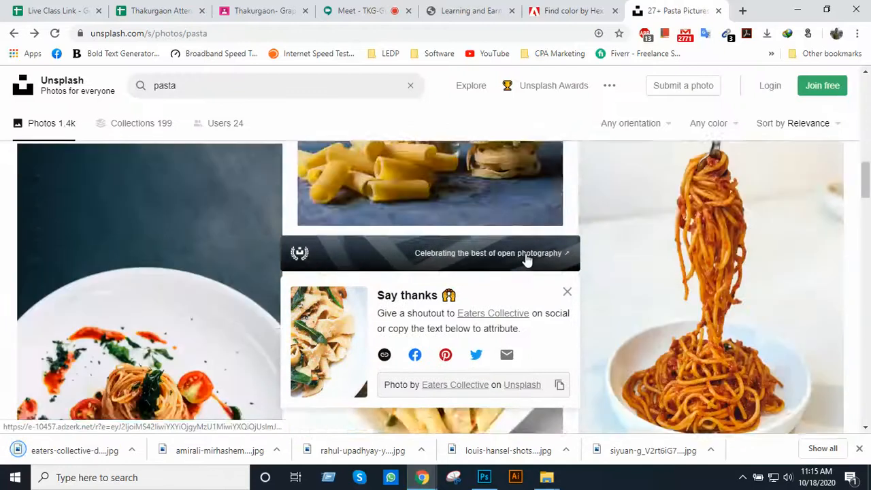
pyautogui.scroll(-10, 525, 259)
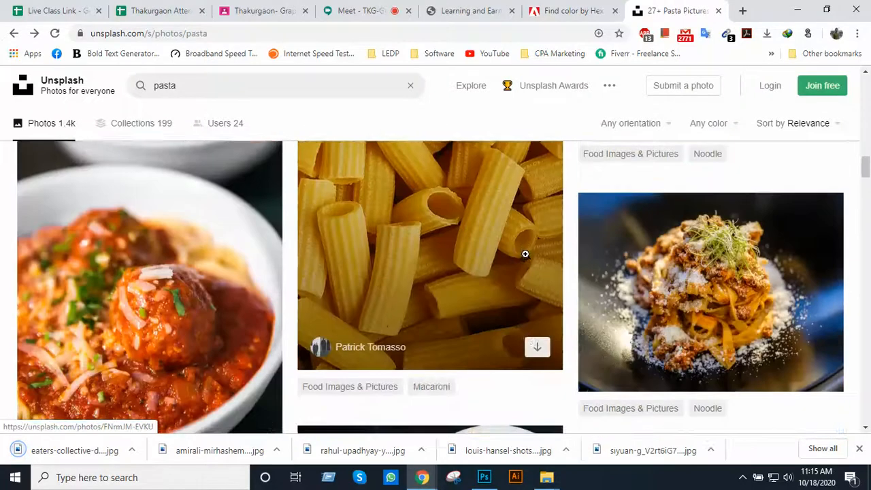
pyautogui.scroll(-10, 525, 258)
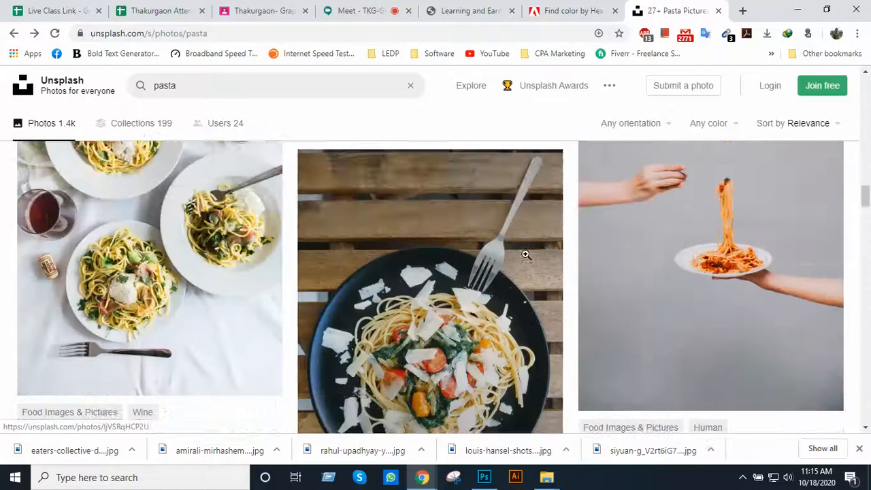
pyautogui.scroll(-4, 525, 254)
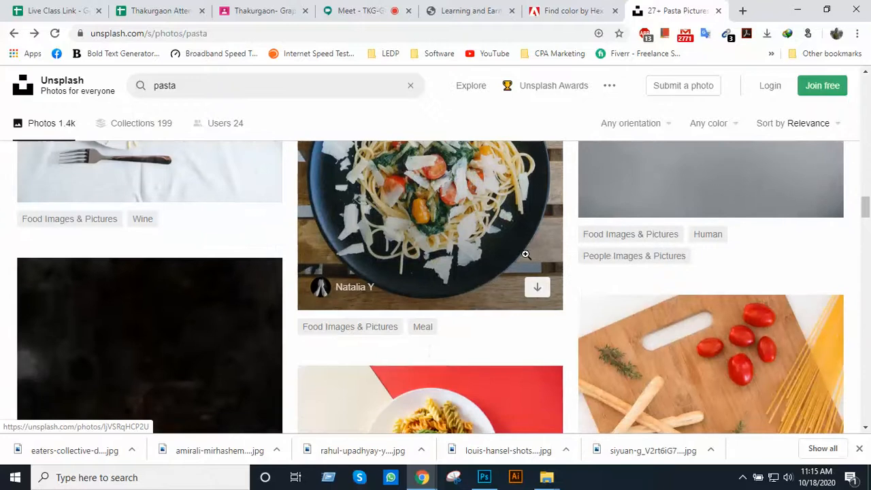
pyautogui.scroll(-6, 524, 254)
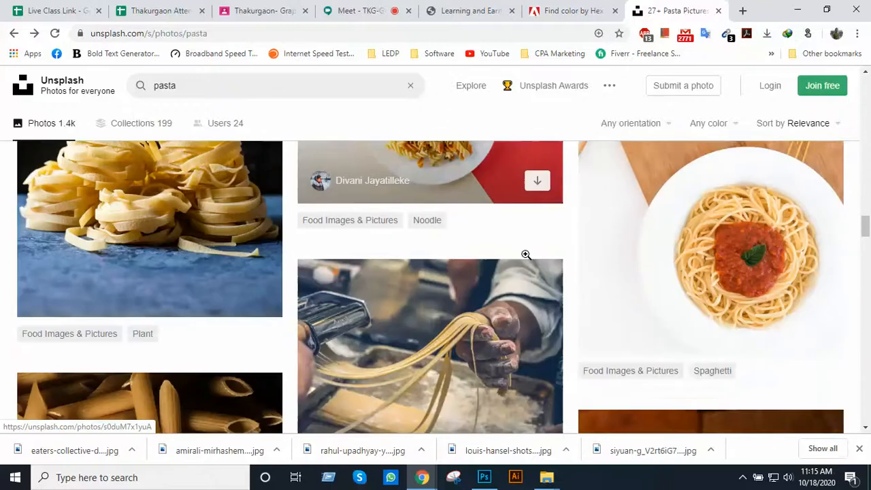
pyautogui.scroll(5, 511, 251)
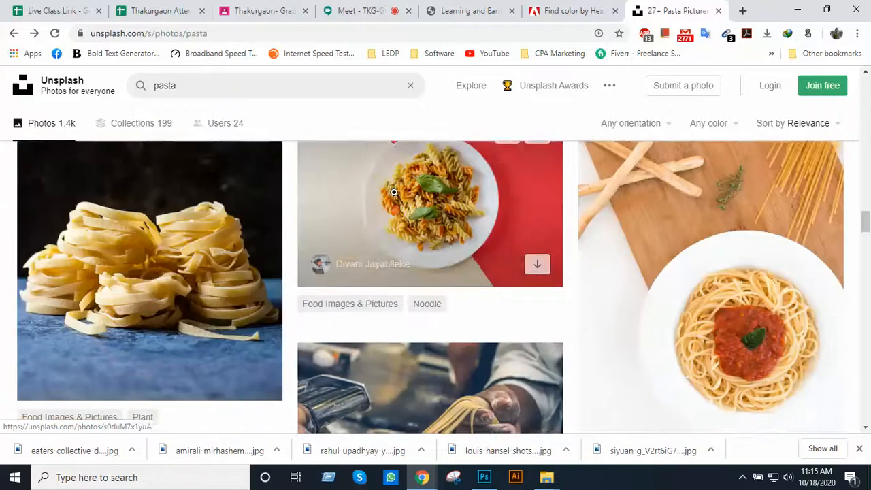
# Search Unsplash for "hot dog" photos and look through the first results
pyautogui.click(246, 83)
pyautogui.write('h')
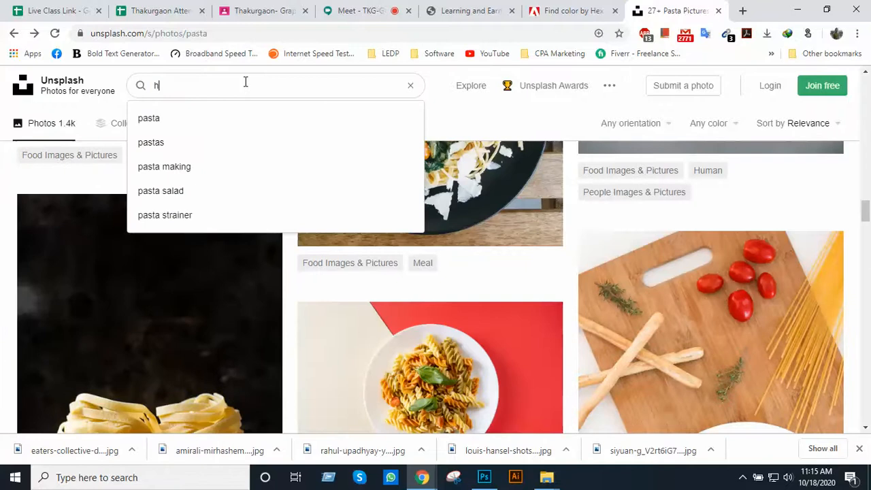
pyautogui.write('ot')
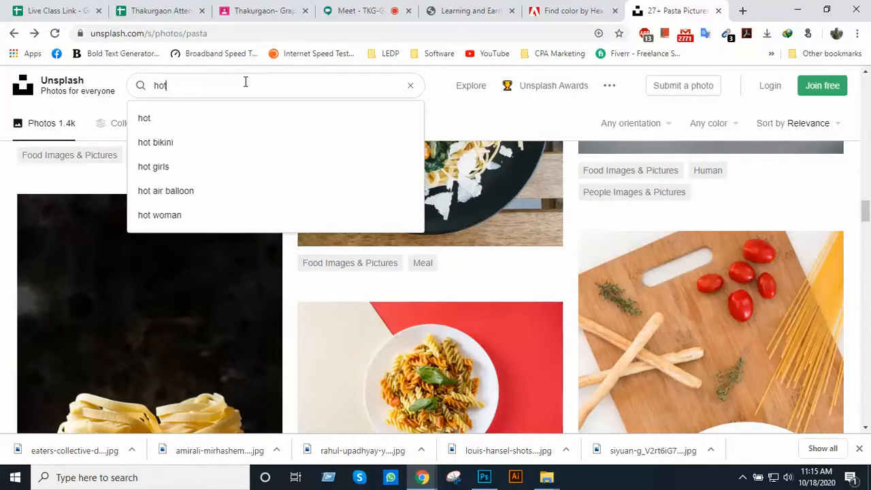
pyautogui.write(' dog')
pyautogui.press('Return')
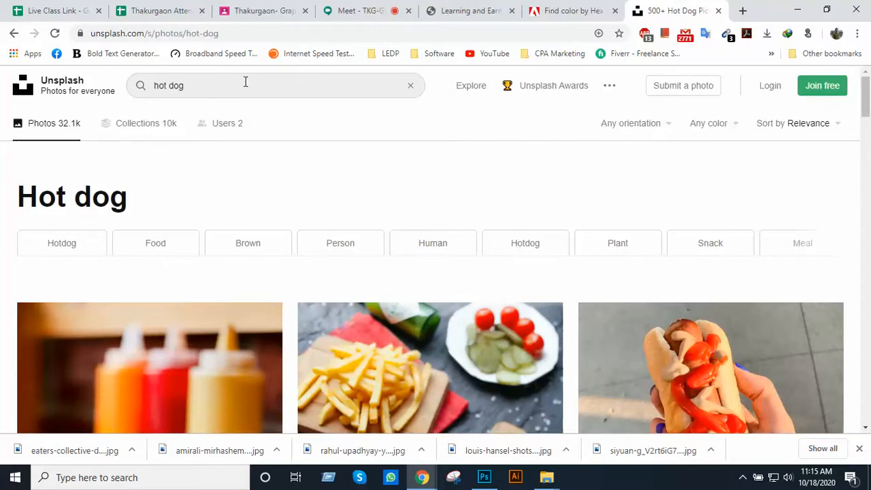
pyautogui.scroll(-10, 266, 186)
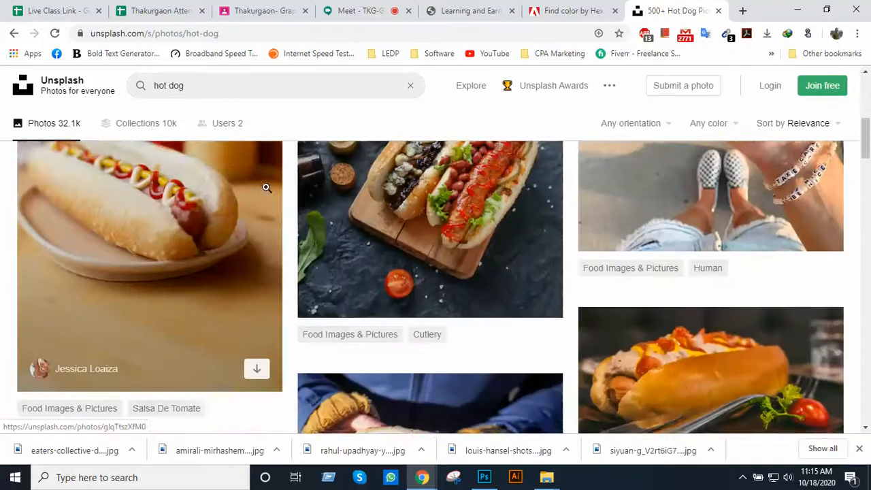
pyautogui.scroll(10, 299, 214)
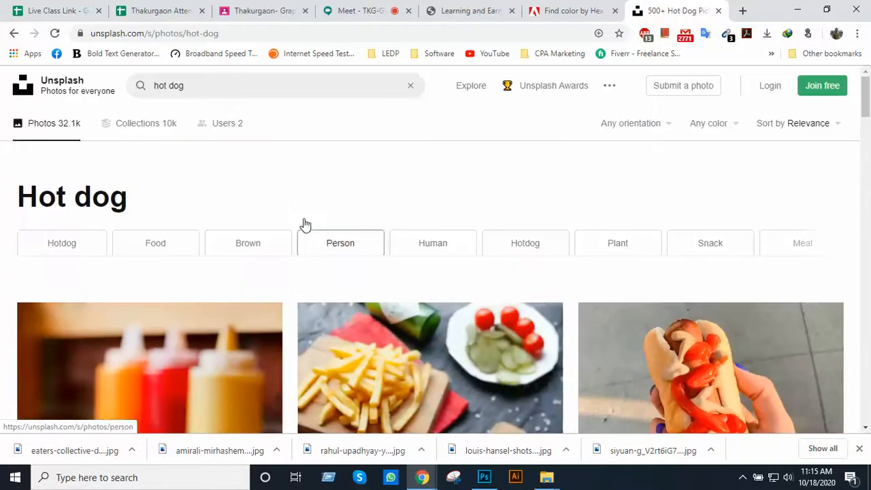
# Search Unsplash for "coffe" photos
pyautogui.doubleClick(242, 87)
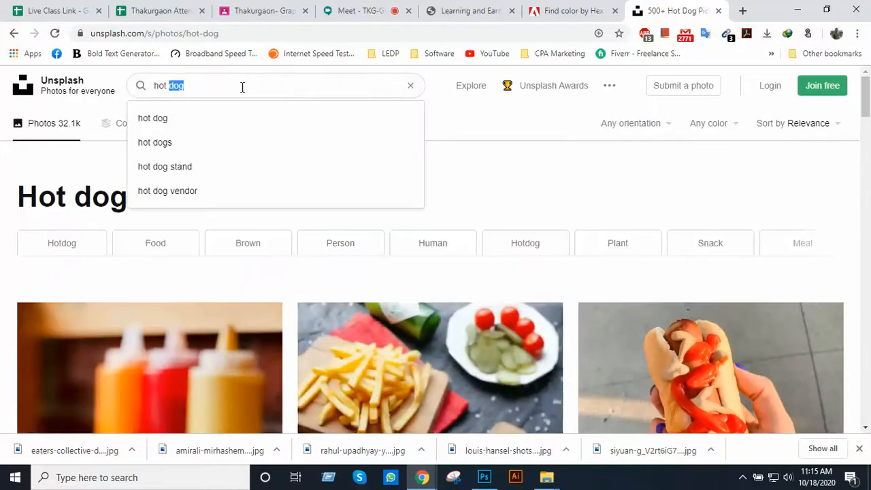
pyautogui.write('o')
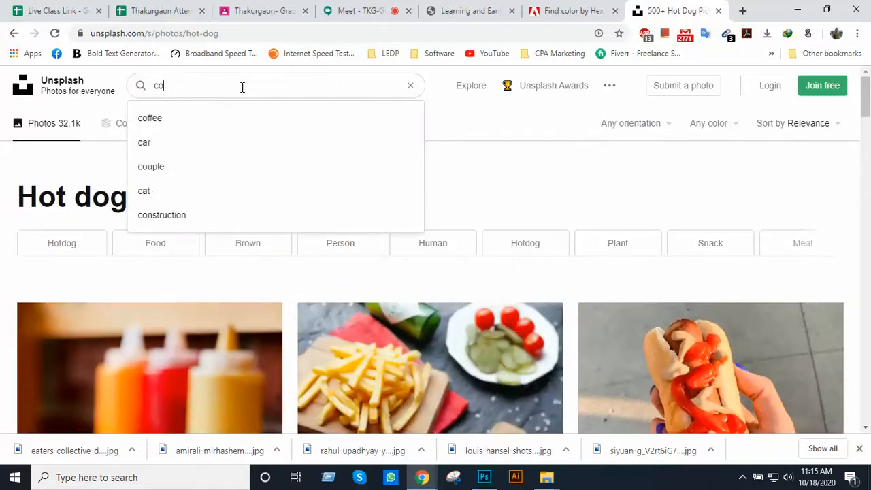
pyautogui.write('ffe')
pyautogui.press('Return')
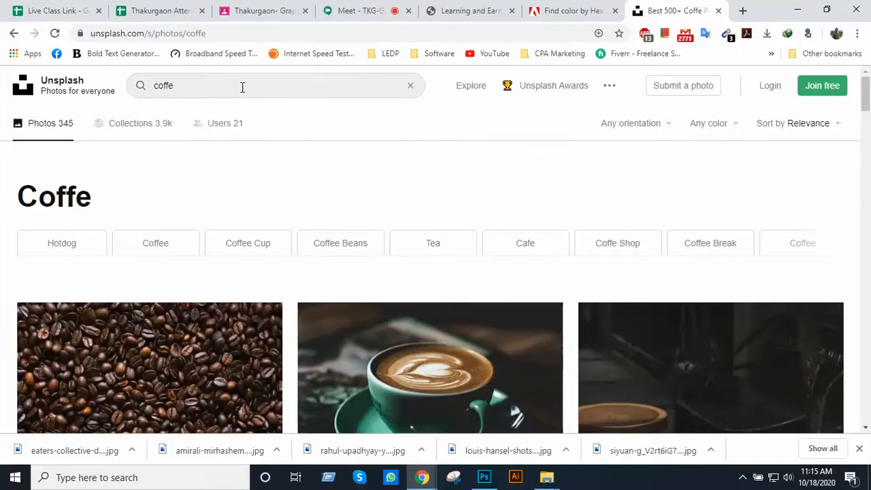
# Download the photo of the latte with heart foam art in a green cup and saucer from the results
pyautogui.scroll(-5, 320, 258)
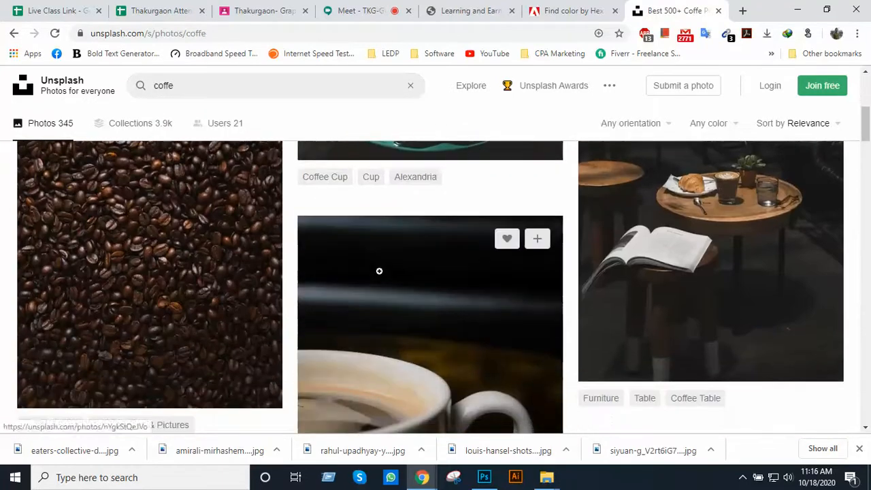
pyautogui.scroll(2, 379, 272)
pyautogui.scroll(1, 477, 305)
pyautogui.scroll(-5, 479, 327)
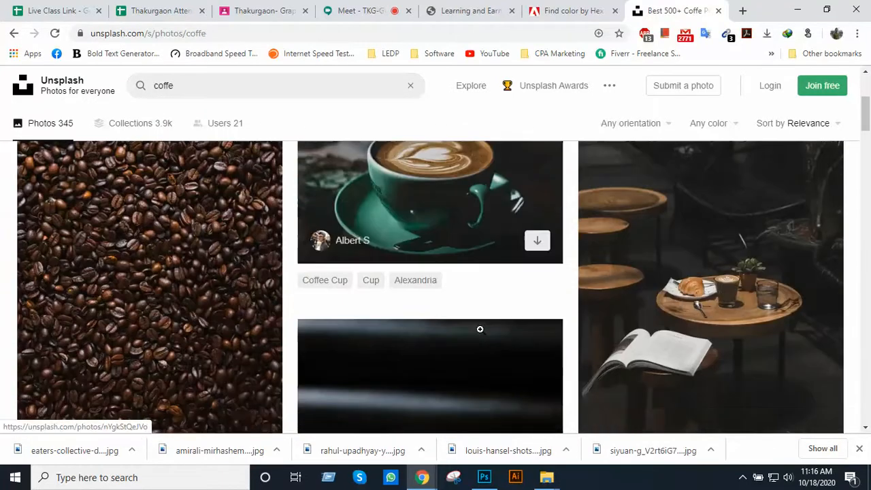
pyautogui.scroll(-8, 482, 325)
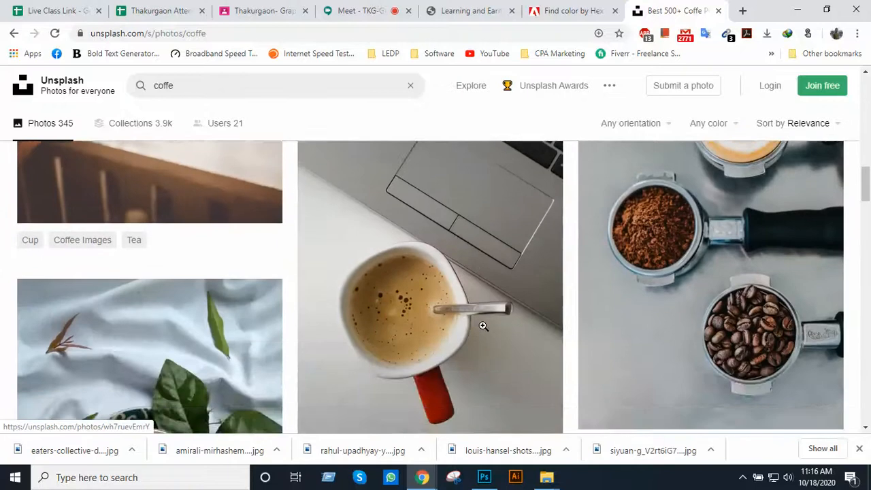
pyautogui.scroll(10, 484, 326)
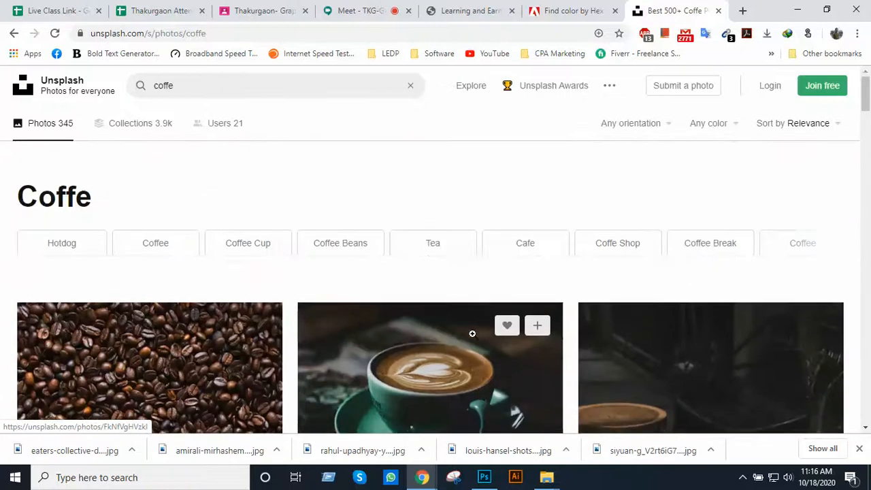
pyautogui.scroll(-3, 470, 327)
pyautogui.click(440, 229)
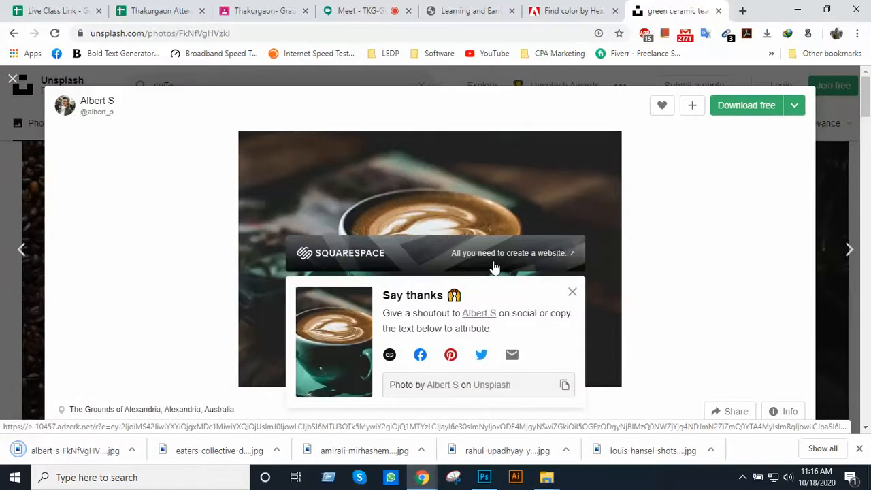
# Show the downloaded coffee photo in its folder and delete AdobeColor-Dark UI.jpeg from Downloads
pyautogui.rightClick(81, 459)
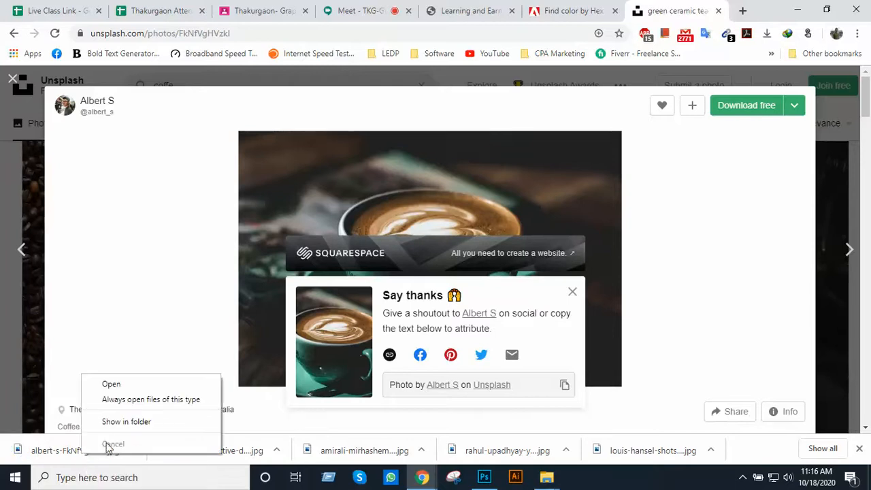
pyautogui.click(126, 420)
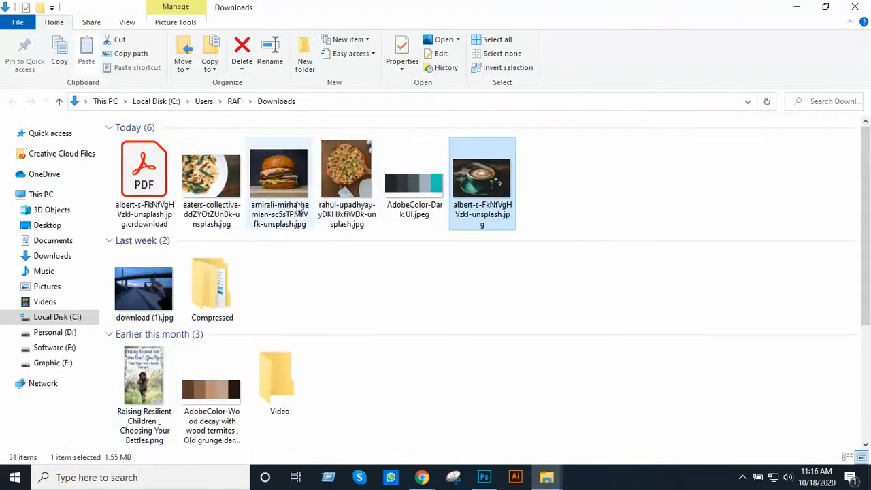
pyautogui.click(422, 204)
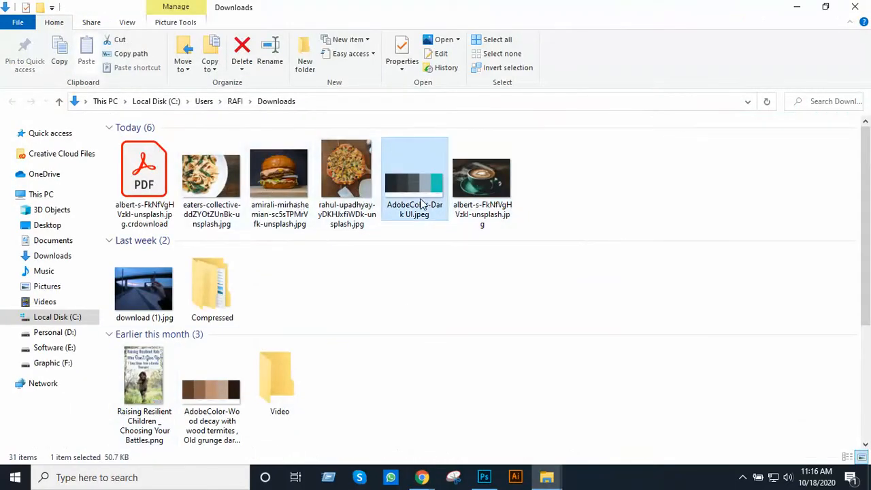
pyautogui.press('Delete')
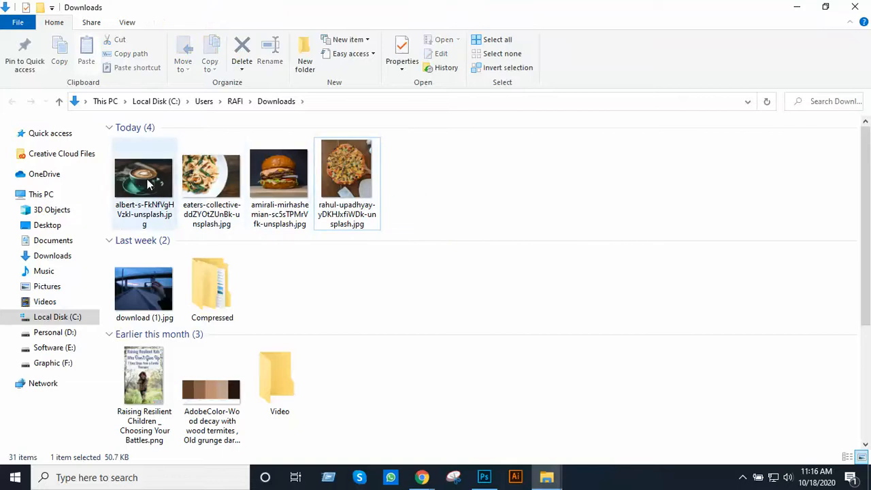
# Move the coffee, pasta, burger and pizza photos from Downloads into the Class 40 Image folder
pyautogui.keyDown('shift'); pyautogui.click(343, 213); pyautogui.keyUp('shift')
pyautogui.hotkey('ctrl', 'c')
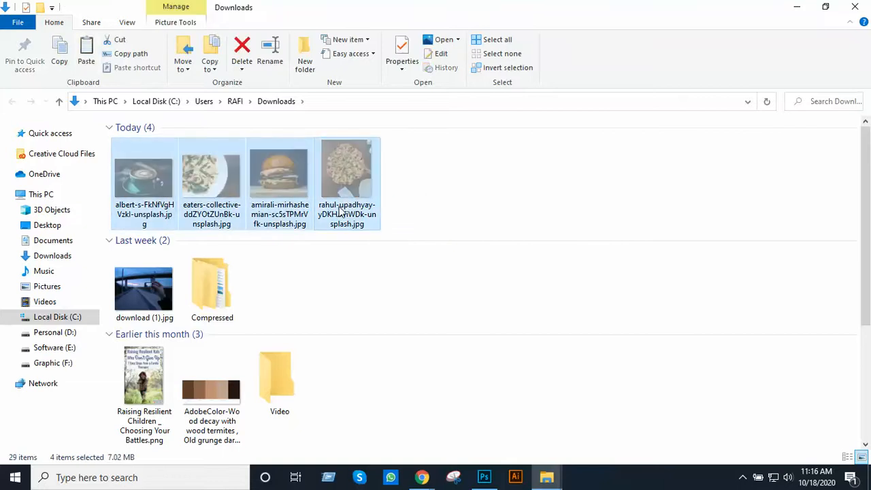
pyautogui.hotkey('alt', 'Tab')
pyautogui.press('Tab')
pyautogui.press('Tab')
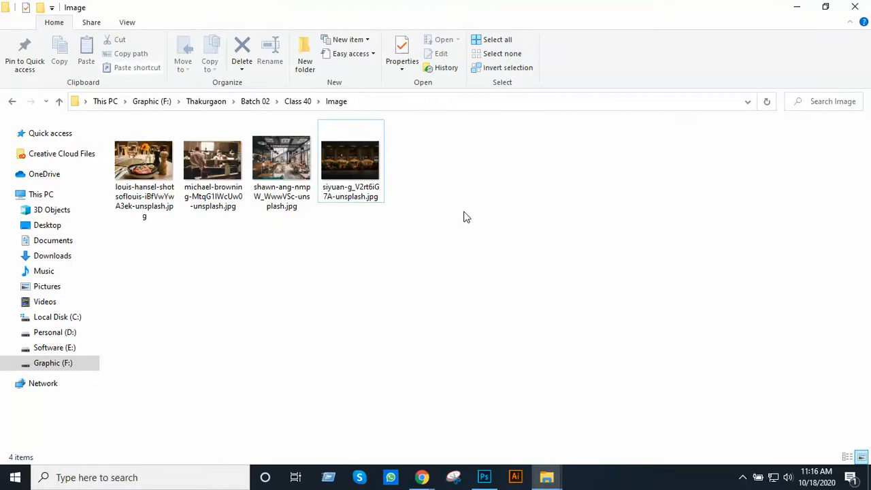
pyautogui.hotkey('ctrl', 'v')
pyautogui.click(277, 230)
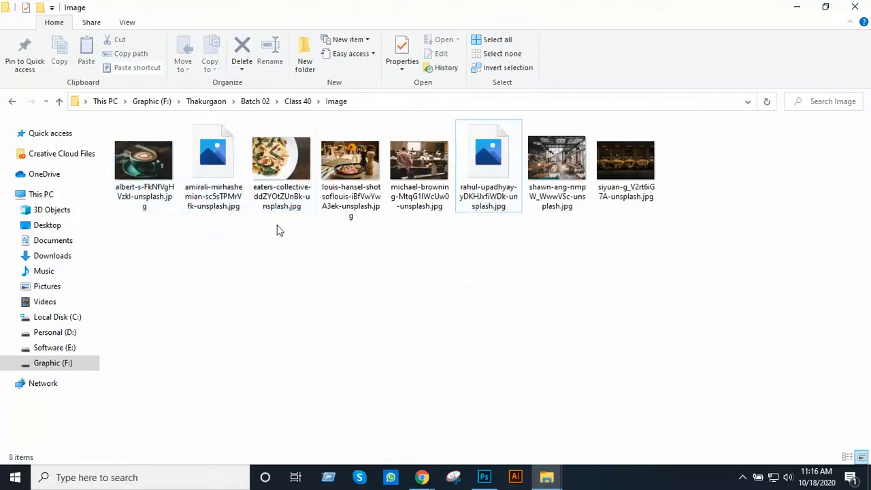
# Place the burger photo into the Photoshop page design, scaled to about 8.8%, covering the first Special Menu square
pyautogui.moveTo(224, 182); pyautogui.dragTo(241, 330)
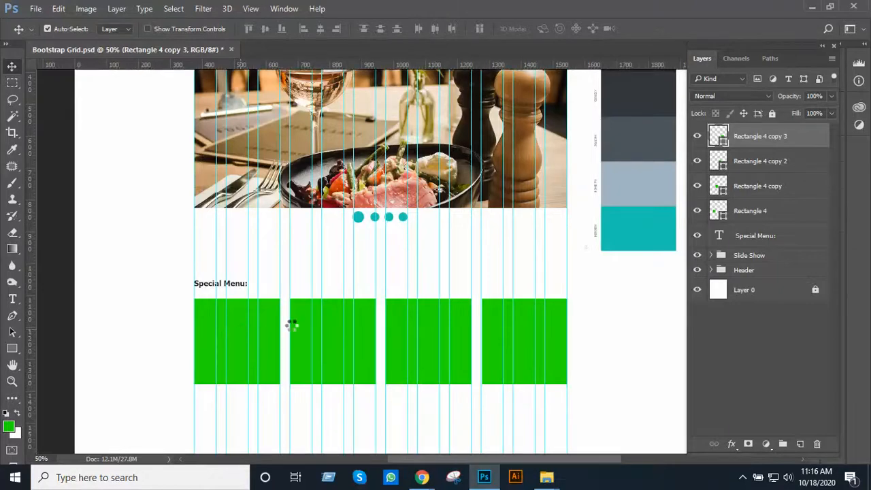
pyautogui.scroll(-2, 465, 286)
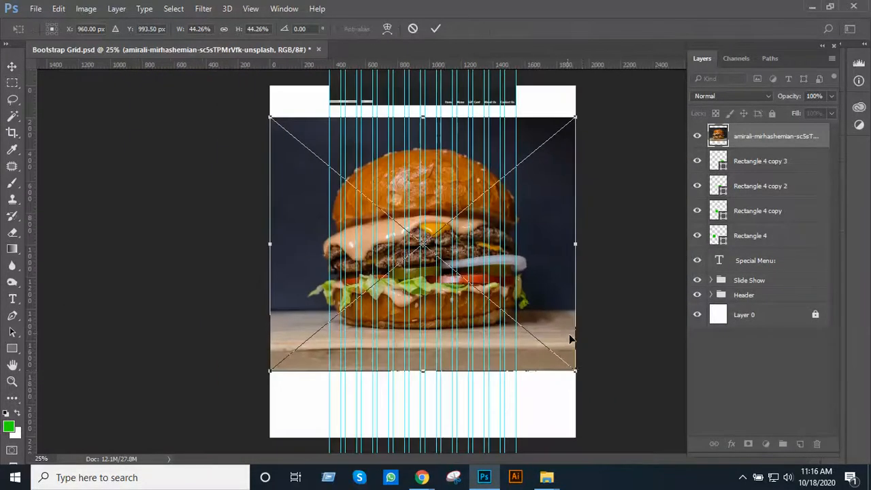
pyautogui.moveTo(582, 370); pyautogui.dragTo(483, 289)
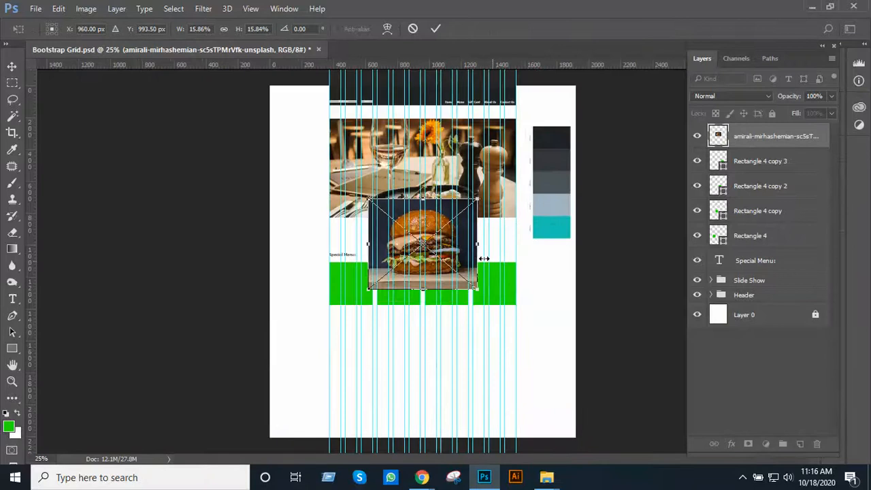
pyautogui.scroll(3, 465, 250)
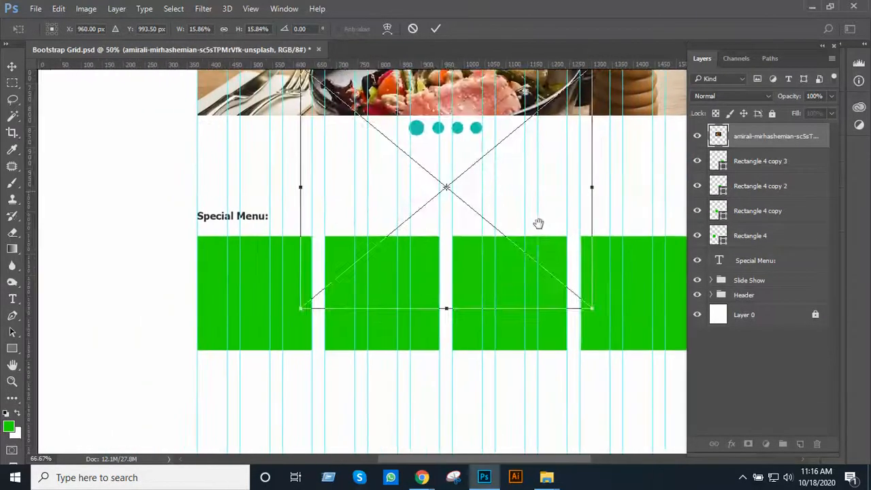
pyautogui.moveTo(537, 223); pyautogui.dragTo(378, 339)
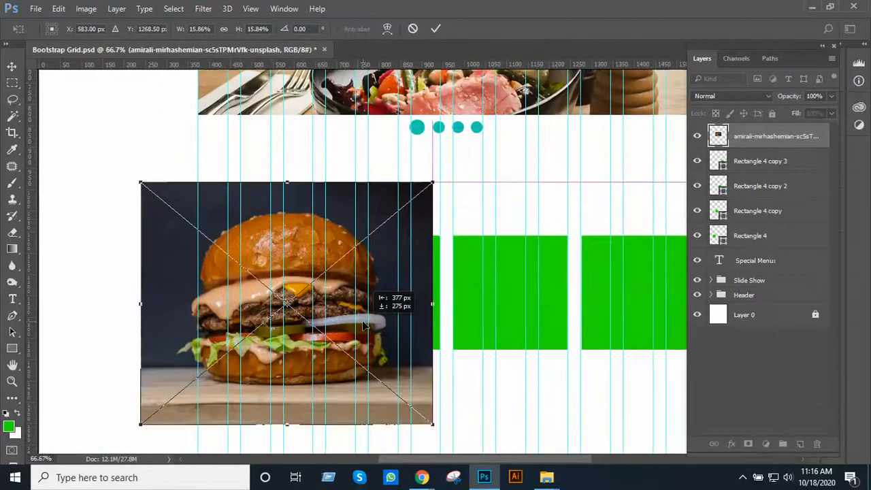
pyautogui.moveTo(433, 424); pyautogui.dragTo(314, 328)
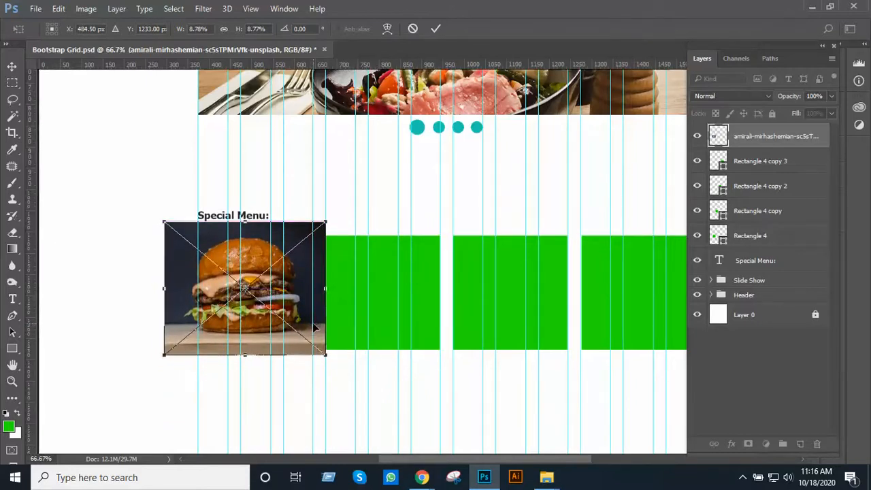
pyautogui.press('Return')
# Reorder the burger photo layer directly above Rectangle 4 and clip it to that first square
pyautogui.moveTo(752, 135); pyautogui.dragTo(765, 238)
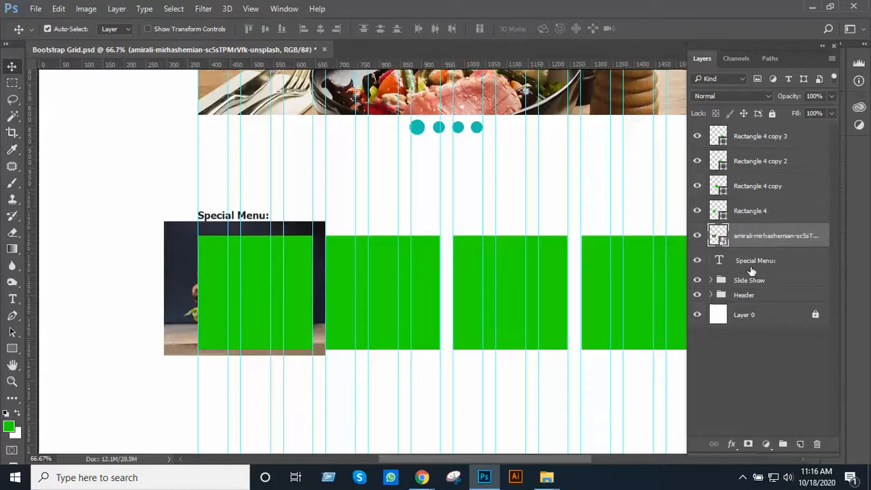
pyautogui.moveTo(768, 247); pyautogui.dragTo(773, 212)
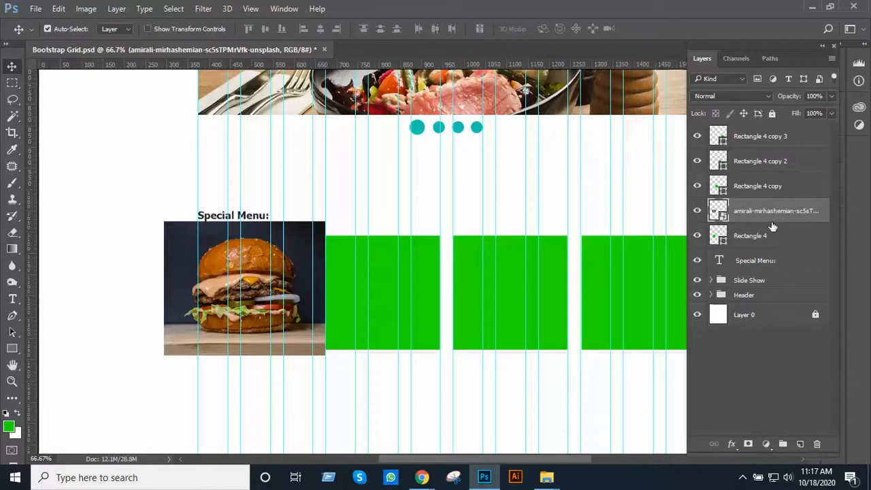
pyautogui.keyDown('alt'); pyautogui.click(771, 218); pyautogui.keyUp('alt')
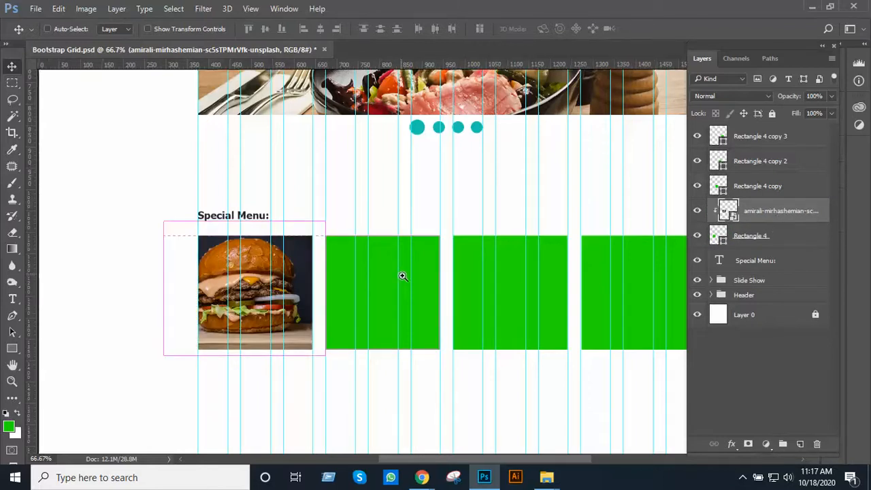
# Scale down and reposition the clipped burger photo so the whole burger sits inside the first Special Menu square
pyautogui.scroll(1, 402, 274)
pyautogui.moveTo(204, 289); pyautogui.dragTo(234, 312)
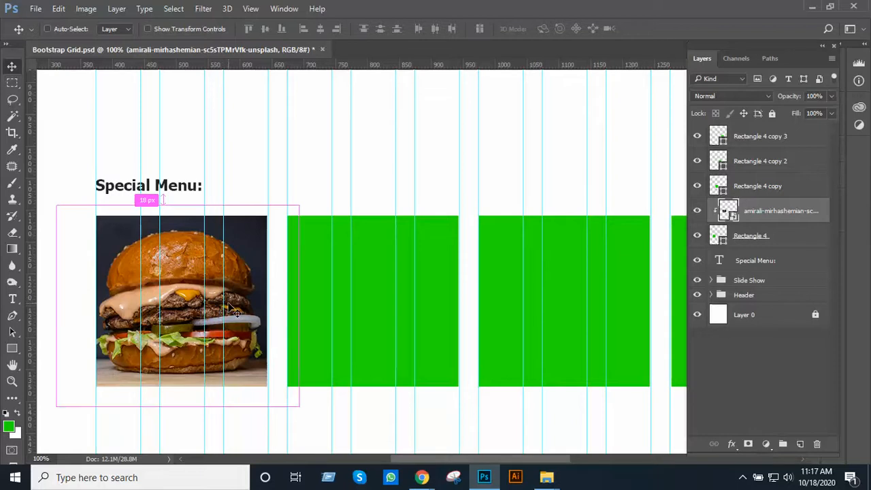
pyautogui.hotkey('ctrl', 't')
pyautogui.moveTo(297, 204); pyautogui.dragTo(277, 216)
pyautogui.moveTo(250, 257); pyautogui.dragTo(250, 253)
pyautogui.moveTo(278, 386); pyautogui.dragTo(286, 398)
pyautogui.press('Return')
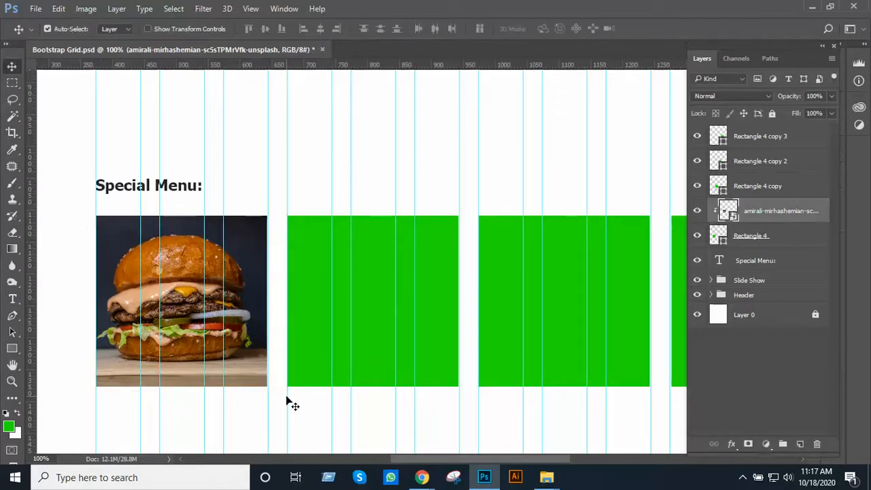
# Place the coffee photo from the Image folder into the page design, scaled to about 8.3%, over the second Special Menu square
pyautogui.scroll(-1, 330, 313)
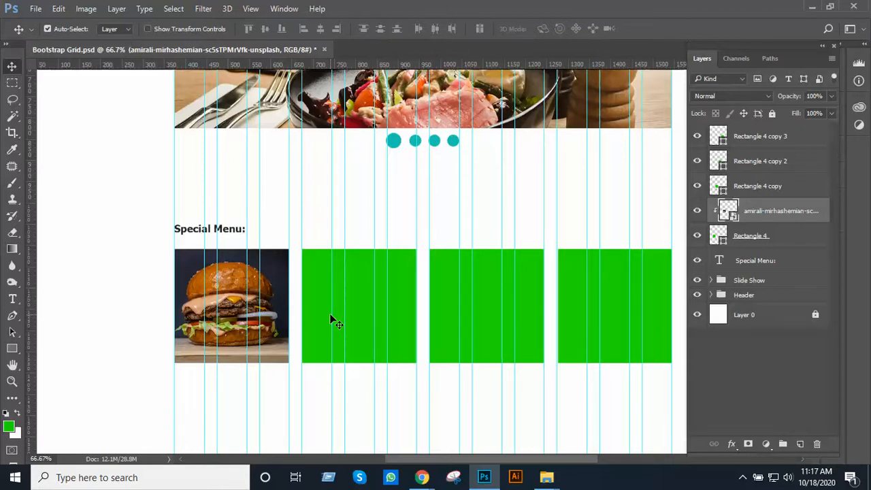
pyautogui.hotkey('alt', 'Tab')
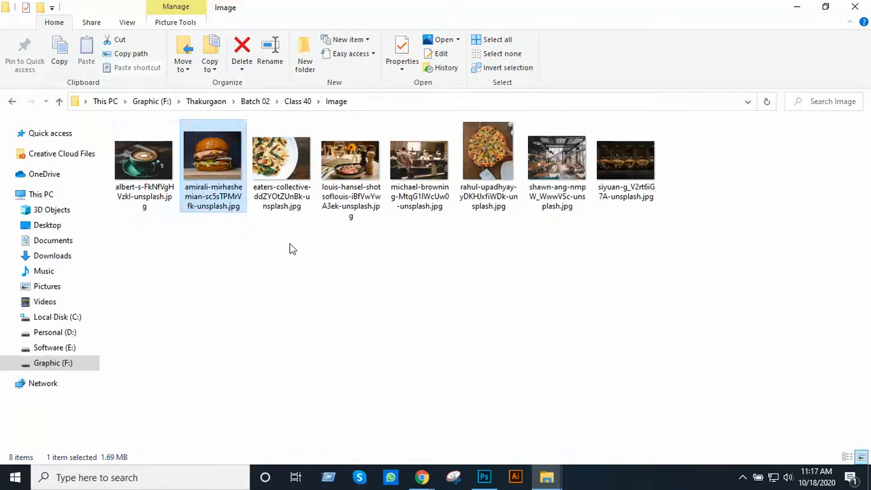
pyautogui.click(290, 247)
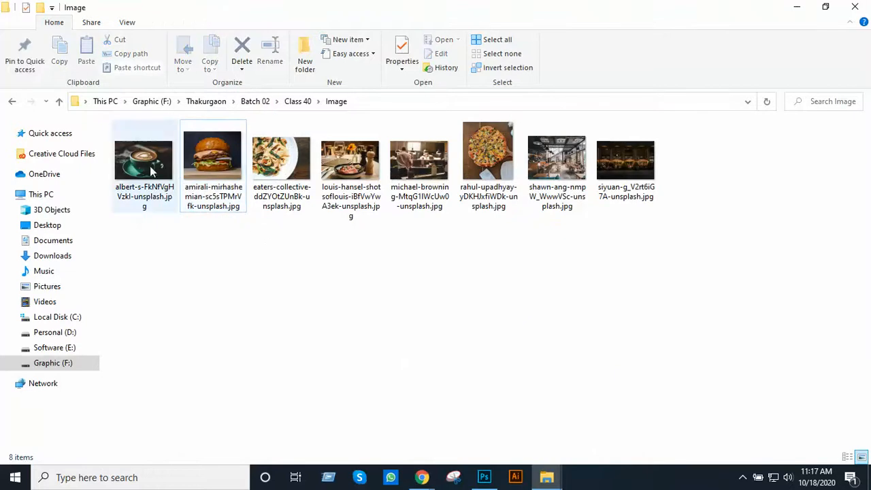
pyautogui.moveTo(153, 172); pyautogui.dragTo(375, 317)
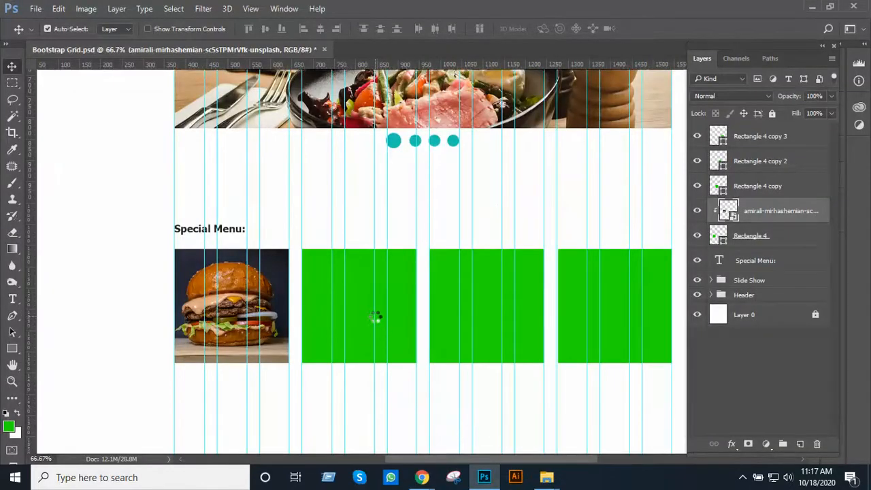
pyautogui.scroll(-1, 440, 291)
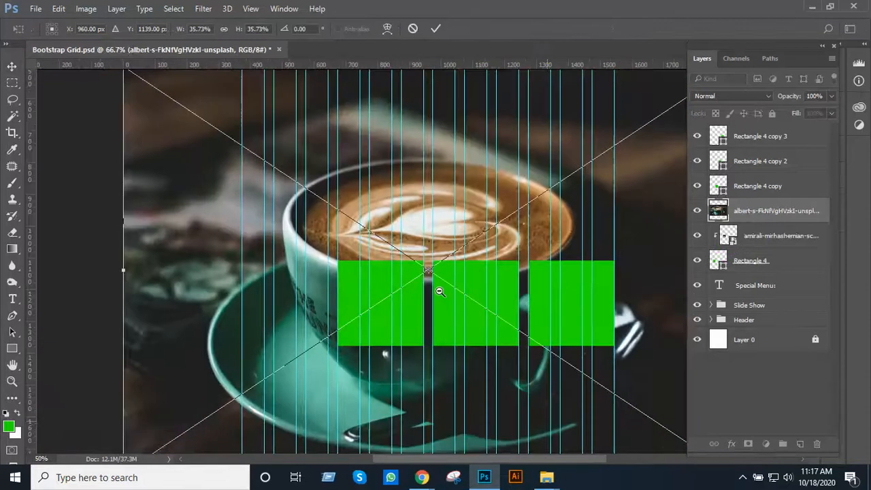
pyautogui.scroll(-1, 439, 291)
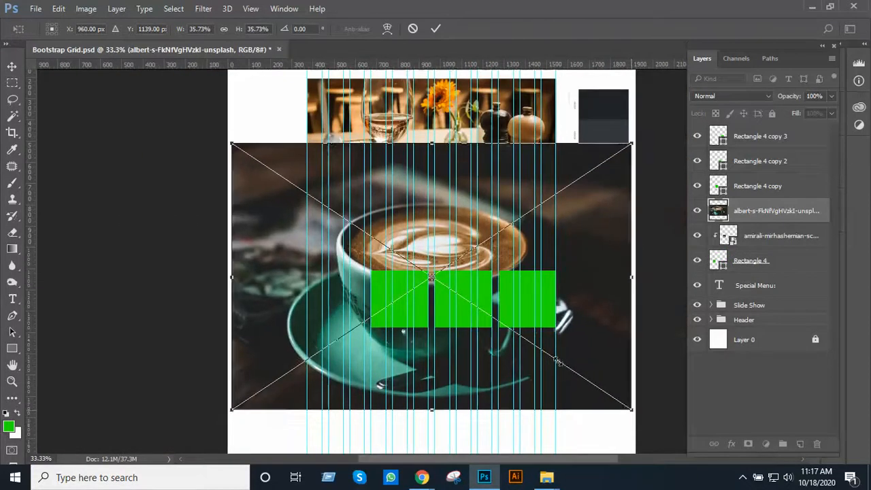
pyautogui.moveTo(629, 409); pyautogui.dragTo(496, 314)
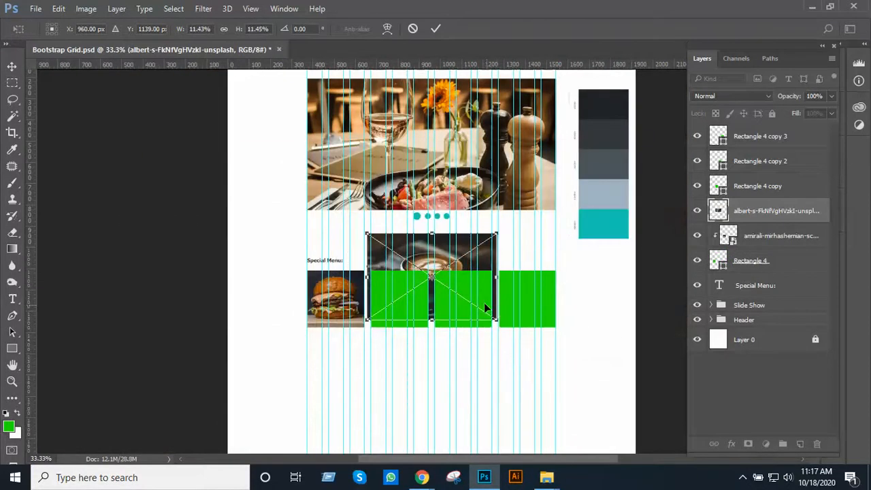
pyautogui.scroll(2, 465, 279)
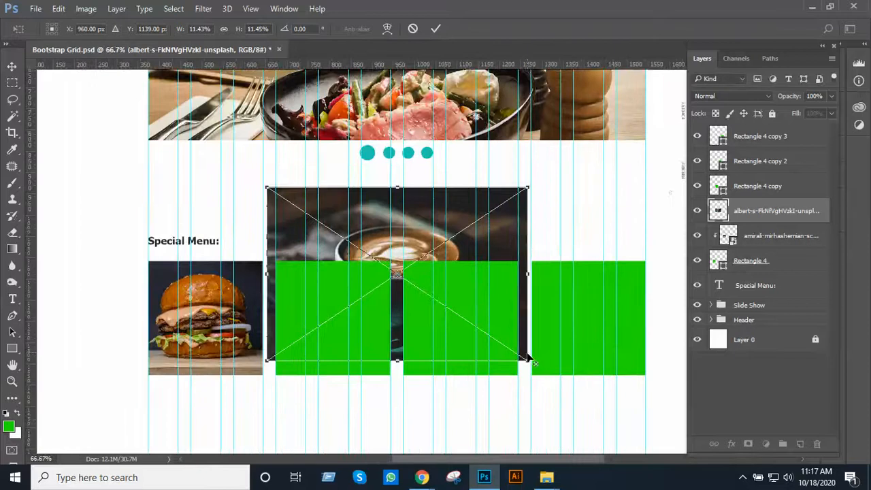
pyautogui.moveTo(527, 357); pyautogui.dragTo(490, 336)
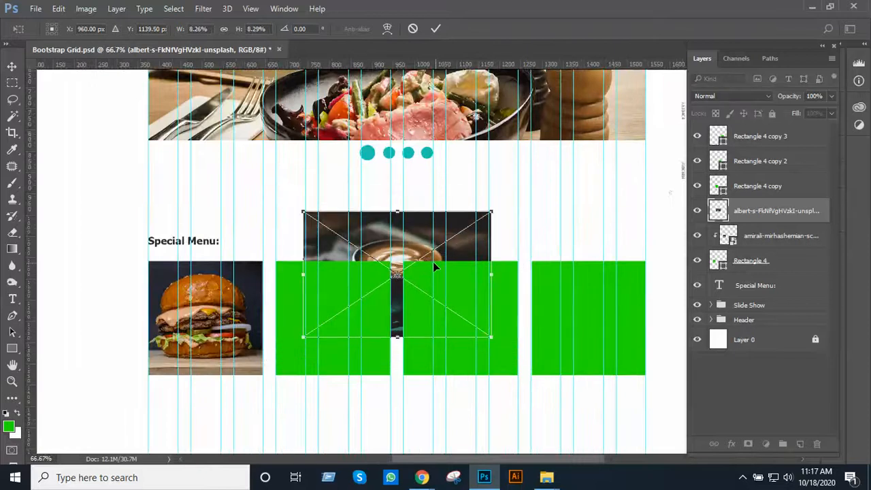
pyautogui.moveTo(434, 266); pyautogui.dragTo(372, 302)
pyautogui.press('Return')
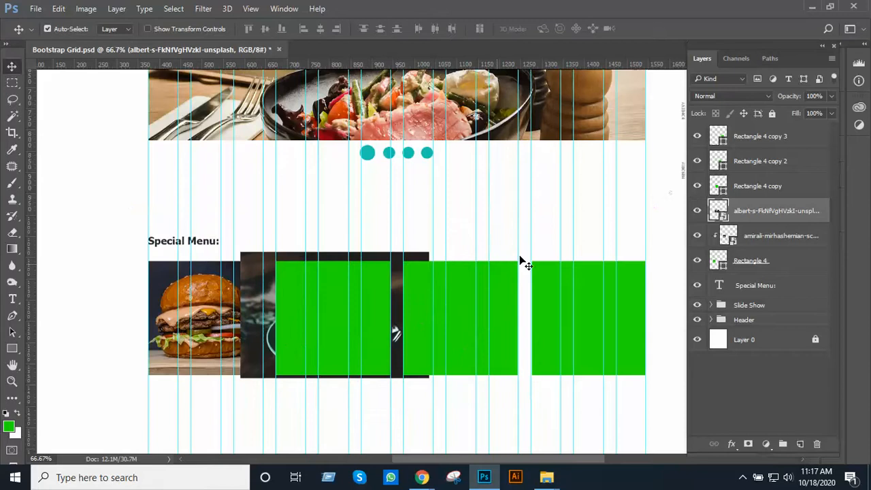
# Reorder the coffee photo layer directly above Rectangle 4 copy and clip it to that second square
pyautogui.moveTo(766, 211); pyautogui.dragTo(769, 188)
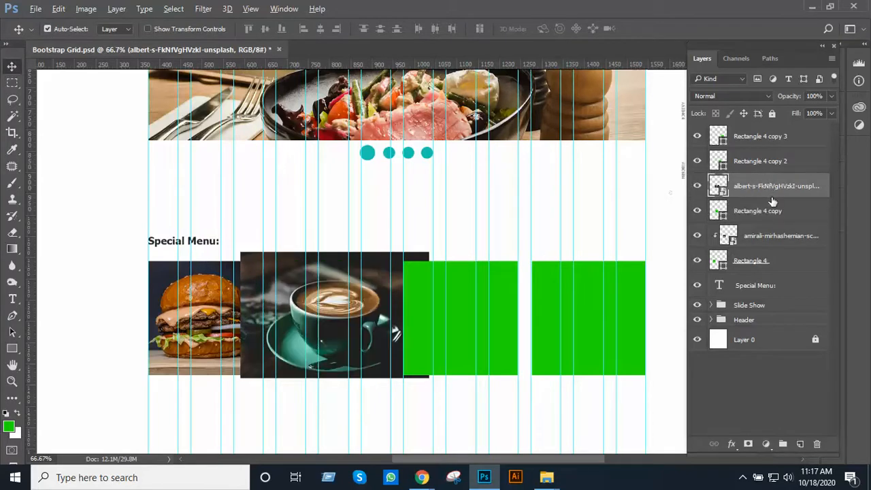
pyautogui.keyDown('alt'); pyautogui.click(772, 194); pyautogui.keyUp('alt')
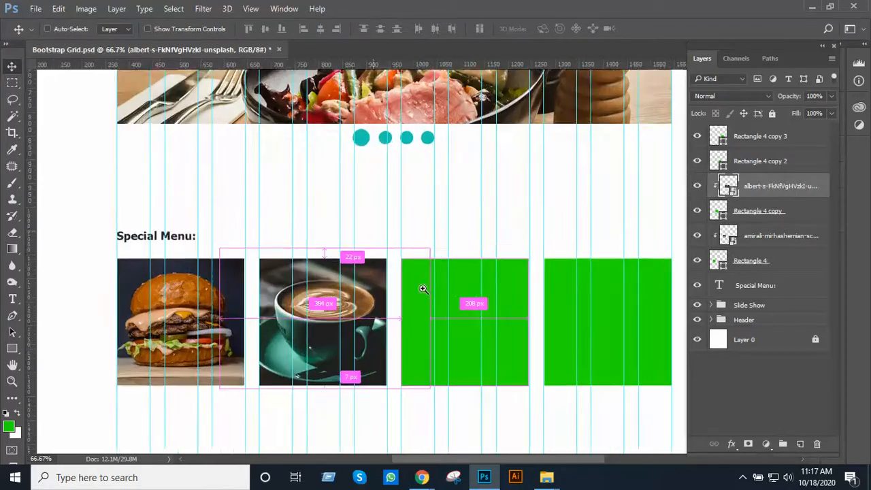
pyautogui.keyDown('ctrl'); pyautogui.click(423, 286); pyautogui.keyUp('ctrl')
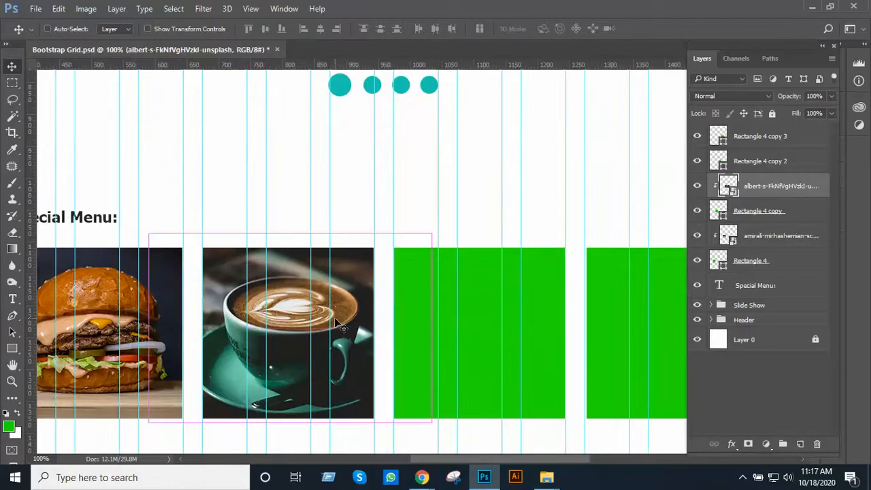
# Scale the coffee photo to about 8.04% and nudge it down 8 px within the second square
pyautogui.hotkey('ctrl', '-')
pyautogui.hotkey('ctrl', 't')
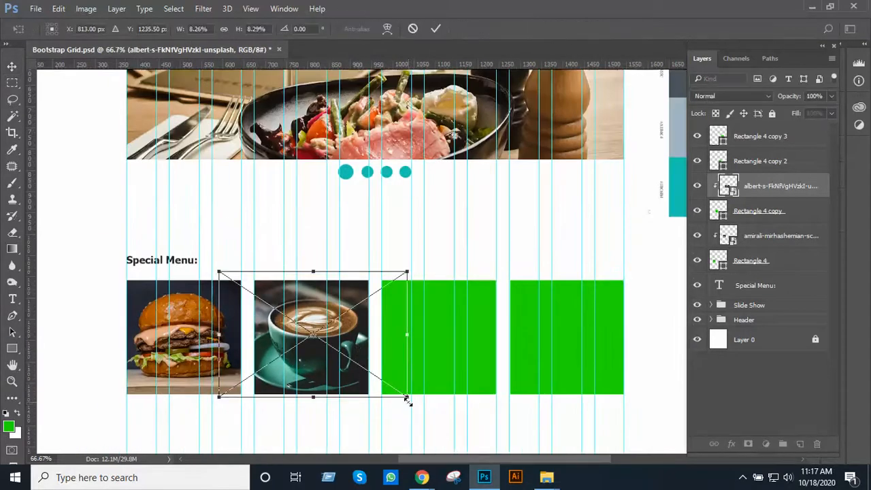
pyautogui.moveTo(407, 400); pyautogui.dragTo(408, 400)
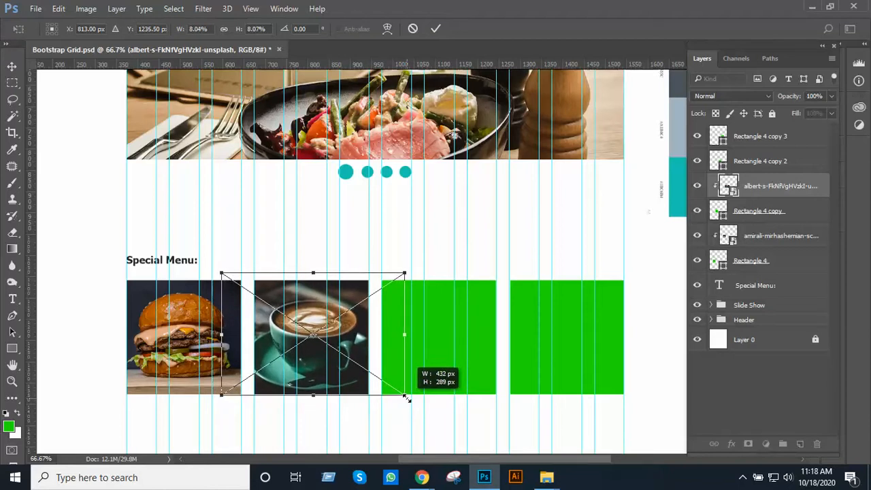
pyautogui.press('Down')
pyautogui.press('Down')
pyautogui.press('Down')
pyautogui.press('Down')
pyautogui.press('Down')
pyautogui.press('Down')
pyautogui.press('Down')
pyautogui.press('Down')
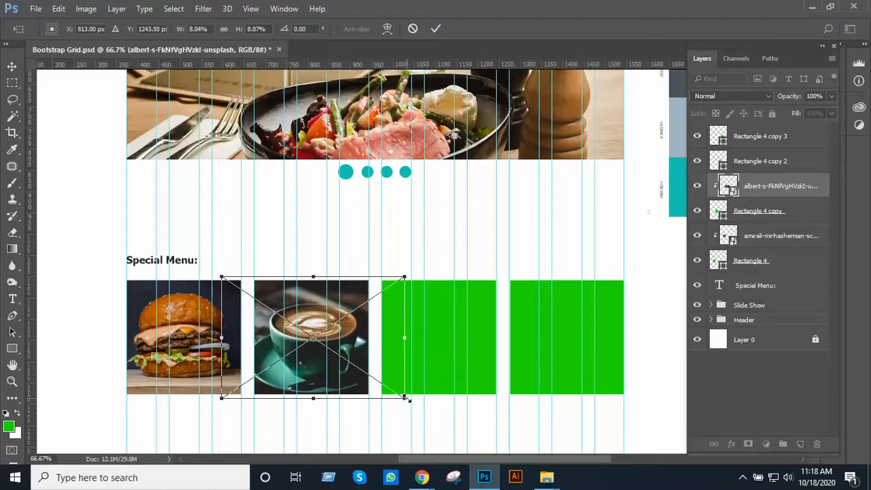
pyautogui.press('Return')
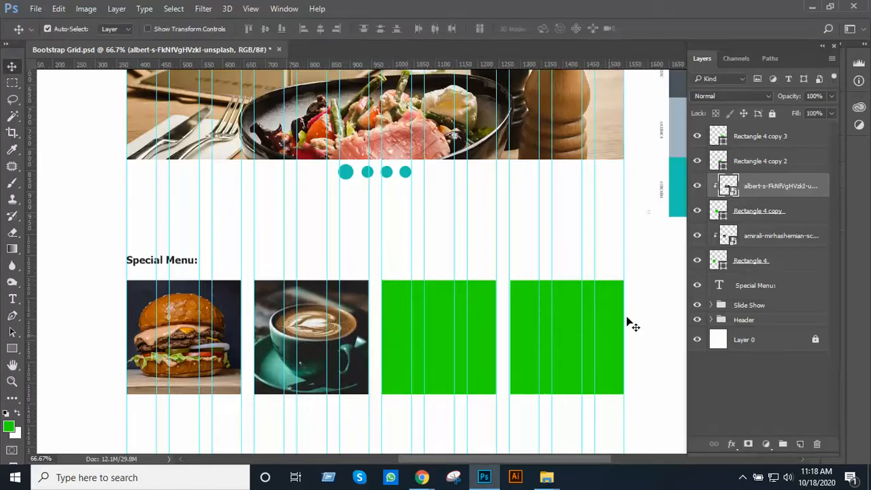
# Place the pasta photo from the Image folder directly above the Rectangle 4 copy 2 layer, scaled to about 13.7%
pyautogui.click(765, 170)
pyautogui.hotkey('alt', 'Tab')
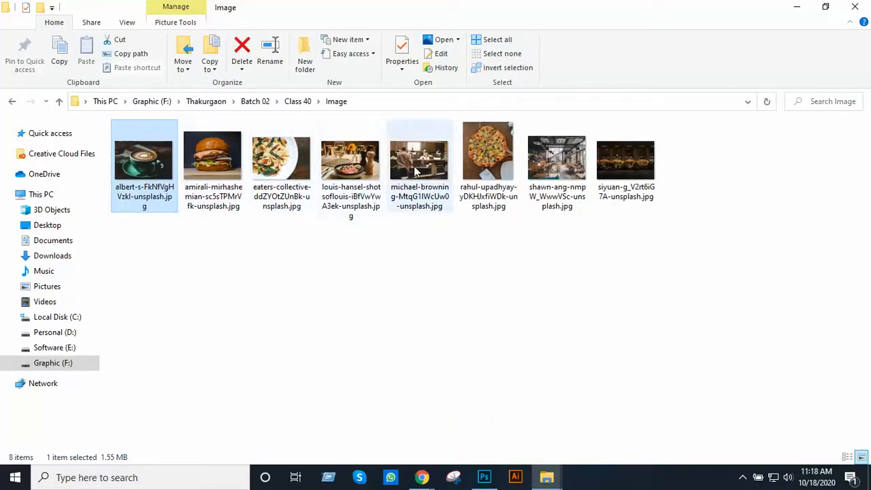
pyautogui.doubleClick(282, 164)
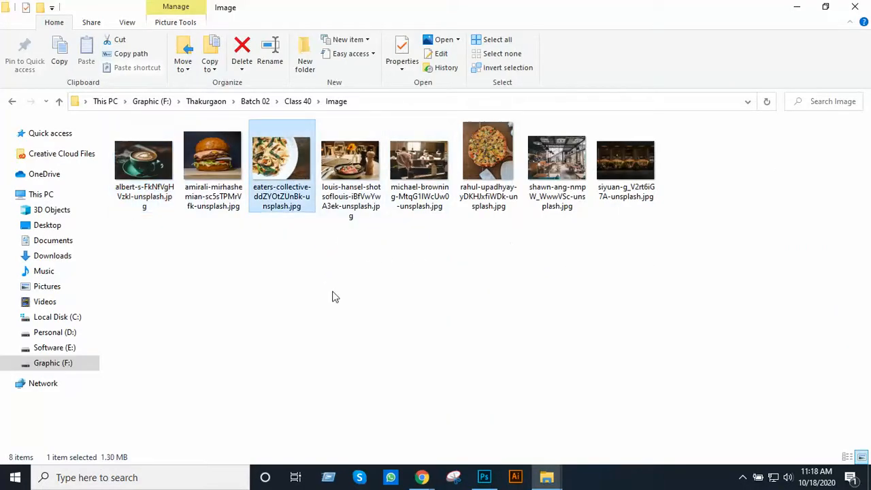
pyautogui.moveTo(274, 174); pyautogui.dragTo(456, 361)
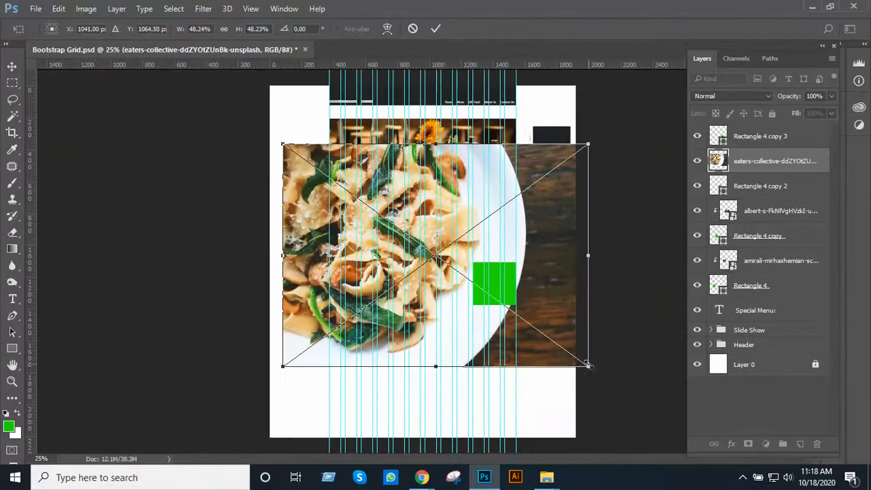
pyautogui.moveTo(587, 365); pyautogui.dragTo(474, 287)
pyautogui.keyDown('ctrl'); pyautogui.click(487, 268); pyautogui.keyUp('ctrl')
pyautogui.keyDown('ctrl'); pyautogui.click(488, 269); pyautogui.keyUp('ctrl')
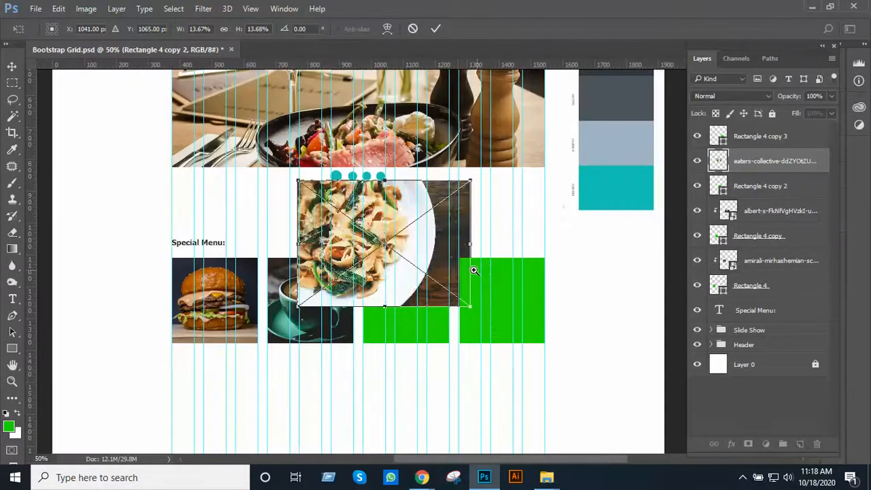
# Move and shrink the pasta photo to cover the third Special Menu square and clip it to Rectangle 4 copy 2
pyautogui.moveTo(419, 253); pyautogui.dragTo(485, 336)
pyautogui.moveTo(529, 387); pyautogui.dragTo(480, 349)
pyautogui.keyDown('ctrl'); pyautogui.click(438, 311); pyautogui.keyUp('ctrl')
pyautogui.press('Return')
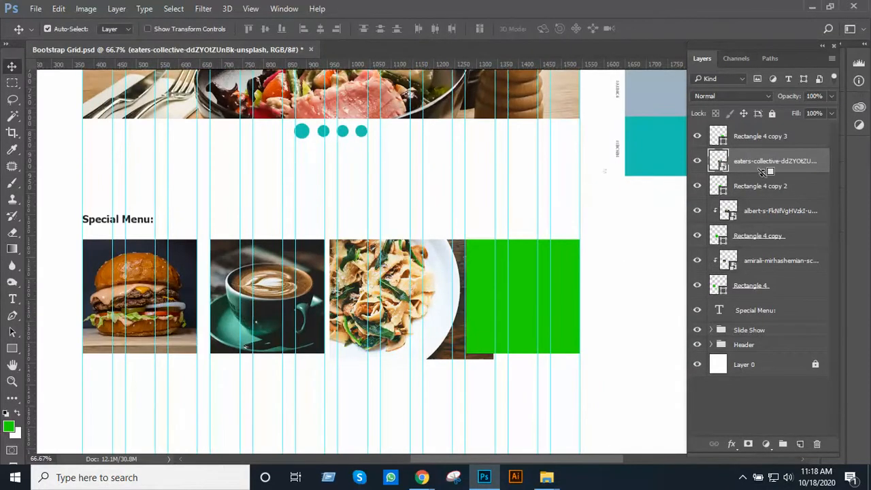
pyautogui.keyDown('alt'); pyautogui.click(763, 172); pyautogui.keyUp('alt')
pyautogui.keyDown('ctrl'); pyautogui.click(419, 297); pyautogui.keyUp('ctrl')
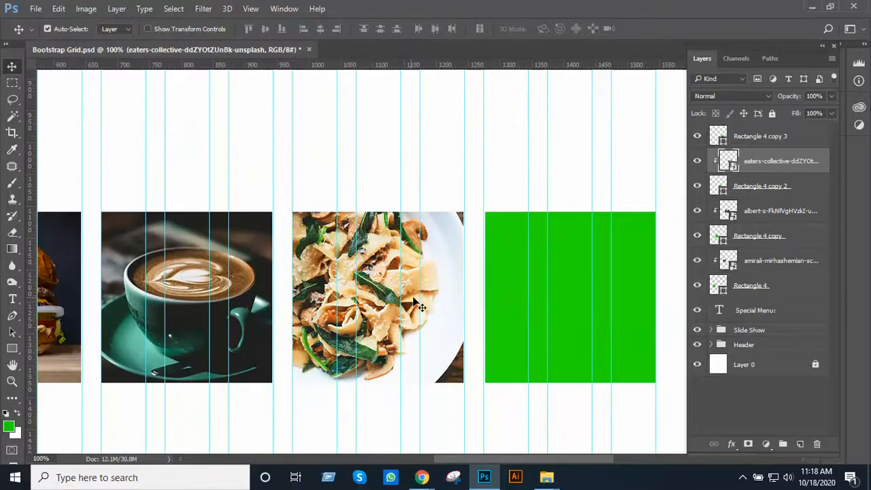
# Place the pizza photo from the Image folder into the page design, scaled to about 16.6%
pyautogui.hotkey('alt', 'Tab')
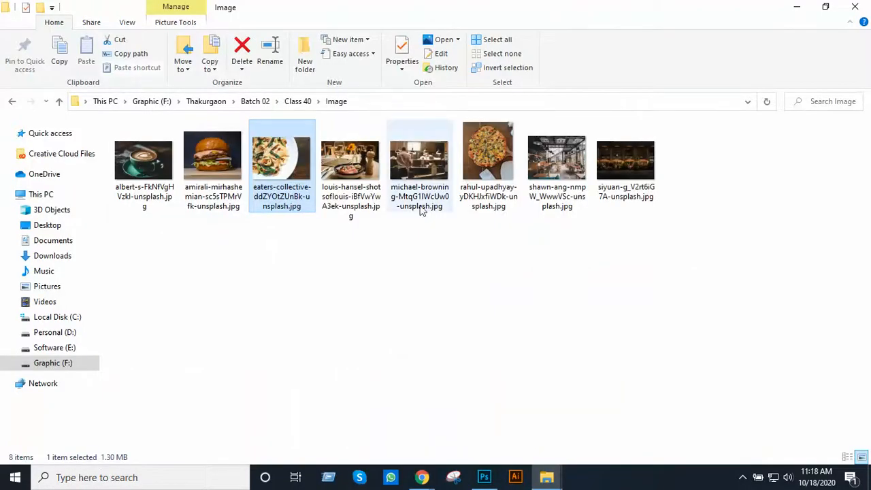
pyautogui.moveTo(488, 146); pyautogui.dragTo(537, 321)
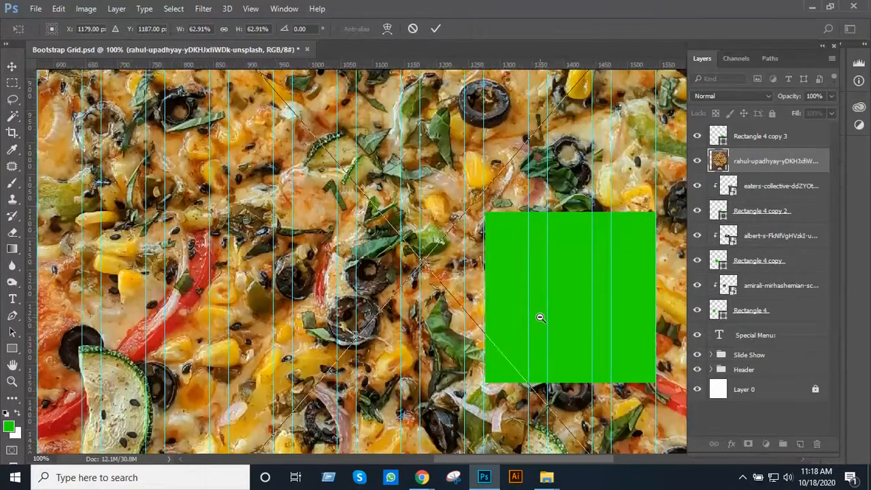
pyautogui.keyDown('alt'); pyautogui.click(539, 317); pyautogui.keyUp('alt')
pyautogui.keyDown('alt'); pyautogui.click(539, 317); pyautogui.keyUp('alt')
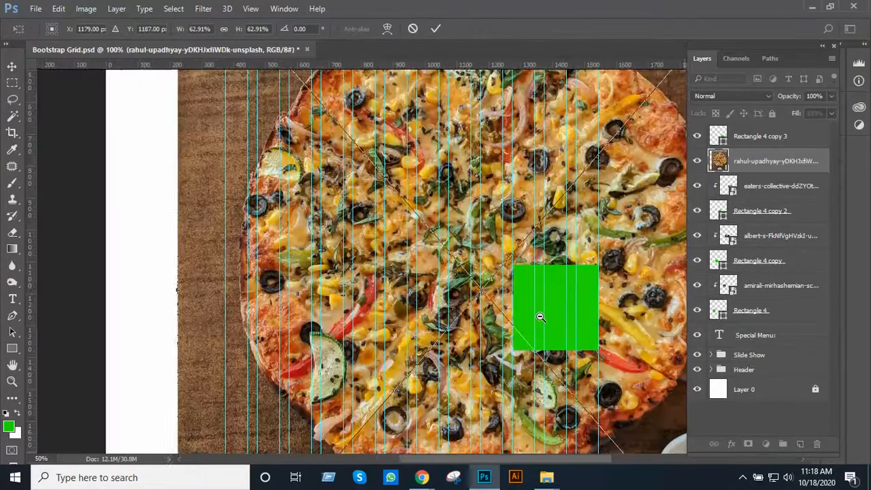
pyautogui.keyDown('alt'); pyautogui.click(540, 317); pyautogui.keyUp('alt')
pyautogui.keyDown('alt'); pyautogui.click(540, 317); pyautogui.keyUp('alt')
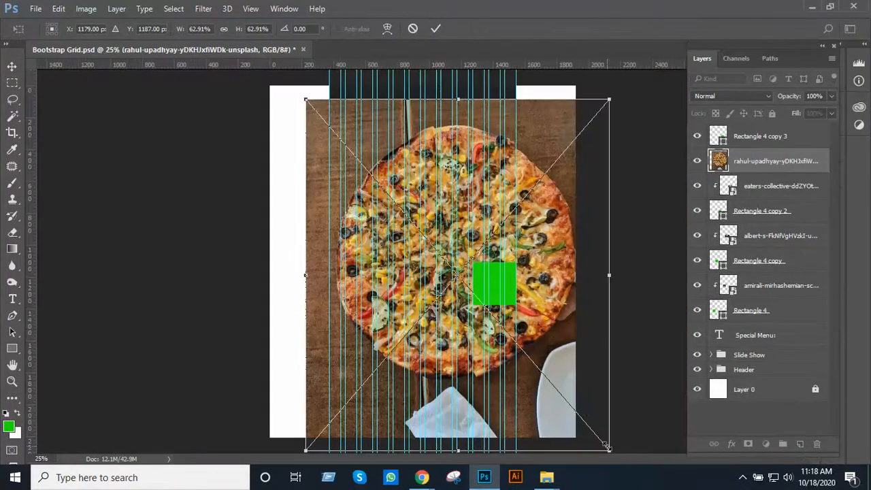
pyautogui.moveTo(608, 448); pyautogui.dragTo(499, 321)
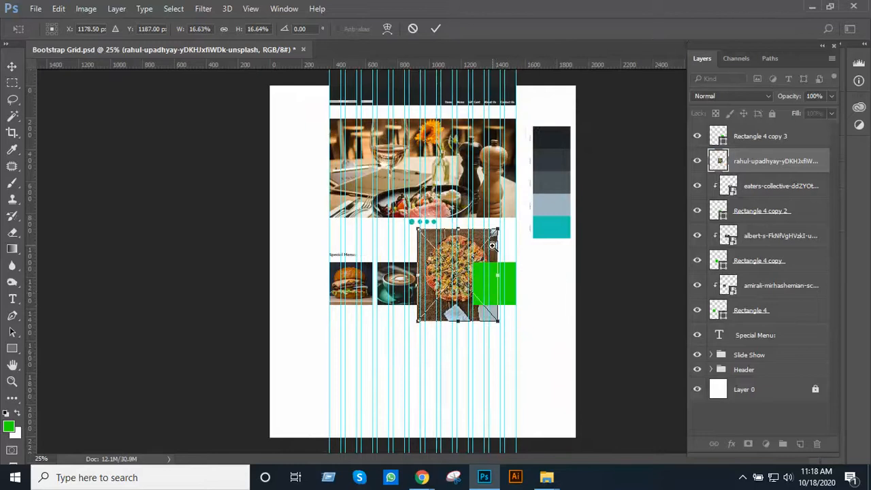
# Move the pizza photo over the fourth Special Menu square and scale it down to about 9.5%
pyautogui.keyDown('ctrl'); pyautogui.click(492, 246); pyautogui.keyUp('ctrl')
pyautogui.keyDown('ctrl'); pyautogui.click(492, 246); pyautogui.keyUp('ctrl')
pyautogui.keyDown('ctrl'); pyautogui.click(476, 258); pyautogui.keyUp('ctrl')
pyautogui.moveTo(476, 258); pyautogui.dragTo(440, 176)
pyautogui.moveTo(399, 219); pyautogui.dragTo(514, 266)
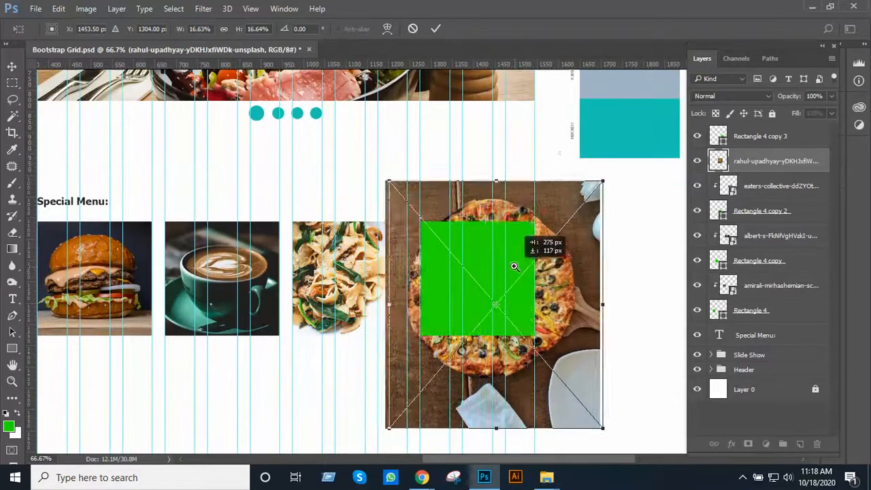
pyautogui.keyDown('ctrl'); pyautogui.click(513, 266); pyautogui.keyUp('ctrl')
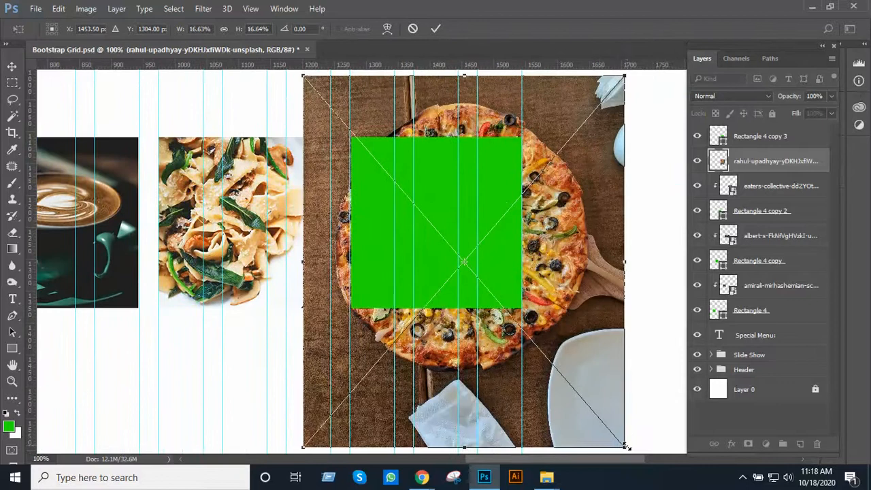
pyautogui.moveTo(626, 447); pyautogui.dragTo(526, 338)
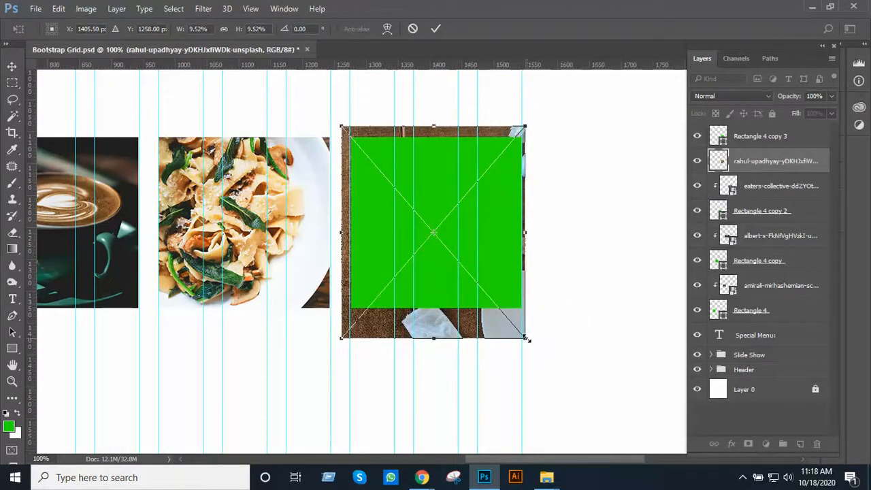
pyautogui.press('Return')
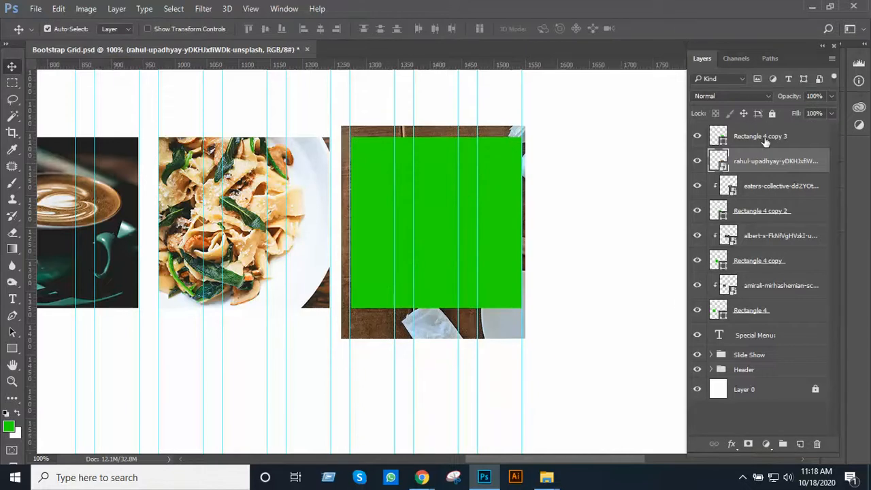
# Move the Rectangle 4 copy 3 layer directly below the pizza photo and clip the photo to it
pyautogui.moveTo(765, 140); pyautogui.dragTo(778, 160)
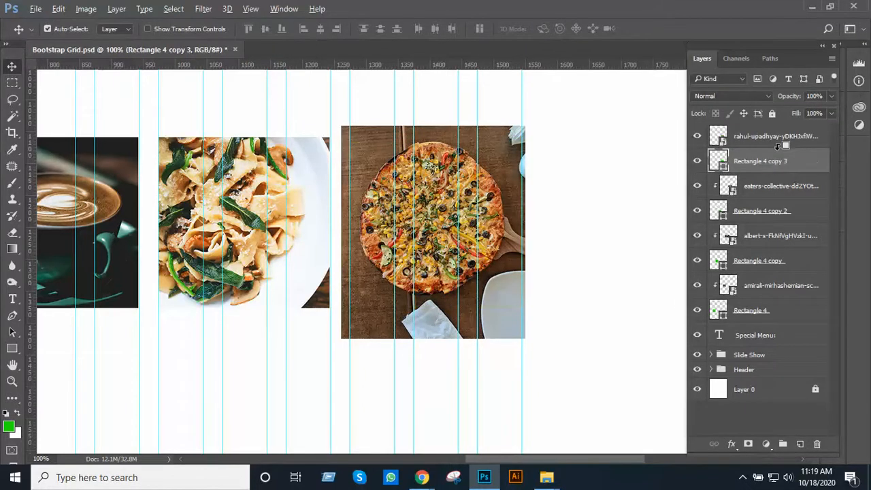
pyautogui.keyDown('alt'); pyautogui.click(778, 148); pyautogui.keyUp('alt')
pyautogui.scroll(-1, 416, 196)
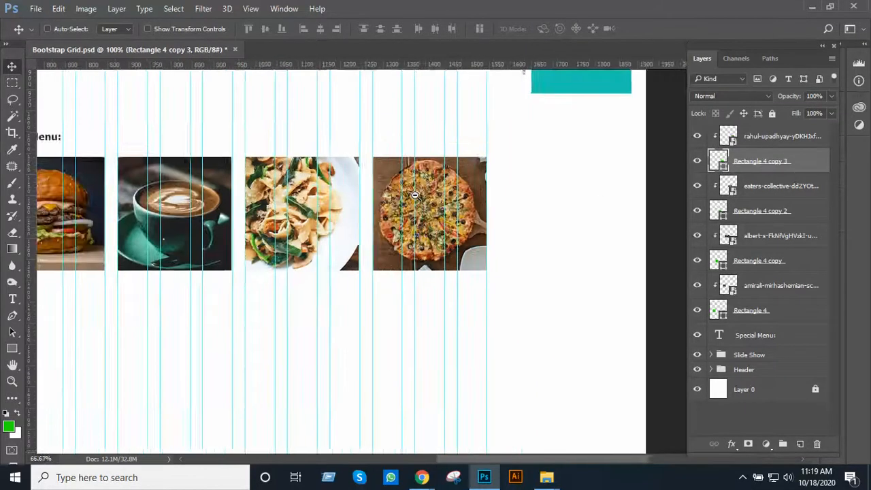
pyautogui.scroll(-2, 414, 195)
pyautogui.moveTo(406, 202); pyautogui.dragTo(447, 201)
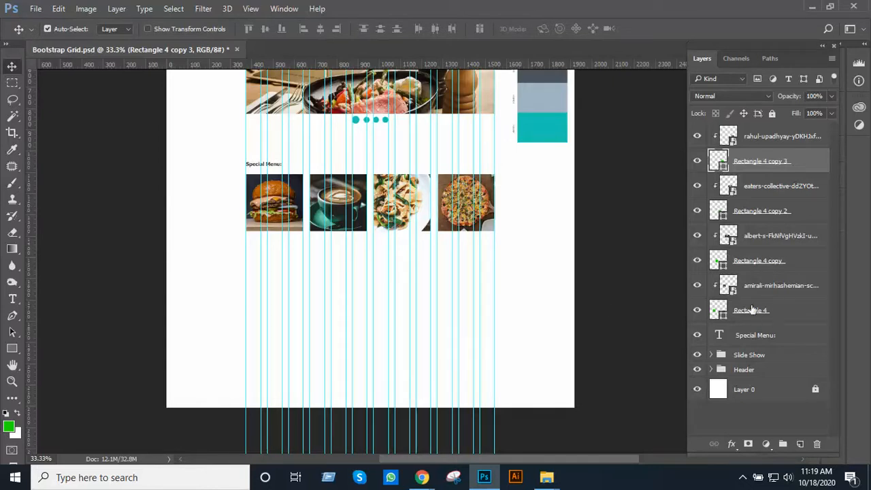
# Check which square Rectangle 4 is by toggling its visibility, and add an empty layer directly above the burger photo's layer
pyautogui.click(697, 313)
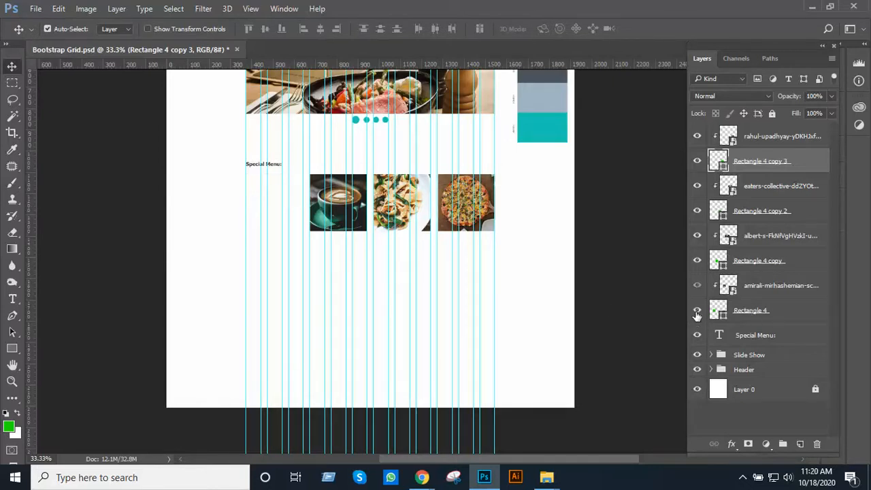
pyautogui.click(697, 313)
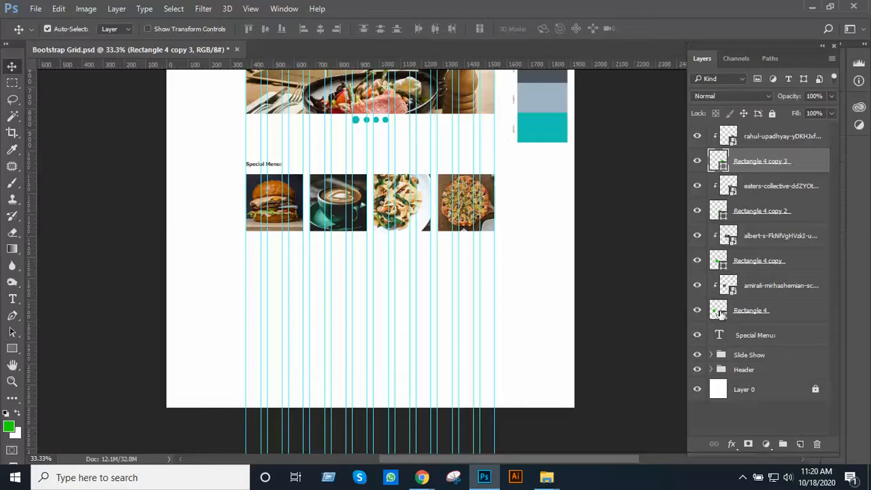
pyautogui.click(759, 286)
pyautogui.click(800, 444)
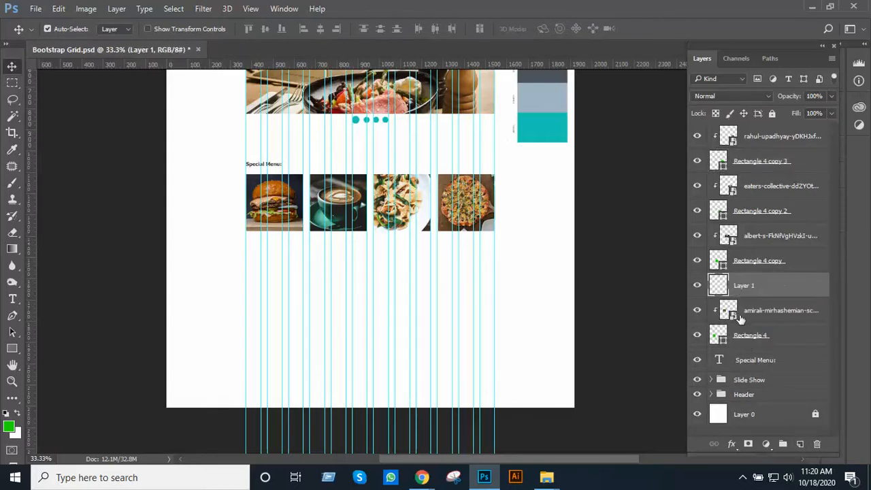
# Add a text label reading "Only $ 10" just below the burger photo
pyautogui.keyDown('ctrl'); pyautogui.click(368, 285); pyautogui.keyUp('ctrl')
pyautogui.keyDown('ctrl'); pyautogui.click(368, 285); pyautogui.keyUp('ctrl')
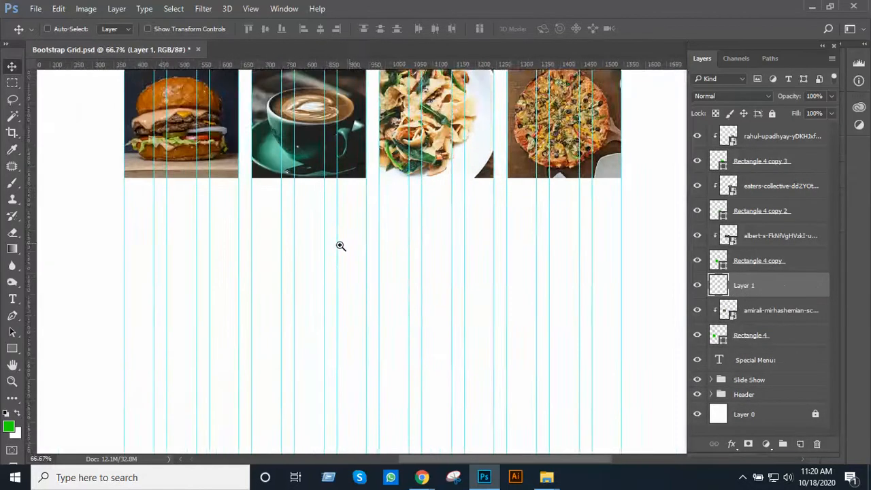
pyautogui.keyDown('ctrl'); pyautogui.click(340, 245); pyautogui.keyUp('ctrl')
pyautogui.moveTo(272, 231); pyautogui.dragTo(399, 280)
pyautogui.keyDown('ctrl'); pyautogui.click(343, 289); pyautogui.keyUp('ctrl')
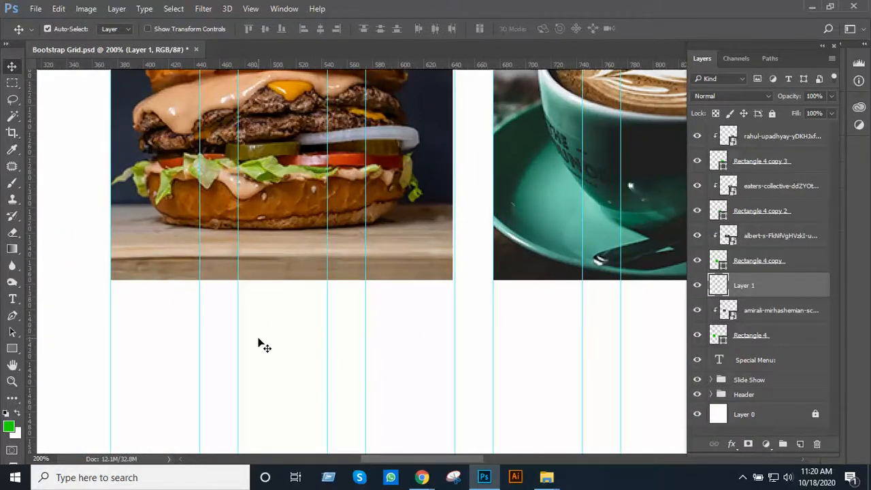
pyautogui.press('t')
pyautogui.click(250, 305)
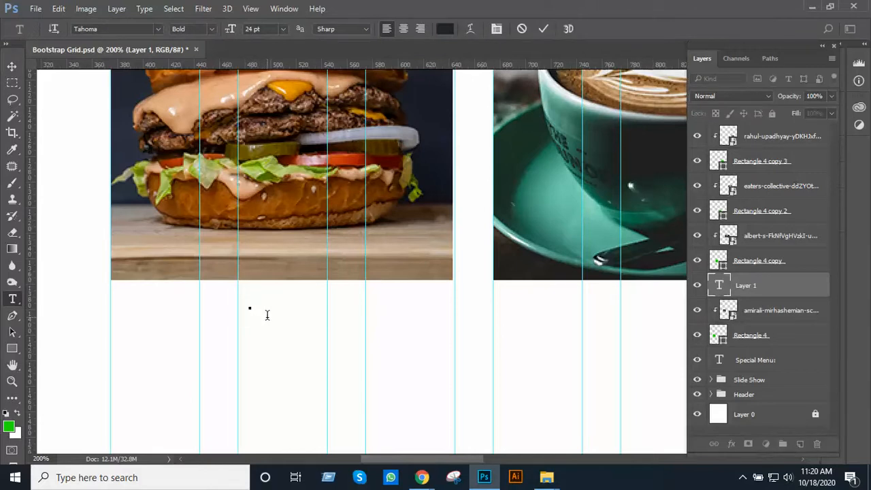
pyautogui.write('B')
pyautogui.press('BackSpace')
pyautogui.write('Price')
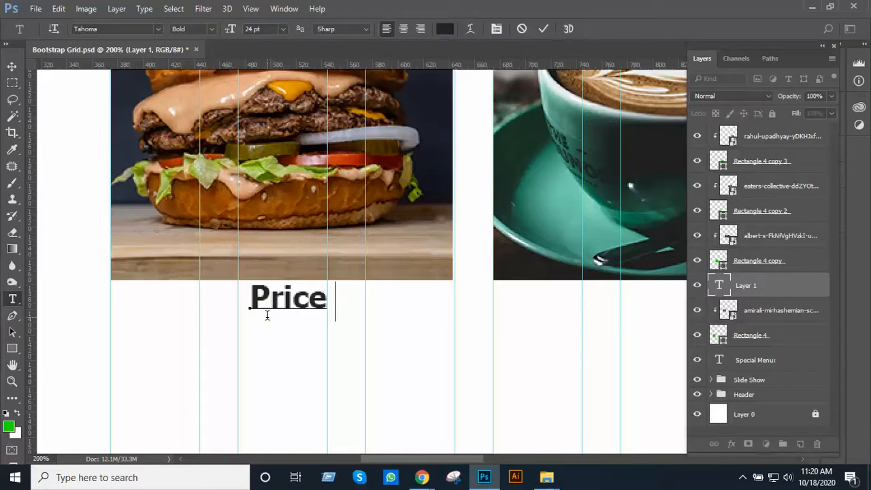
pyautogui.write(' $')
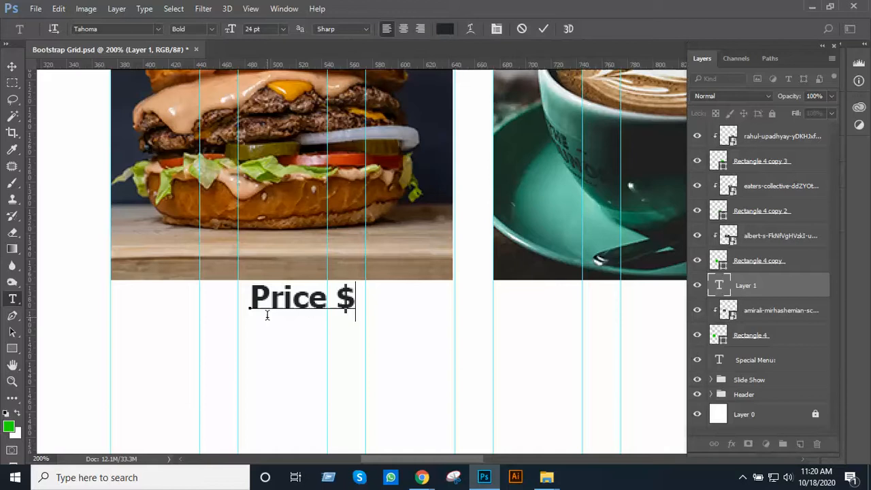
pyautogui.write(' 10')
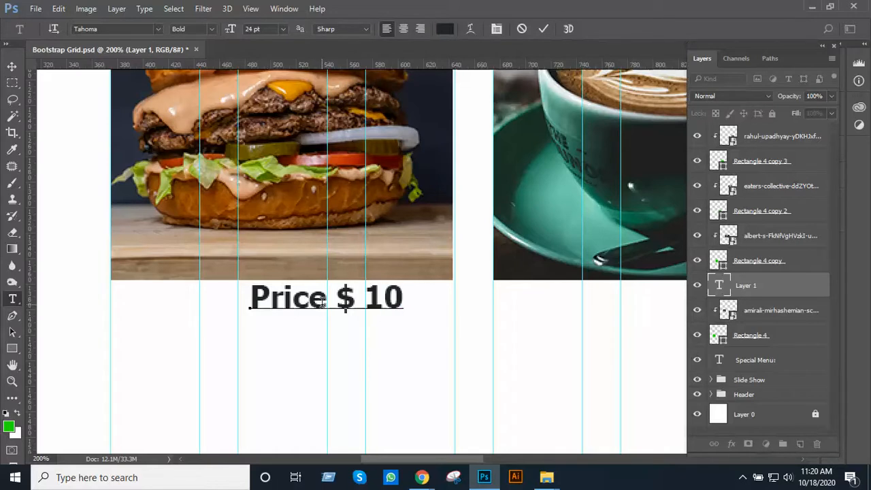
pyautogui.moveTo(324, 304); pyautogui.dragTo(229, 308)
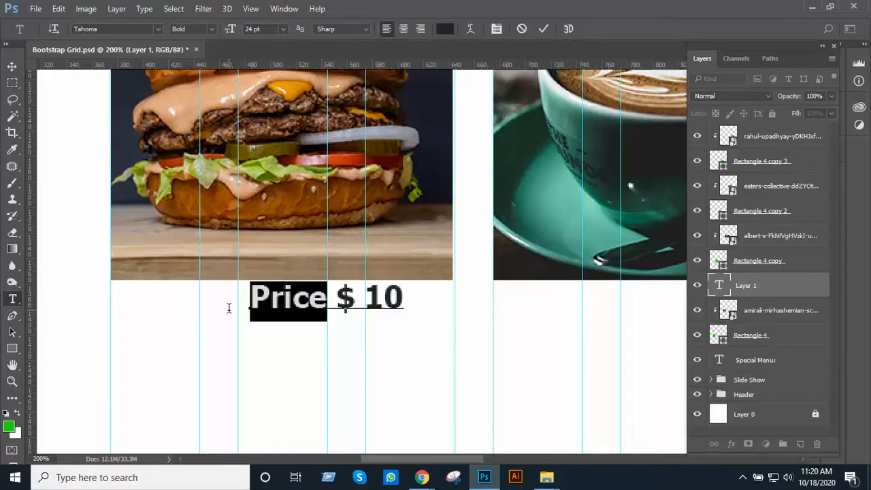
pyautogui.write('Only')
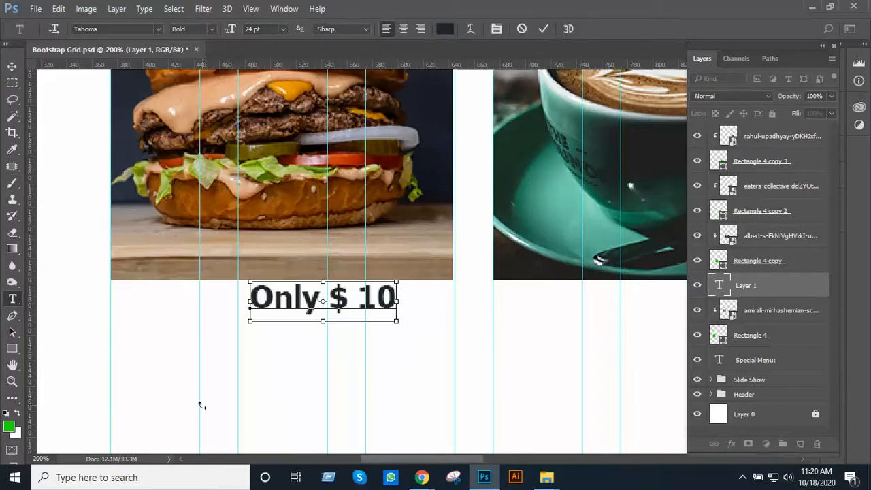
# Set the "Only $ 10" label to 14 pt and move it to the middle beneath the burger photo
pyautogui.hotkey('ctrl', 'a')
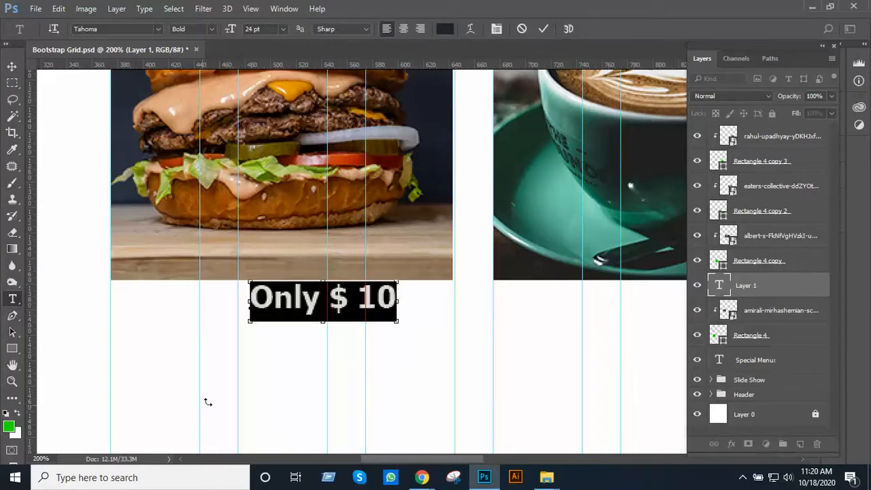
pyautogui.click(285, 32)
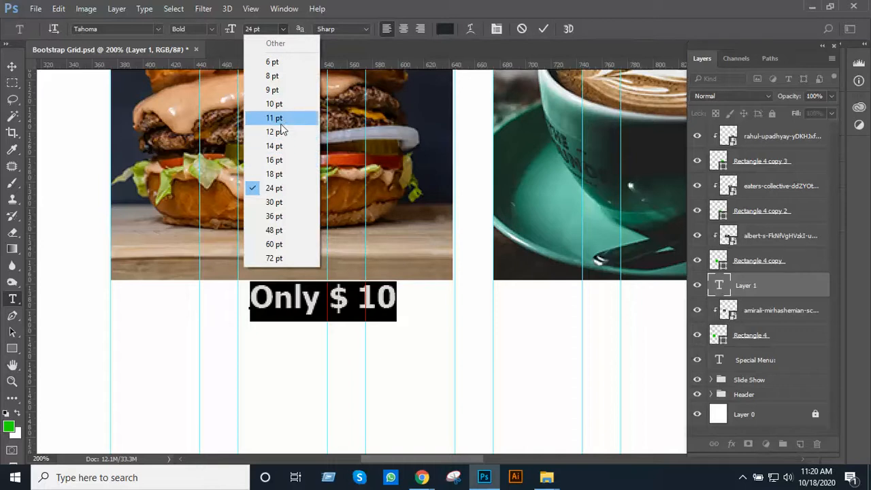
pyautogui.click(274, 145)
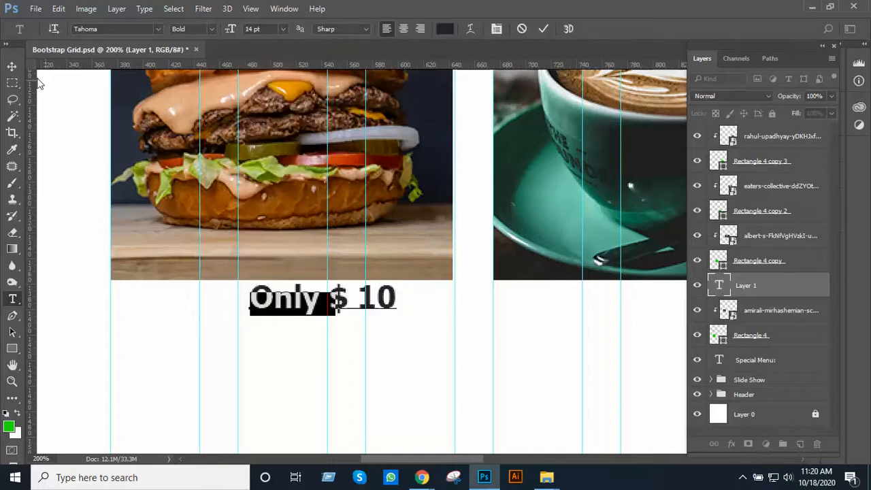
pyautogui.click(12, 66)
pyautogui.moveTo(291, 307); pyautogui.dragTo(272, 307)
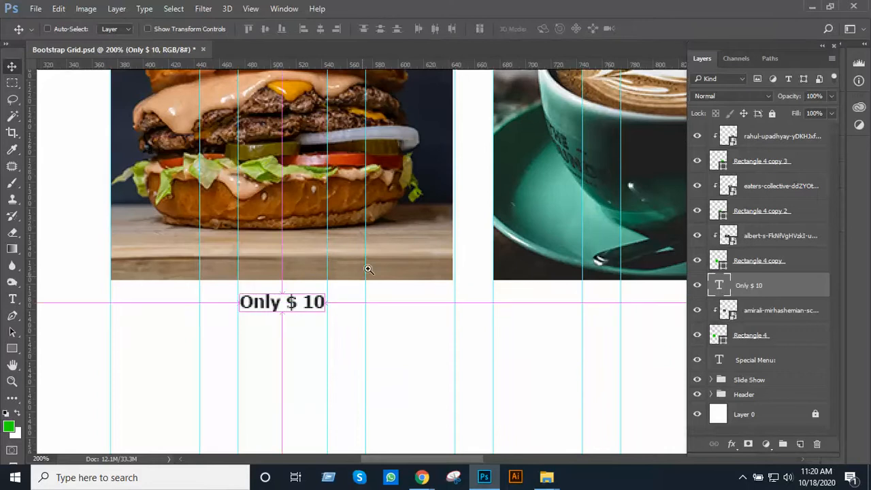
# Duplicate the "Only $ 10" label beneath the coffee, pasta and pizza photos, in line with the burger's label
pyautogui.scroll(-2, 367, 269)
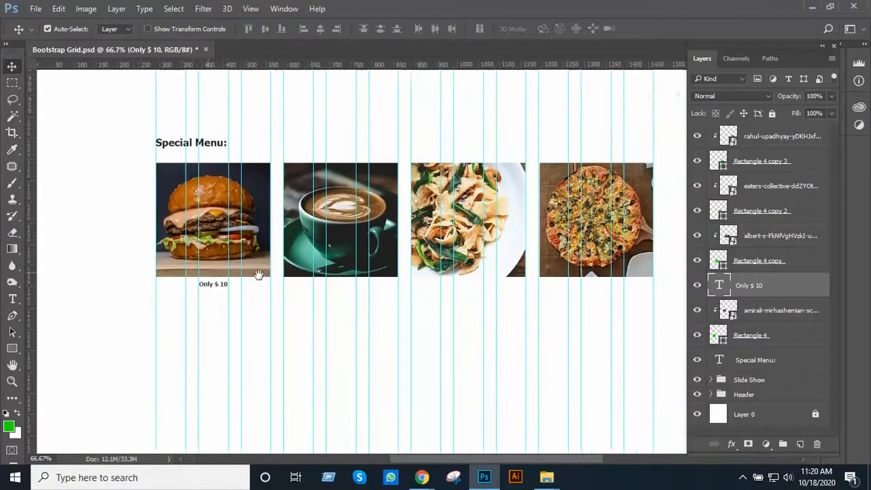
pyautogui.moveTo(258, 275); pyautogui.dragTo(449, 300)
pyautogui.hotkey('ctrl', 'z')
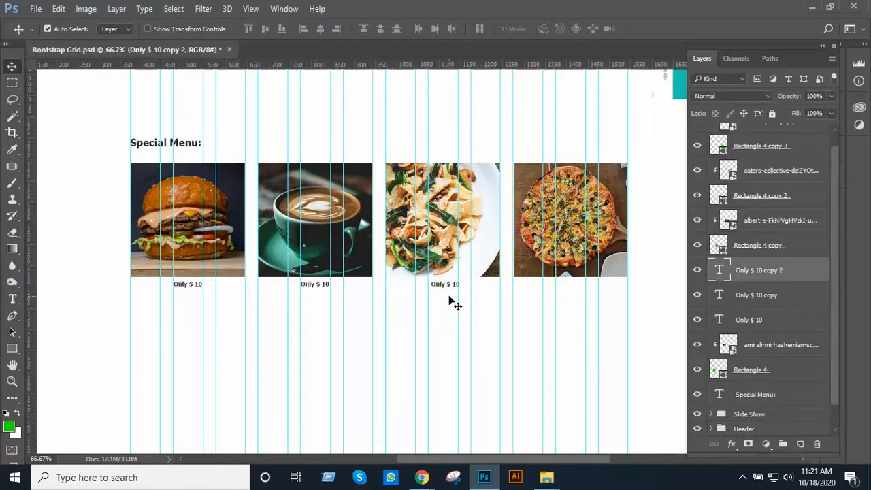
pyautogui.hotkey('ctrl', 'z')
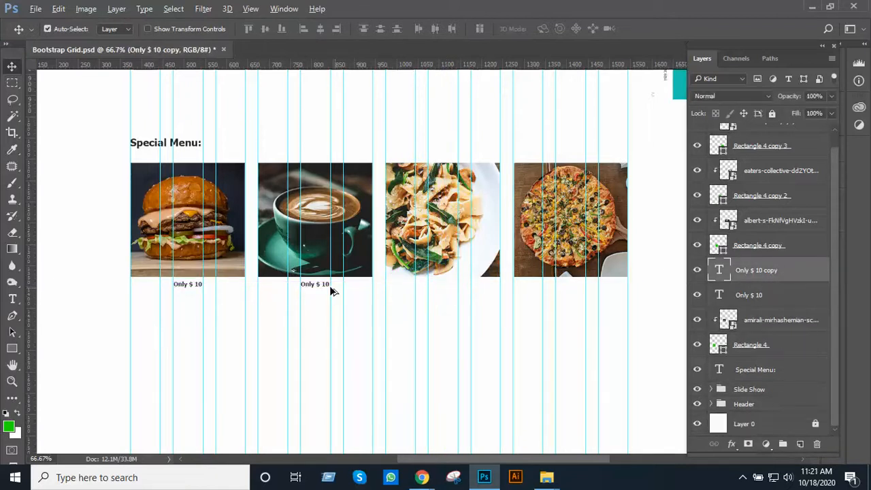
pyautogui.moveTo(317, 288); pyautogui.dragTo(575, 301)
pyautogui.keyDown('ctrl'); pyautogui.keyDown('alt'); pyautogui.click(553, 310); pyautogui.keyUp('alt'); pyautogui.keyUp('ctrl')
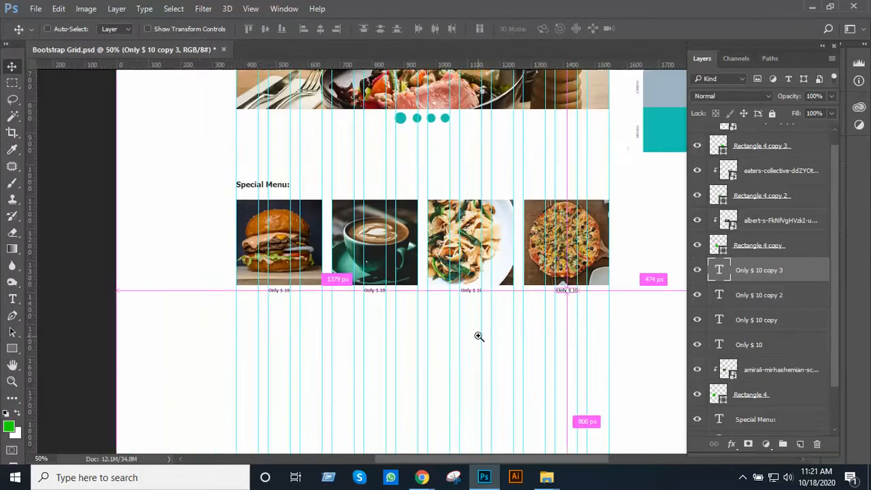
# Group all layers from the "Special Menu:" heading up to the pizza photo
pyautogui.keyDown('ctrl'); pyautogui.keyDown('alt'); pyautogui.click(496, 316); pyautogui.keyUp('alt'); pyautogui.keyUp('ctrl')
pyautogui.keyDown('ctrl'); pyautogui.click(483, 300); pyautogui.keyUp('ctrl')
pyautogui.keyDown('ctrl'); pyautogui.click(479, 293); pyautogui.keyUp('ctrl')
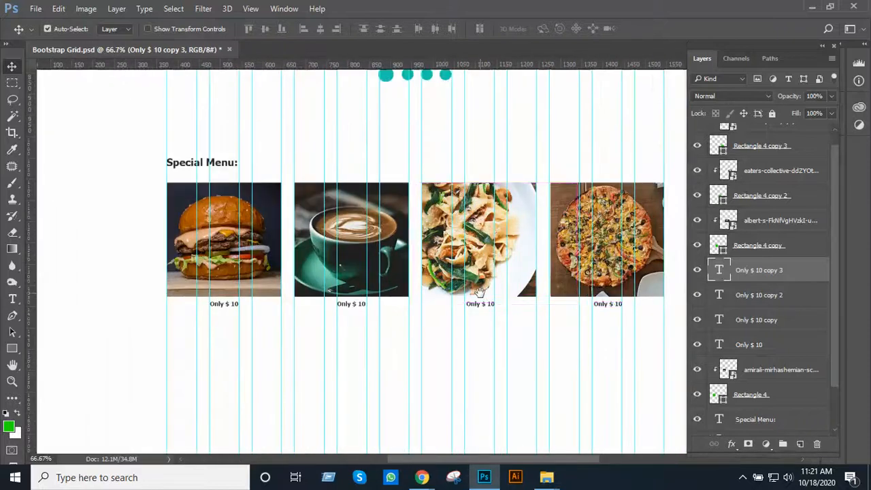
pyautogui.keyDown('ctrl'); pyautogui.click(481, 289); pyautogui.keyUp('ctrl')
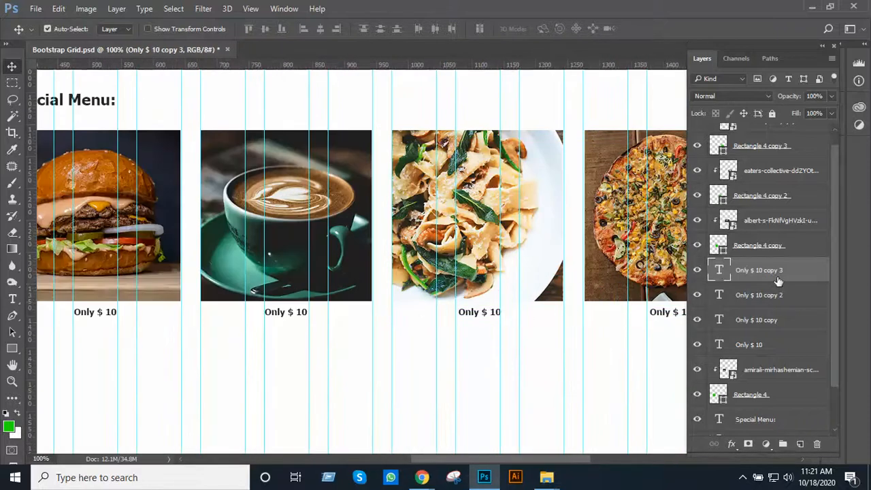
pyautogui.scroll(-3, 777, 281)
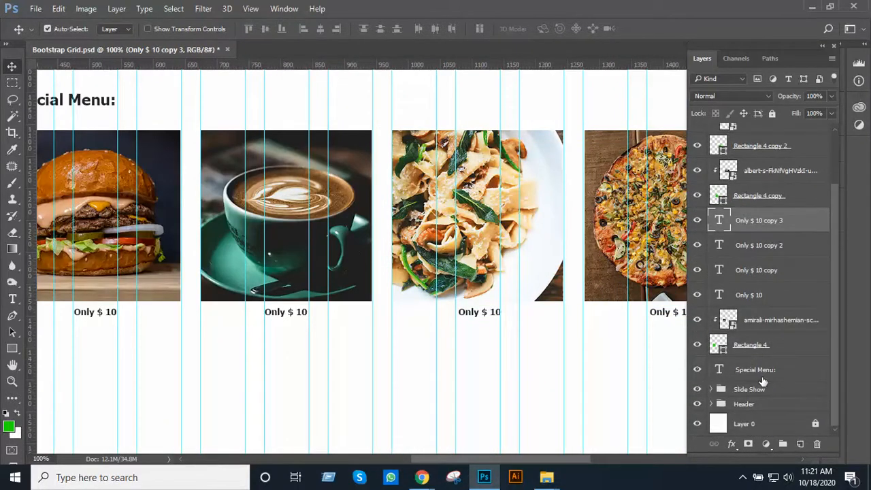
pyautogui.click(756, 371)
pyautogui.scroll(1, 752, 301)
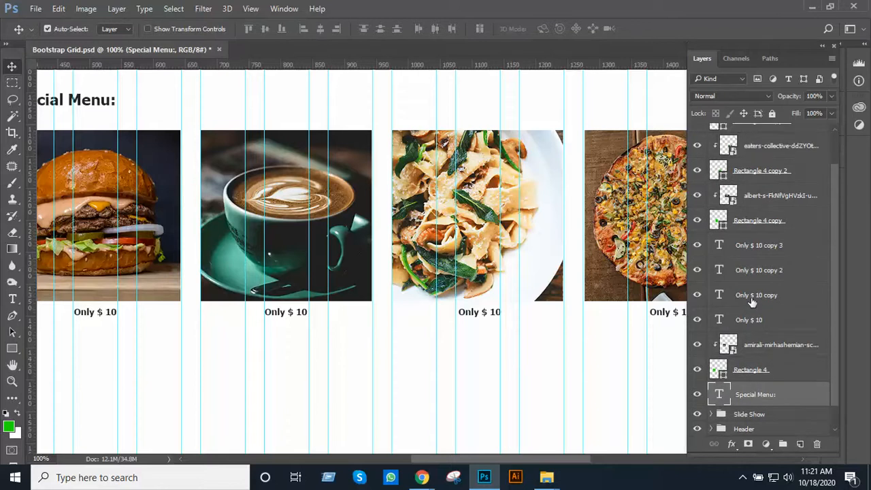
pyautogui.scroll(2, 752, 301)
pyautogui.keyDown('ctrl'); pyautogui.click(757, 138); pyautogui.keyUp('ctrl')
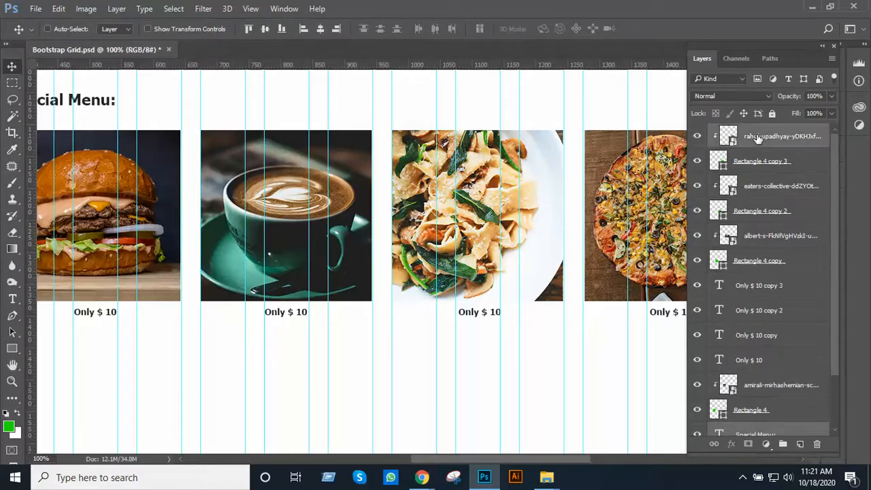
pyautogui.scroll(-3, 777, 380)
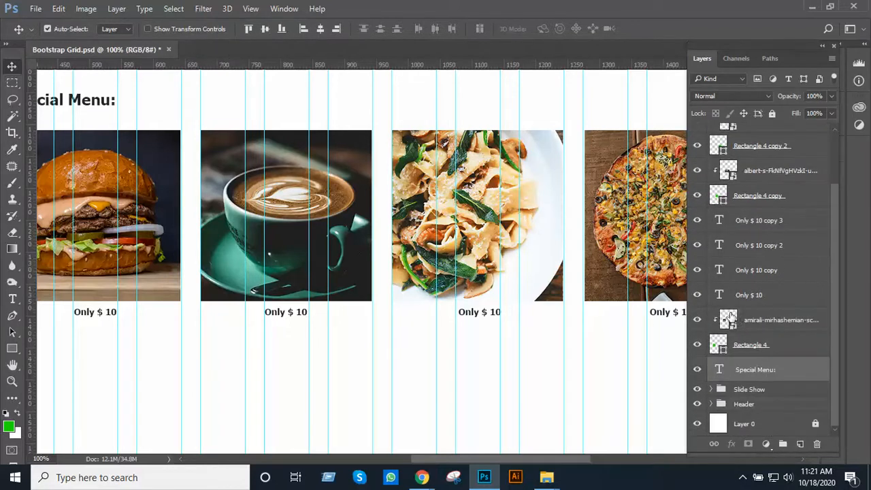
pyautogui.keyDown('shift'); pyautogui.click(758, 369); pyautogui.keyUp('shift')
pyautogui.scroll(3, 760, 348)
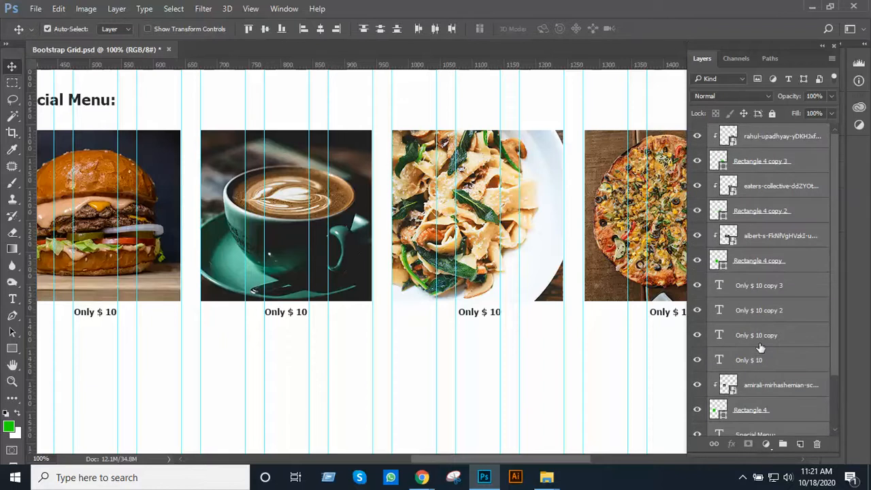
pyautogui.hotkey('ctrl', 'g')
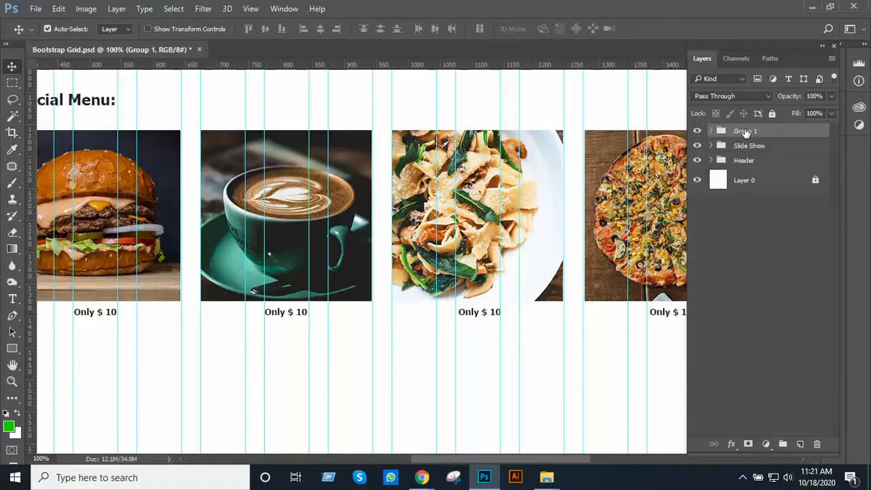
# Rename the new layer group as Special Menu
pyautogui.doubleClick(745, 131)
pyautogui.write('M')
pyautogui.press('BackSpace')
pyautogui.write('Se')
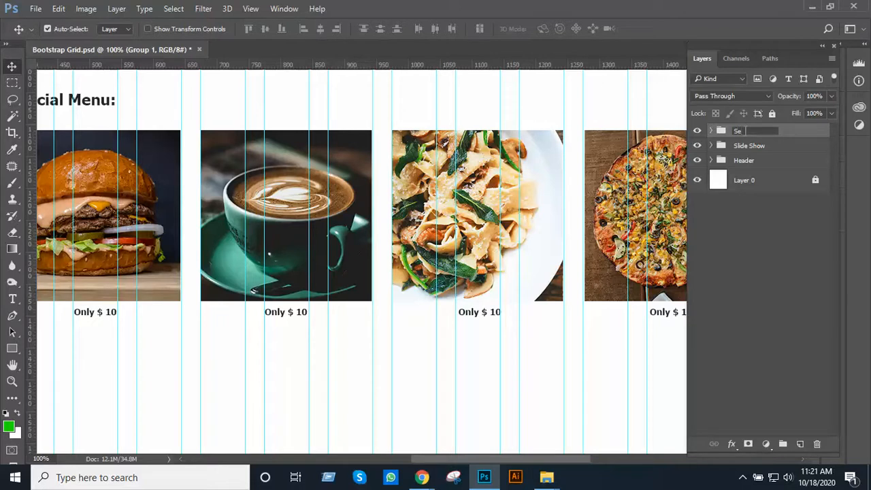
pyautogui.press('BackSpace')
pyautogui.write('pecial Menu')
pyautogui.press('Return')
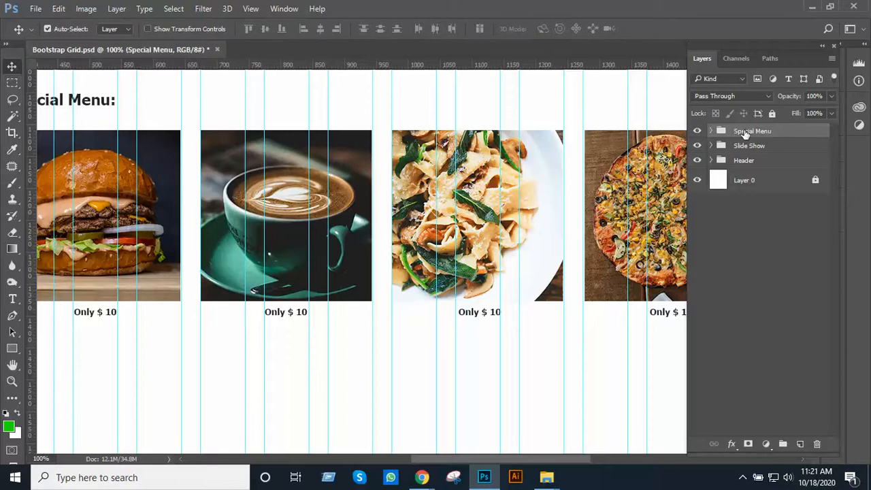
# Review the page layout from the header and slide show down to the Special Menu section
pyautogui.press('ctrl')
pyautogui.keyDown('ctrl'); pyautogui.keyDown('alt'); pyautogui.click(477, 228); pyautogui.keyUp('alt'); pyautogui.keyUp('ctrl')
pyautogui.keyDown('ctrl'); pyautogui.keyDown('alt'); pyautogui.click(477, 229); pyautogui.keyUp('alt'); pyautogui.keyUp('ctrl')
pyautogui.keyDown('ctrl'); pyautogui.keyDown('alt'); pyautogui.click(477, 228); pyautogui.keyUp('alt'); pyautogui.keyUp('ctrl')
pyautogui.moveTo(465, 166); pyautogui.dragTo(435, 284)
pyautogui.keyDown('ctrl'); pyautogui.click(356, 186); pyautogui.keyUp('ctrl')
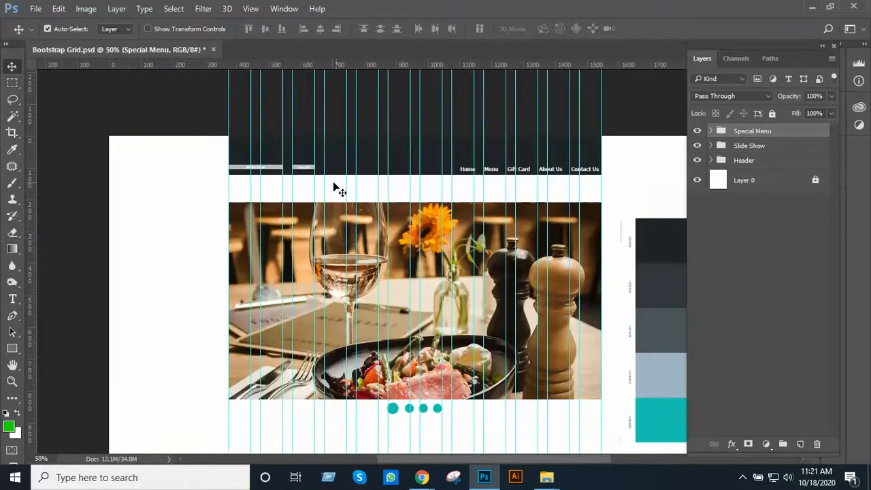
pyautogui.moveTo(396, 216); pyautogui.dragTo(365, 120)
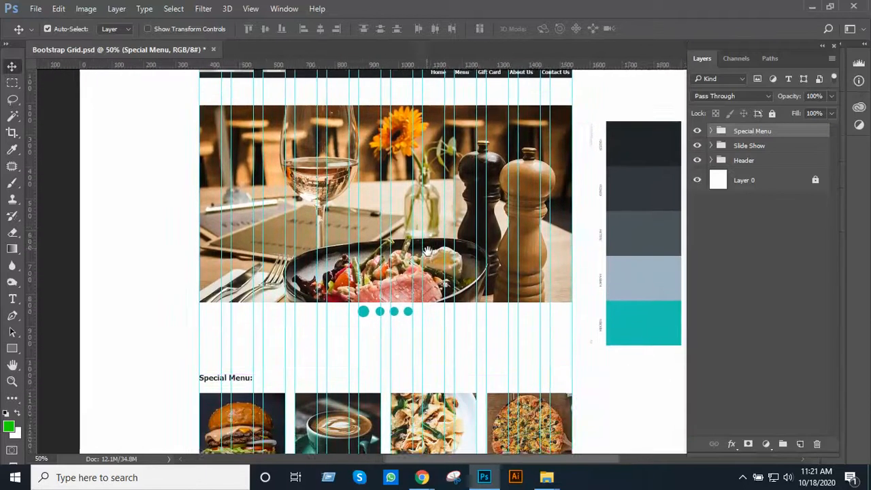
pyautogui.moveTo(431, 294); pyautogui.dragTo(428, 83)
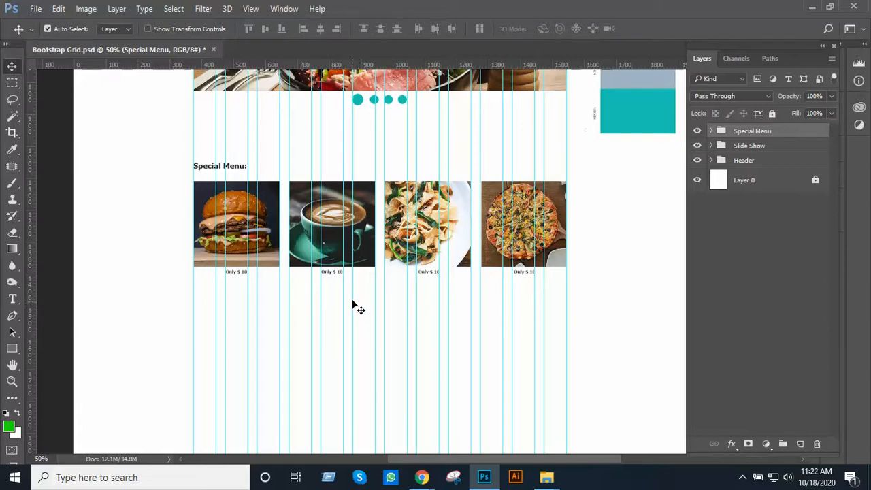
# Duplicate the "Special Menu:" heading below the food photos and move the copy's layer above the Special Menu group
pyautogui.moveTo(331, 233); pyautogui.dragTo(347, 196)
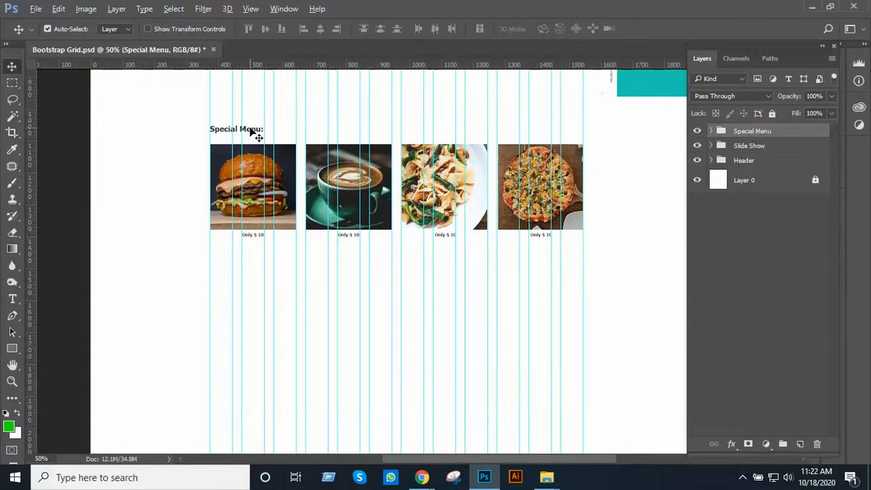
pyautogui.moveTo(251, 132); pyautogui.dragTo(238, 317)
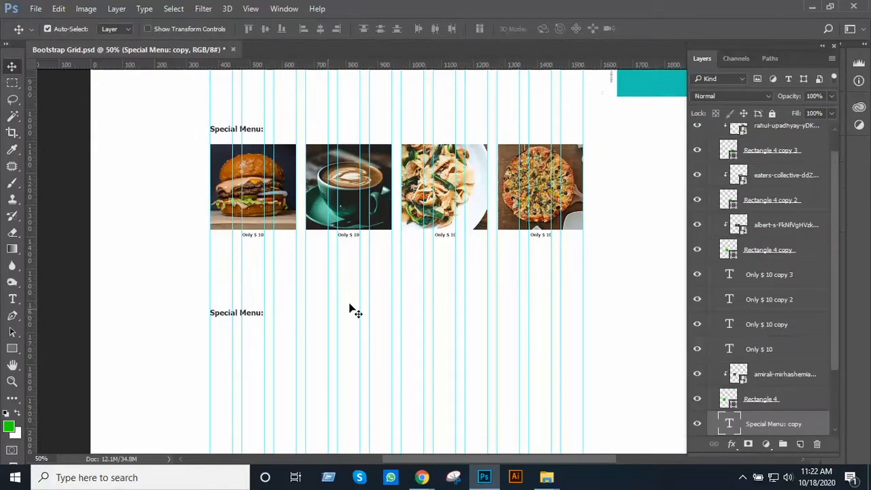
pyautogui.scroll(-2, 775, 384)
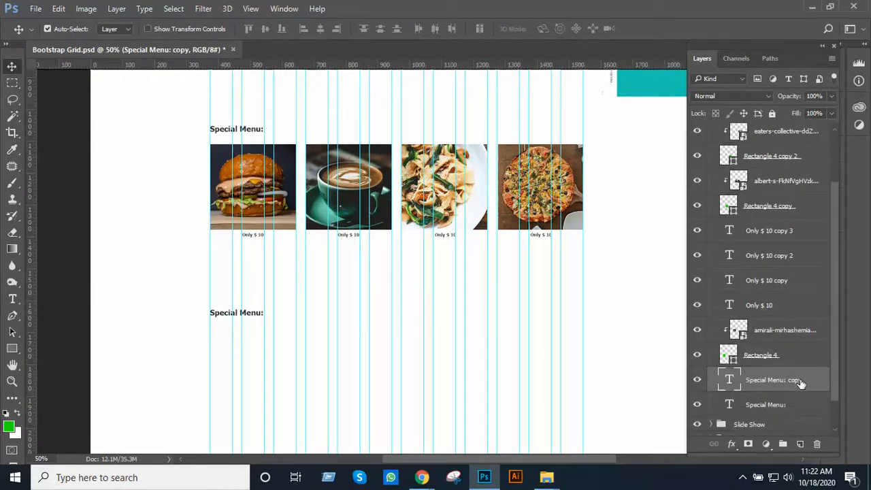
pyautogui.moveTo(776, 381); pyautogui.dragTo(780, 410)
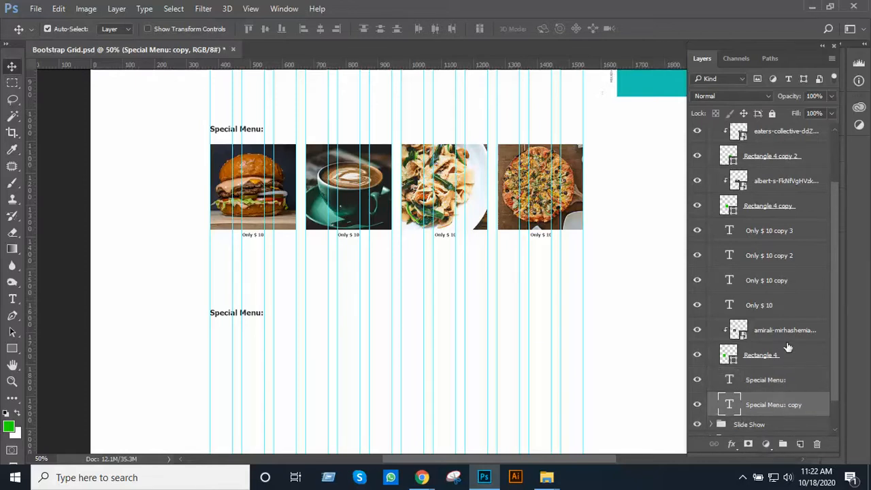
pyautogui.scroll(-1, 782, 340)
pyautogui.scroll(4, 773, 331)
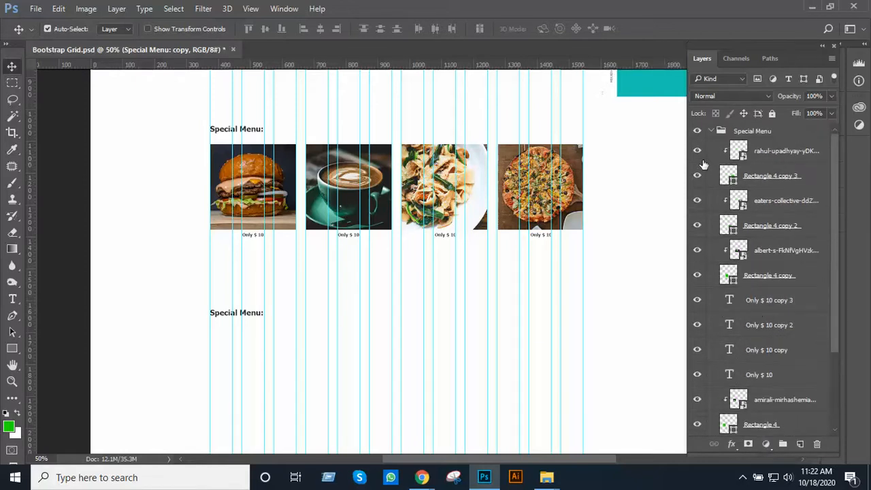
pyautogui.click(713, 132)
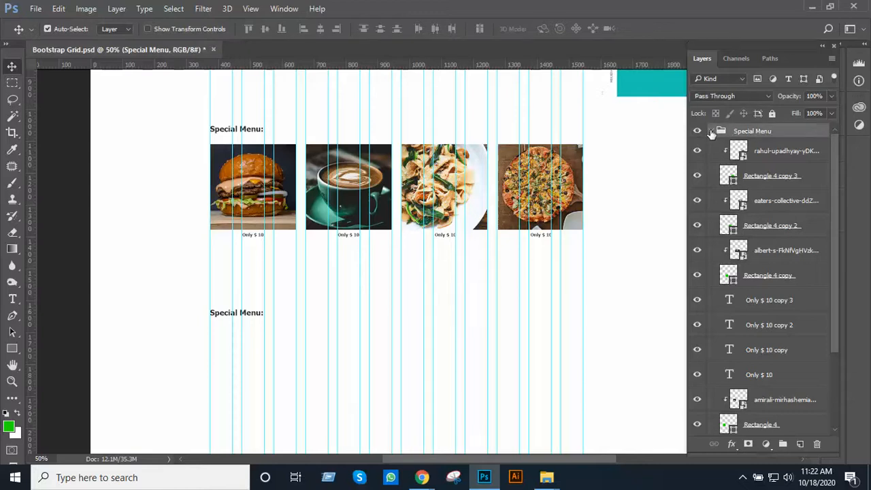
pyautogui.click(711, 132)
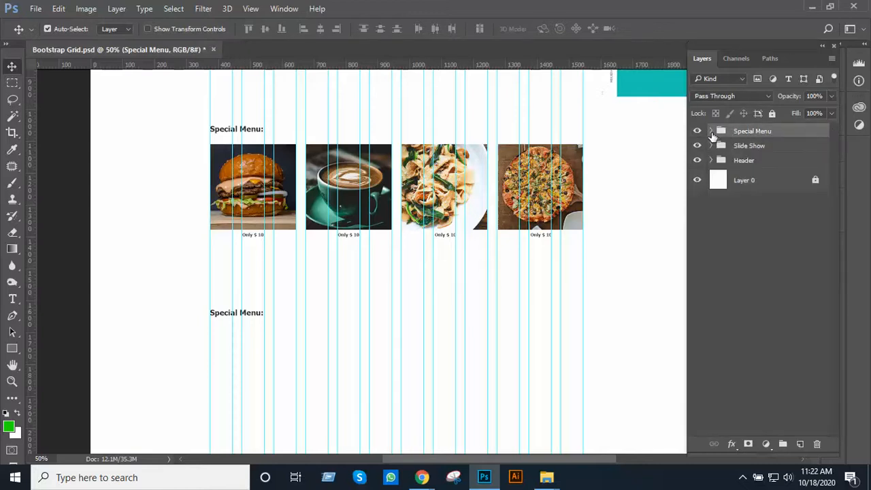
pyautogui.click(711, 132)
pyautogui.scroll(-3, 776, 395)
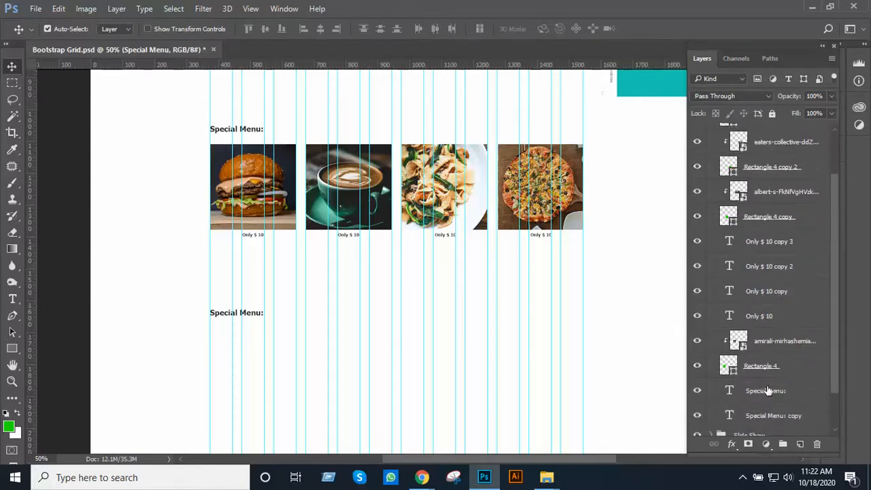
pyautogui.scroll(-1, 768, 391)
pyautogui.moveTo(779, 403); pyautogui.dragTo(747, 129)
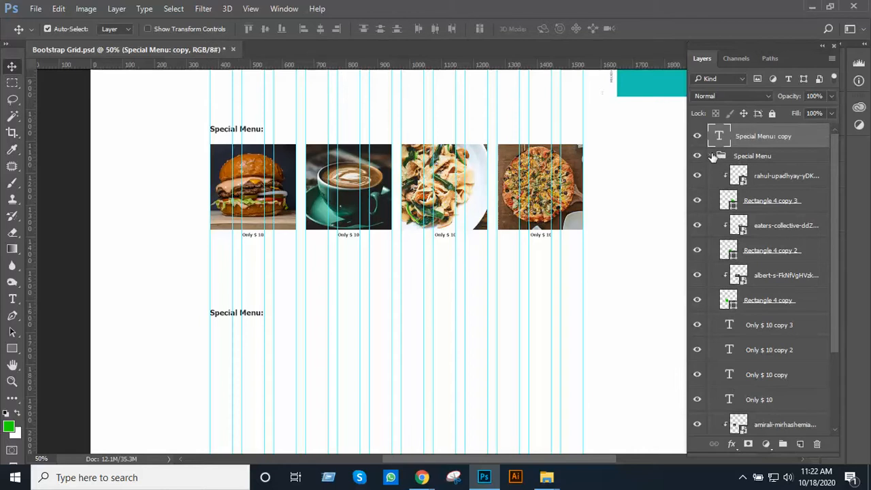
pyautogui.click(711, 156)
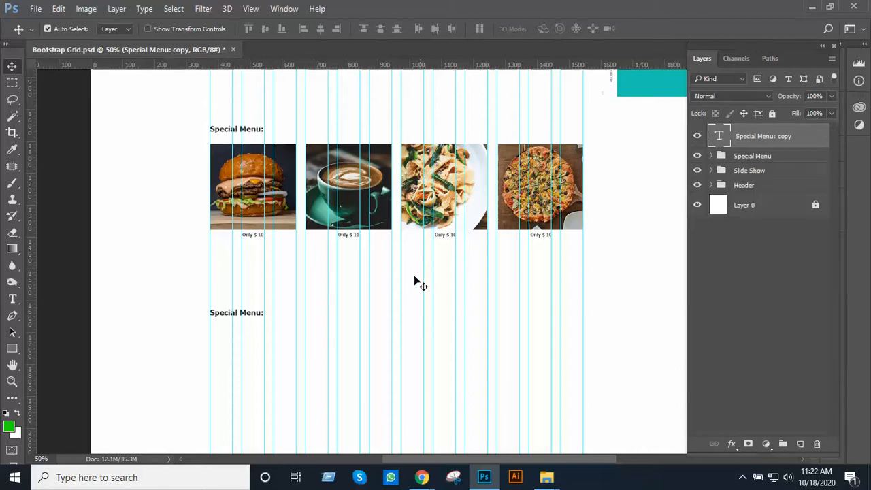
pyautogui.scroll(1, 245, 247)
pyautogui.moveTo(302, 288); pyautogui.dragTo(390, 229)
pyautogui.scroll(1, 359, 249)
pyautogui.press('t')
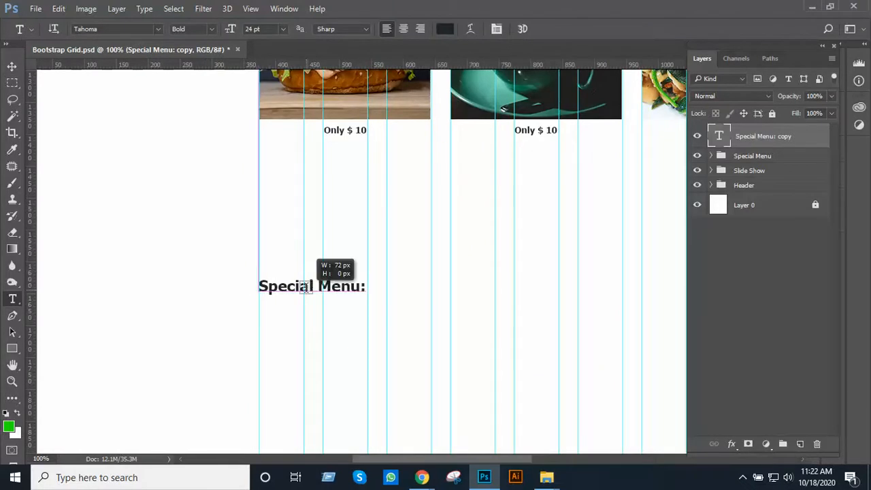
pyautogui.click(305, 285)
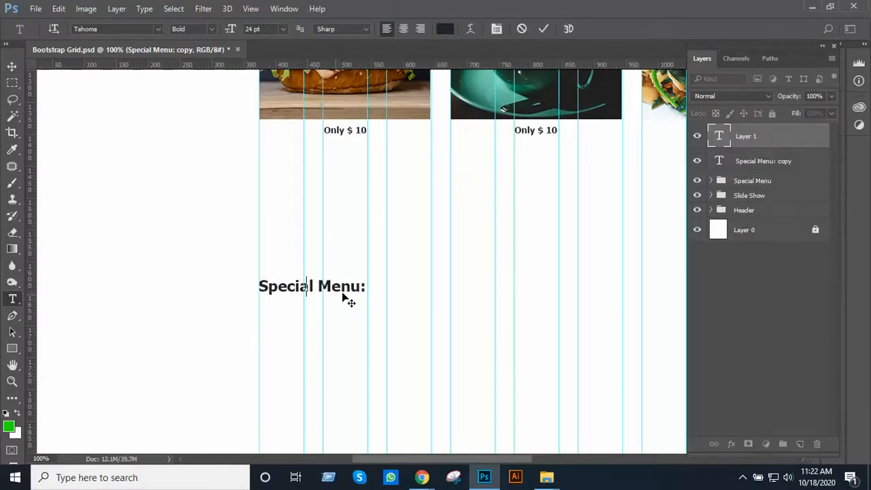
pyautogui.click(746, 278)
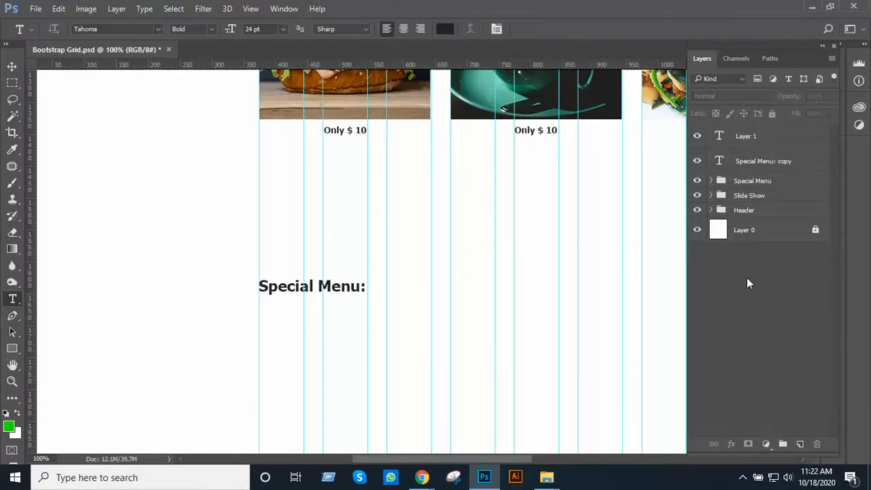
pyautogui.click(764, 143)
pyautogui.press('Delete')
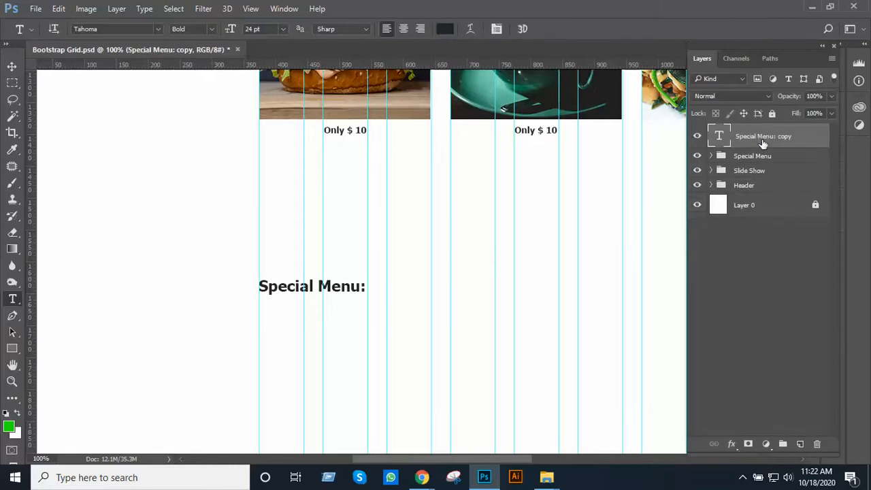
# Change the duplicated heading's text to "Our Team:"
pyautogui.tripleClick(349, 287)
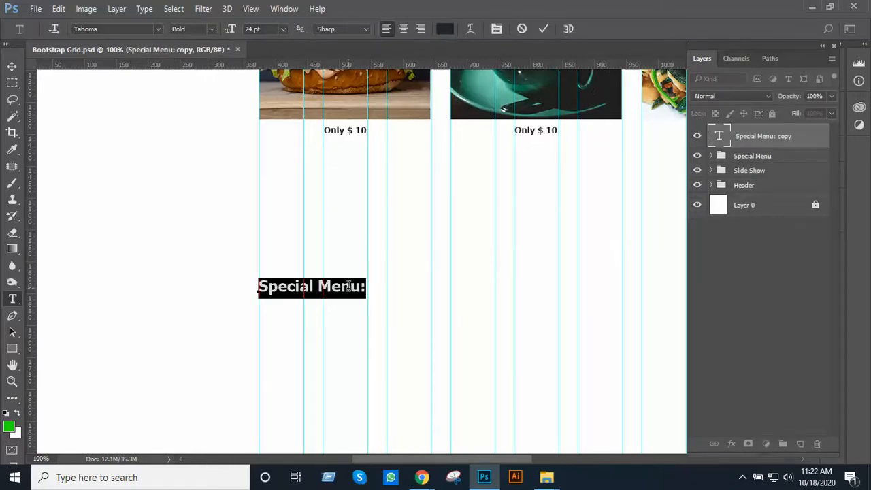
pyautogui.click(361, 286)
pyautogui.moveTo(361, 286); pyautogui.dragTo(250, 292)
pyautogui.write('Our')
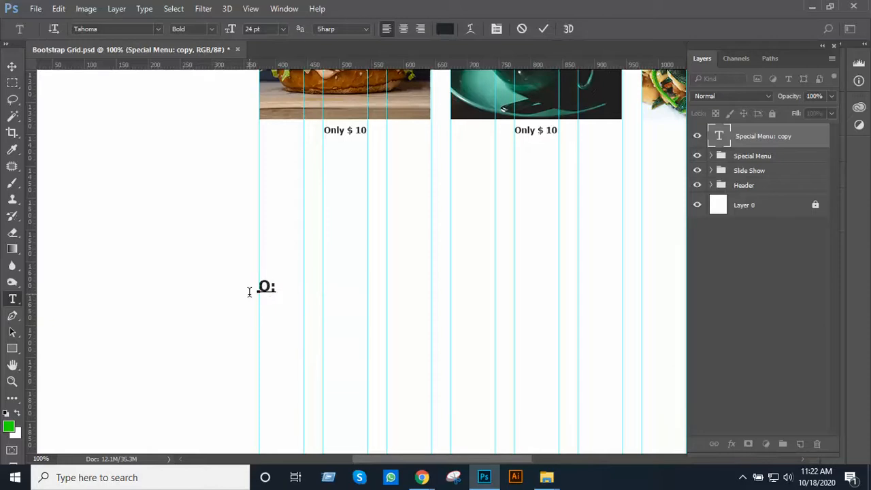
pyautogui.write(' Team')
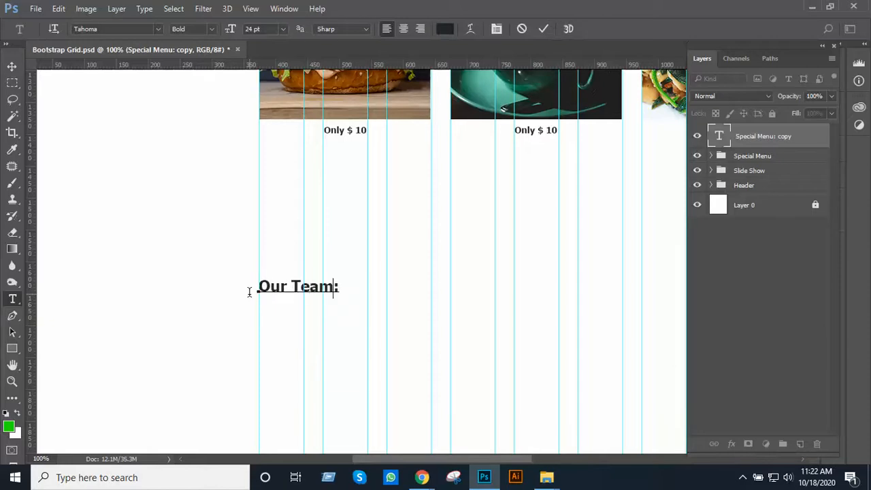
pyautogui.click(11, 68)
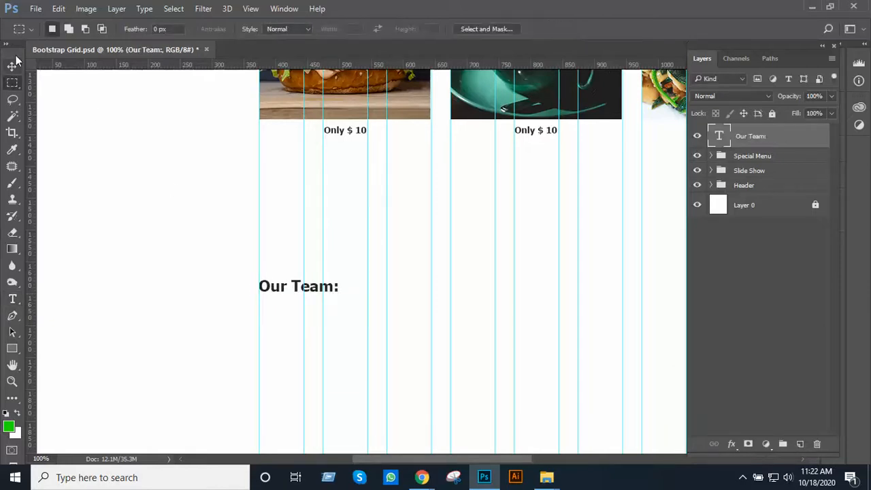
# Draw a green circle of 270 × 270 px with the Ellipse tool below the "Our Team:" heading
pyautogui.keyDown('ctrl'); pyautogui.keyDown('alt'); pyautogui.click(388, 226); pyautogui.keyUp('alt'); pyautogui.keyUp('ctrl')
pyautogui.moveTo(460, 236); pyautogui.dragTo(309, 290)
pyautogui.keyDown('alt'); pyautogui.click(370, 312); pyautogui.keyUp('alt')
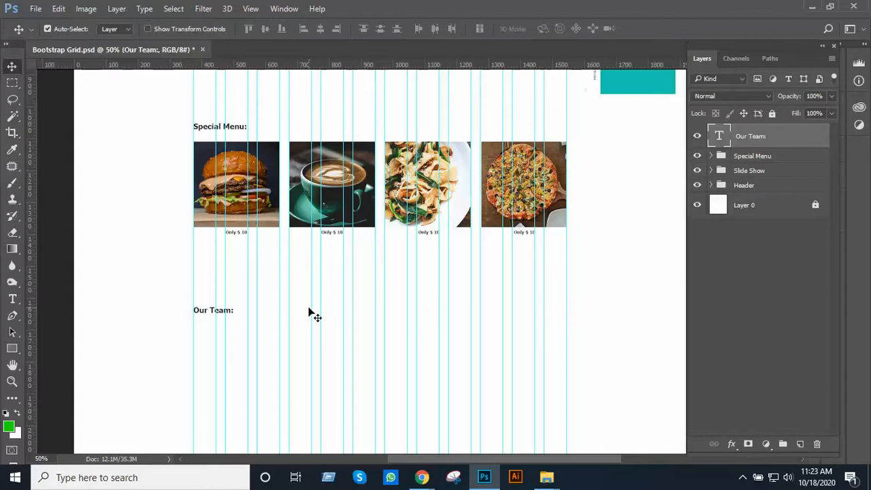
pyautogui.scroll(1, 311, 304)
pyautogui.scroll(-5, 315, 261)
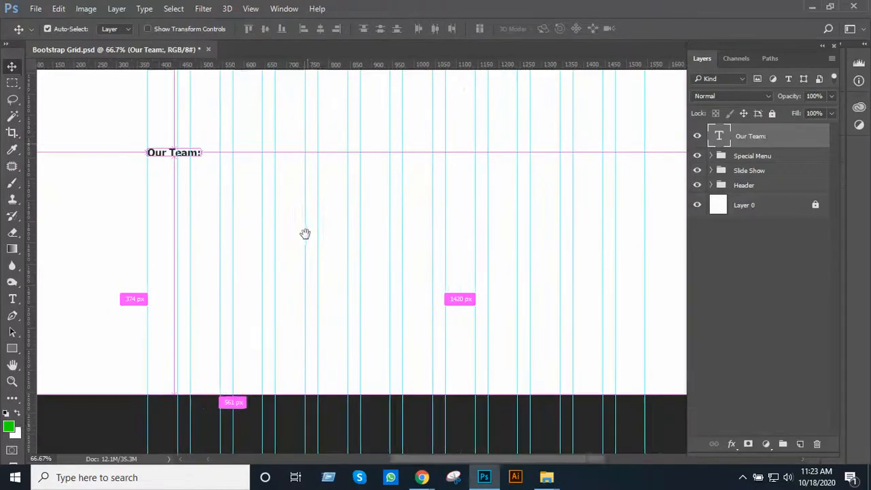
pyautogui.moveTo(320, 268); pyautogui.dragTo(333, 305)
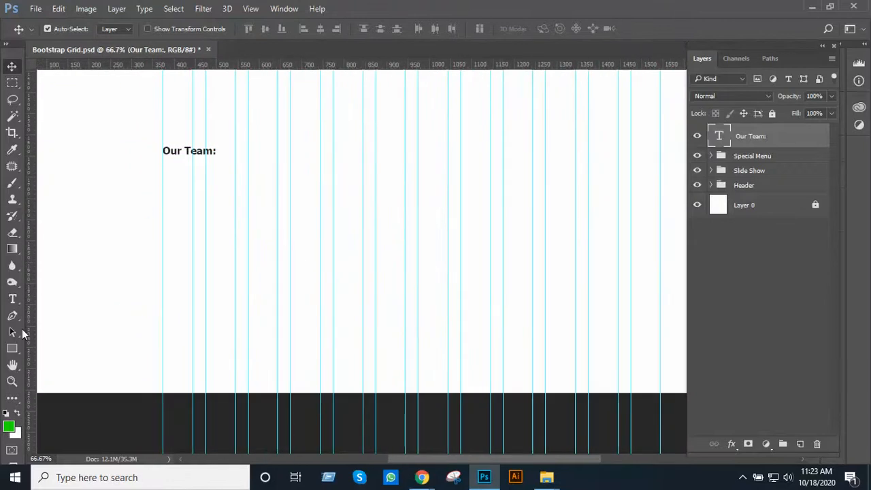
pyautogui.click(12, 348)
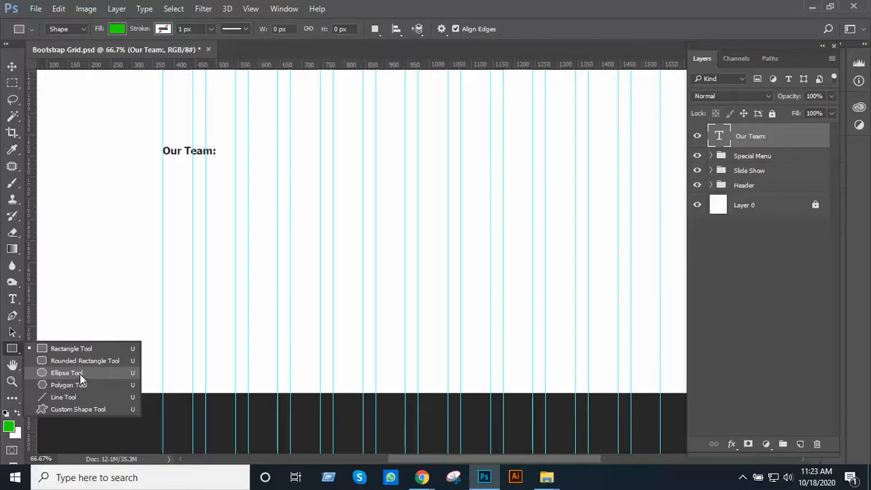
pyautogui.click(80, 374)
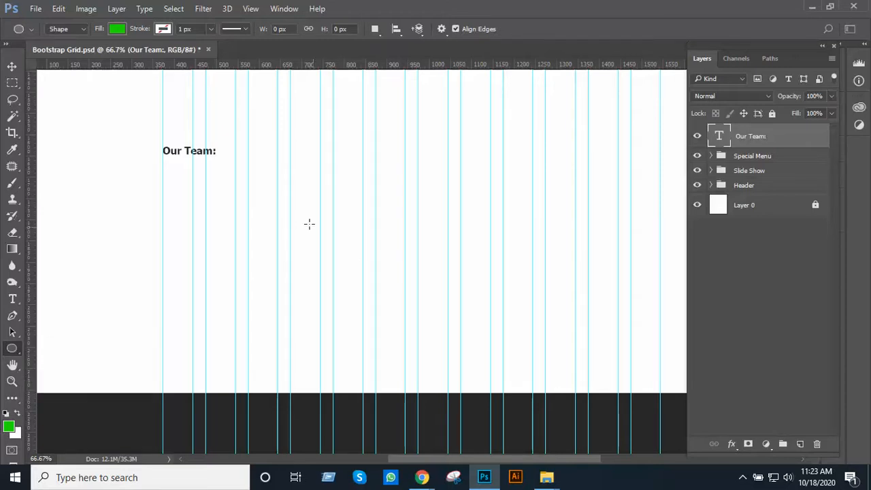
pyautogui.moveTo(248, 172); pyautogui.dragTo(360, 310)
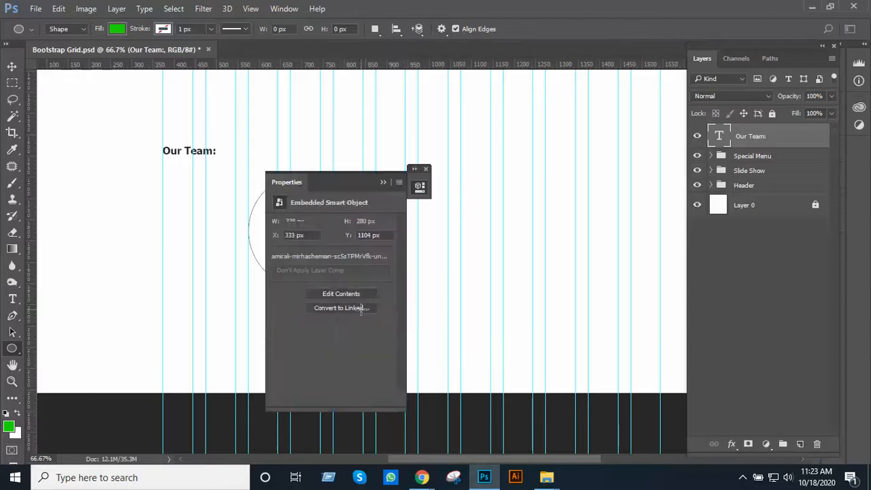
pyautogui.click(384, 181)
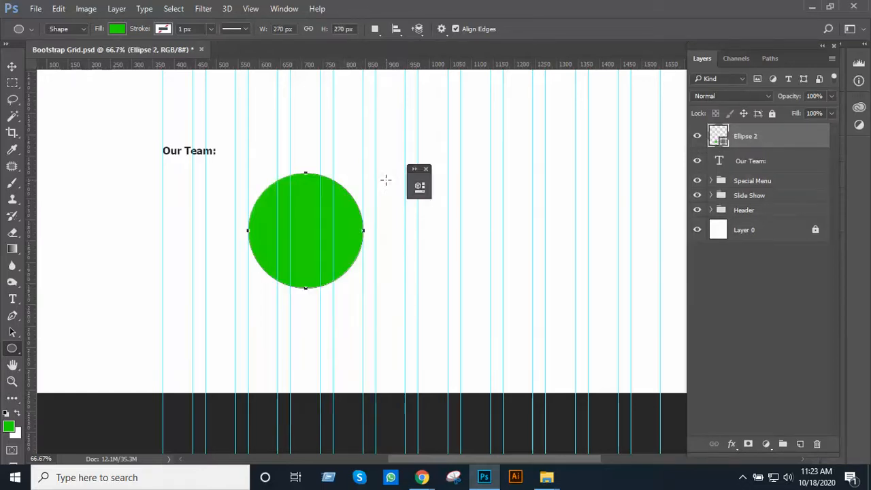
# Duplicate the green circle twice in line with the original to form an evenly spaced row of three
pyautogui.click(11, 66)
pyautogui.moveTo(321, 233); pyautogui.dragTo(431, 266)
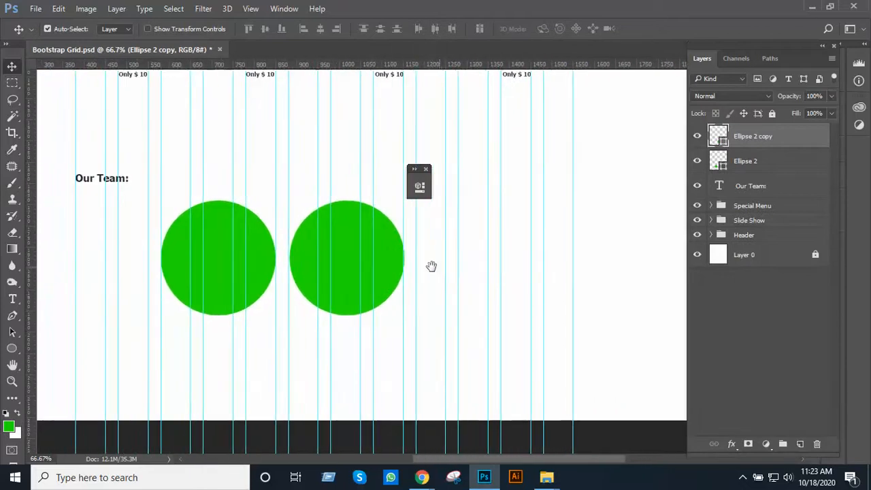
pyautogui.moveTo(362, 279); pyautogui.dragTo(579, 284)
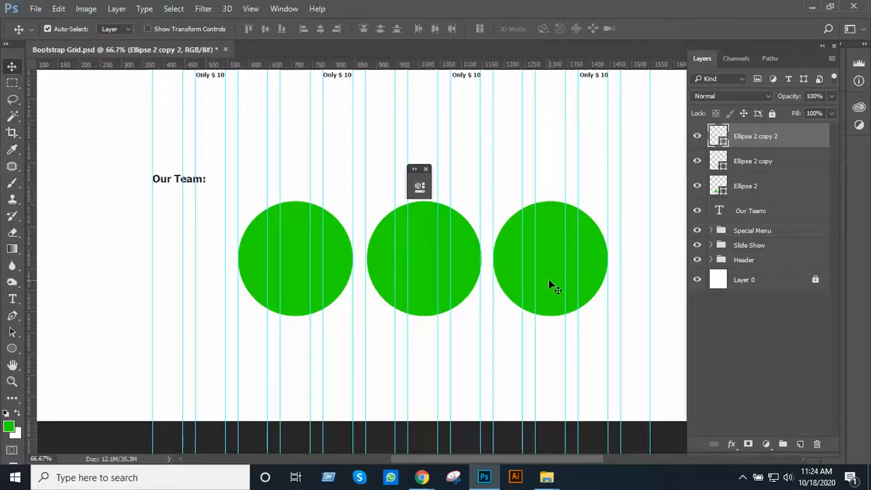
# Shift the three green circles together to the left and up, centring the row within the column grid close beneath the heading
pyautogui.keyDown('shift'); pyautogui.click(344, 265); pyautogui.keyUp('shift')
pyautogui.keyDown('shift'); pyautogui.click(402, 262); pyautogui.keyUp('shift')
pyautogui.keyDown('shift'); pyautogui.click(514, 257); pyautogui.keyUp('shift')
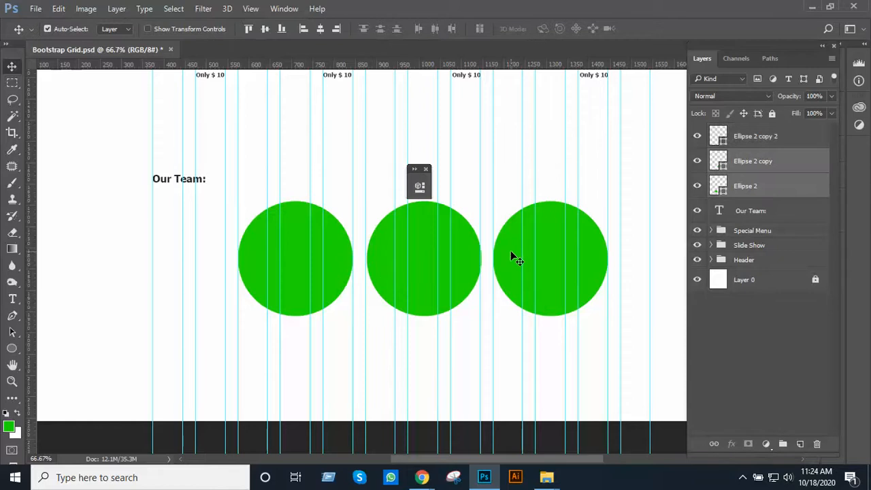
pyautogui.keyDown('shift'); pyautogui.click(511, 251); pyautogui.keyUp('shift')
pyautogui.hotkey('shift', 'Left')
pyautogui.hotkey('shift', 'Left')
pyautogui.hotkey('shift', 'Left')
pyautogui.hotkey('shift', 'Left')
pyautogui.hotkey('shift', 'Left')
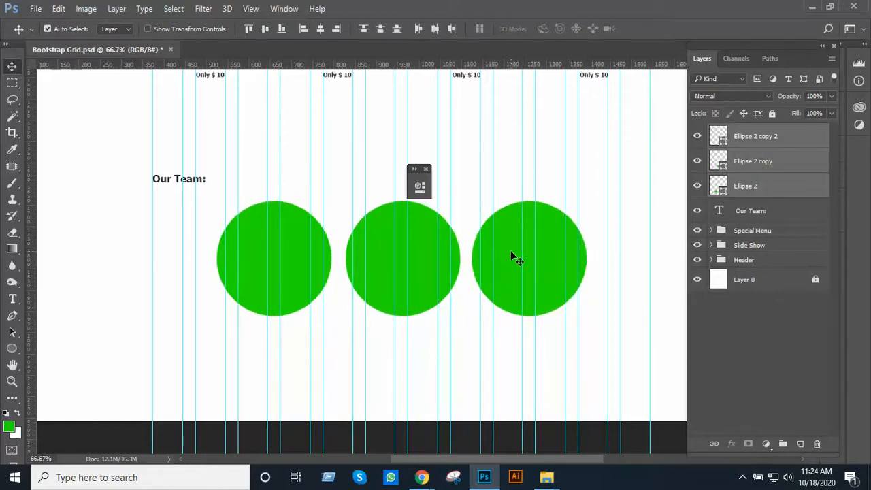
pyautogui.hotkey('shift', 'Right')
pyautogui.hotkey('shift', 'Left')
pyautogui.hotkey('shift', 'Up')
pyautogui.hotkey('shift', 'Up')
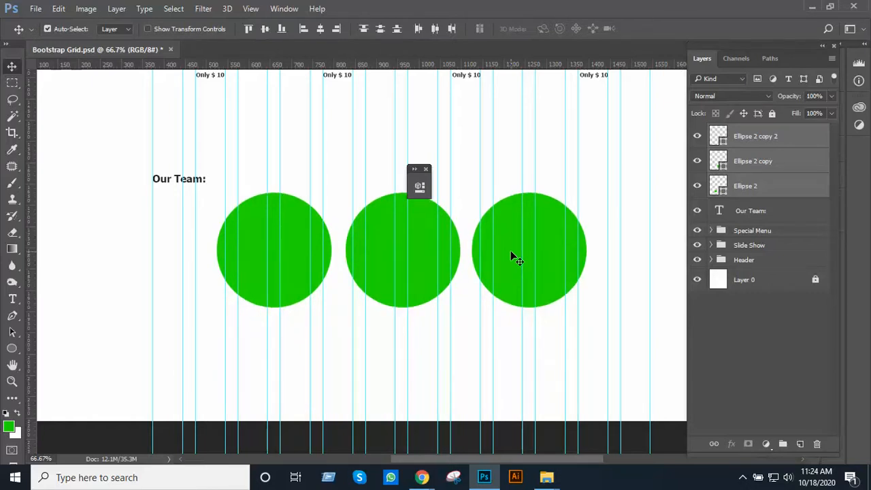
pyautogui.hotkey('shift', 'Up')
pyautogui.hotkey('shift', 'Up')
pyautogui.hotkey('shift', 'Up')
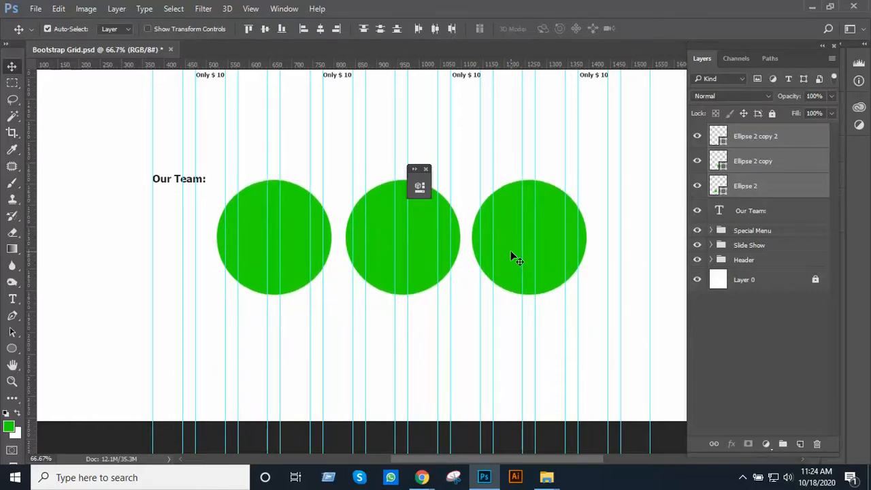
pyautogui.hotkey('shift', 'Down')
pyautogui.hotkey('shift', 'Down')
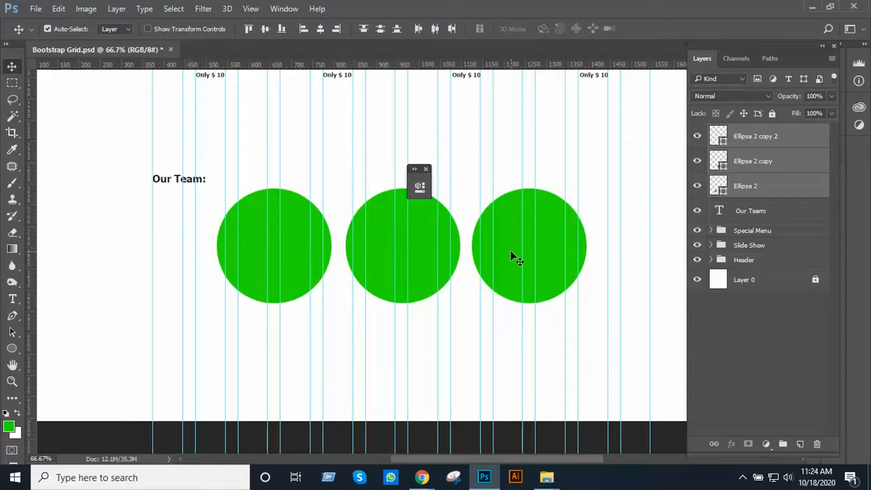
# Move the "Our Team:" heading above the first green circle, near the circle's left edge
pyautogui.click(191, 187)
pyautogui.moveTo(177, 189); pyautogui.dragTo(241, 175)
pyautogui.press('ctrl')
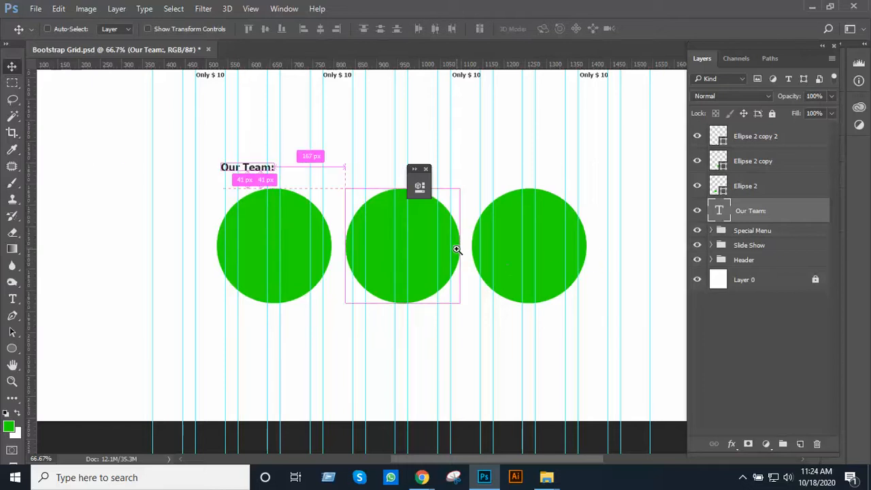
pyautogui.keyDown('ctrl'); pyautogui.click(457, 250); pyautogui.keyUp('ctrl')
pyautogui.moveTo(397, 259); pyautogui.dragTo(482, 270)
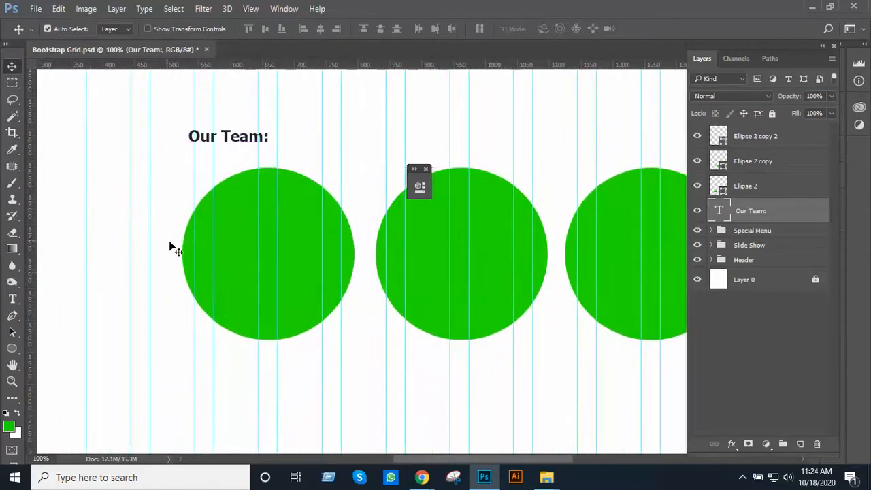
pyautogui.keyDown('ctrl'); pyautogui.keyDown('alt'); pyautogui.click(549, 273); pyautogui.keyUp('alt'); pyautogui.keyUp('ctrl')
pyautogui.moveTo(572, 264); pyautogui.dragTo(425, 309)
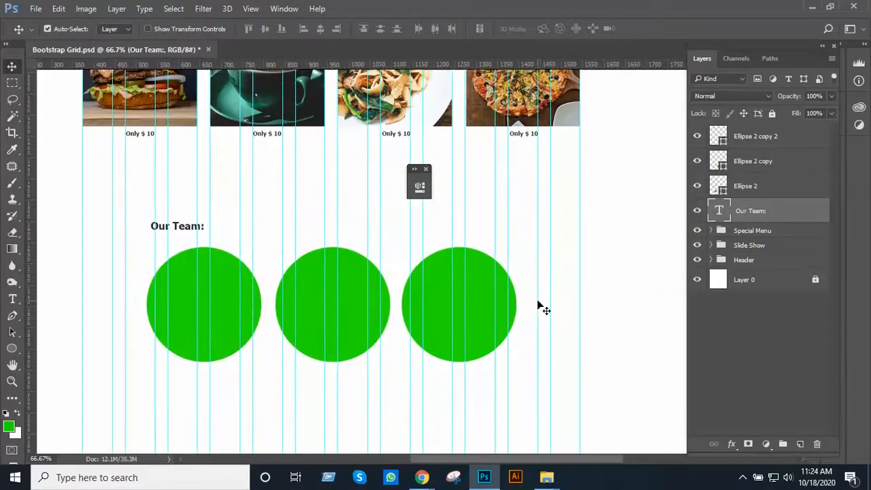
# Examine the "Our Team:" heading and green circles against the column grid and the Special Menu and slide show sections above
pyautogui.moveTo(532, 305); pyautogui.dragTo(558, 299)
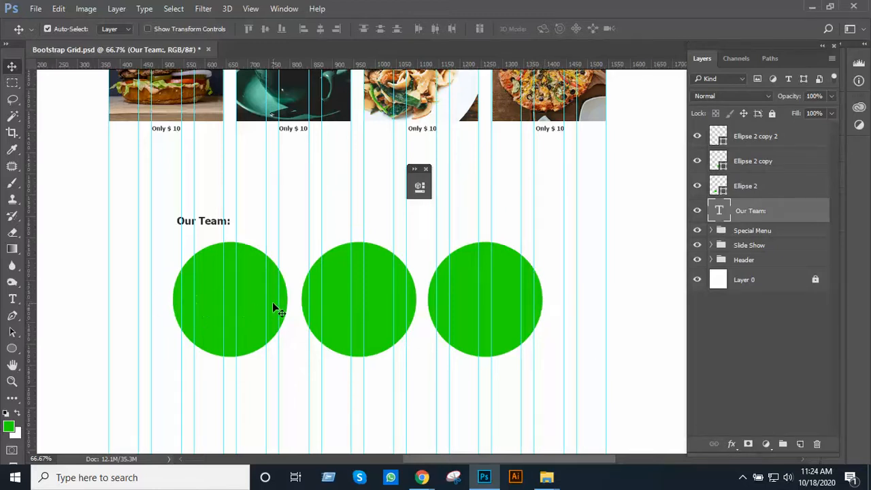
pyautogui.scroll(-1, 272, 302)
pyautogui.scroll(2, 273, 300)
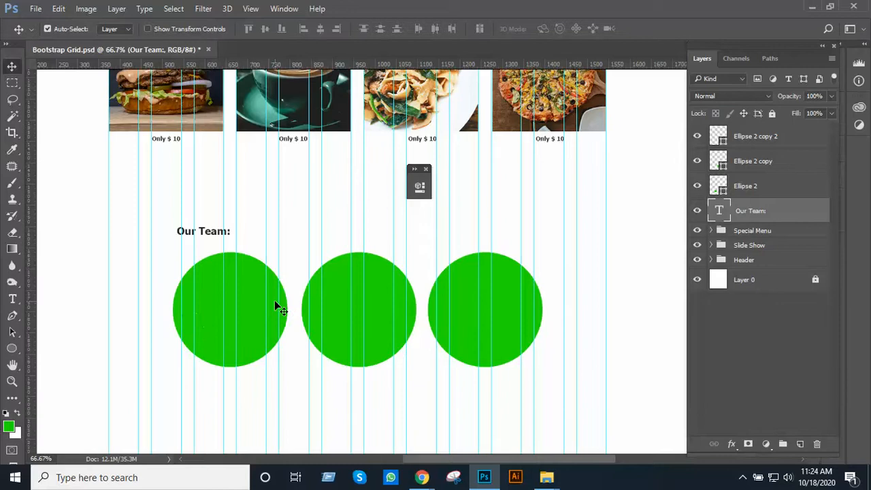
pyautogui.scroll(-5, 273, 294)
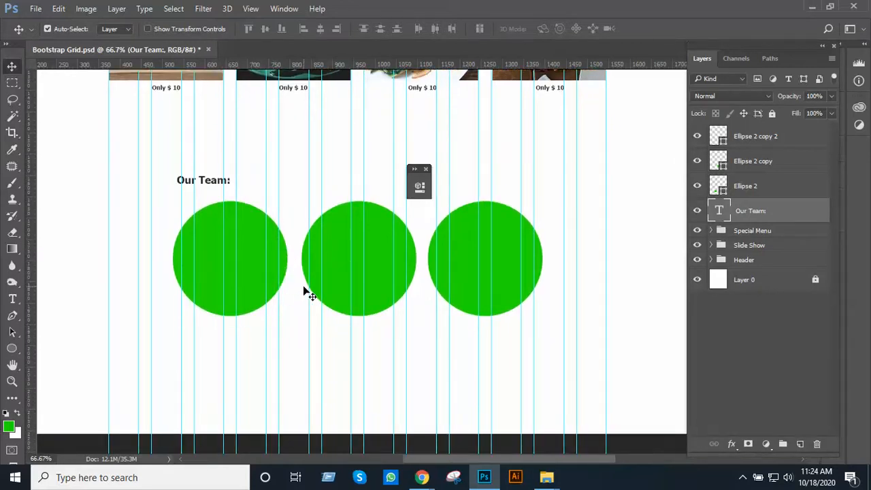
pyautogui.keyDown('alt'); pyautogui.scroll(-1, 350, 276); pyautogui.keyUp('alt')
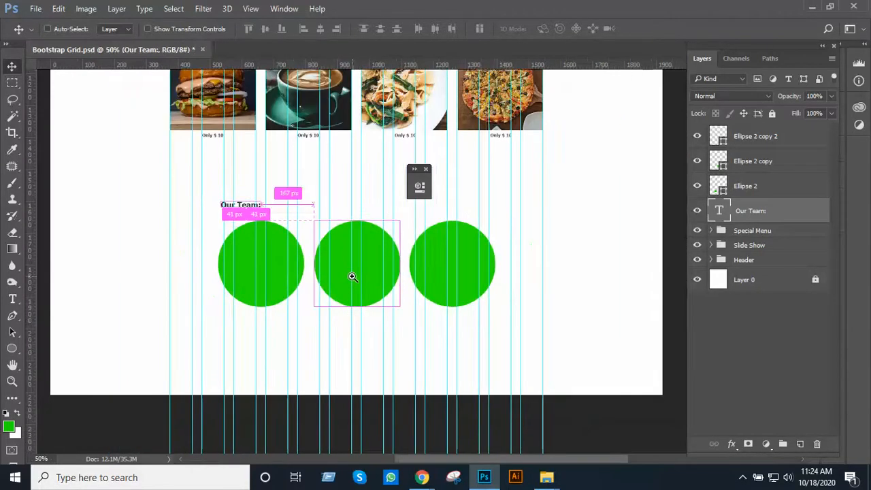
pyautogui.keyDown('alt'); pyautogui.scroll(2, 352, 276); pyautogui.keyUp('alt')
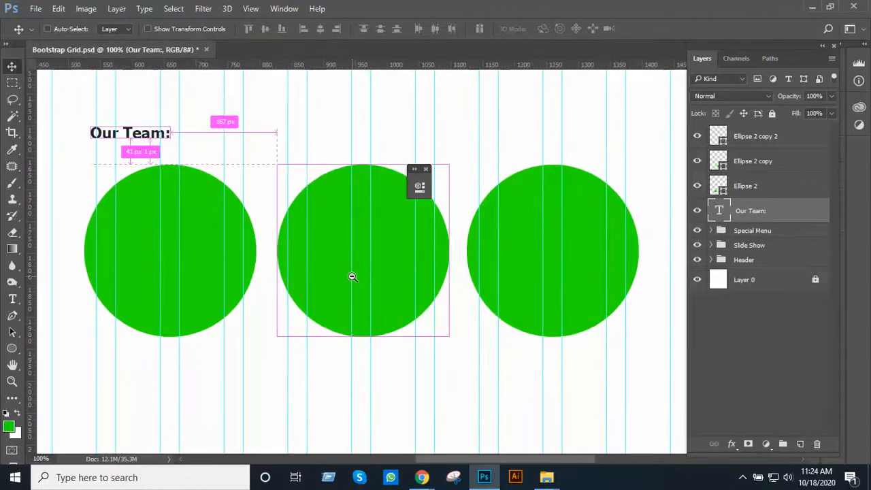
pyautogui.moveTo(358, 282); pyautogui.dragTo(379, 377)
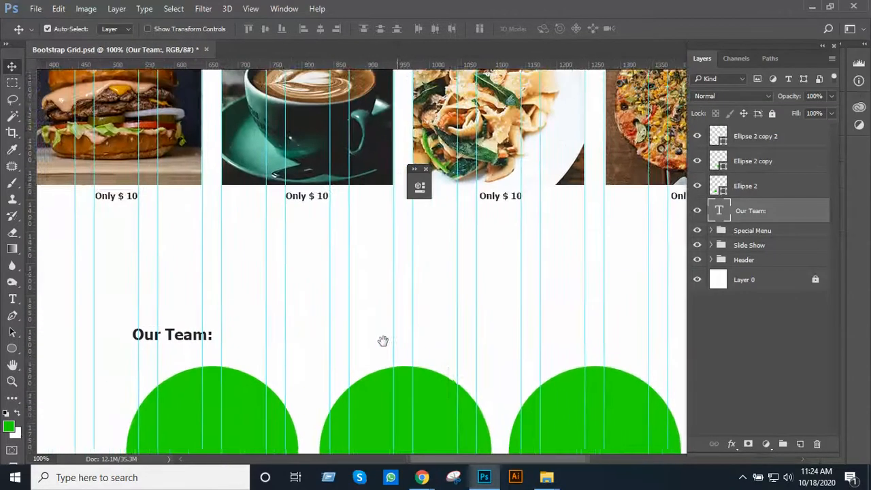
pyautogui.keyDown('alt'); pyautogui.scroll(-2, 383, 342); pyautogui.keyUp('alt')
pyautogui.scroll(5, 373, 364)
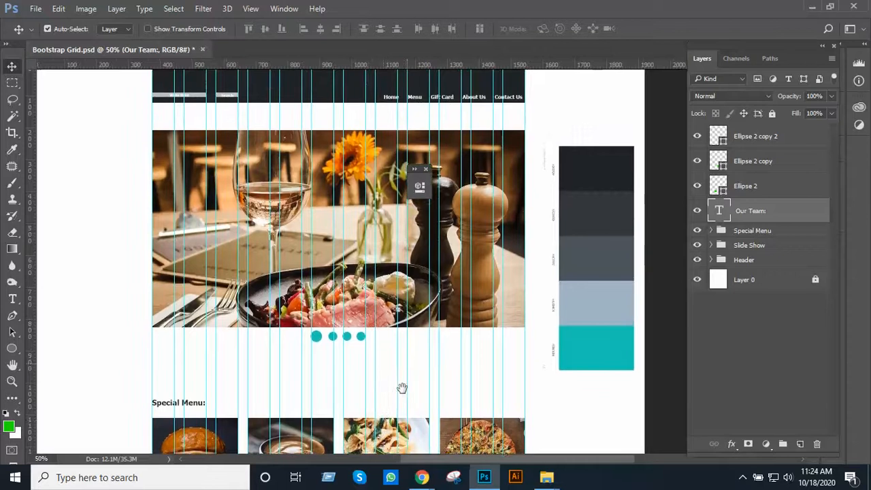
pyautogui.moveTo(402, 388); pyautogui.dragTo(428, 315)
pyautogui.keyDown('alt'); pyautogui.scroll(3, 414, 343); pyautogui.keyUp('alt')
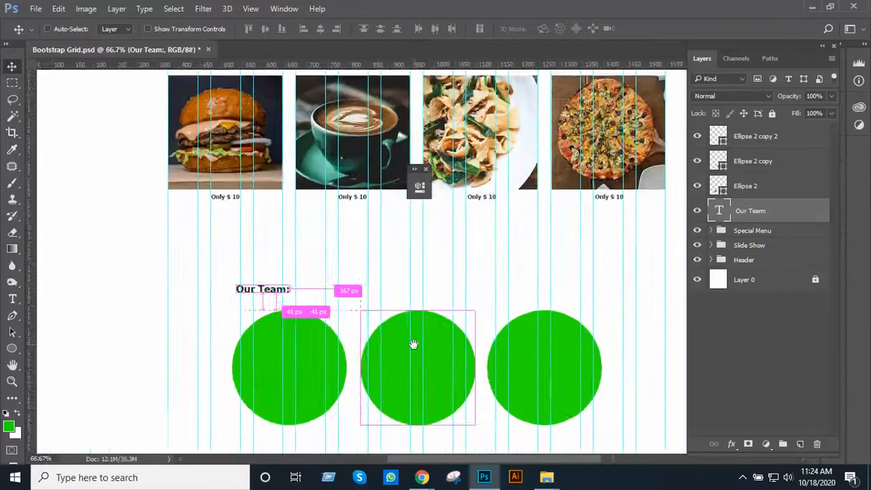
# Close the small floating panel that covers the canvas near the middle circle, keeping the Our Team section in view
pyautogui.moveTo(436, 294); pyautogui.dragTo(402, 238)
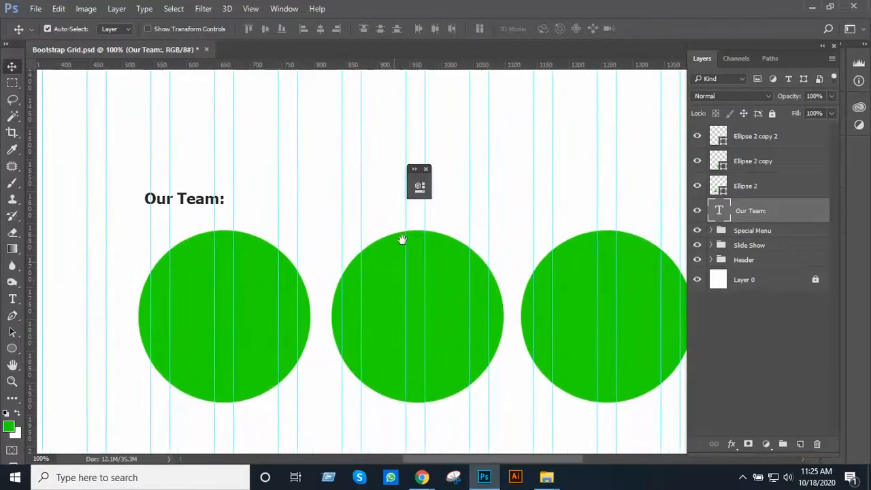
pyautogui.click(426, 169)
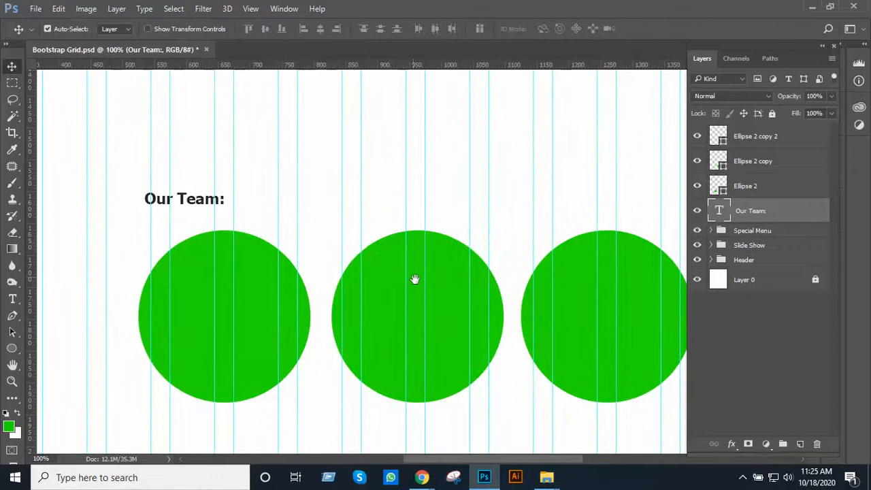
pyautogui.moveTo(415, 279); pyautogui.dragTo(375, 260)
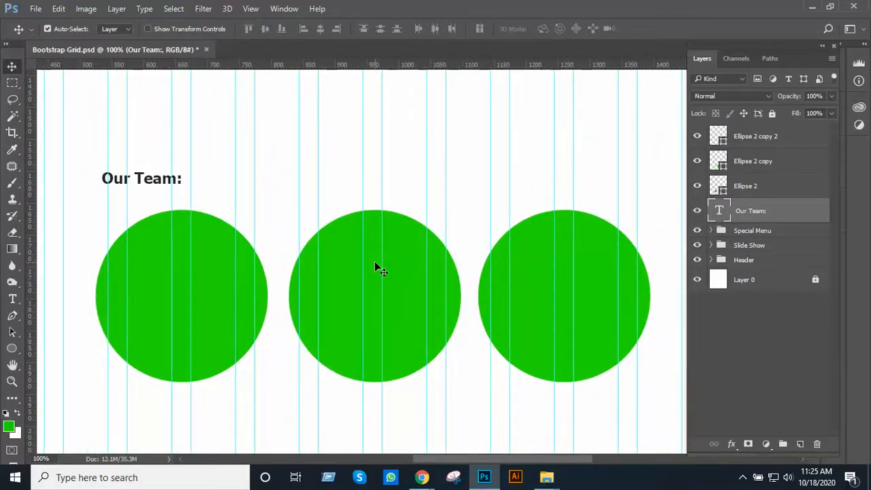
# Switch to the Unsplash page in Chrome, close the open coffee photo and search for "shape"
pyautogui.moveTo(421, 477)
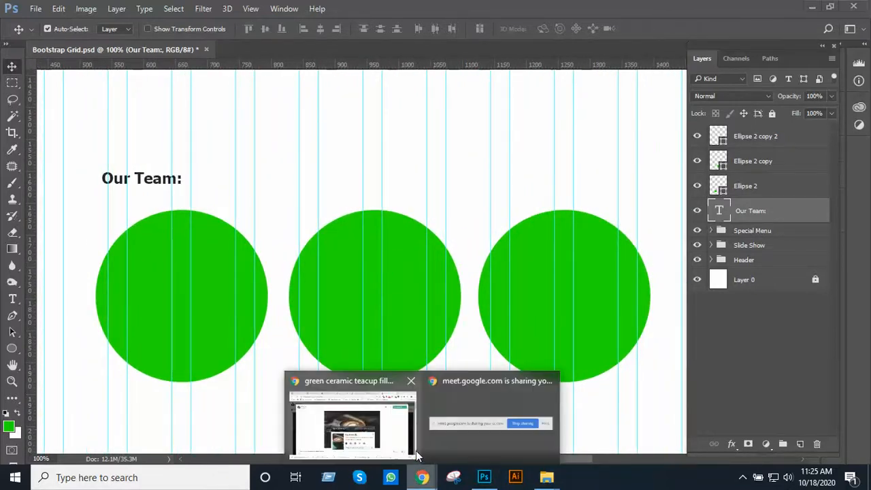
pyautogui.click(405, 444)
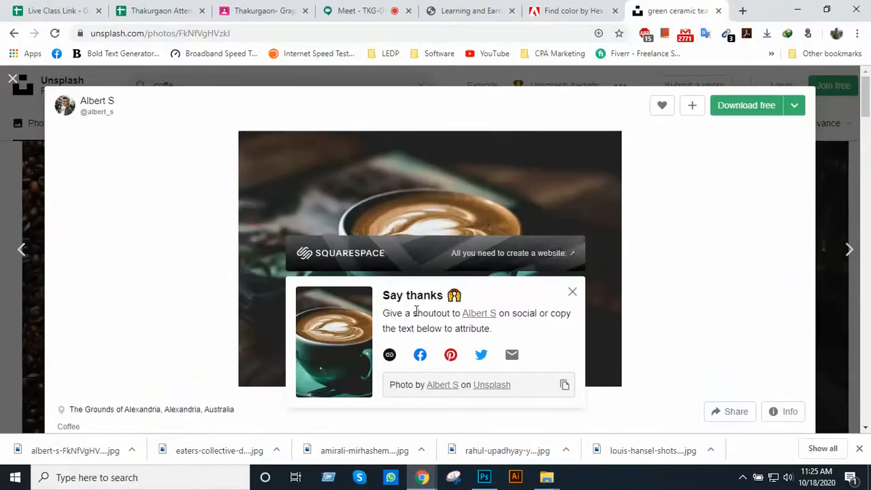
pyautogui.click(13, 79)
pyautogui.scroll(3, 422, 251)
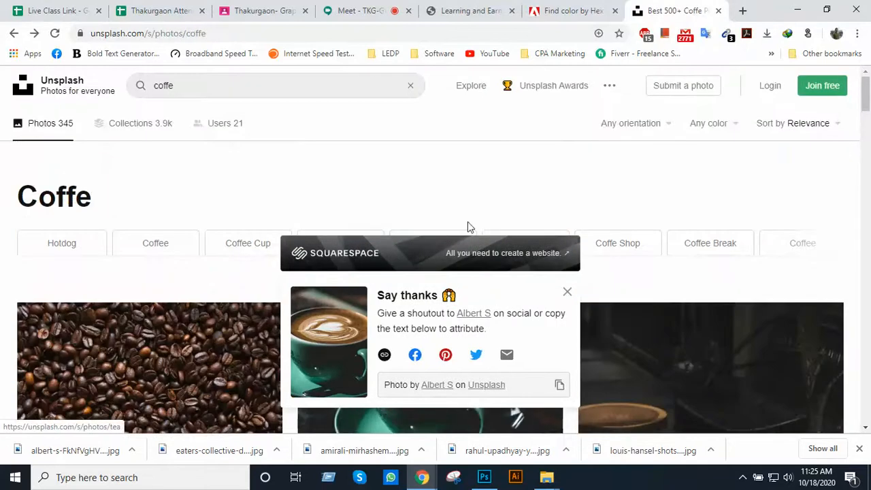
pyautogui.doubleClick(226, 85)
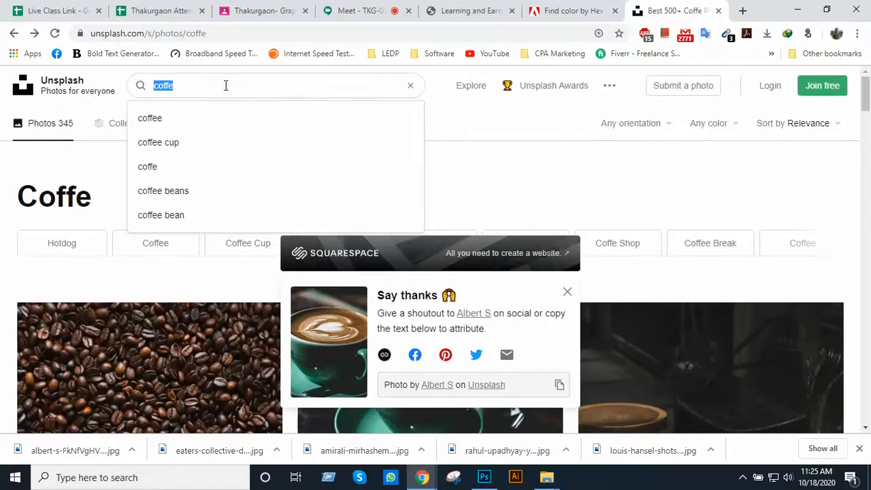
pyautogui.write('shap')
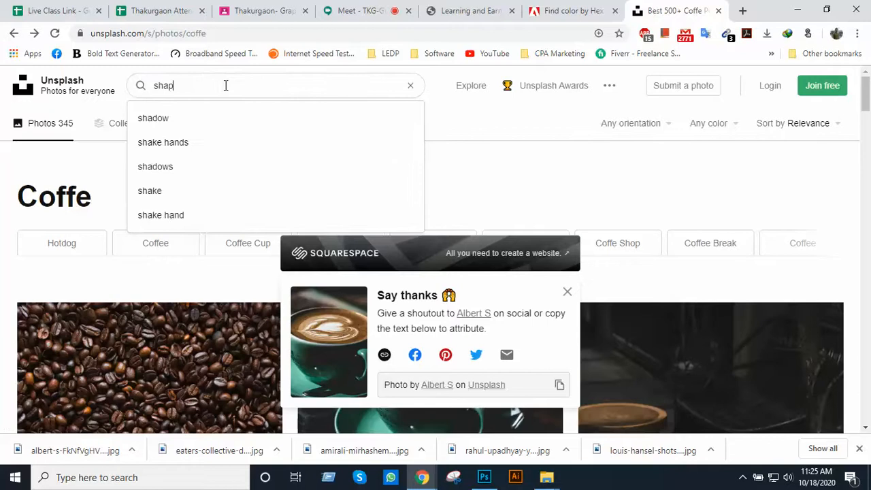
pyautogui.write('e')
pyautogui.press('Return')
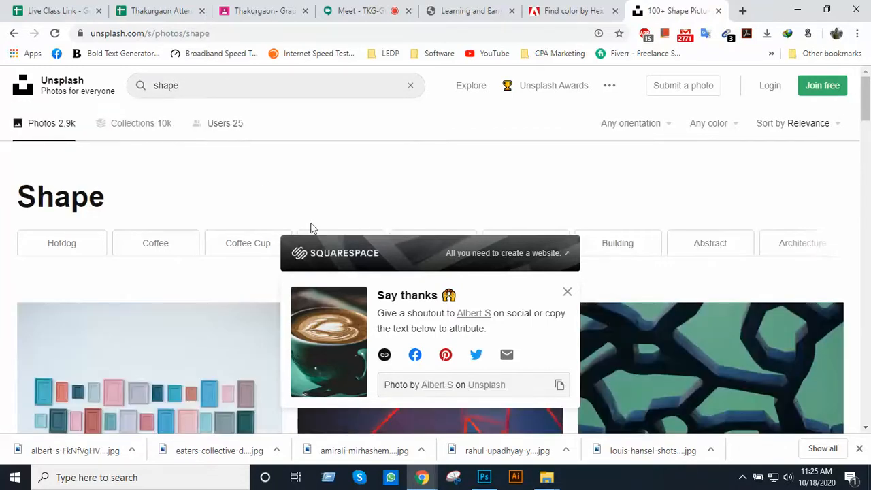
# Dismiss the "Say thanks" pop-up and look through the "shape" photo results
pyautogui.click(567, 292)
pyautogui.scroll(-3, 545, 244)
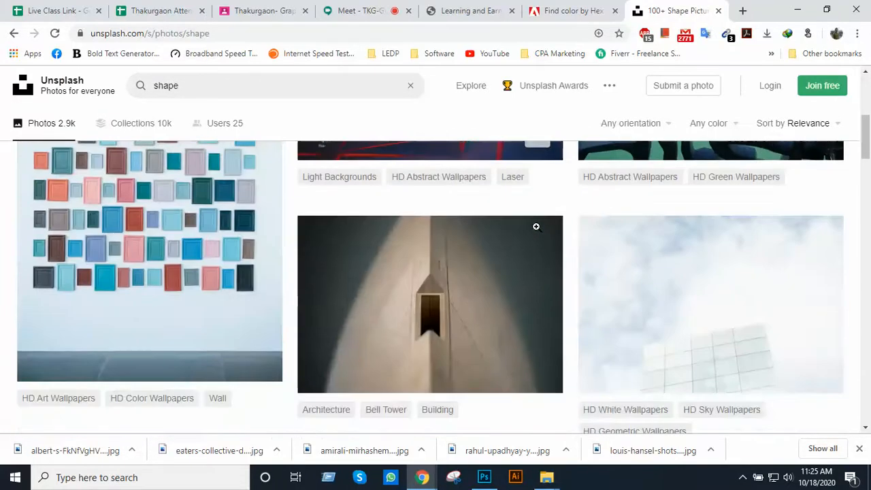
pyautogui.scroll(-10, 538, 231)
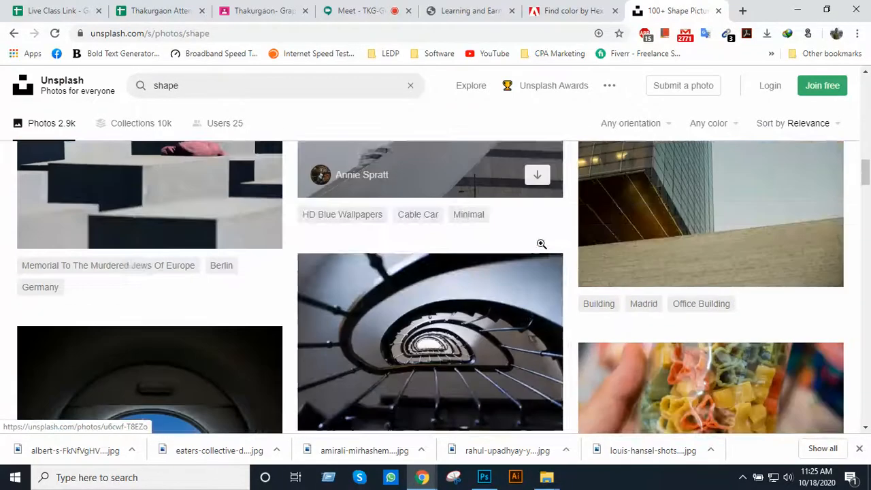
pyautogui.scroll(-4, 538, 240)
pyautogui.scroll(6, 533, 234)
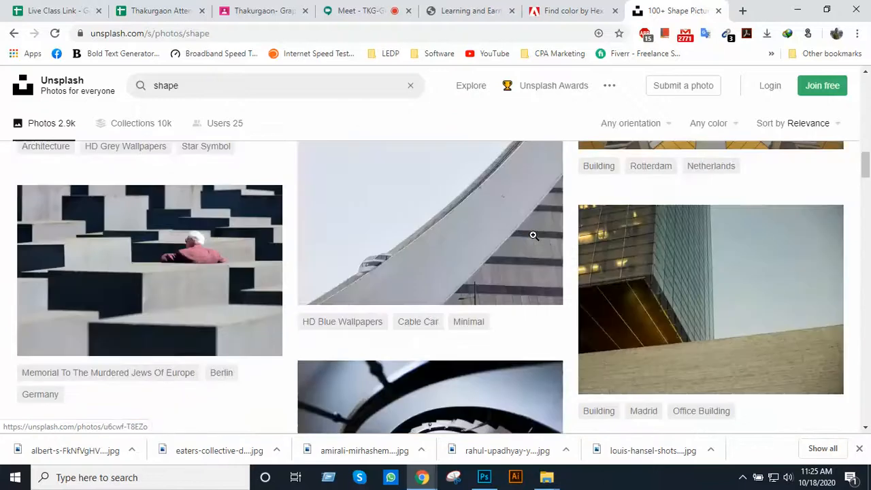
pyautogui.scroll(15, 533, 235)
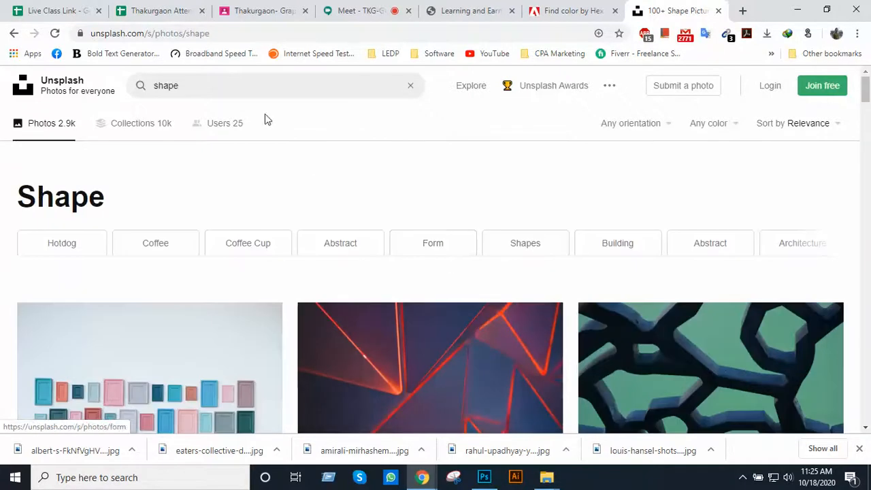
# Search Unsplash for "restaurant shape" and look through the photo results for suitable team pictures
pyautogui.click(233, 91)
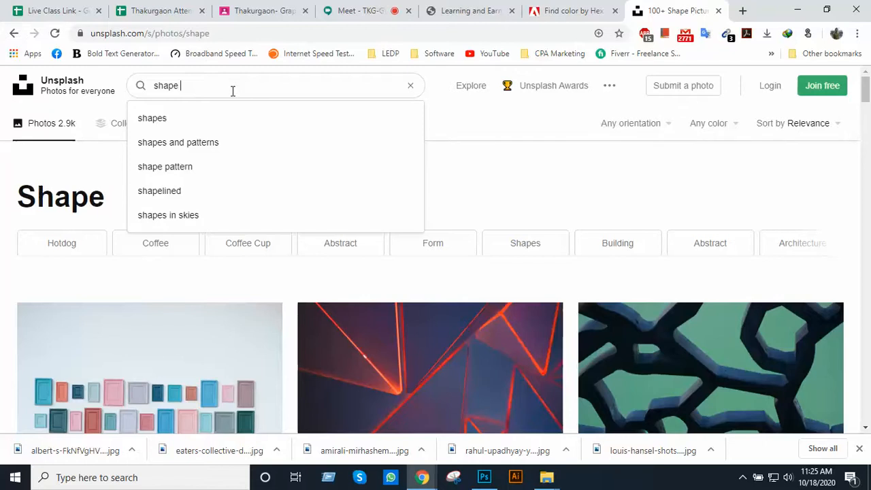
pyautogui.press('BackSpace')
pyautogui.press('BackSpace')
pyautogui.press('BackSpace')
pyautogui.press('BackSpace')
pyautogui.press('BackSpace')
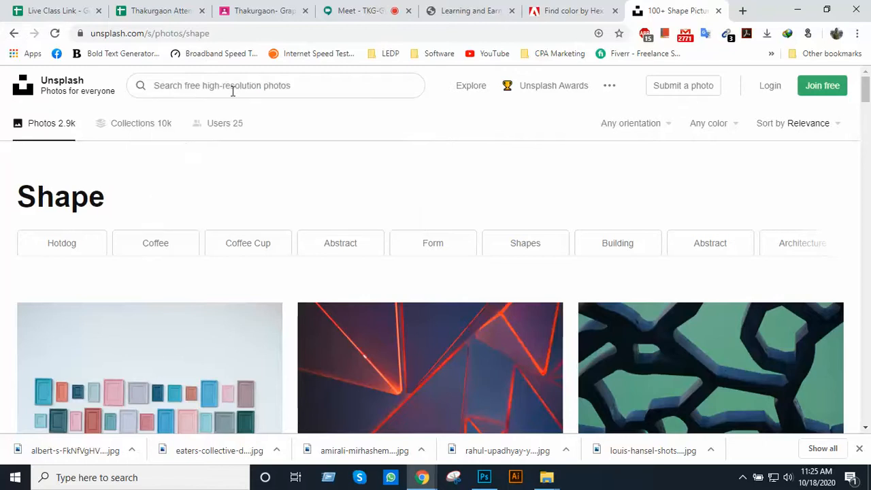
pyautogui.write('rest')
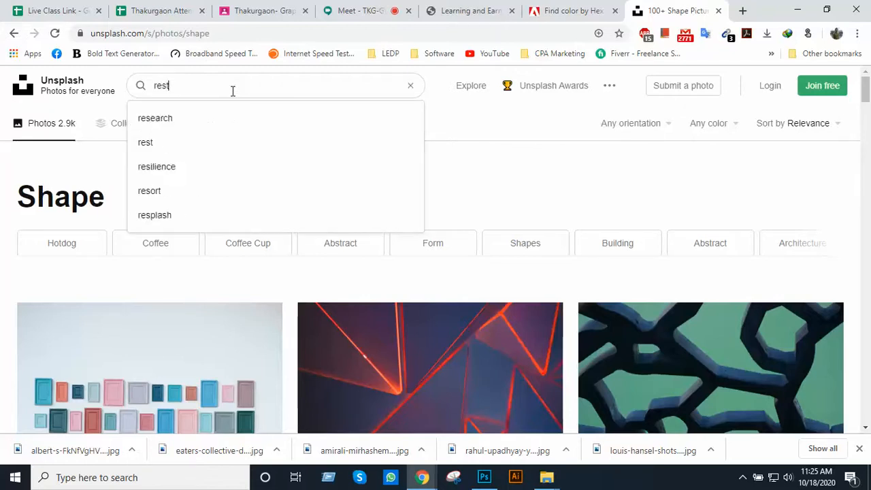
pyautogui.write('auran')
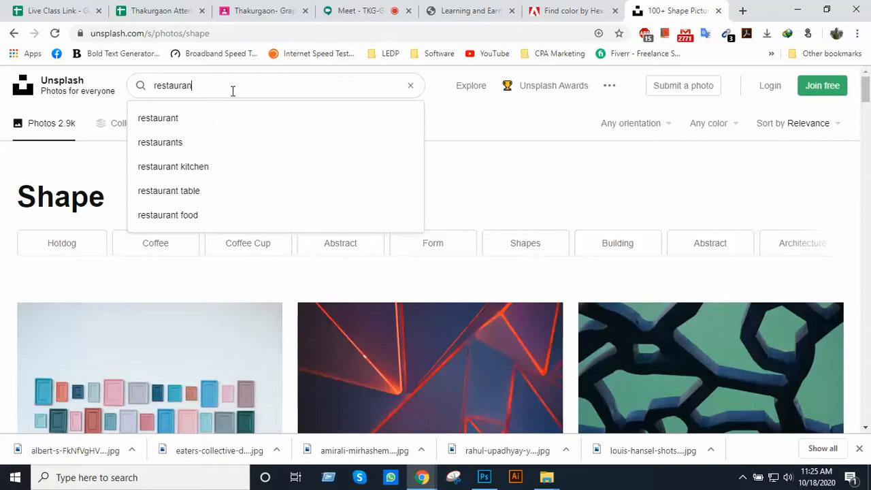
pyautogui.write('t sha')
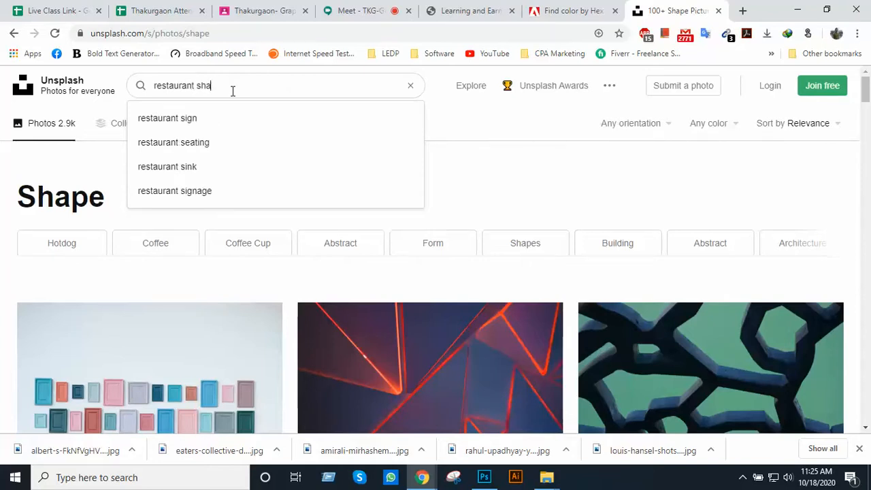
pyautogui.write('pe')
pyautogui.press('Return')
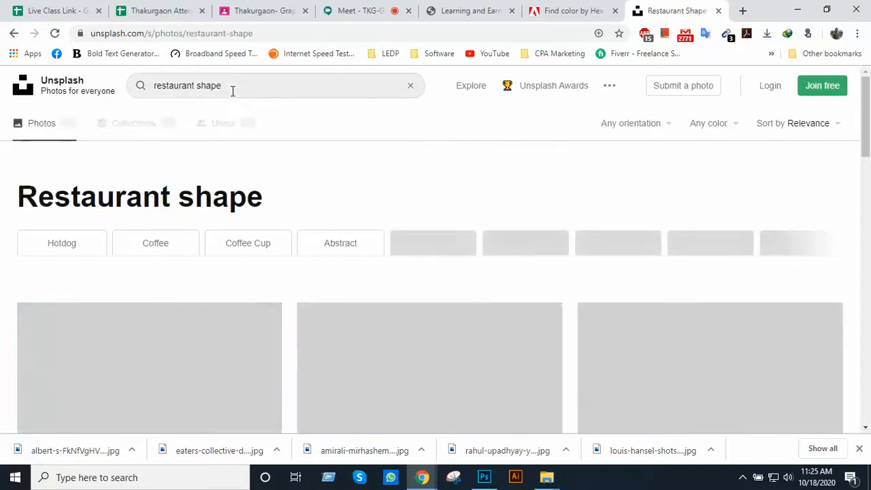
pyautogui.scroll(-2, 257, 171)
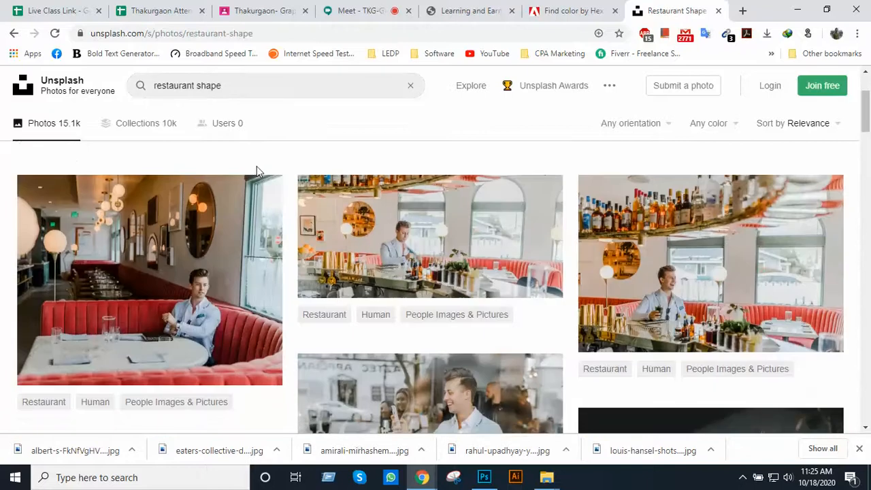
pyautogui.scroll(-8, 257, 171)
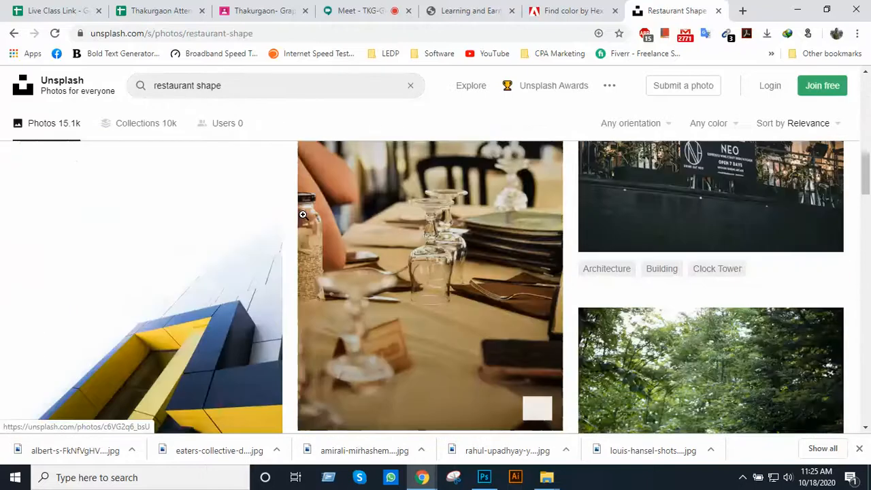
pyautogui.scroll(-10, 303, 214)
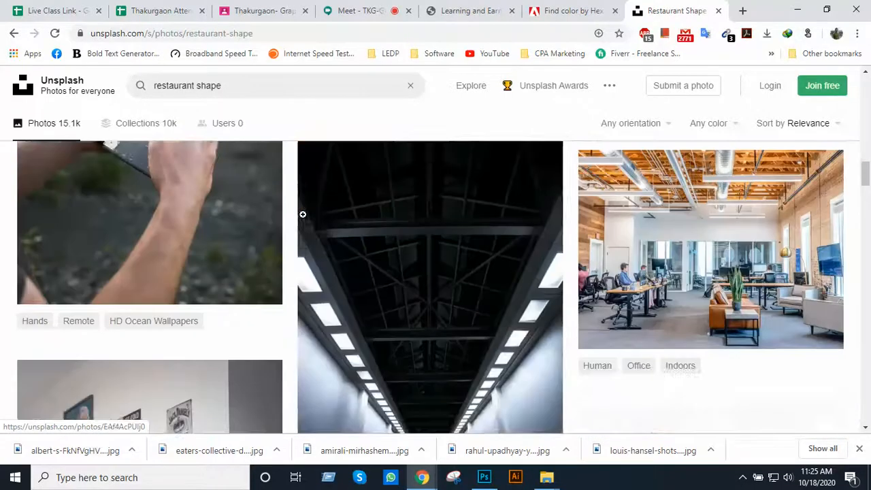
pyautogui.scroll(-5, 302, 214)
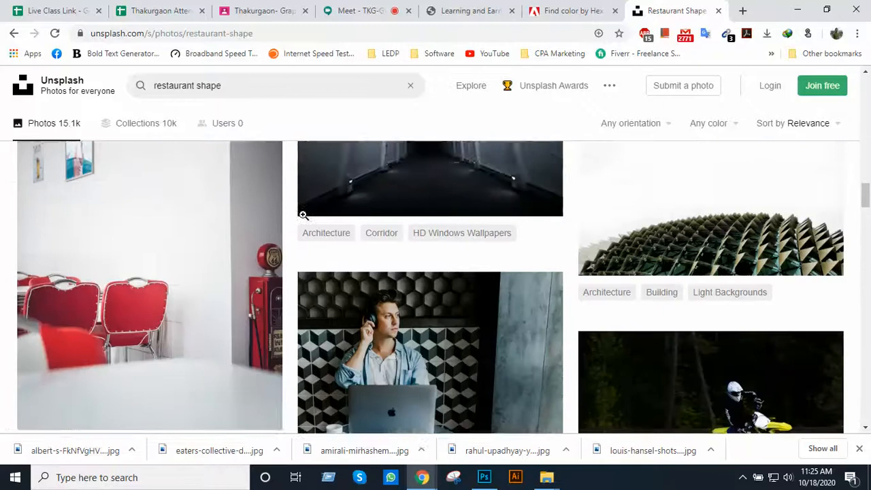
pyautogui.scroll(8, 303, 214)
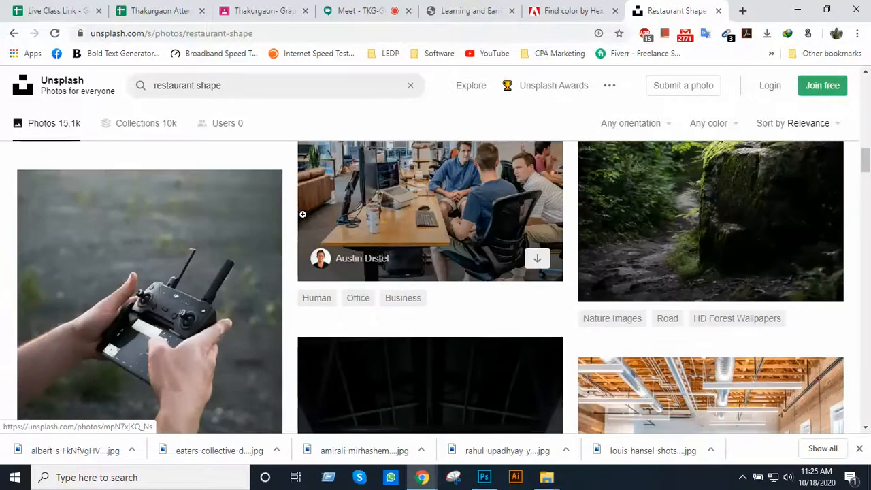
pyautogui.scroll(5, 316, 192)
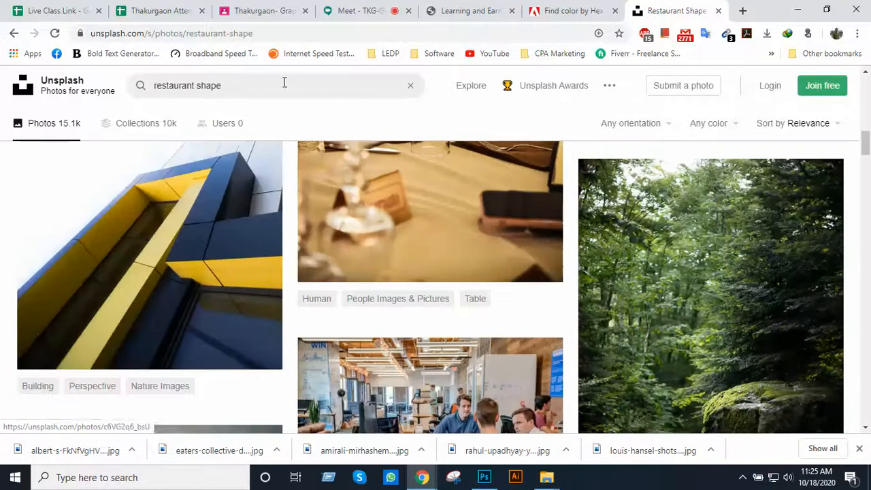
# Search Unsplash for "restaurant shafe" and look through the photo results for restaurant staff pictures
pyautogui.click(213, 87)
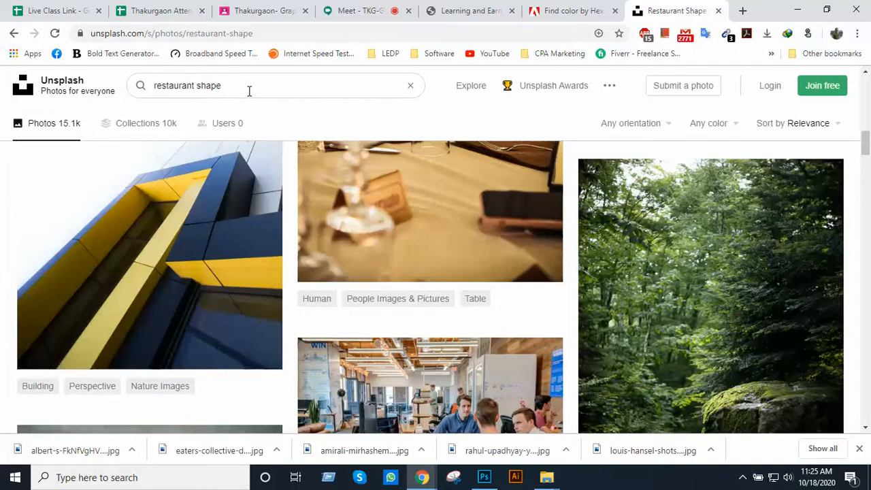
pyautogui.press('Return')
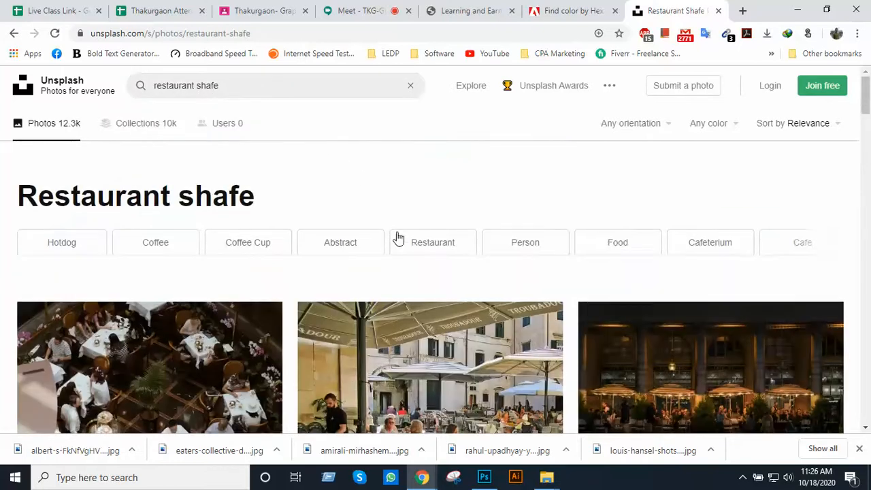
pyautogui.scroll(-4, 396, 235)
pyautogui.scroll(-3, 397, 232)
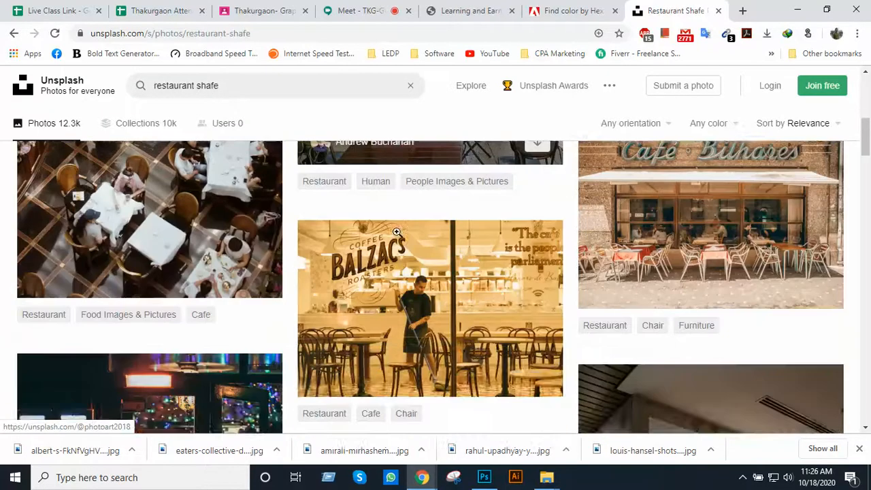
pyautogui.scroll(-7, 466, 284)
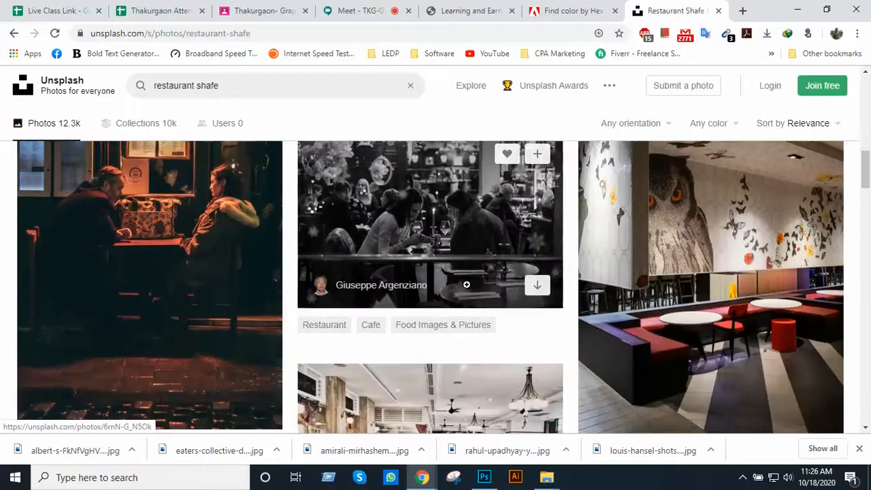
pyautogui.scroll(-6, 458, 270)
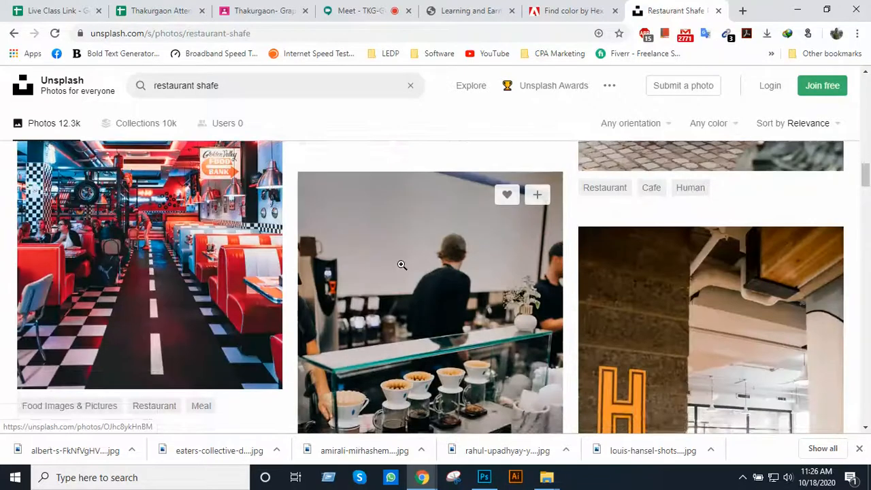
pyautogui.scroll(6, 400, 264)
# Reuse the query "restaurant shafe" for a Google search in a new browser tab and show the image results
pyautogui.click(260, 87)
pyautogui.hotkey('ctrl', 'c')
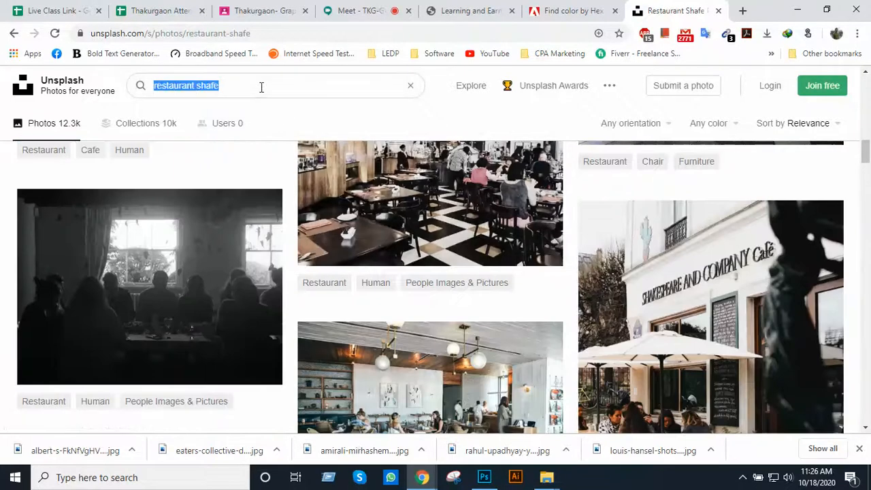
pyautogui.click(742, 10)
pyautogui.hotkey('ctrl', 'v')
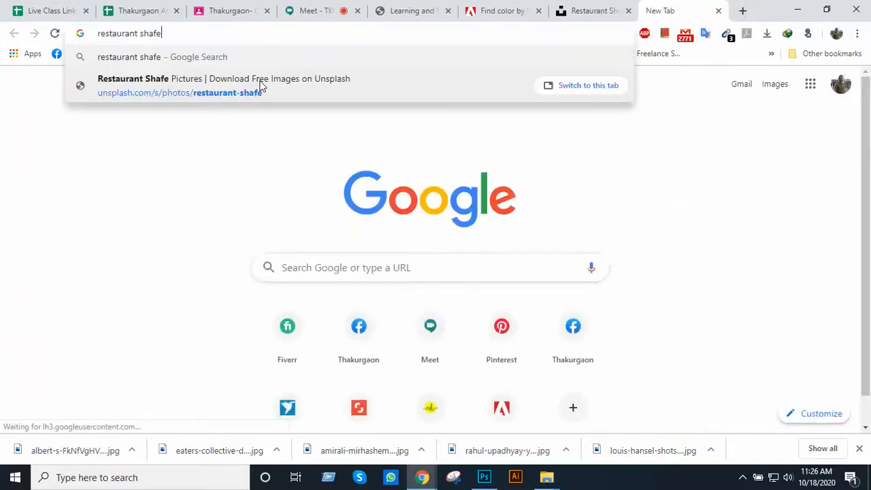
pyautogui.press('Return')
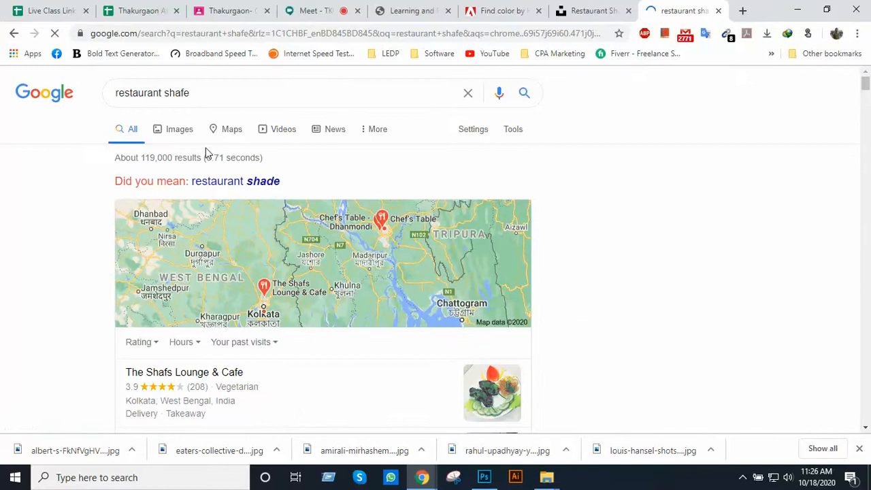
pyautogui.click(178, 133)
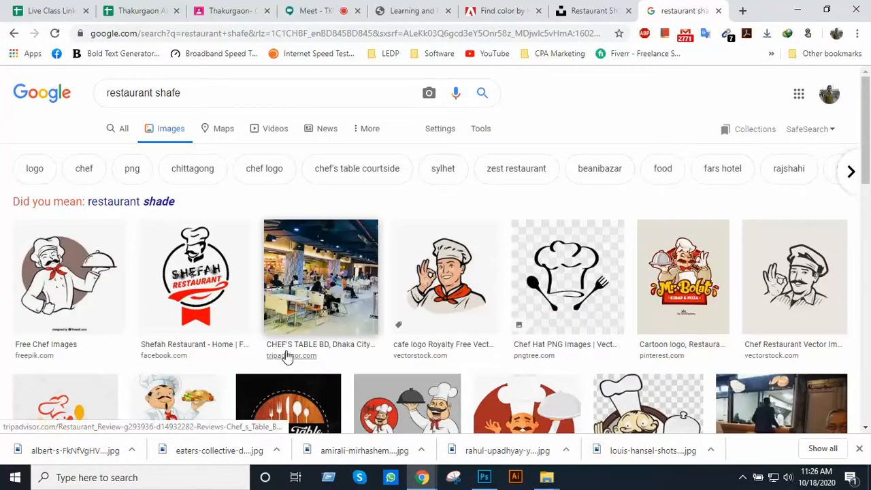
# Return to the Unsplash page, search for "restaurant chef" and look through the photo results for suitable team portraits
pyautogui.click(575, 12)
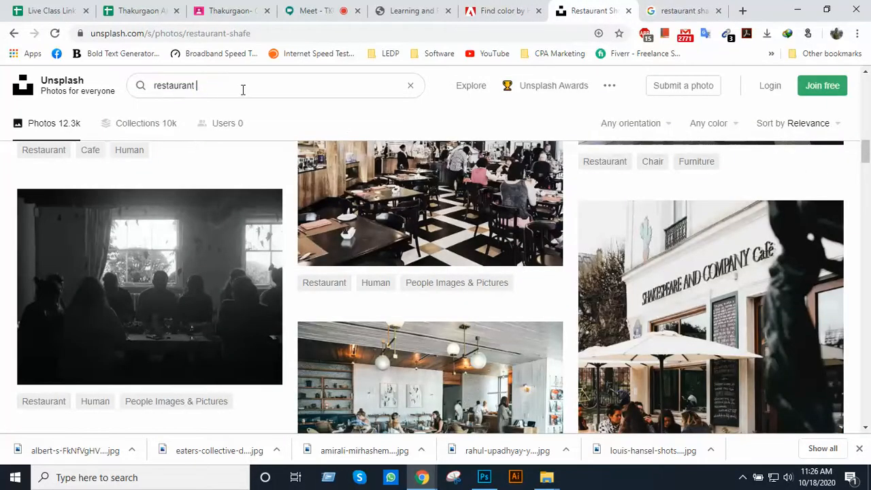
pyautogui.write('hef')
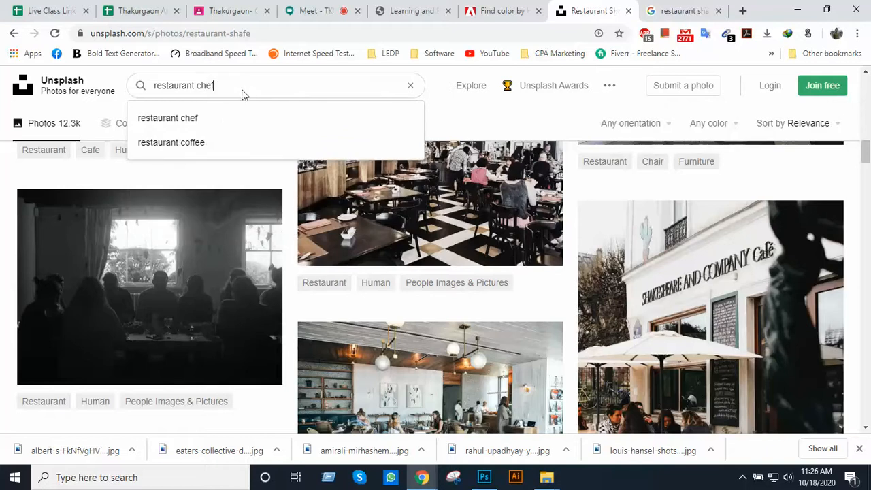
pyautogui.press('Return')
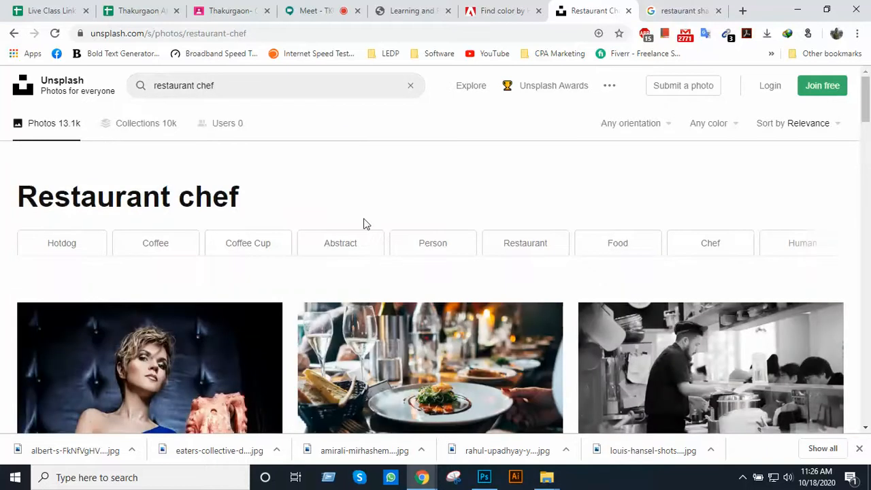
pyautogui.scroll(-2, 367, 228)
pyautogui.scroll(-9, 371, 233)
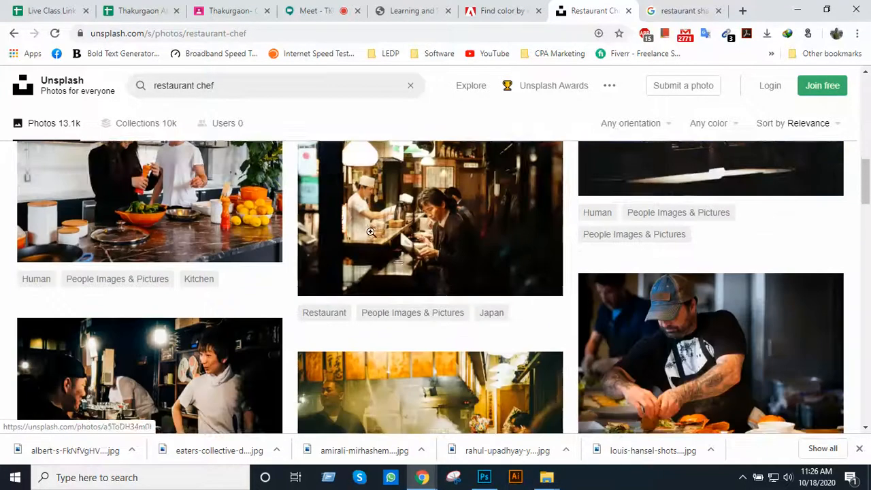
pyautogui.scroll(-15, 371, 238)
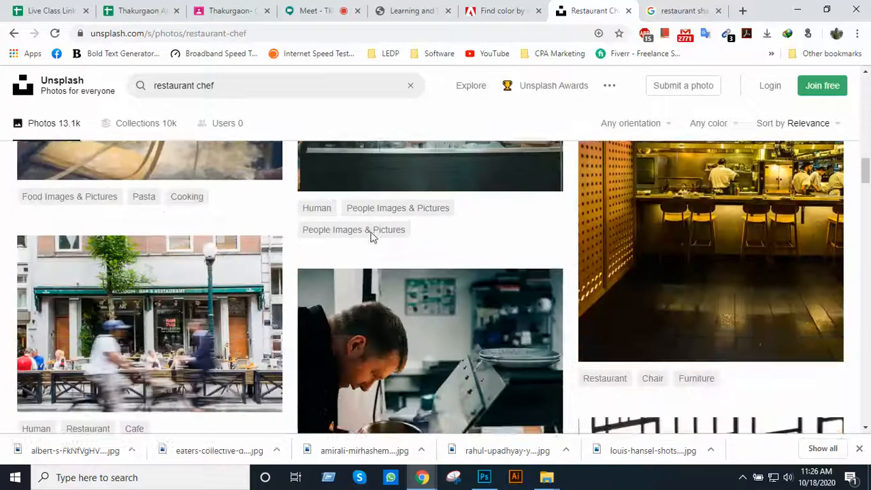
pyautogui.scroll(-10, 371, 235)
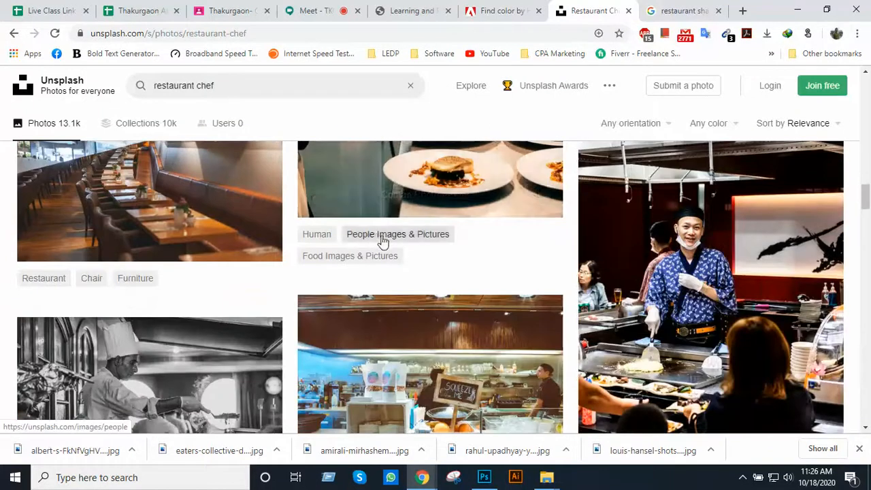
pyautogui.scroll(-7, 387, 239)
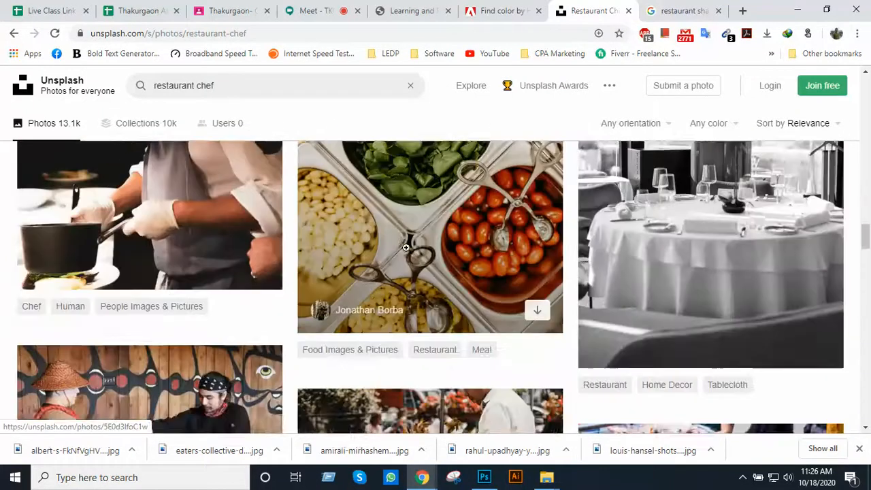
pyautogui.scroll(-8, 408, 252)
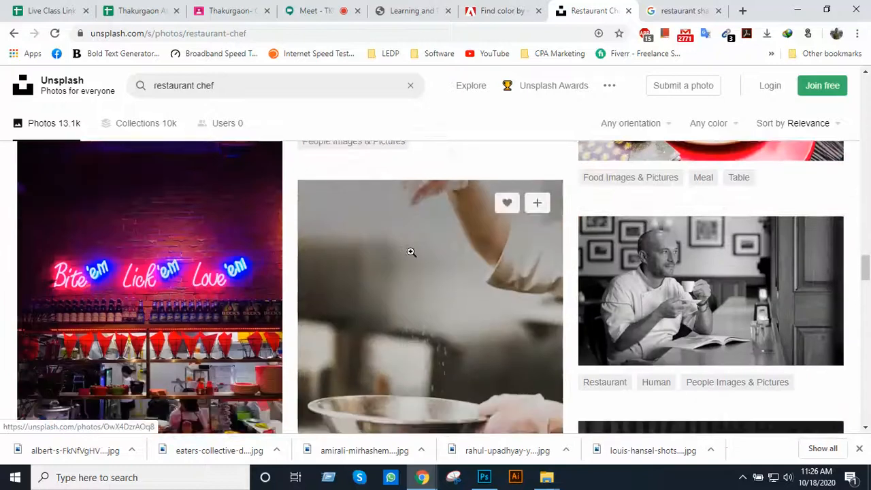
pyautogui.scroll(-8, 412, 252)
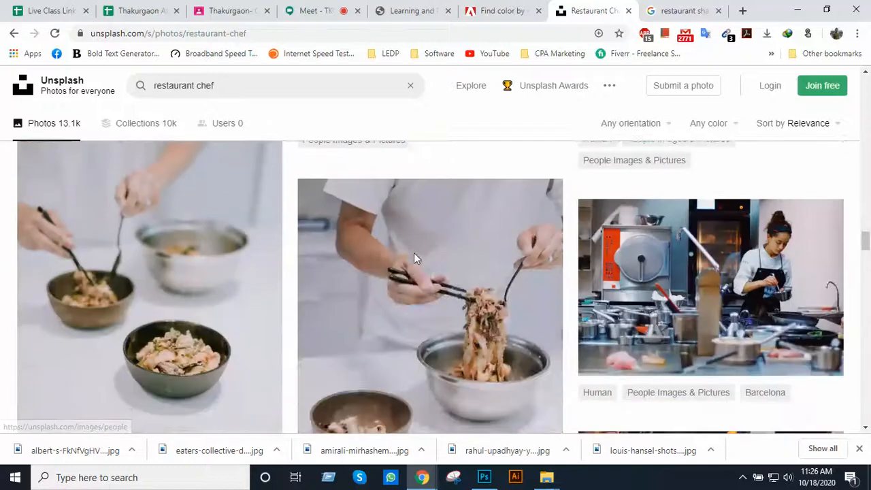
pyautogui.scroll(-8, 510, 236)
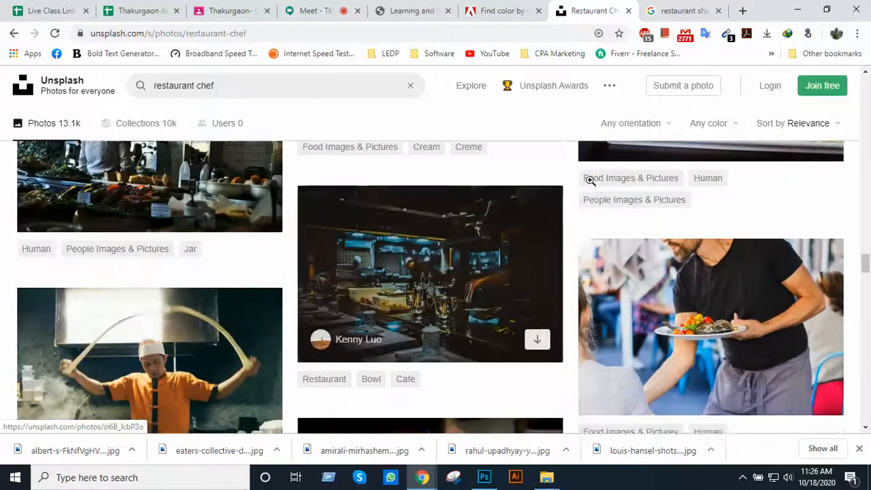
pyautogui.scroll(-3, 619, 176)
# Return to the Google image results, preview the Green View Golf Resort chef photo and browse the remaining and related images
pyautogui.click(669, 13)
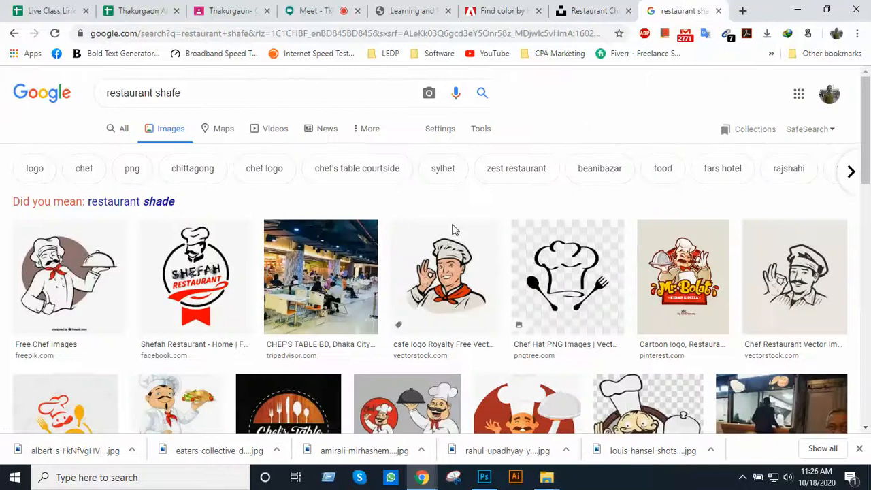
pyautogui.scroll(-3, 454, 238)
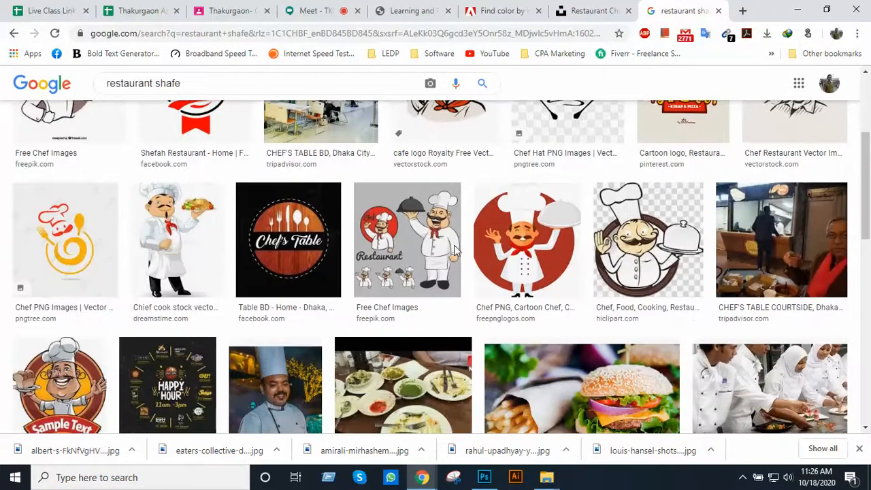
pyautogui.scroll(-2, 454, 251)
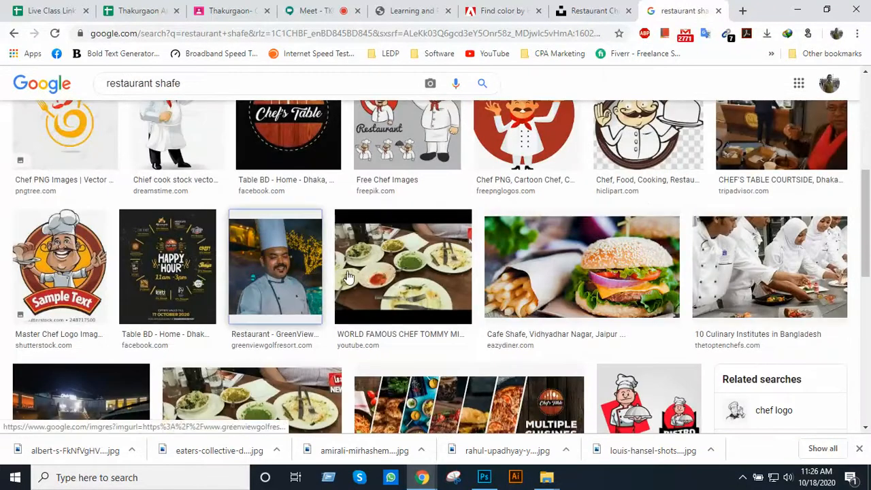
pyautogui.click(306, 272)
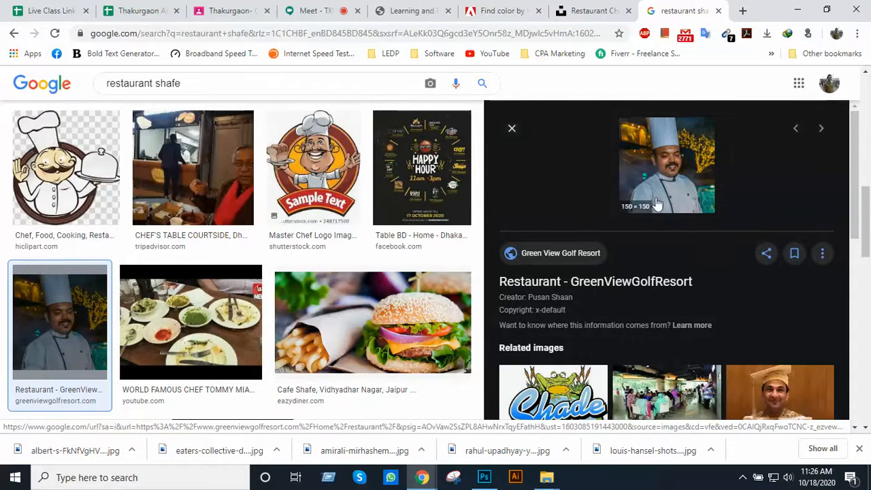
pyautogui.scroll(-10, 631, 249)
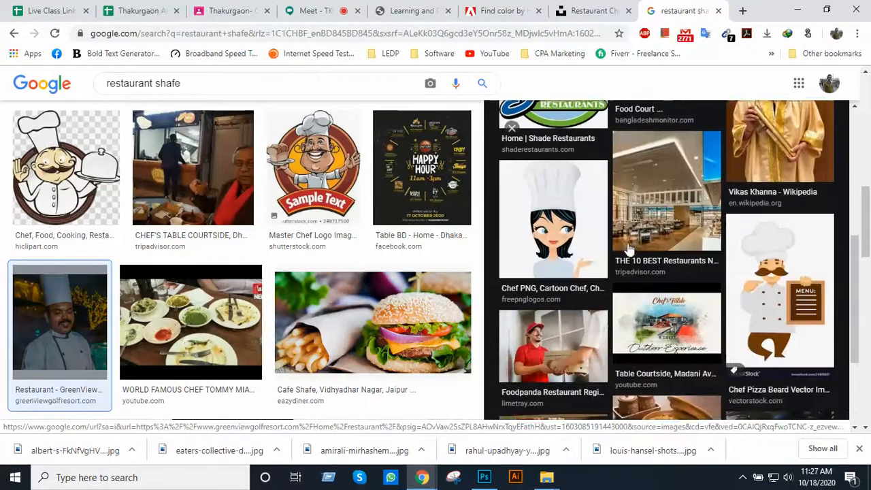
pyautogui.scroll(-3, 301, 311)
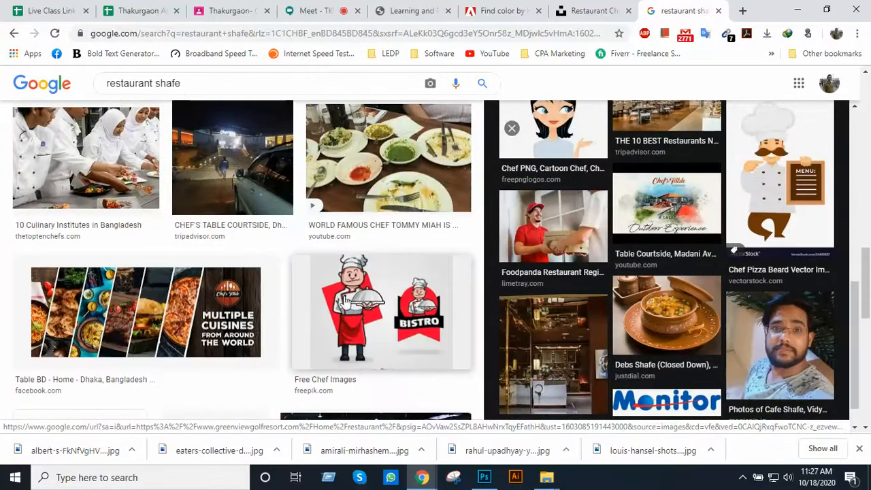
pyautogui.scroll(-5, 343, 299)
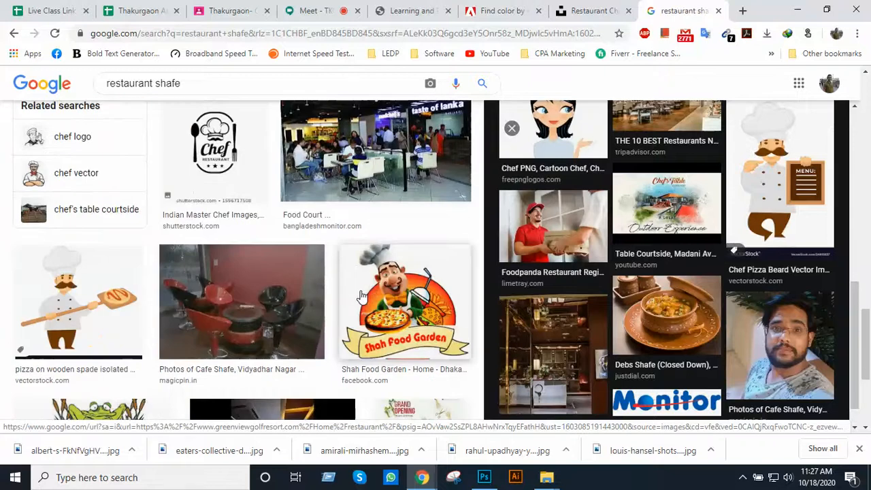
pyautogui.scroll(-2, 360, 296)
pyautogui.scroll(-2, 361, 296)
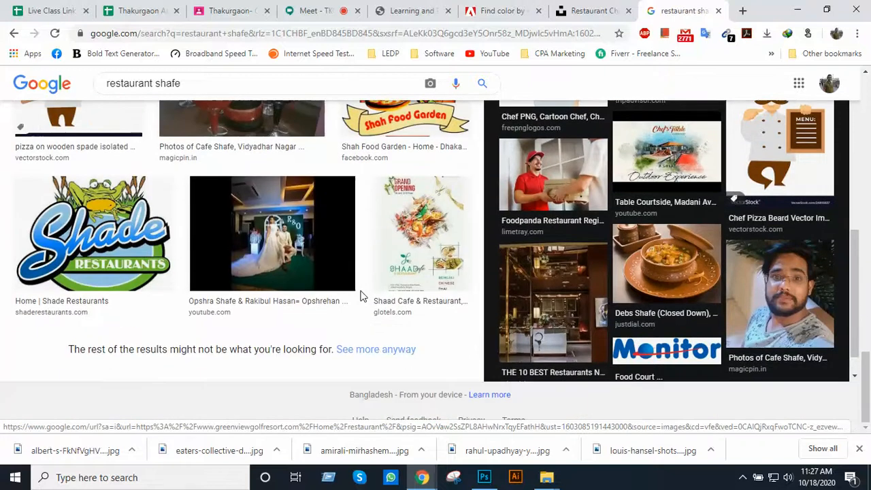
# Review the chef photo's preview and its related images, and close the preview
pyautogui.scroll(8, 361, 296)
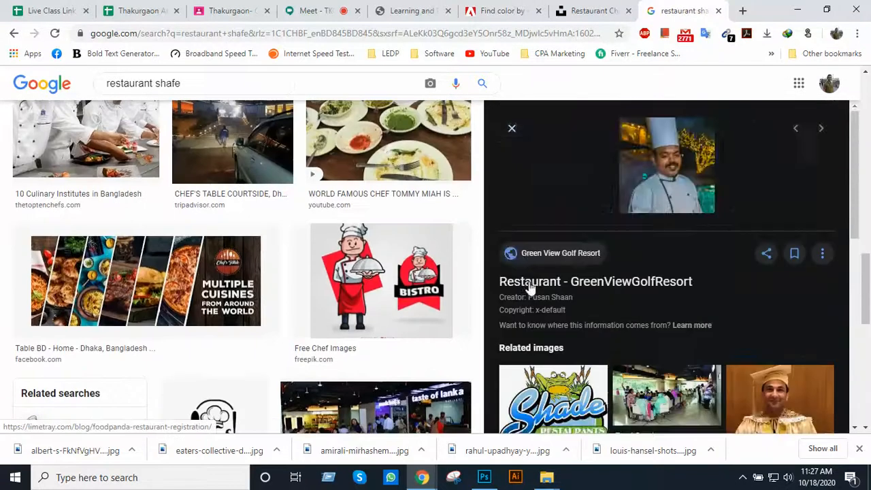
pyautogui.scroll(-2, 530, 287)
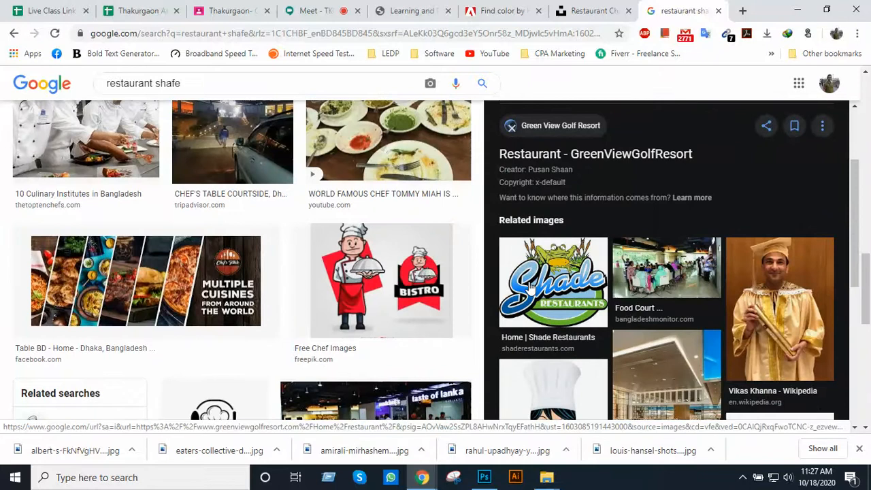
pyautogui.scroll(2, 530, 287)
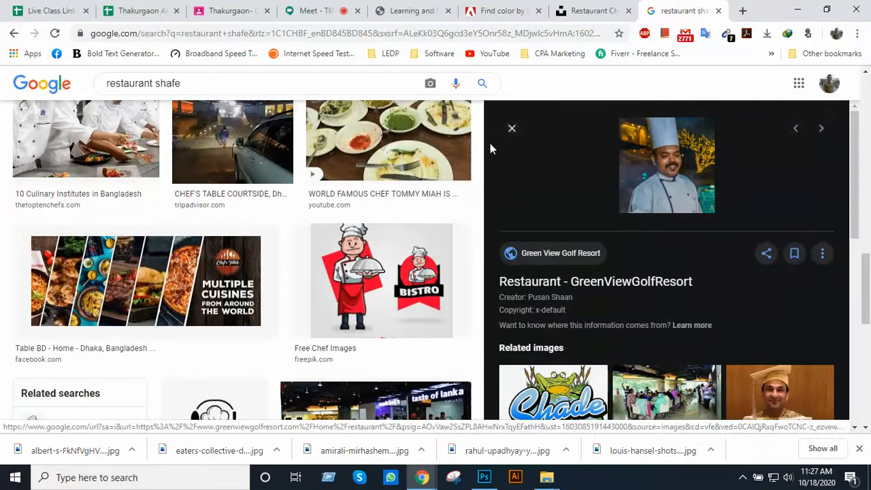
pyautogui.click(515, 129)
pyautogui.scroll(-5, 453, 189)
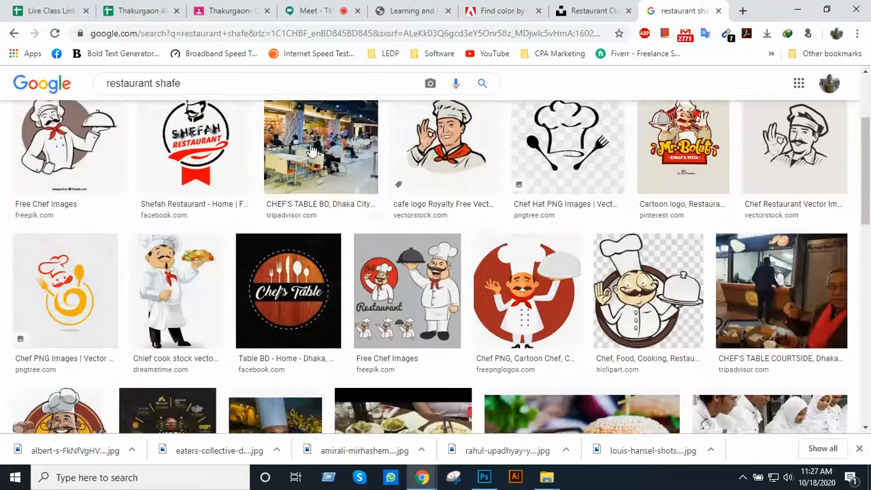
# Change the Google Images query to "restaurant chef" and run the search
pyautogui.scroll(3, 311, 149)
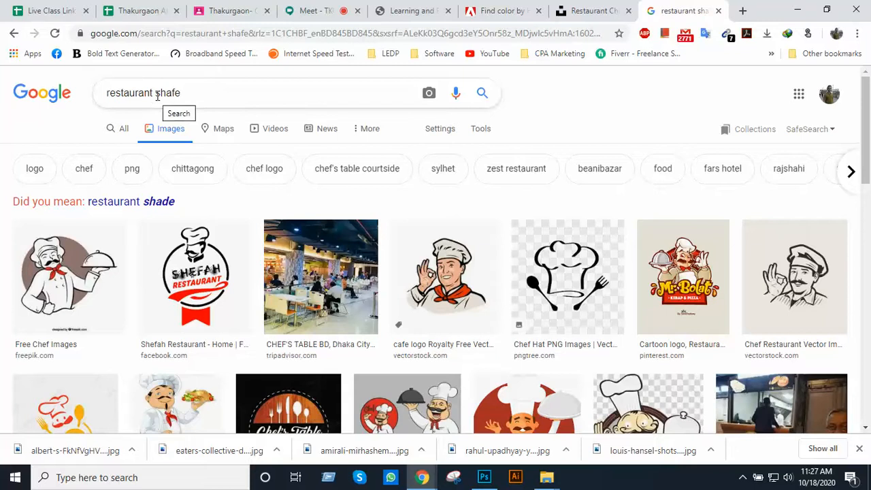
pyautogui.write('ch')
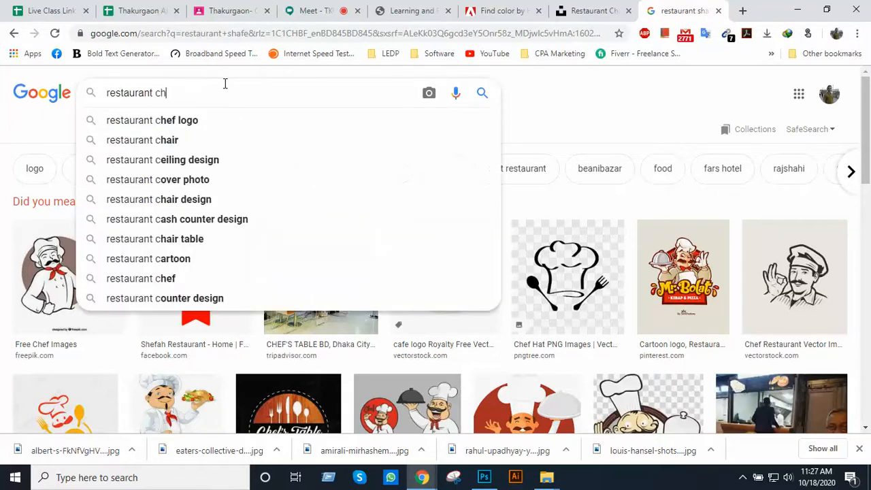
pyautogui.write('ef')
pyautogui.press('Return')
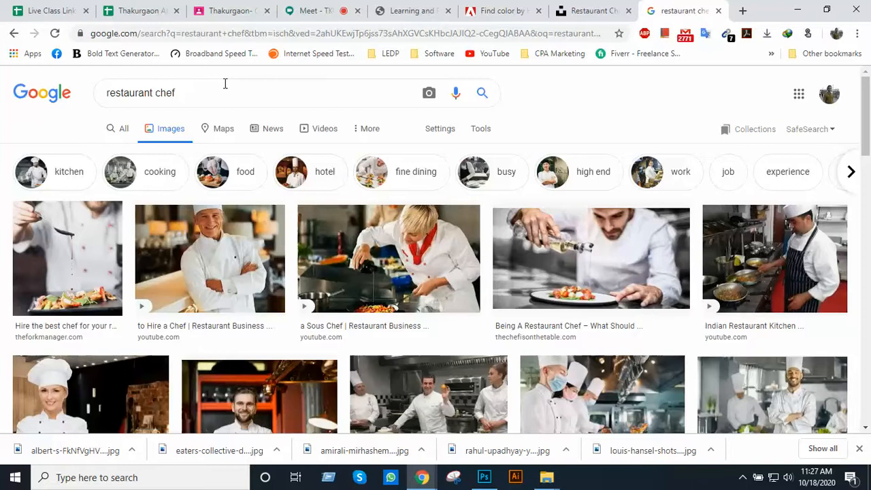
# Save the photo of the smiling chef with crossed arms from the image results to Downloads as maxresdefault.jpg
pyautogui.click(219, 274)
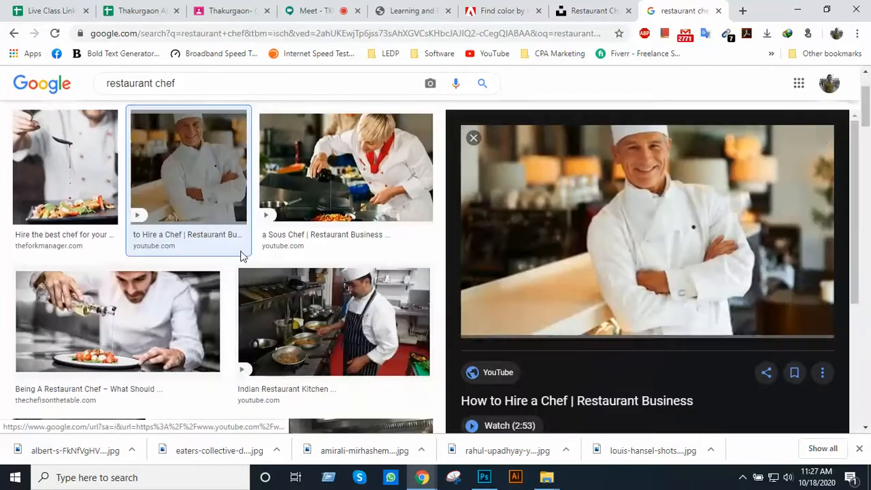
pyautogui.rightClick(652, 230)
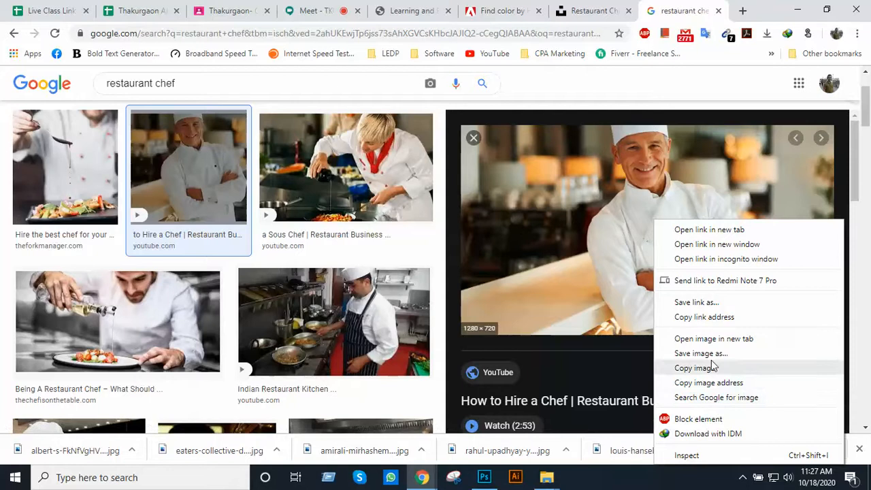
pyautogui.click(709, 354)
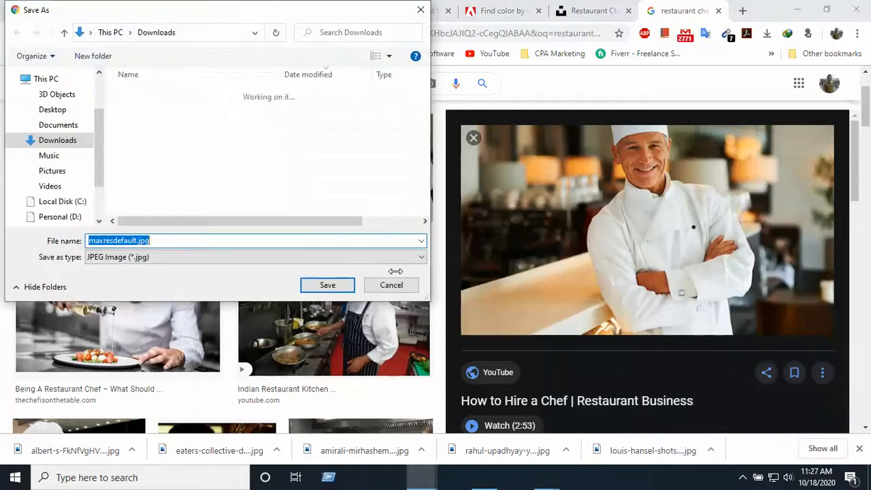
pyautogui.click(345, 286)
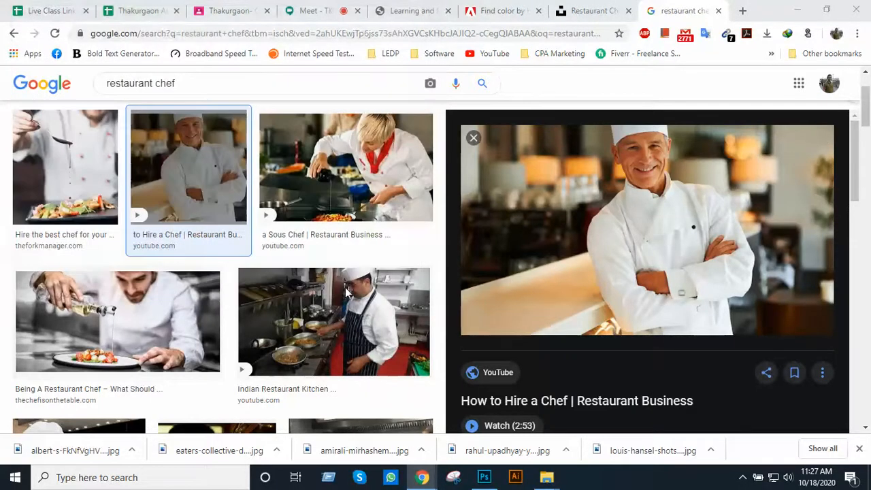
pyautogui.click(472, 139)
# Save the "How to Become a Sous Chef" photo from the restaurant chef results to Downloads as maxresdefault (1).jpg
pyautogui.scroll(-1, 371, 332)
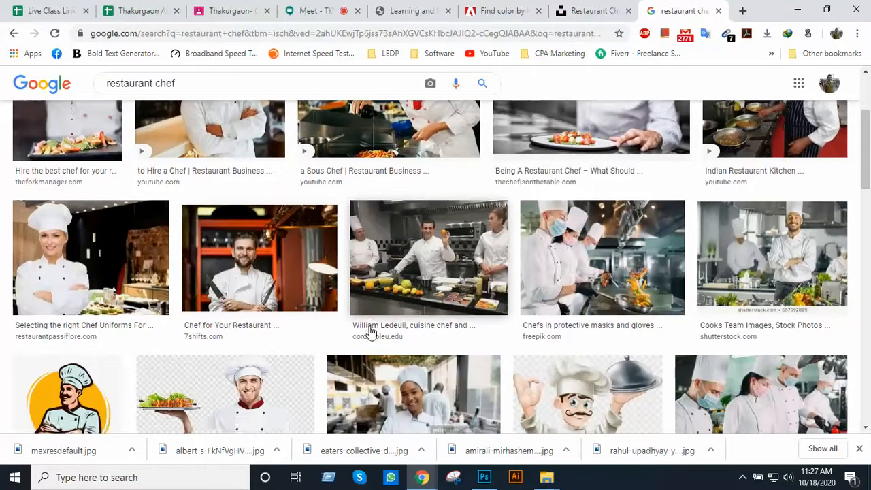
pyautogui.scroll(-2, 468, 313)
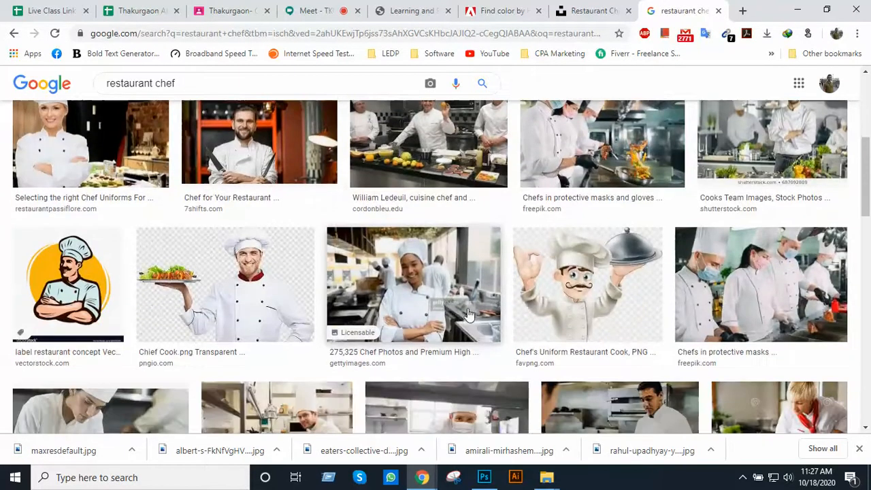
pyautogui.scroll(3, 307, 313)
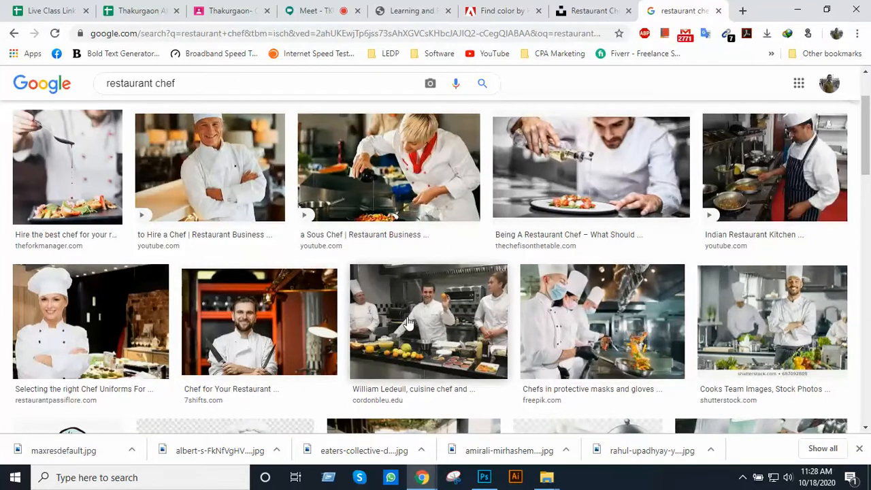
pyautogui.scroll(1, 408, 324)
pyautogui.click(413, 243)
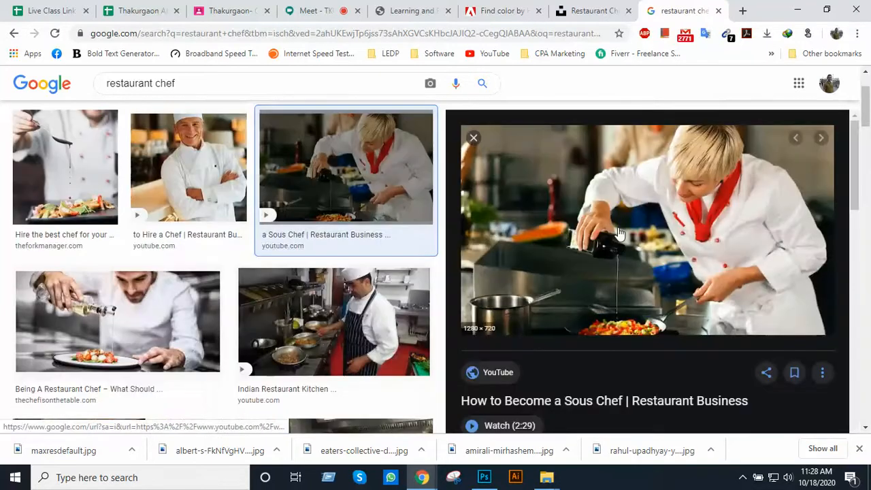
pyautogui.rightClick(628, 214)
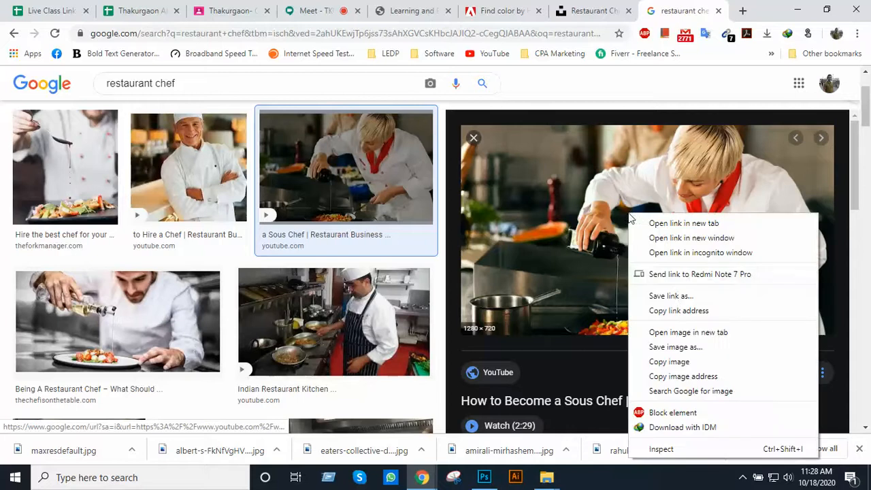
pyautogui.click(680, 347)
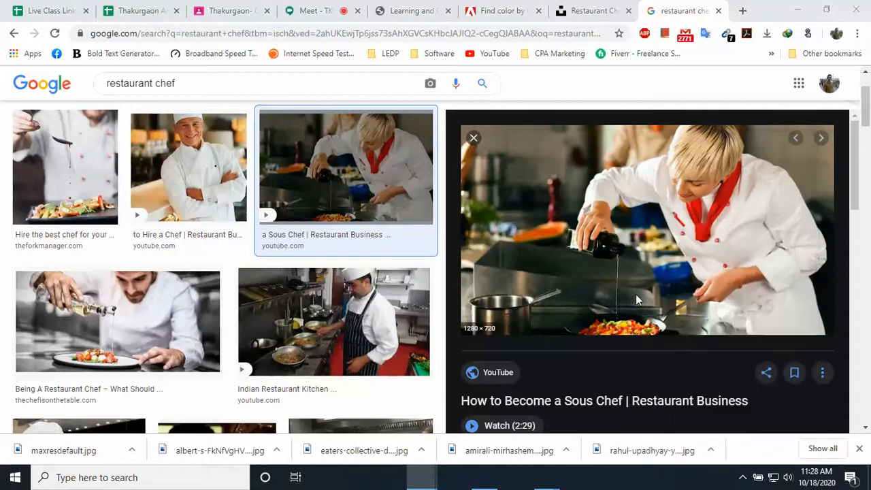
pyautogui.click(345, 288)
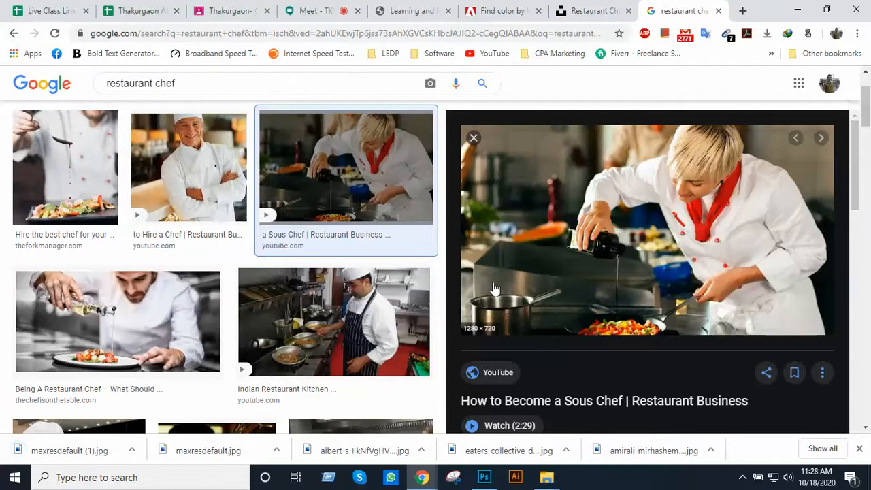
pyautogui.press('Escape')
pyautogui.scroll(-2, 493, 289)
pyautogui.scroll(-1, 492, 289)
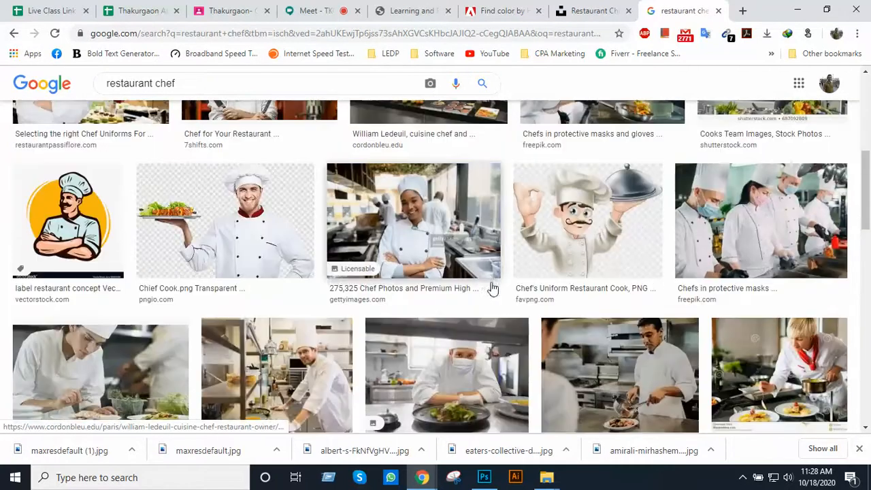
pyautogui.click(492, 288)
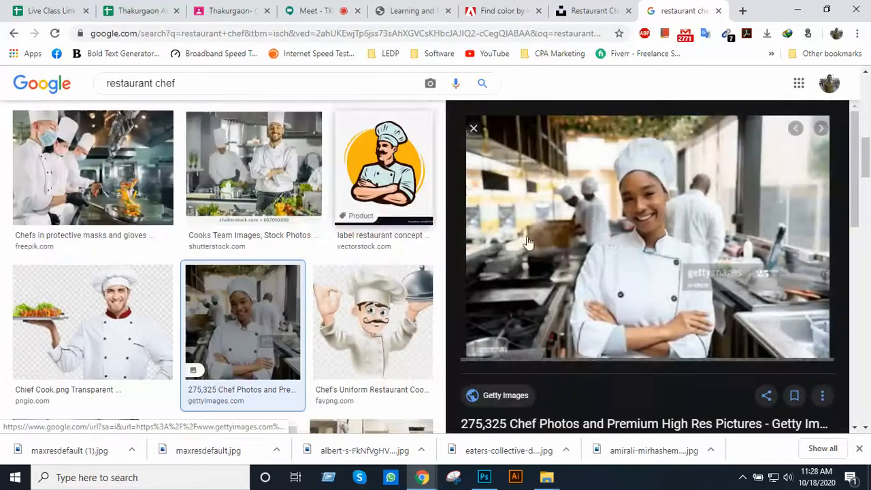
pyautogui.rightClick(608, 235)
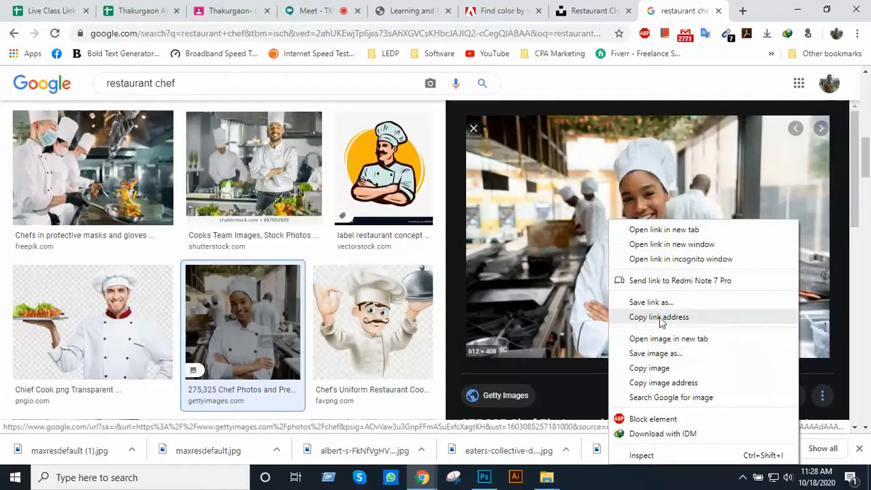
pyautogui.click(655, 353)
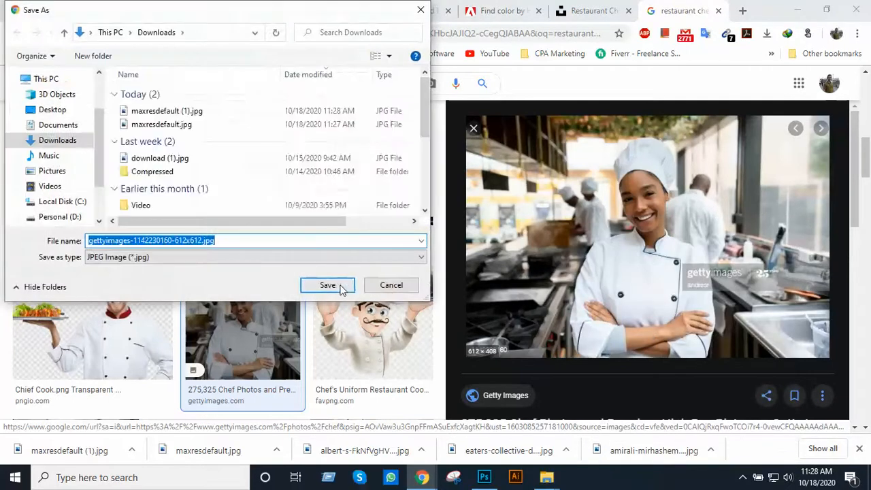
pyautogui.click(338, 286)
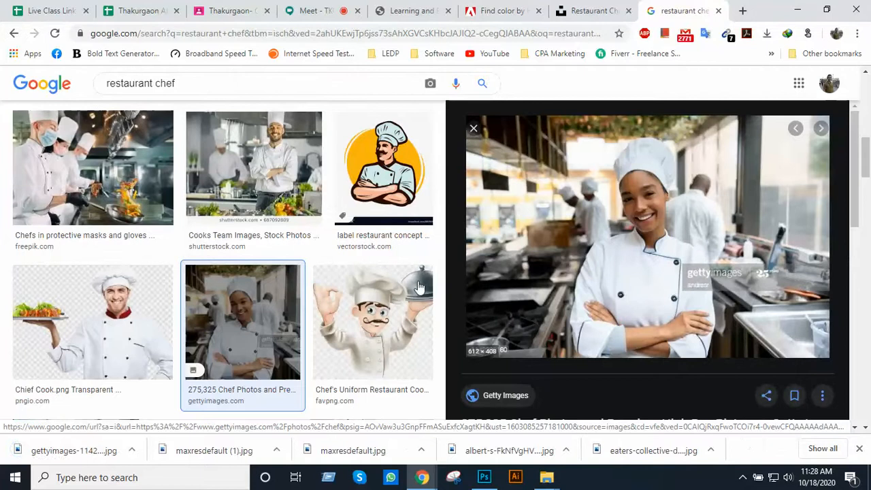
# Save the Freepik photo of the chef making flambe to Downloads as chef-is-making-flambe-restaurant-kitchen_89816-2269.jpg
pyautogui.scroll(-5, 427, 312)
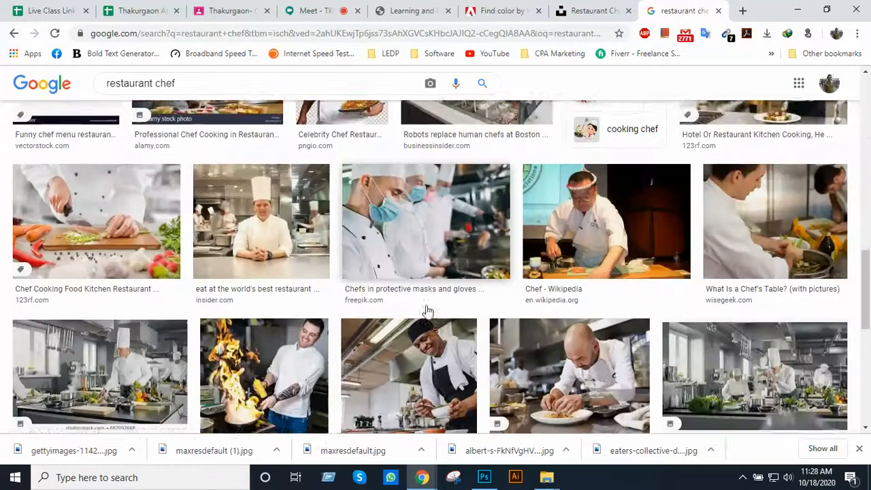
pyautogui.click(285, 327)
pyautogui.rightClick(611, 236)
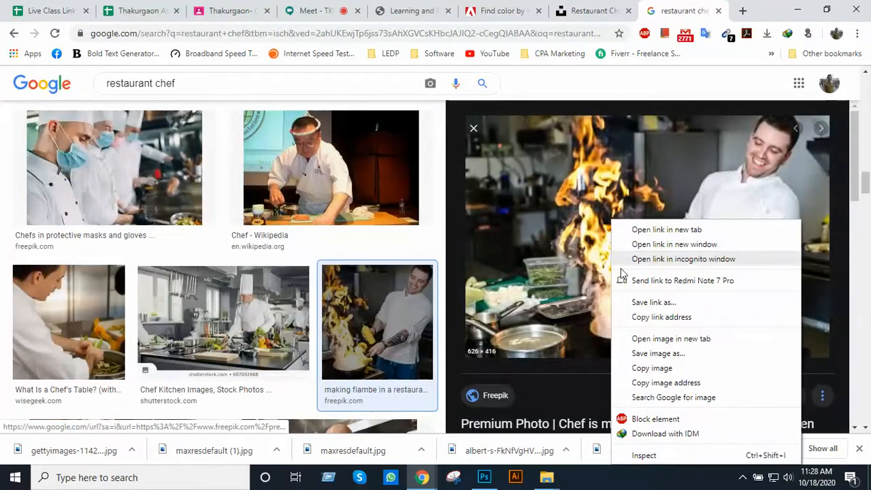
pyautogui.click(658, 353)
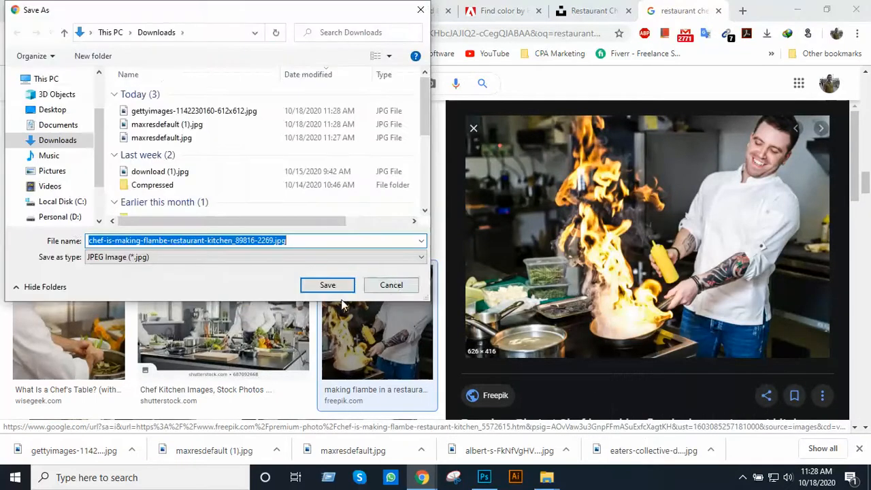
pyautogui.click(339, 290)
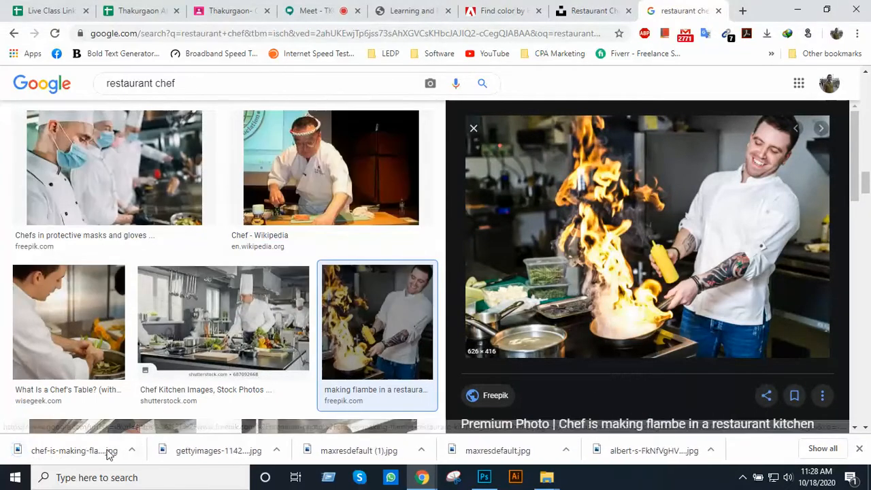
# In File Explorer, move the four newly downloaded chef photos from Downloads into the Class 40 Image folder
pyautogui.click(131, 450)
pyautogui.click(149, 417)
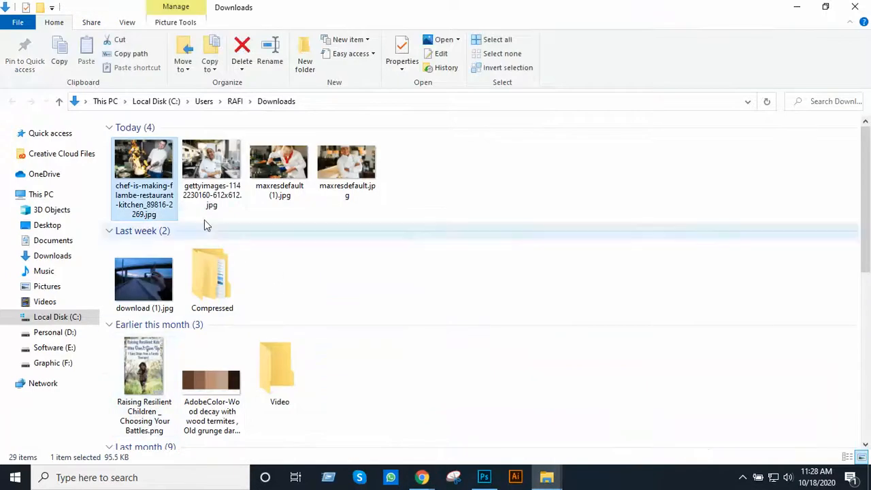
pyautogui.keyDown('shift'); pyautogui.click(349, 190); pyautogui.keyUp('shift')
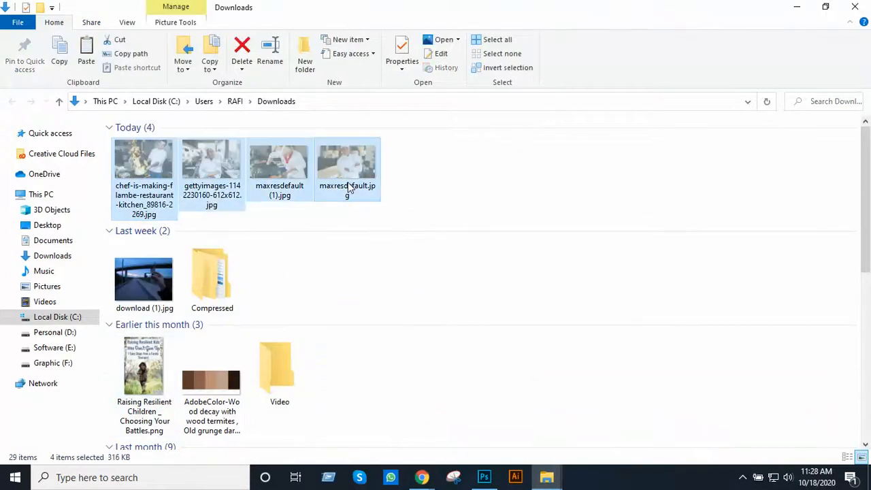
pyautogui.hotkey('alt', 'Tab')
pyautogui.hotkey('alt', 'Tab')
pyautogui.hotkey('alt', 'Tab')
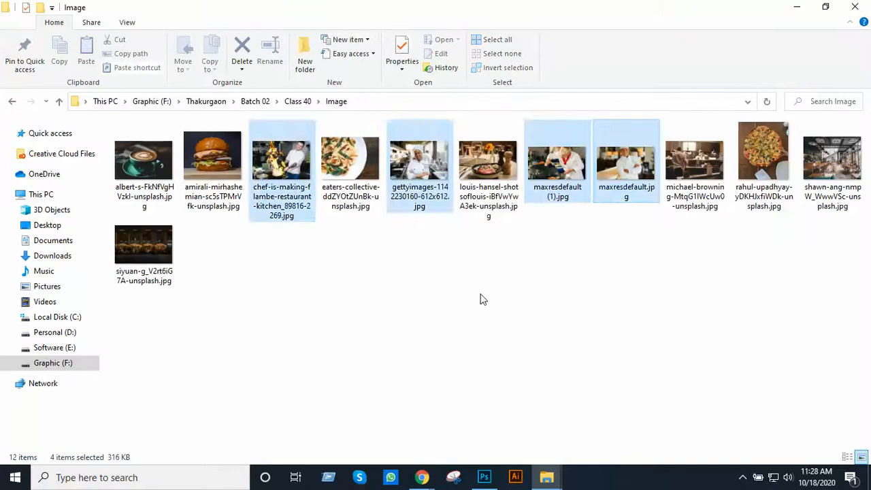
# Place maxresdefault.jpg from the Image folder into Bootstrap Grid.psd in Photoshop, above the Ellipse 2 layer
pyautogui.hotkey('alt', 'Tab')
pyautogui.hotkey('alt', 'Tab')
pyautogui.hotkey('alt', 'Tab')
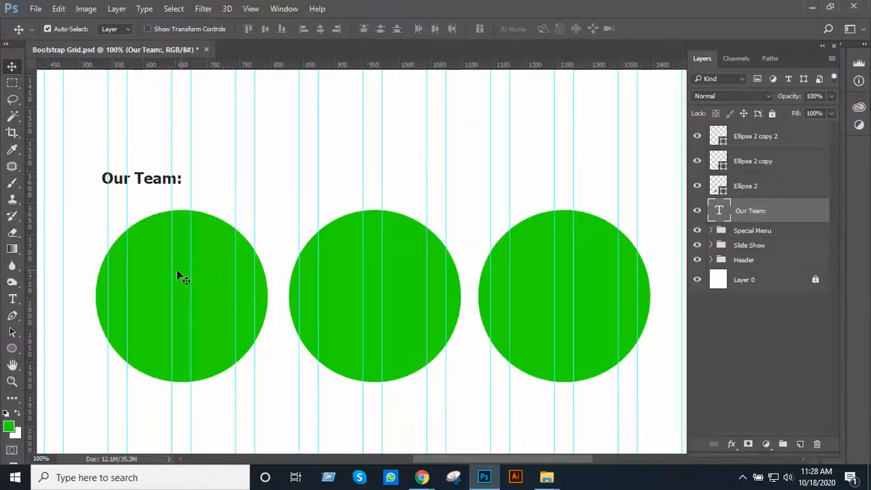
pyautogui.click(177, 270)
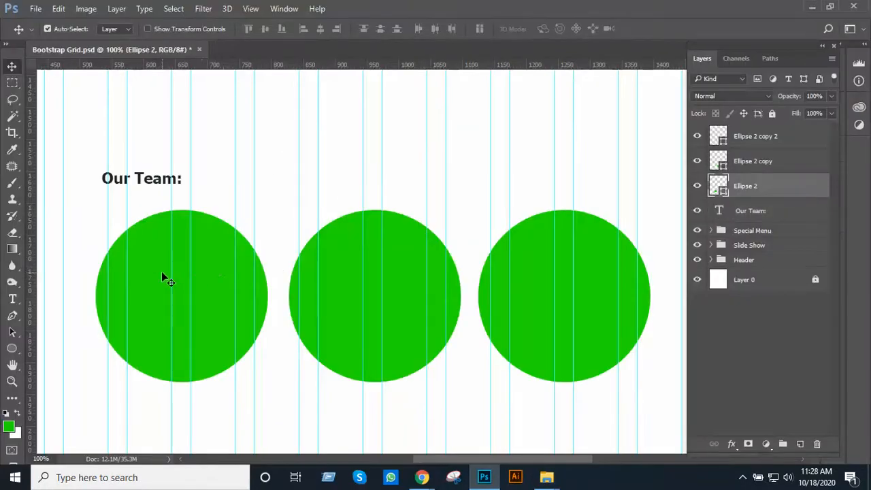
pyautogui.hotkey('alt', 'Tab')
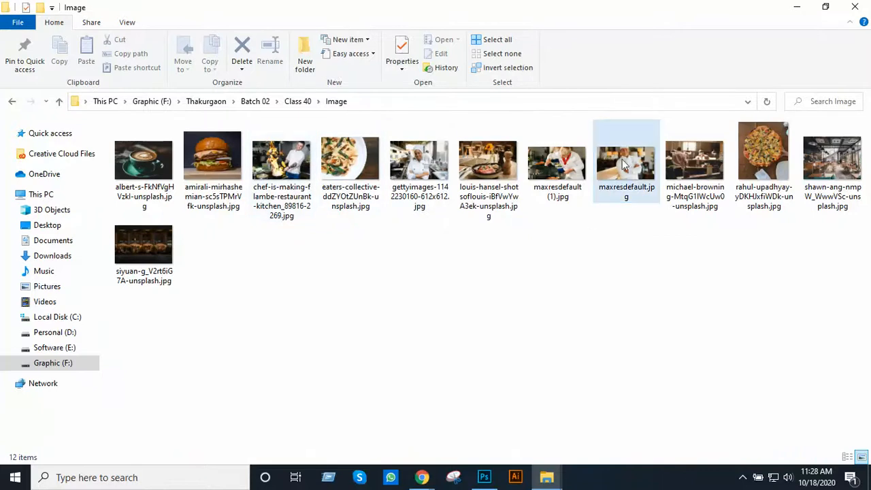
pyautogui.moveTo(628, 164); pyautogui.dragTo(200, 285)
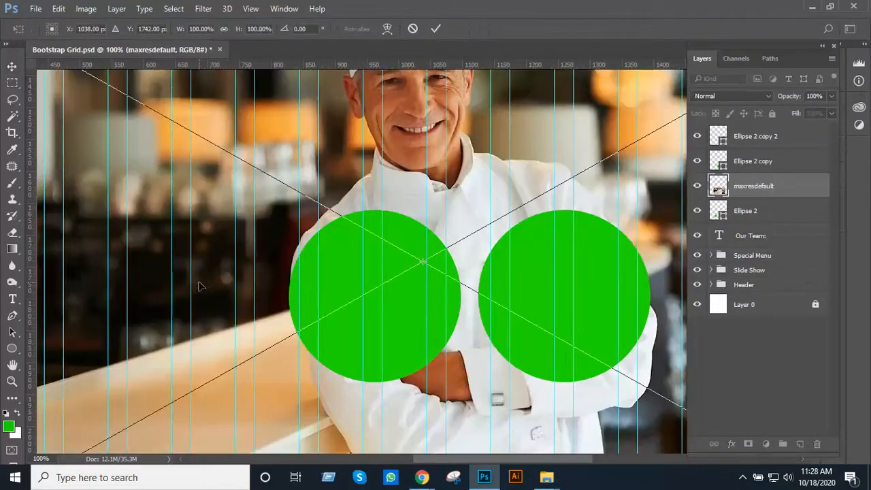
# Scale the placed chef photo to about 39.5% over the first Our Team circle and clip it to Ellipse 2
pyautogui.keyDown('alt'); pyautogui.click(354, 243); pyautogui.keyUp('alt')
pyautogui.keyDown('alt'); pyautogui.click(355, 243); pyautogui.keyUp('alt')
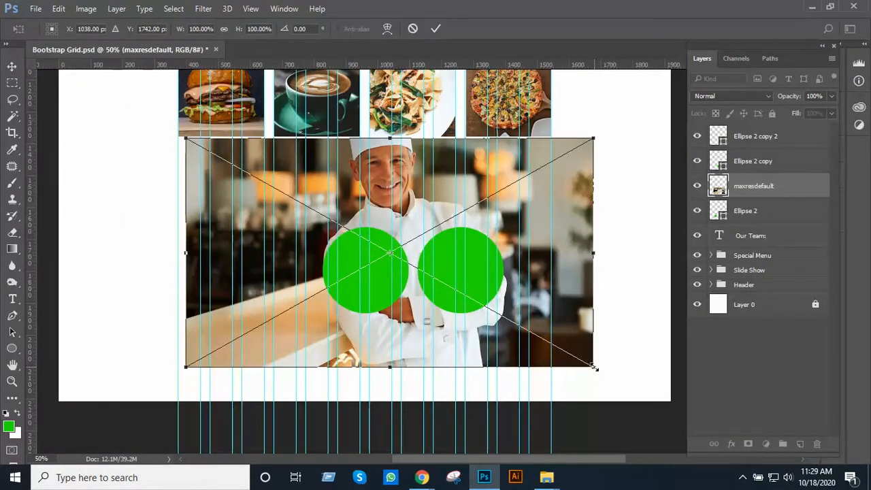
pyautogui.moveTo(595, 368); pyautogui.dragTo(479, 281)
pyautogui.keyDown('ctrl'); pyautogui.click(377, 247); pyautogui.keyUp('ctrl')
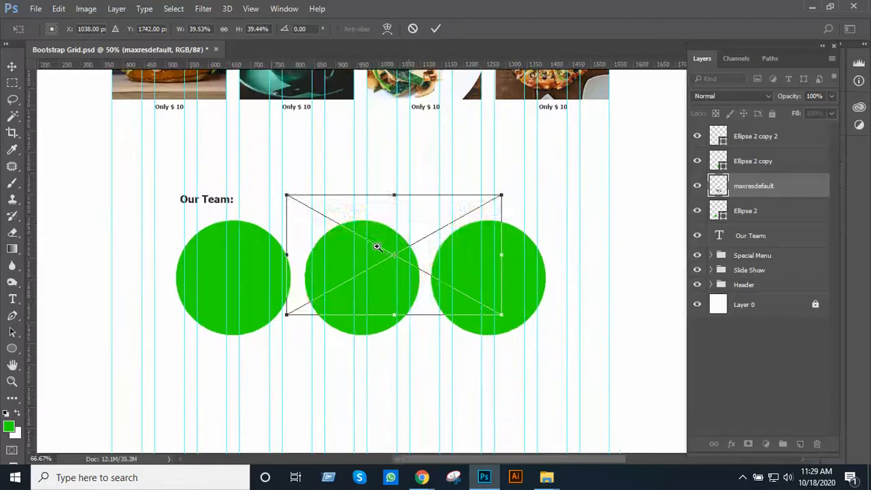
pyautogui.moveTo(418, 226); pyautogui.dragTo(247, 255)
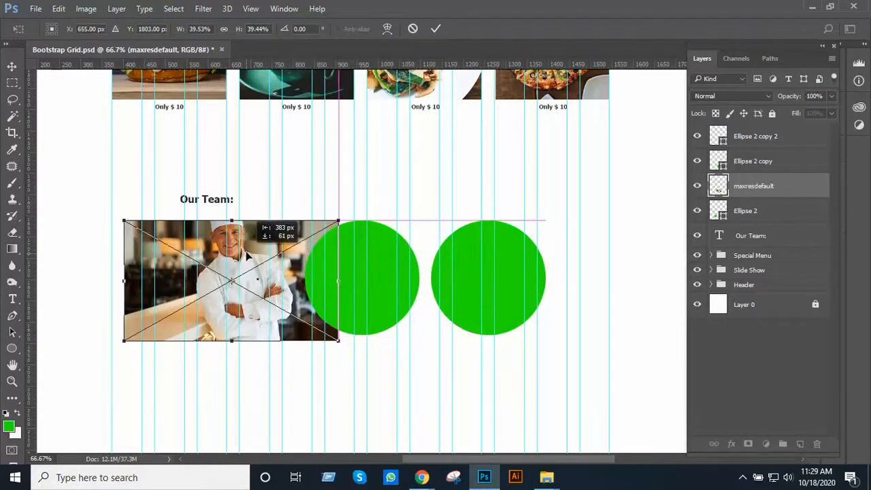
pyautogui.moveTo(333, 335)
pyautogui.mouseDown()
pyautogui.moveTo(308, 324)
pyautogui.moveTo(339, 340)
pyautogui.mouseUp()
pyautogui.press('Return')
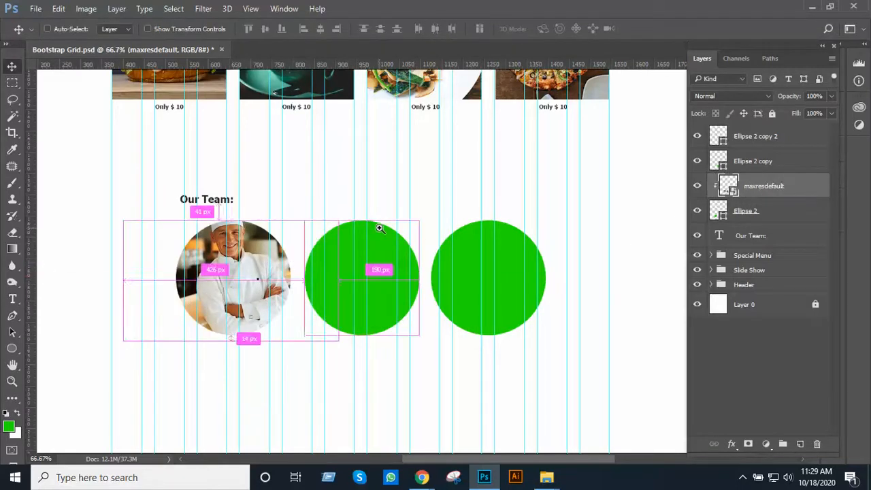
pyautogui.hotkey('ctrl', '1')
pyautogui.hotkey('alt', 'Tab')
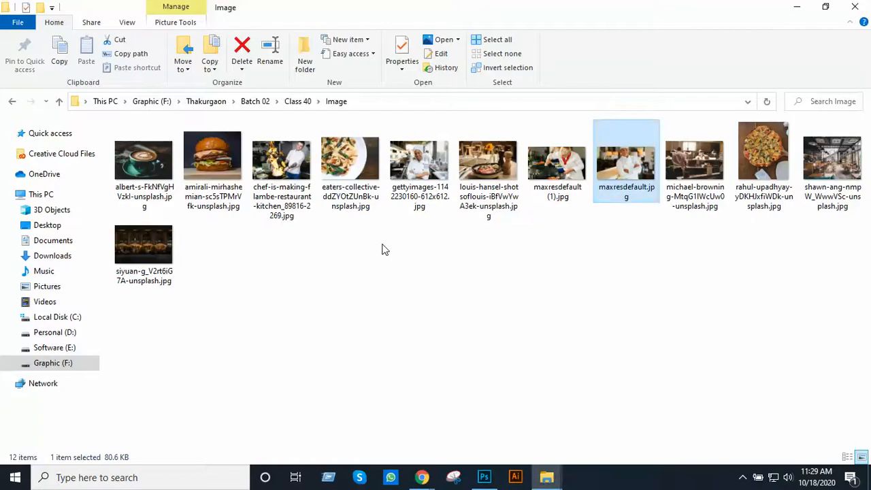
pyautogui.click(482, 243)
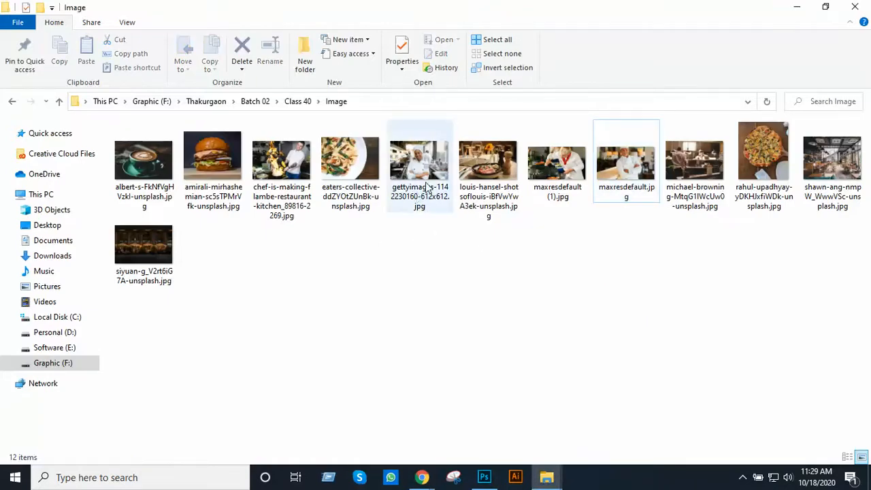
pyautogui.moveTo(429, 174); pyautogui.dragTo(398, 326)
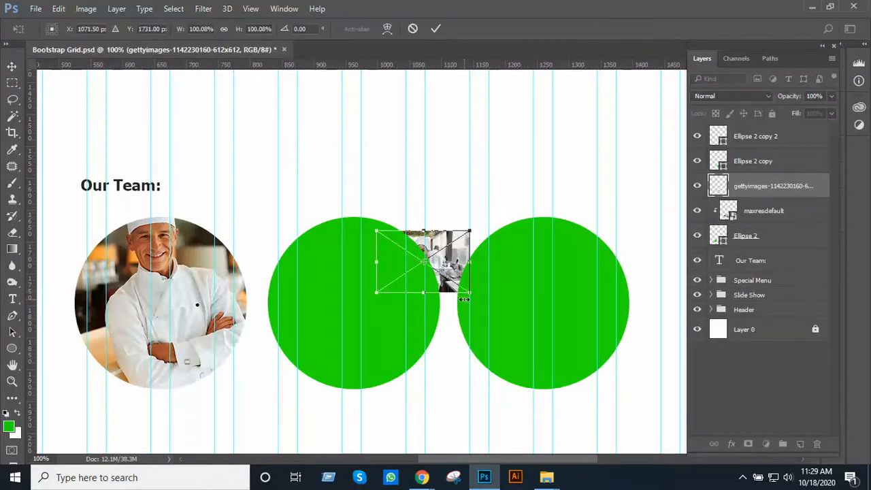
# Scale the placed chef photo to about 264% over the second Our Team circle and stack its layer above Ellipse 2 copy
pyautogui.moveTo(471, 294); pyautogui.dragTo(547, 345)
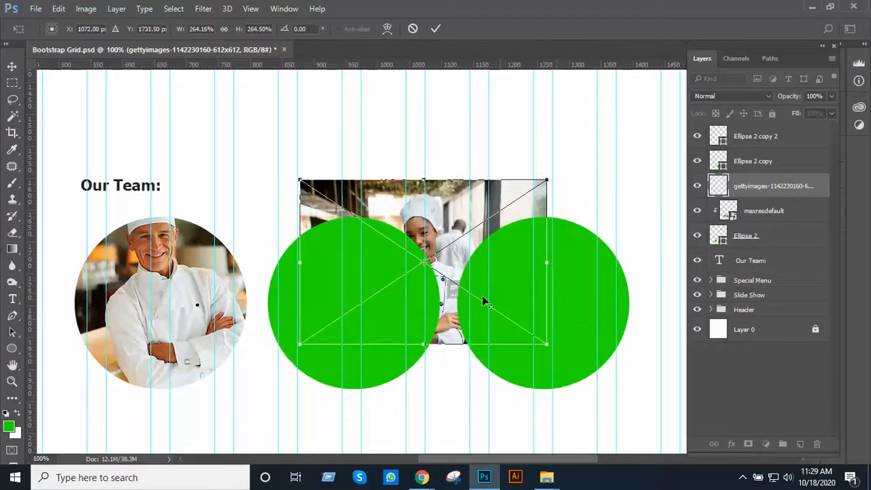
pyautogui.moveTo(448, 256); pyautogui.dragTo(388, 288)
pyautogui.press('Return')
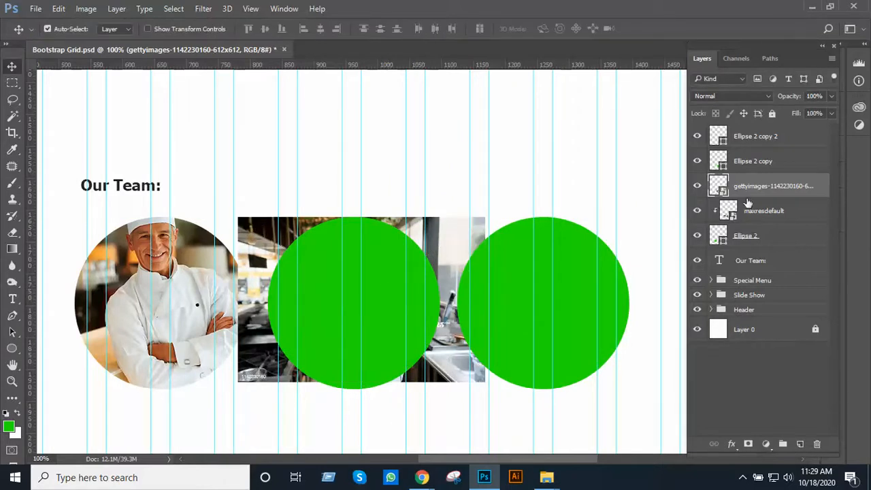
pyautogui.moveTo(756, 186); pyautogui.dragTo(755, 164)
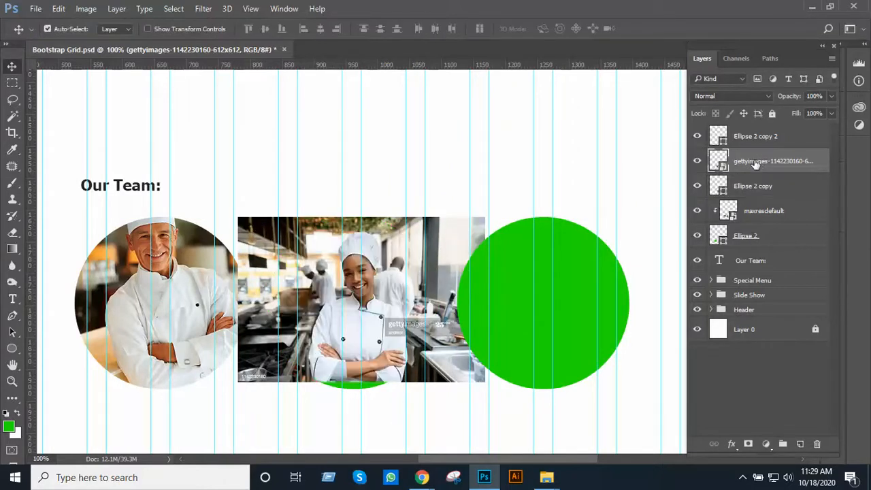
# Enlarge and reposition the second chef photo to cover the middle circle, and clip it to Ellipse 2 copy
pyautogui.moveTo(443, 301); pyautogui.dragTo(439, 311)
pyautogui.hotkey('ctrl', 't')
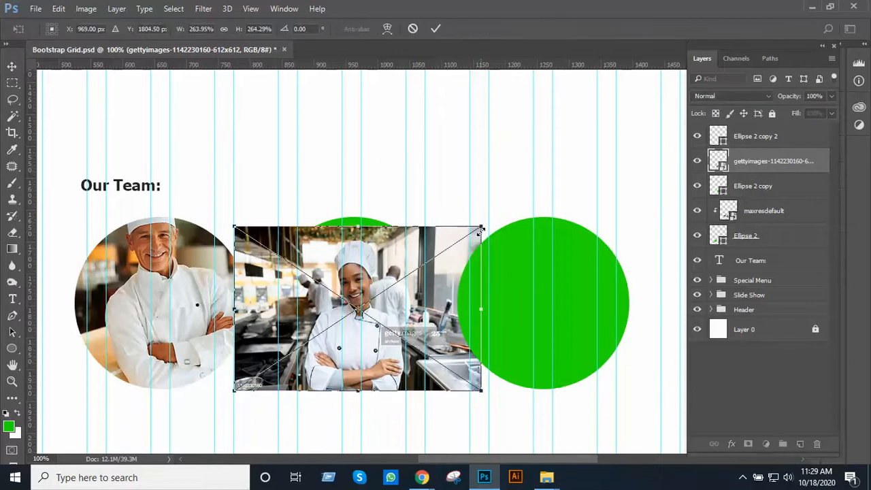
pyautogui.moveTo(481, 225); pyautogui.dragTo(487, 215)
pyautogui.moveTo(405, 259); pyautogui.dragTo(400, 257)
pyautogui.press('Return')
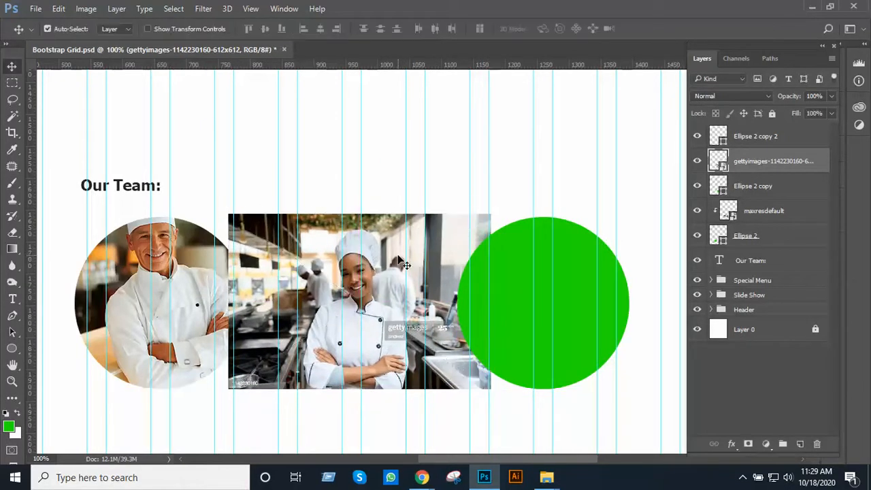
pyautogui.moveTo(754, 164); pyautogui.dragTo(753, 169)
pyautogui.keyDown('alt'); pyautogui.click(754, 171); pyautogui.keyUp('alt')
# Place chef-is-making-flambe-restaurant-kitchen_89816-2269.jpg from the Image folder into Bootstrap Grid.psd in Photoshop
pyautogui.hotkey('alt', 'Tab')
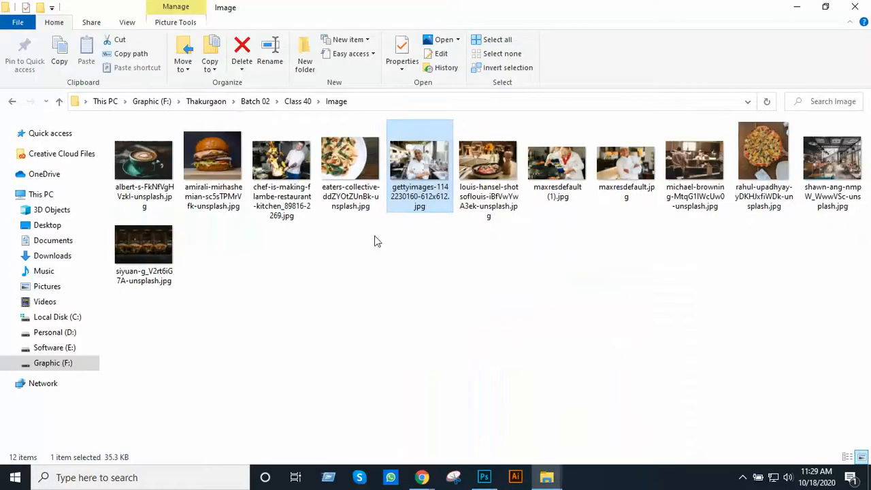
pyautogui.moveTo(295, 174); pyautogui.dragTo(556, 316)
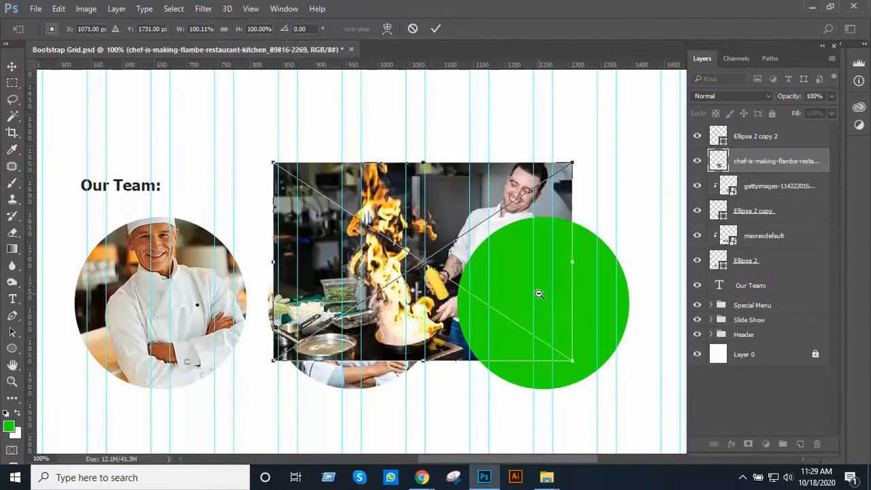
pyautogui.hotkey('ctrl', '-')
pyautogui.hotkey('ctrl', '+')
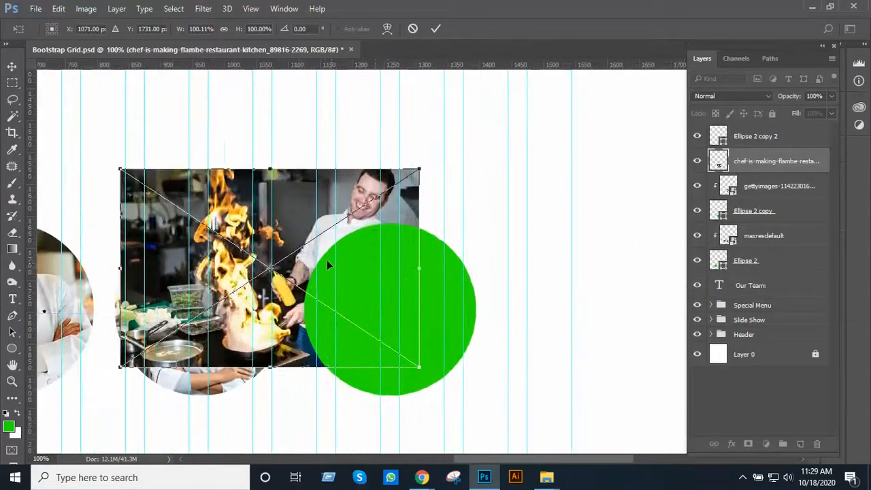
# Scale the flambe chef photo to about 86% over the third Our Team circle and narrow it slightly from its left edge
pyautogui.moveTo(279, 221); pyautogui.dragTo(370, 267)
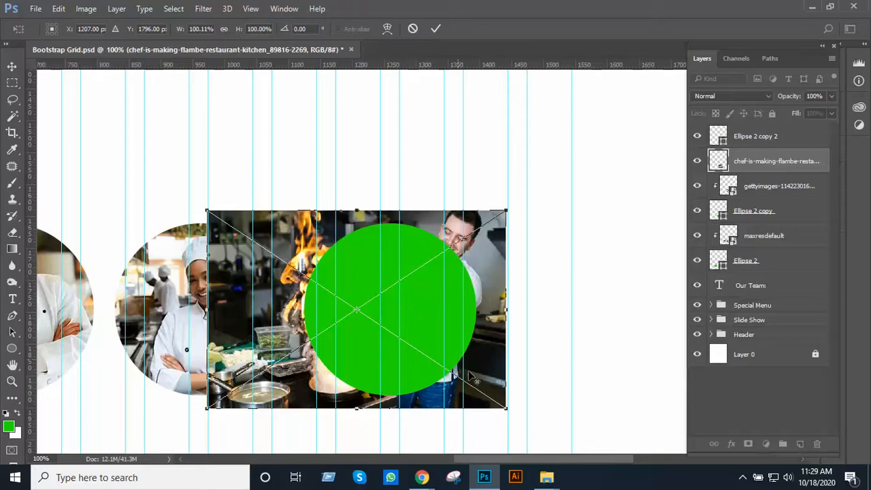
pyautogui.moveTo(505, 408); pyautogui.dragTo(484, 395)
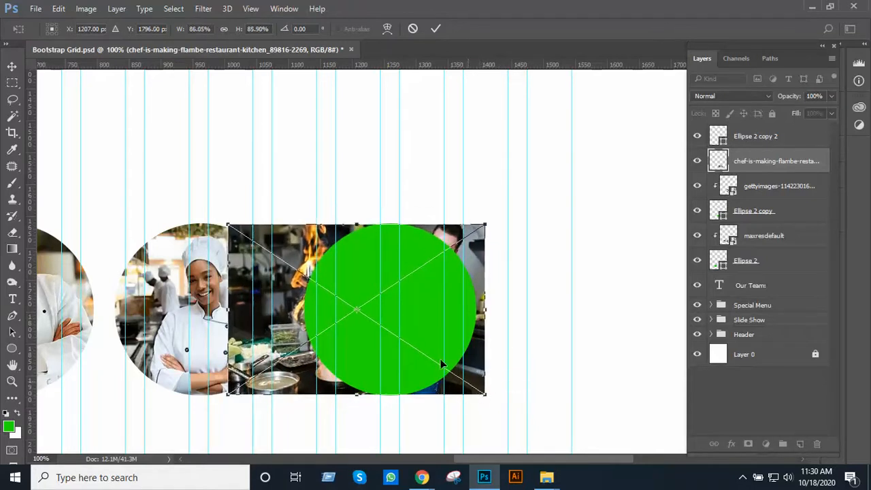
pyautogui.moveTo(424, 351)
pyautogui.mouseDown()
pyautogui.moveTo(413, 357)
pyautogui.moveTo(412, 348)
pyautogui.mouseUp()
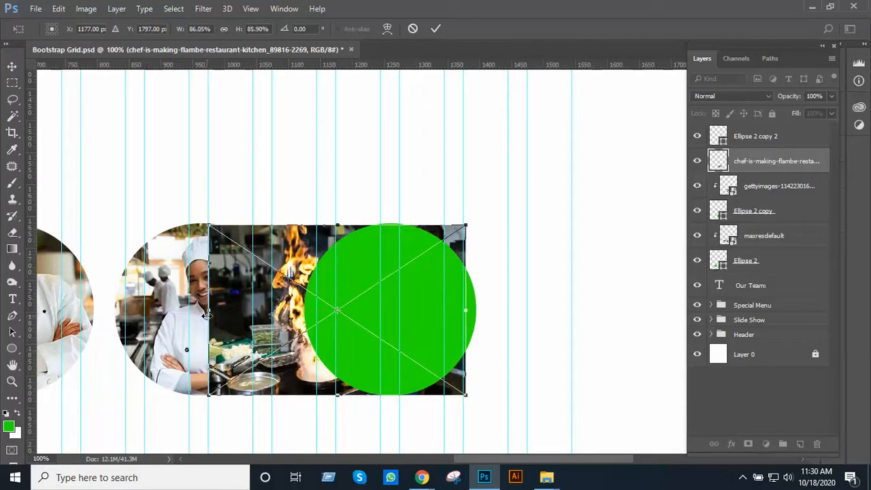
pyautogui.moveTo(207, 315); pyautogui.dragTo(224, 316)
pyautogui.press('Return')
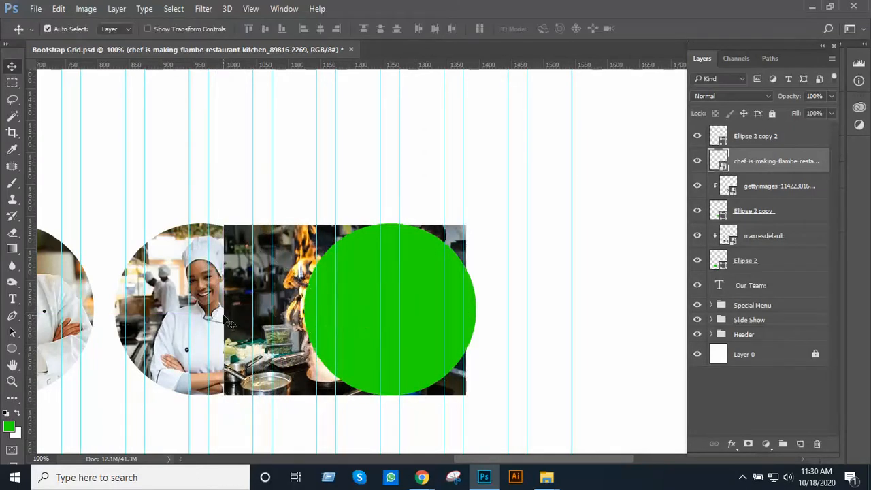
# Clip the flambe photo to Ellipse 2 copy 2 and shift it slightly right to cover the third circle
pyautogui.moveTo(753, 164)
pyautogui.mouseDown()
pyautogui.moveTo(753, 141)
pyautogui.moveTo(759, 168)
pyautogui.mouseUp()
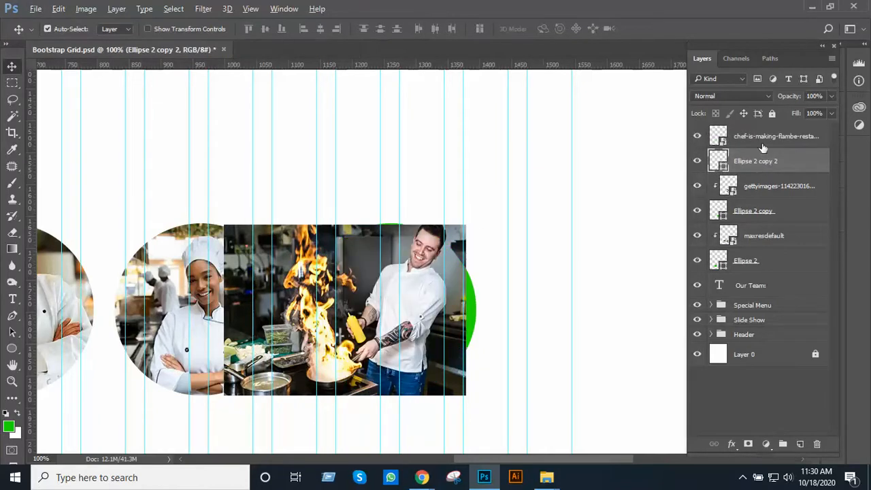
pyautogui.keyDown('alt'); pyautogui.click(763, 149); pyautogui.keyUp('alt')
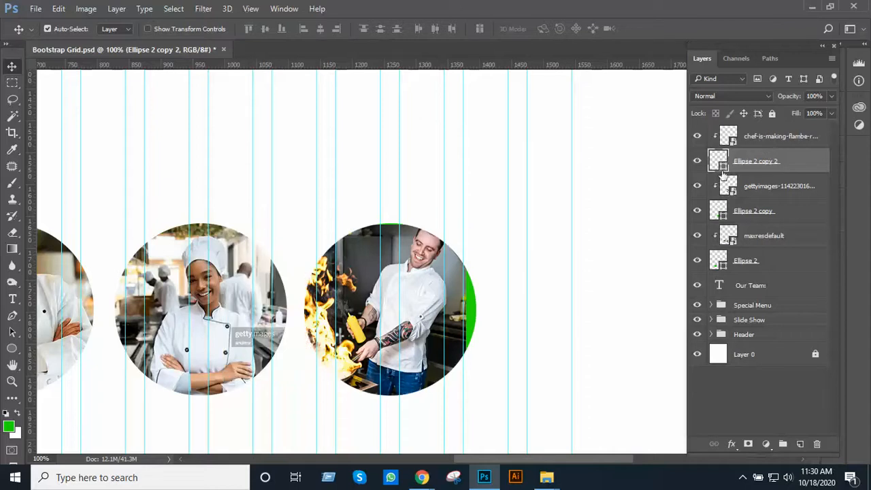
pyautogui.moveTo(424, 310)
pyautogui.mouseDown()
pyautogui.moveTo(439, 315)
pyautogui.moveTo(430, 314)
pyautogui.moveTo(432, 326)
pyautogui.moveTo(430, 314)
pyautogui.mouseUp()
pyautogui.click(557, 289)
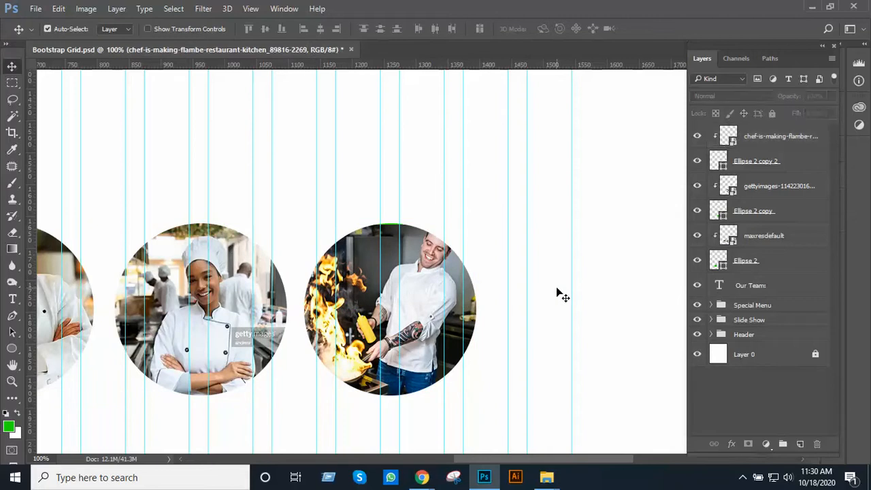
# Examine the three circular chef photos close up and against the Special Menu section and page layout
pyautogui.keyDown('ctrl'); pyautogui.keyDown('alt'); pyautogui.click(492, 295); pyautogui.keyUp('alt'); pyautogui.keyUp('ctrl')
pyautogui.keyDown('ctrl'); pyautogui.keyDown('alt'); pyautogui.click(492, 295); pyautogui.keyUp('alt'); pyautogui.keyUp('ctrl')
pyautogui.keyDown('ctrl'); pyautogui.keyDown('alt'); pyautogui.click(492, 295); pyautogui.keyUp('alt'); pyautogui.keyUp('ctrl')
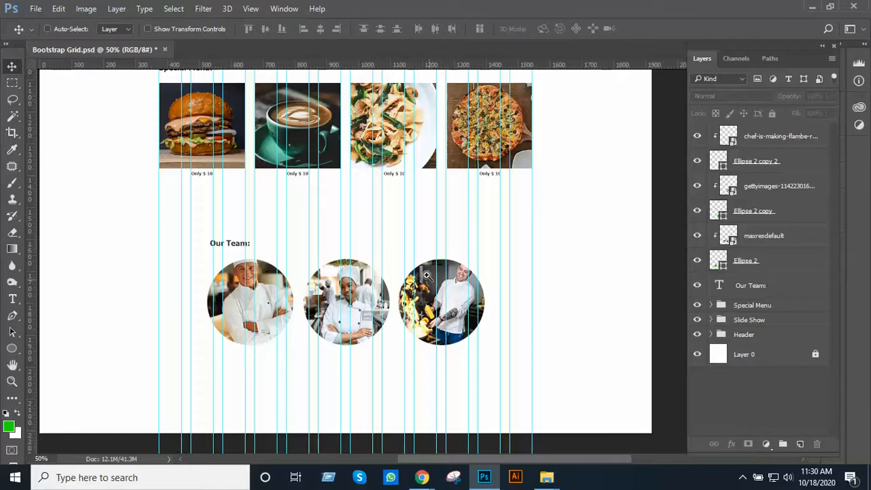
pyautogui.scroll(1, 422, 274)
pyautogui.moveTo(371, 276); pyautogui.dragTo(381, 368)
pyautogui.keyDown('ctrl'); pyautogui.click(427, 201); pyautogui.keyUp('ctrl')
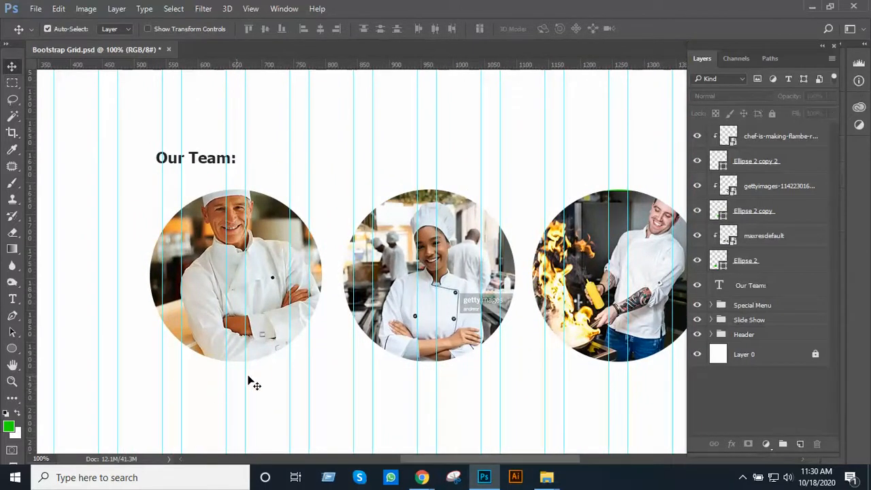
pyautogui.keyDown('ctrl'); pyautogui.keyDown('alt'); pyautogui.click(424, 216); pyautogui.keyUp('alt'); pyautogui.keyUp('ctrl')
pyautogui.keyDown('ctrl'); pyautogui.keyDown('alt'); pyautogui.click(424, 216); pyautogui.keyUp('alt'); pyautogui.keyUp('ctrl')
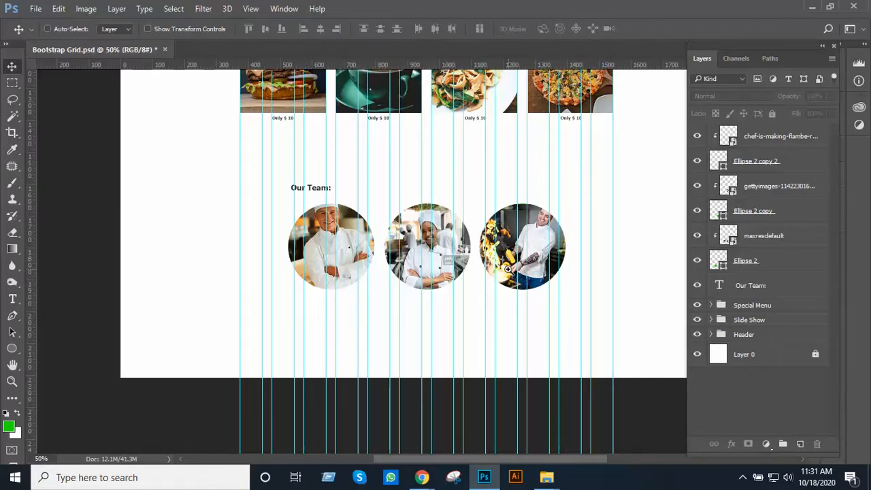
pyautogui.keyDown('ctrl'); pyautogui.click(509, 271); pyautogui.keyUp('ctrl')
pyautogui.keyDown('ctrl'); pyautogui.click(393, 277); pyautogui.keyUp('ctrl')
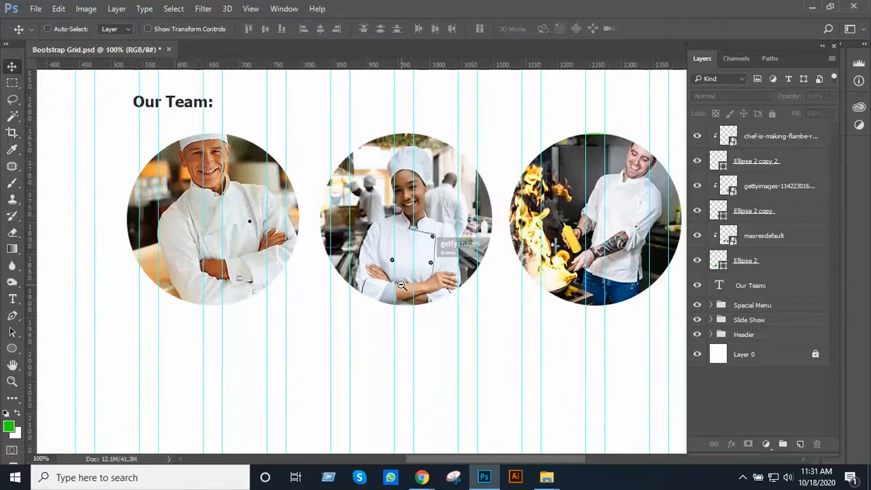
pyautogui.keyDown('alt'); pyautogui.click(404, 283); pyautogui.keyUp('alt')
pyautogui.keyDown('ctrl'); pyautogui.click(422, 283); pyautogui.keyUp('ctrl')
pyautogui.keyDown('alt'); pyautogui.click(422, 283); pyautogui.keyUp('alt')
pyautogui.keyDown('alt'); pyautogui.click(422, 285); pyautogui.keyUp('alt')
pyautogui.keyDown('alt'); pyautogui.click(422, 287); pyautogui.keyUp('alt')
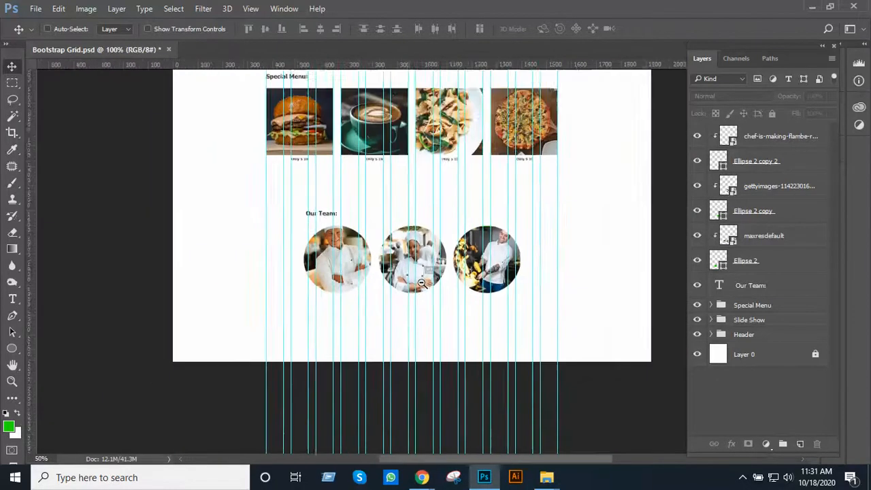
pyautogui.moveTo(428, 313); pyautogui.dragTo(415, 326)
pyautogui.keyDown('ctrl'); pyautogui.click(368, 328); pyautogui.keyUp('ctrl')
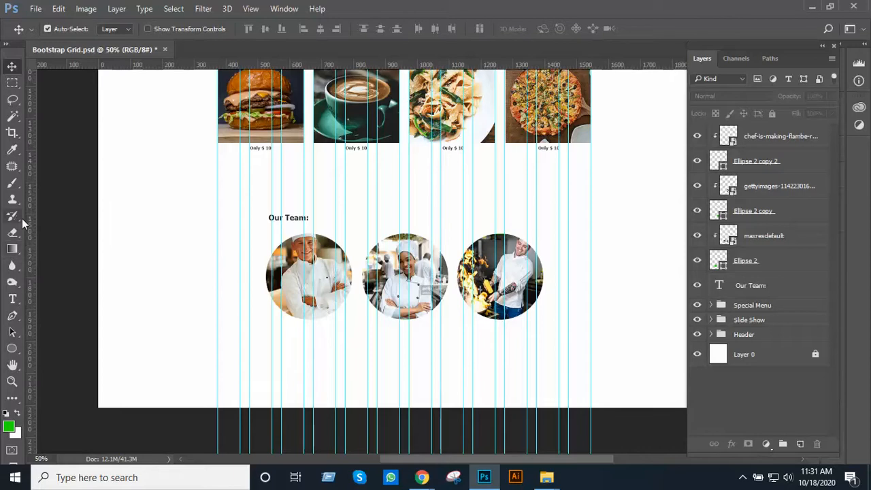
# Draw a green rectangle about 1170 × 74 px across the full grid width along the page's bottom edge
pyautogui.click(21, 350)
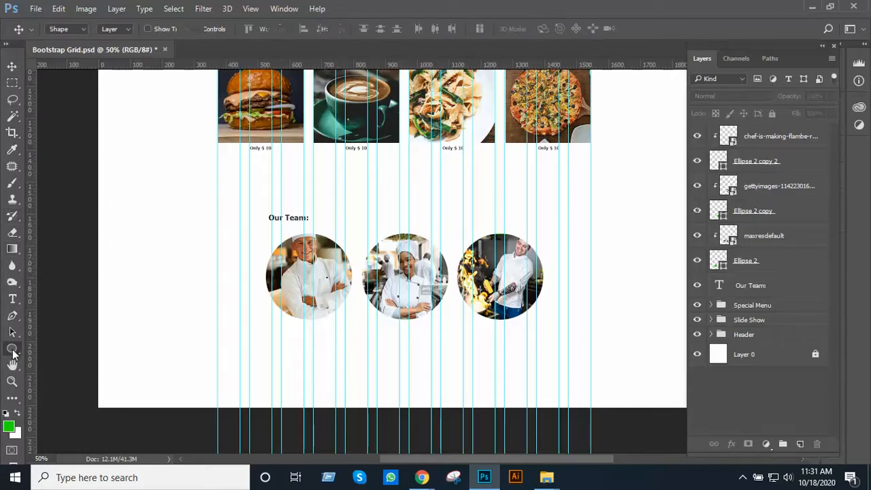
pyautogui.click(68, 348)
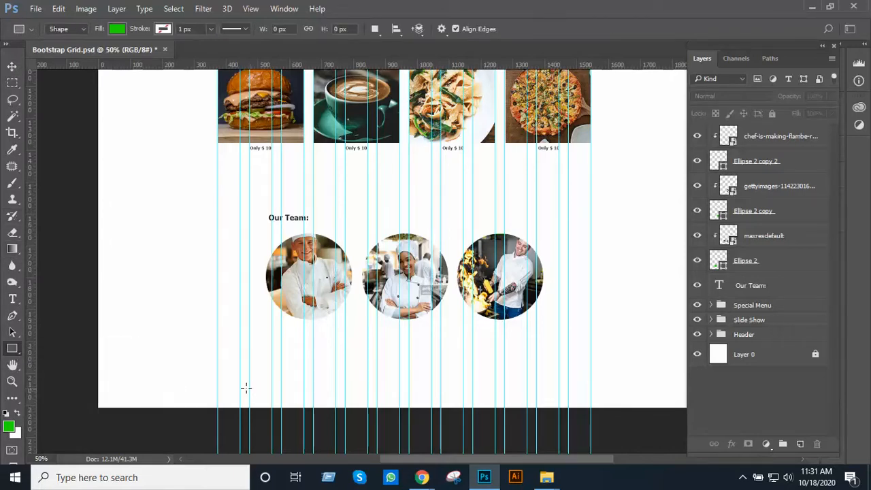
pyautogui.moveTo(216, 383); pyautogui.dragTo(590, 406)
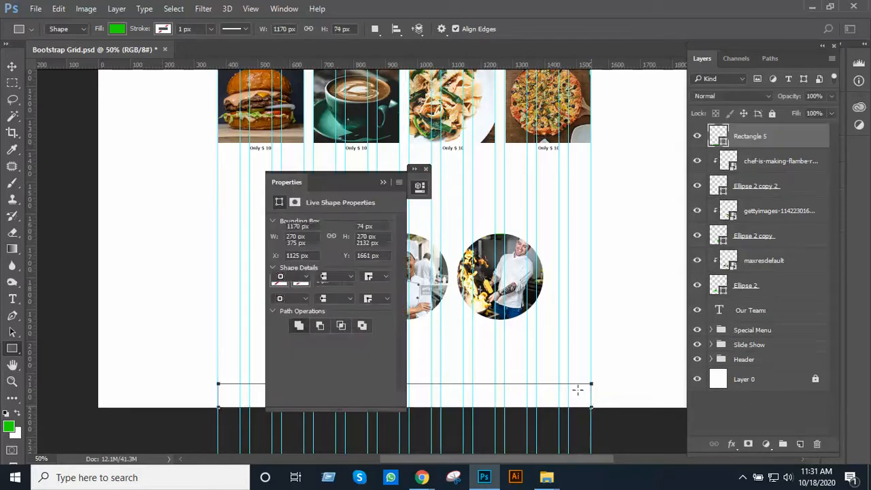
pyautogui.hotkey('ctrl', '+')
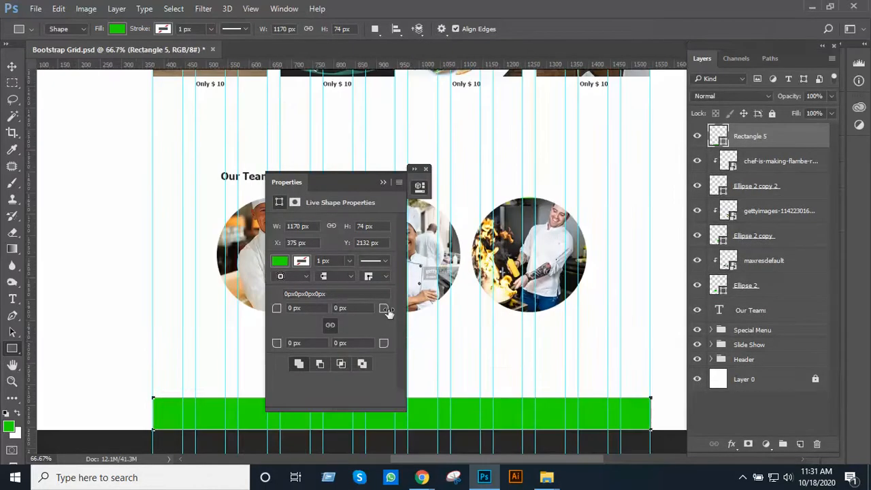
pyautogui.click(383, 184)
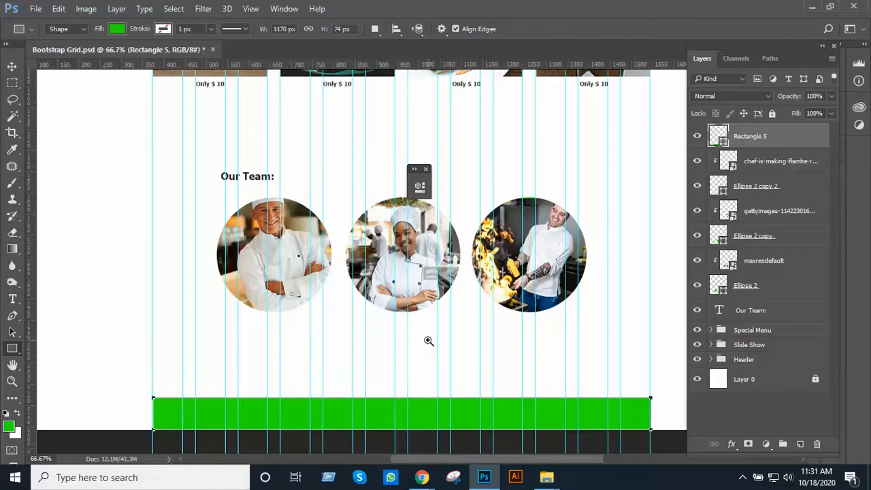
# Group the Our Team heading, the three ellipses and their chef photos, and name the group Our Team
pyautogui.keyDown('ctrl'); pyautogui.click(427, 340); pyautogui.keyUp('ctrl')
pyautogui.moveTo(428, 336); pyautogui.dragTo(506, 318)
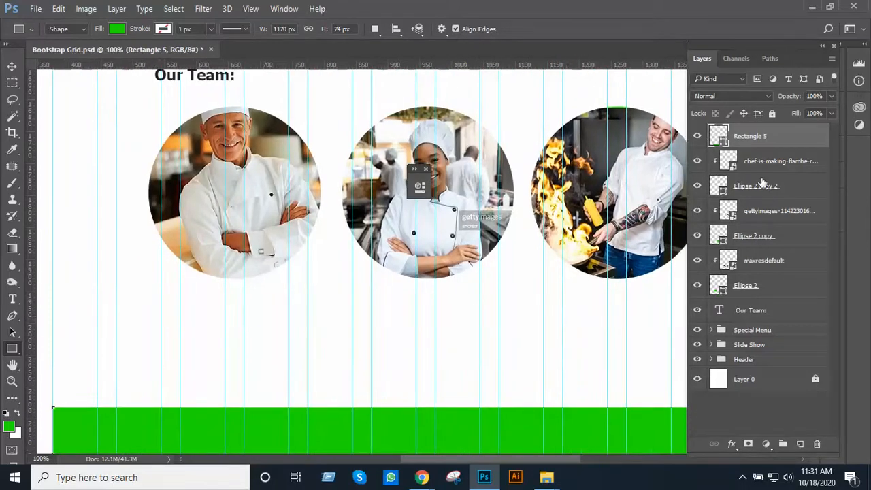
pyautogui.click(748, 161)
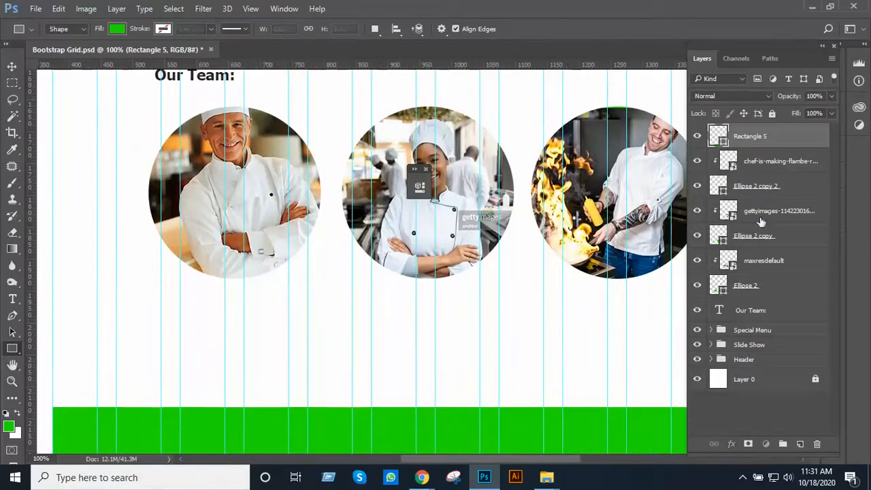
pyautogui.keyDown('shift'); pyautogui.click(765, 309); pyautogui.keyUp('shift')
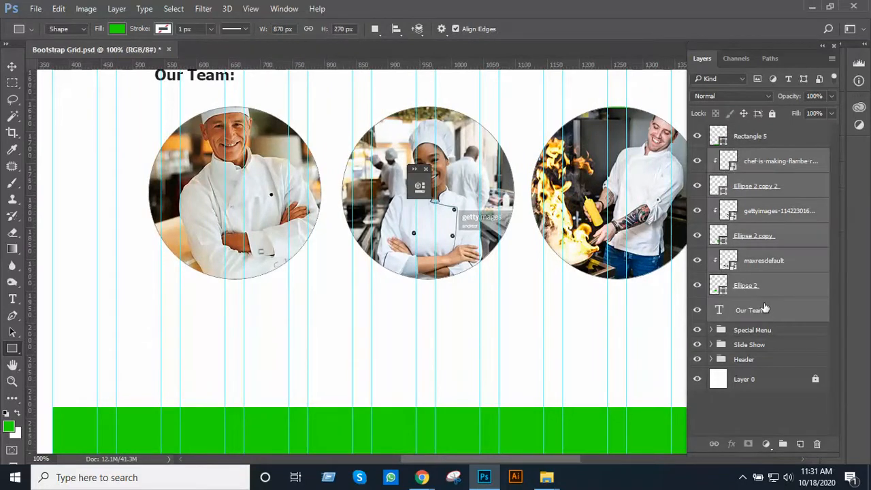
pyautogui.hotkey('ctrl', 'g')
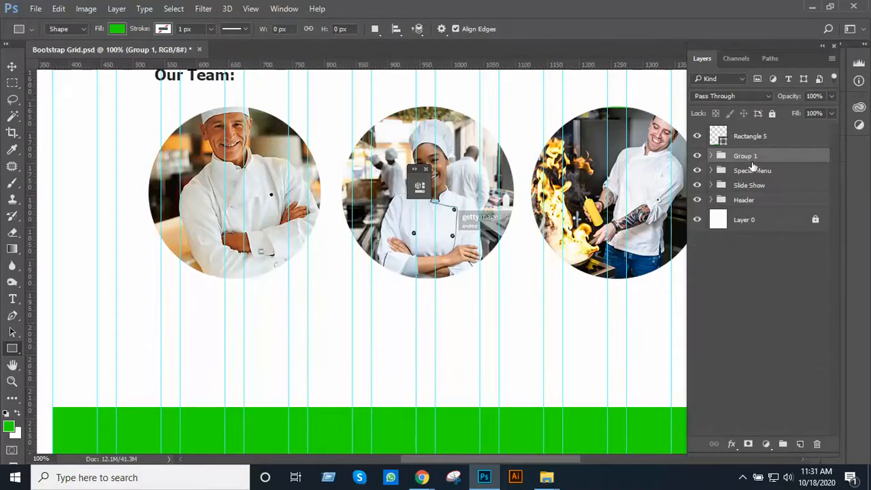
pyautogui.doubleClick(750, 159)
pyautogui.write('Our Team')
pyautogui.press('Return')
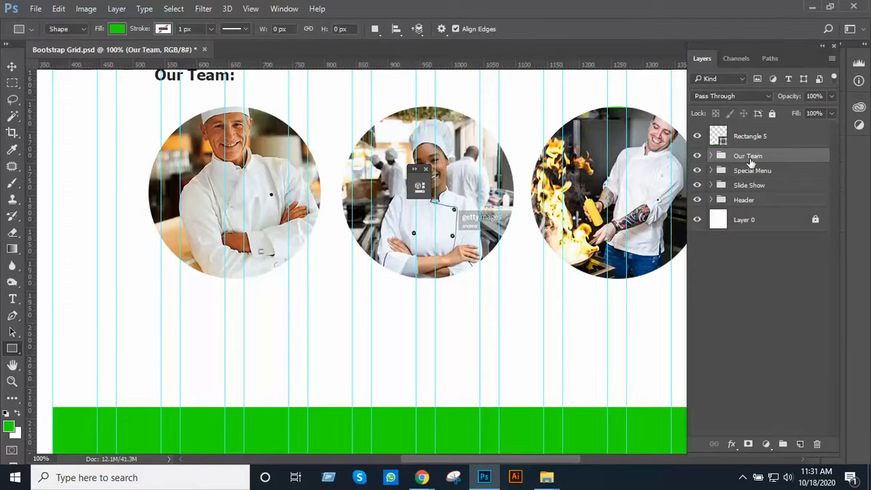
# Select the green rectangle and check the bottom bar against the whole page layout
pyautogui.click(754, 141)
pyautogui.keyDown('ctrl'); pyautogui.keyDown('alt'); pyautogui.click(388, 279); pyautogui.keyUp('alt'); pyautogui.keyUp('ctrl')
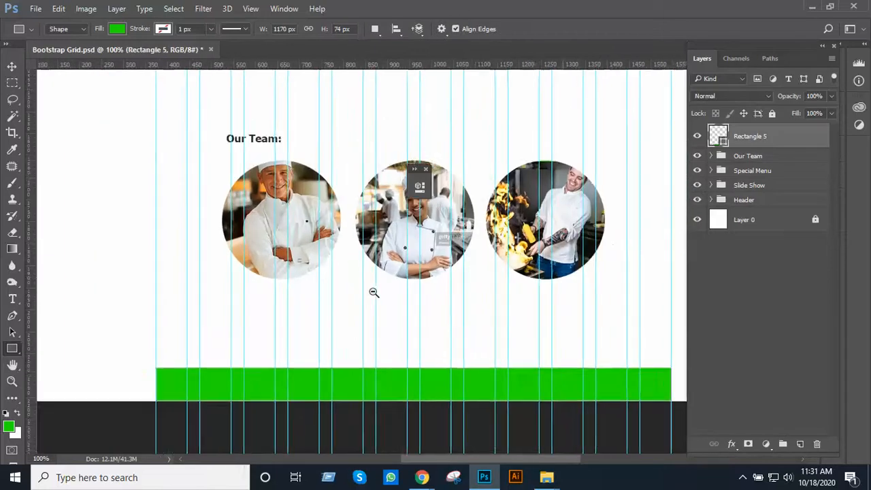
pyautogui.keyDown('ctrl'); pyautogui.keyDown('alt'); pyautogui.click(419, 280); pyautogui.keyUp('alt'); pyautogui.keyUp('ctrl')
pyautogui.keyDown('ctrl'); pyautogui.keyDown('alt'); pyautogui.click(419, 279); pyautogui.keyUp('alt'); pyautogui.keyUp('ctrl')
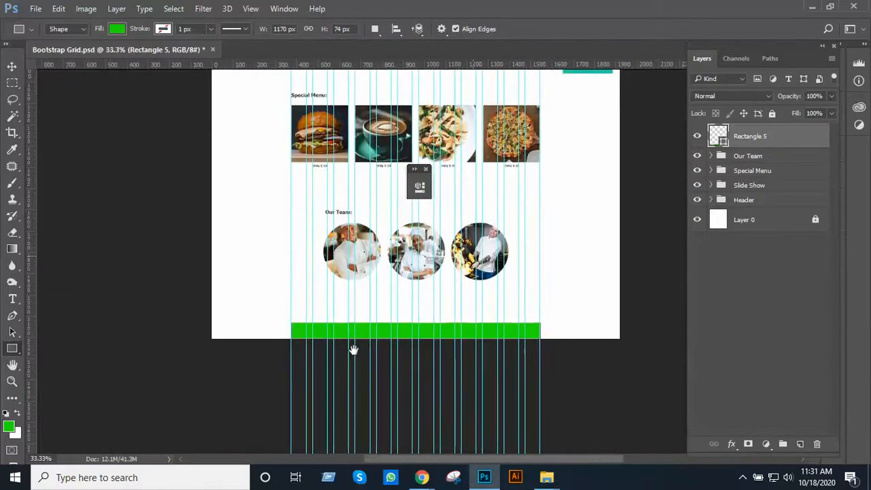
pyautogui.moveTo(354, 350); pyautogui.dragTo(204, 467)
pyautogui.keyDown('ctrl'); pyautogui.keyDown('alt'); pyautogui.click(382, 336); pyautogui.keyUp('alt'); pyautogui.keyUp('ctrl')
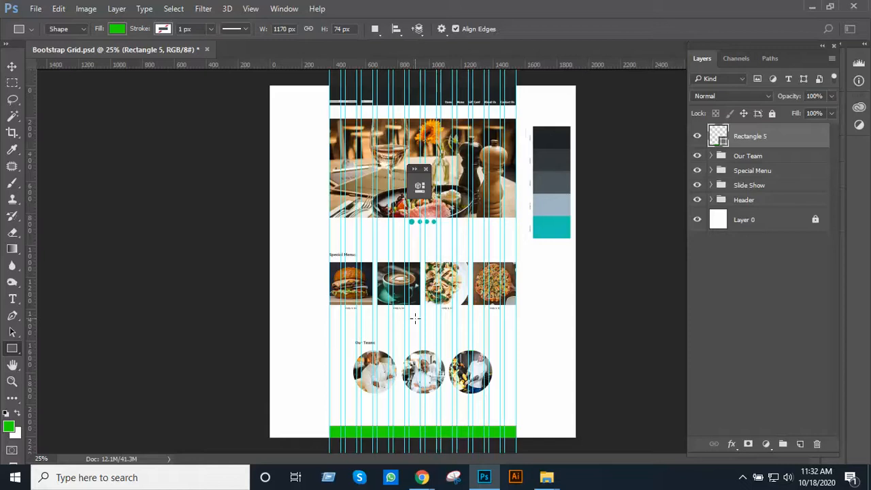
pyautogui.keyDown('ctrl'); pyautogui.click(462, 322); pyautogui.keyUp('ctrl')
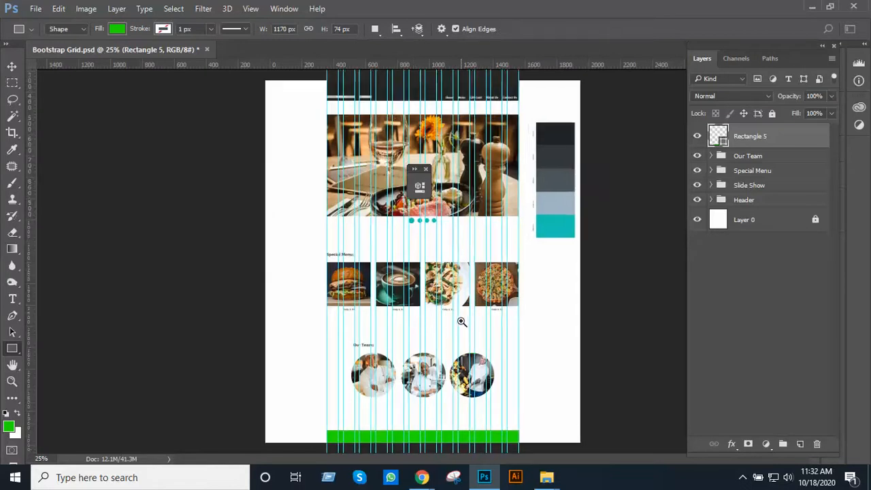
pyautogui.moveTo(444, 348); pyautogui.dragTo(349, 238)
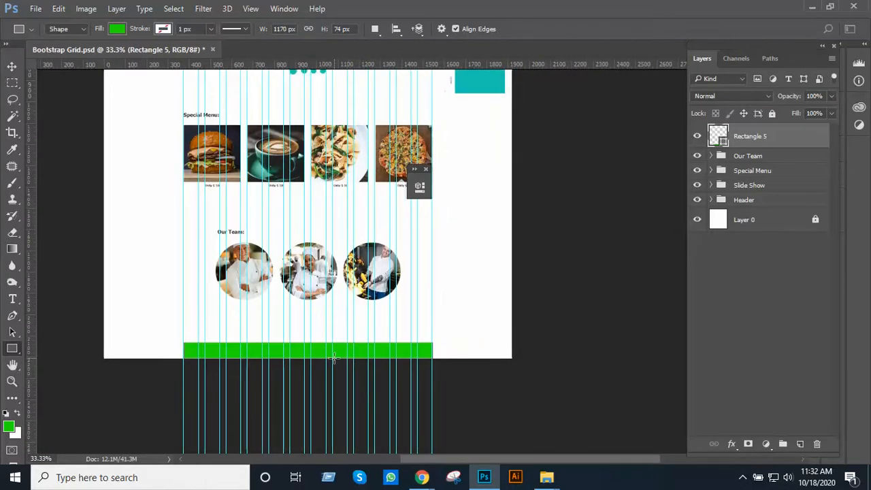
# Change the bottom bar's fill to the dark colour #202529 sampled from the darkest swatch of the palette beside the page
pyautogui.press('v')
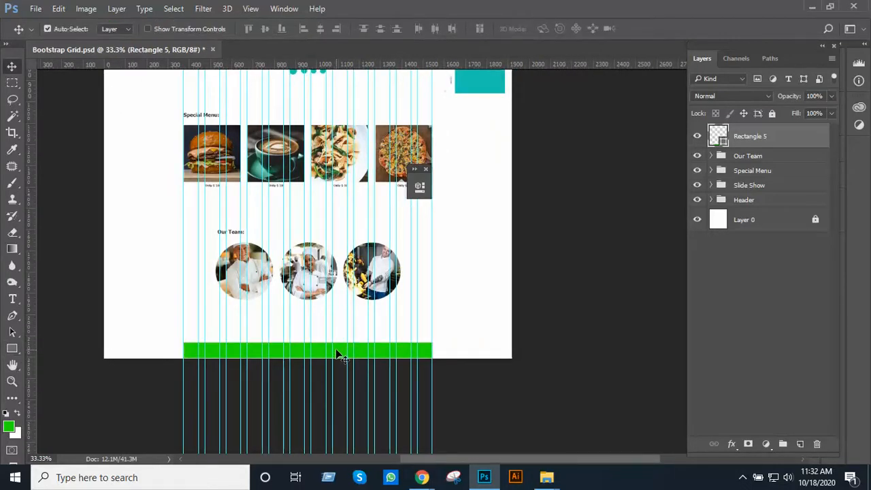
pyautogui.press('m')
pyautogui.press('u')
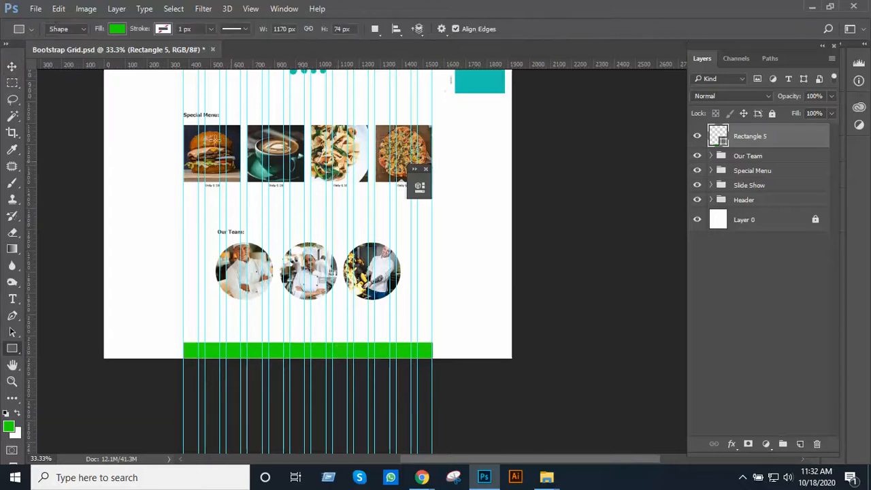
pyautogui.click(117, 29)
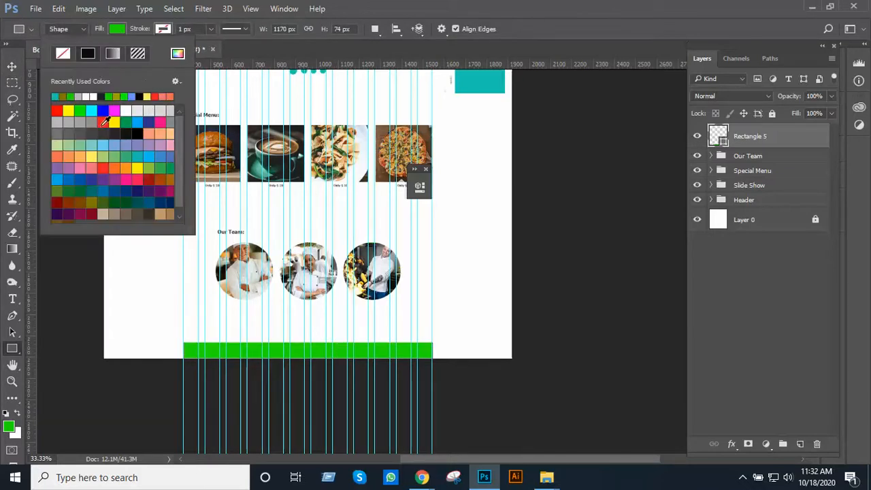
pyautogui.click(68, 110)
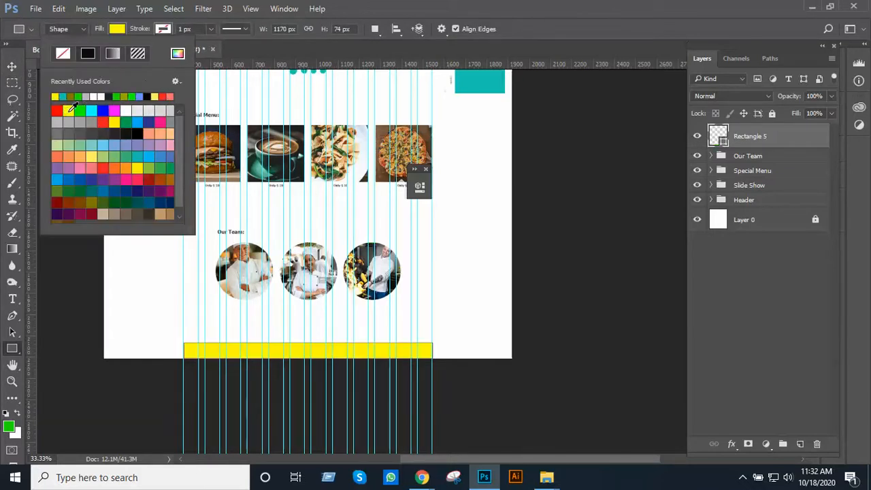
pyautogui.click(177, 53)
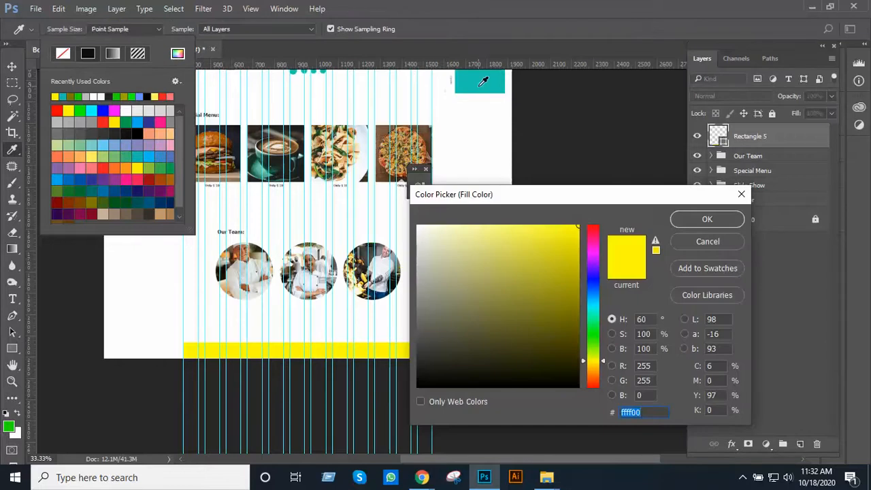
pyautogui.keyDown('alt'); pyautogui.click(461, 128); pyautogui.keyUp('alt')
pyautogui.keyDown('alt'); pyautogui.click(461, 128); pyautogui.keyUp('alt')
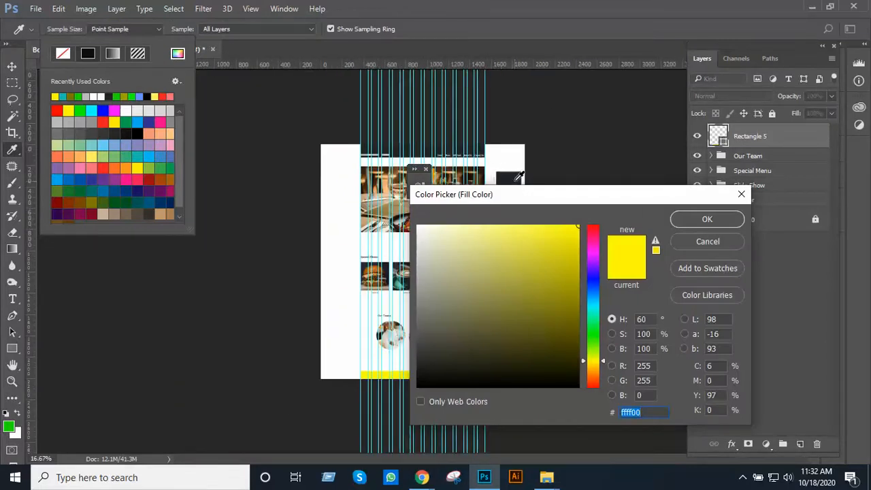
pyautogui.click(515, 181)
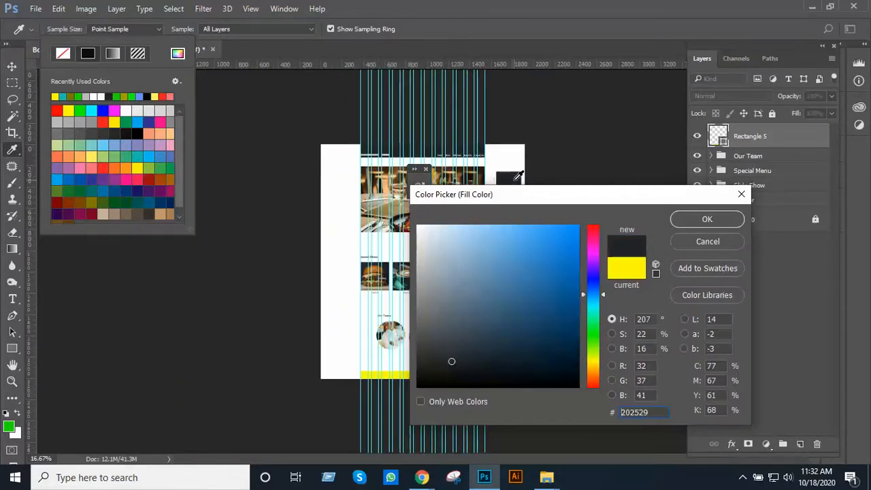
pyautogui.click(684, 219)
# Stretch the bottom bar's lower edge down to the page's end, making it 76 px high
pyautogui.click(443, 230)
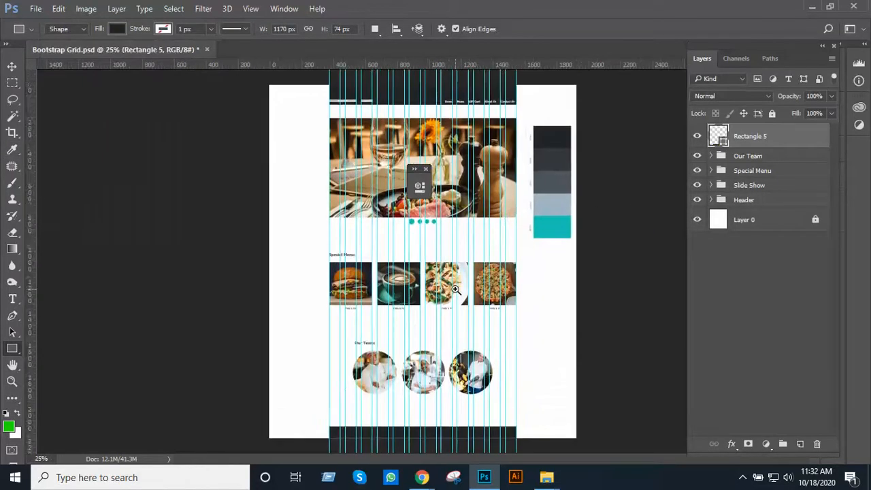
pyautogui.keyDown('ctrl'); pyautogui.click(443, 230); pyautogui.keyUp('ctrl')
pyautogui.moveTo(441, 232); pyautogui.dragTo(435, 115)
pyautogui.keyDown('ctrl'); pyautogui.click(441, 259); pyautogui.keyUp('ctrl')
pyautogui.keyDown('ctrl'); pyautogui.click(441, 259); pyautogui.keyUp('ctrl')
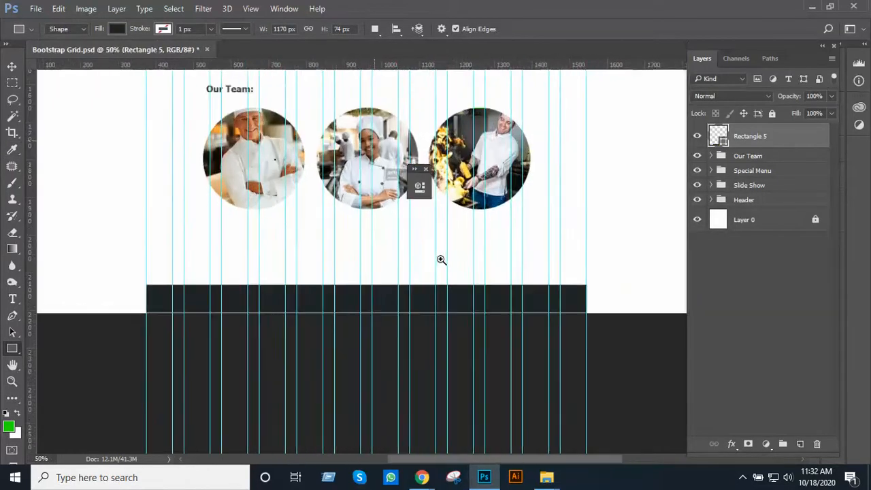
pyautogui.keyDown('ctrl'); pyautogui.click(441, 260); pyautogui.keyUp('ctrl')
pyautogui.keyDown('ctrl'); pyautogui.click(441, 259); pyautogui.keyUp('ctrl')
pyautogui.moveTo(473, 229); pyautogui.dragTo(479, 223)
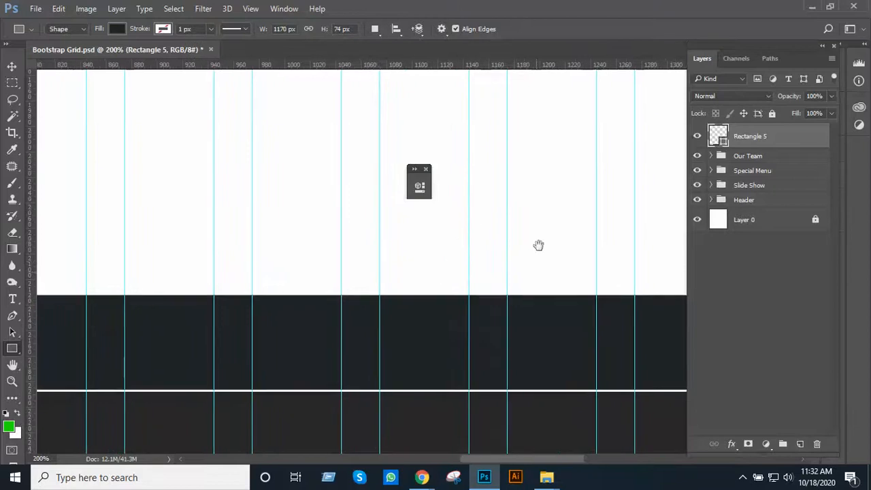
pyautogui.moveTo(351, 293); pyautogui.dragTo(541, 246)
pyautogui.scroll(-1, 494, 257)
pyautogui.hotkey('ctrl', 't')
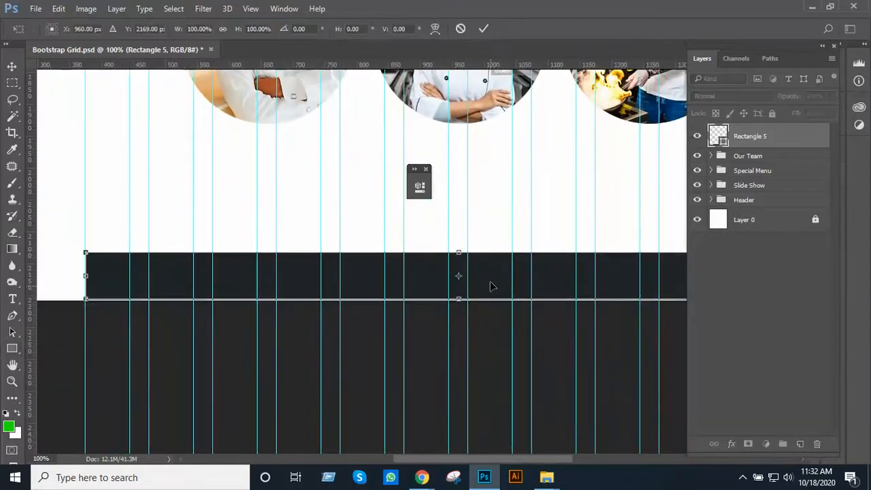
pyautogui.moveTo(459, 297); pyautogui.dragTo(459, 301)
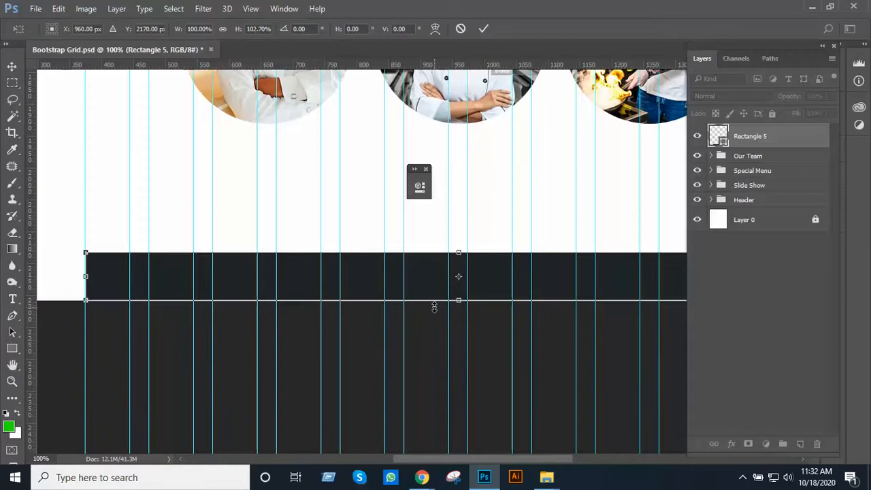
pyautogui.press('Return')
# Inspect the dark bottom bar's edges close up for gaps along the page's lower edge and the outer grid guides
pyautogui.keyDown('ctrl'); pyautogui.keyDown('alt'); pyautogui.click(532, 304); pyautogui.keyUp('alt'); pyautogui.keyUp('ctrl')
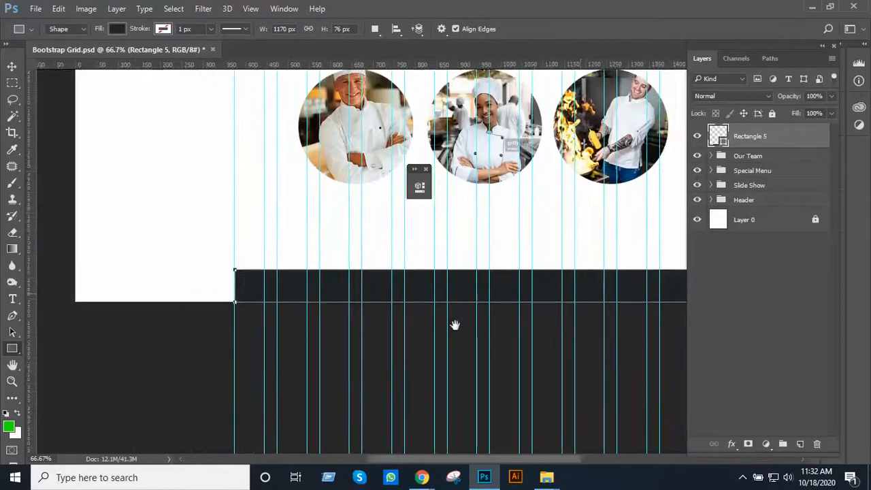
pyautogui.moveTo(456, 325); pyautogui.dragTo(406, 334)
pyautogui.keyDown('ctrl'); pyautogui.click(413, 336); pyautogui.keyUp('ctrl')
pyautogui.keyDown('ctrl'); pyautogui.click(453, 346); pyautogui.keyUp('ctrl')
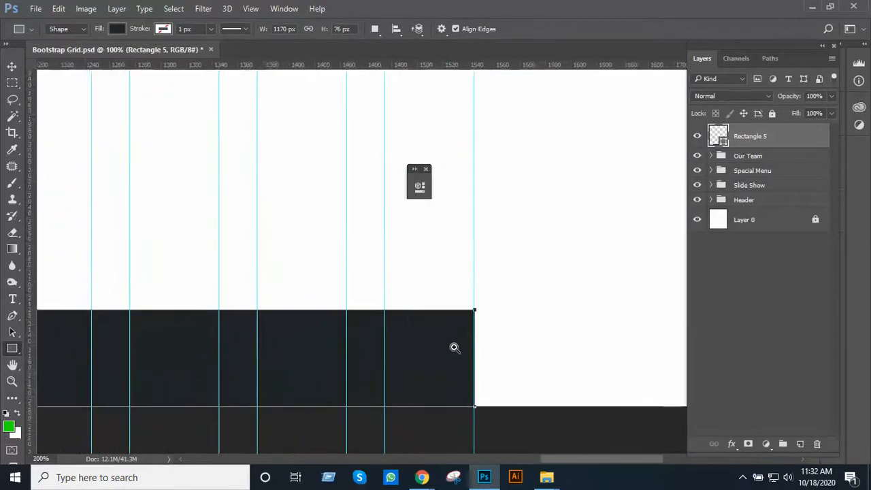
pyautogui.keyDown('ctrl'); pyautogui.click(453, 348); pyautogui.keyUp('ctrl')
pyautogui.keyDown('ctrl'); pyautogui.keyDown('alt'); pyautogui.click(363, 348); pyautogui.keyUp('alt'); pyautogui.keyUp('ctrl')
pyautogui.keyDown('ctrl'); pyautogui.keyDown('alt'); pyautogui.click(364, 349); pyautogui.keyUp('alt'); pyautogui.keyUp('ctrl')
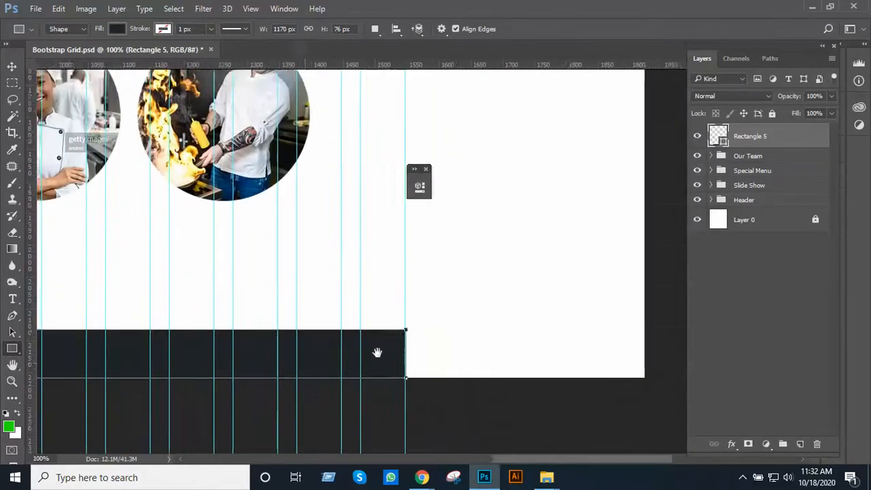
pyautogui.moveTo(376, 352); pyautogui.dragTo(501, 359)
pyautogui.moveTo(401, 360); pyautogui.dragTo(548, 366)
pyautogui.keyDown('ctrl'); pyautogui.click(354, 343); pyautogui.keyUp('ctrl')
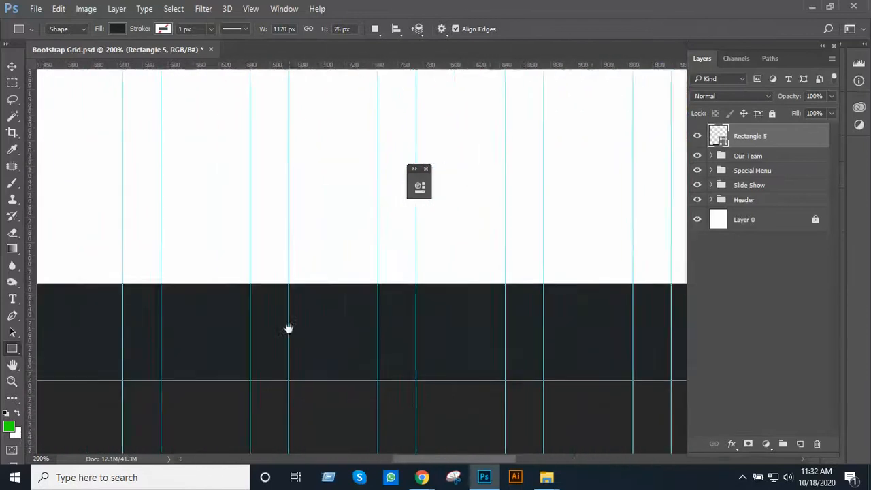
pyautogui.moveTo(293, 329); pyautogui.dragTo(558, 342)
pyautogui.keyDown('alt'); pyautogui.click(354, 316); pyautogui.keyUp('alt')
pyautogui.moveTo(385, 336); pyautogui.dragTo(256, 390)
# Compare the dark bottom bar with the header and the other sections across the full page
pyautogui.keyDown('alt'); pyautogui.click(423, 300); pyautogui.keyUp('alt')
pyautogui.keyDown('alt'); pyautogui.click(424, 300); pyautogui.keyUp('alt')
pyautogui.keyDown('alt'); pyautogui.click(424, 300); pyautogui.keyUp('alt')
pyautogui.keyDown('alt'); pyautogui.click(455, 272); pyautogui.keyUp('alt')
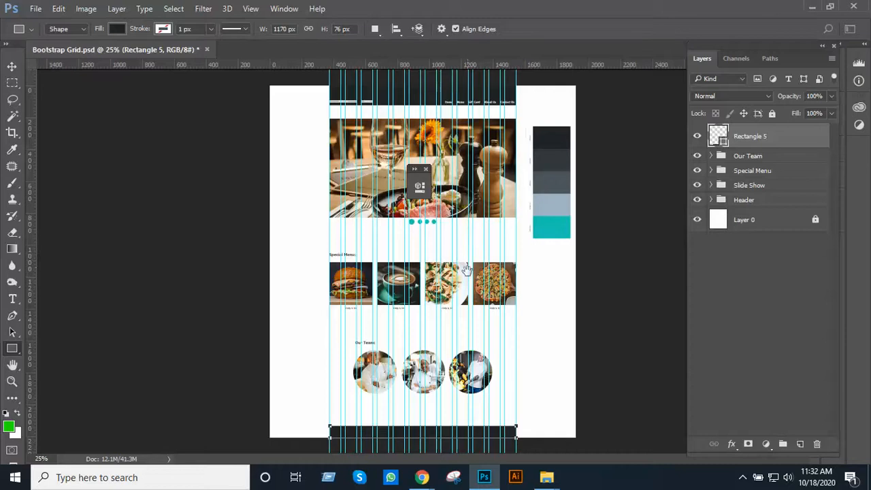
pyautogui.click(489, 324)
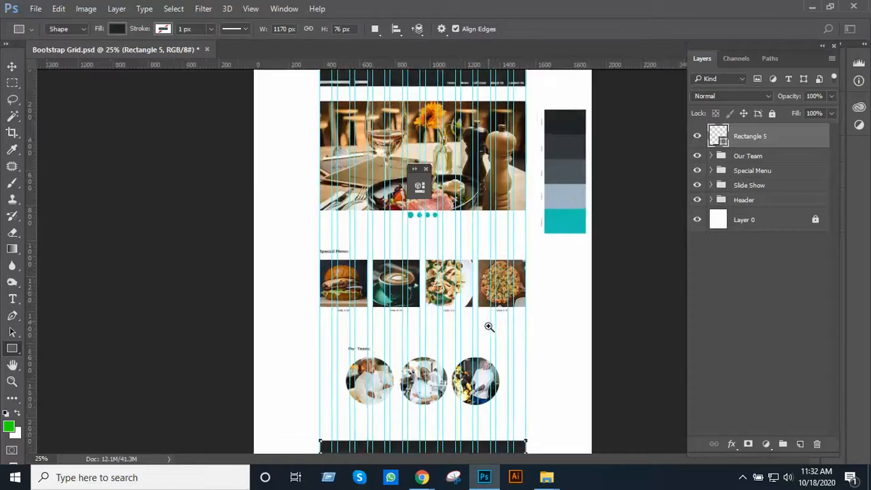
pyautogui.click(490, 327)
pyautogui.scroll(-3, 494, 313)
pyautogui.hscroll(-1, 494, 313)
pyautogui.scroll(-2, 492, 294)
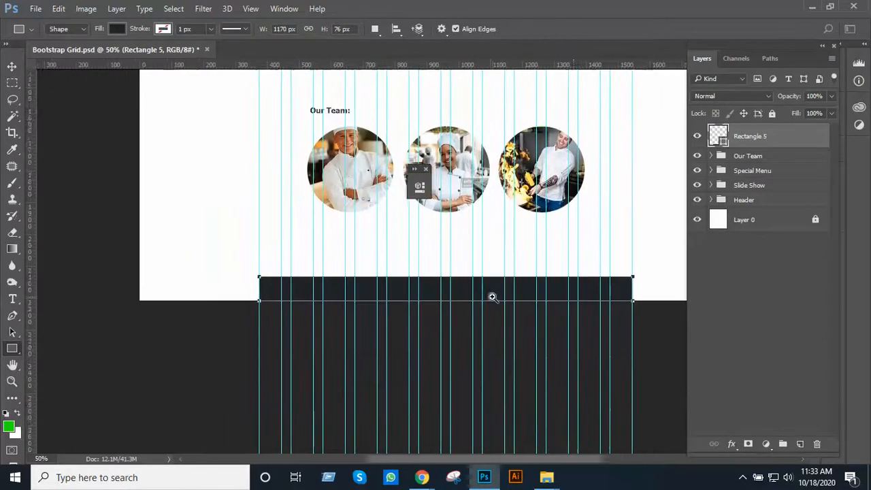
# Set the Type tool's text size to 16 pt and its colour to white
pyautogui.click(477, 294)
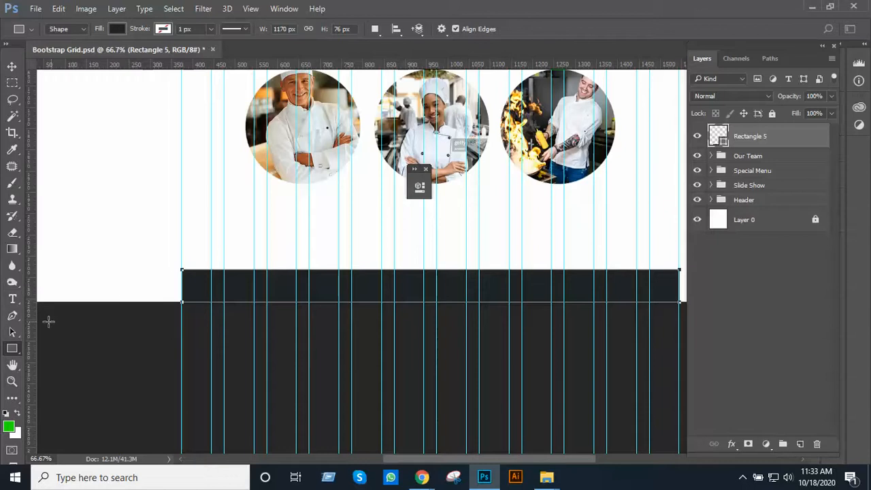
pyautogui.click(13, 299)
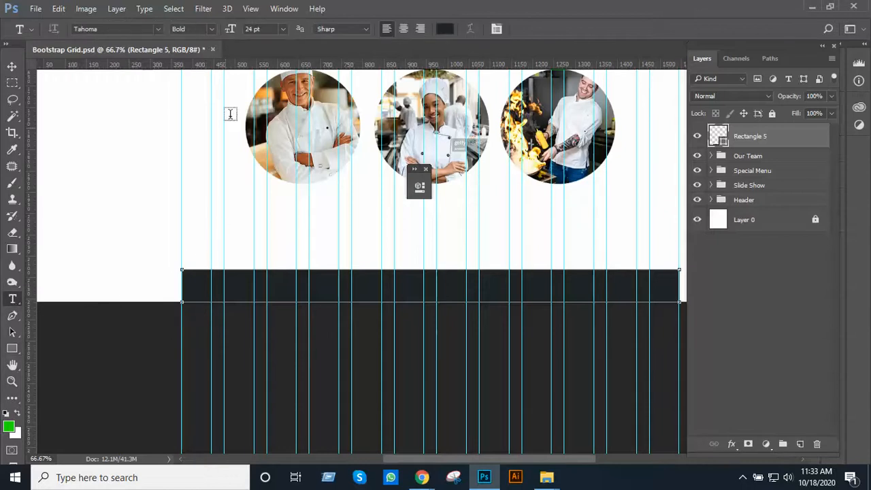
pyautogui.click(255, 28)
pyautogui.write('16')
pyautogui.click(440, 32)
pyautogui.click(396, 204)
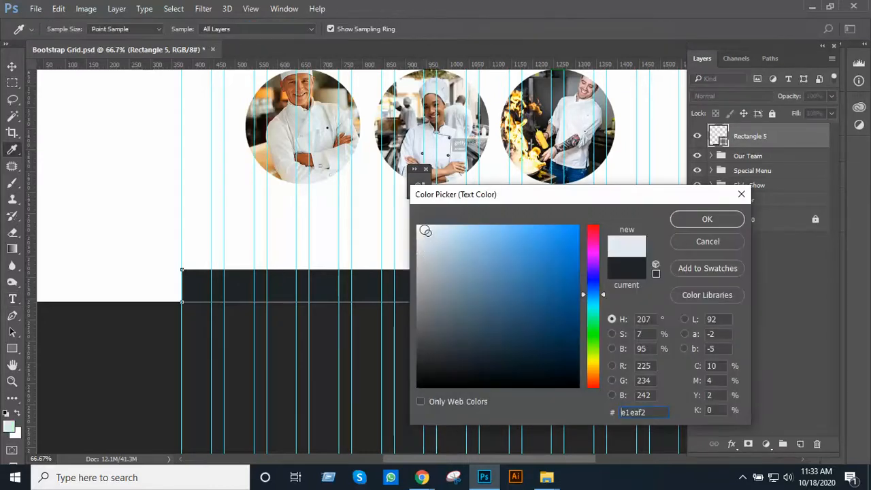
pyautogui.click(728, 222)
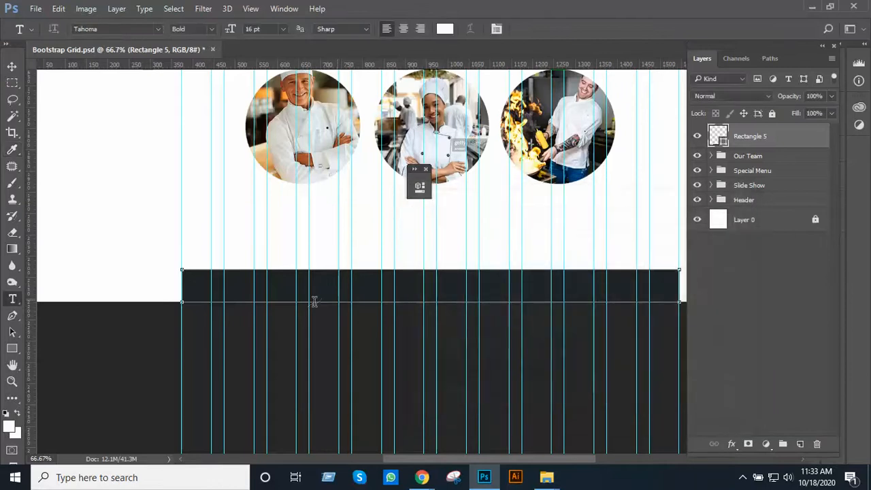
pyautogui.click(203, 286)
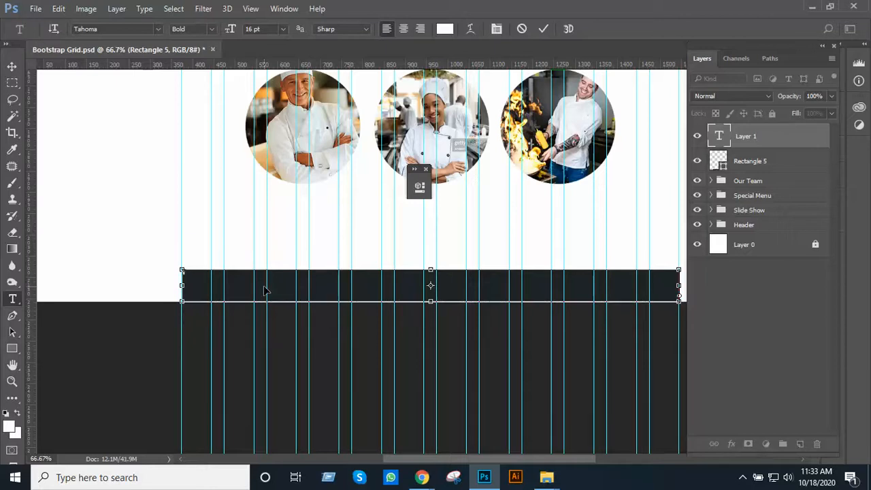
pyautogui.click(12, 66)
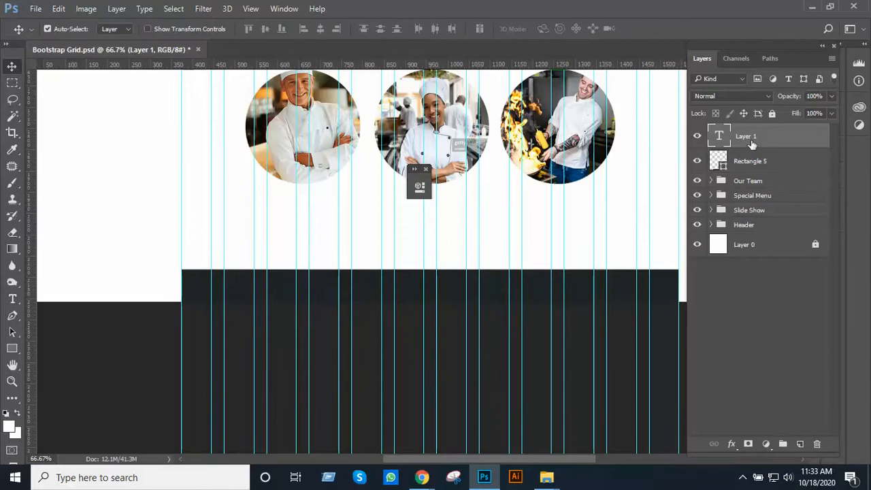
pyautogui.press('Delete')
# Add a new layer and write "Privacy Policy" and "Terms & Conditions" side by side as one text line near the dark bar's start
pyautogui.press('t')
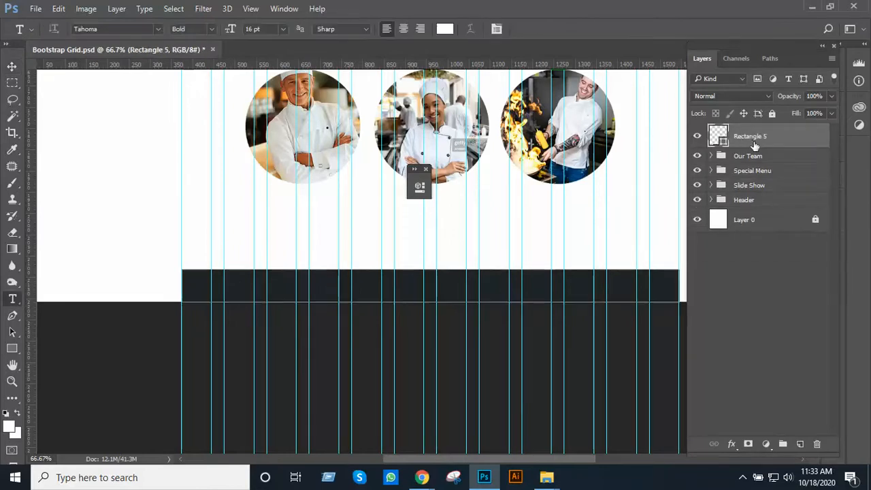
pyautogui.click(801, 444)
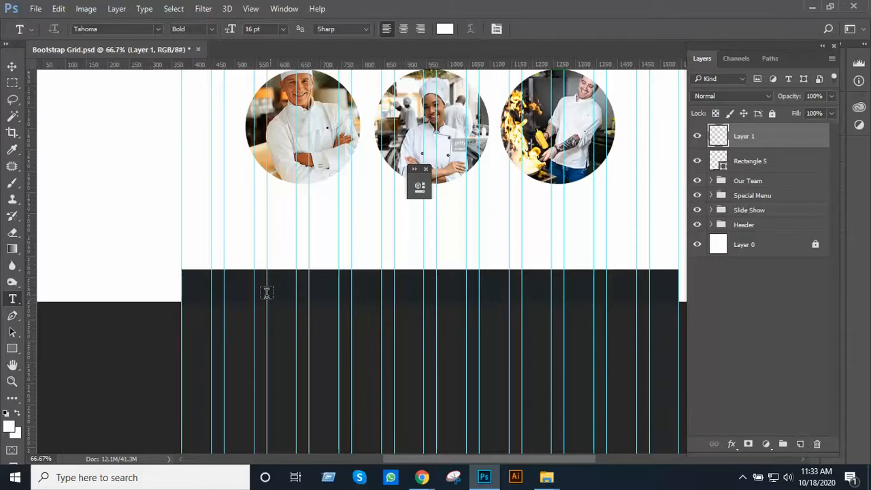
pyautogui.click(201, 287)
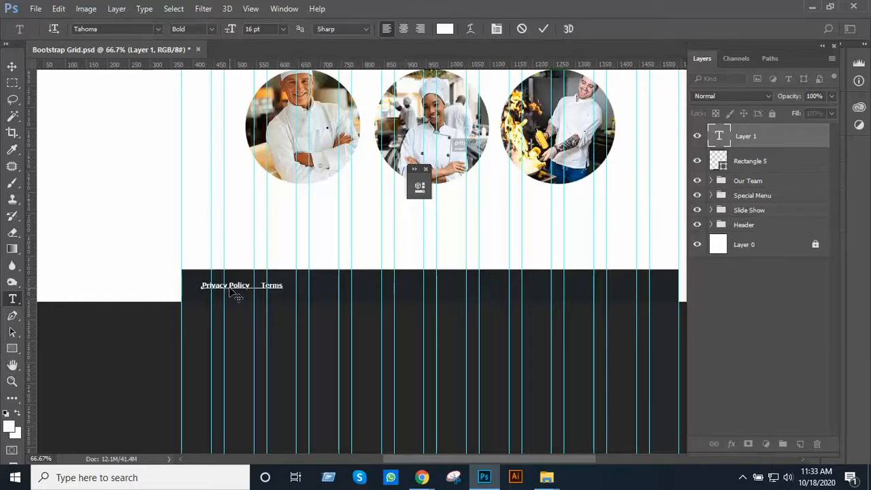
pyautogui.write('& Conditions')
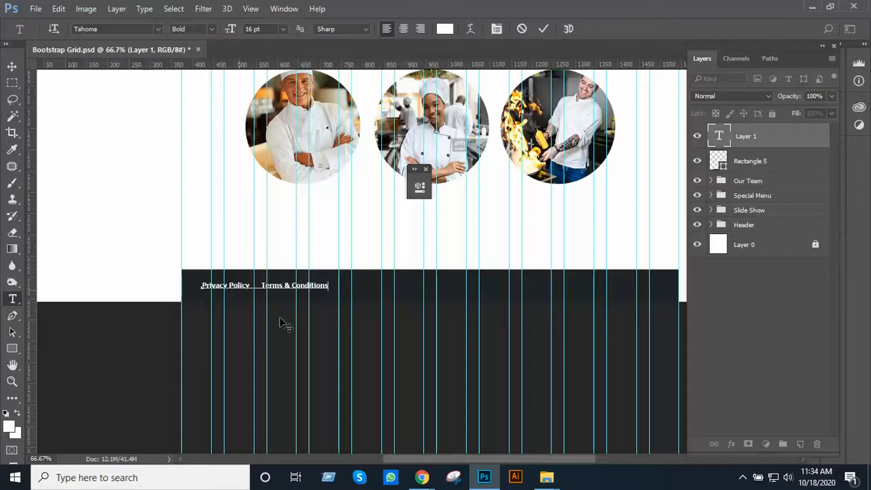
pyautogui.click(11, 66)
pyautogui.keyDown('ctrl'); pyautogui.click(315, 258); pyautogui.keyUp('ctrl')
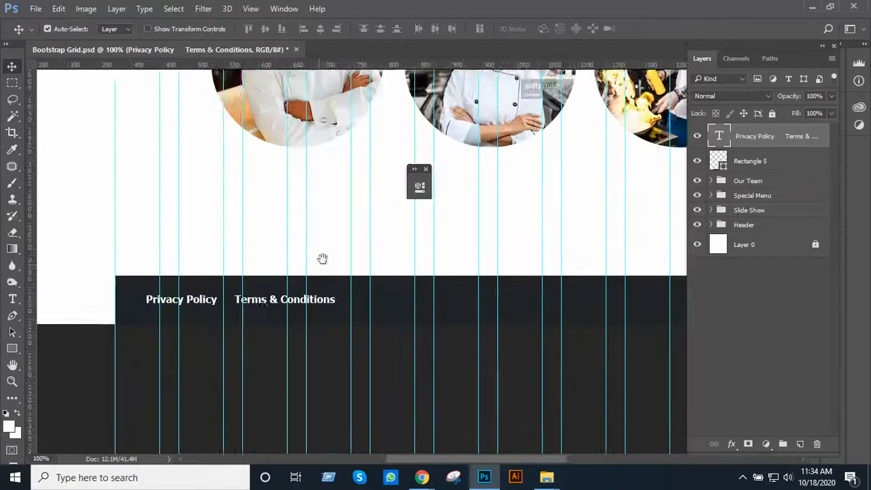
# Move the "Privacy Policy" and "Terms & Conditions" text line flush with the dark bar's left edge
pyautogui.moveTo(322, 259); pyautogui.dragTo(347, 209)
pyautogui.moveTo(277, 254); pyautogui.dragTo(251, 253)
pyautogui.keyDown('alt'); pyautogui.click(352, 251); pyautogui.keyUp('alt')
# Duplicate the policy text line and place the copy on the same baseline near the dark bar's right end
pyautogui.moveTo(528, 245); pyautogui.dragTo(355, 245)
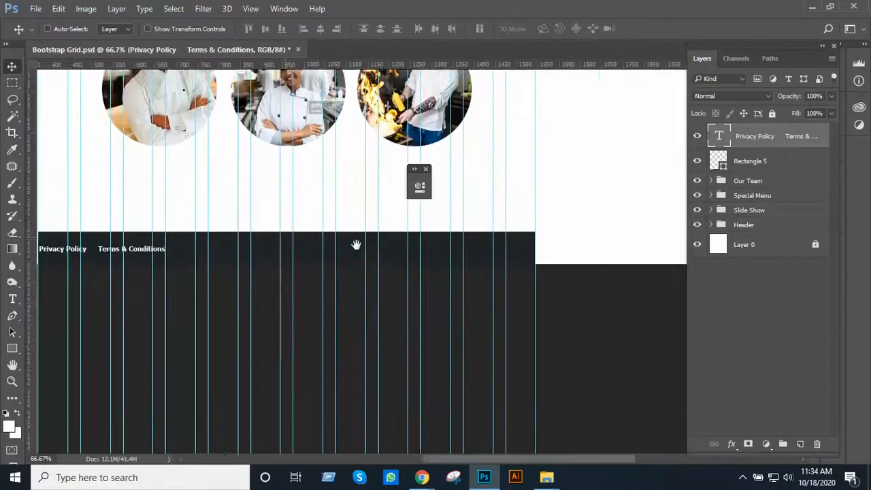
pyautogui.moveTo(474, 246)
pyautogui.mouseDown()
pyautogui.moveTo(394, 239)
pyautogui.moveTo(500, 223)
pyautogui.mouseUp()
pyautogui.keyDown('ctrl'); pyautogui.click(394, 239); pyautogui.keyUp('ctrl')
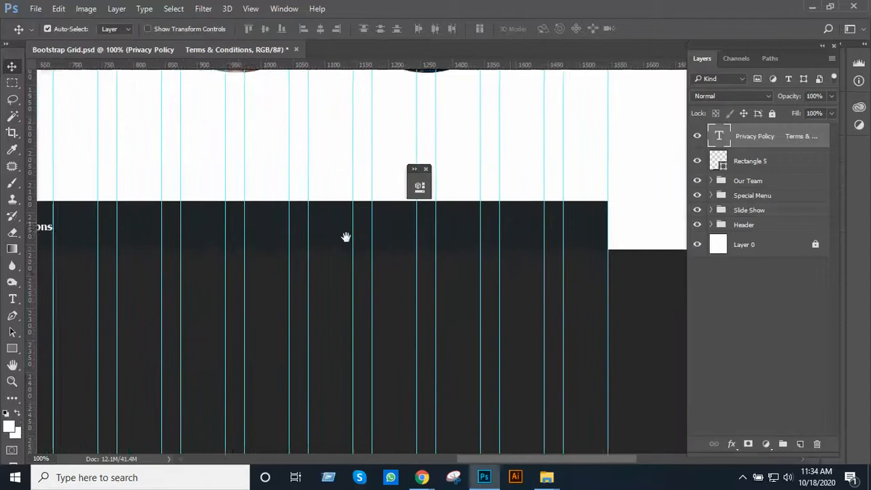
pyautogui.keyDown('alt'); pyautogui.click(331, 235); pyautogui.keyUp('alt')
pyautogui.moveTo(130, 233); pyautogui.dragTo(480, 243)
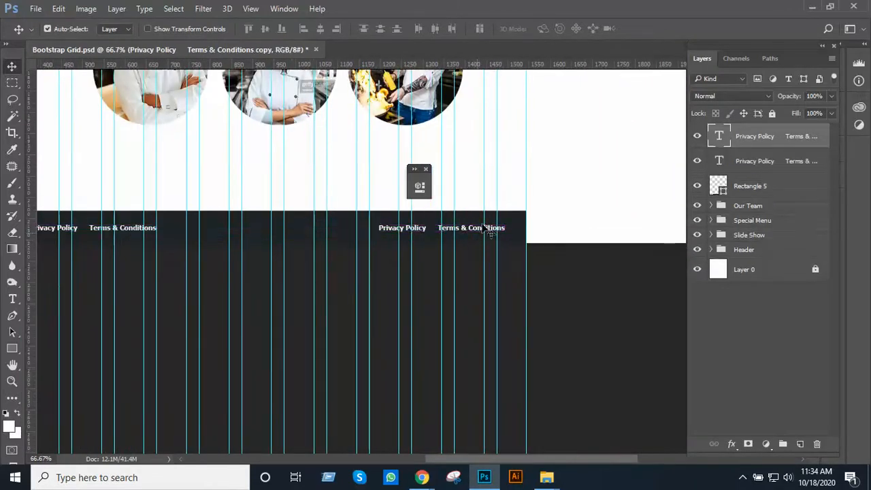
pyautogui.keyDown('ctrl'); pyautogui.click(482, 243); pyautogui.keyUp('ctrl')
# Replace the duplicated text at the bar's right end with "Copyright 2020 Reserved"
pyautogui.press('t')
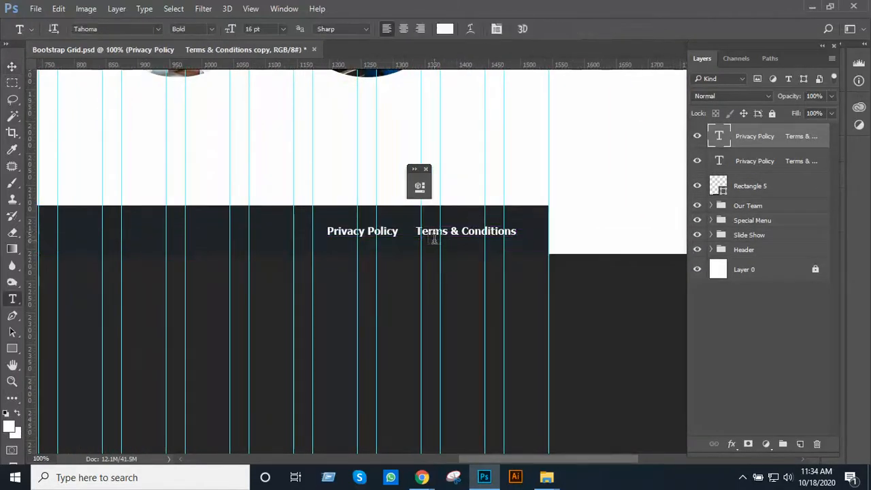
pyautogui.tripleClick(430, 234)
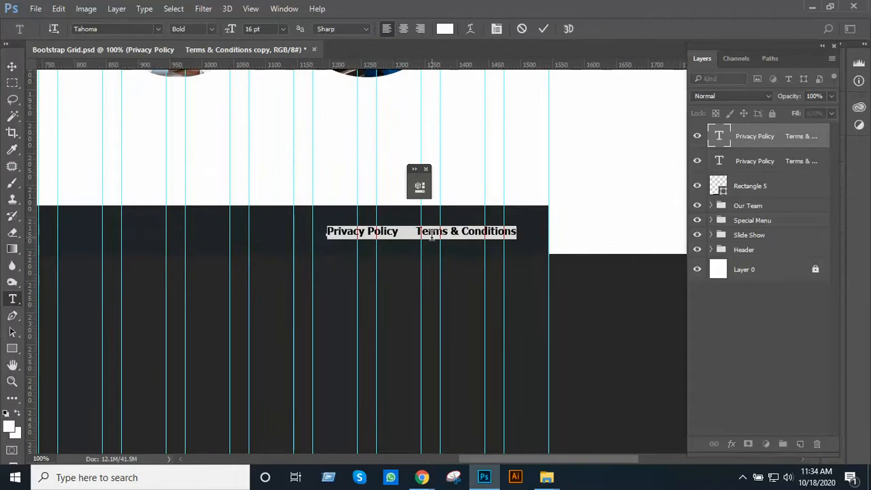
pyautogui.write('C')
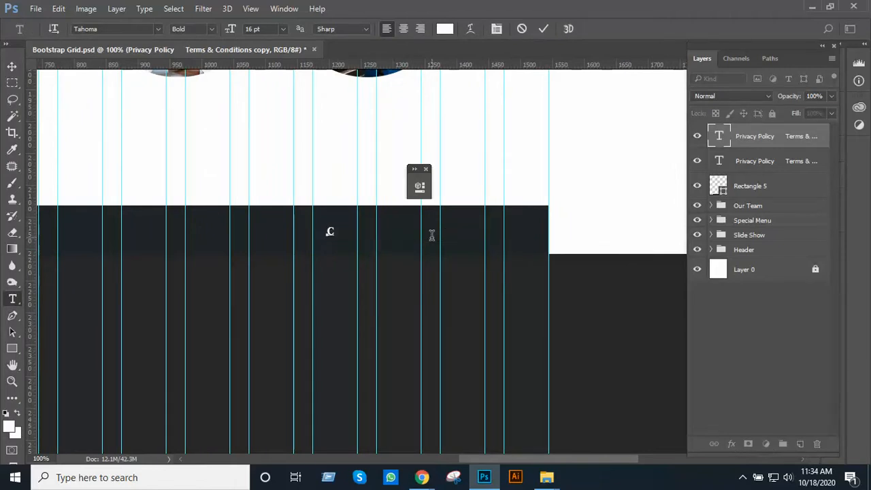
pyautogui.write('opyright 202')
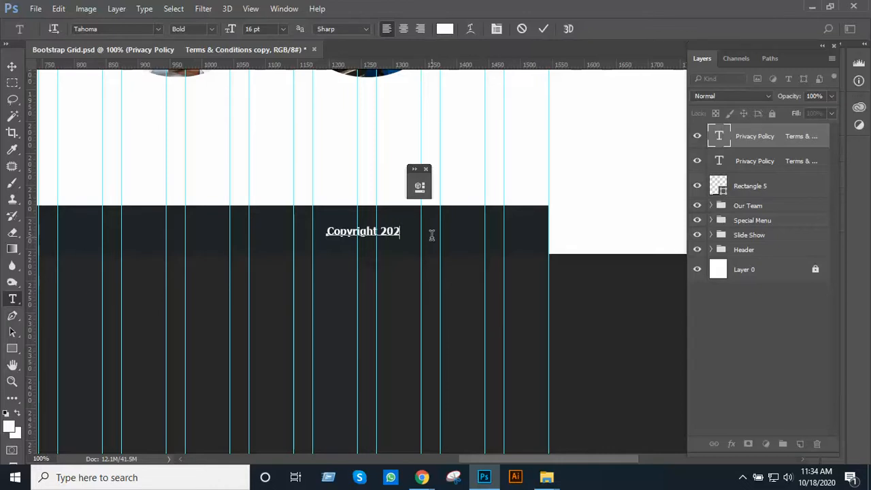
pyautogui.write('0 Reserved')
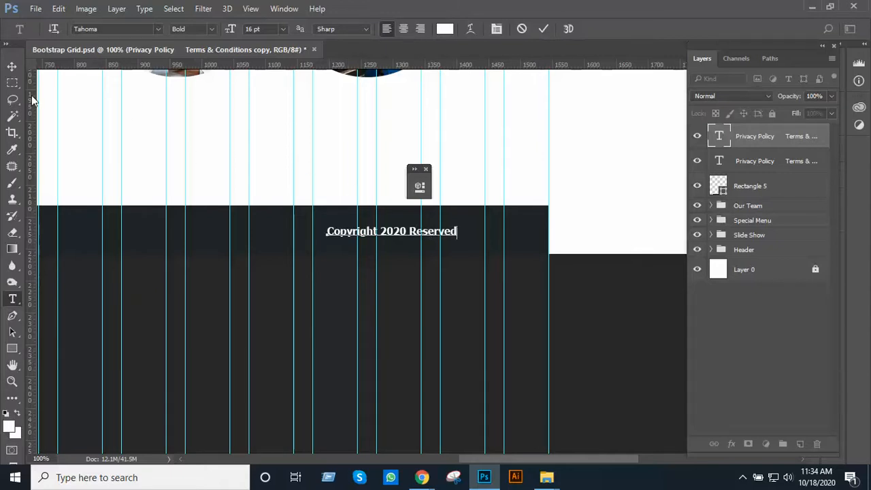
pyautogui.click(12, 66)
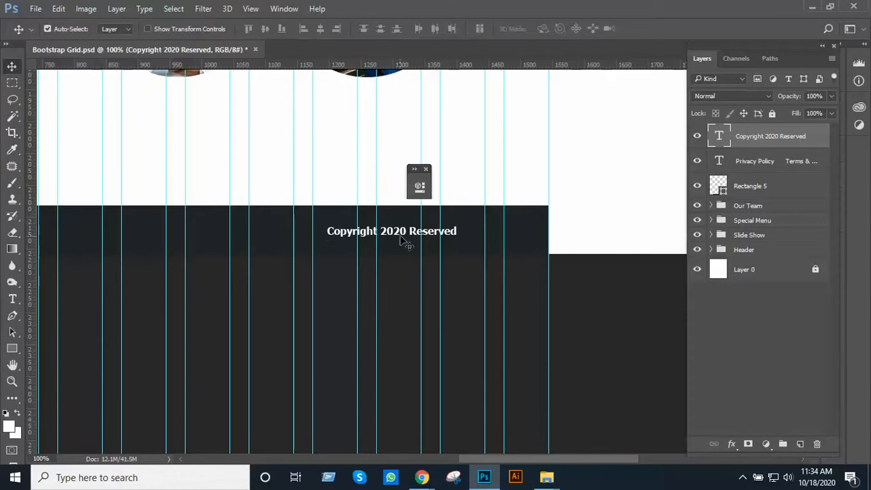
# Move the copyright text horizontally so it ends close to the dark bar's right edge
pyautogui.moveTo(403, 240); pyautogui.dragTo(491, 239)
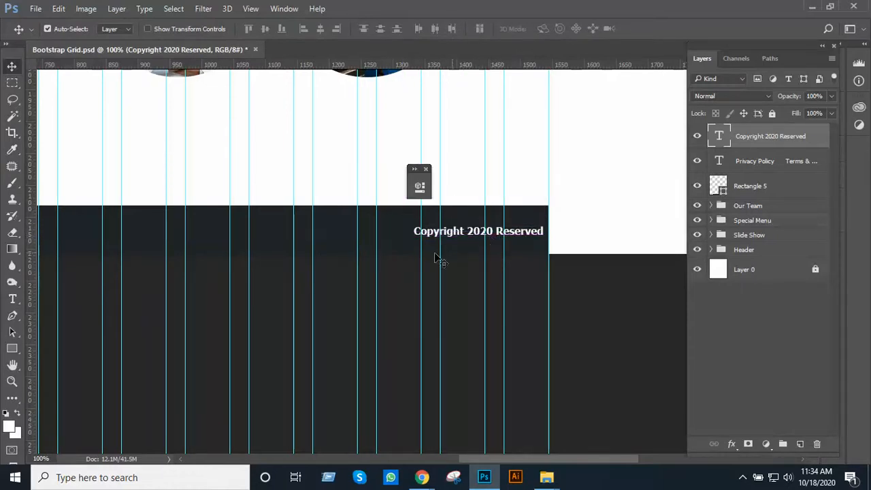
pyautogui.keyDown('ctrl'); pyautogui.click(385, 239); pyautogui.keyUp('ctrl')
pyautogui.keyDown('alt'); pyautogui.click(361, 231); pyautogui.keyUp('alt')
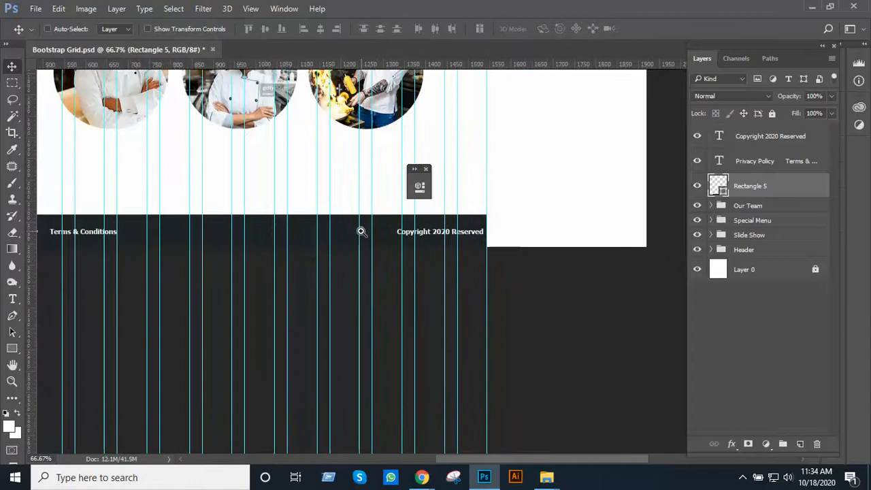
# Duplicate the policy text line again and place the copy in the middle of the dark bar, against its upper edge
pyautogui.moveTo(369, 230); pyautogui.dragTo(494, 225)
pyautogui.keyDown('ctrl'); pyautogui.click(440, 230); pyautogui.keyUp('ctrl')
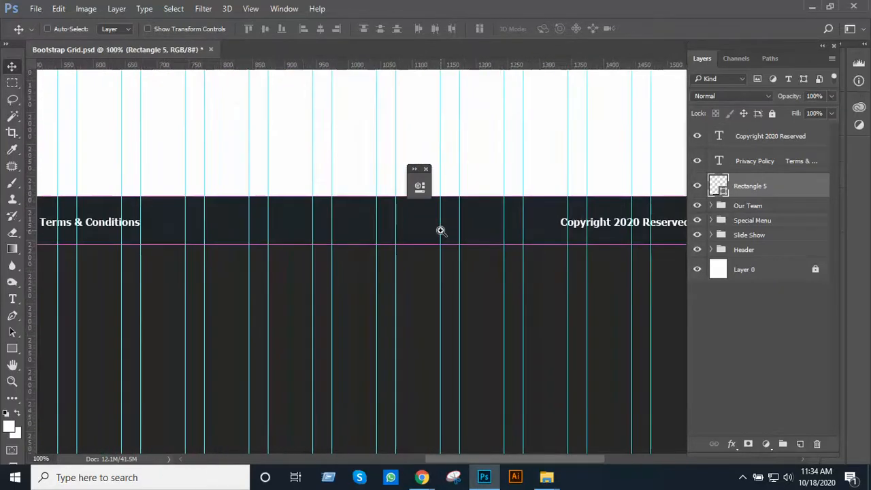
pyautogui.keyDown('ctrl'); pyautogui.click(440, 230); pyautogui.keyUp('ctrl')
pyautogui.keyDown('alt'); pyautogui.click(430, 264); pyautogui.keyUp('alt')
pyautogui.moveTo(433, 265); pyautogui.dragTo(423, 284)
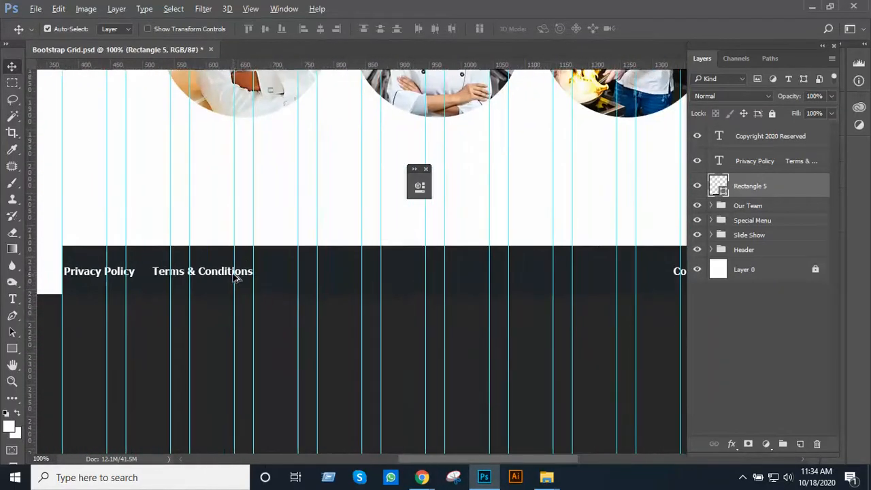
pyautogui.moveTo(238, 274); pyautogui.dragTo(479, 260)
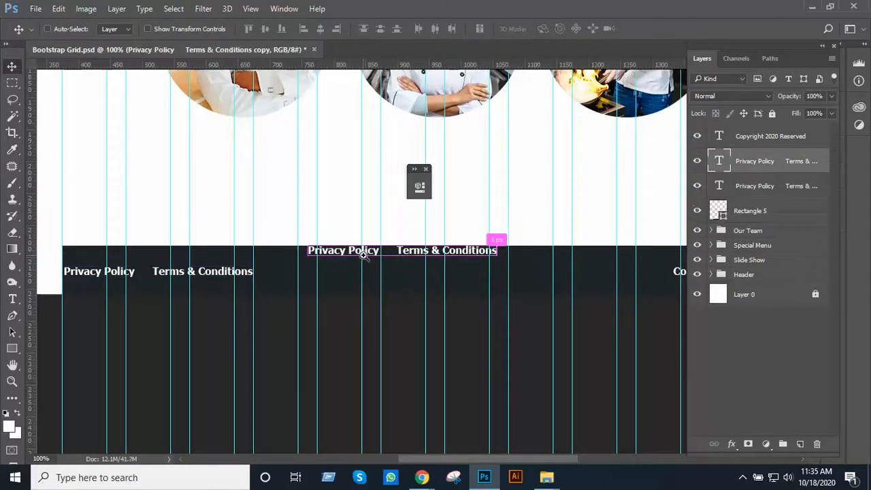
# Replace the middle copy's text with "Follow us on:"
pyautogui.hotkey('ctrl', '+')
pyautogui.moveTo(354, 254); pyautogui.dragTo(371, 255)
pyautogui.press('t')
pyautogui.tripleClick(364, 248)
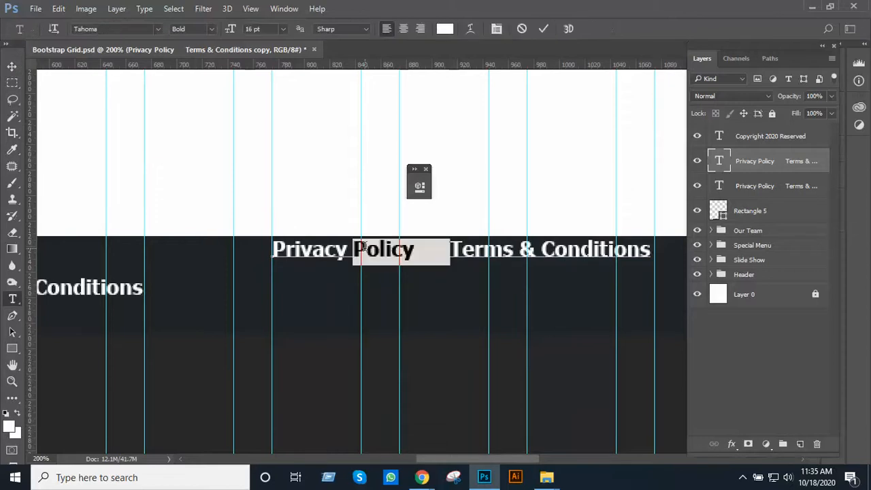
pyautogui.write('Follow ')
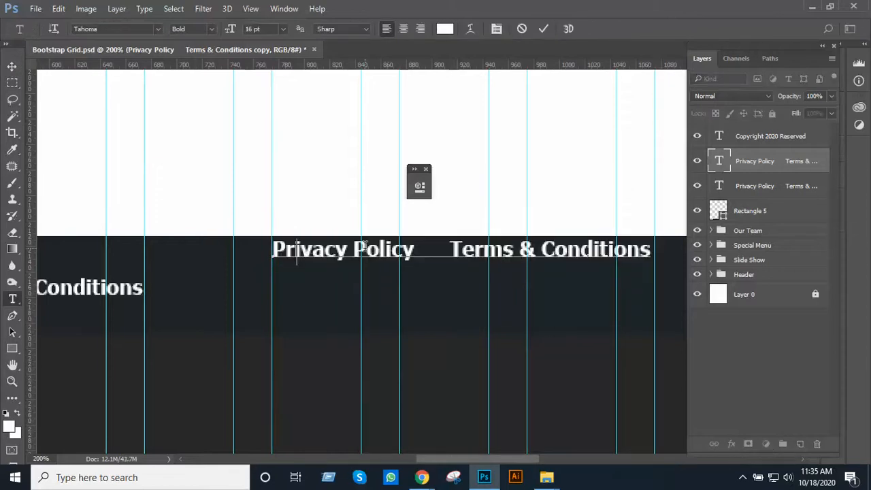
pyautogui.write('us')
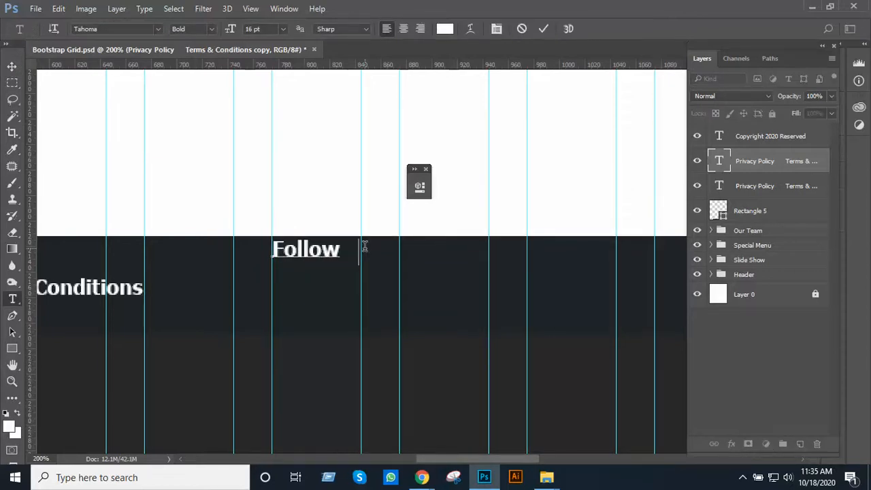
pyautogui.write(' on:')
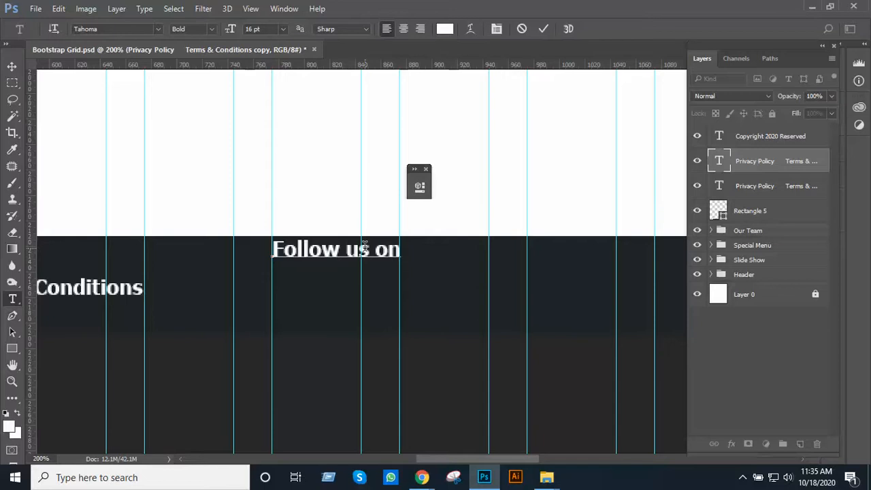
pyautogui.click(12, 67)
# Draw a circle about 43 px wide with the Ellipse tool just below the start of "Follow us on:"
pyautogui.keyDown('alt'); pyautogui.click(403, 280); pyautogui.keyUp('alt')
pyautogui.hscroll(5, 399, 295)
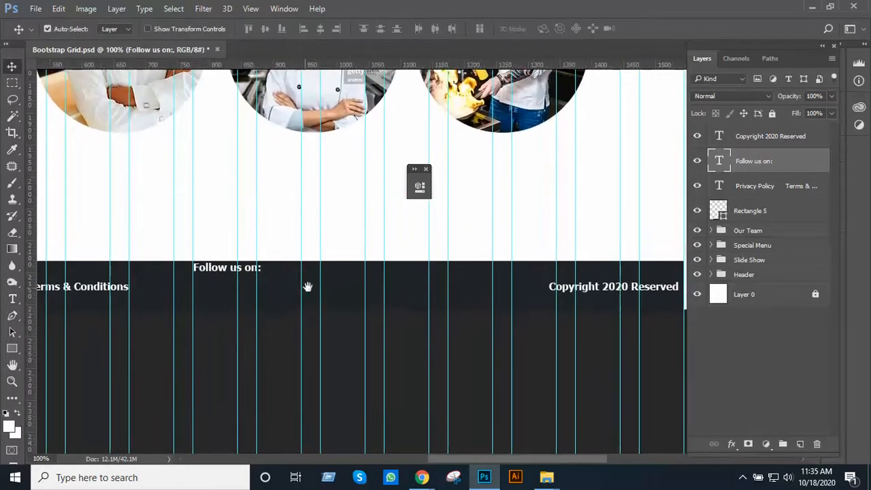
pyautogui.keyDown('ctrl'); pyautogui.click(337, 284); pyautogui.keyUp('ctrl')
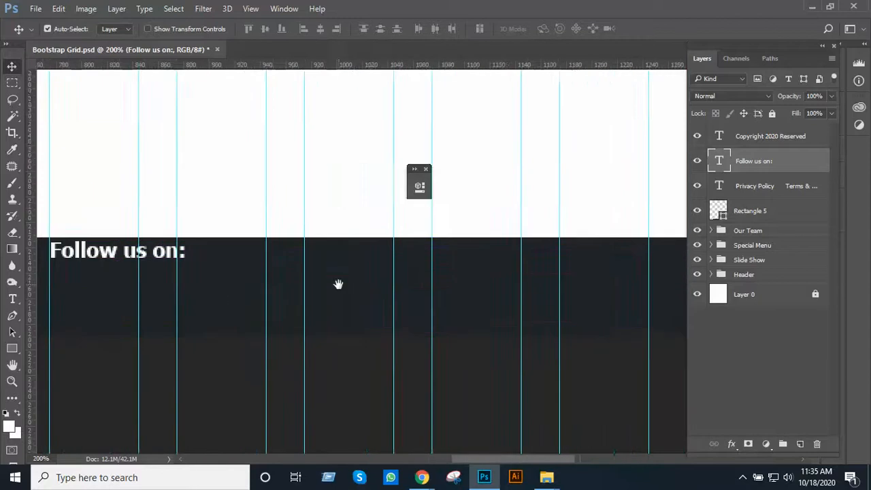
pyautogui.moveTo(338, 286); pyautogui.dragTo(550, 288)
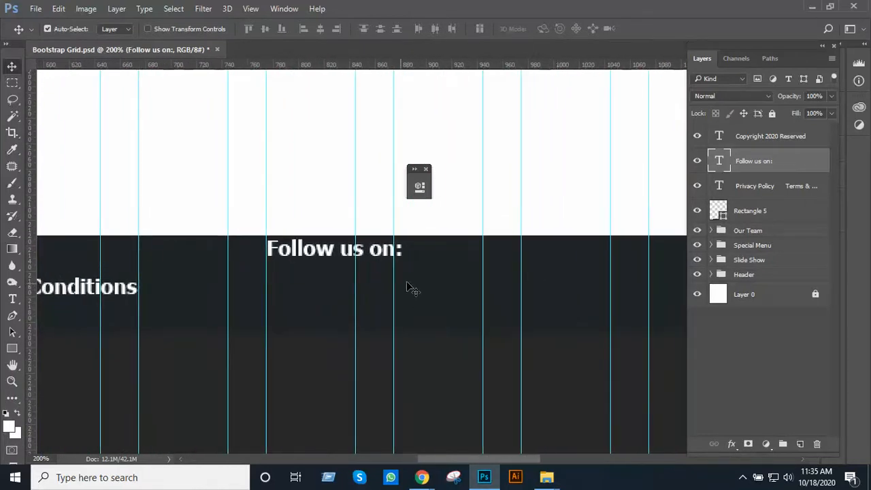
pyautogui.click(12, 348)
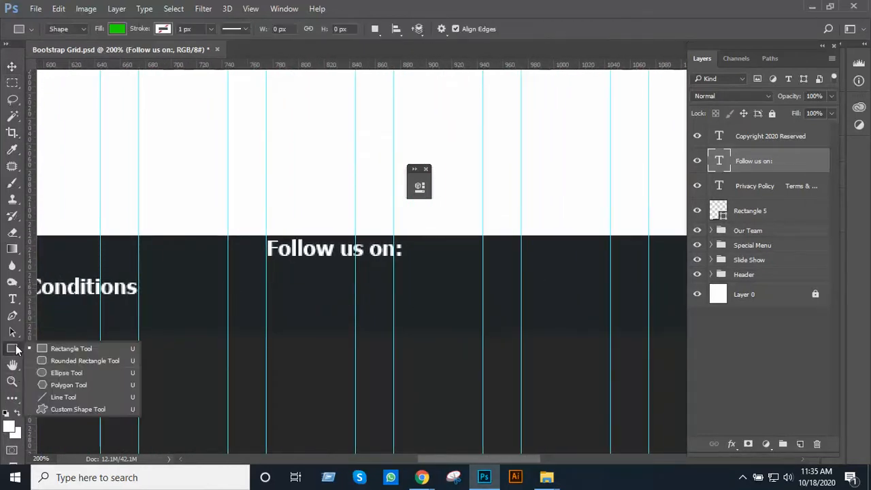
pyautogui.click(84, 376)
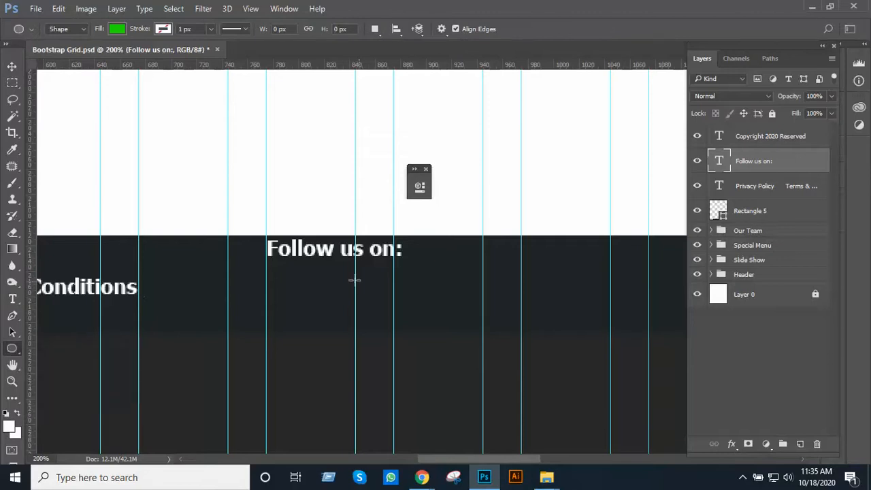
pyautogui.moveTo(272, 281)
pyautogui.mouseDown()
pyautogui.moveTo(356, 339)
pyautogui.moveTo(380, 367)
pyautogui.moveTo(354, 315)
pyautogui.moveTo(362, 320)
pyautogui.mouseUp()
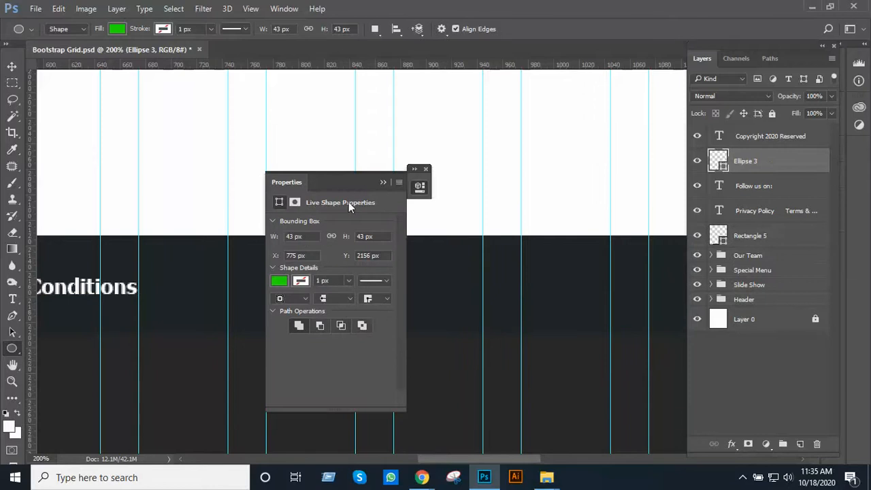
pyautogui.moveTo(348, 192); pyautogui.dragTo(542, 210)
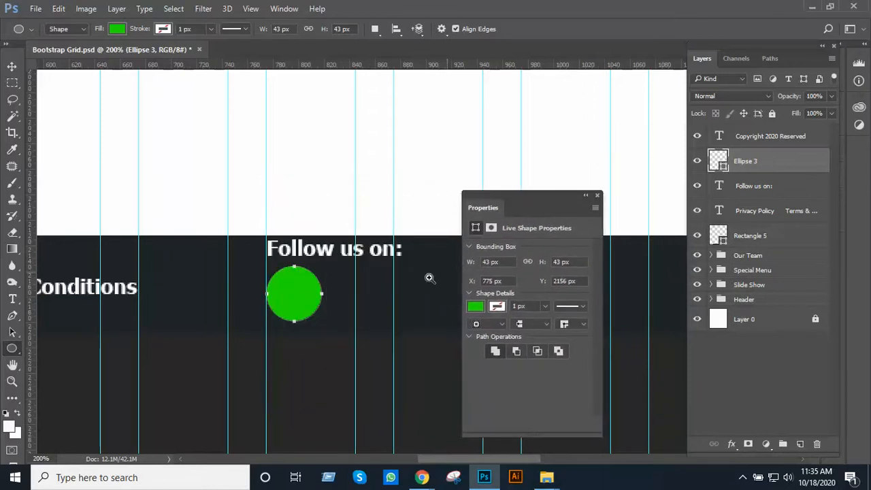
# Fill the circle below "Follow us on:" with the light blue-grey a1b4c3 sampled from the colour palette beside the page
pyautogui.keyDown('alt'); pyautogui.click(319, 289); pyautogui.keyUp('alt')
pyautogui.keyDown('alt'); pyautogui.click(319, 288); pyautogui.keyUp('alt')
pyautogui.moveTo(355, 276); pyautogui.dragTo(207, 335)
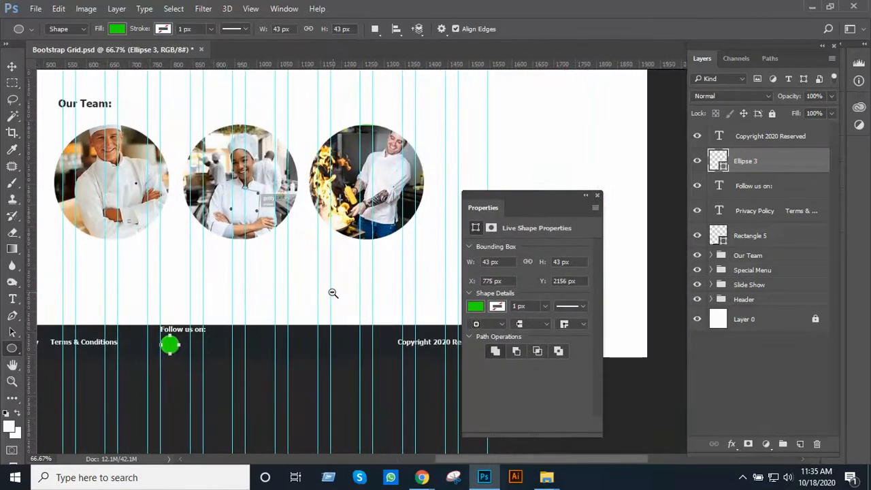
pyautogui.keyDown('alt'); pyautogui.click(333, 292); pyautogui.keyUp('alt')
pyautogui.moveTo(371, 271); pyautogui.dragTo(252, 317)
pyautogui.keyDown('alt'); pyautogui.click(276, 305); pyautogui.keyUp('alt')
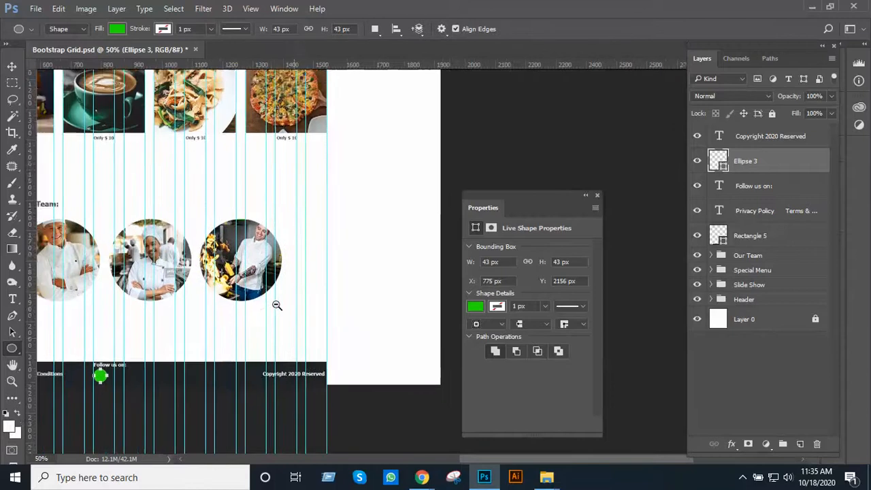
pyautogui.moveTo(342, 293); pyautogui.dragTo(391, 325)
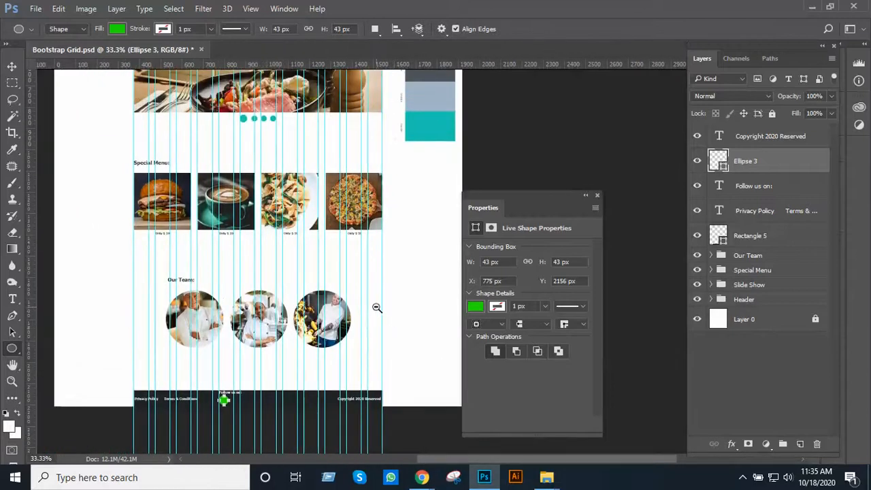
pyautogui.keyDown('alt'); pyautogui.click(376, 307); pyautogui.keyUp('alt')
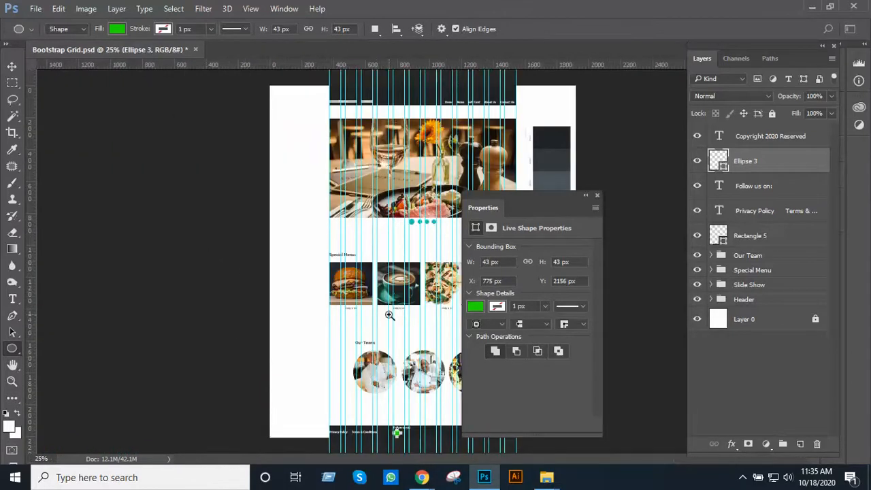
pyautogui.click(389, 315)
pyautogui.moveTo(387, 311); pyautogui.dragTo(190, 254)
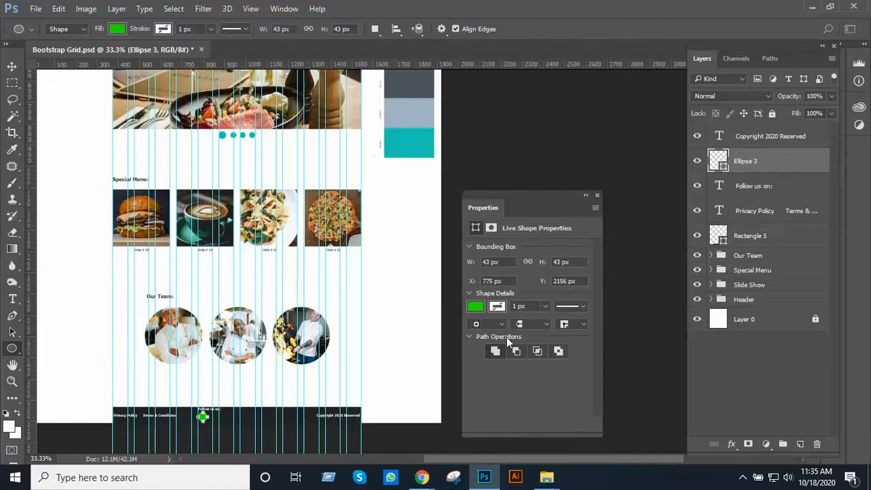
pyautogui.click(475, 307)
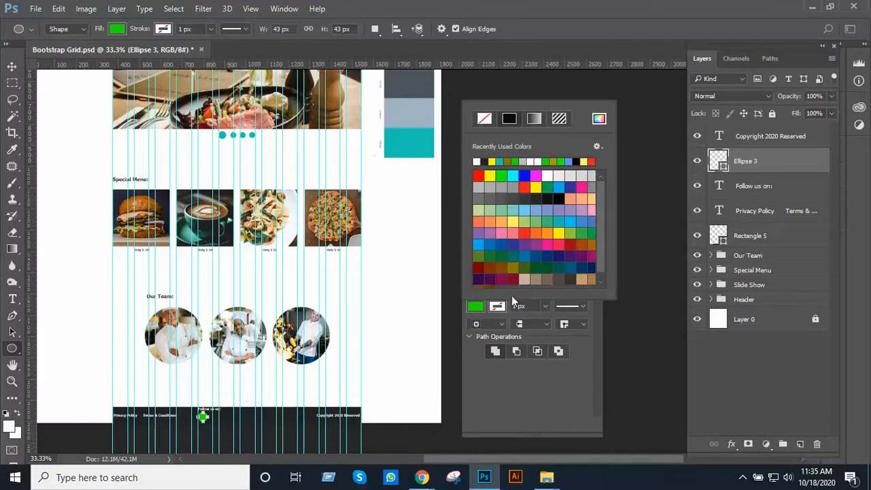
pyautogui.click(598, 121)
pyautogui.click(411, 111)
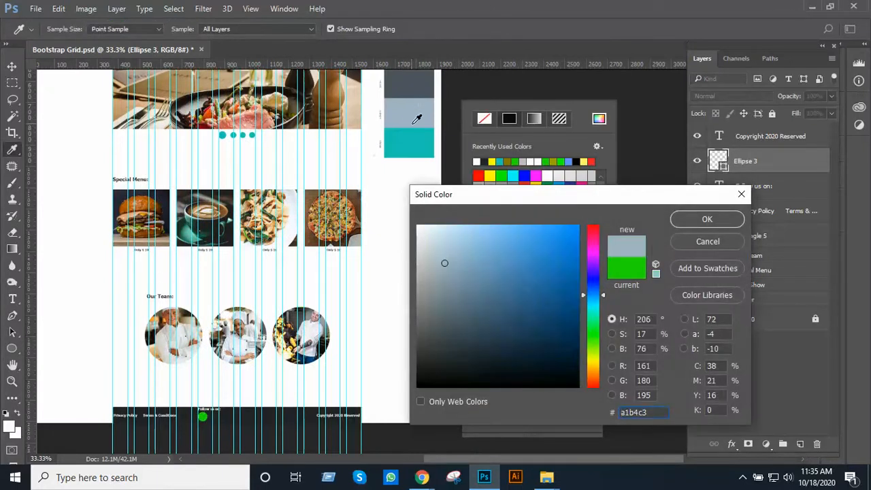
pyautogui.click(707, 219)
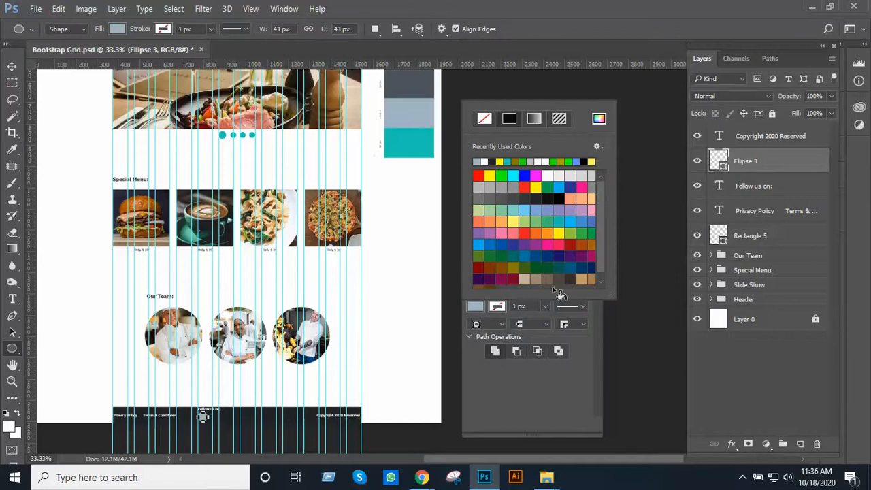
pyautogui.click(543, 372)
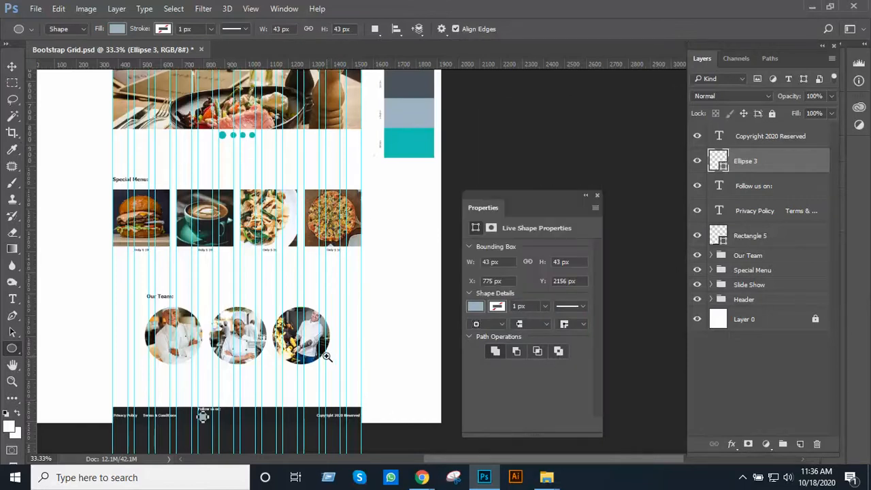
pyautogui.scroll(1, 327, 354)
pyautogui.keyDown('ctrl'); pyautogui.click(319, 343); pyautogui.keyUp('ctrl')
pyautogui.moveTo(285, 325); pyautogui.dragTo(376, 149)
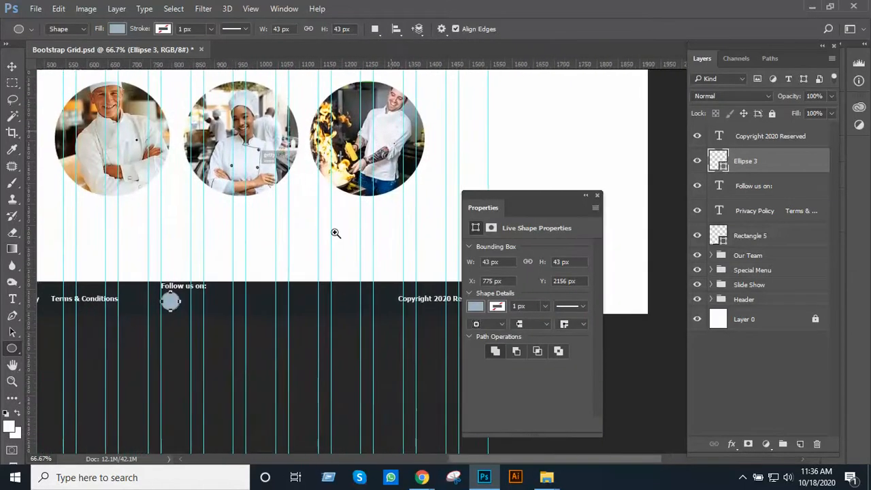
# Duplicate the blue-grey circle, place the copy beside the original below "Follow us on:", and close the shape properties
pyautogui.keyDown('ctrl'); pyautogui.click(334, 233); pyautogui.keyUp('ctrl')
pyautogui.click(11, 66)
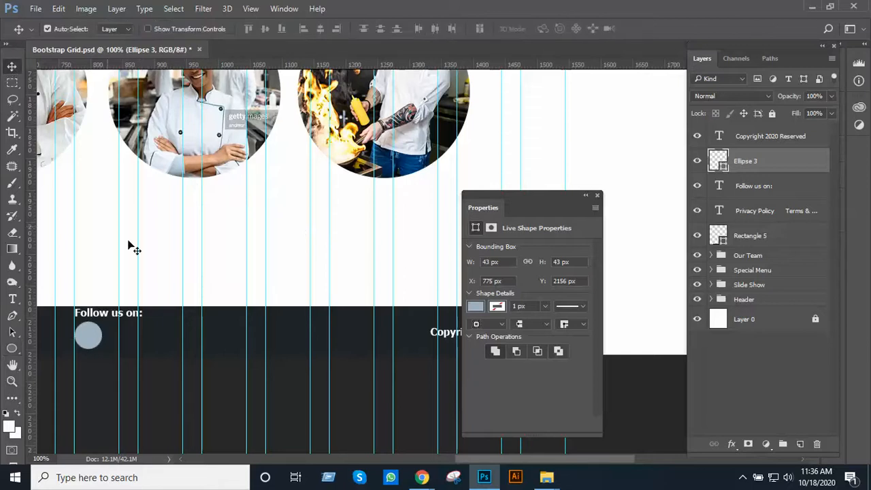
pyautogui.moveTo(238, 253); pyautogui.dragTo(440, 139)
pyautogui.scroll(1, 357, 228)
pyautogui.moveTo(232, 248); pyautogui.dragTo(318, 253)
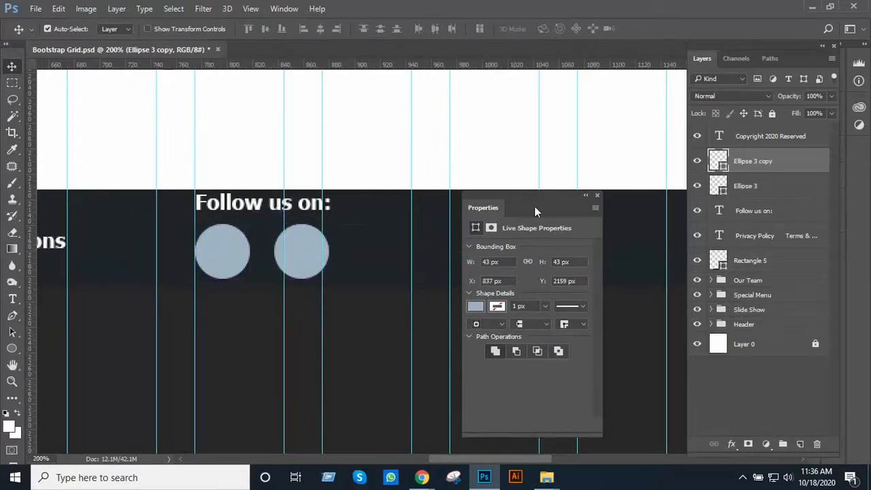
pyautogui.click(585, 195)
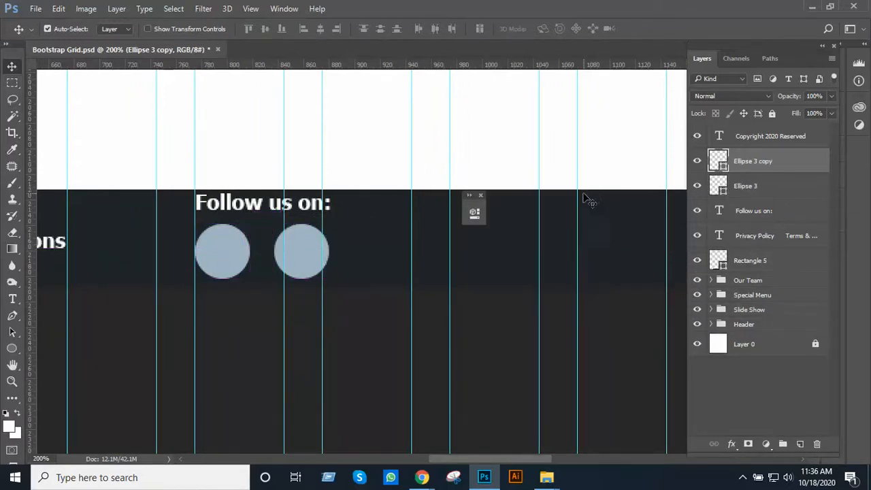
pyautogui.click(481, 195)
# Extend the row below "Follow us on:" with three more copies of the circle, evenly spaced with 19 px gaps
pyautogui.moveTo(453, 225); pyautogui.dragTo(377, 202)
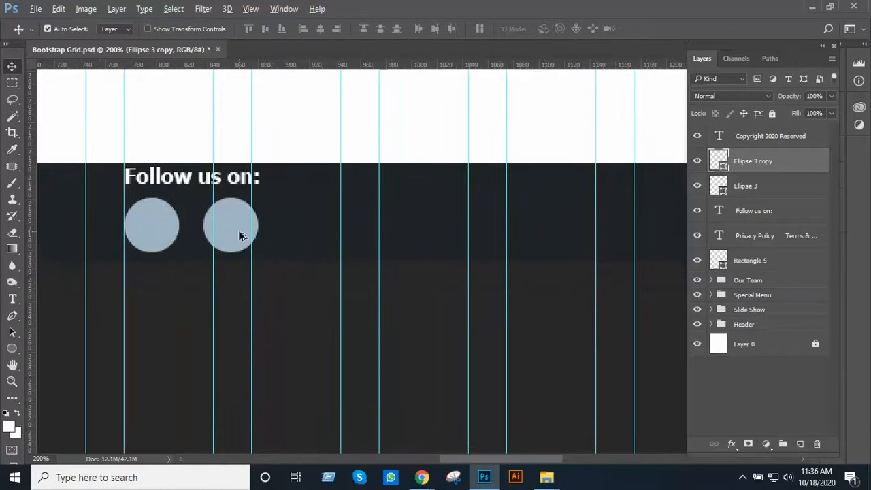
pyautogui.moveTo(239, 236); pyautogui.dragTo(319, 236)
pyautogui.moveTo(319, 235); pyautogui.dragTo(395, 240)
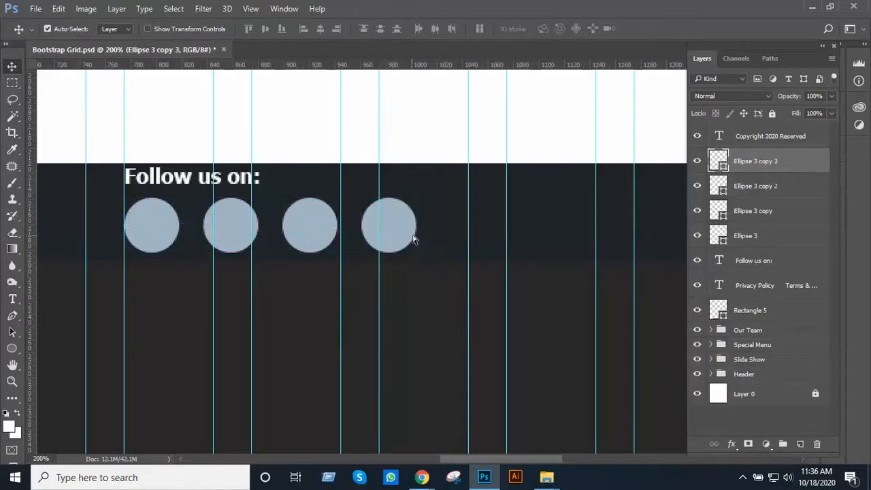
pyautogui.keyDown('ctrl'); pyautogui.keyDown('alt'); pyautogui.click(424, 225); pyautogui.keyUp('alt'); pyautogui.keyUp('ctrl')
pyautogui.keyDown('ctrl'); pyautogui.keyDown('alt'); pyautogui.click(424, 225); pyautogui.keyUp('alt'); pyautogui.keyUp('ctrl')
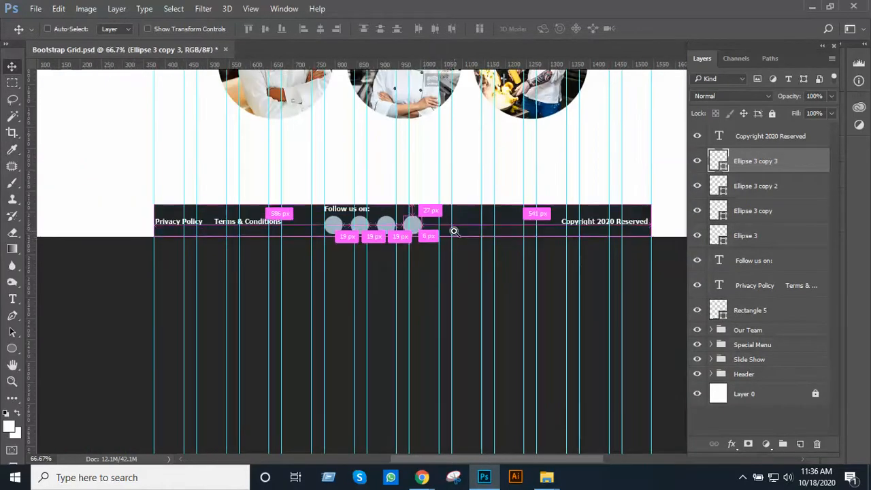
pyautogui.keyDown('ctrl'); pyautogui.click(453, 230); pyautogui.keyUp('ctrl')
pyautogui.keyDown('ctrl'); pyautogui.click(453, 230); pyautogui.keyUp('ctrl')
pyautogui.moveTo(346, 218); pyautogui.dragTo(424, 225)
pyautogui.keyDown('ctrl'); pyautogui.keyDown('alt'); pyautogui.click(476, 228); pyautogui.keyUp('alt'); pyautogui.keyUp('ctrl')
pyautogui.keyDown('ctrl'); pyautogui.keyDown('alt'); pyautogui.click(476, 228); pyautogui.keyUp('alt'); pyautogui.keyUp('ctrl')
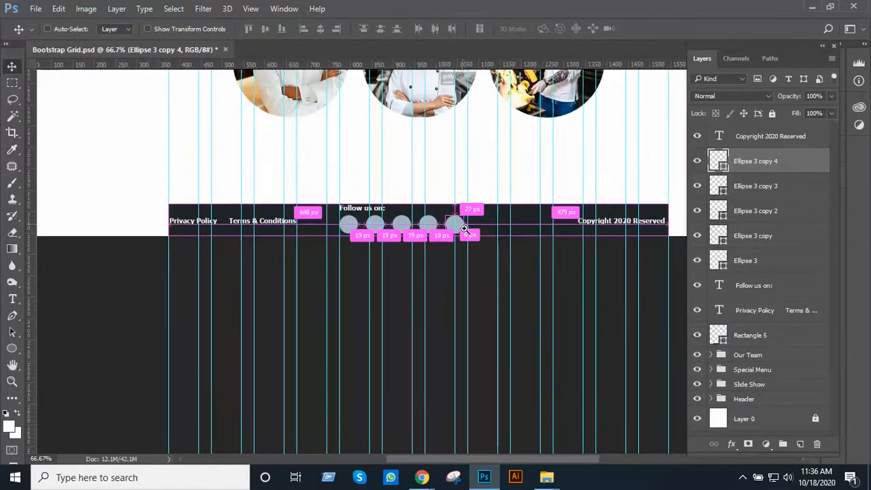
pyautogui.keyDown('ctrl'); pyautogui.click(463, 228); pyautogui.keyUp('ctrl')
pyautogui.moveTo(439, 264); pyautogui.dragTo(395, 277)
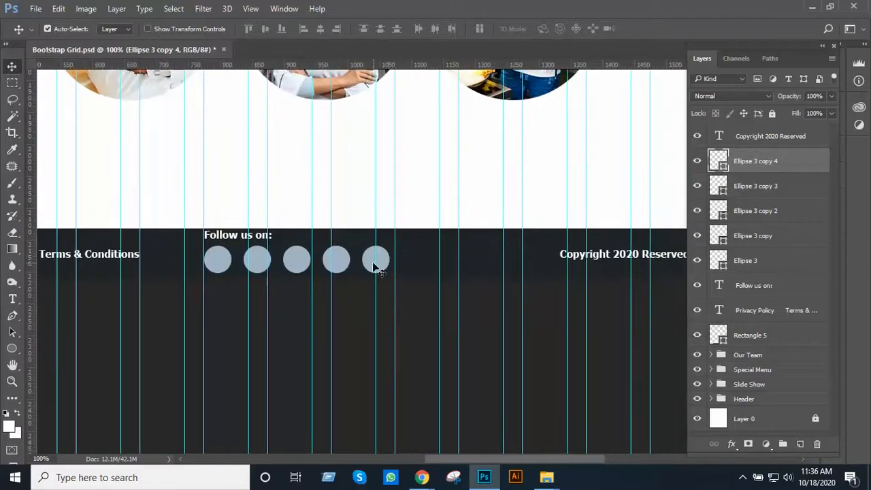
pyautogui.keyDown('shift'); pyautogui.click(336, 266); pyautogui.keyUp('shift')
pyautogui.keyDown('shift'); pyautogui.click(297, 265); pyautogui.keyUp('shift')
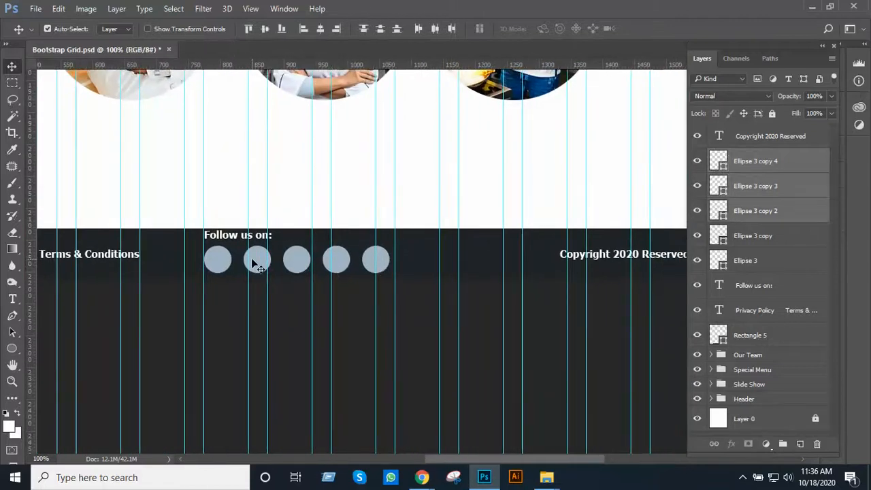
pyautogui.keyDown('shift'); pyautogui.click(251, 258); pyautogui.keyUp('shift')
pyautogui.keyDown('shift'); pyautogui.click(224, 260); pyautogui.keyUp('shift')
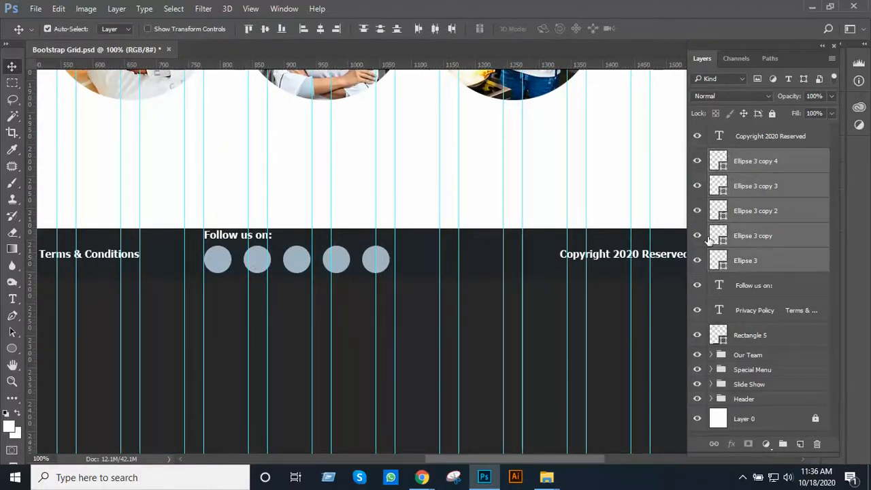
pyautogui.keyDown('shift'); pyautogui.click(749, 286); pyautogui.keyUp('shift')
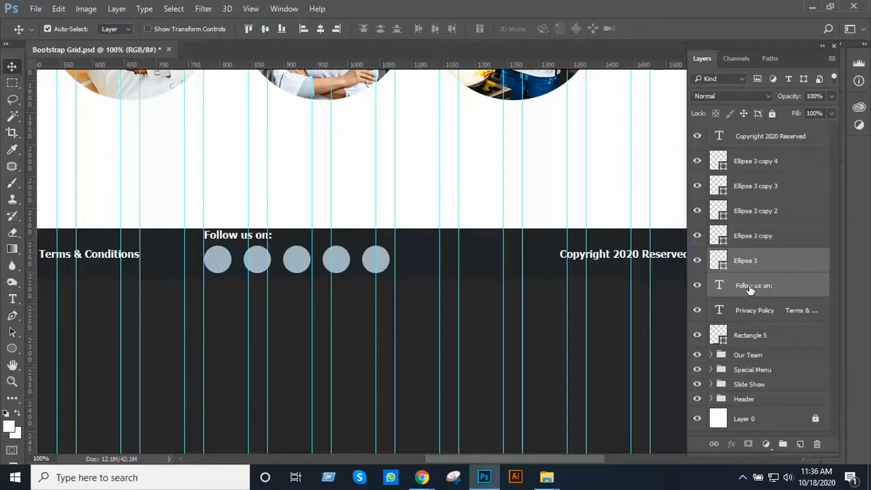
# Reorder the layers so "Copyright 2020 Reserved" sits just above the Privacy Policy text and "Follow us on:" is above the circles
pyautogui.moveTo(767, 136); pyautogui.dragTo(773, 300)
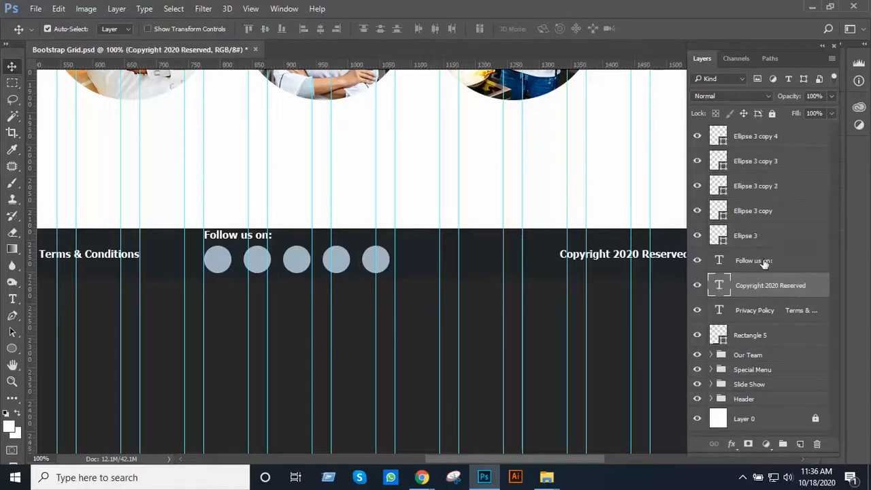
pyautogui.moveTo(763, 263); pyautogui.dragTo(777, 134)
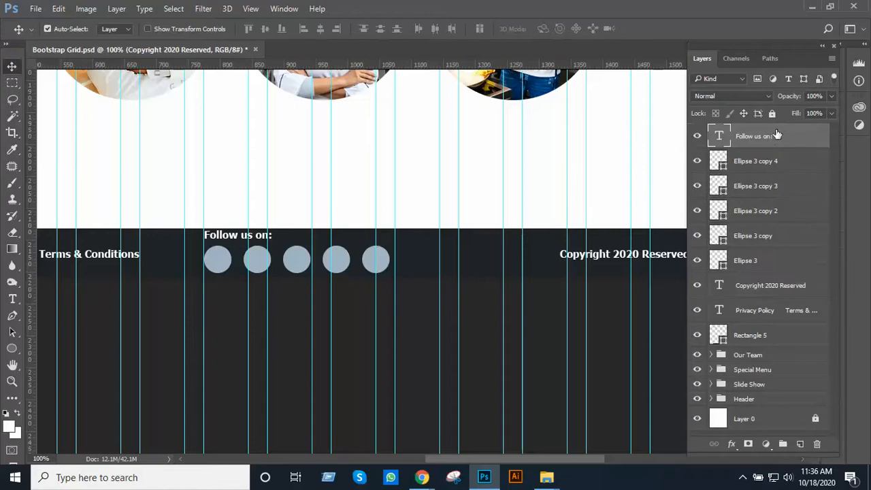
# Shift the "Follow us on:" text and its five circles together about 50 px to the right in the footer bar
pyautogui.keyDown('shift'); pyautogui.click(773, 260); pyautogui.keyUp('shift')
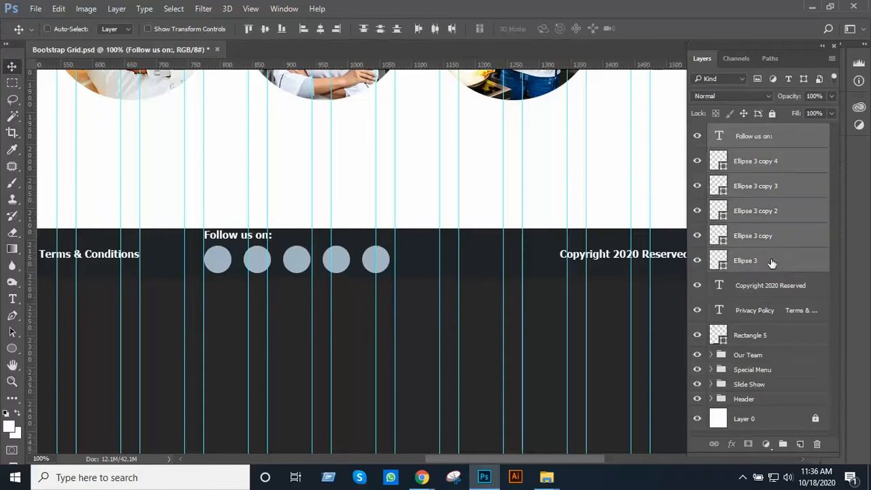
pyautogui.press('Right')
pyautogui.press('Right')
pyautogui.press('Right')
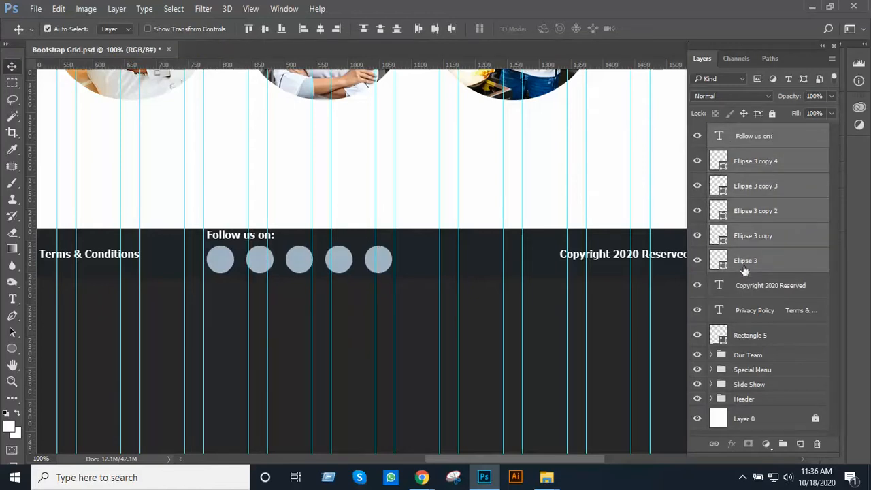
pyautogui.hotkey('shift', 'Right')
pyautogui.hotkey('shift', 'Right')
pyautogui.hotkey('shift', 'Right')
pyautogui.hotkey('shift', 'Right')
pyautogui.hotkey('shift', 'Right')
pyautogui.hotkey('shift', 'Right')
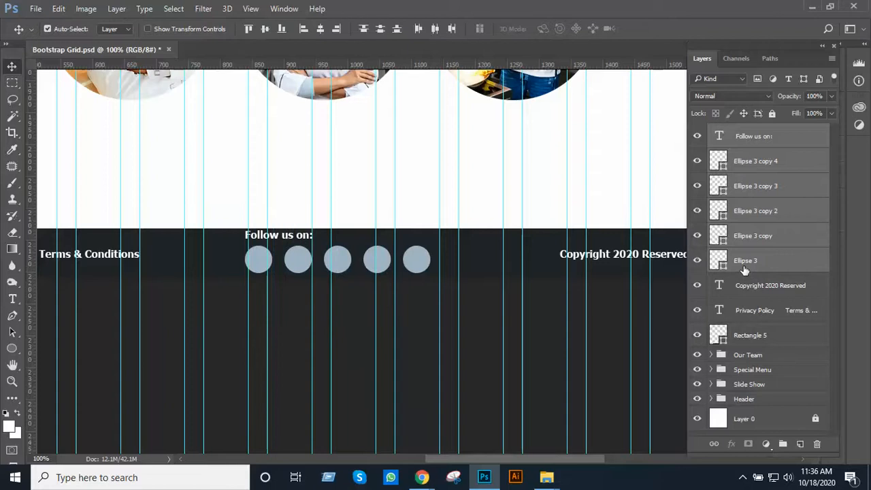
pyautogui.hotkey('shift', 'Left')
pyautogui.hotkey('shift', 'Right')
pyautogui.hotkey('shift', 'Left')
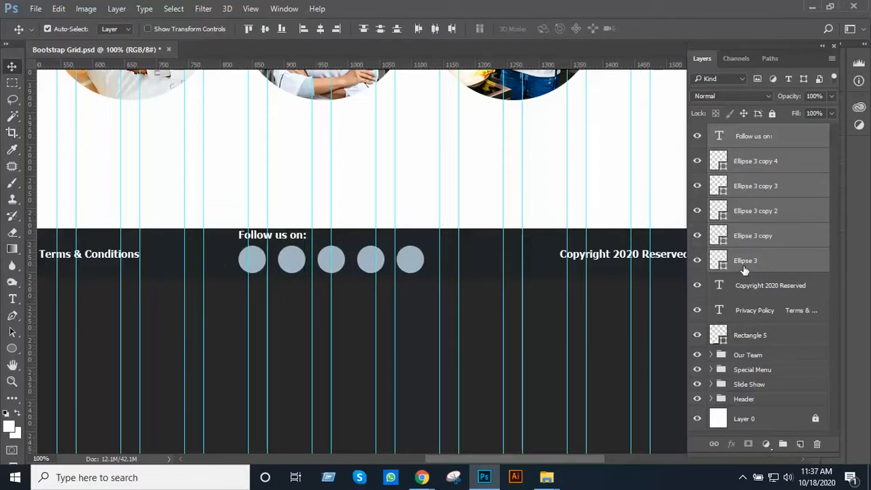
pyautogui.keyDown('ctrl'); pyautogui.click(744, 270); pyautogui.keyUp('ctrl')
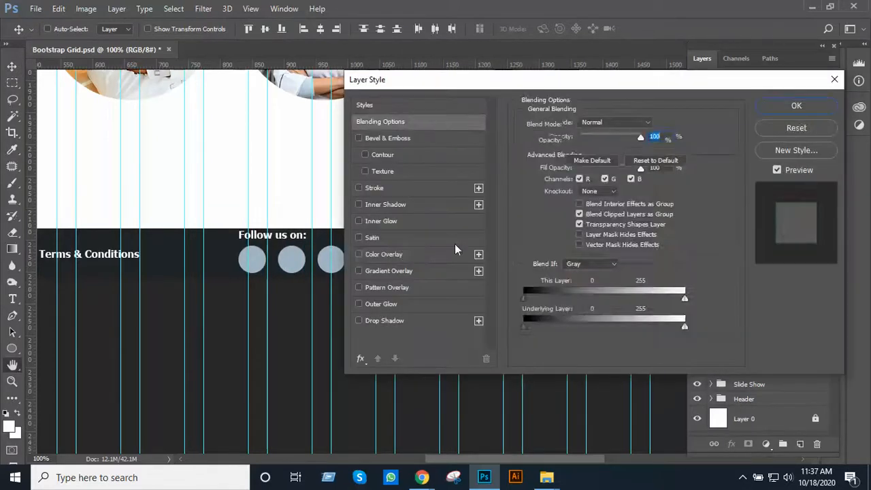
pyautogui.click(383, 254)
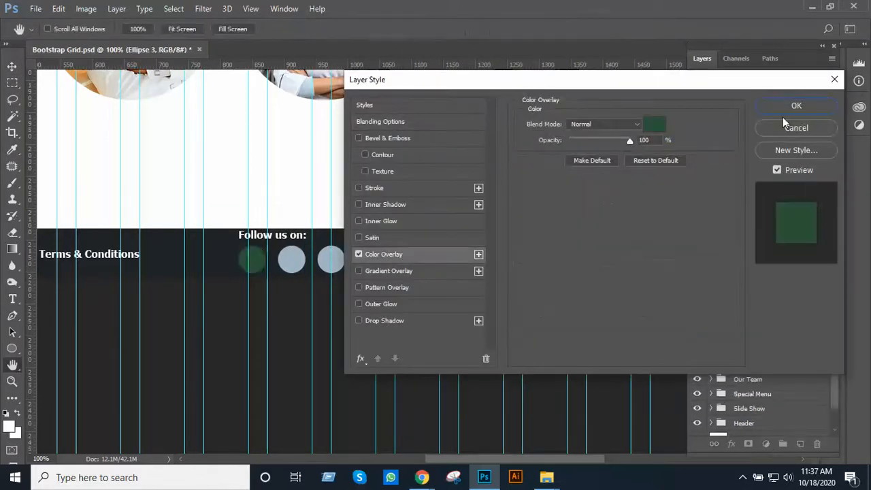
pyautogui.click(795, 128)
# Examine the spacing of the circles and text in the footer bar up close, and the whole page layout
pyautogui.scroll(-2, 410, 218)
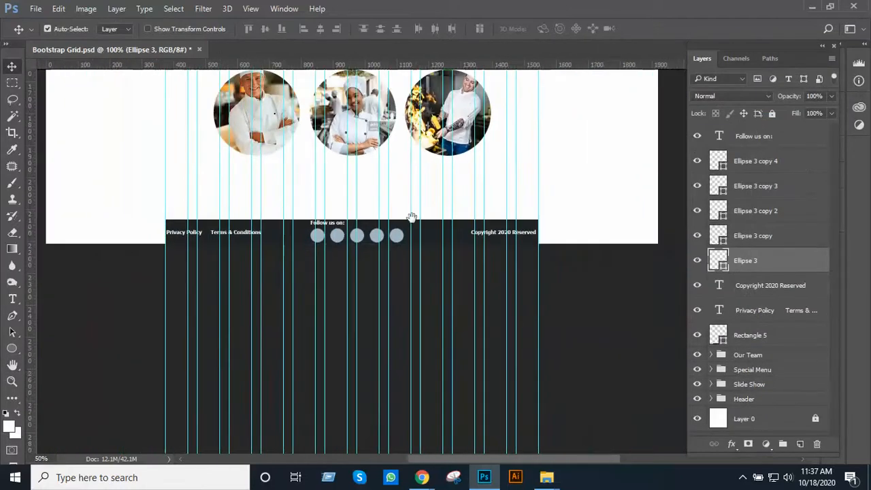
pyautogui.moveTo(413, 228); pyautogui.dragTo(423, 278)
pyautogui.click(577, 287)
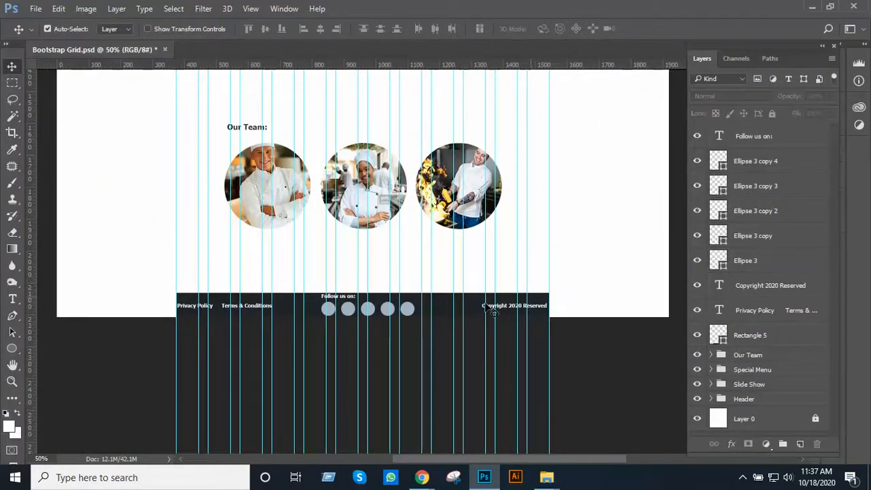
pyautogui.click(370, 307)
pyautogui.click(365, 307)
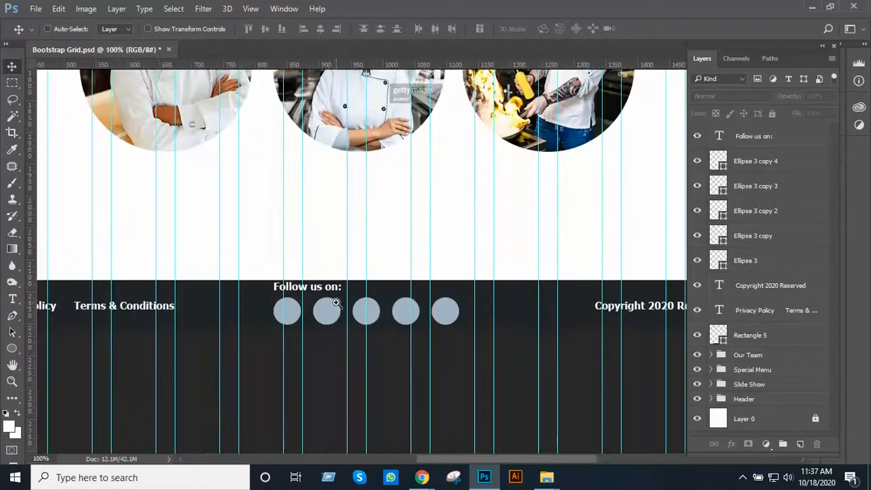
pyautogui.click(336, 302)
pyautogui.click(336, 302)
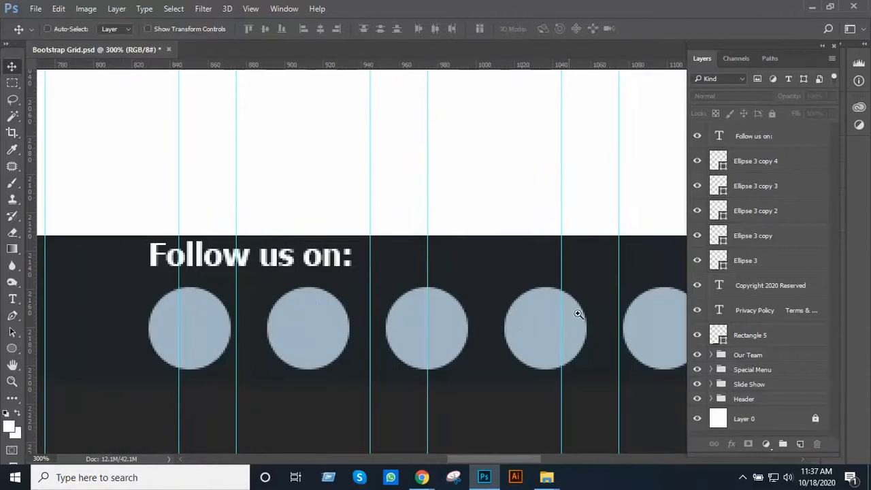
pyautogui.keyDown('alt'); pyautogui.click(431, 335); pyautogui.keyUp('alt')
pyautogui.keyDown('alt'); pyautogui.click(432, 330); pyautogui.keyUp('alt')
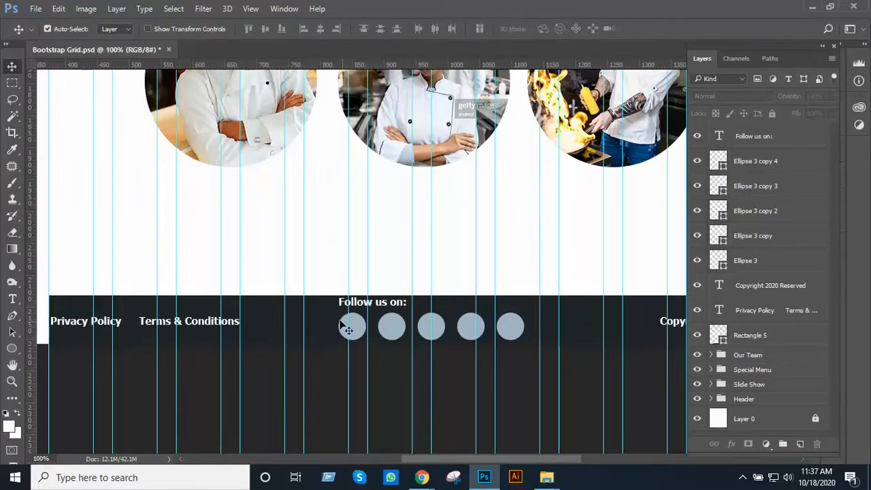
pyautogui.keyDown('ctrl'); pyautogui.keyDown('alt'); pyautogui.click(453, 309); pyautogui.keyUp('alt'); pyautogui.keyUp('ctrl')
pyautogui.keyDown('ctrl'); pyautogui.keyDown('alt'); pyautogui.click(453, 307); pyautogui.keyUp('alt'); pyautogui.keyUp('ctrl')
pyautogui.keyDown('ctrl'); pyautogui.keyDown('alt'); pyautogui.click(453, 308); pyautogui.keyUp('alt'); pyautogui.keyUp('ctrl')
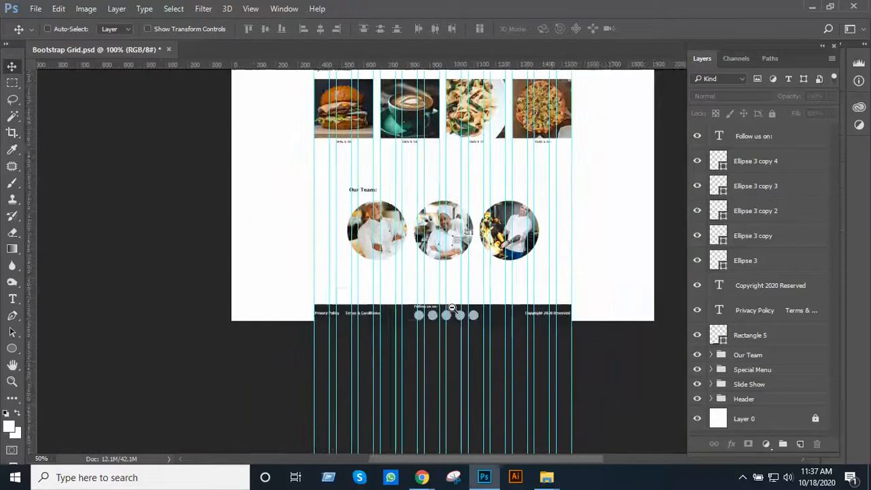
pyautogui.keyDown('ctrl'); pyautogui.keyDown('alt'); pyautogui.click(453, 308); pyautogui.keyUp('alt'); pyautogui.keyUp('ctrl')
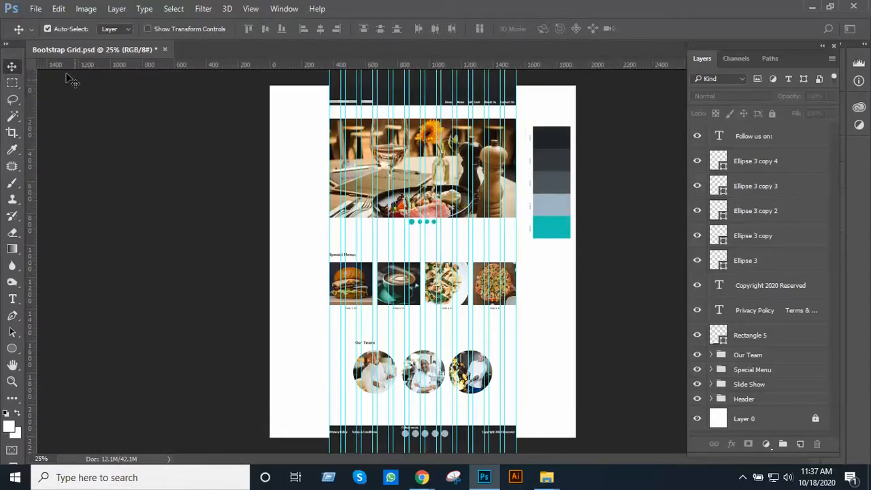
# Save the design as a new Photoshop file named Home Page in the Class 40 folder, with Maximize Compatibility on
pyautogui.click(35, 9)
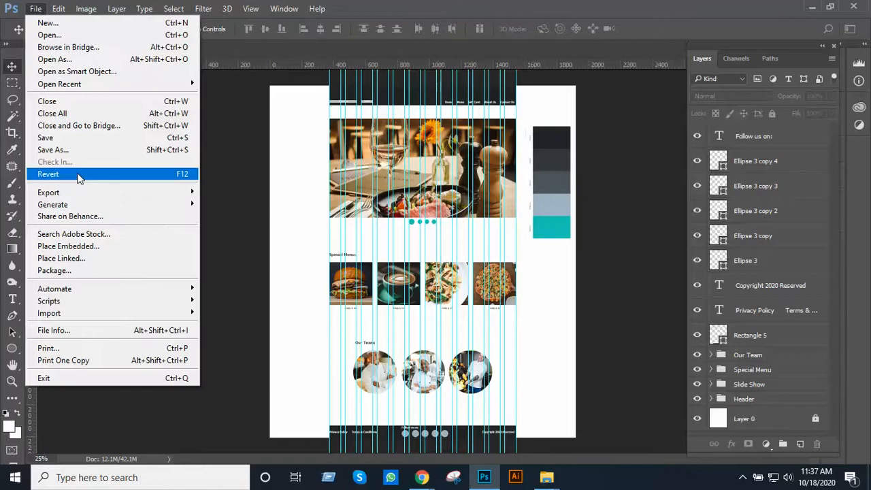
pyautogui.click(77, 150)
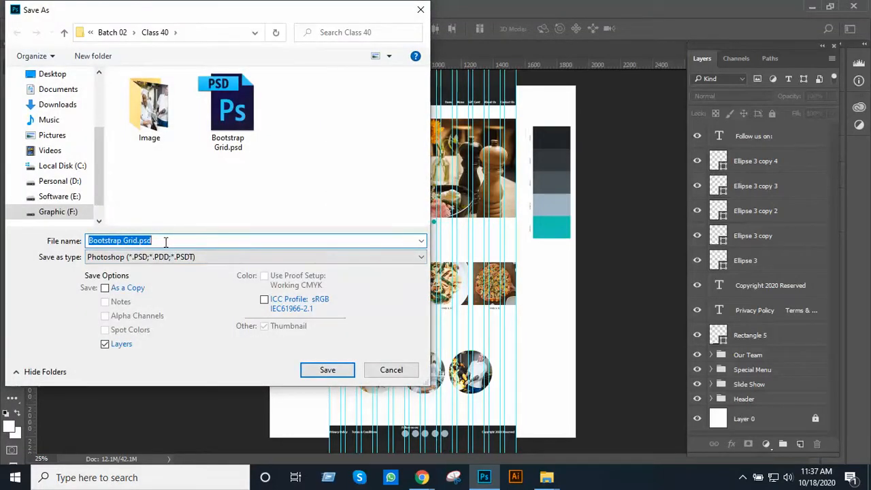
pyautogui.write('Home Page')
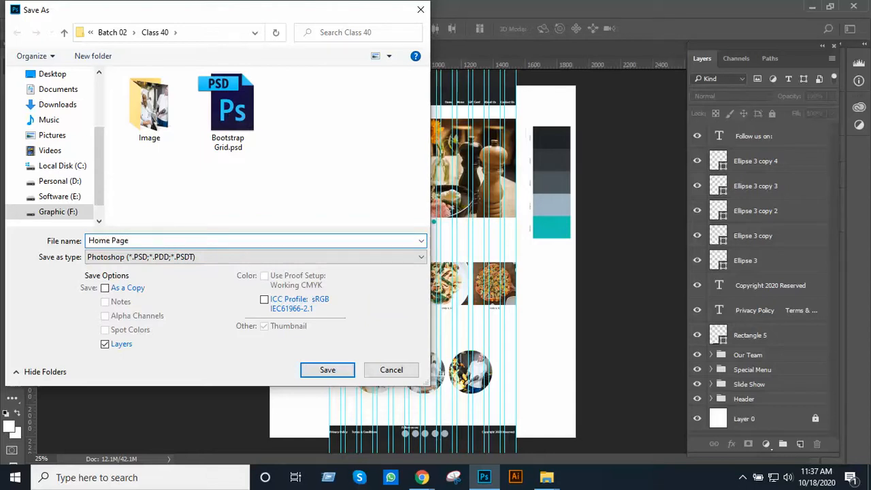
pyautogui.click(312, 373)
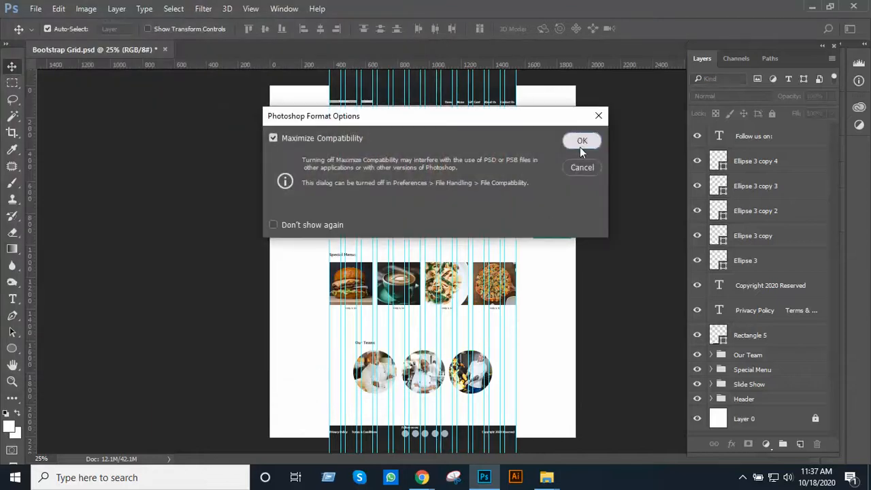
pyautogui.click(582, 143)
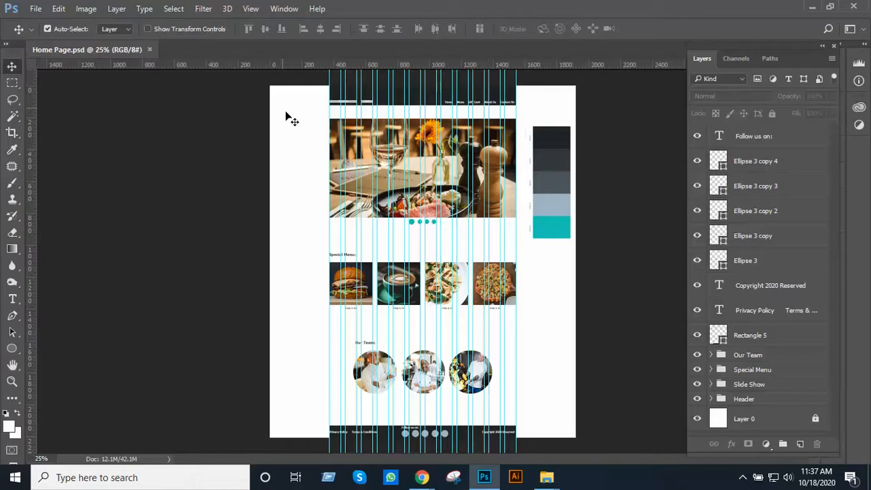
pyautogui.click(34, 9)
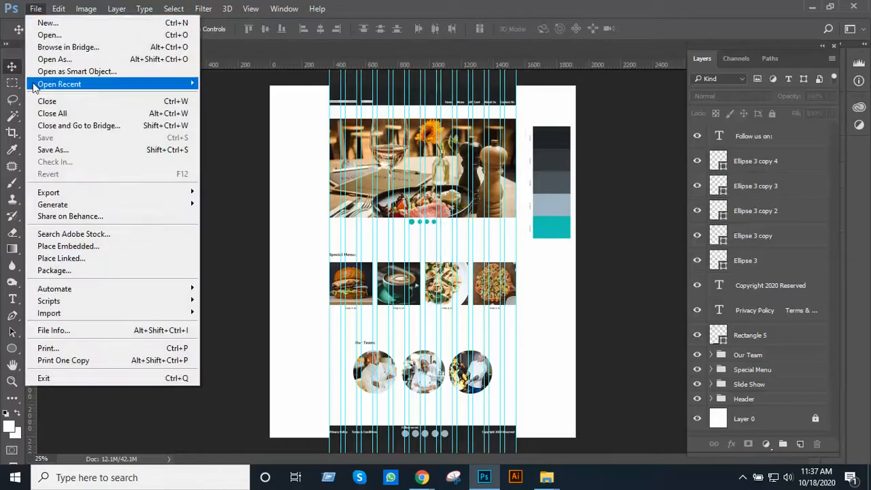
pyautogui.click(76, 150)
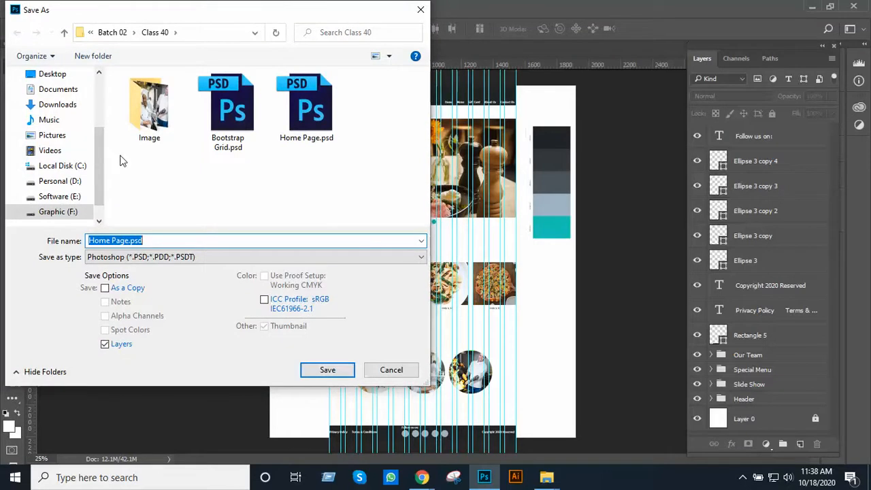
pyautogui.click(176, 258)
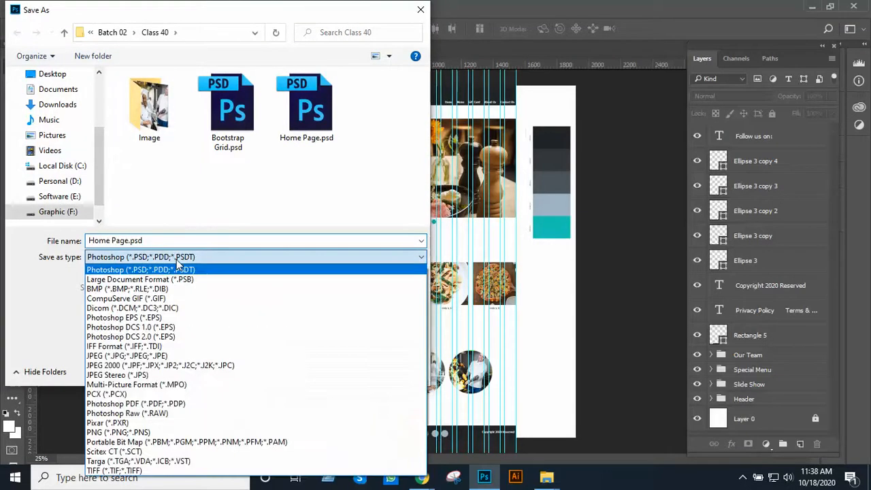
pyautogui.click(175, 355)
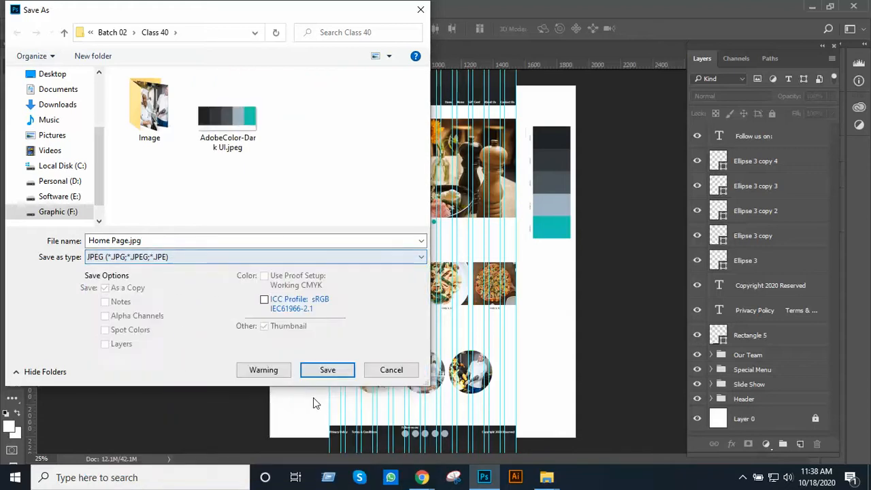
pyautogui.click(328, 370)
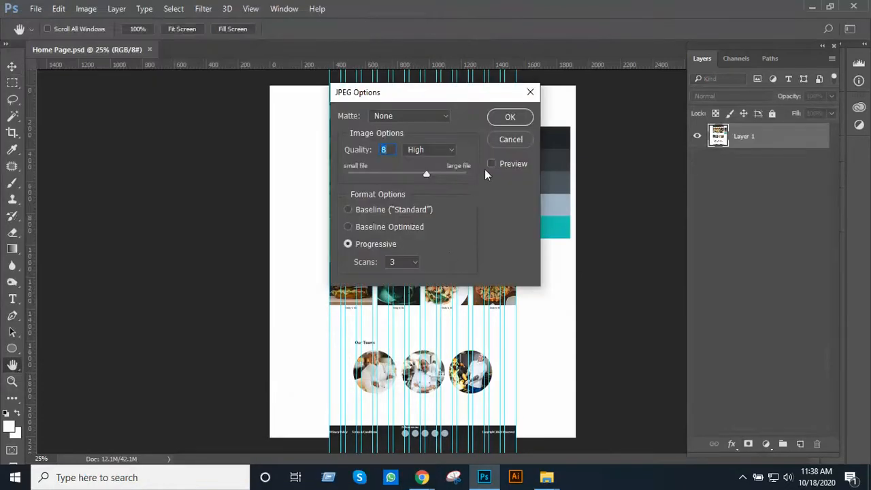
pyautogui.click(510, 117)
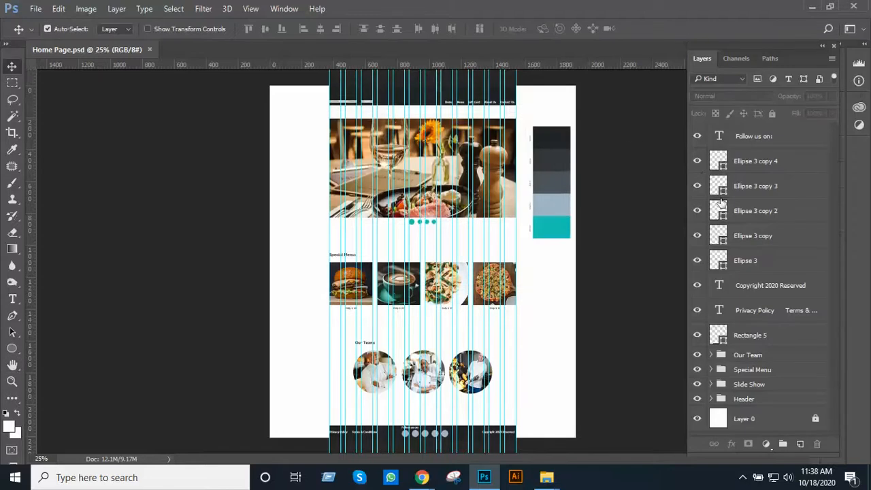
# Group the "Follow us on:" text, the five circles, the copyright and Privacy Policy texts and the Rectangle 5 bar together
pyautogui.click(772, 139)
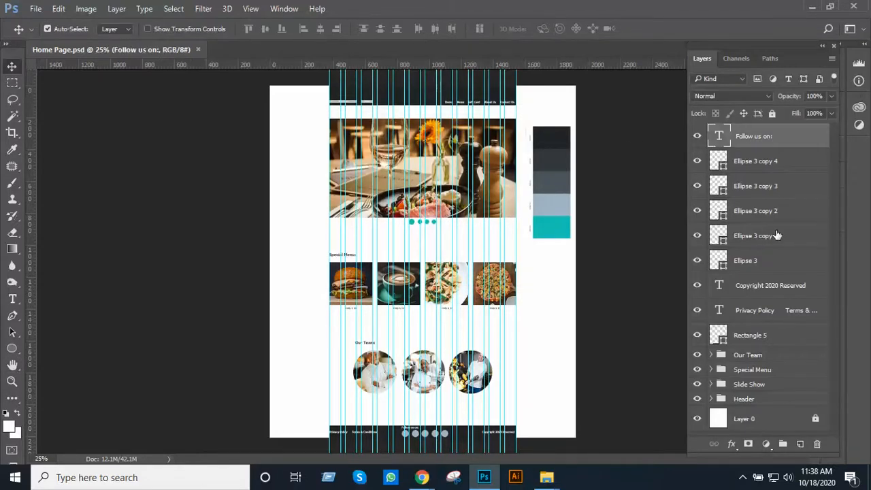
pyautogui.keyDown('shift'); pyautogui.click(783, 311); pyautogui.keyUp('shift')
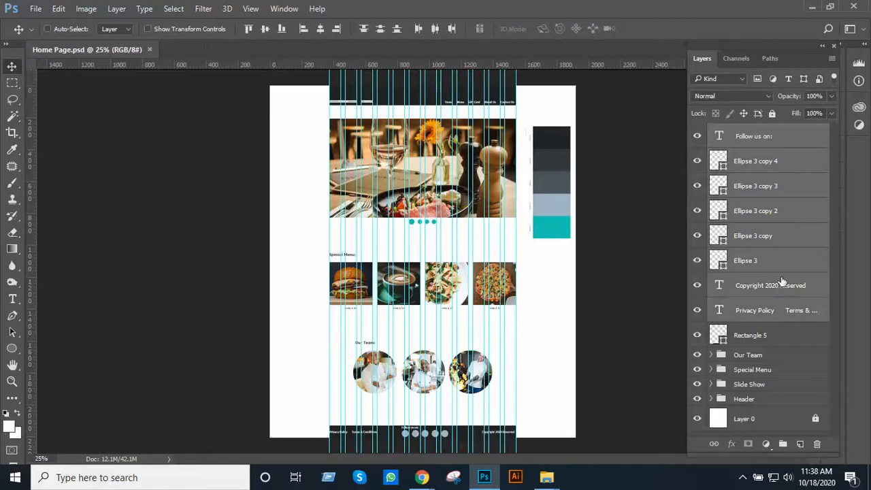
pyautogui.hotkey('ctrl', 'g')
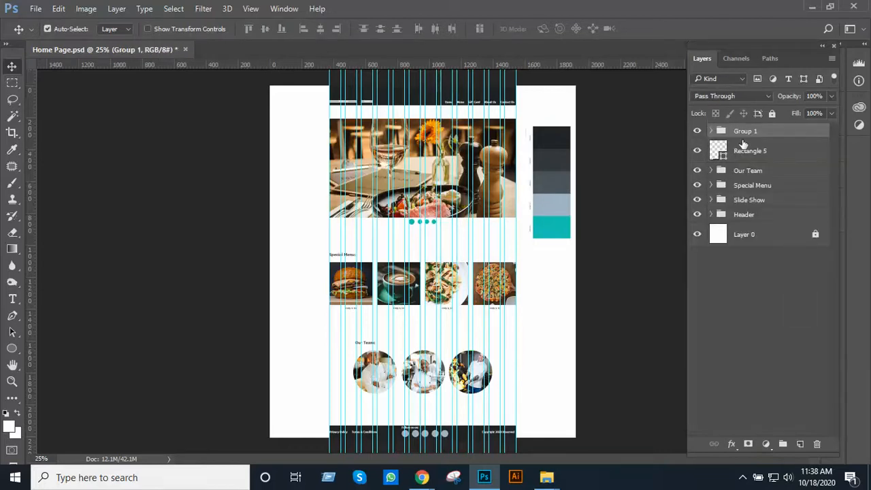
pyautogui.hotkey('ctrl', 'z')
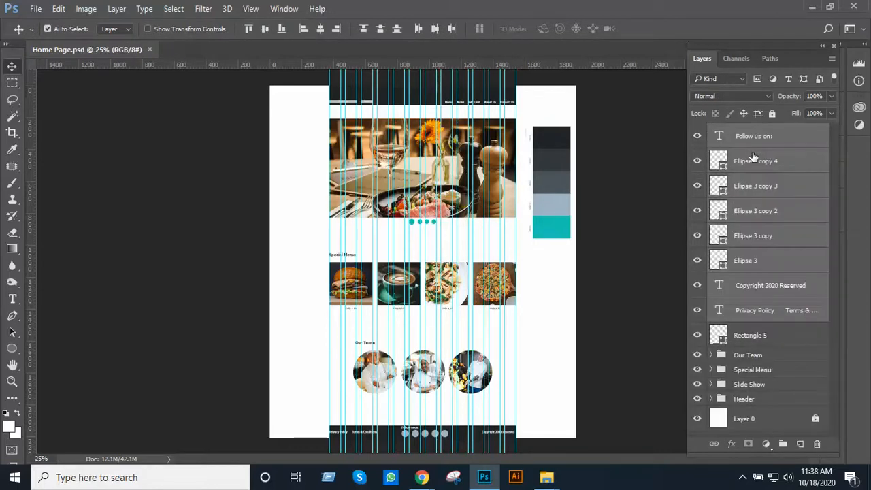
pyautogui.click(697, 336)
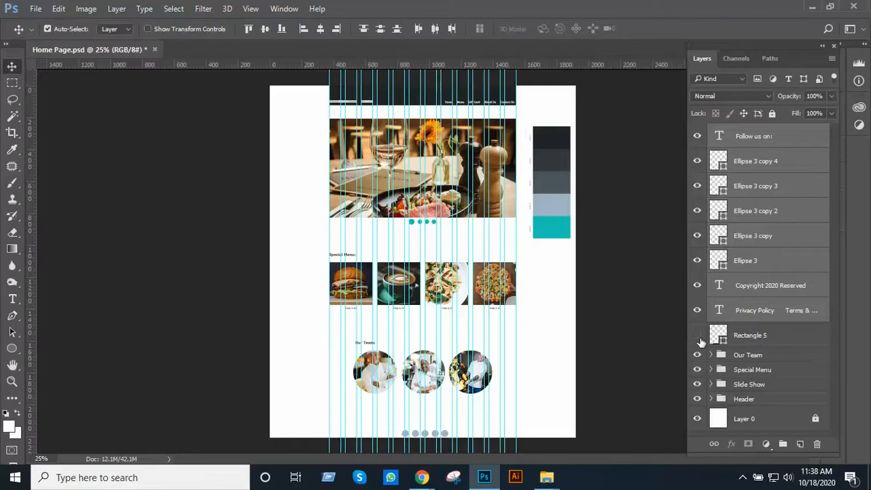
pyautogui.click(698, 336)
pyautogui.keyDown('shift'); pyautogui.click(762, 336); pyautogui.keyUp('shift')
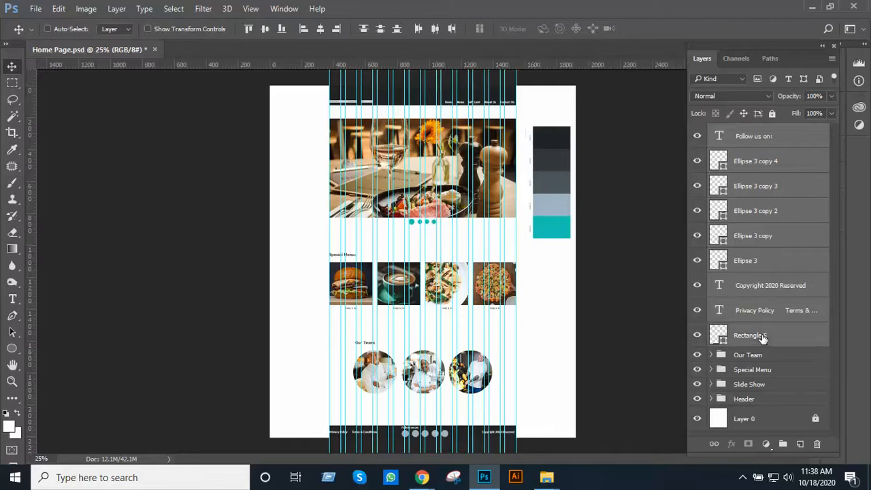
pyautogui.hotkey('ctrl', 'g')
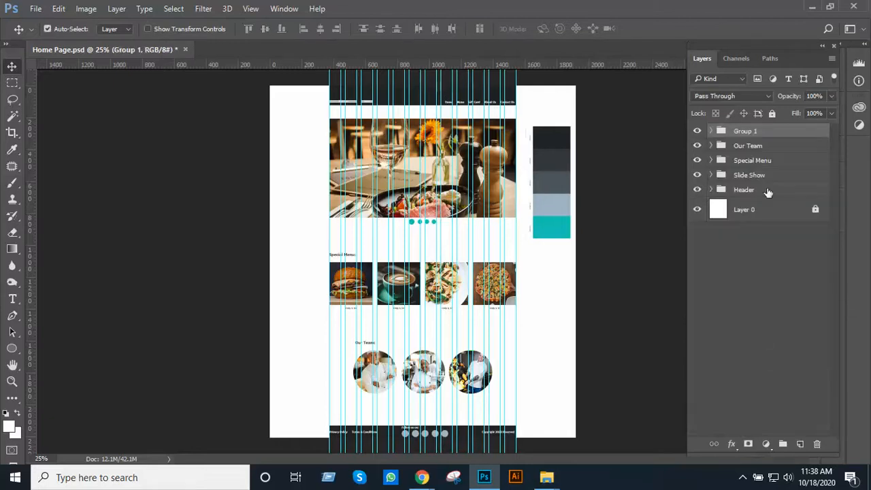
# Rename the new group of footer layers as Footer
pyautogui.doubleClick(746, 131)
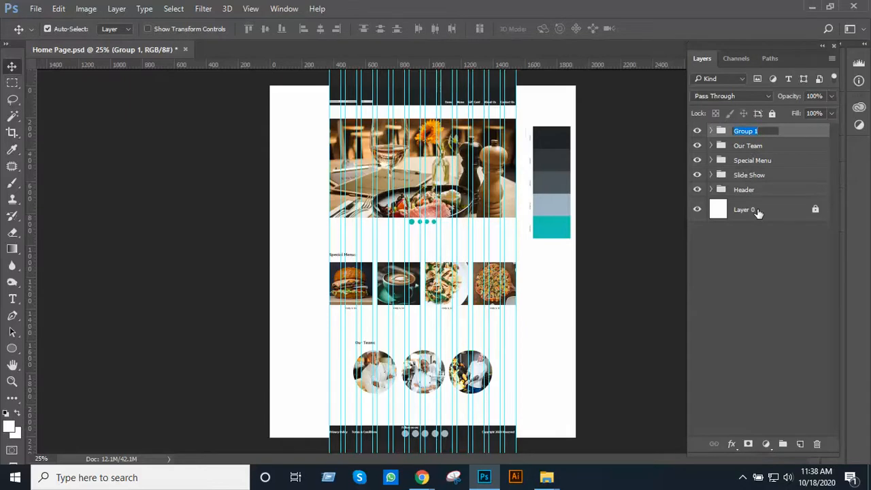
pyautogui.write('Footer')
pyautogui.press('Return')
# Move the Color palette layer out of the Header group to just above Layer 0, and hide it
pyautogui.click(553, 219)
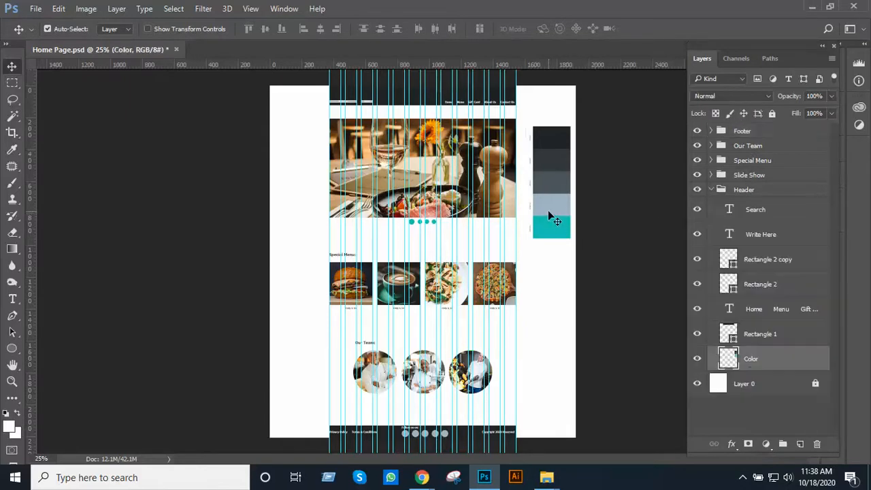
pyautogui.moveTo(767, 369); pyautogui.dragTo(772, 389)
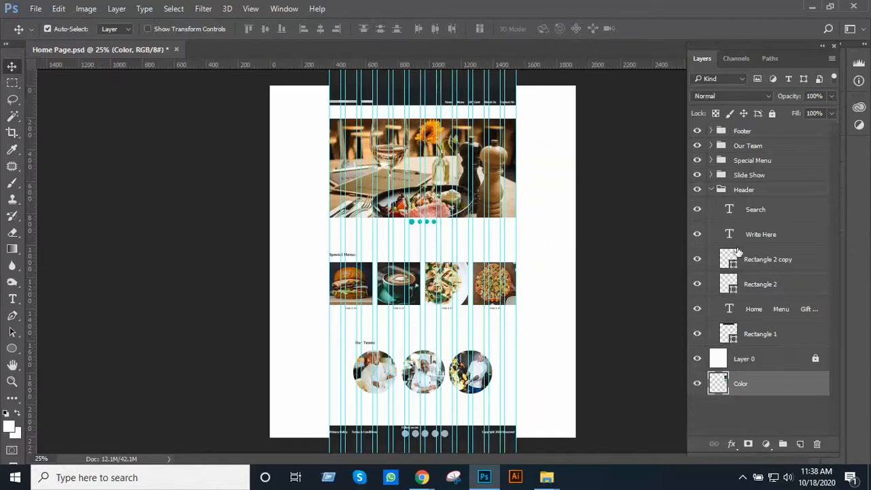
pyautogui.click(711, 191)
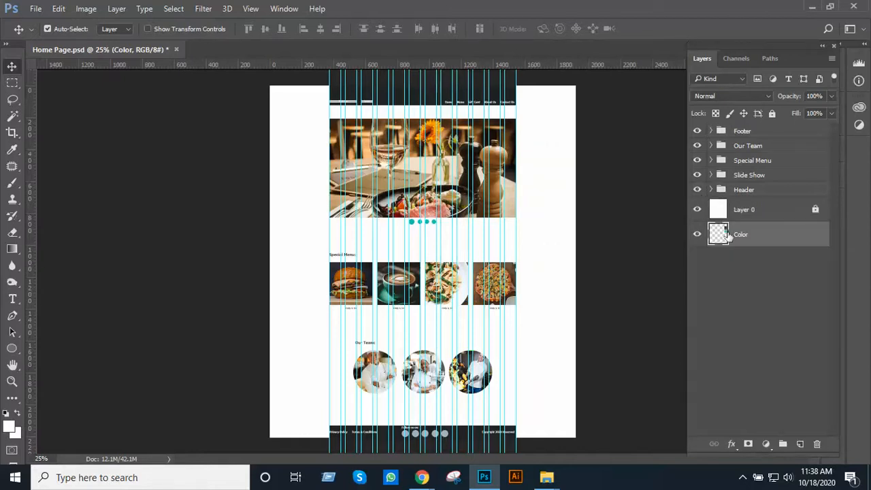
pyautogui.moveTo(735, 238); pyautogui.dragTo(741, 223)
pyautogui.click(701, 214)
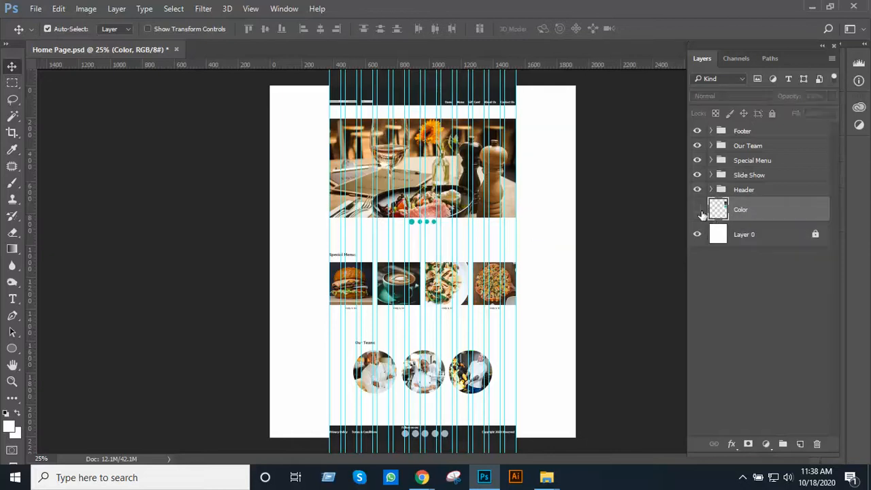
# Save the layer changes to the existing Home Page.psd file
pyautogui.keyDown('ctrl'); pyautogui.click(499, 227); pyautogui.keyUp('ctrl')
pyautogui.keyDown('alt'); pyautogui.click(499, 229); pyautogui.keyUp('alt')
pyautogui.hotkey('ctrl', 's')
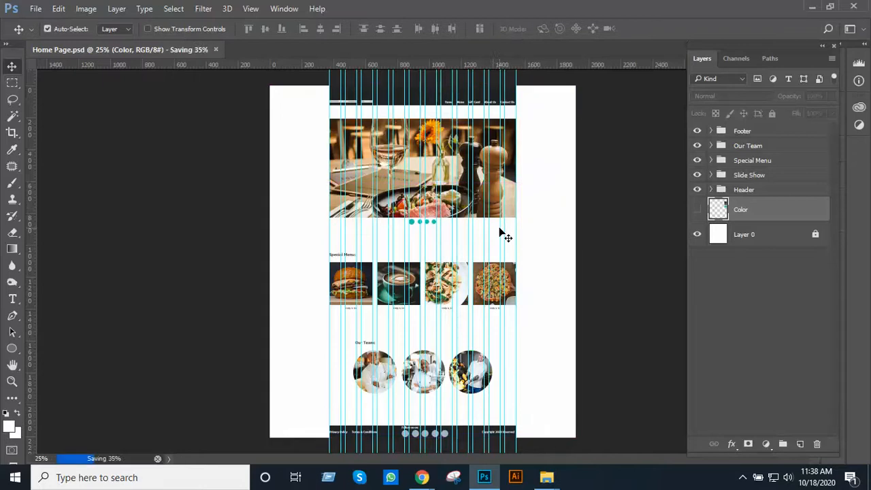
# Save a JPEG copy of the design as Home Page.jpg in the Class 40 folder, at quality 8 with the Progressive format
pyautogui.click(34, 9)
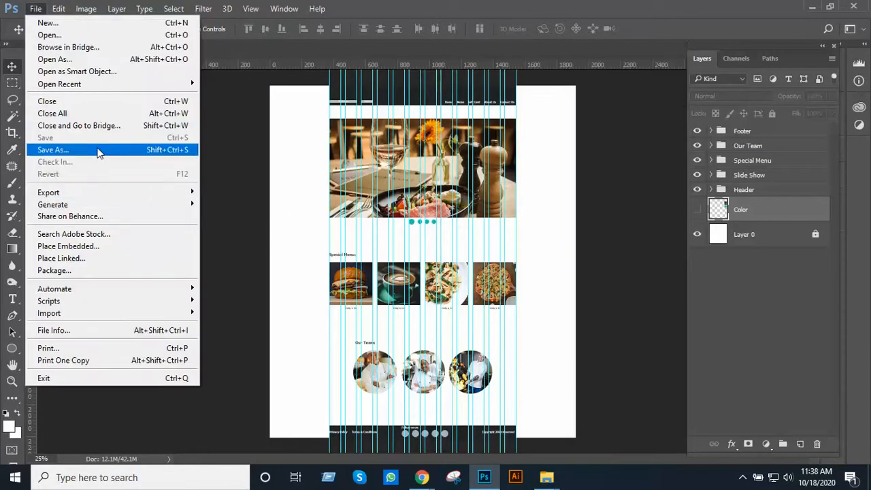
pyautogui.click(96, 150)
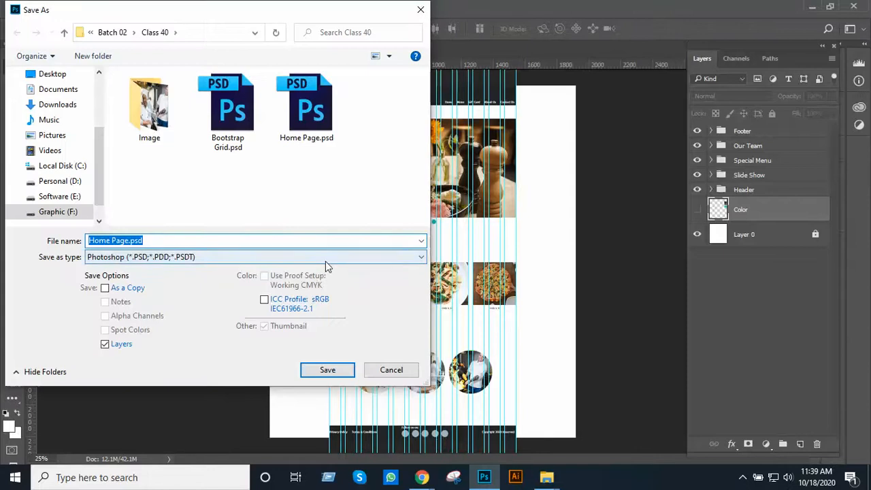
pyautogui.click(326, 260)
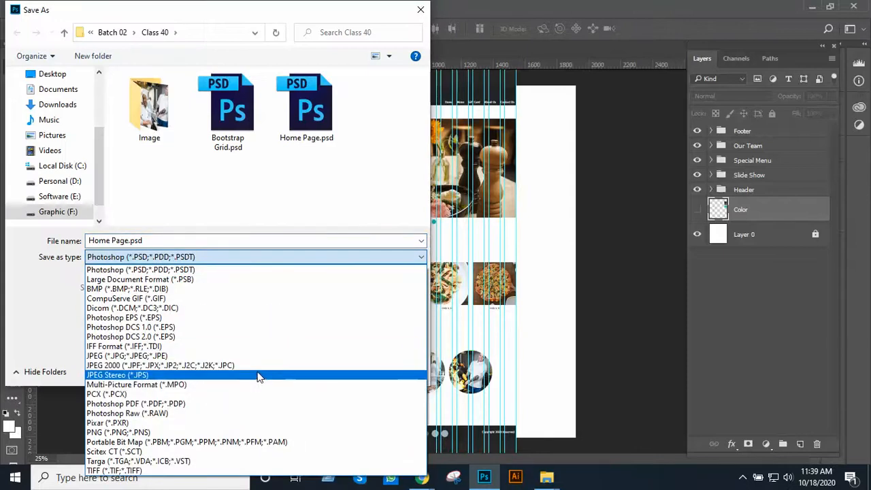
pyautogui.click(258, 356)
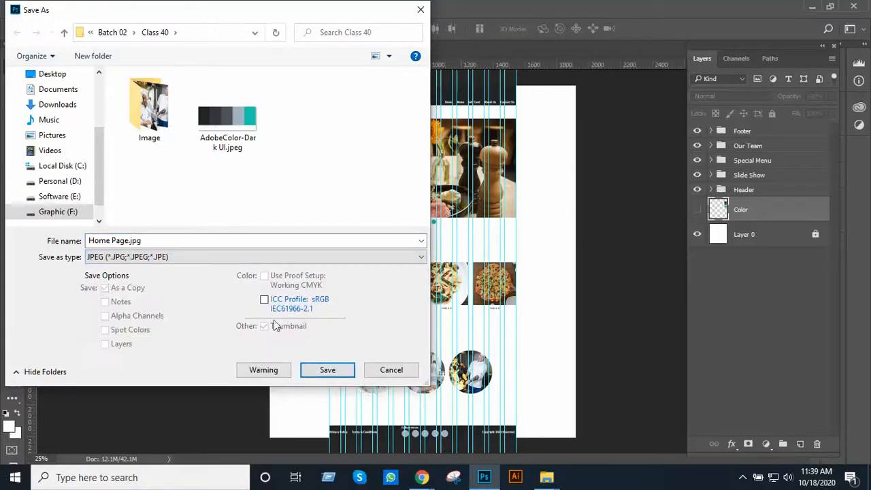
pyautogui.click(327, 370)
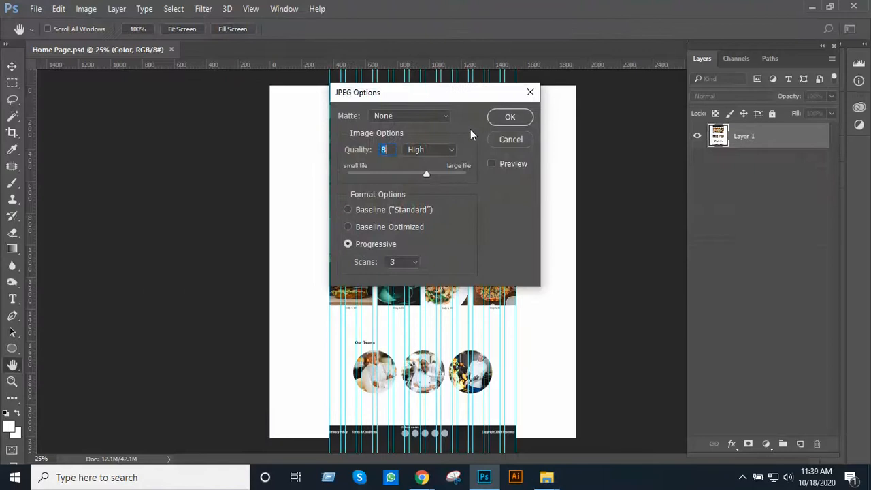
pyautogui.click(509, 117)
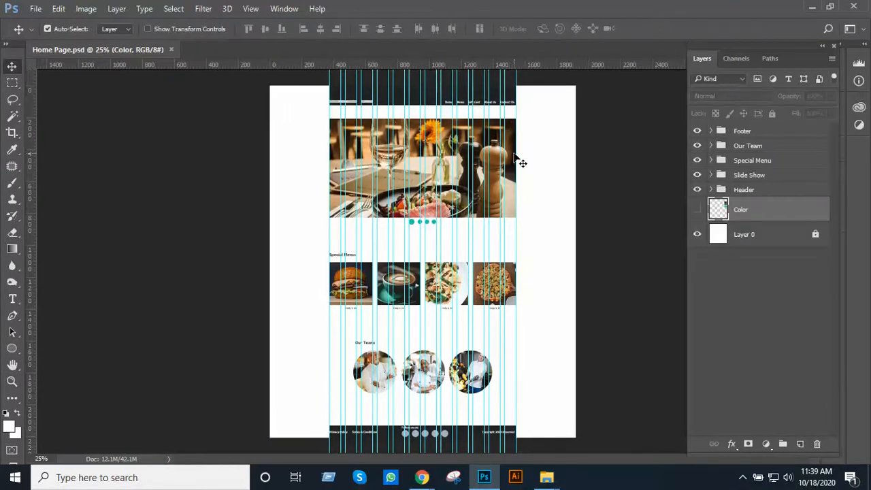
# Close the Photoshop document and open Home Page.jpg from the Class 40 folder in the Photos viewer
pyautogui.hotkey('ctrl', 'w')
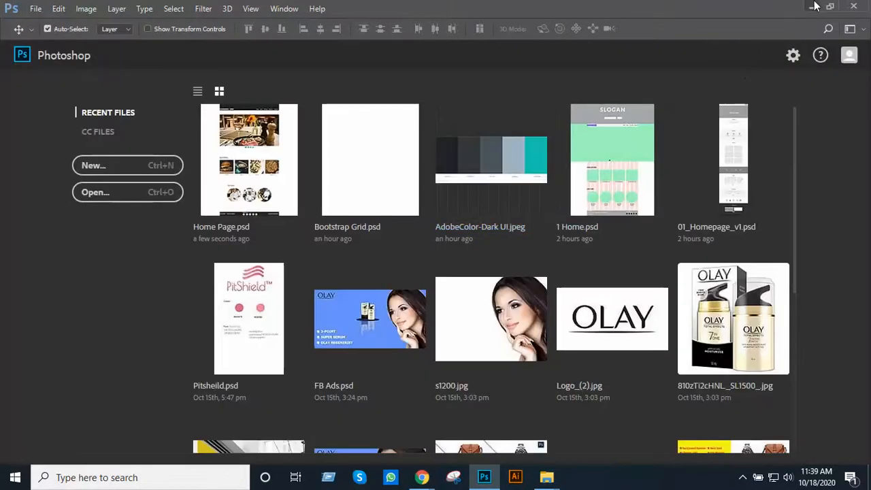
pyautogui.click(814, 6)
pyautogui.click(520, 321)
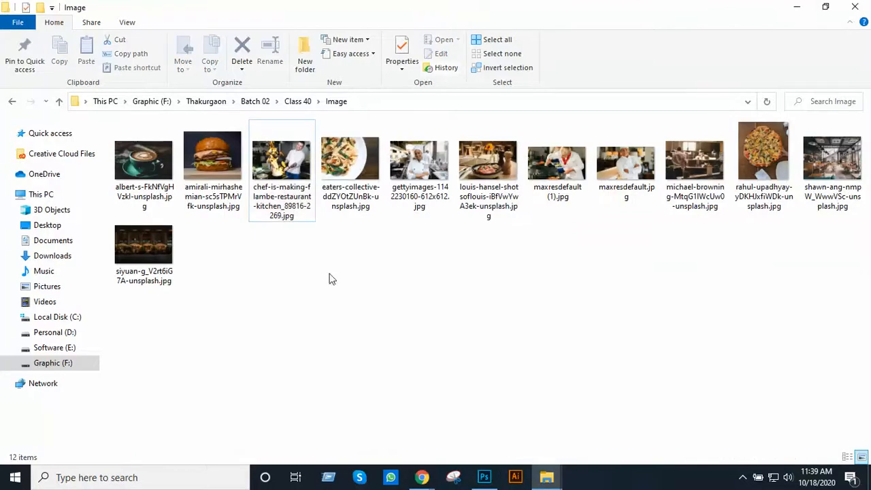
pyautogui.click(297, 263)
pyautogui.click(362, 164)
pyautogui.doubleClick(362, 161)
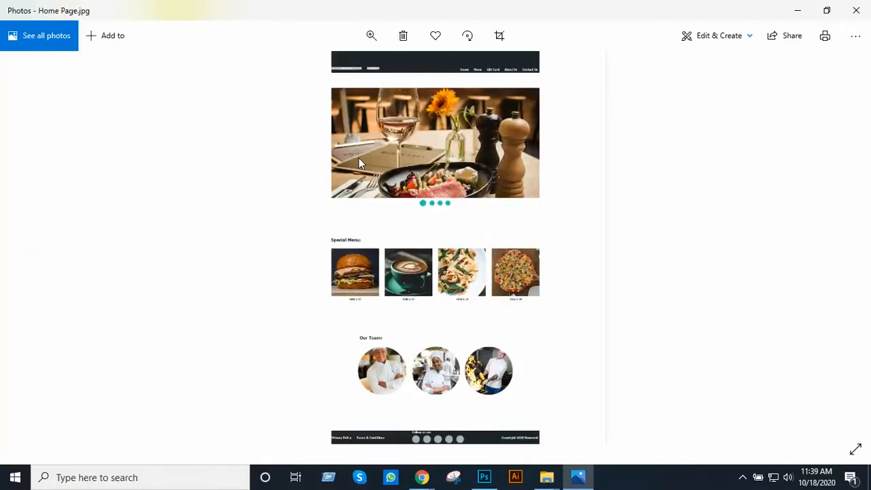
# Examine the exported home page image up close, from the header and slide show through the menu and team sections to the footer
pyautogui.scroll(2, 479, 104)
pyautogui.scroll(4, 467, 108)
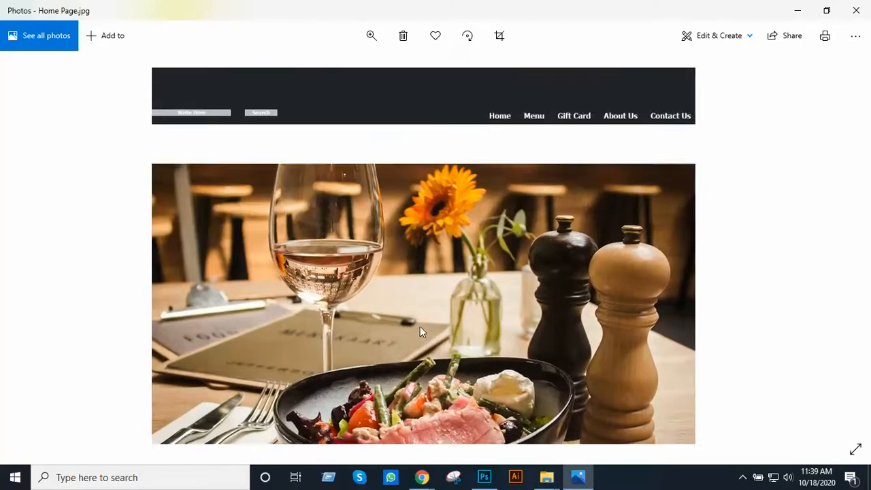
pyautogui.moveTo(420, 327); pyautogui.dragTo(417, 224)
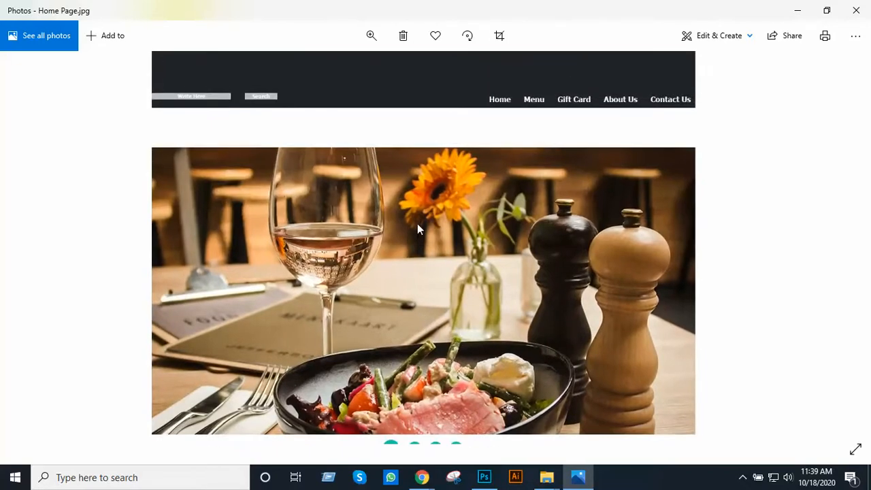
pyautogui.scroll(1, 411, 221)
pyautogui.scroll(-1, 411, 222)
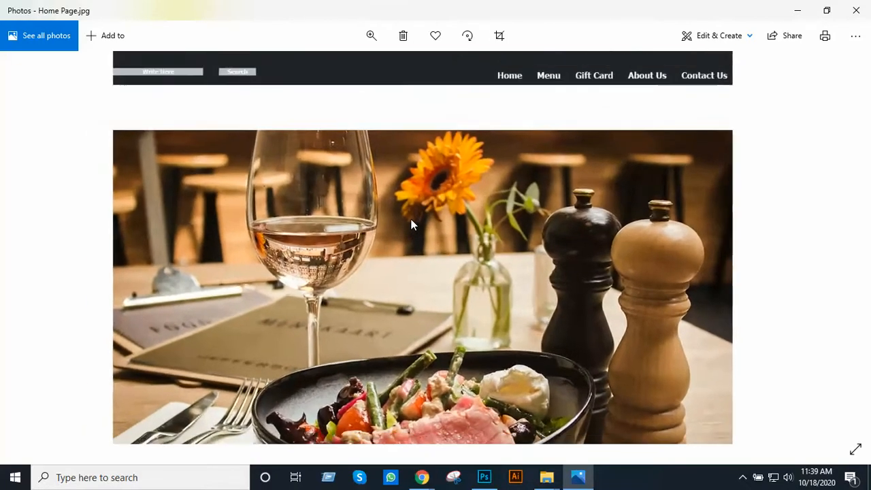
pyautogui.scroll(-1, 411, 222)
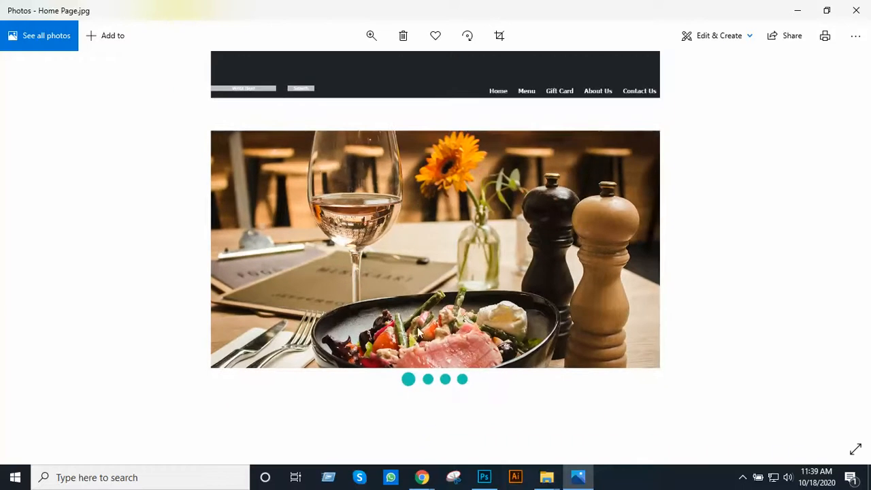
pyautogui.moveTo(420, 332); pyautogui.dragTo(434, 200)
pyautogui.moveTo(451, 317); pyautogui.dragTo(456, 203)
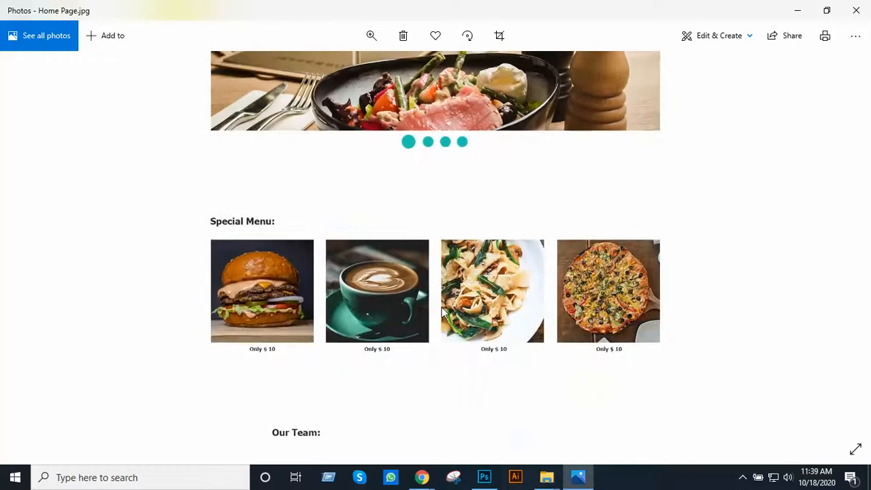
pyautogui.moveTo(458, 381); pyautogui.dragTo(461, 204)
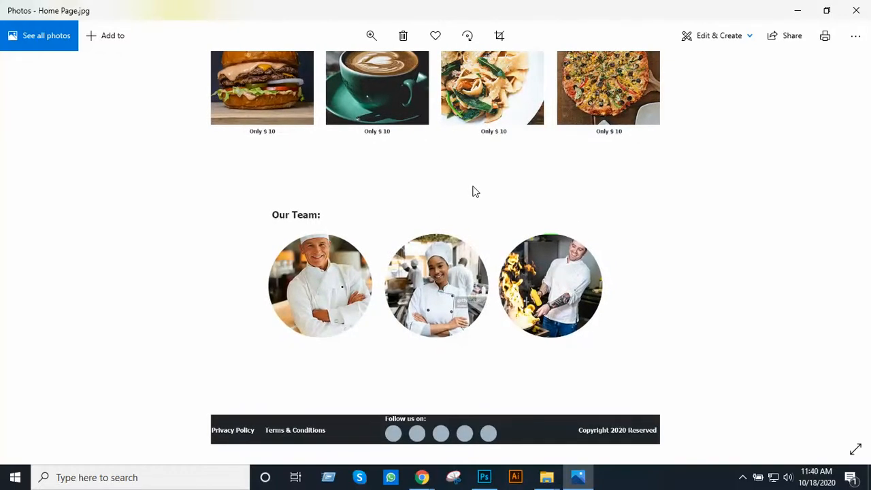
pyautogui.moveTo(472, 192)
pyautogui.mouseDown()
pyautogui.moveTo(460, 239)
pyautogui.moveTo(468, 333)
pyautogui.mouseUp()
pyautogui.moveTo(471, 209); pyautogui.dragTo(455, 276)
pyautogui.moveTo(436, 198)
pyautogui.mouseDown()
pyautogui.moveTo(432, 300)
pyautogui.moveTo(430, 287)
pyautogui.mouseUp()
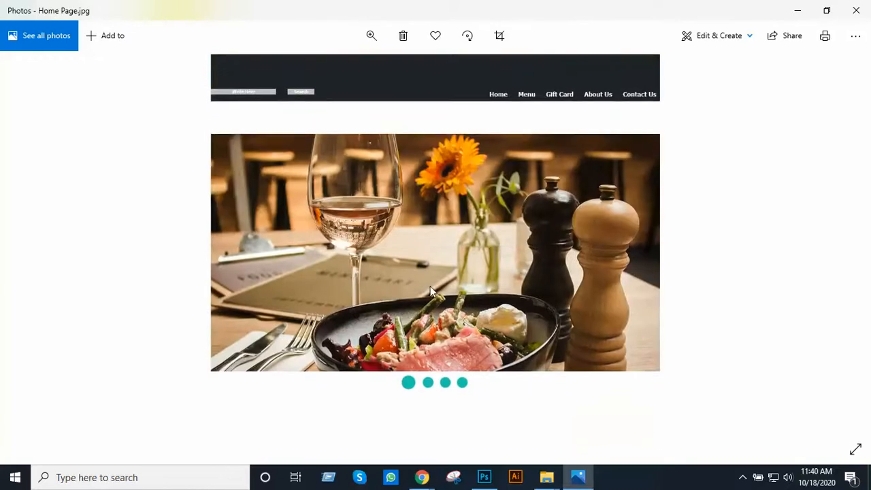
# Look over the slide show and menu sections, close the exported image, and reopen Home Page.jpg from the Class 40 folder
pyautogui.moveTo(436, 212)
pyautogui.mouseDown()
pyautogui.moveTo(436, 292)
pyautogui.moveTo(430, 201)
pyautogui.mouseUp()
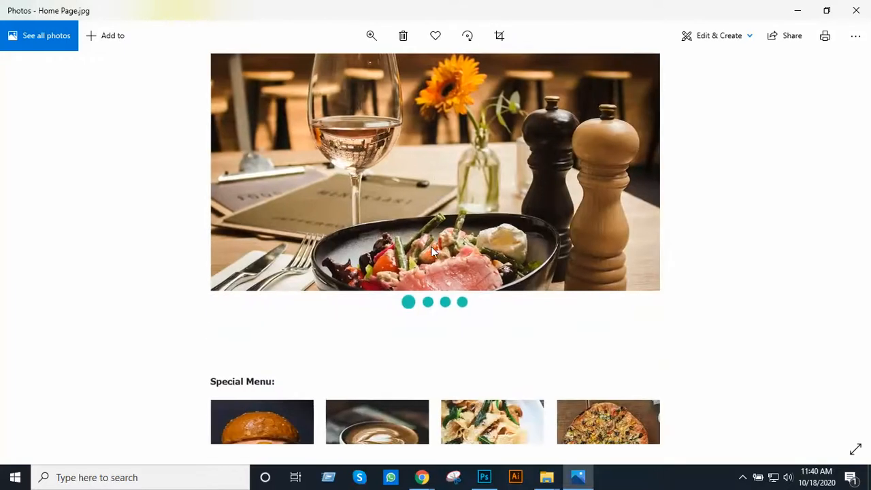
pyautogui.moveTo(431, 252); pyautogui.dragTo(446, 191)
pyautogui.moveTo(450, 226); pyautogui.dragTo(485, 170)
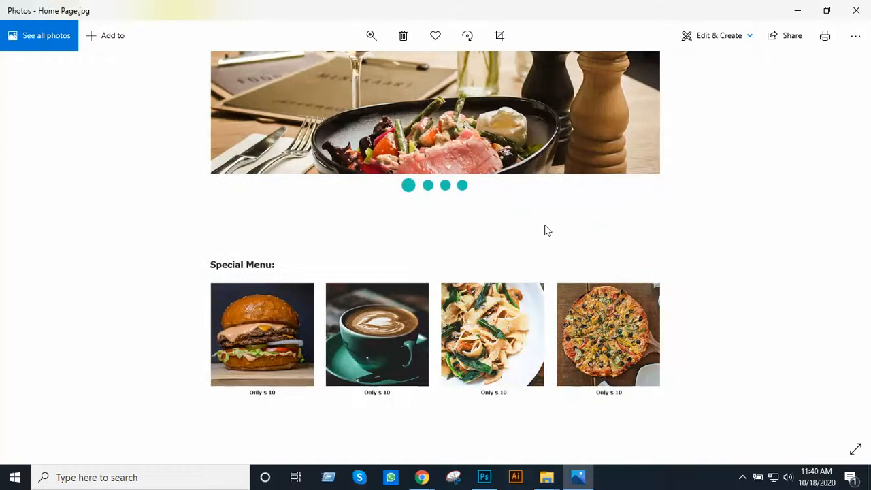
pyautogui.click(856, 11)
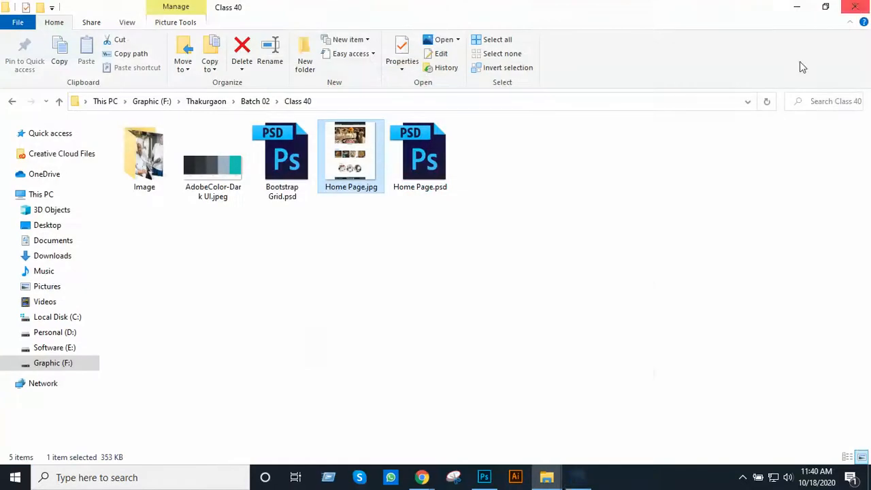
pyautogui.doubleClick(353, 166)
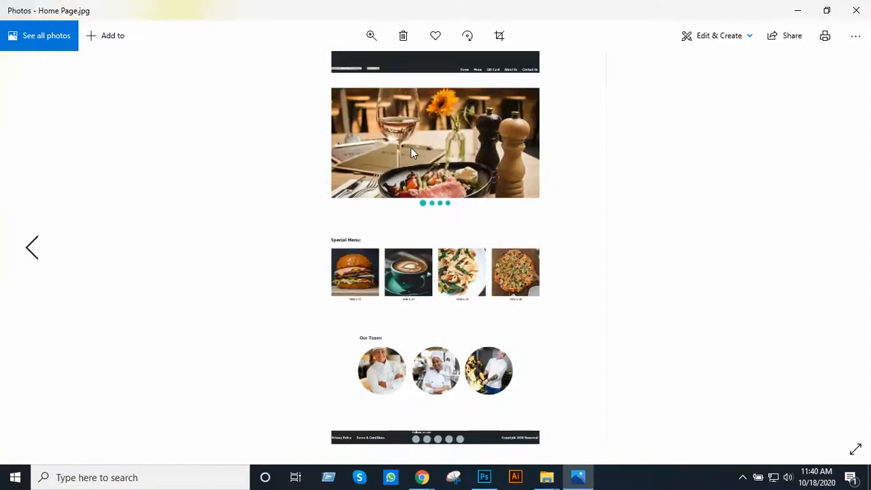
# Examine the reopened home page image up close, from the header down to the footer and back up to the header
pyautogui.scroll(5, 453, 147)
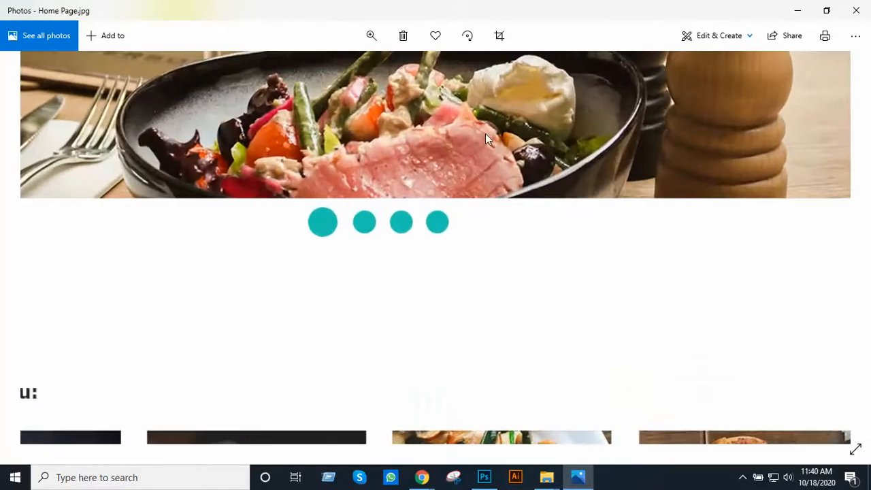
pyautogui.moveTo(485, 135); pyautogui.dragTo(450, 317)
pyautogui.moveTo(482, 77); pyautogui.dragTo(492, 412)
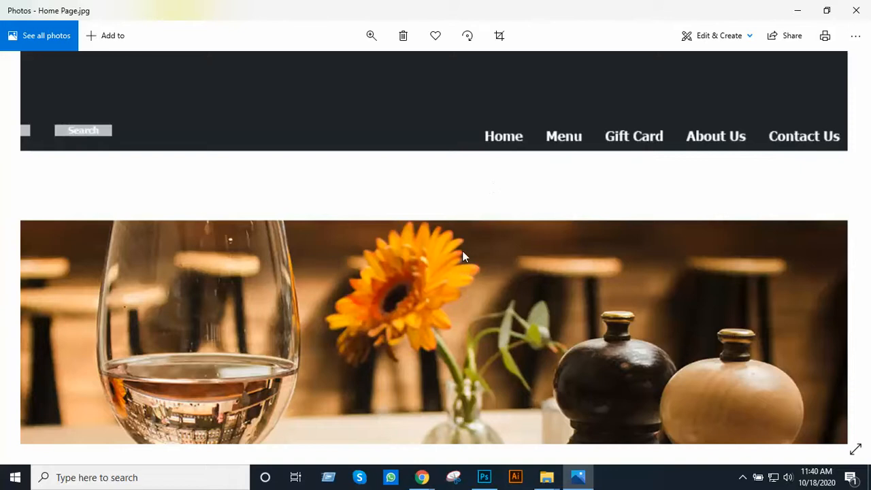
pyautogui.scroll(-5, 457, 262)
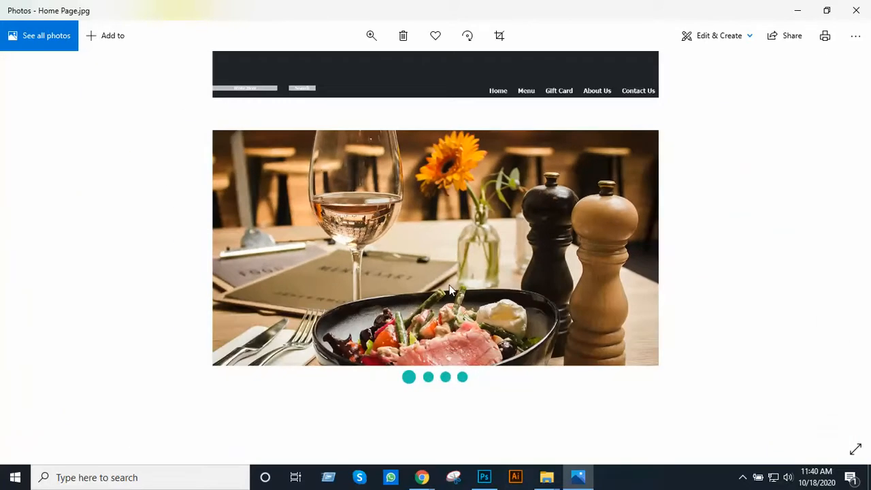
pyautogui.scroll(-3, 449, 289)
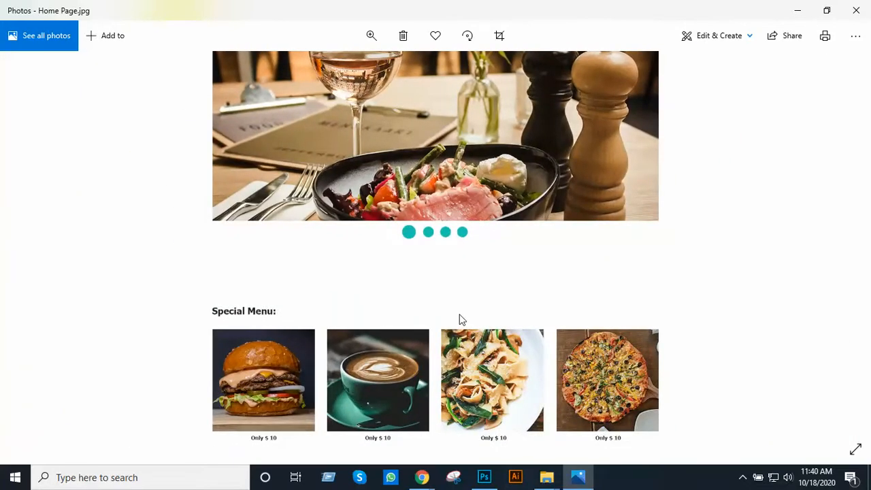
pyautogui.scroll(-2, 460, 320)
pyautogui.scroll(5, 481, 212)
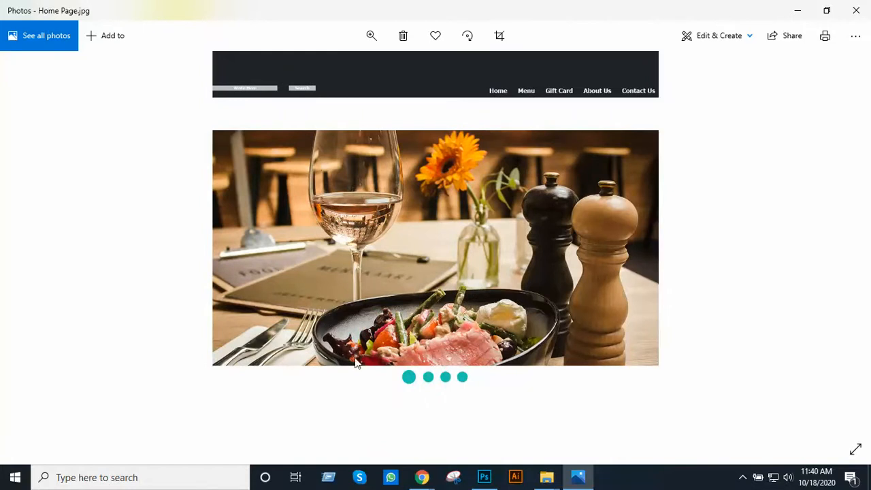
pyautogui.scroll(-1, 406, 235)
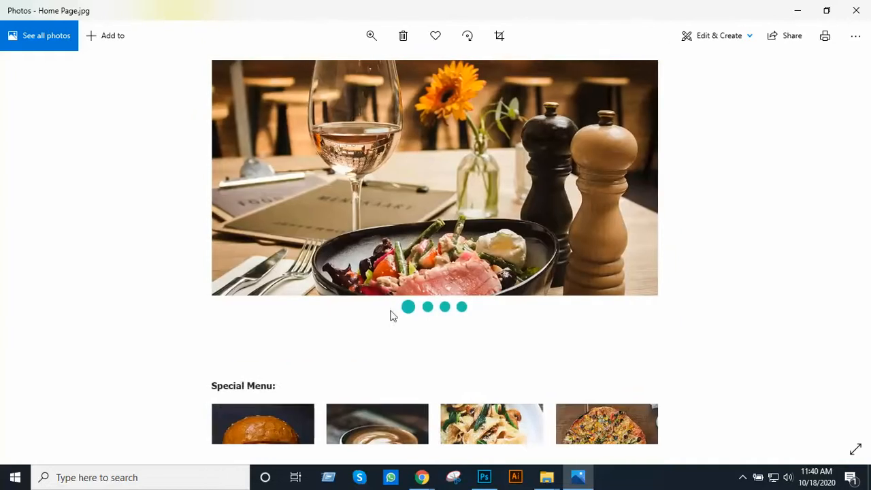
pyautogui.scroll(-3, 408, 209)
pyautogui.scroll(-2, 441, 318)
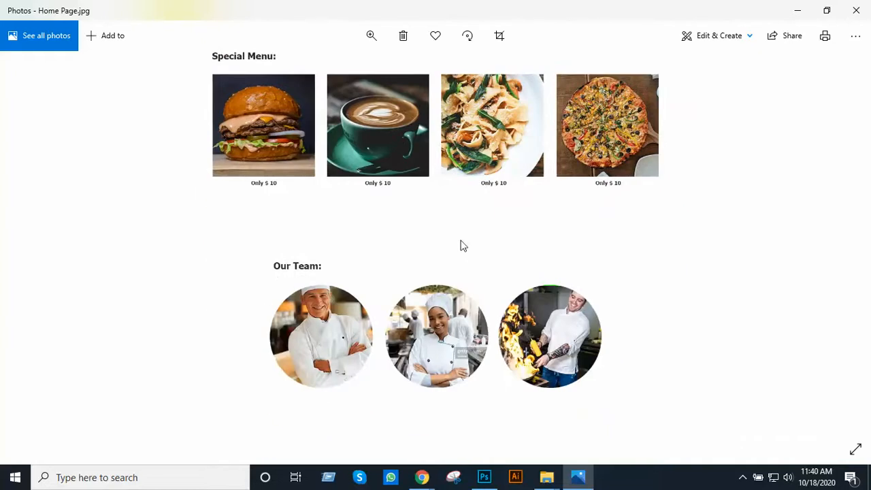
pyautogui.scroll(-1, 442, 188)
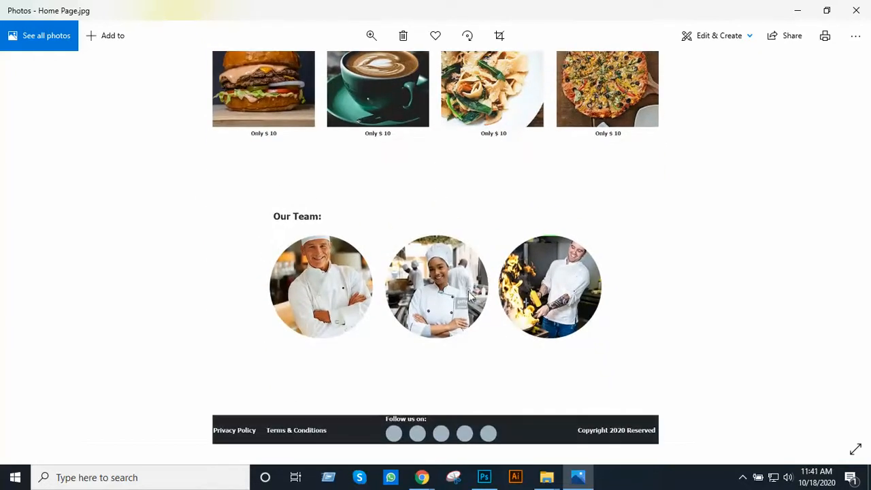
pyautogui.moveTo(468, 291); pyautogui.dragTo(461, 257)
pyautogui.scroll(1, 506, 183)
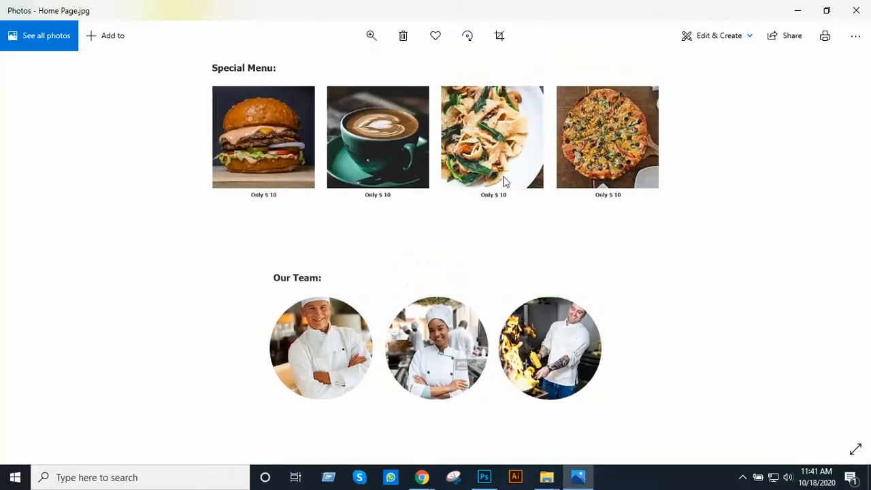
pyautogui.scroll(6, 504, 181)
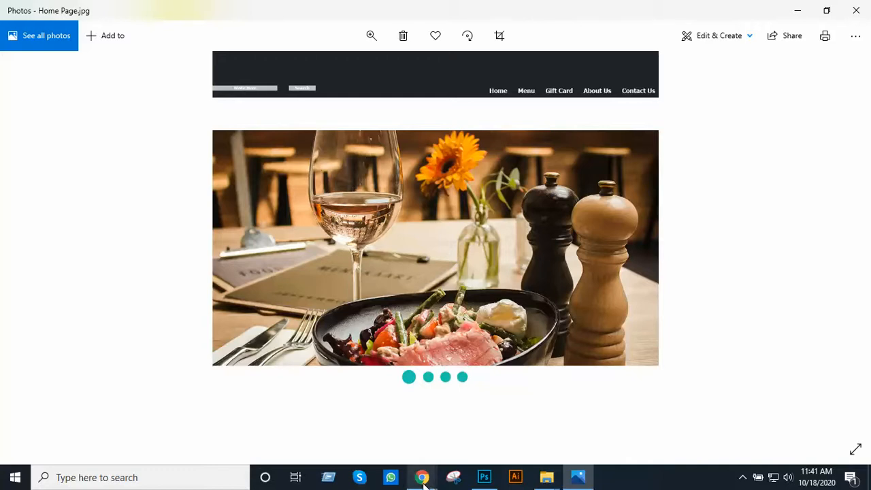
# Switch to the Google Meet live class in Chrome, briefly bring up Photoshop's start screen, and return to the meeting
pyautogui.moveTo(422, 477)
pyautogui.click(354, 408)
pyautogui.click(409, 10)
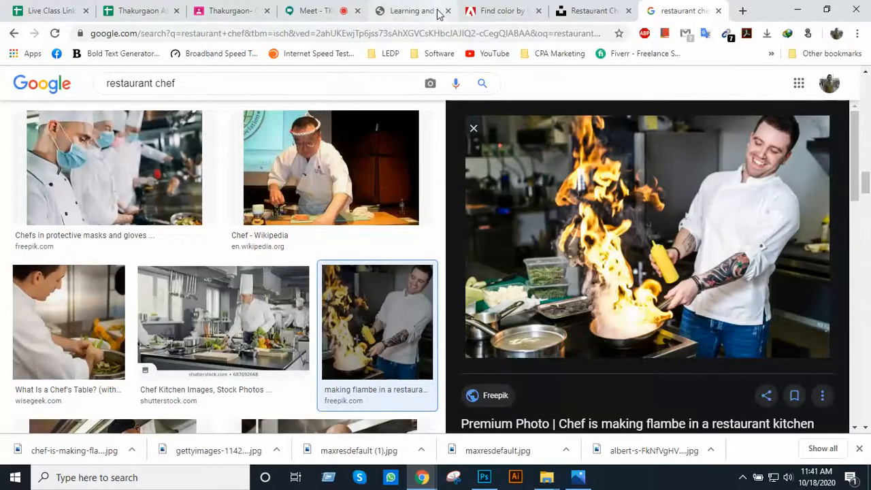
pyautogui.click(337, 7)
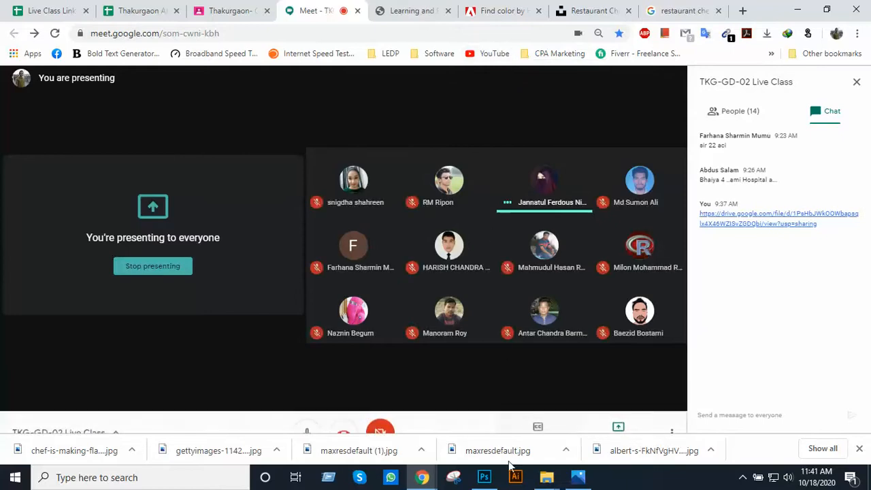
pyautogui.click(484, 477)
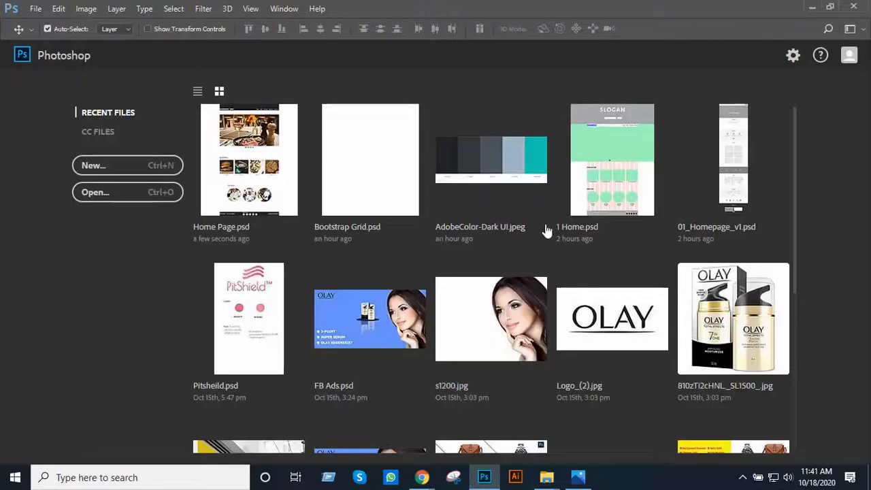
pyautogui.click(810, 7)
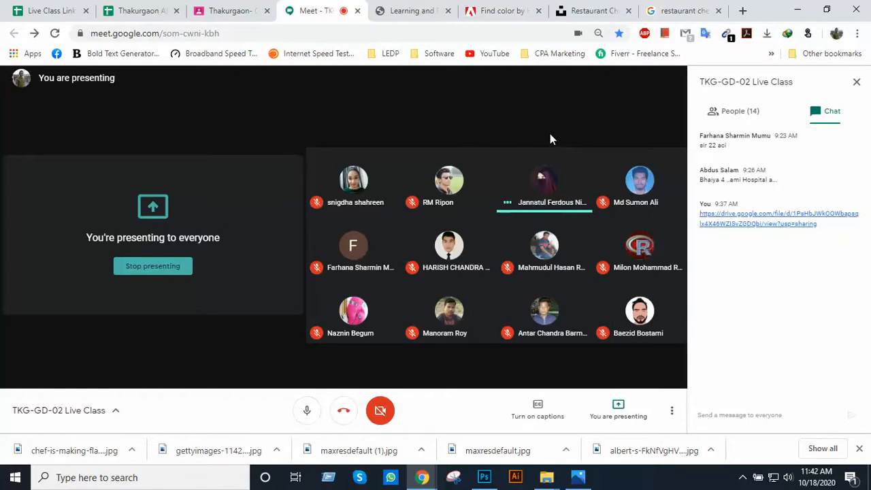
# Open Home Page.psd from the Class 40 folder in Photoshop
pyautogui.click(549, 481)
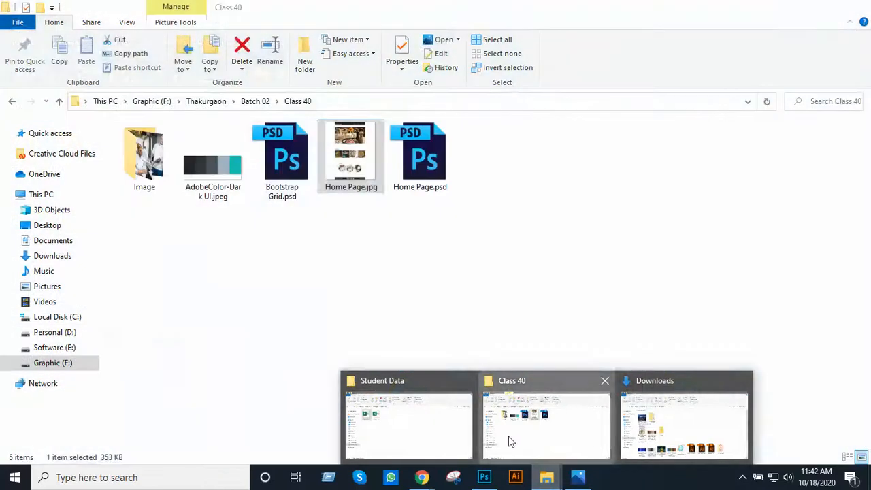
pyautogui.click(511, 439)
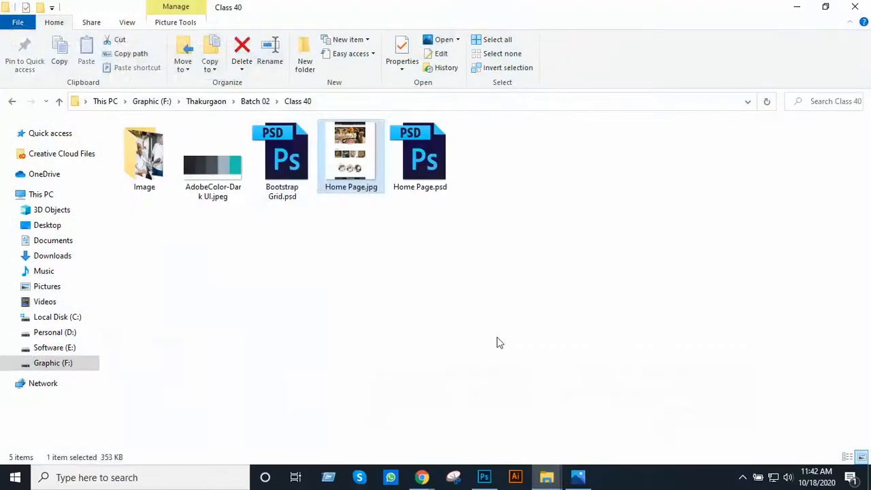
pyautogui.doubleClick(426, 165)
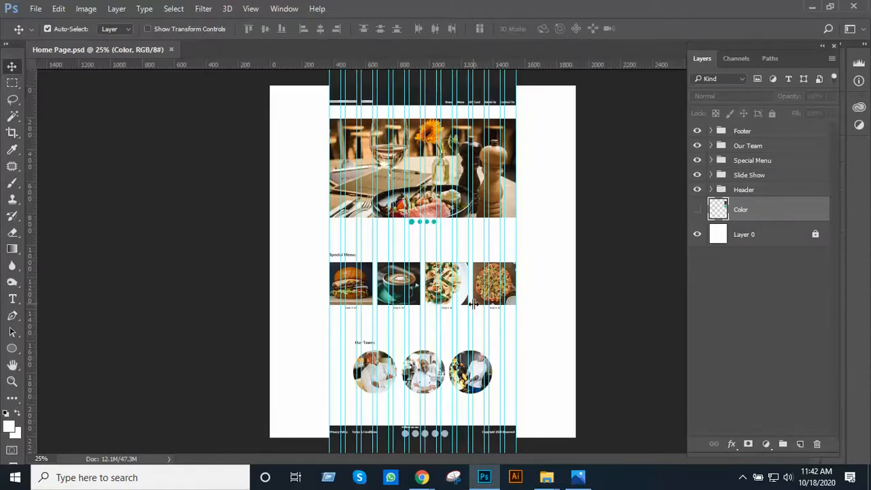
# Examine the header, slide show and Special Menu sections of the layered design, and close the document
pyautogui.keyDown('ctrl'); pyautogui.click(475, 264); pyautogui.keyUp('ctrl')
pyautogui.keyDown('ctrl'); pyautogui.click(474, 264); pyautogui.keyUp('ctrl')
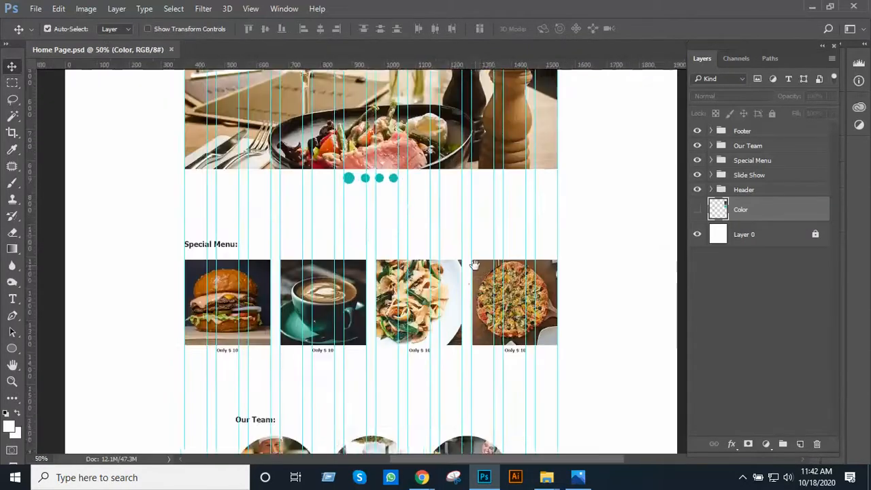
pyautogui.moveTo(472, 277); pyautogui.dragTo(466, 320)
pyautogui.moveTo(462, 247); pyautogui.dragTo(447, 352)
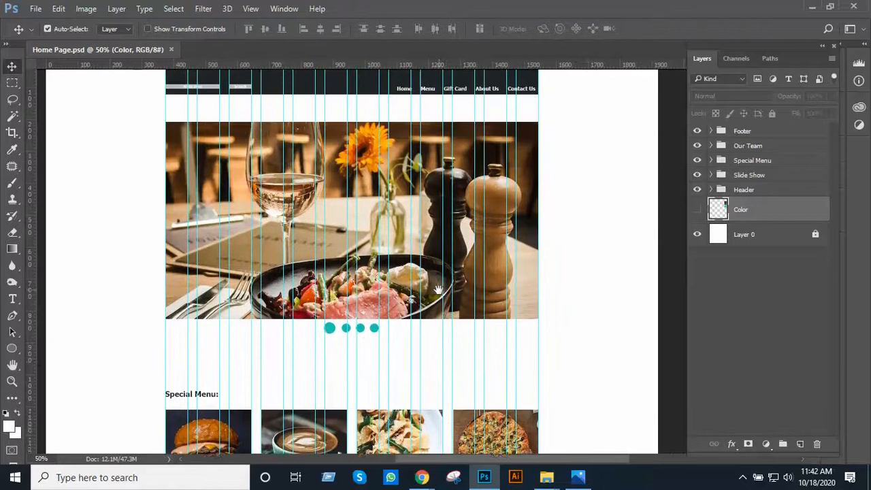
pyautogui.keyDown('ctrl'); pyautogui.click(420, 269); pyautogui.keyUp('ctrl')
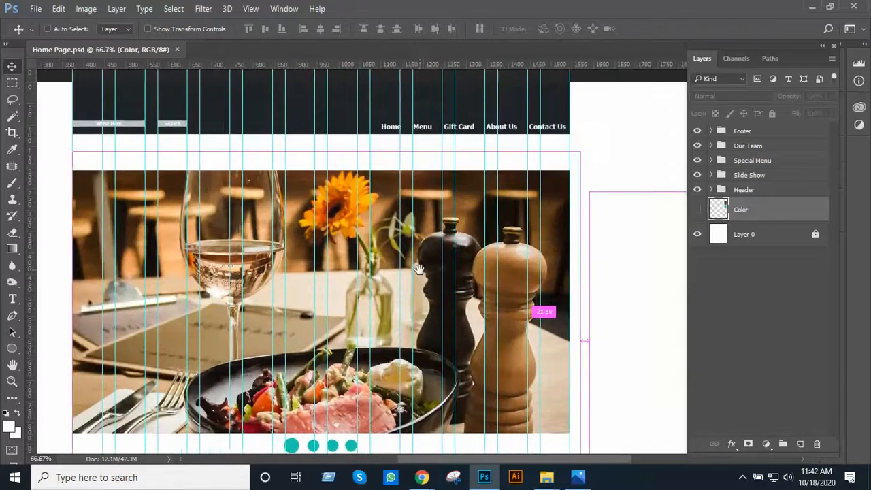
pyautogui.moveTo(419, 269); pyautogui.dragTo(455, 286)
pyautogui.scroll(-5, 449, 301)
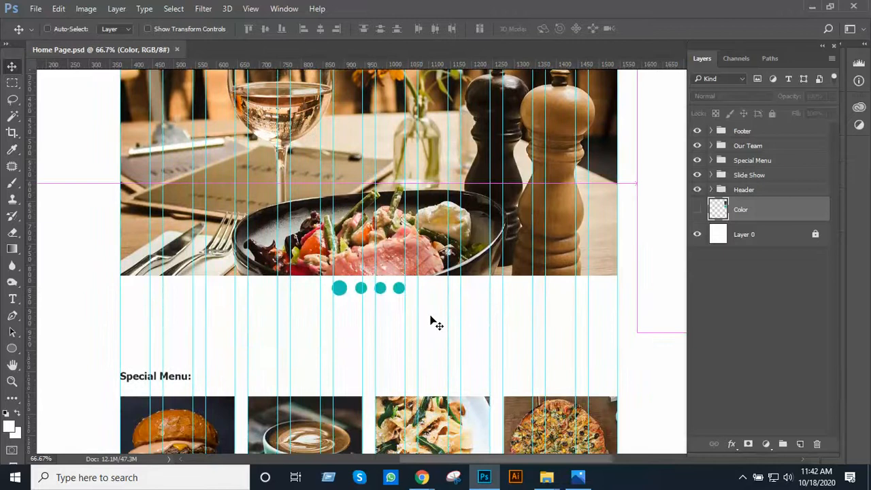
pyautogui.hotkey('ctrl', 'w')
# Duplicate Home Page.psd within the Class 40 folder and rename the copy as Menu Page.psd
pyautogui.hotkey('alt', 'Tab')
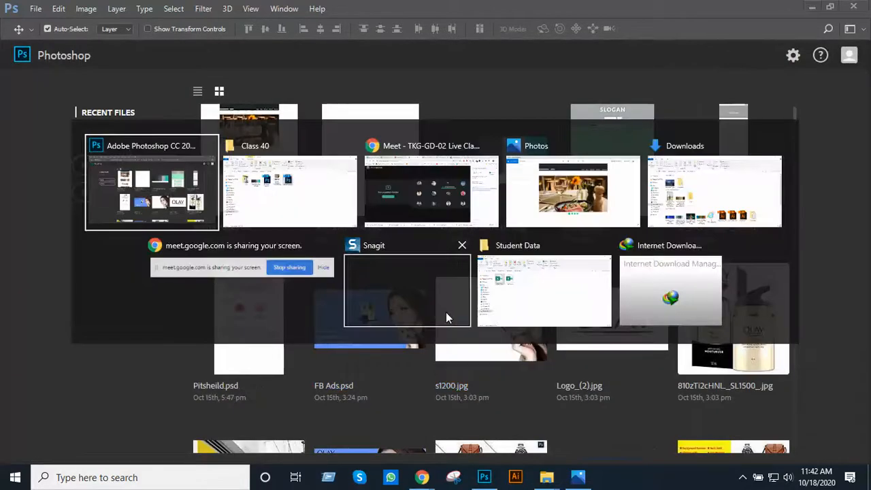
pyautogui.hotkey('alt', 'Tab')
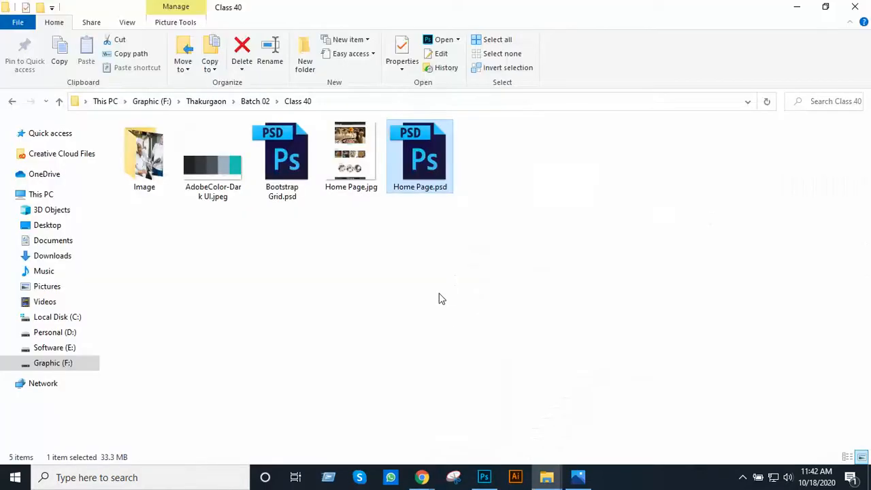
pyautogui.click(417, 182)
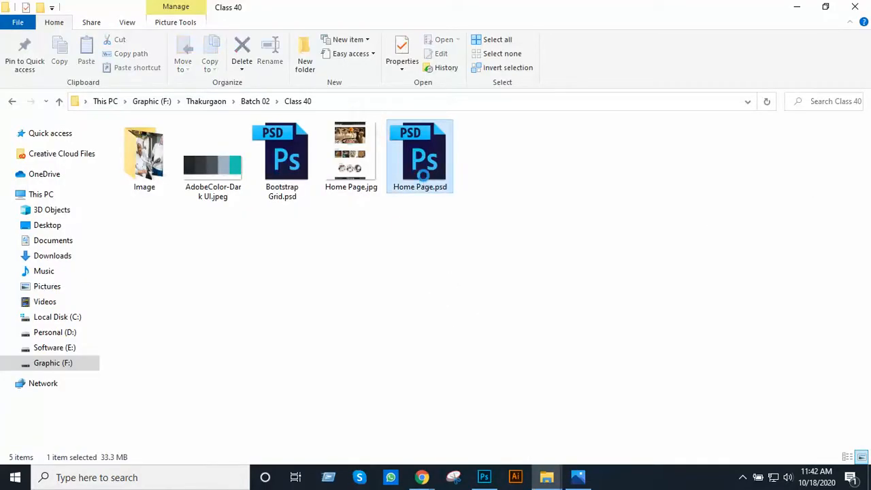
pyautogui.hotkey('ctrl', 'c')
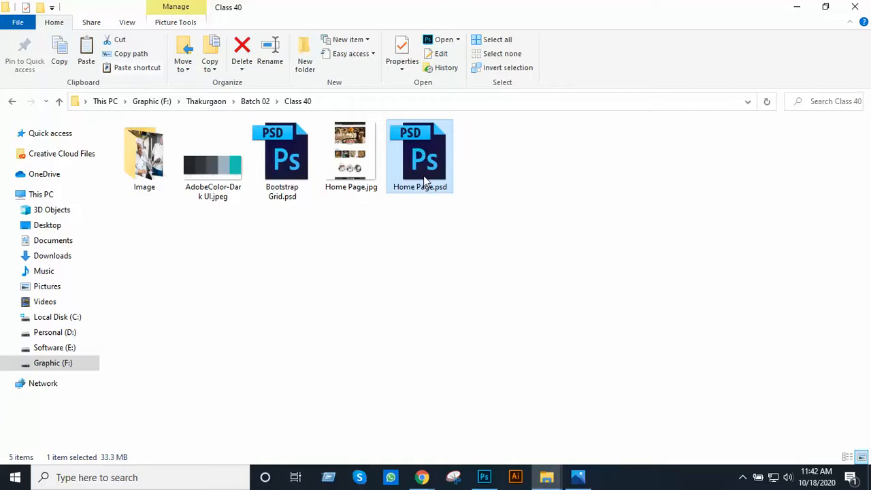
pyautogui.hotkey('ctrl', 'v')
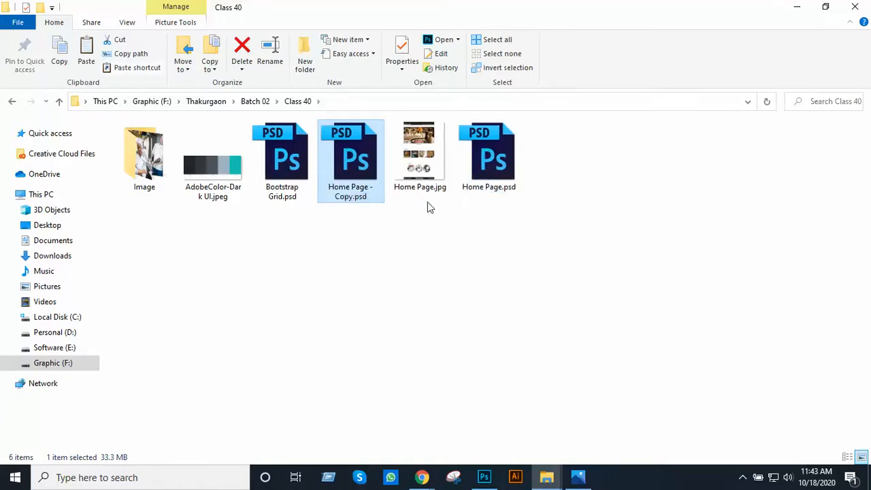
pyautogui.click(352, 196)
pyautogui.write('Menu Page')
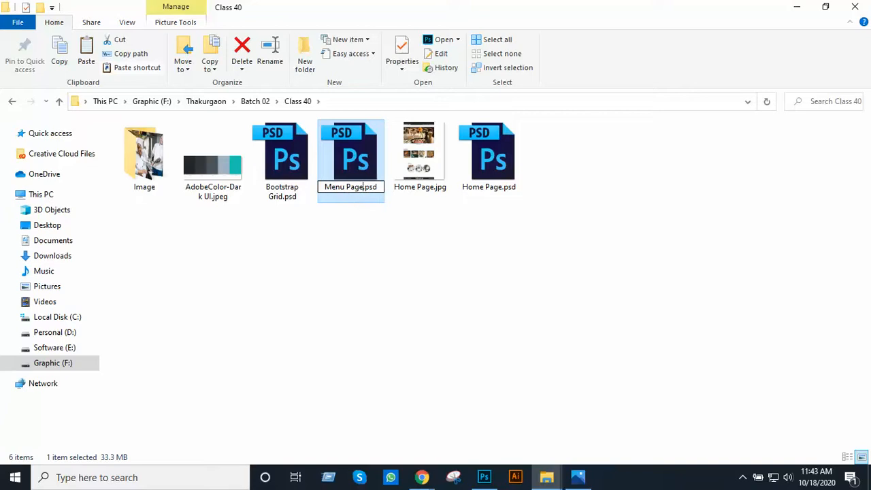
pyautogui.press('Return')
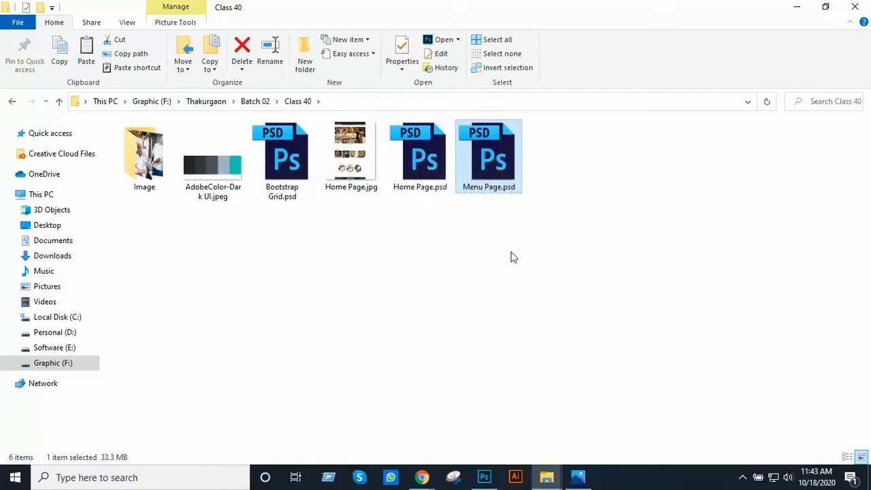
# Switch back to the Google Meet live class in Chrome
pyautogui.click(421, 477)
pyautogui.click(352, 417)
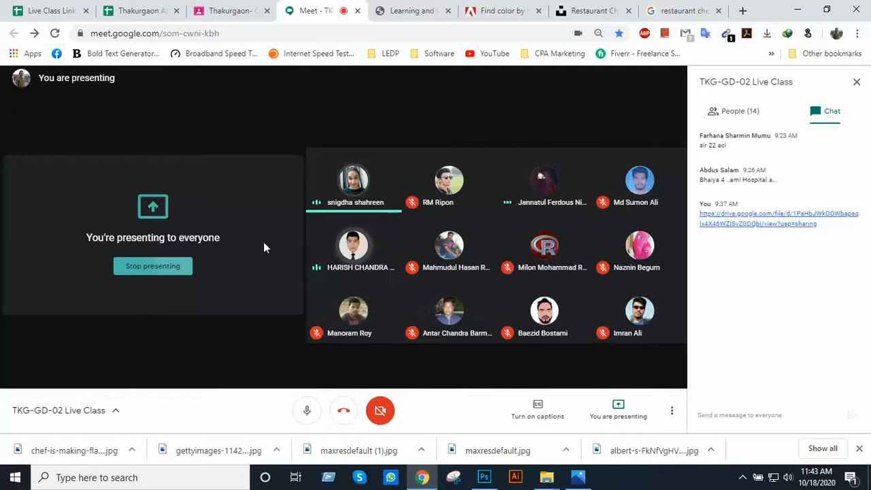
pyautogui.click(741, 478)
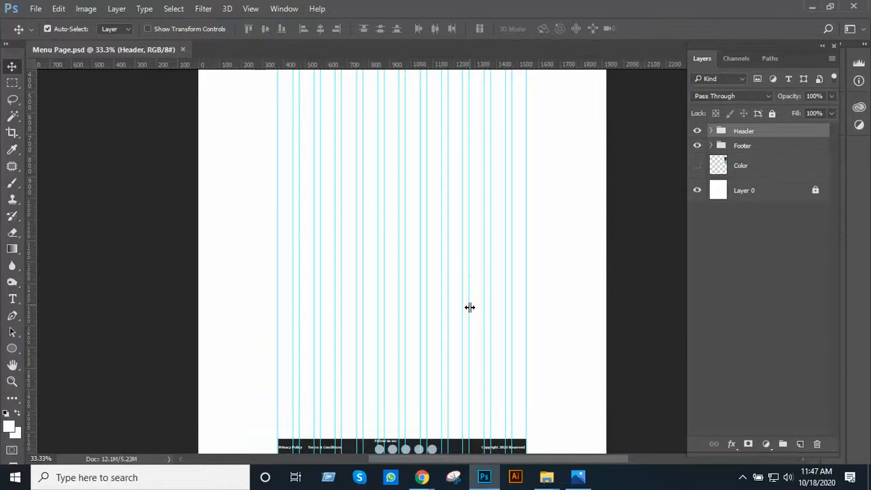
pyautogui.press('ctrl')
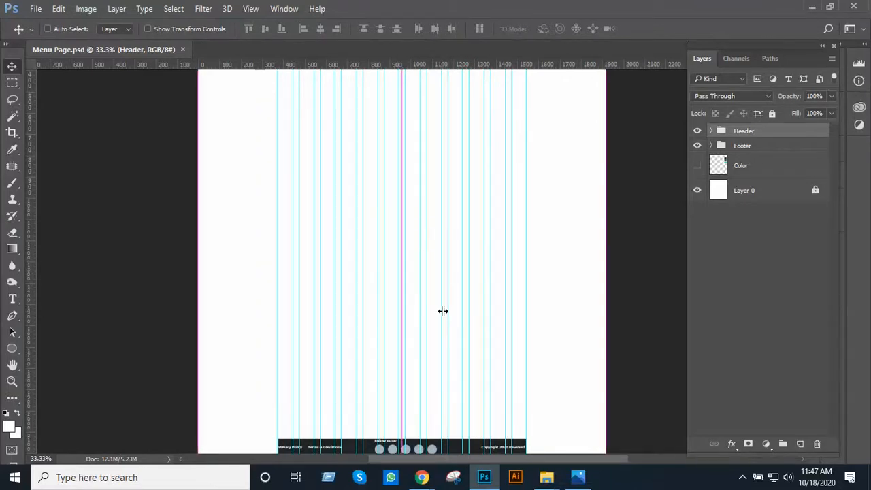
# Close Menu Page.psd and reopen Home Page.psd from the recent files
pyautogui.hotkey('ctrl', 'w')
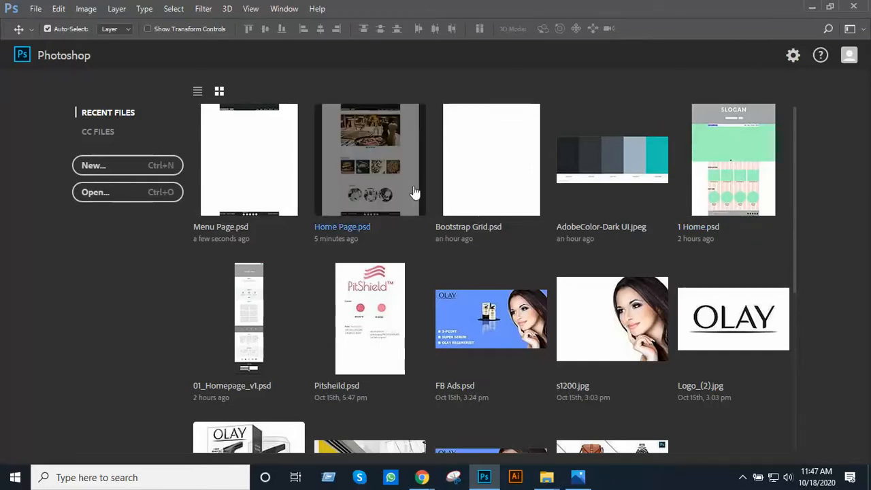
pyautogui.click(382, 175)
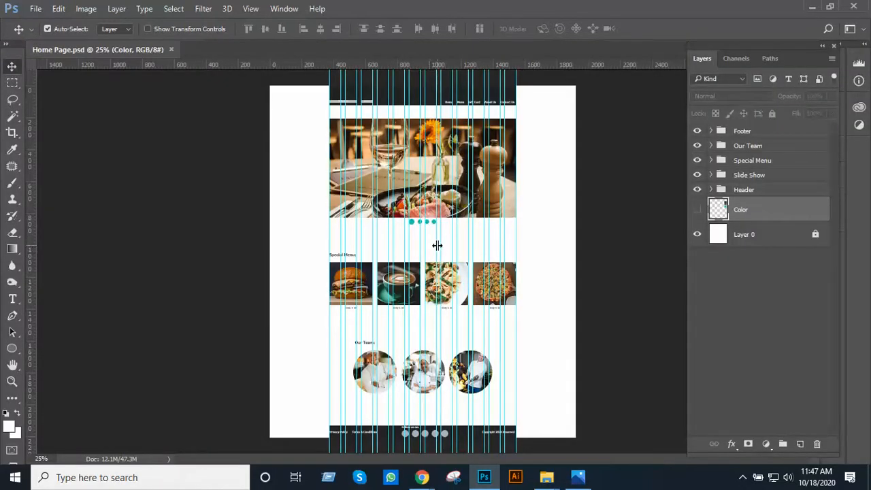
# Examine the home page design from the header and slide show through the Special Menu and Our Team sections to the whole page
pyautogui.keyDown('ctrl'); pyautogui.click(459, 179); pyautogui.keyUp('ctrl')
pyautogui.keyDown('ctrl'); pyautogui.click(460, 178); pyautogui.keyUp('ctrl')
pyautogui.moveTo(452, 208); pyautogui.dragTo(463, 256)
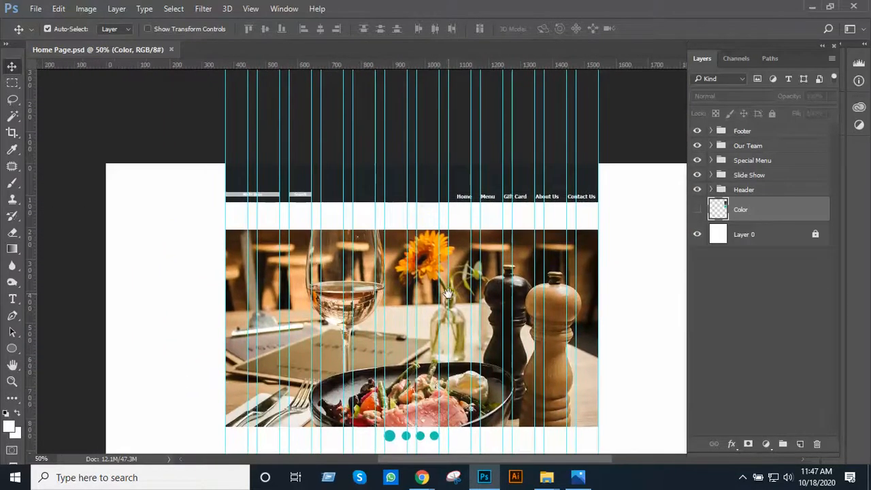
pyautogui.moveTo(448, 293); pyautogui.dragTo(461, 205)
pyautogui.moveTo(472, 305); pyautogui.dragTo(485, 187)
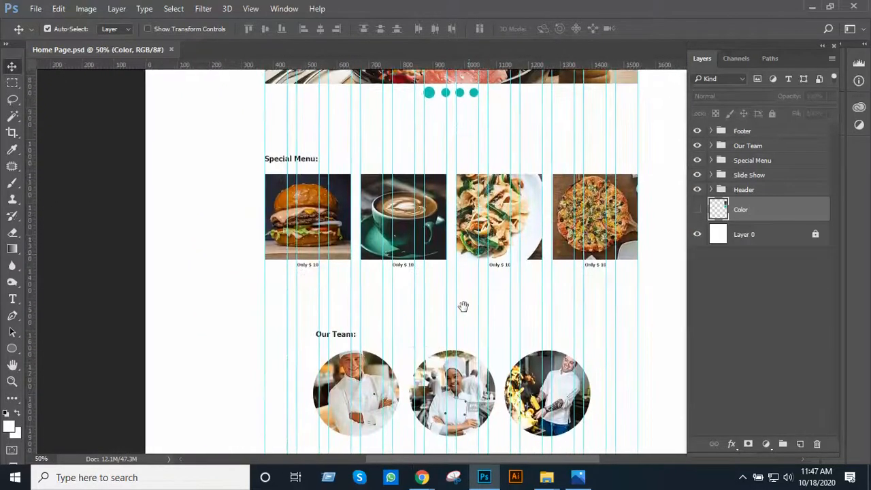
pyautogui.scroll(10, 463, 306)
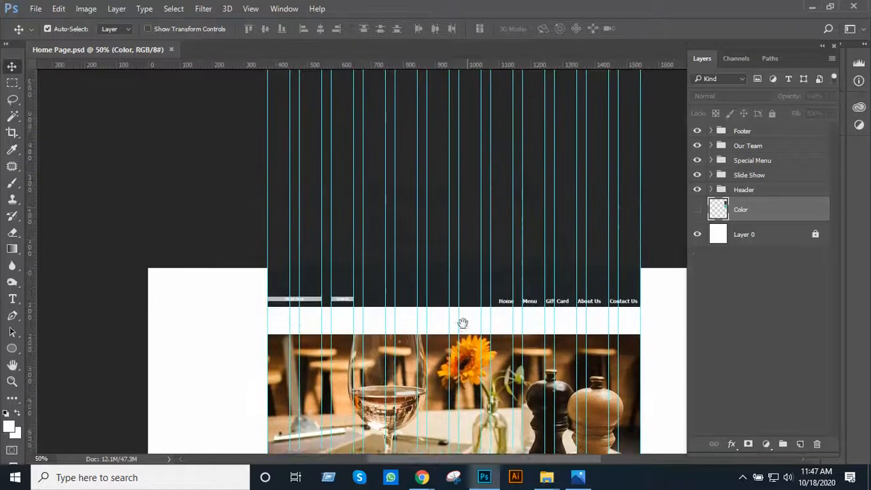
pyautogui.moveTo(462, 323); pyautogui.dragTo(458, 340)
pyautogui.keyDown('ctrl'); pyautogui.click(458, 276); pyautogui.keyUp('ctrl')
pyautogui.keyDown('ctrl'); pyautogui.click(463, 281); pyautogui.keyUp('ctrl')
pyautogui.keyDown('alt'); pyautogui.click(457, 340); pyautogui.keyUp('alt')
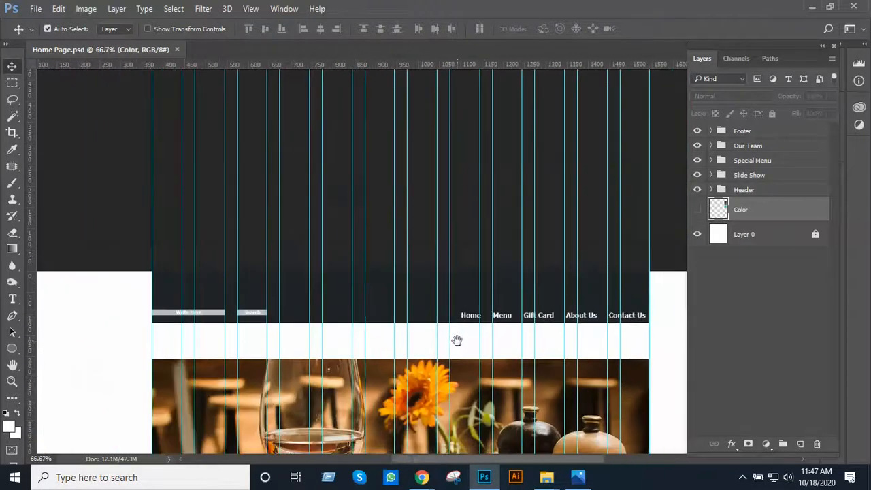
pyautogui.scroll(-5, 449, 326)
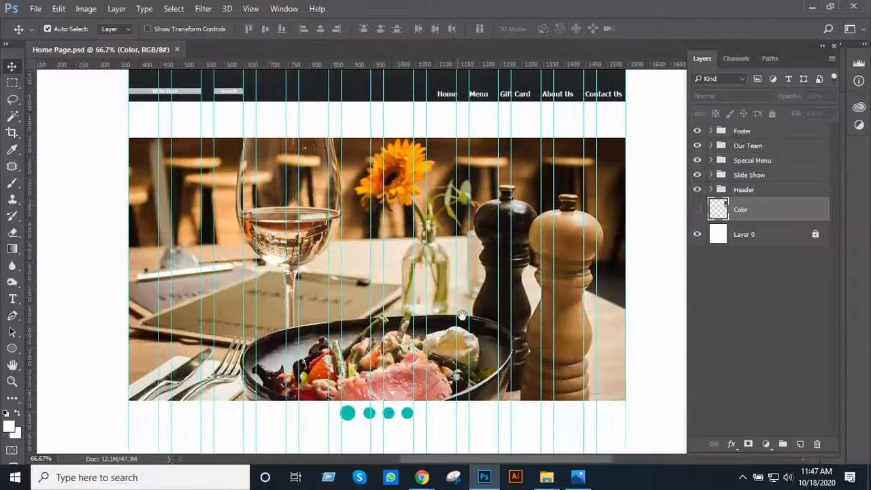
pyautogui.keyDown('alt'); pyautogui.click(461, 315); pyautogui.keyUp('alt')
pyautogui.keyDown('alt'); pyautogui.click(462, 324); pyautogui.keyUp('alt')
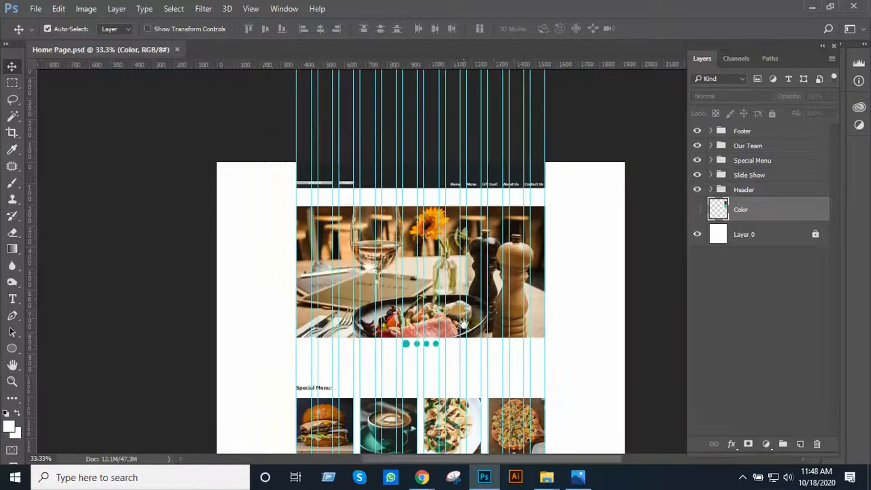
pyautogui.scroll(-3, 461, 320)
pyautogui.keyDown('alt'); pyautogui.click(461, 301); pyautogui.keyUp('alt')
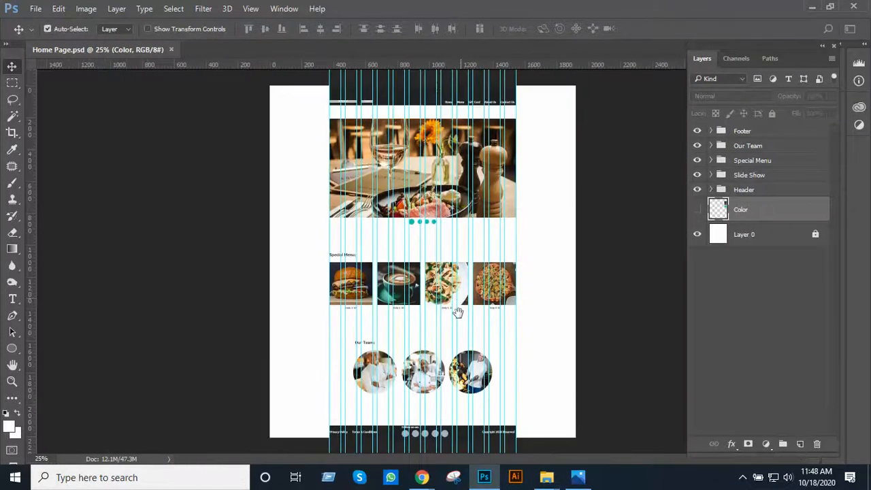
# Hide the guides in Home Page.psd
pyautogui.click(251, 11)
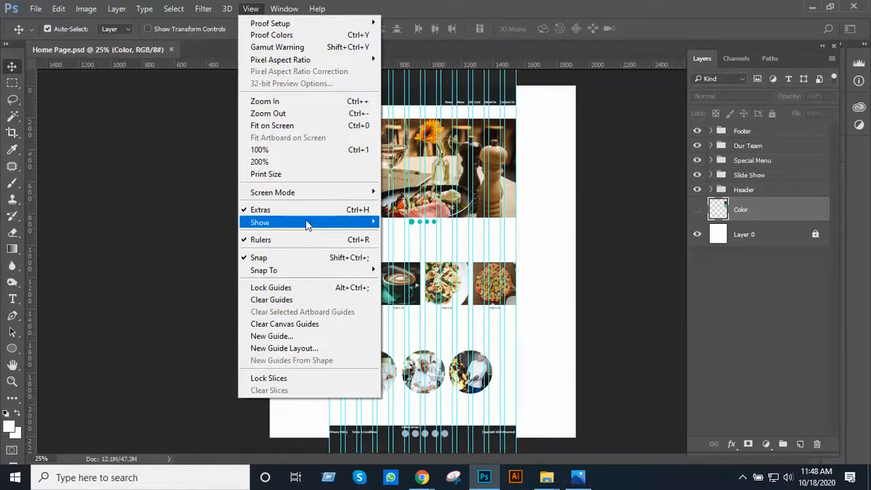
pyautogui.moveTo(311, 224)
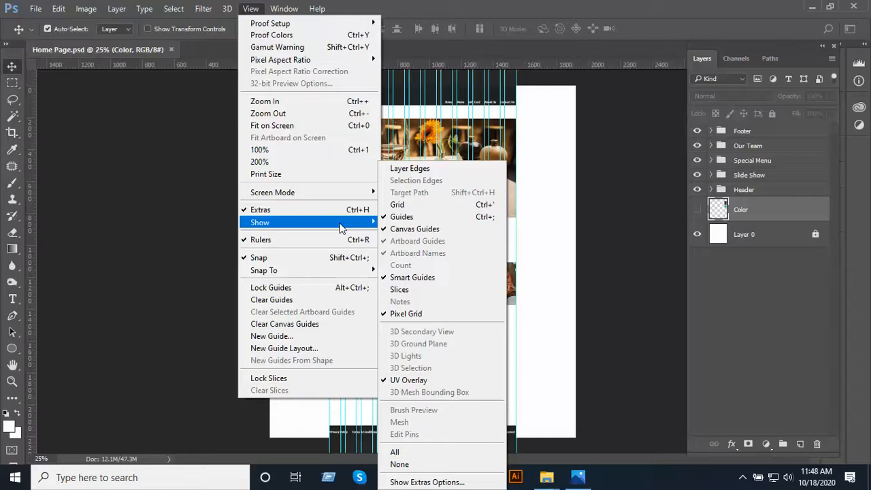
pyautogui.click(407, 221)
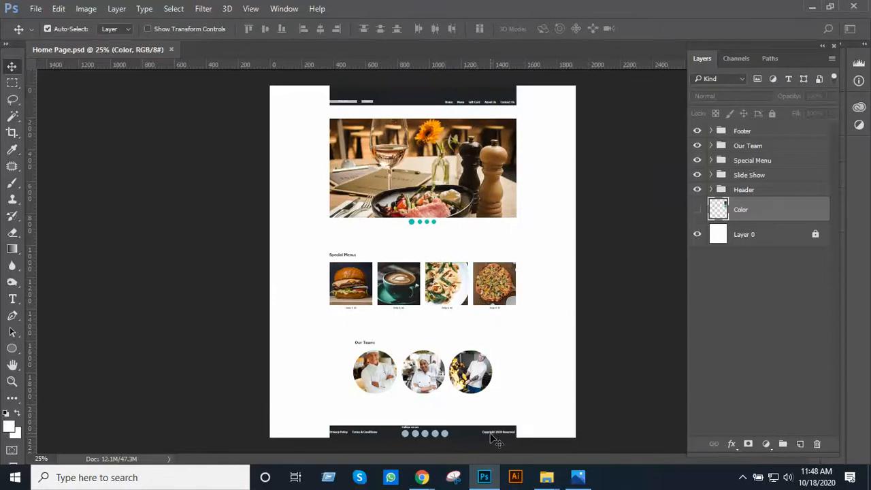
# Switch to the Google Meet live class in Chrome and stop presenting the screen
pyautogui.moveTo(422, 477)
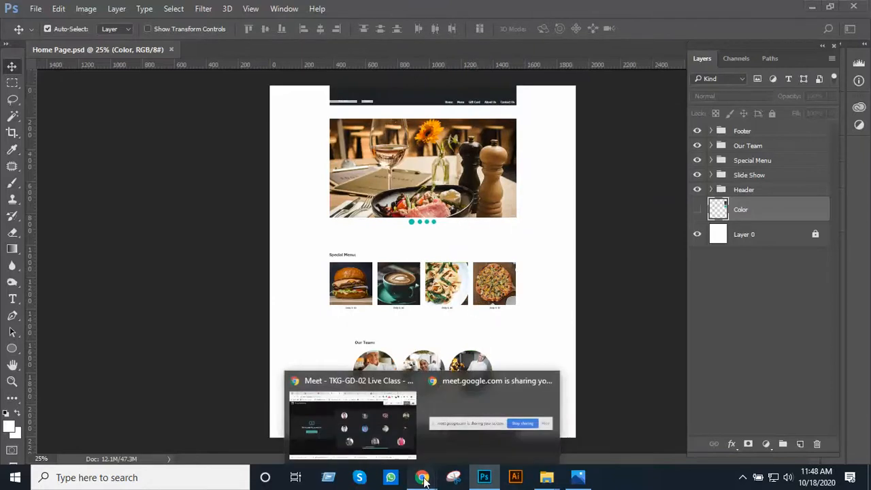
pyautogui.click(401, 446)
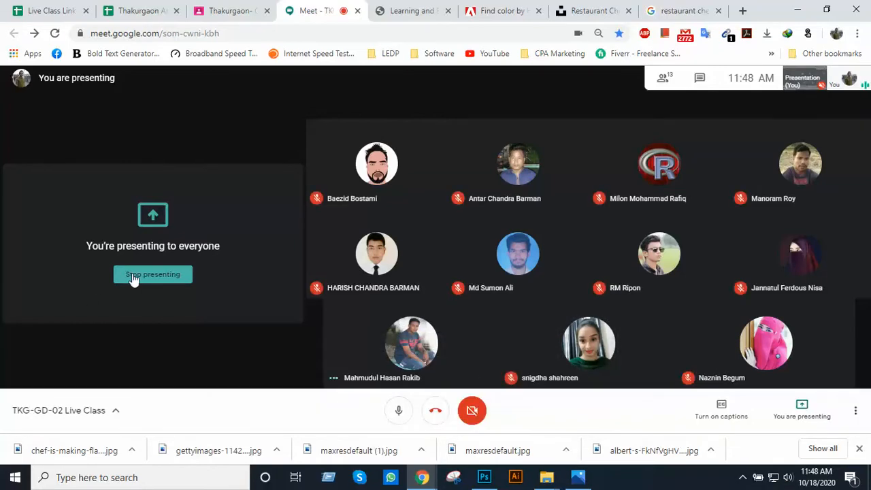
pyautogui.click(133, 276)
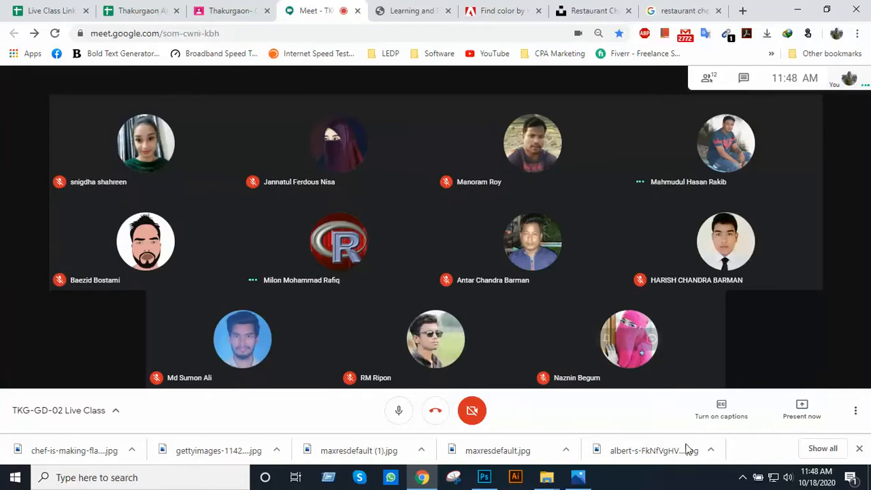
pyautogui.click(742, 478)
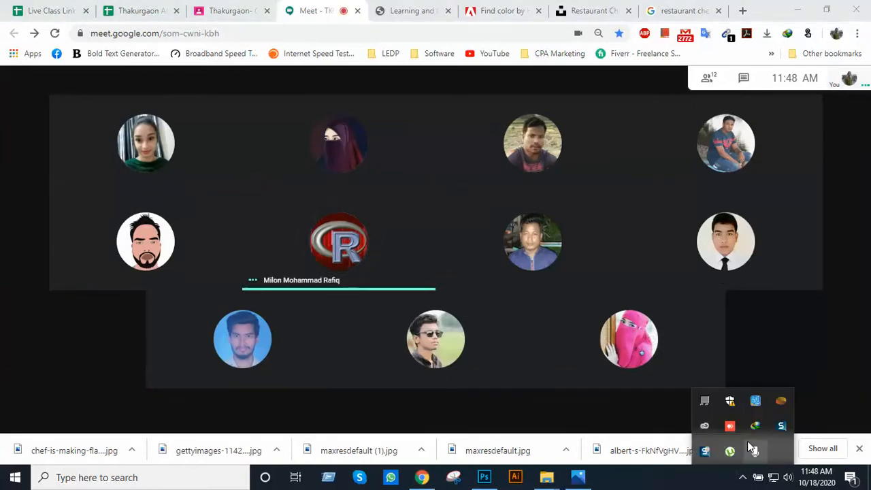